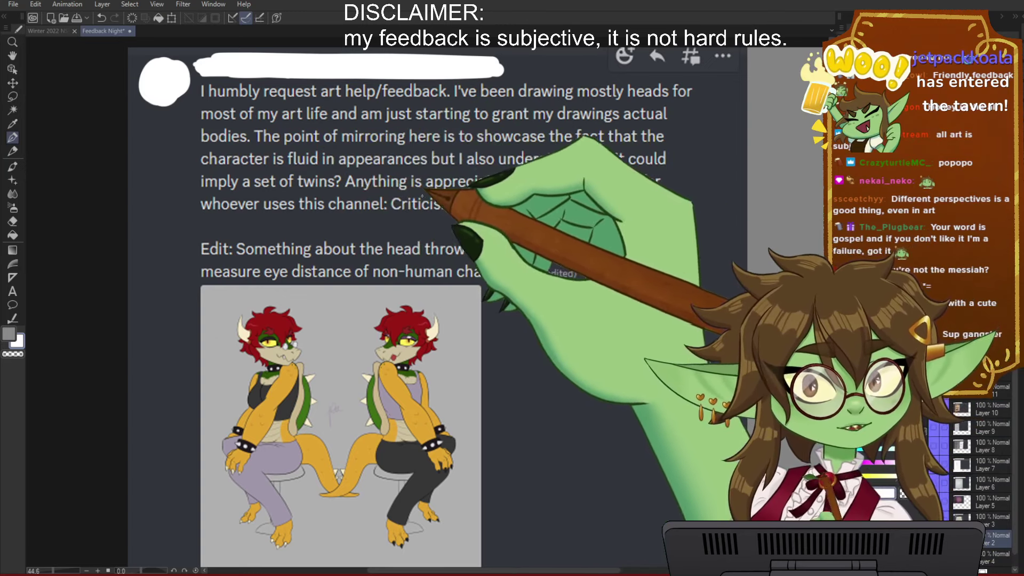
Step: Examine the feedback request text and the artwork of the two seated horned characters
{"action": "scroll", "coordinate": [273, 199], "scroll_direction": "down", "scroll_amount": 1}
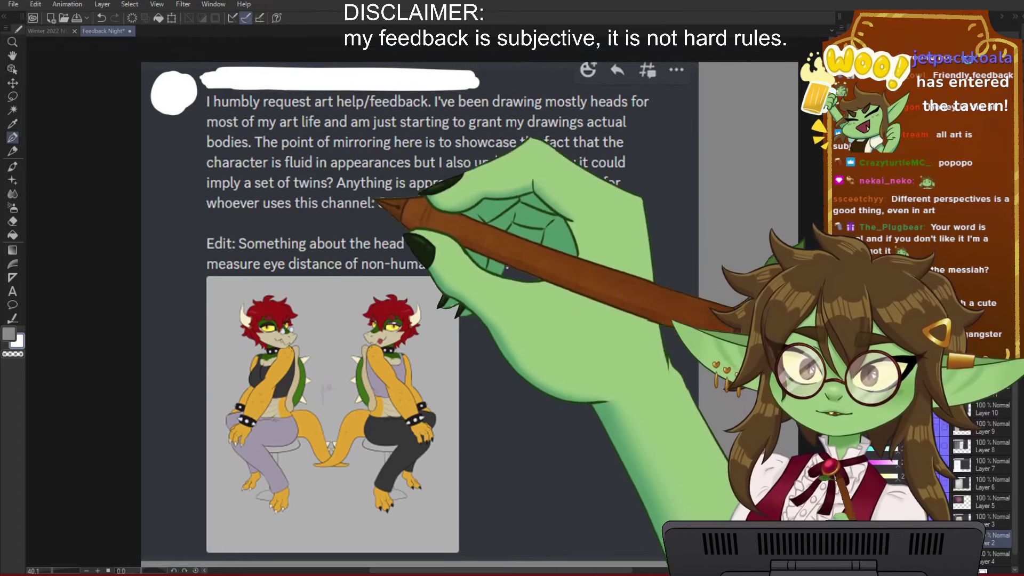
{"action": "scroll", "coordinate": [416, 154], "scroll_direction": "down", "scroll_amount": 1}
{"action": "scroll", "coordinate": [347, 323], "scroll_direction": "up", "scroll_amount": 3}
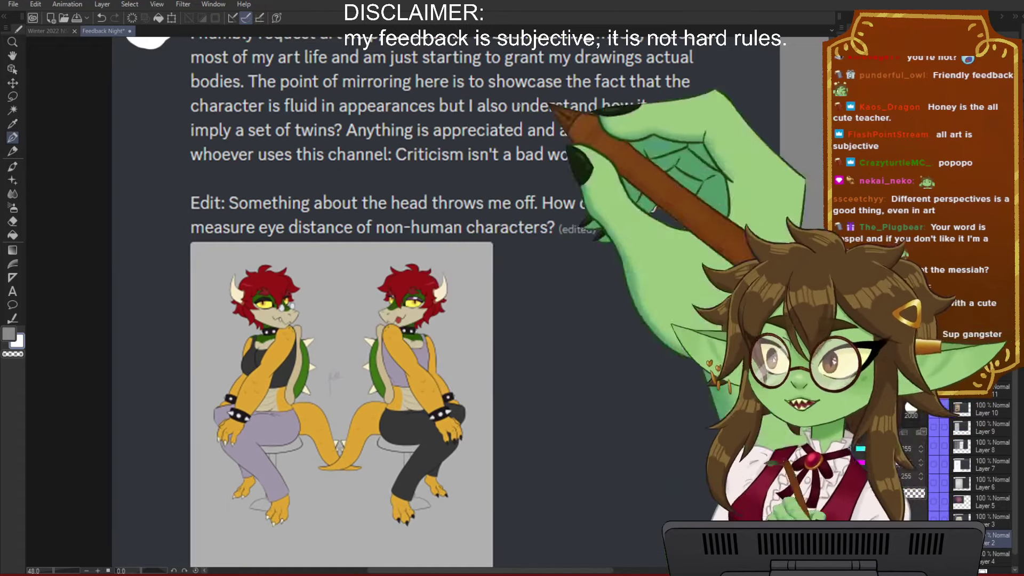
{"action": "scroll", "coordinate": [494, 205], "scroll_direction": "down", "scroll_amount": 2}
{"action": "scroll", "coordinate": [495, 346], "scroll_direction": "up", "scroll_amount": 3}
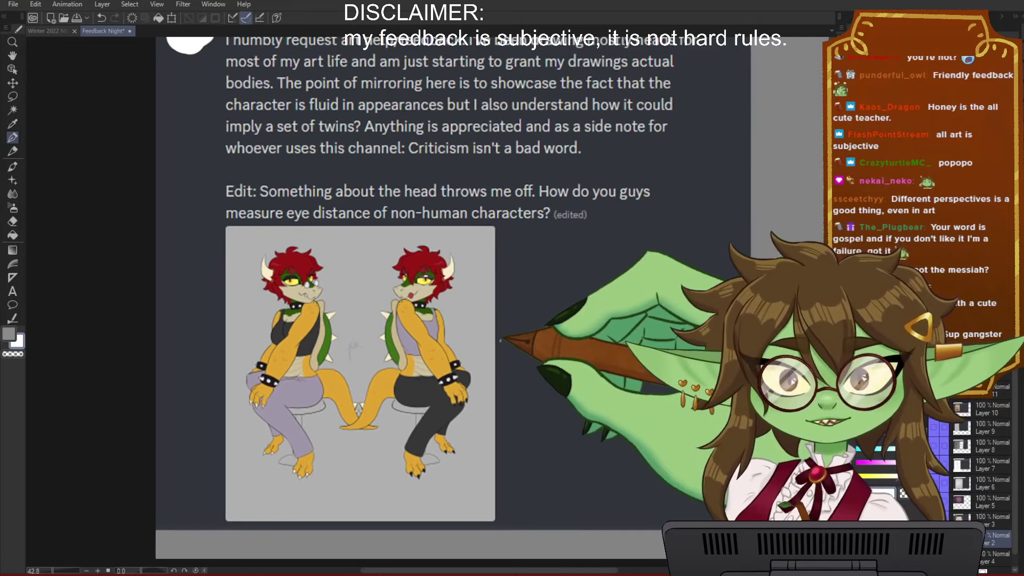
{"action": "left_click_drag", "start_coordinate": [325, 371], "coordinate": [459, 321]}
{"action": "scroll", "coordinate": [459, 320], "scroll_direction": "up", "scroll_amount": 3}
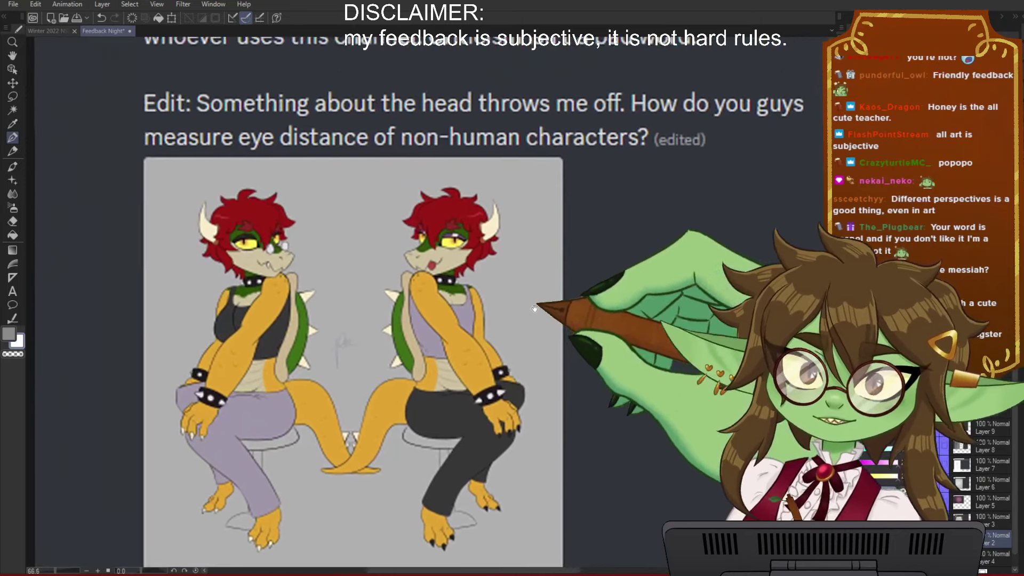
{"action": "left_click_drag", "start_coordinate": [516, 336], "coordinate": [515, 329]}
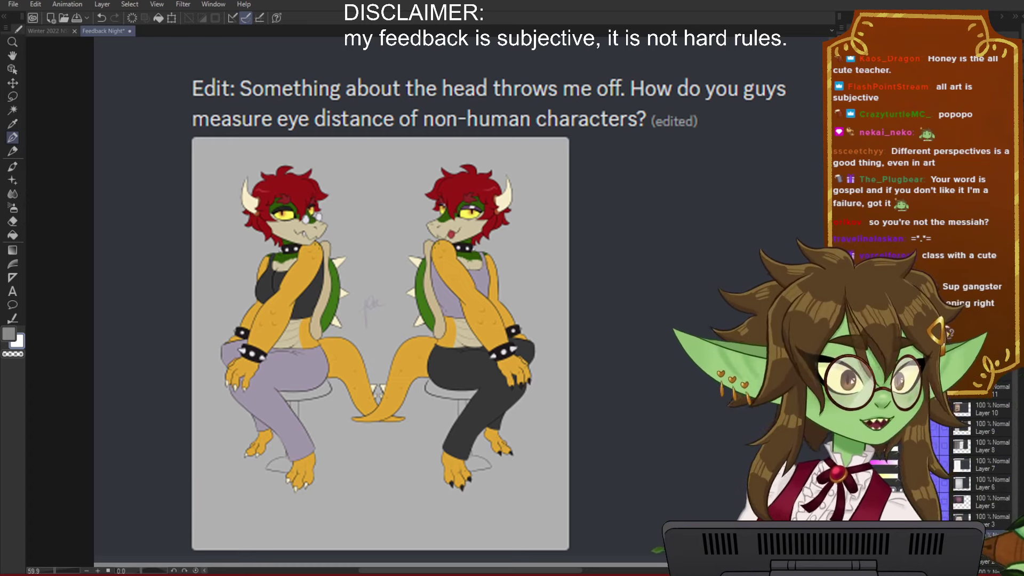
{"action": "left_click_drag", "start_coordinate": [269, 253], "coordinate": [358, 243]}
{"action": "scroll", "coordinate": [286, 255], "scroll_direction": "up", "scroll_amount": 1}
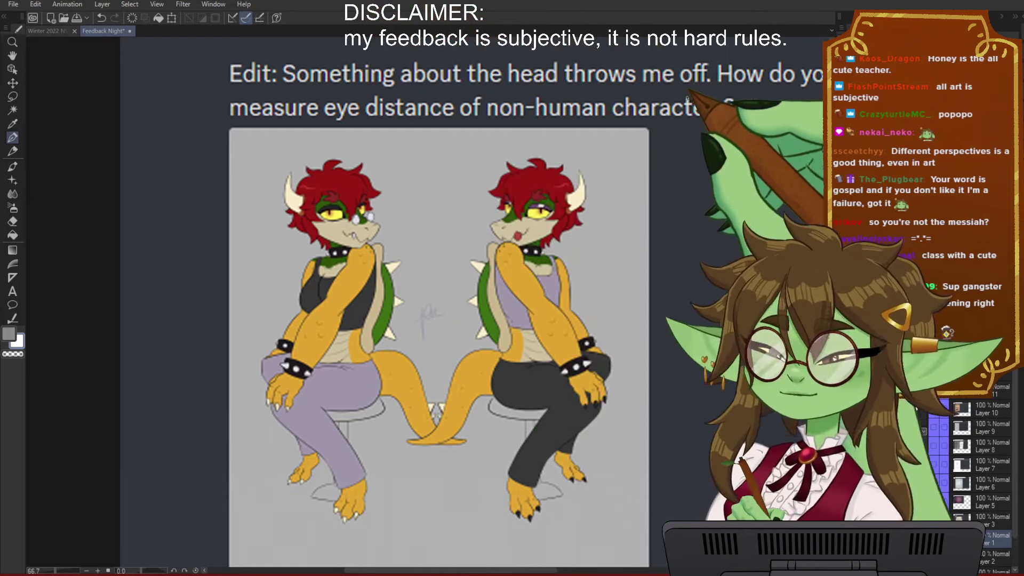
{"action": "scroll", "coordinate": [213, 64], "scroll_direction": "down", "scroll_amount": 1}
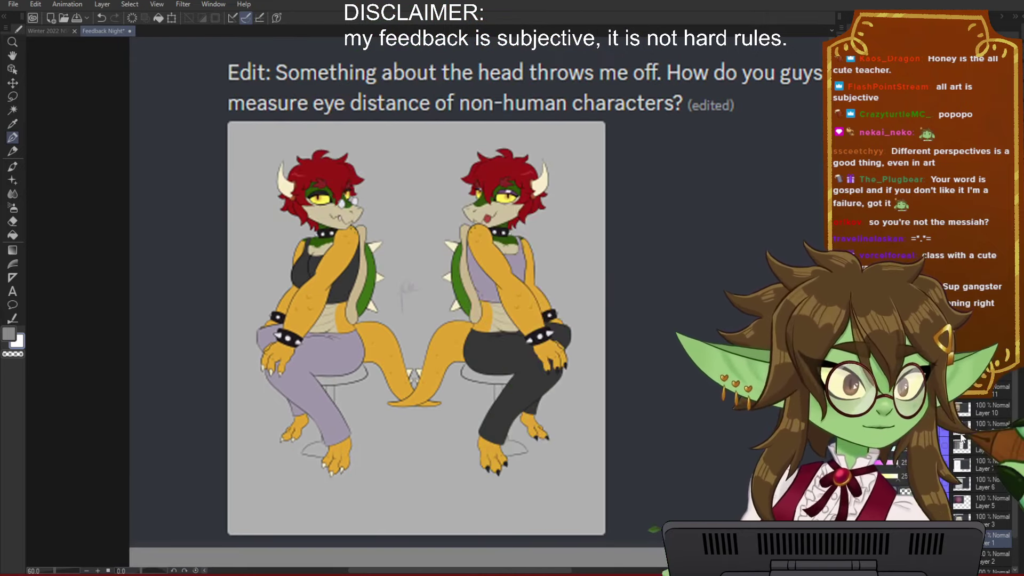
Step: Fade the submission image and set up Layer 1 for drawing over it in red
{"action": "scroll", "coordinate": [991, 452], "scroll_direction": "down", "scroll_amount": 1}
{"action": "left_click", "coordinate": [992, 532]}
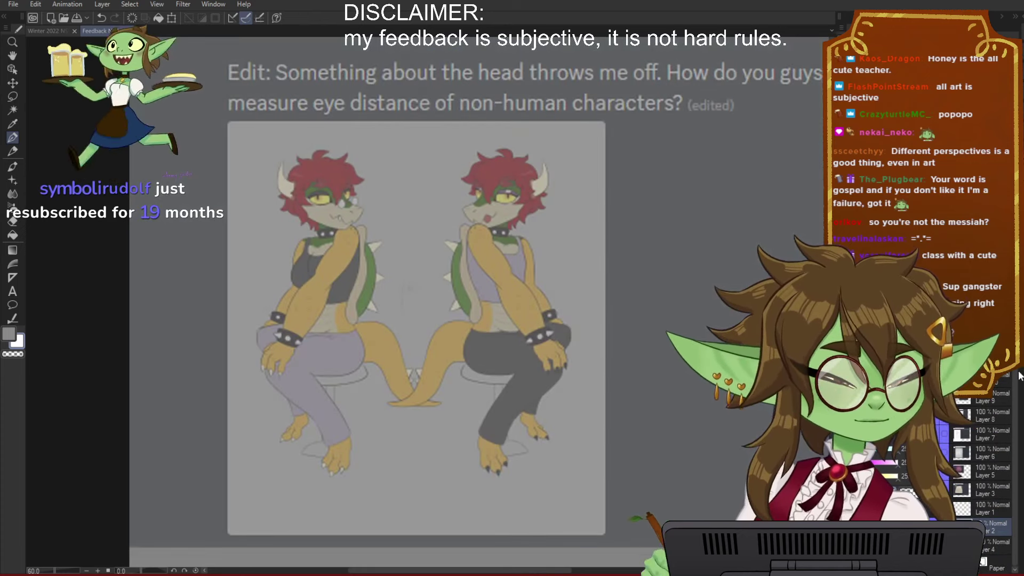
{"action": "left_click", "coordinate": [991, 509]}
{"action": "scroll", "coordinate": [411, 230], "scroll_direction": "up", "scroll_amount": 3}
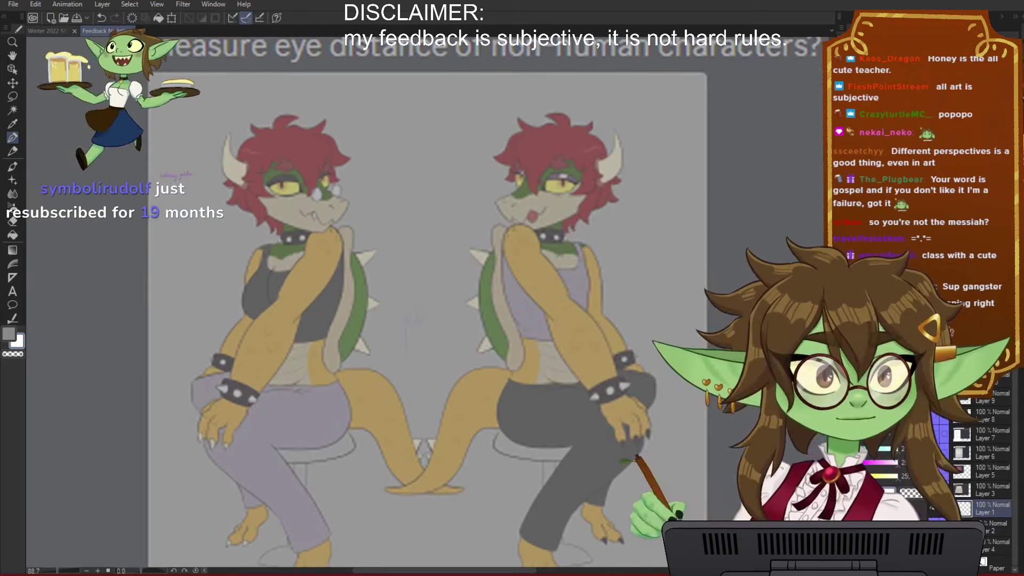
{"action": "left_click", "coordinate": [896, 373]}
{"action": "scroll", "coordinate": [374, 197], "scroll_direction": "down", "scroll_amount": 1}
{"action": "scroll", "coordinate": [341, 165], "scroll_direction": "up", "scroll_amount": 1}
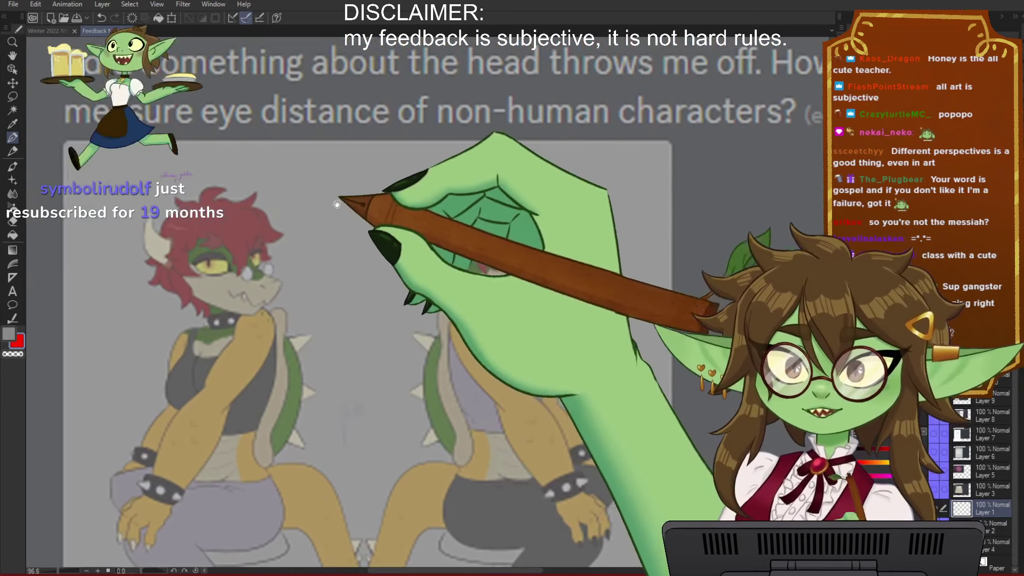
Step: Draw two red eye ovals side by side on the empty area beside the artwork
{"action": "left_click_drag", "start_coordinate": [643, 366], "coordinate": [671, 355]}
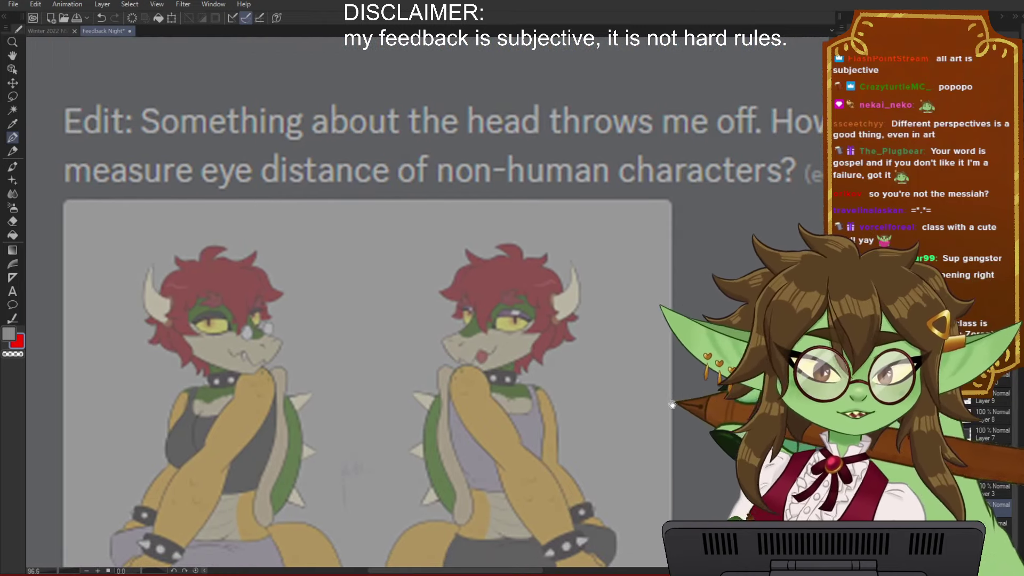
{"action": "left_click_drag", "start_coordinate": [674, 403], "coordinate": [301, 386]}
{"action": "left_click_drag", "start_coordinate": [598, 228], "coordinate": [569, 234]}
{"action": "left_click_drag", "start_coordinate": [683, 309], "coordinate": [577, 318]}
{"action": "left_click_drag", "start_coordinate": [712, 262], "coordinate": [639, 271]}
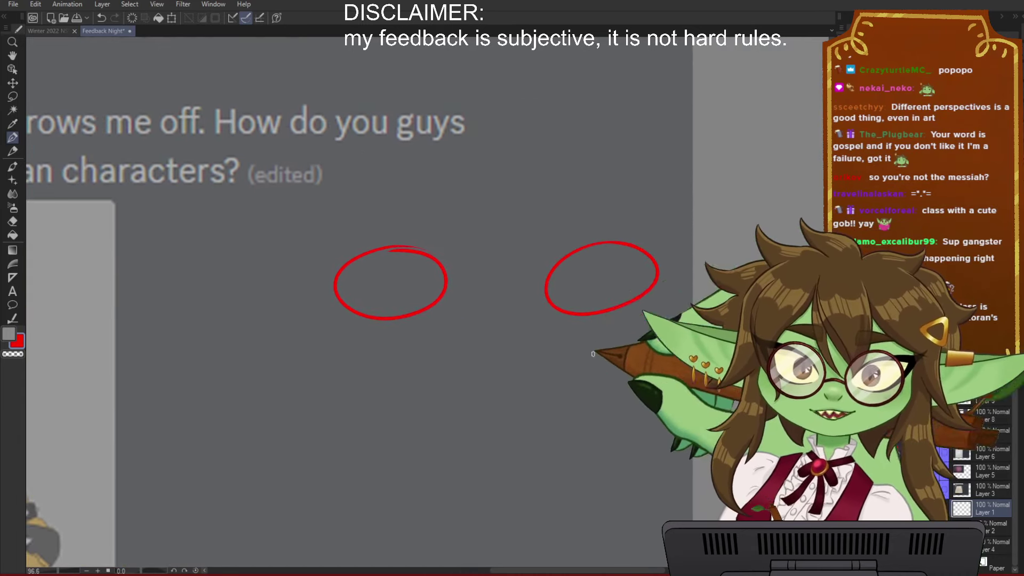
Step: Draw a horizontal measuring line under the eyes, divided with vertical ticks into eye widths
{"action": "left_click_drag", "start_coordinate": [326, 350], "coordinate": [632, 343]}
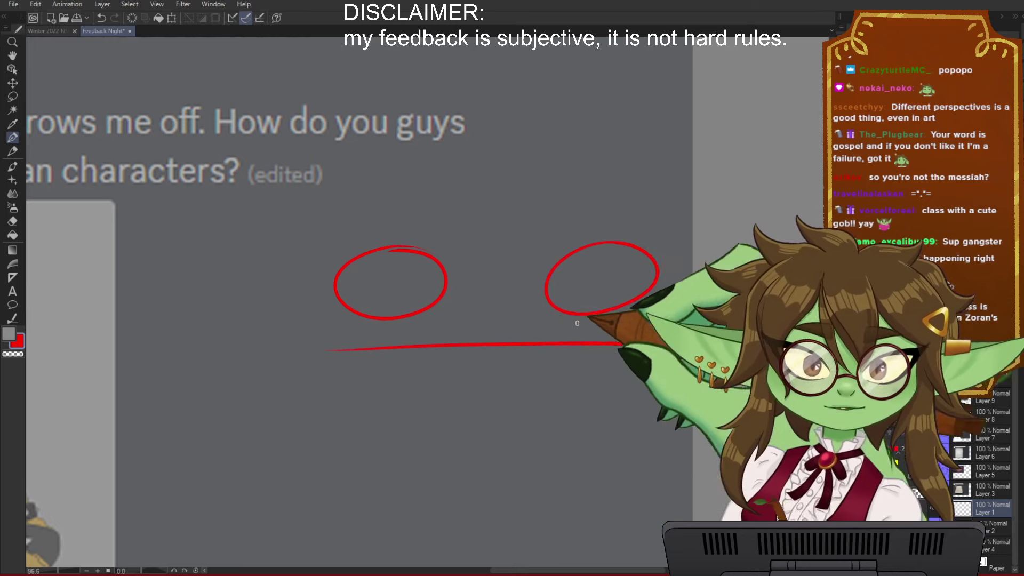
{"action": "left_click_drag", "start_coordinate": [542, 331], "coordinate": [543, 358]}
{"action": "left_click_drag", "start_coordinate": [449, 335], "coordinate": [450, 362]}
{"action": "left_click_drag", "start_coordinate": [328, 335], "coordinate": [327, 364]}
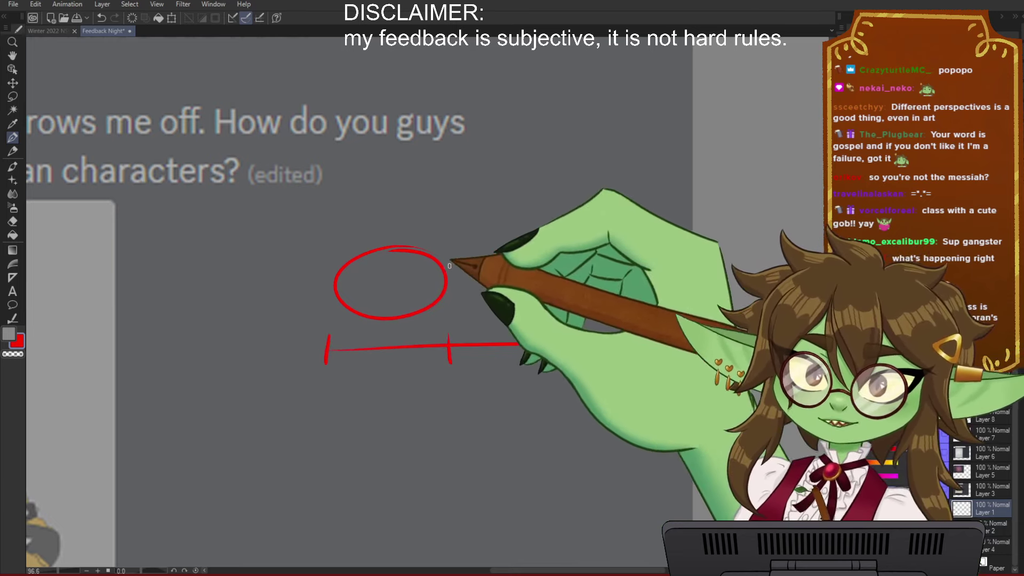
Step: Mark the gap between the eyes with arrows to the neighbouring line segments, and add a pupil to each eye
{"action": "mouse_move", "coordinate": [449, 270]}
{"action": "left_mouse_down"}
{"action": "mouse_move", "coordinate": [449, 292]}
{"action": "mouse_move", "coordinate": [529, 275]}
{"action": "mouse_move", "coordinate": [538, 256]}
{"action": "mouse_move", "coordinate": [539, 298]}
{"action": "mouse_move", "coordinate": [435, 335]}
{"action": "left_mouse_up"}
{"action": "left_click_drag", "start_coordinate": [536, 312], "coordinate": [600, 338]}
{"action": "left_click_drag", "start_coordinate": [584, 330], "coordinate": [601, 340]}
{"action": "left_click_drag", "start_coordinate": [397, 270], "coordinate": [395, 272]}
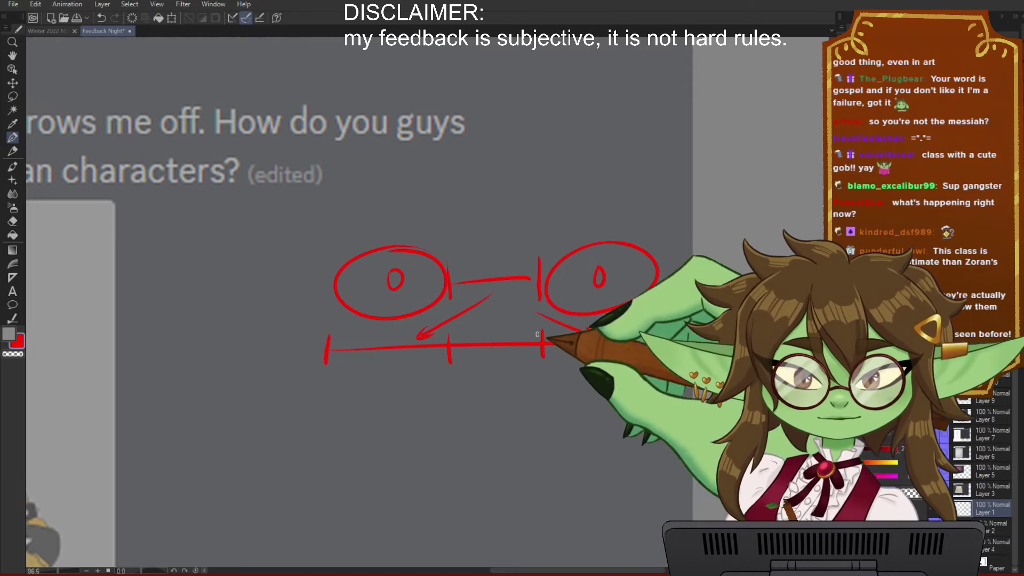
Step: Return to the faded artwork and examine how the two characters mirror each other
{"action": "scroll", "coordinate": [385, 337], "scroll_direction": "down", "scroll_amount": 1}
{"action": "scroll", "coordinate": [385, 337], "scroll_direction": "down", "scroll_amount": 3}
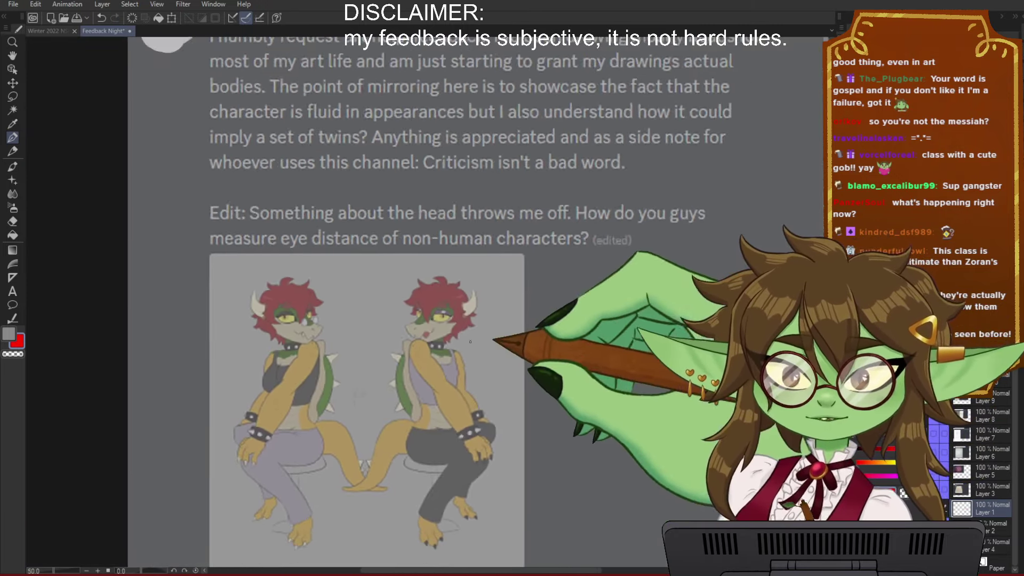
{"action": "scroll", "coordinate": [385, 337], "scroll_direction": "up", "scroll_amount": 1}
{"action": "left_click_drag", "start_coordinate": [384, 436], "coordinate": [361, 331]}
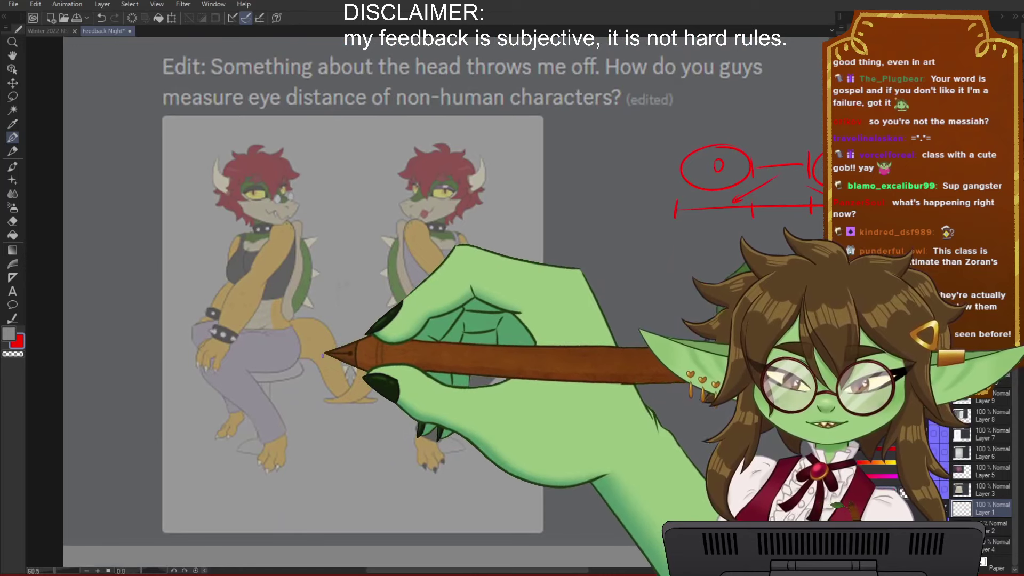
{"action": "scroll", "coordinate": [325, 353], "scroll_direction": "up", "scroll_amount": 1}
{"action": "mouse_move", "coordinate": [444, 304]}
{"action": "left_mouse_down"}
{"action": "mouse_move", "coordinate": [375, 402]}
{"action": "mouse_move", "coordinate": [419, 336]}
{"action": "left_mouse_up"}
{"action": "scroll", "coordinate": [375, 403], "scroll_direction": "down", "scroll_amount": 1}
{"action": "scroll", "coordinate": [375, 402], "scroll_direction": "up", "scroll_amount": 1}
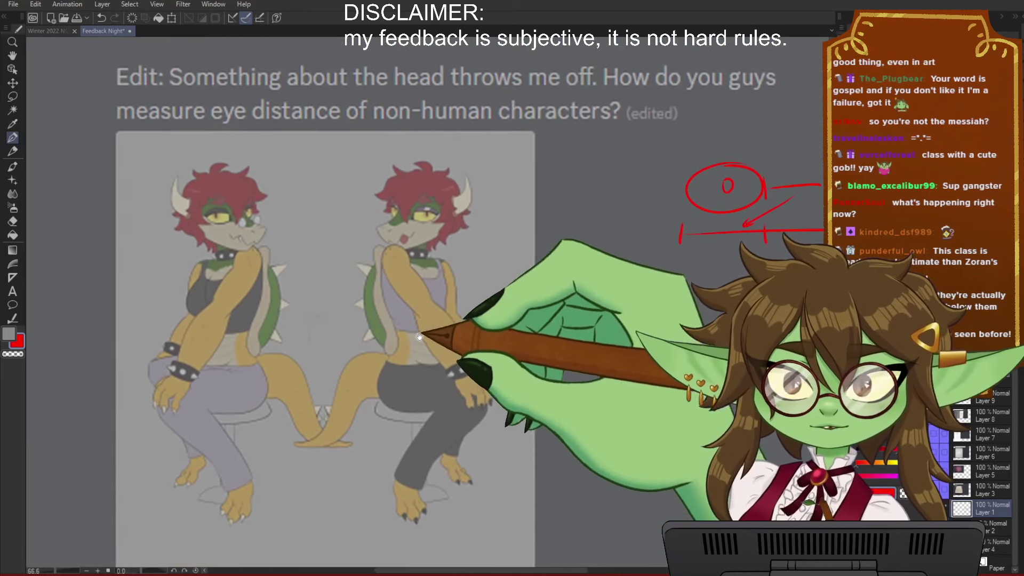
{"action": "scroll", "coordinate": [278, 320], "scroll_direction": "down", "scroll_amount": 2}
{"action": "scroll", "coordinate": [339, 312], "scroll_direction": "up", "scroll_amount": 2}
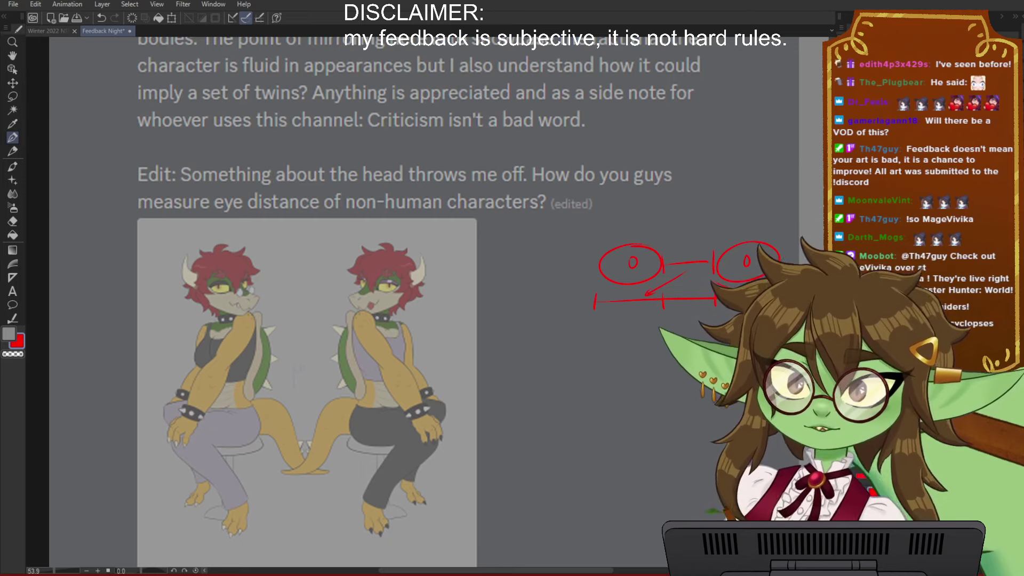
Step: Draw a full-height vertical mirror line with short end caps between the two characters
{"action": "left_click_drag", "start_coordinate": [290, 224], "coordinate": [289, 469]}
{"action": "left_click_drag", "start_coordinate": [372, 343], "coordinate": [411, 270]}
{"action": "key", "text": "ctrl+z"}
{"action": "left_click_drag", "start_coordinate": [345, 158], "coordinate": [339, 493]}
{"action": "left_click_drag", "start_coordinate": [320, 154], "coordinate": [370, 148]}
{"action": "left_click_drag", "start_coordinate": [322, 497], "coordinate": [384, 503]}
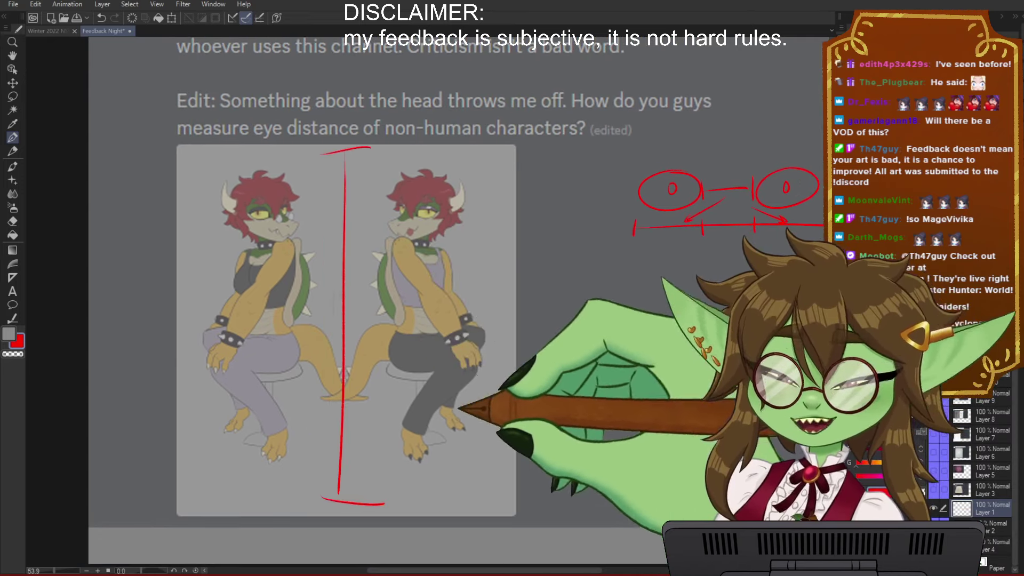
Step: Review the poses on both sides of the red mirror line alongside the eye-spacing diagram
{"action": "left_click_drag", "start_coordinate": [537, 396], "coordinate": [562, 366]}
{"action": "left_click_drag", "start_coordinate": [634, 335], "coordinate": [609, 371]}
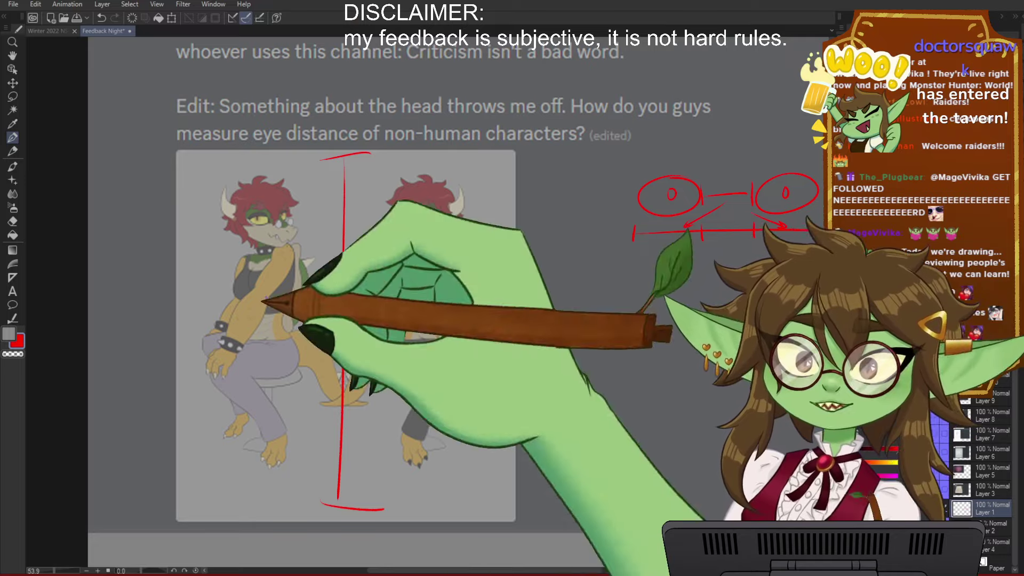
{"action": "scroll", "coordinate": [542, 303], "scroll_direction": "down", "scroll_amount": 2}
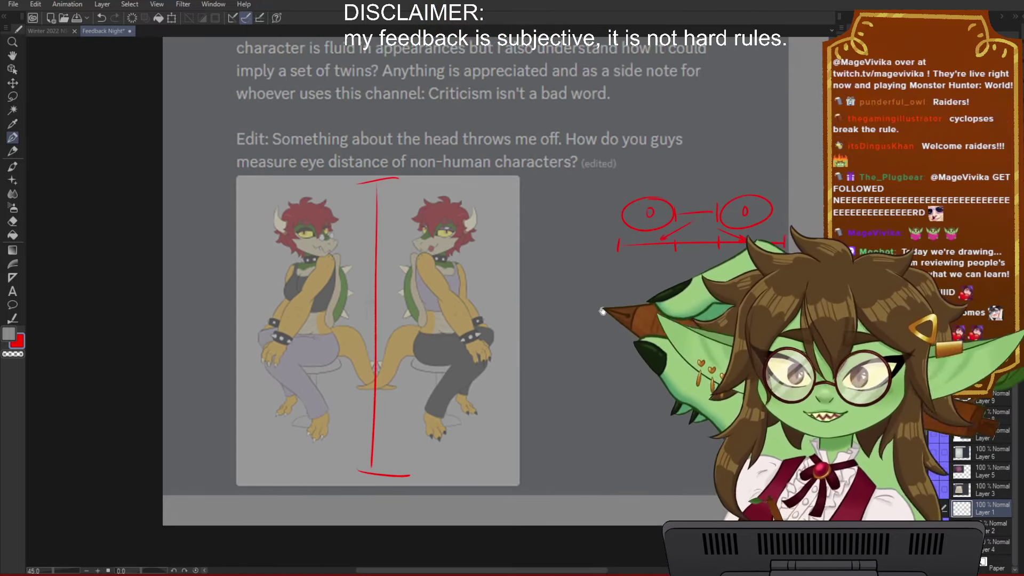
{"action": "left_click_drag", "start_coordinate": [601, 311], "coordinate": [516, 348]}
{"action": "scroll", "coordinate": [438, 353], "scroll_direction": "up", "scroll_amount": 1}
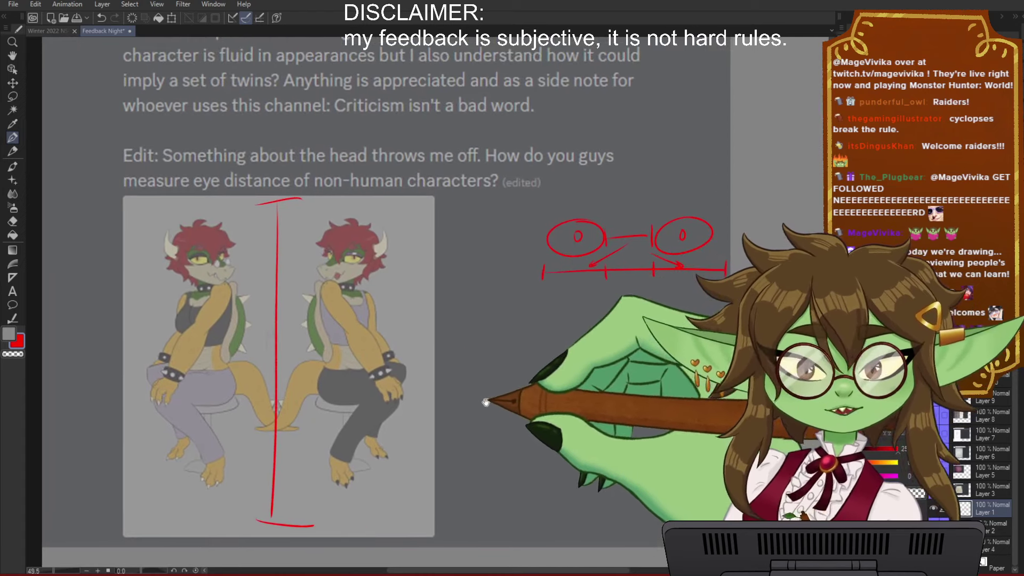
{"action": "left_click_drag", "start_coordinate": [490, 398], "coordinate": [500, 393]}
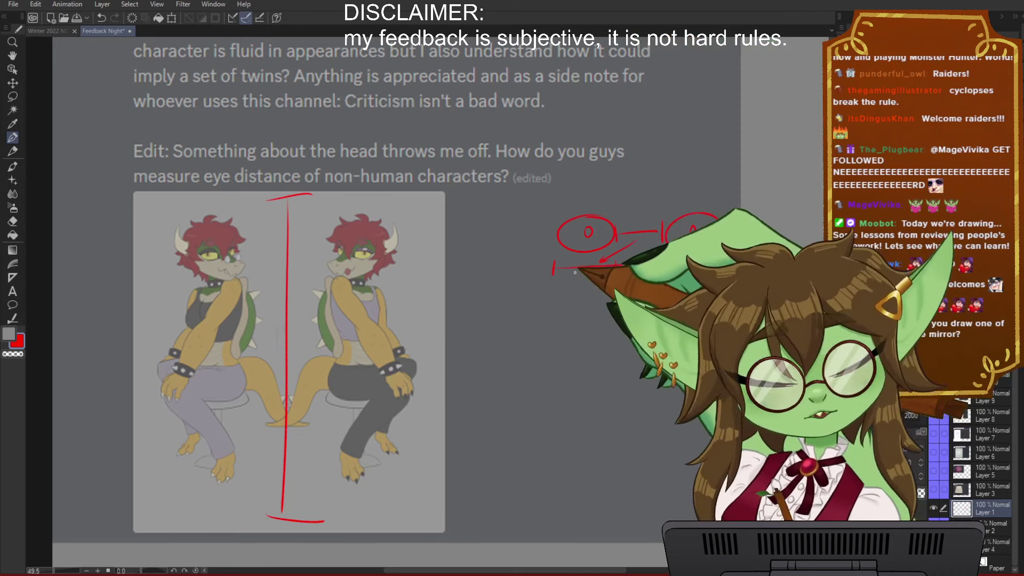
{"action": "scroll", "coordinate": [575, 272], "scroll_direction": "down", "scroll_amount": 1}
{"action": "scroll", "coordinate": [480, 348], "scroll_direction": "up", "scroll_amount": 2}
{"action": "left_click_drag", "start_coordinate": [507, 344], "coordinate": [541, 337]}
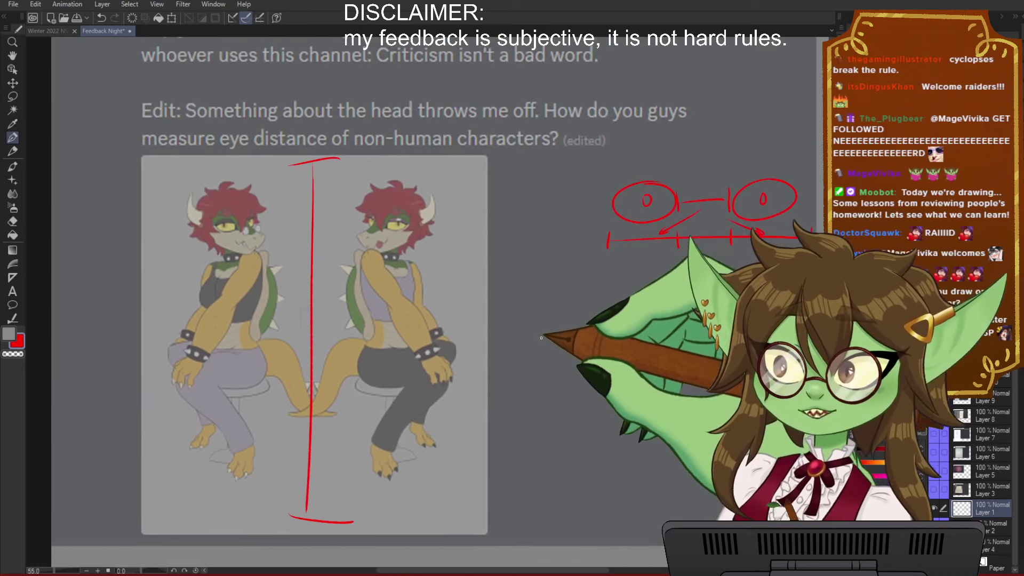
{"action": "scroll", "coordinate": [359, 245], "scroll_direction": "down", "scroll_amount": 2}
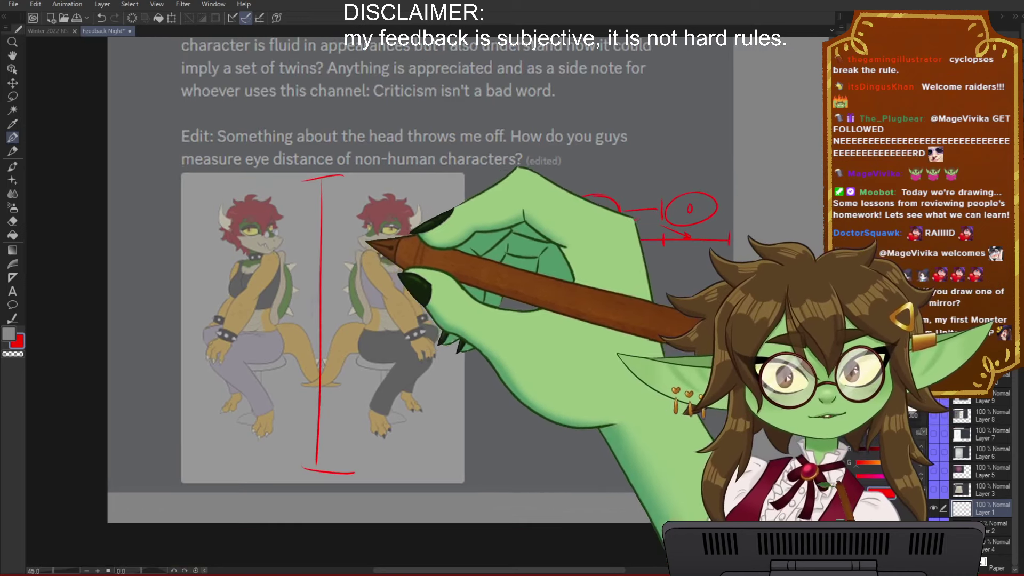
Step: Circle the edit question about eye distance and add an arrow pointing to the eye-spacing diagram
{"action": "scroll", "coordinate": [374, 226], "scroll_direction": "up", "scroll_amount": 1}
{"action": "mouse_move", "coordinate": [506, 184]}
{"action": "left_mouse_down"}
{"action": "mouse_move", "coordinate": [453, 269]}
{"action": "mouse_move", "coordinate": [280, 259]}
{"action": "left_mouse_up"}
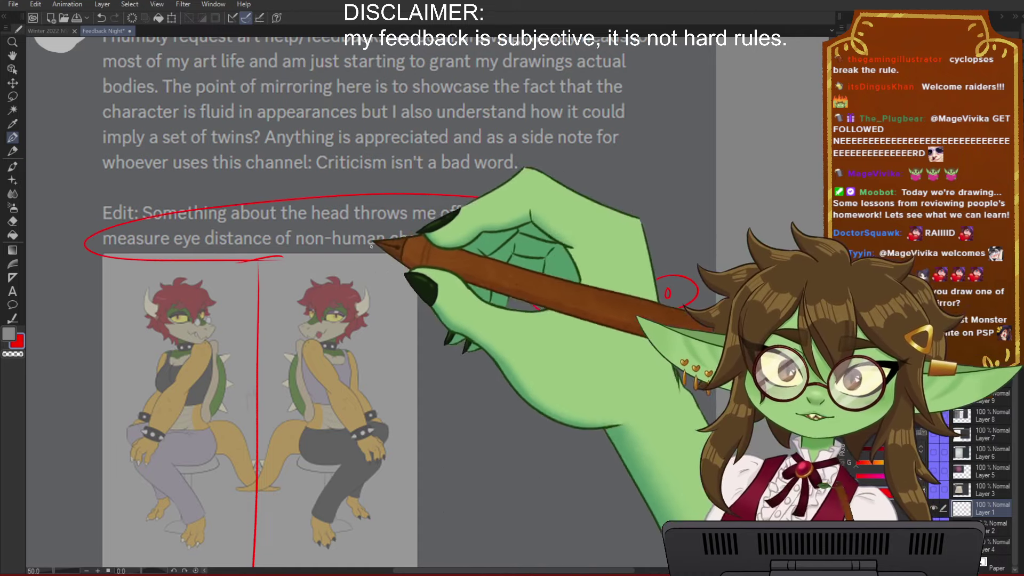
{"action": "mouse_move", "coordinate": [722, 245]}
{"action": "left_mouse_down"}
{"action": "mouse_move", "coordinate": [573, 297]}
{"action": "mouse_move", "coordinate": [571, 317]}
{"action": "left_mouse_up"}
Step: Underline the sentence about mirroring showing that the character is fluid in appearances
{"action": "left_click_drag", "start_coordinate": [534, 366], "coordinate": [684, 428]}
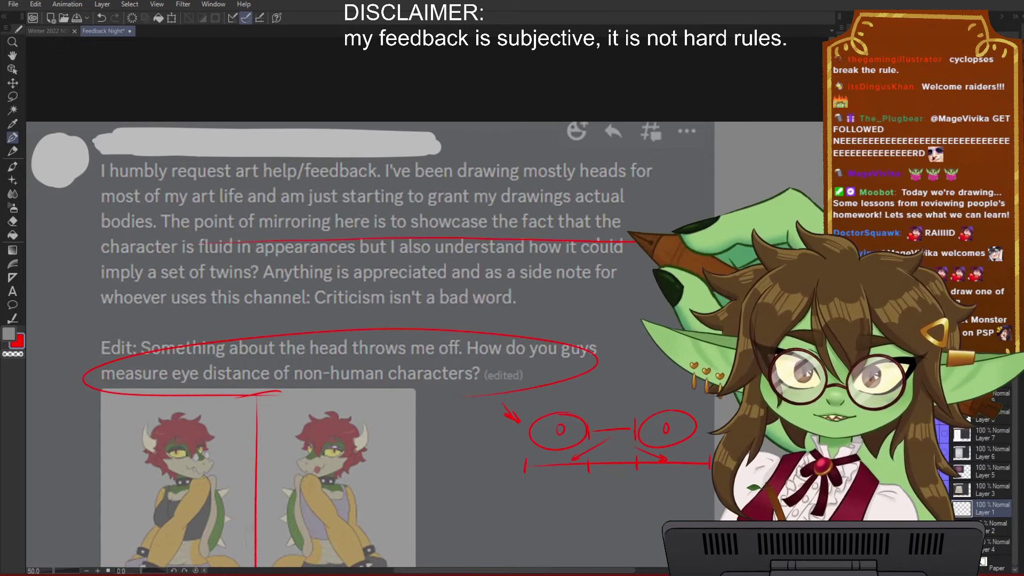
{"action": "left_click_drag", "start_coordinate": [105, 264], "coordinate": [384, 263]}
{"action": "left_click_drag", "start_coordinate": [638, 374], "coordinate": [624, 235]}
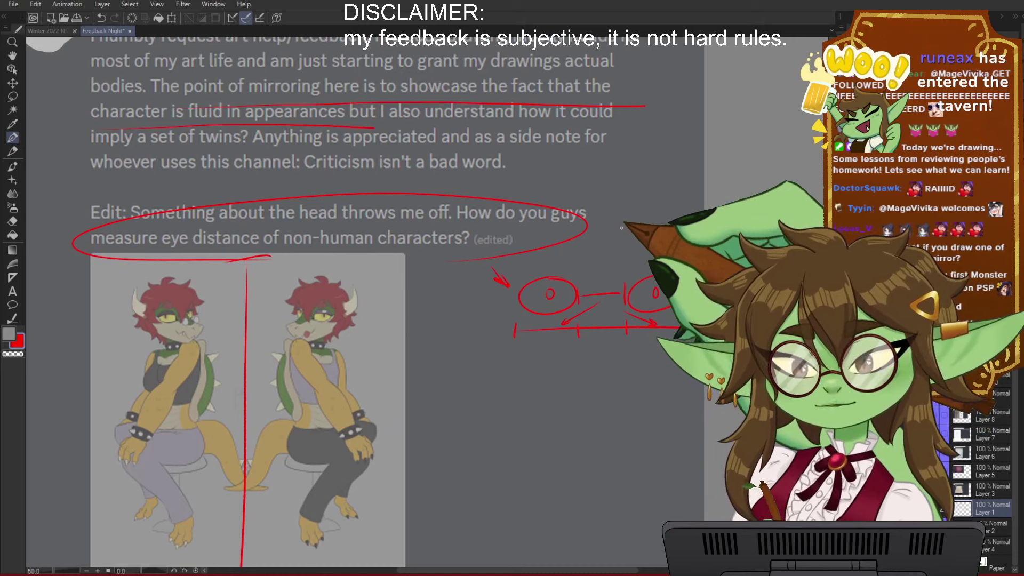
Step: Draw a long red arrow pointing at the two characters and start the note "literal mirror" near its tail
{"action": "left_click_drag", "start_coordinate": [564, 469], "coordinate": [554, 358]}
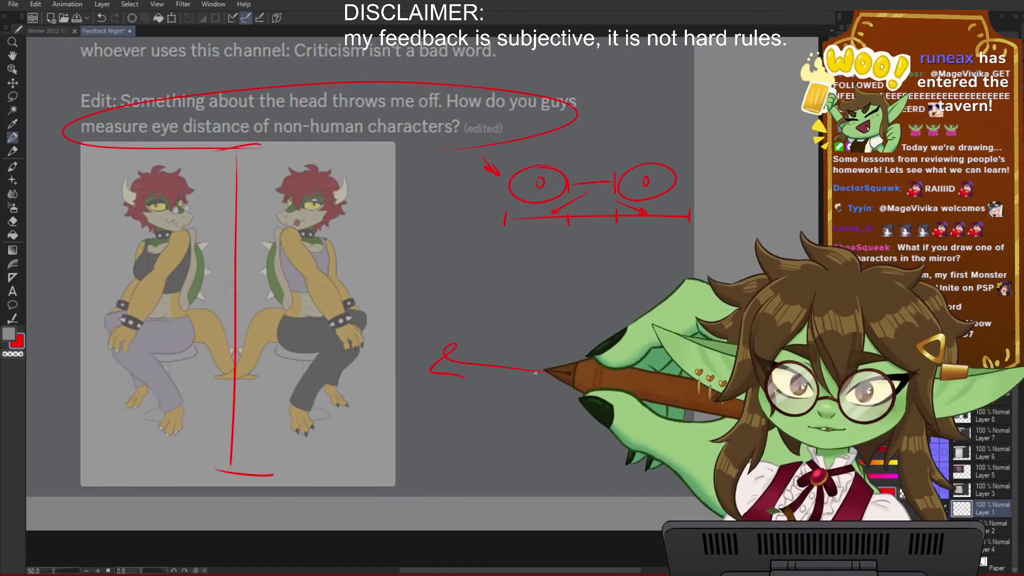
{"action": "mouse_move", "coordinate": [536, 288]}
{"action": "left_mouse_down"}
{"action": "mouse_move", "coordinate": [502, 320]}
{"action": "mouse_move", "coordinate": [456, 291]}
{"action": "left_mouse_up"}
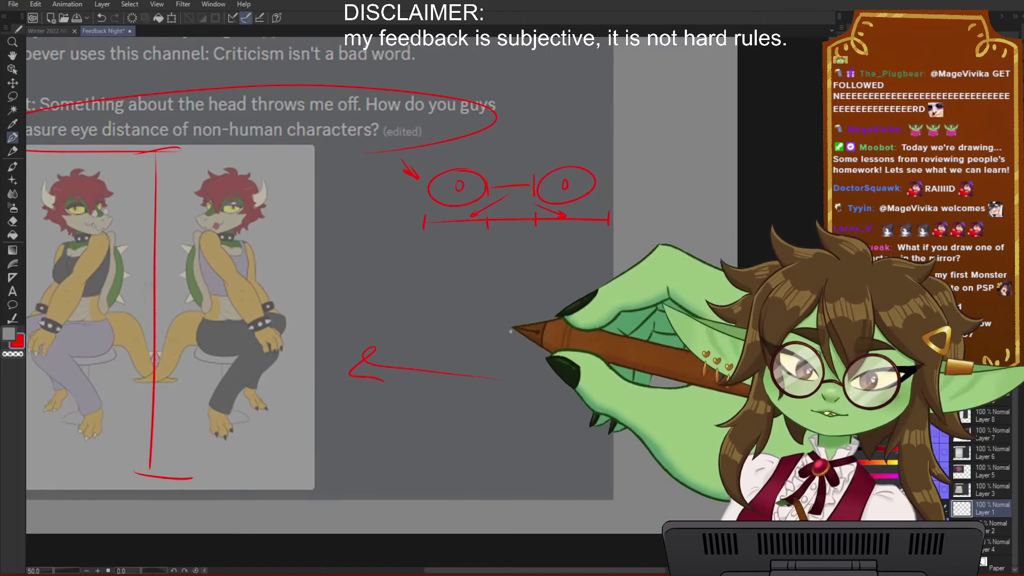
{"action": "left_click_drag", "start_coordinate": [514, 290], "coordinate": [521, 315]}
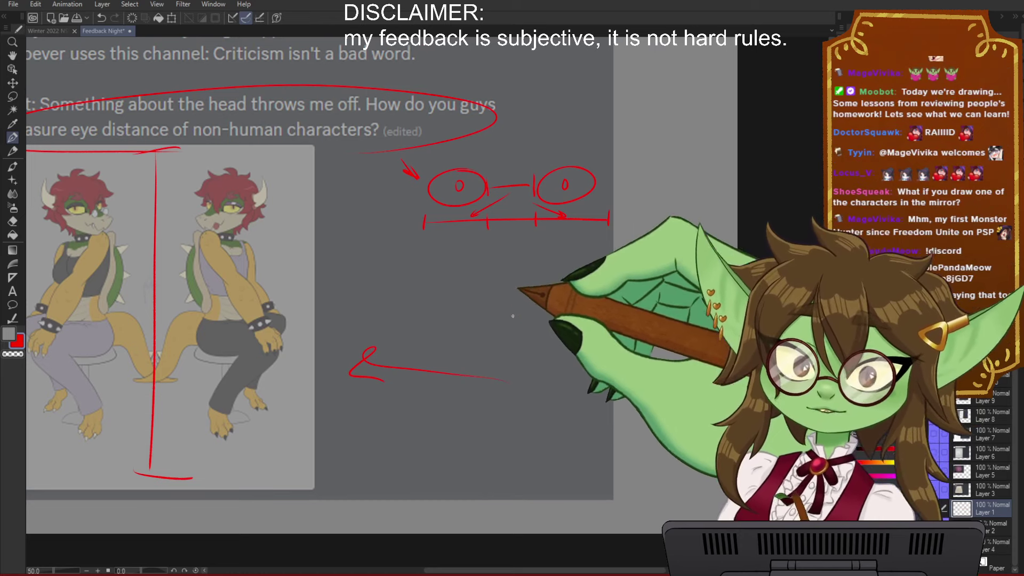
{"action": "left_click_drag", "start_coordinate": [557, 303], "coordinate": [576, 304]}
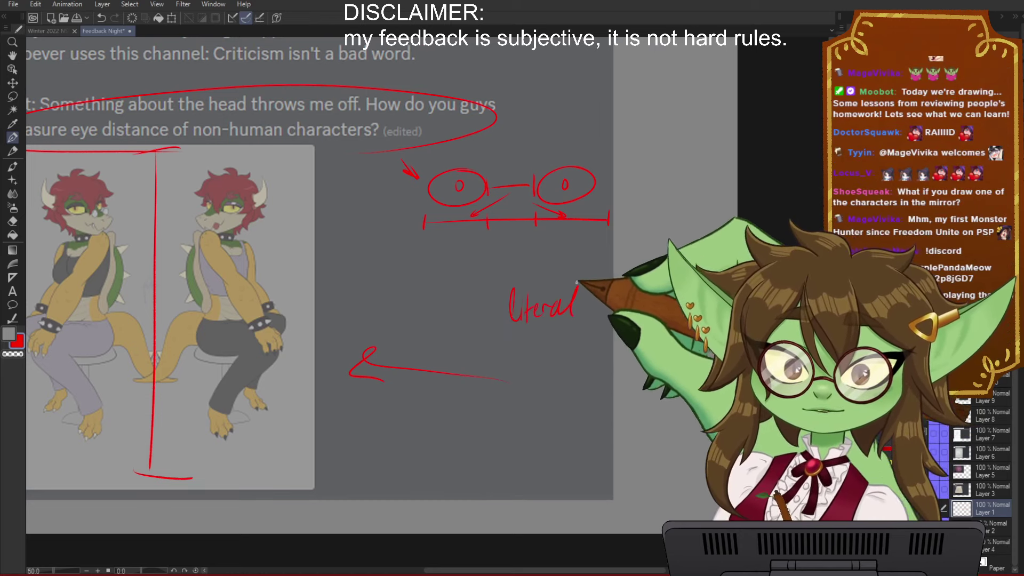
{"action": "left_click_drag", "start_coordinate": [536, 392], "coordinate": [550, 396]}
{"action": "key", "text": "ctrl+z"}
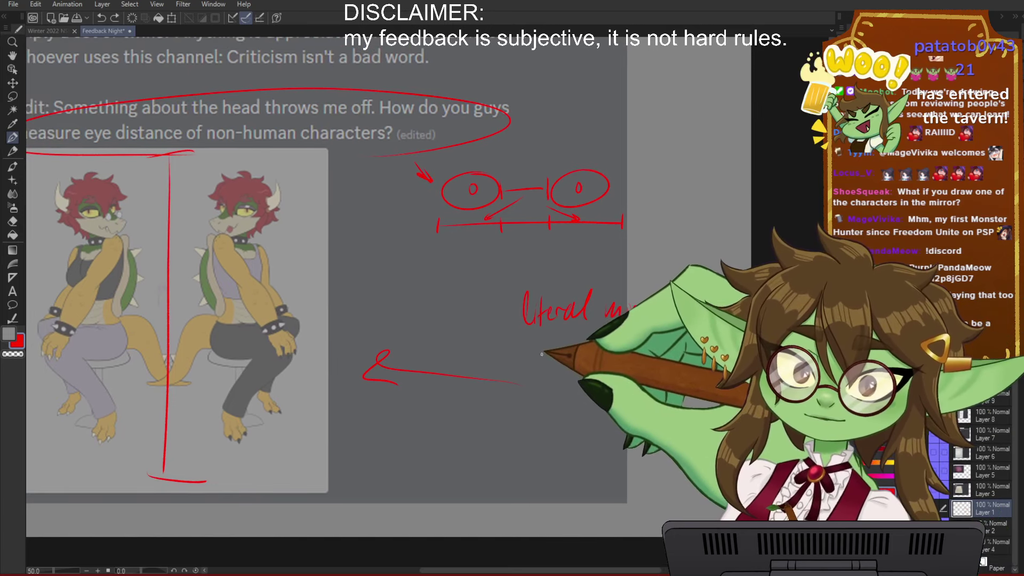
{"action": "left_click_drag", "start_coordinate": [534, 352], "coordinate": [545, 349]}
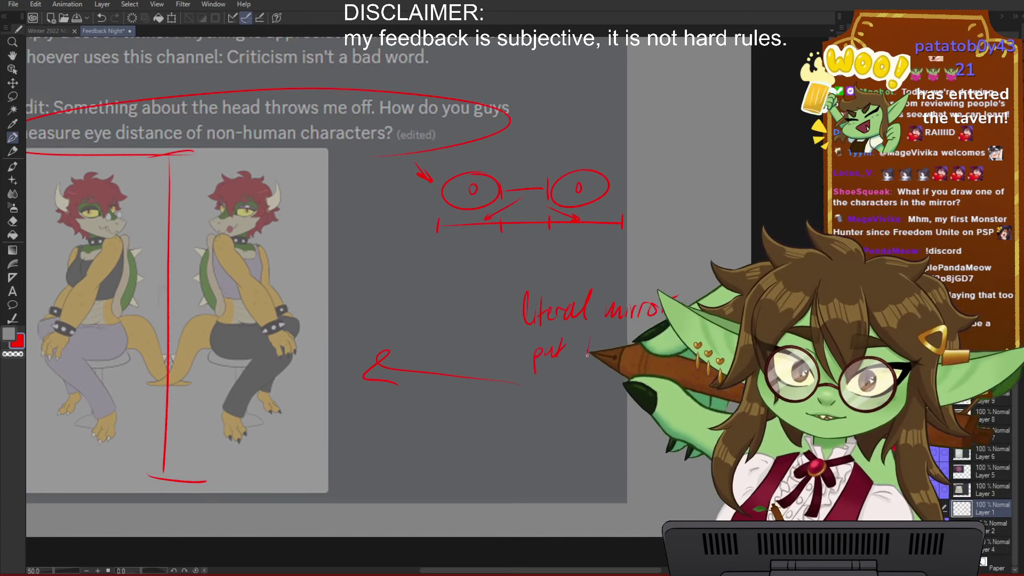
{"action": "left_click_drag", "start_coordinate": [630, 350], "coordinate": [632, 352]}
{"action": "left_click_drag", "start_coordinate": [509, 361], "coordinate": [518, 360]}
{"action": "left_click_drag", "start_coordinate": [499, 318], "coordinate": [509, 317]}
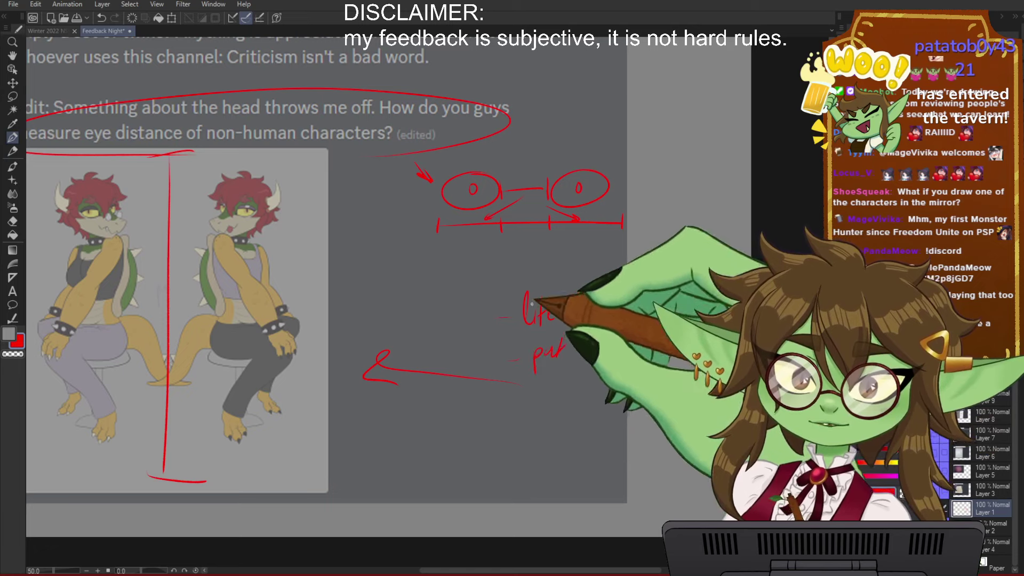
{"action": "left_click_drag", "start_coordinate": [653, 346], "coordinate": [670, 353]}
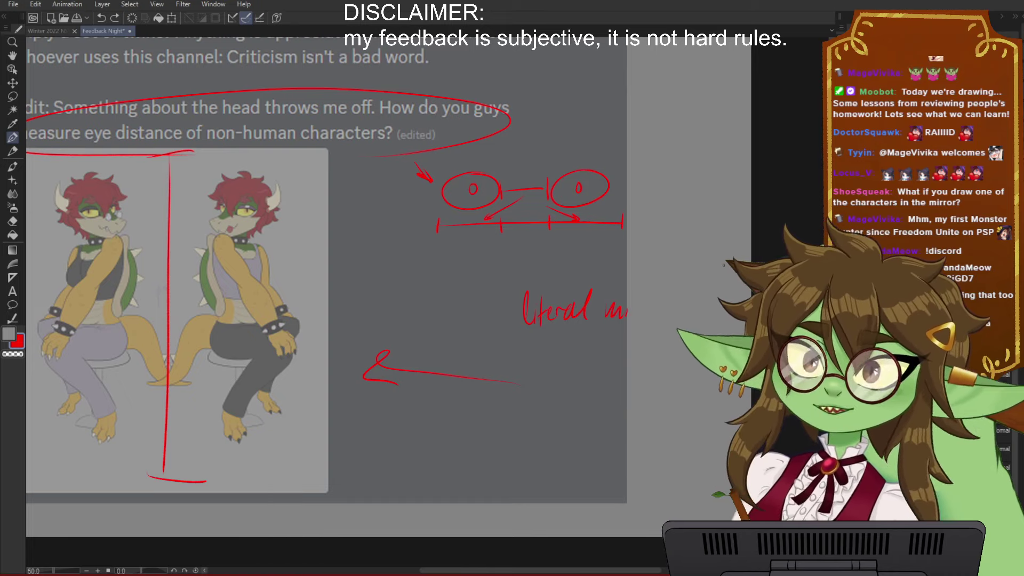
Step: Complete the handwritten note "literal mirror" and add a red check mark beside the character drawing
{"action": "left_click_drag", "start_coordinate": [628, 315], "coordinate": [675, 301]}
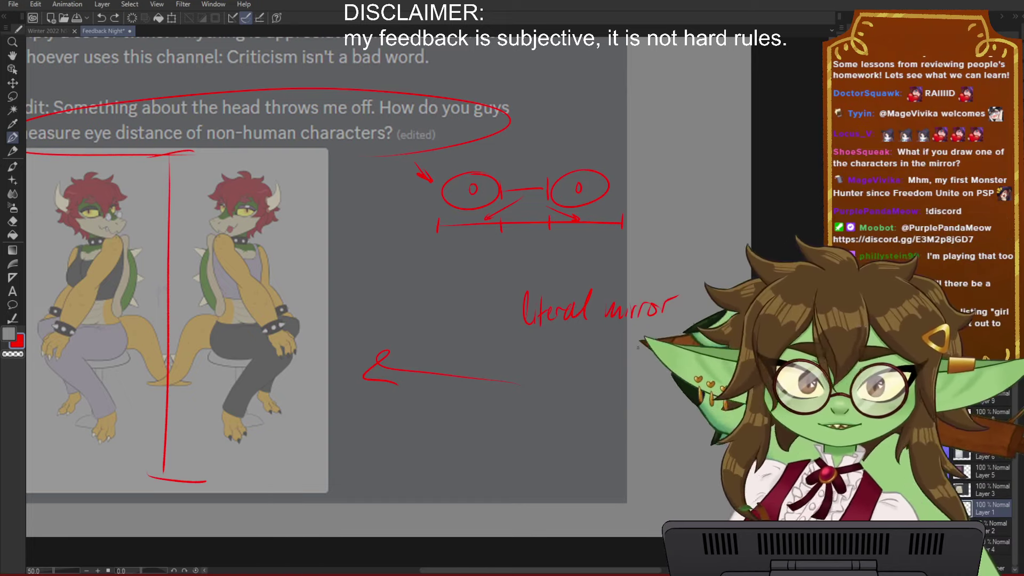
{"action": "left_click_drag", "start_coordinate": [631, 349], "coordinate": [650, 363]}
{"action": "left_click_drag", "start_coordinate": [337, 401], "coordinate": [343, 402]}
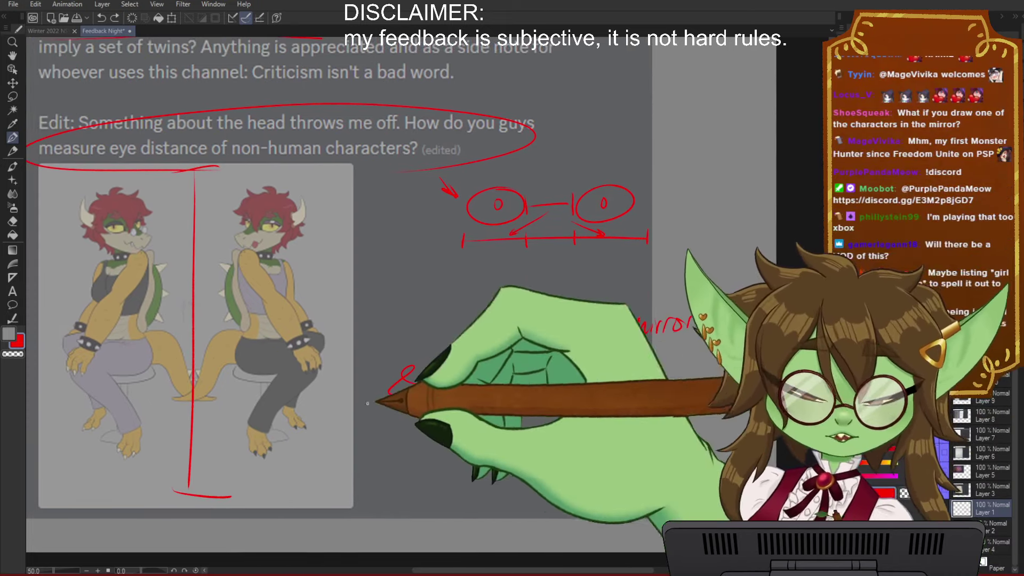
{"action": "left_click_drag", "start_coordinate": [366, 292], "coordinate": [429, 269]}
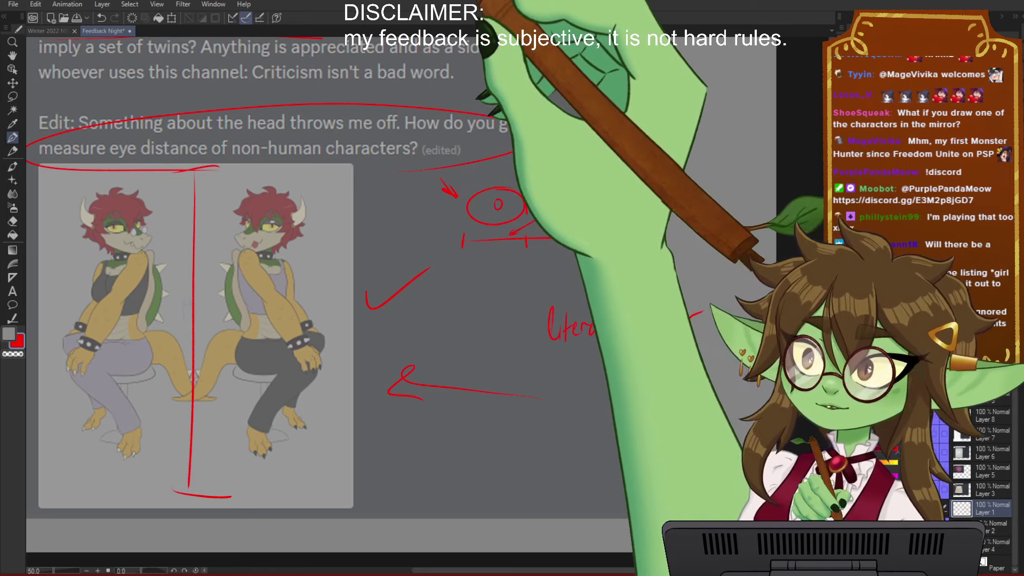
Step: Review the annotated submission, from the request text to the two mirrored characters and the red notes
{"action": "scroll", "coordinate": [475, 153], "scroll_direction": "down", "scroll_amount": 1}
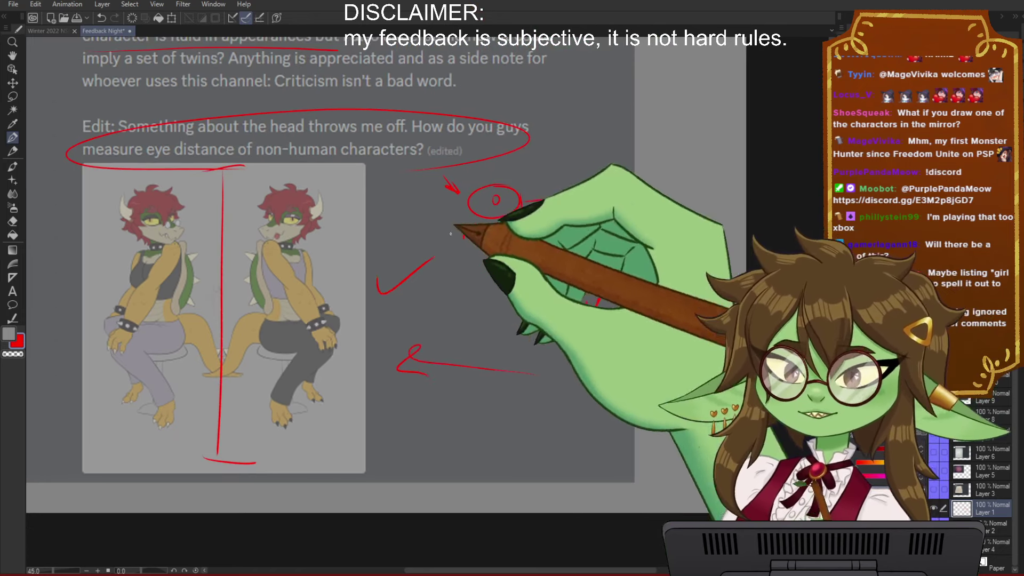
{"action": "scroll", "coordinate": [242, 363], "scroll_direction": "up", "scroll_amount": 1}
{"action": "left_click_drag", "start_coordinate": [382, 196], "coordinate": [393, 339]}
{"action": "scroll", "coordinate": [433, 364], "scroll_direction": "down", "scroll_amount": 1}
{"action": "left_click_drag", "start_coordinate": [384, 400], "coordinate": [407, 351]}
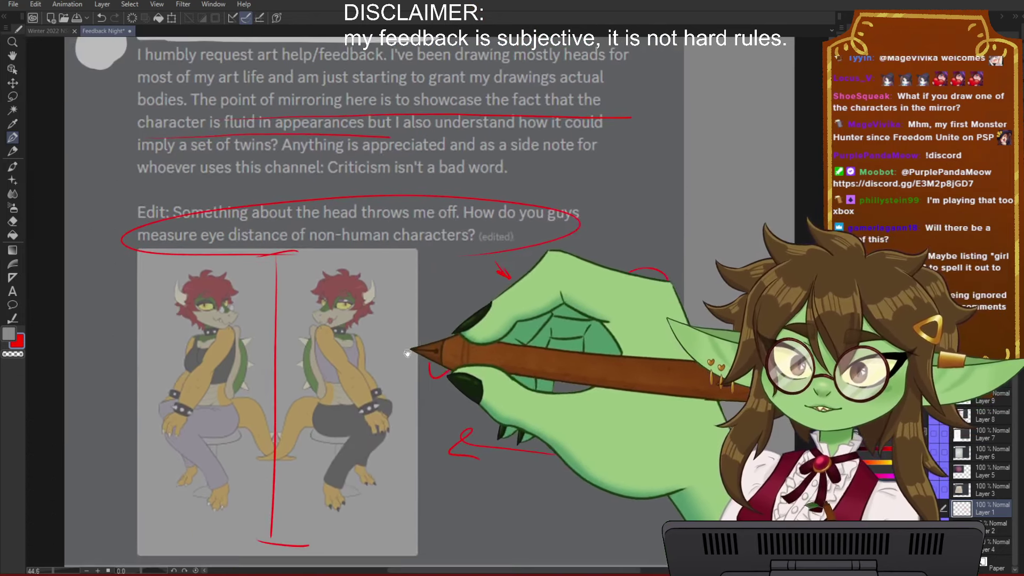
{"action": "scroll", "coordinate": [395, 406], "scroll_direction": "up", "scroll_amount": 1}
{"action": "left_click_drag", "start_coordinate": [404, 401], "coordinate": [409, 363]}
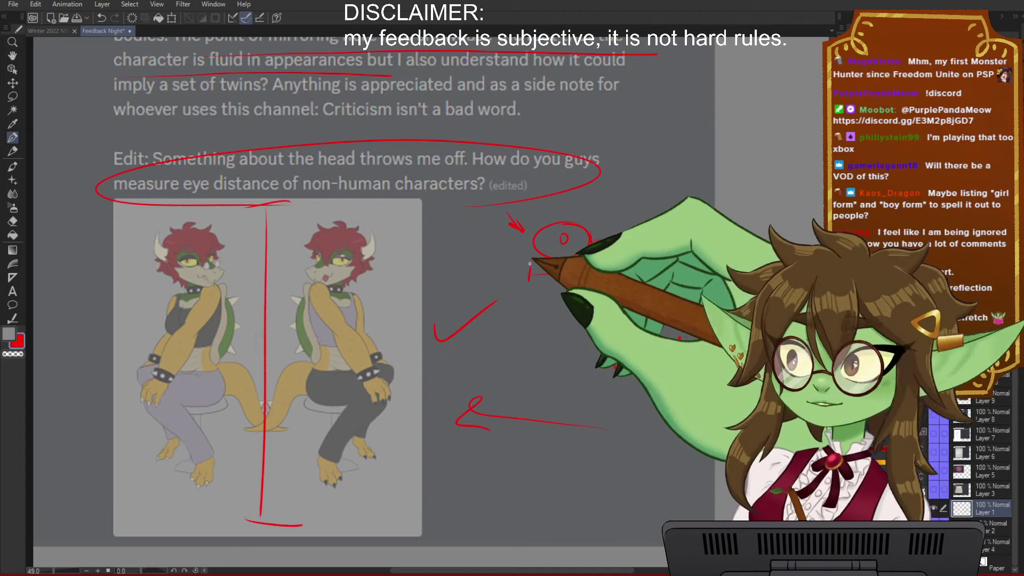
{"action": "left_click_drag", "start_coordinate": [428, 222], "coordinate": [390, 224]}
{"action": "left_click_drag", "start_coordinate": [582, 366], "coordinate": [517, 399]}
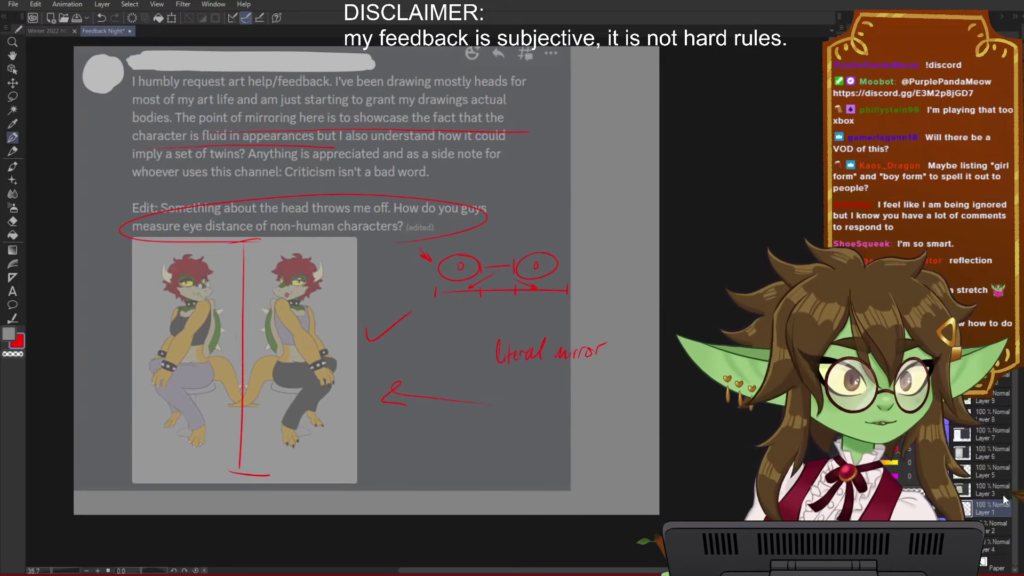
Step: Clear the mirrored-character submission with its red notes and bring in the next one, showing six labelled facial expressions
{"action": "key", "text": "Delete"}
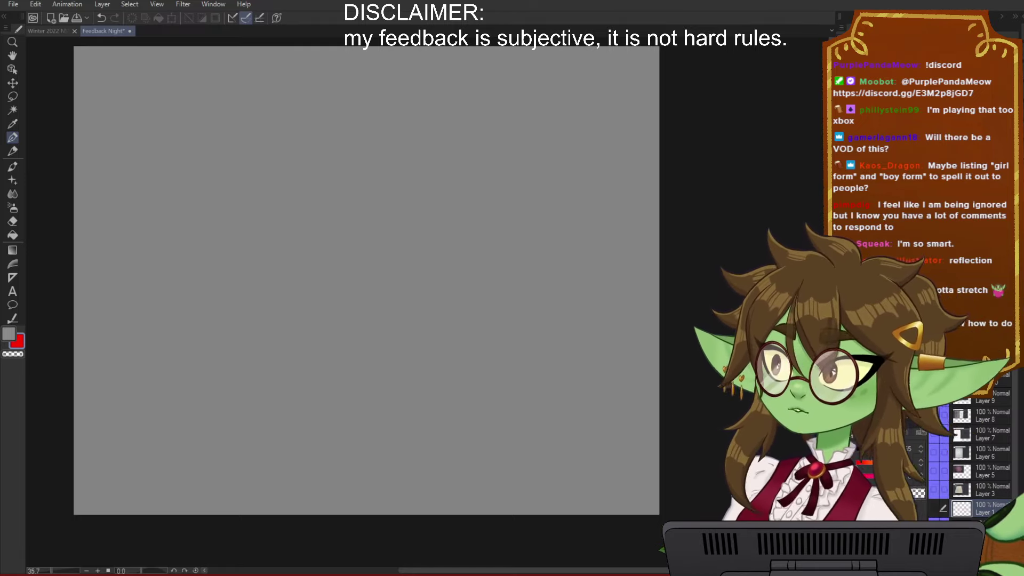
{"action": "key", "text": "ctrl+v"}
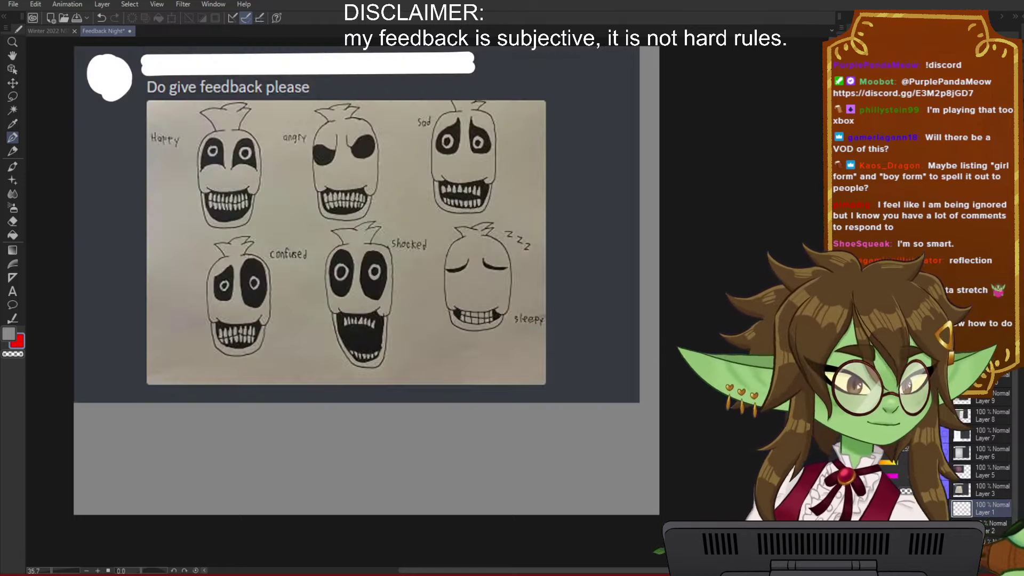
{"action": "scroll", "coordinate": [501, 272], "scroll_direction": "up", "scroll_amount": 3}
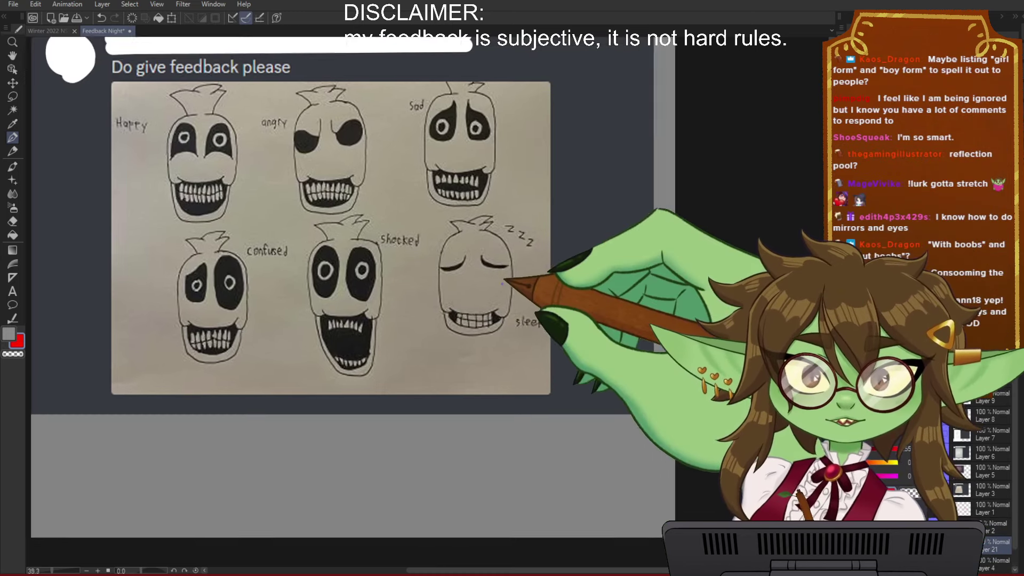
{"action": "left_click_drag", "start_coordinate": [520, 229], "coordinate": [585, 329]}
{"action": "scroll", "coordinate": [586, 329], "scroll_direction": "up", "scroll_amount": 1}
{"action": "mouse_move", "coordinate": [542, 374]}
{"action": "left_mouse_down"}
{"action": "mouse_move", "coordinate": [595, 376]}
{"action": "mouse_move", "coordinate": [539, 373]}
{"action": "left_mouse_up"}
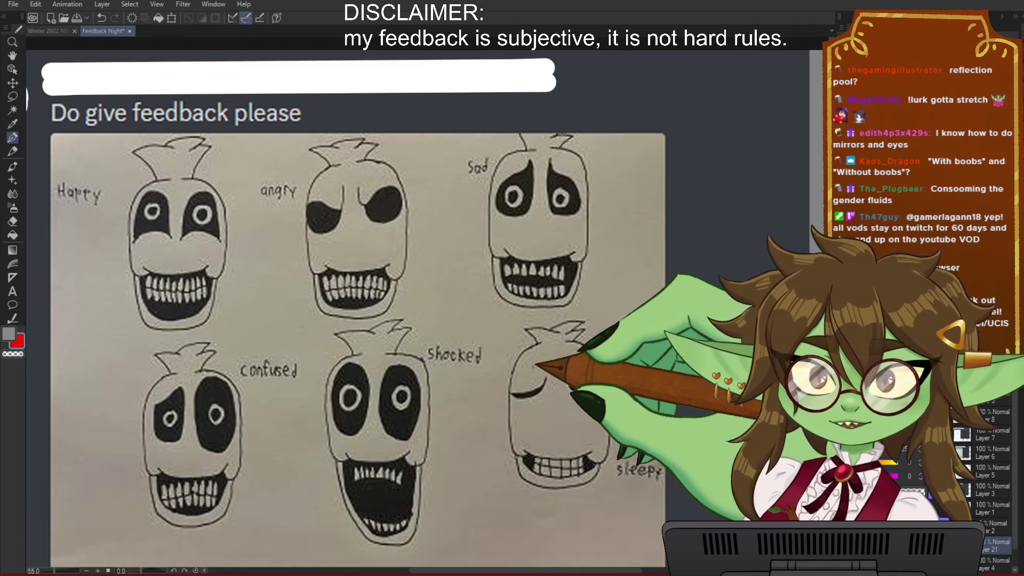
Step: Circle and underline the request "Do give feedback please" in red
{"action": "left_click_drag", "start_coordinate": [532, 368], "coordinate": [612, 384]}
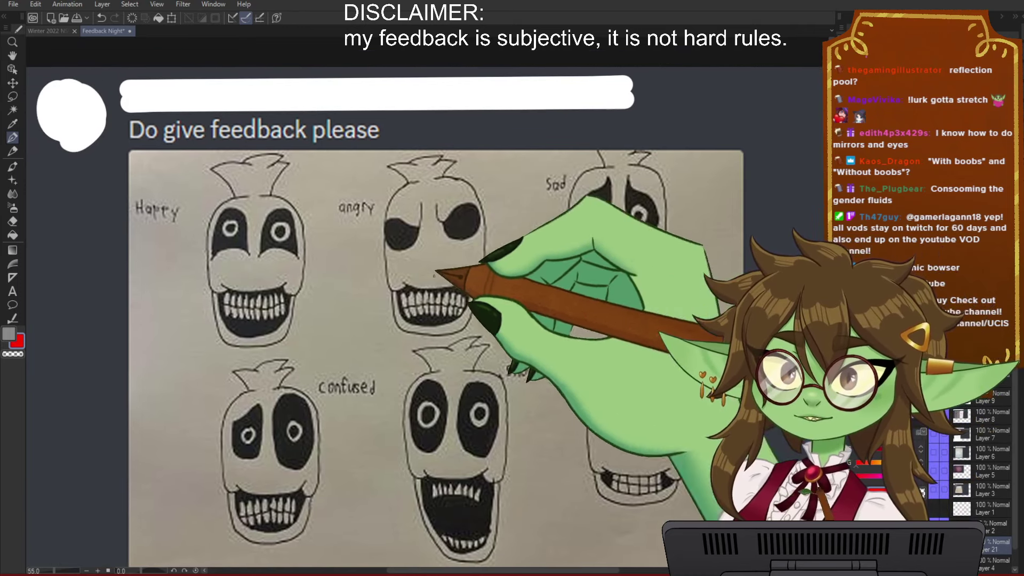
{"action": "mouse_move", "coordinate": [174, 140]}
{"action": "left_mouse_down"}
{"action": "mouse_move", "coordinate": [114, 136]}
{"action": "mouse_move", "coordinate": [354, 145]}
{"action": "left_mouse_up"}
{"action": "left_click_drag", "start_coordinate": [556, 377], "coordinate": [513, 378]}
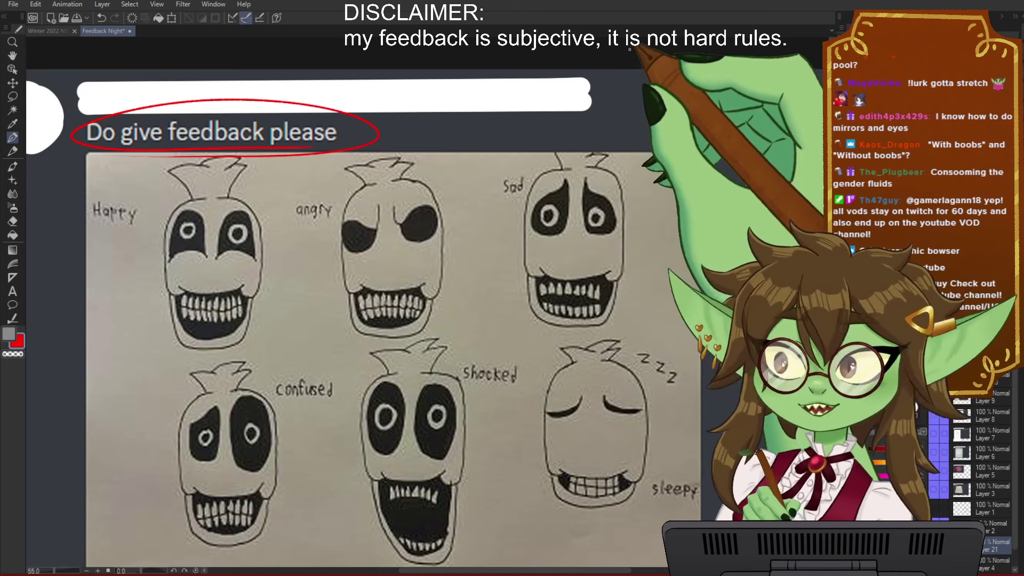
Step: Trace the cheek arcs under both eyes and a wide upward smile curve on the happy face in red
{"action": "scroll", "coordinate": [446, 254], "scroll_direction": "up", "scroll_amount": 1}
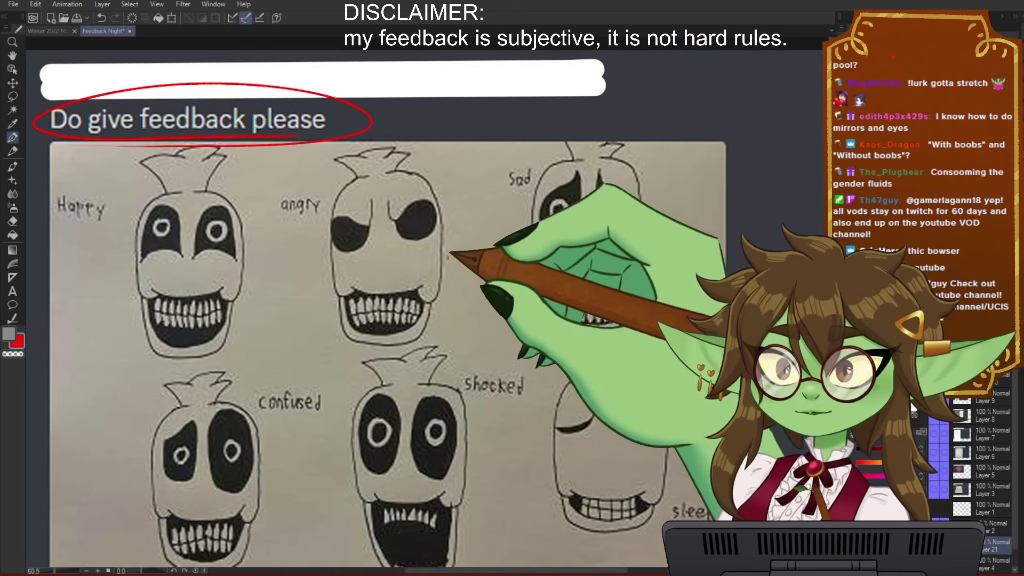
{"action": "left_click_drag", "start_coordinate": [471, 232], "coordinate": [511, 234]}
{"action": "scroll", "coordinate": [403, 242], "scroll_direction": "up", "scroll_amount": 1}
{"action": "scroll", "coordinate": [403, 242], "scroll_direction": "up", "scroll_amount": 3}
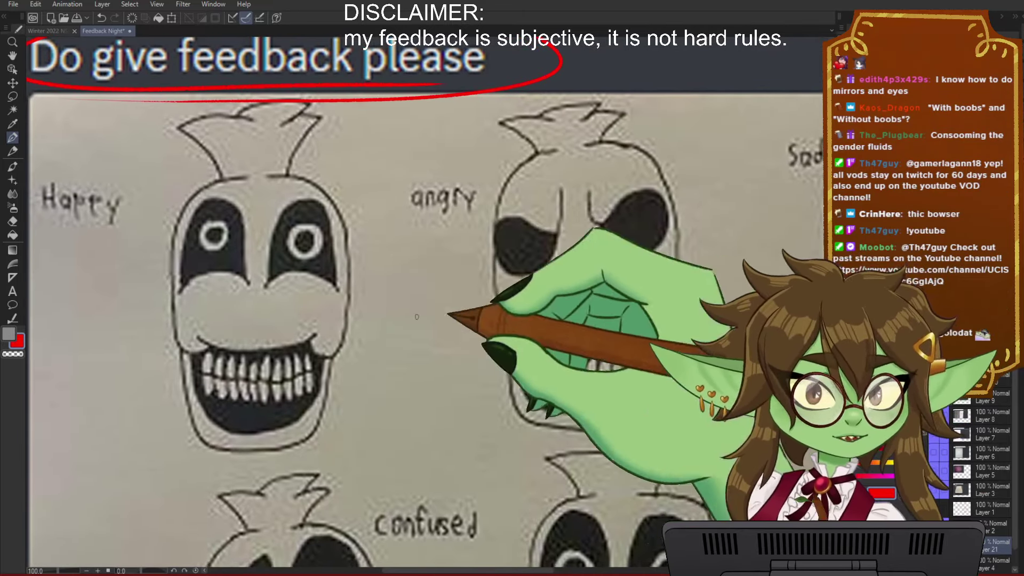
{"action": "left_click_drag", "start_coordinate": [320, 299], "coordinate": [326, 313]}
{"action": "left_click_drag", "start_coordinate": [179, 357], "coordinate": [354, 360]}
{"action": "mouse_move", "coordinate": [190, 361]}
{"action": "left_mouse_down"}
{"action": "mouse_move", "coordinate": [260, 340]}
{"action": "mouse_move", "coordinate": [350, 358]}
{"action": "left_mouse_up"}
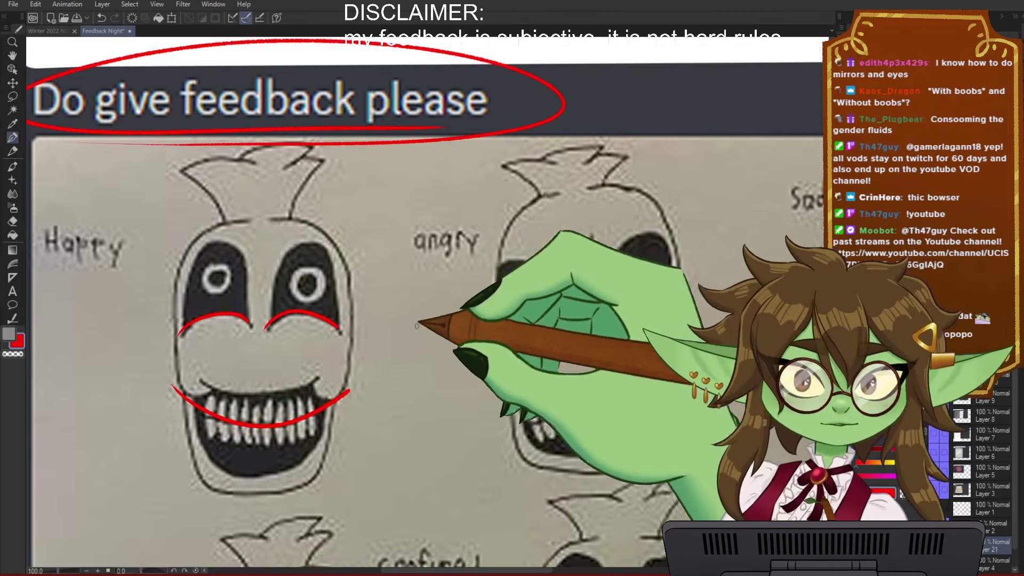
Step: Draw a small red oval over each pupil of the happy face, slightly closer together than the originals
{"action": "left_click_drag", "start_coordinate": [361, 223], "coordinate": [367, 267]}
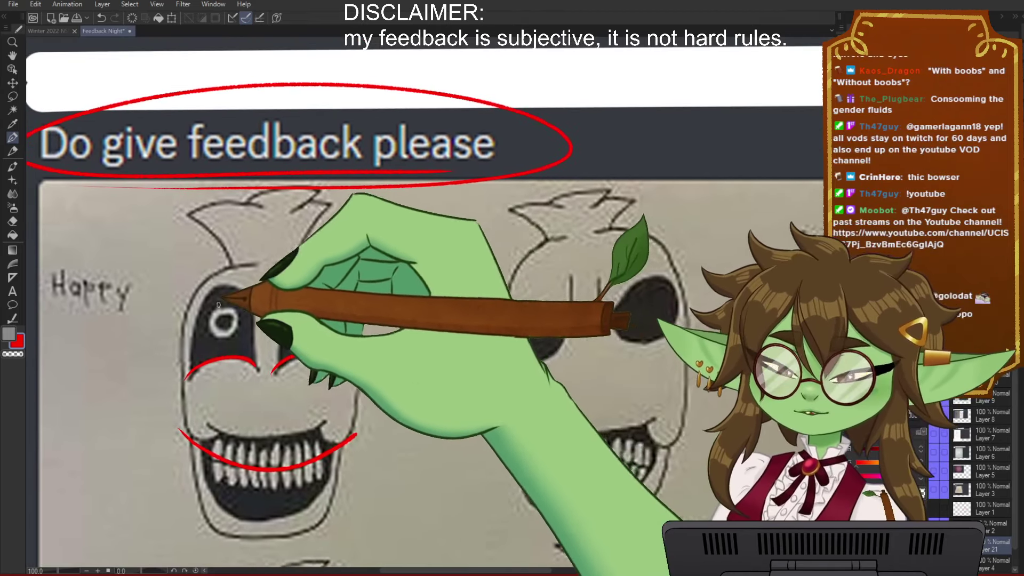
{"action": "mouse_move", "coordinate": [228, 318]}
{"action": "left_mouse_down"}
{"action": "mouse_move", "coordinate": [241, 340]}
{"action": "mouse_move", "coordinate": [231, 319]}
{"action": "left_mouse_up"}
{"action": "mouse_move", "coordinate": [306, 312]}
{"action": "left_mouse_down"}
{"action": "mouse_move", "coordinate": [296, 326]}
{"action": "mouse_move", "coordinate": [315, 315]}
{"action": "left_mouse_up"}
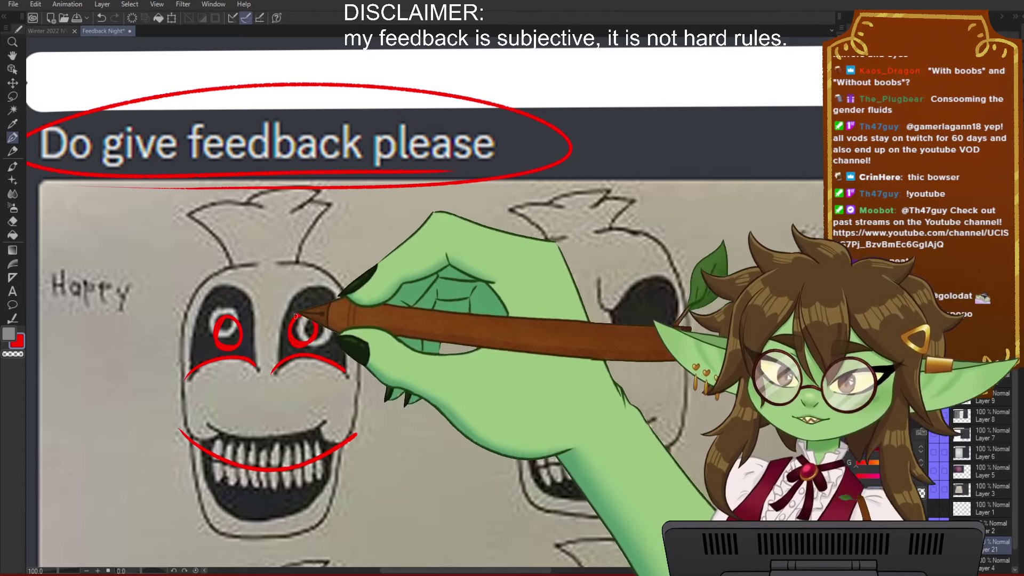
Step: Compare the happy face with the angry and sad ones, then lasso its right-hand red pupil oval and shift it outward
{"action": "left_click_drag", "start_coordinate": [419, 333], "coordinate": [380, 327]}
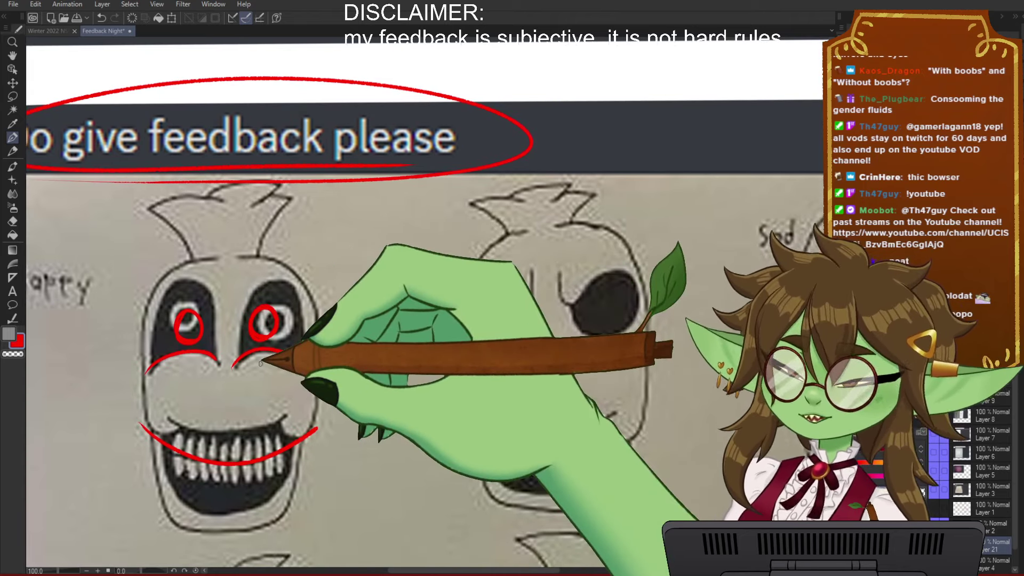
{"action": "left_click_drag", "start_coordinate": [665, 415], "coordinate": [543, 419]}
{"action": "left_click_drag", "start_coordinate": [647, 454], "coordinate": [464, 421]}
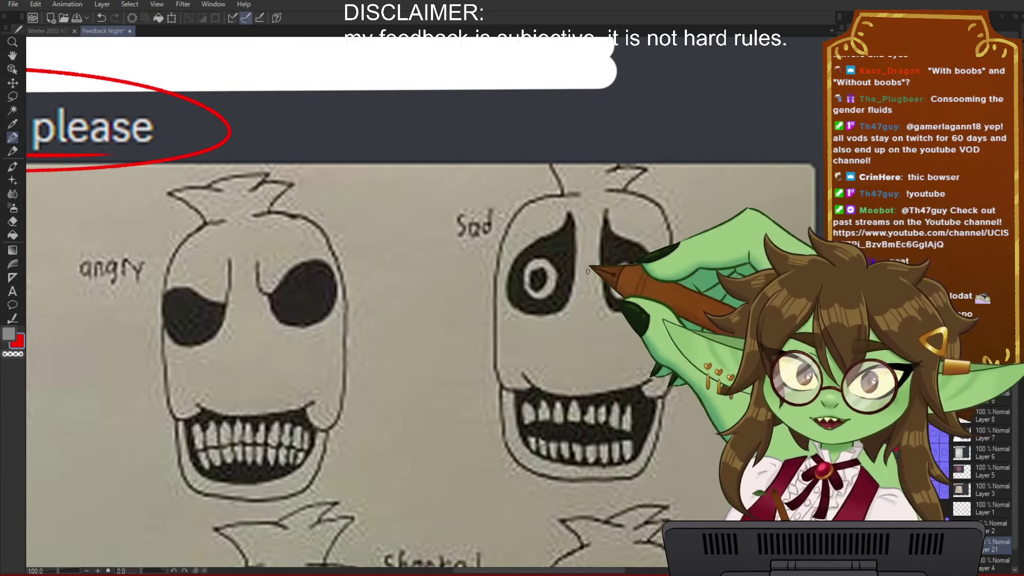
{"action": "left_click_drag", "start_coordinate": [526, 306], "coordinate": [911, 329]}
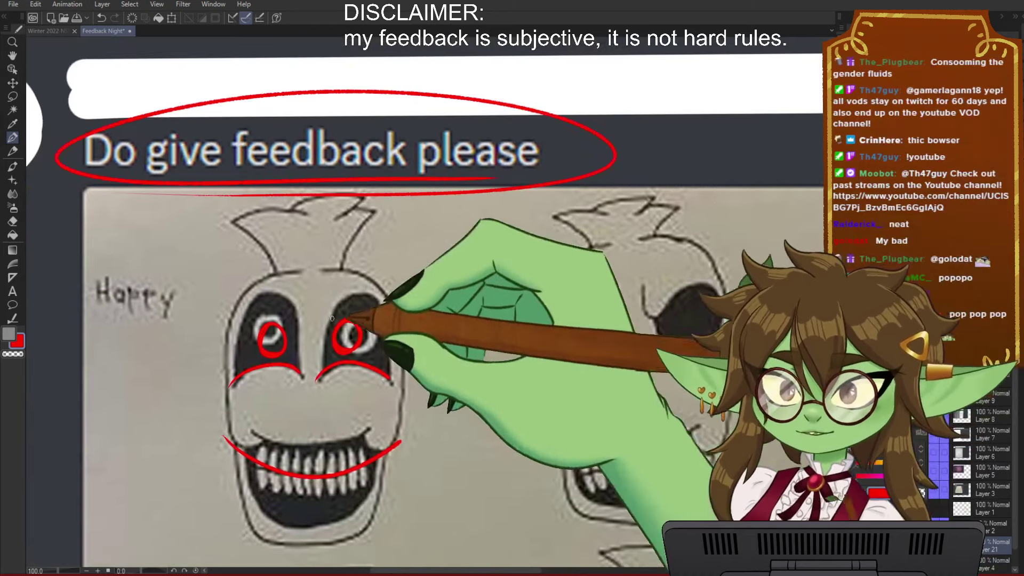
{"action": "mouse_move", "coordinate": [349, 320]}
{"action": "left_mouse_down"}
{"action": "mouse_move", "coordinate": [336, 356]}
{"action": "mouse_move", "coordinate": [361, 292]}
{"action": "left_mouse_up"}
{"action": "key", "text": "m"}
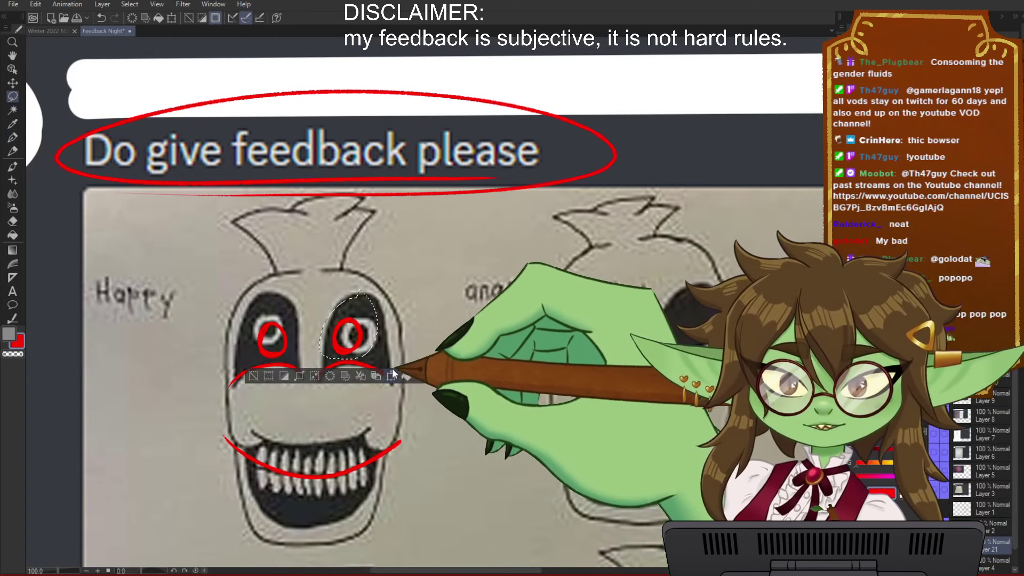
{"action": "key", "text": "Return"}
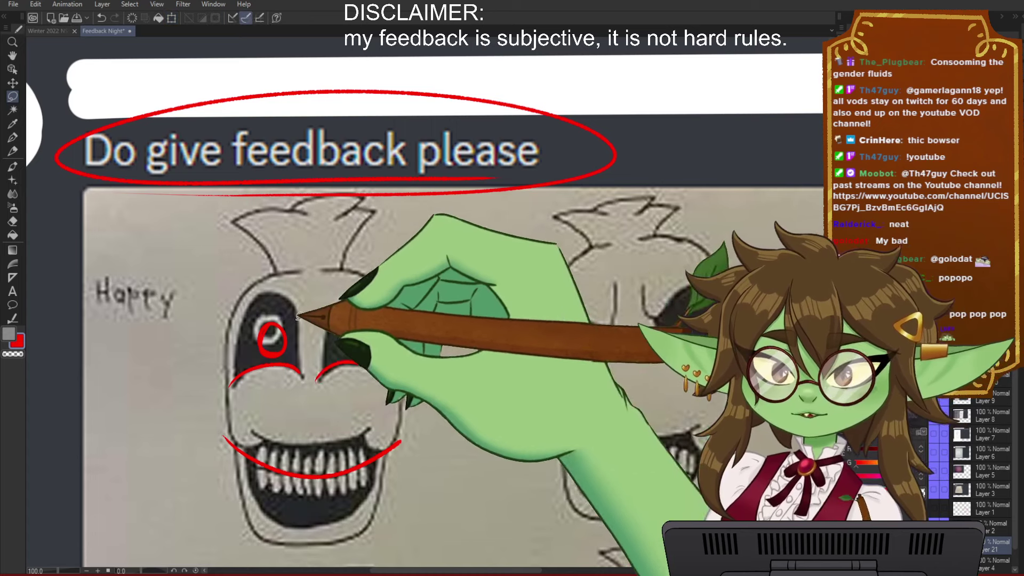
Step: Lasso the left-hand red pupil oval on the happy face, shift it slightly outward and clear the selection
{"action": "mouse_move", "coordinate": [304, 314]}
{"action": "left_mouse_down"}
{"action": "mouse_move", "coordinate": [289, 355]}
{"action": "mouse_move", "coordinate": [267, 358]}
{"action": "mouse_move", "coordinate": [303, 315]}
{"action": "left_mouse_up"}
{"action": "left_click", "coordinate": [329, 380]}
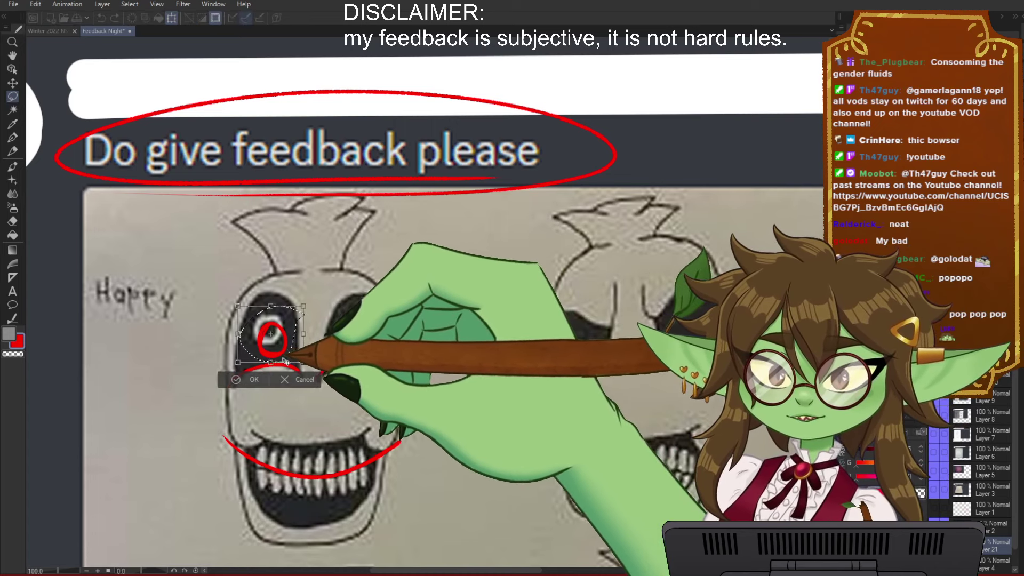
{"action": "left_click_drag", "start_coordinate": [261, 360], "coordinate": [257, 360]}
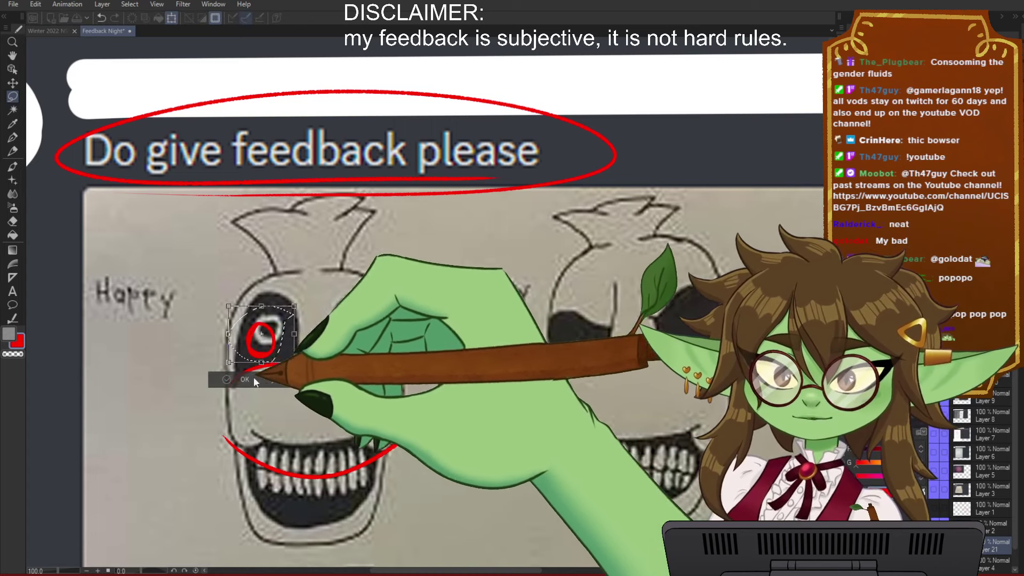
{"action": "left_click", "coordinate": [238, 379]}
{"action": "key", "text": "ctrl+d"}
Step: Draw slanted red brow lines and narrowed eye shapes over both eyes of the angry face
{"action": "left_click_drag", "start_coordinate": [632, 387], "coordinate": [482, 373]}
{"action": "key", "text": "ctrl+d"}
{"action": "left_click_drag", "start_coordinate": [659, 384], "coordinate": [585, 409]}
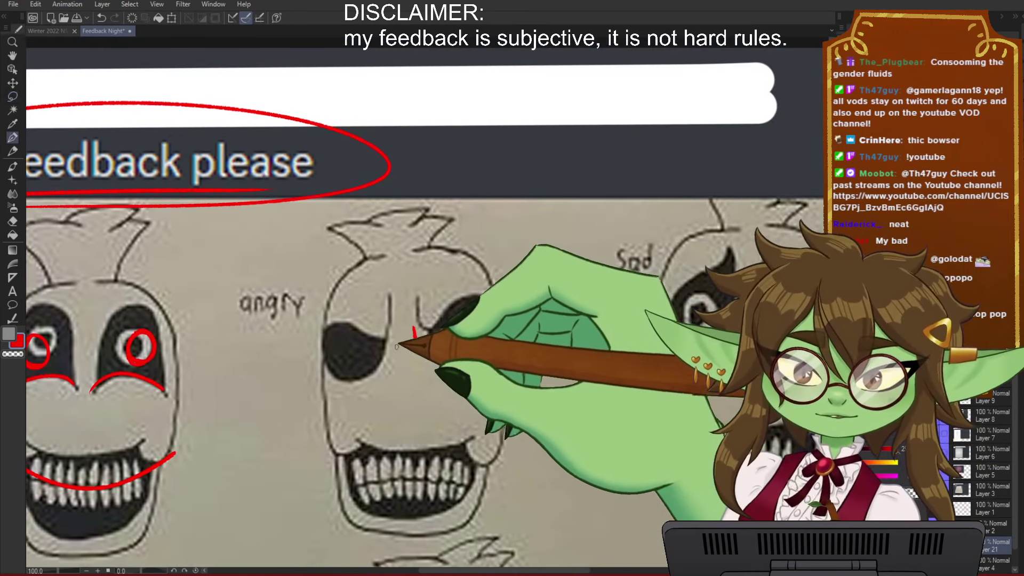
{"action": "mouse_move", "coordinate": [319, 342]}
{"action": "left_mouse_down"}
{"action": "mouse_move", "coordinate": [400, 349]}
{"action": "mouse_move", "coordinate": [402, 328]}
{"action": "mouse_move", "coordinate": [365, 375]}
{"action": "mouse_move", "coordinate": [404, 330]}
{"action": "left_mouse_up"}
{"action": "left_click_drag", "start_coordinate": [415, 327], "coordinate": [475, 327]}
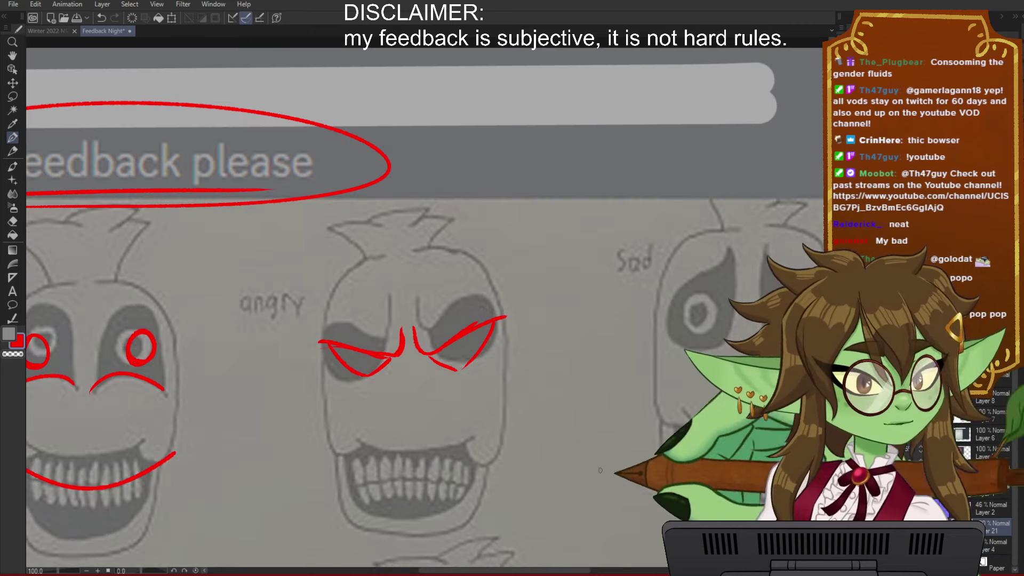
Step: Draw a red arrow pointing down at the angry face's outer brow and a curved arrow pointing up at its cheek
{"action": "left_click_drag", "start_coordinate": [527, 388], "coordinate": [485, 373]}
{"action": "left_click_drag", "start_coordinate": [550, 420], "coordinate": [578, 400]}
{"action": "left_click_drag", "start_coordinate": [510, 331], "coordinate": [517, 359]}
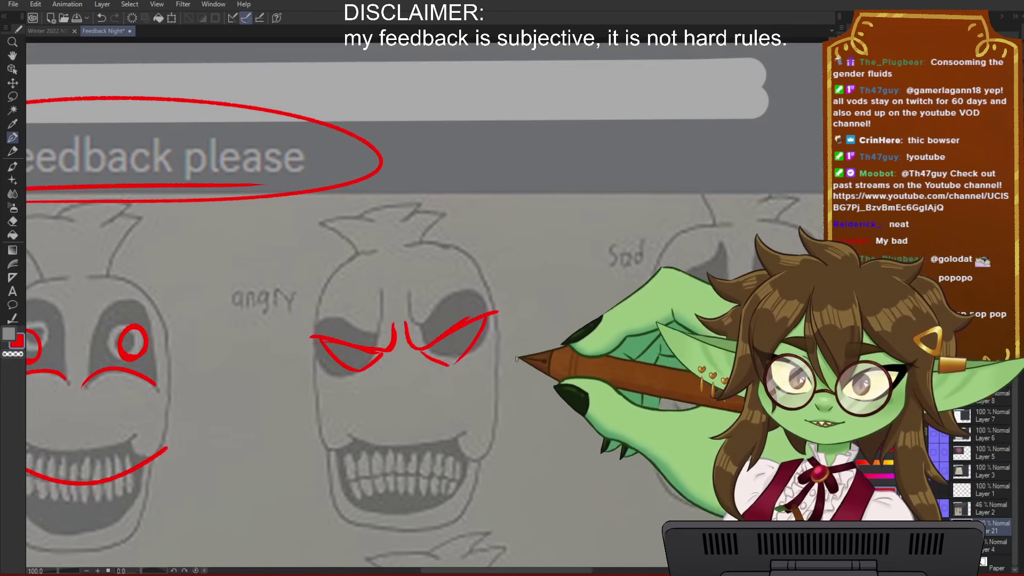
{"action": "left_click_drag", "start_coordinate": [508, 240], "coordinate": [475, 293]}
{"action": "left_click_drag", "start_coordinate": [486, 271], "coordinate": [496, 283]}
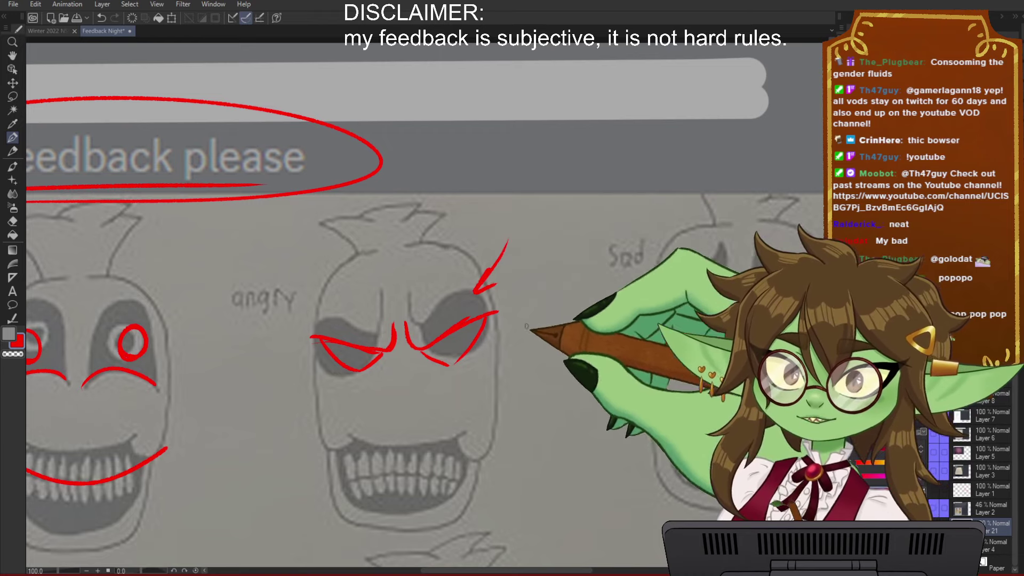
{"action": "left_click_drag", "start_coordinate": [560, 473], "coordinate": [541, 424]}
{"action": "left_click_drag", "start_coordinate": [492, 450], "coordinate": [483, 368]}
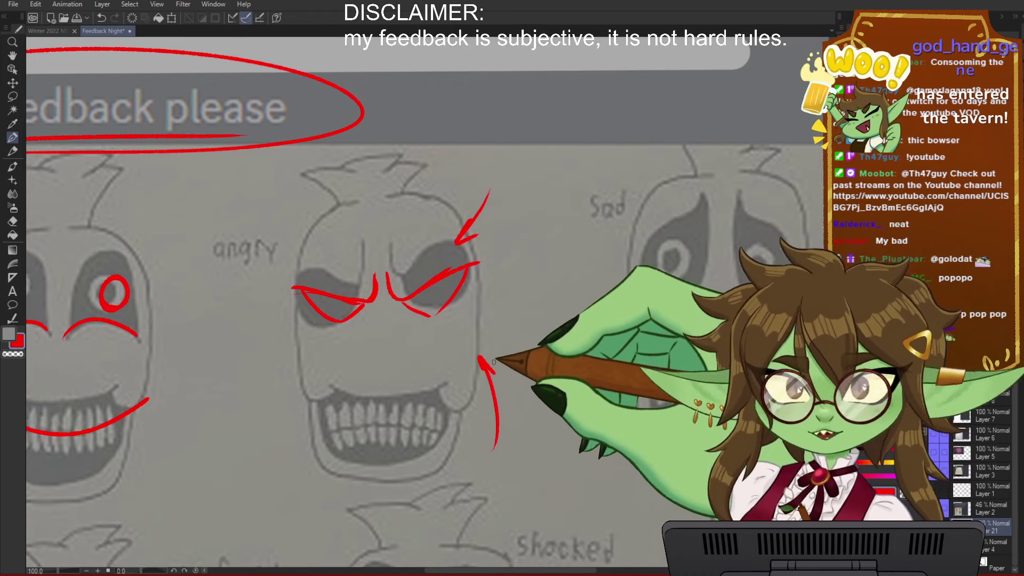
{"action": "left_click_drag", "start_coordinate": [513, 386], "coordinate": [548, 396]}
{"action": "mouse_move", "coordinate": [578, 364]}
{"action": "left_mouse_down"}
{"action": "mouse_move", "coordinate": [594, 375]}
{"action": "mouse_move", "coordinate": [587, 361]}
{"action": "left_mouse_up"}
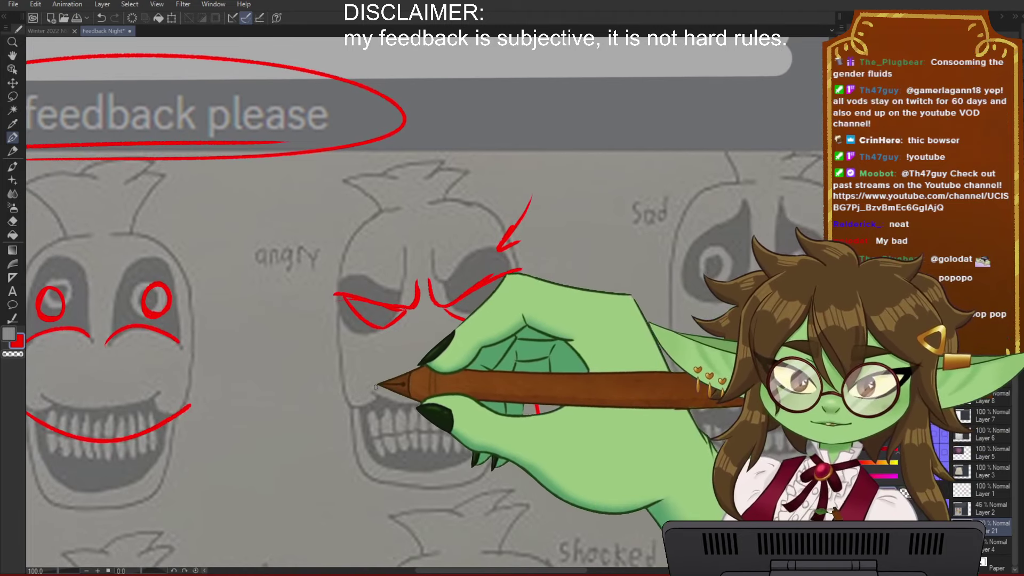
{"action": "mouse_move", "coordinate": [377, 368]}
{"action": "left_mouse_down"}
{"action": "mouse_move", "coordinate": [428, 379]}
{"action": "mouse_move", "coordinate": [481, 362]}
{"action": "mouse_move", "coordinate": [507, 379]}
{"action": "left_mouse_up"}
{"action": "key", "text": "ctrl+z"}
{"action": "key", "text": "ctrl+z"}
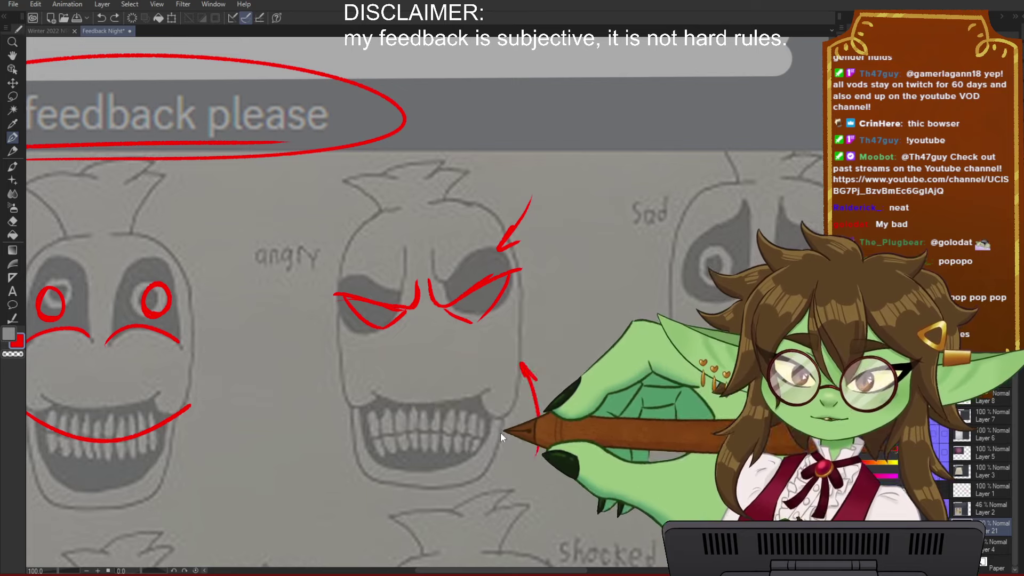
{"action": "mouse_move", "coordinate": [363, 434]}
{"action": "left_mouse_down"}
{"action": "mouse_move", "coordinate": [458, 419]}
{"action": "mouse_move", "coordinate": [495, 429]}
{"action": "left_mouse_up"}
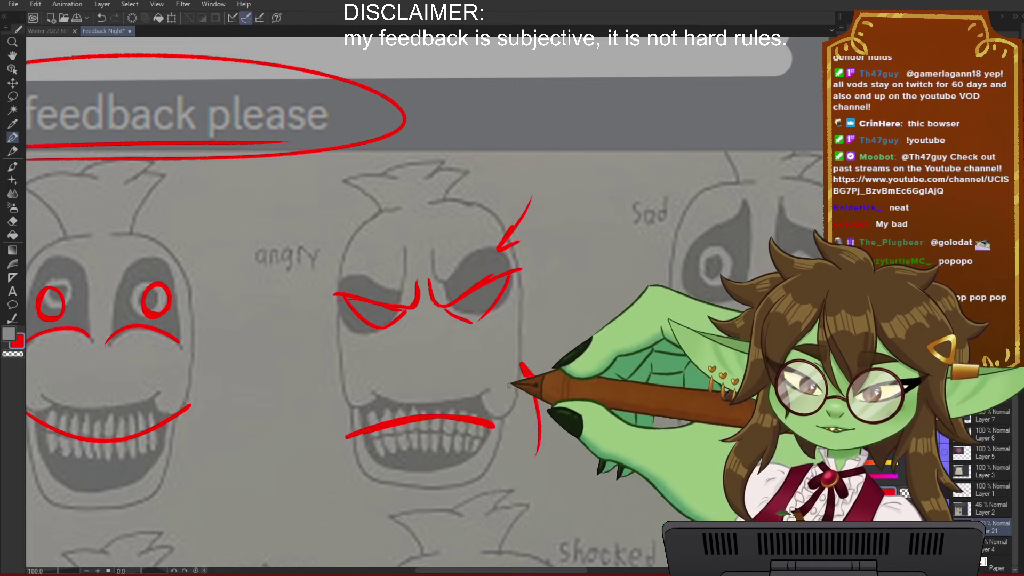
{"action": "key", "text": "ctrl+z"}
{"action": "left_click_drag", "start_coordinate": [375, 424], "coordinate": [501, 434]}
{"action": "key", "text": "ctrl+z"}
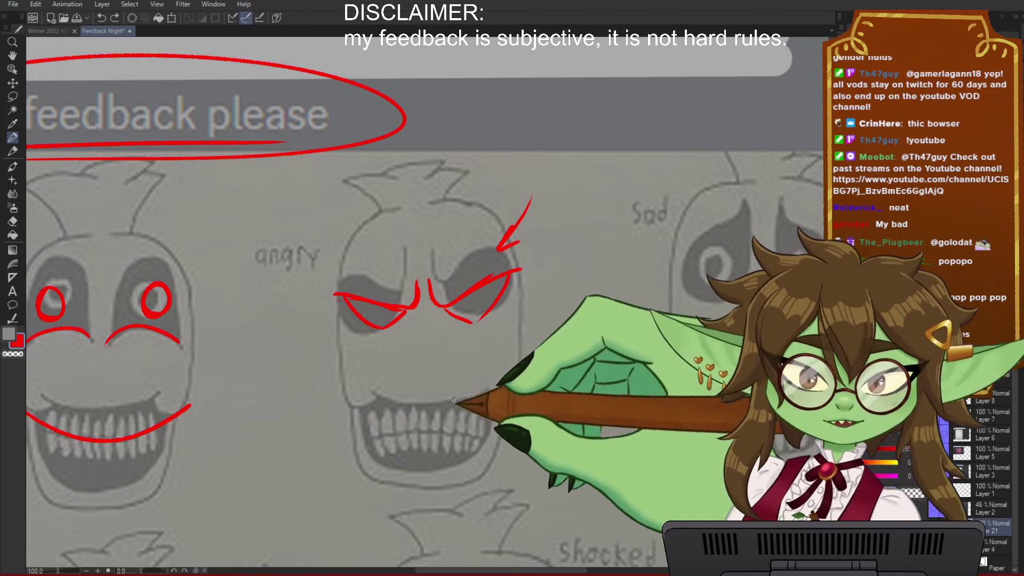
Step: Draw a red snarling mouth outline over the angry face's mouth, with a clenched-teeth line and short tooth ticks inside
{"action": "left_click_drag", "start_coordinate": [569, 401], "coordinate": [520, 420]}
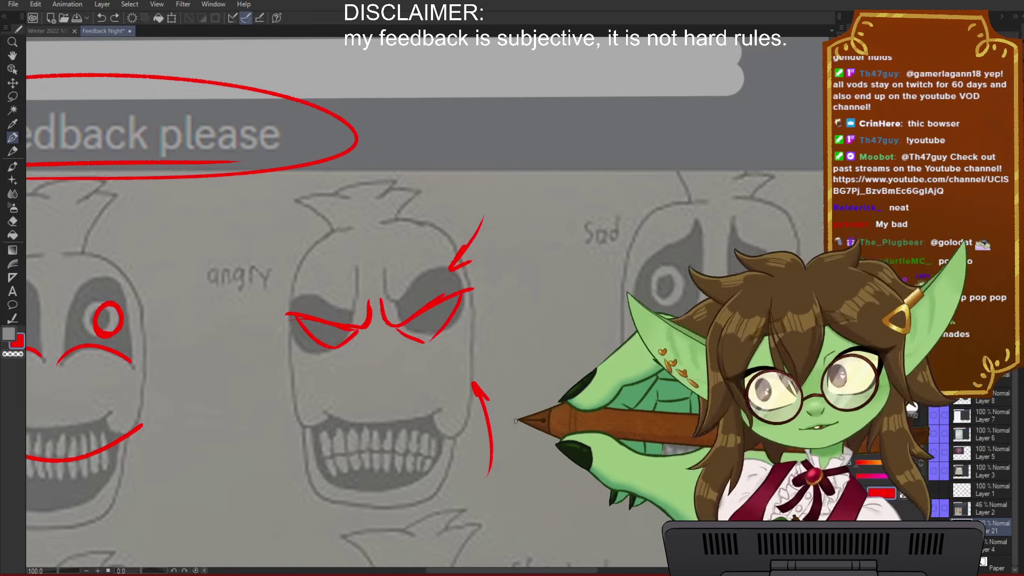
{"action": "mouse_move", "coordinate": [528, 448]}
{"action": "left_mouse_down"}
{"action": "mouse_move", "coordinate": [551, 455]}
{"action": "mouse_move", "coordinate": [581, 434]}
{"action": "left_mouse_up"}
{"action": "mouse_move", "coordinate": [601, 389]}
{"action": "left_mouse_down"}
{"action": "mouse_move", "coordinate": [583, 405]}
{"action": "mouse_move", "coordinate": [523, 394]}
{"action": "left_mouse_up"}
{"action": "left_click_drag", "start_coordinate": [443, 376], "coordinate": [453, 372]}
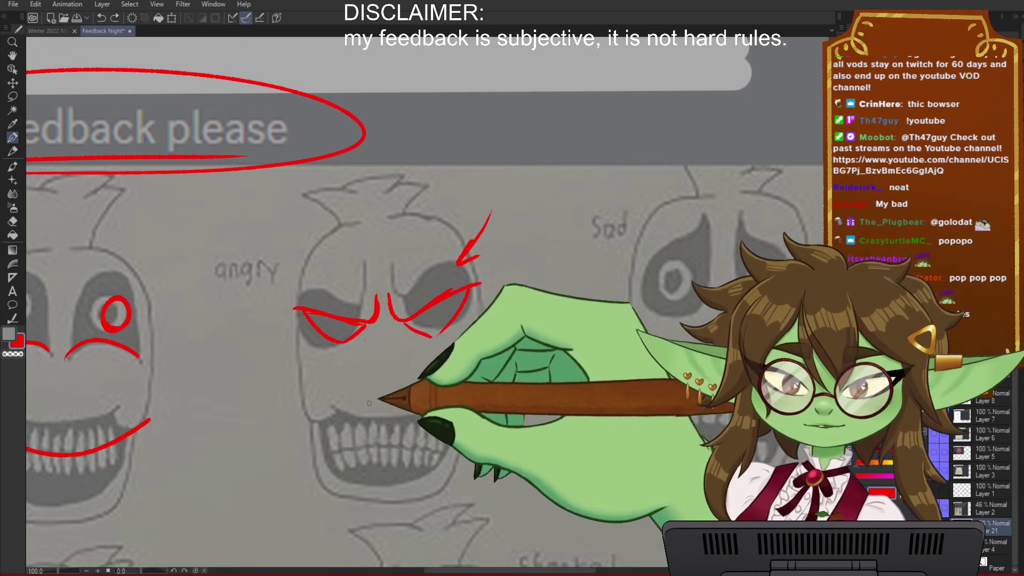
{"action": "mouse_move", "coordinate": [362, 407]}
{"action": "left_mouse_down"}
{"action": "mouse_move", "coordinate": [435, 378]}
{"action": "mouse_move", "coordinate": [372, 393]}
{"action": "mouse_move", "coordinate": [321, 427]}
{"action": "mouse_move", "coordinate": [355, 440]}
{"action": "left_mouse_up"}
{"action": "mouse_move", "coordinate": [458, 416]}
{"action": "left_mouse_down"}
{"action": "mouse_move", "coordinate": [366, 442]}
{"action": "mouse_move", "coordinate": [443, 408]}
{"action": "left_mouse_up"}
{"action": "left_click_drag", "start_coordinate": [350, 409], "coordinate": [355, 426]}
{"action": "left_click_drag", "start_coordinate": [380, 406], "coordinate": [381, 424]}
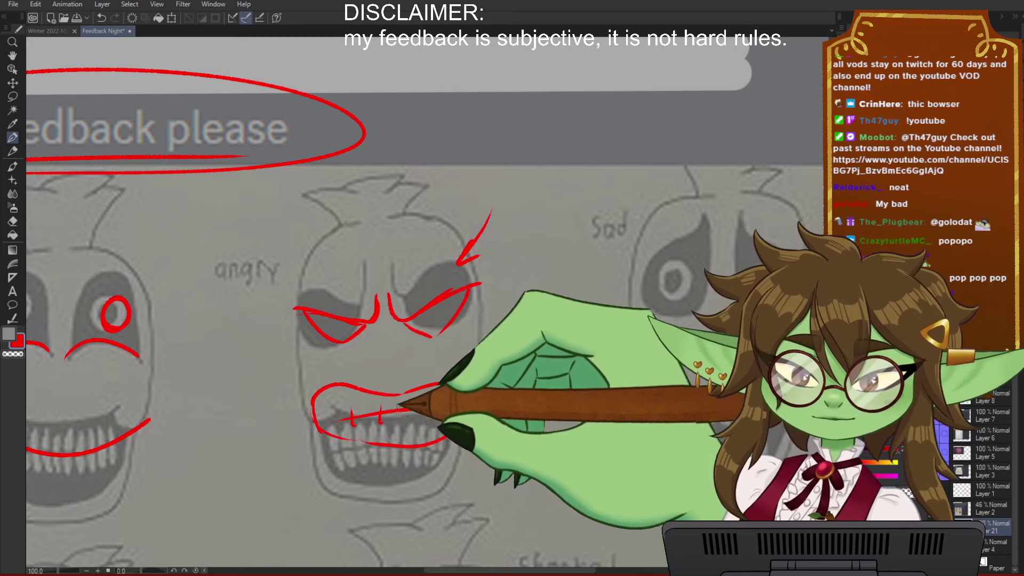
Step: Draw steeply slanted red upper lids, drooping lower lids and partly covered pupils over both eyes of the sad face
{"action": "mouse_move", "coordinate": [619, 436]}
{"action": "left_mouse_down"}
{"action": "mouse_move", "coordinate": [570, 450]}
{"action": "mouse_move", "coordinate": [274, 415]}
{"action": "left_mouse_up"}
{"action": "mouse_move", "coordinate": [491, 420]}
{"action": "left_mouse_down"}
{"action": "mouse_move", "coordinate": [530, 418]}
{"action": "mouse_move", "coordinate": [530, 434]}
{"action": "left_mouse_up"}
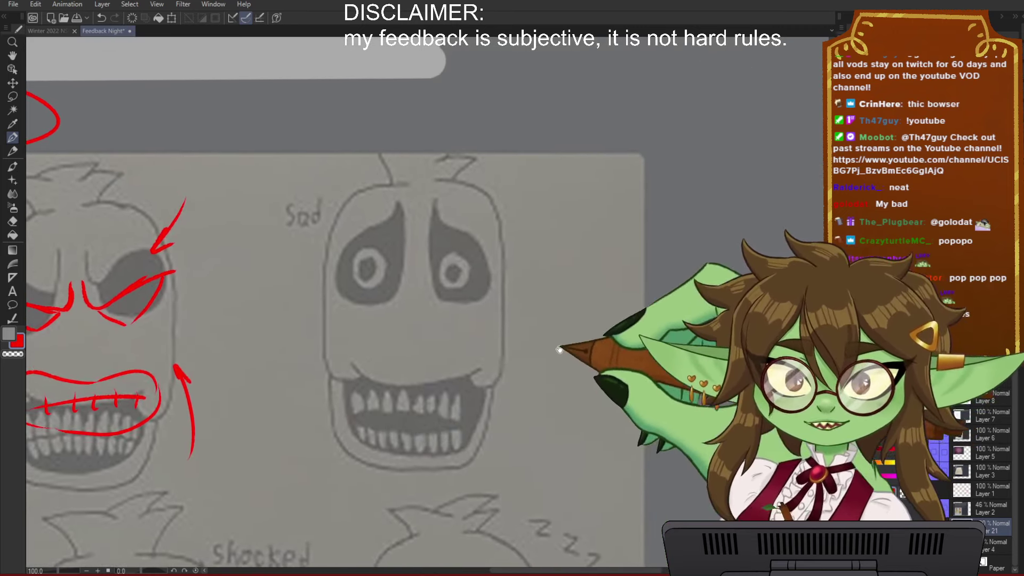
{"action": "left_click_drag", "start_coordinate": [555, 341], "coordinate": [555, 364]}
{"action": "mouse_move", "coordinate": [415, 259]}
{"action": "left_mouse_down"}
{"action": "mouse_move", "coordinate": [335, 330]}
{"action": "mouse_move", "coordinate": [412, 247]}
{"action": "mouse_move", "coordinate": [455, 283]}
{"action": "left_mouse_up"}
{"action": "key", "text": "ctrl+z"}
{"action": "key", "text": "ctrl+z"}
{"action": "key", "text": "ctrl+z"}
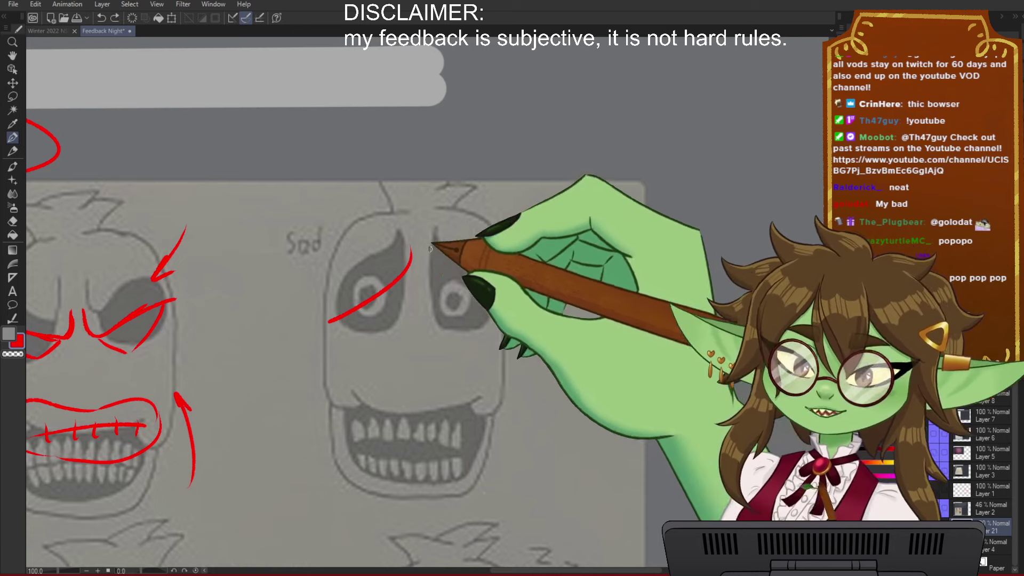
{"action": "left_click_drag", "start_coordinate": [429, 249], "coordinate": [433, 277]}
{"action": "left_click_drag", "start_coordinate": [338, 323], "coordinate": [401, 284]}
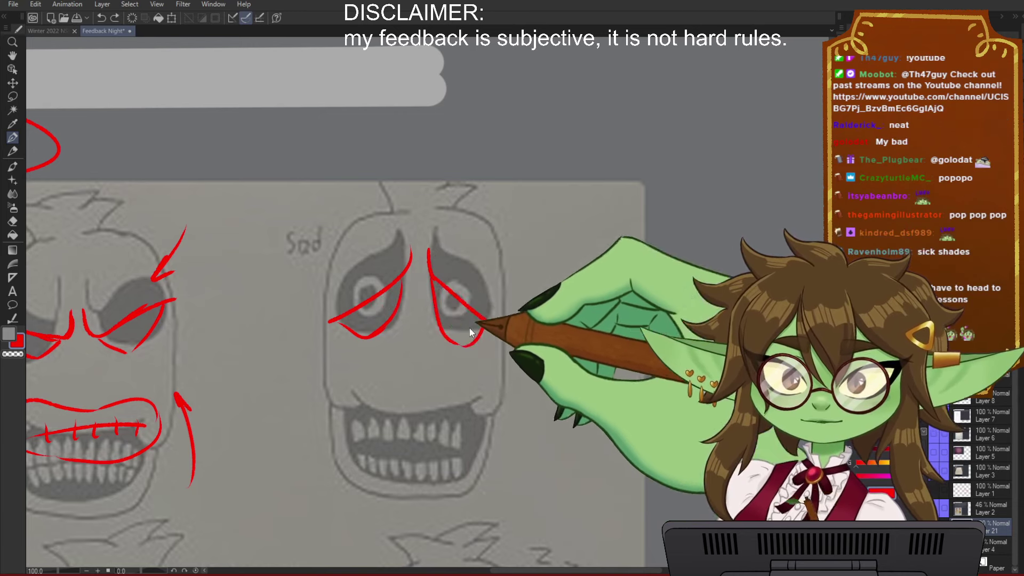
{"action": "left_click_drag", "start_coordinate": [370, 303], "coordinate": [386, 294]}
{"action": "left_click_drag", "start_coordinate": [452, 297], "coordinate": [463, 312]}
Step: Draw a small downturned red mouth over the sad face's teeth, with a tooth line and short ticks inside
{"action": "left_click_drag", "start_coordinate": [549, 403], "coordinate": [560, 386]}
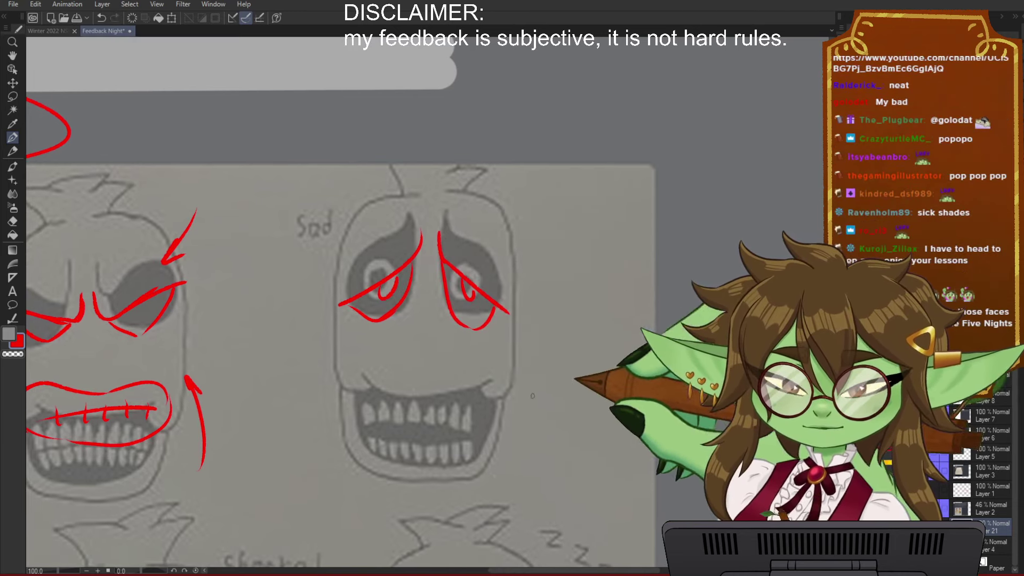
{"action": "left_click_drag", "start_coordinate": [379, 429], "coordinate": [454, 412]}
{"action": "left_click_drag", "start_coordinate": [378, 430], "coordinate": [436, 454]}
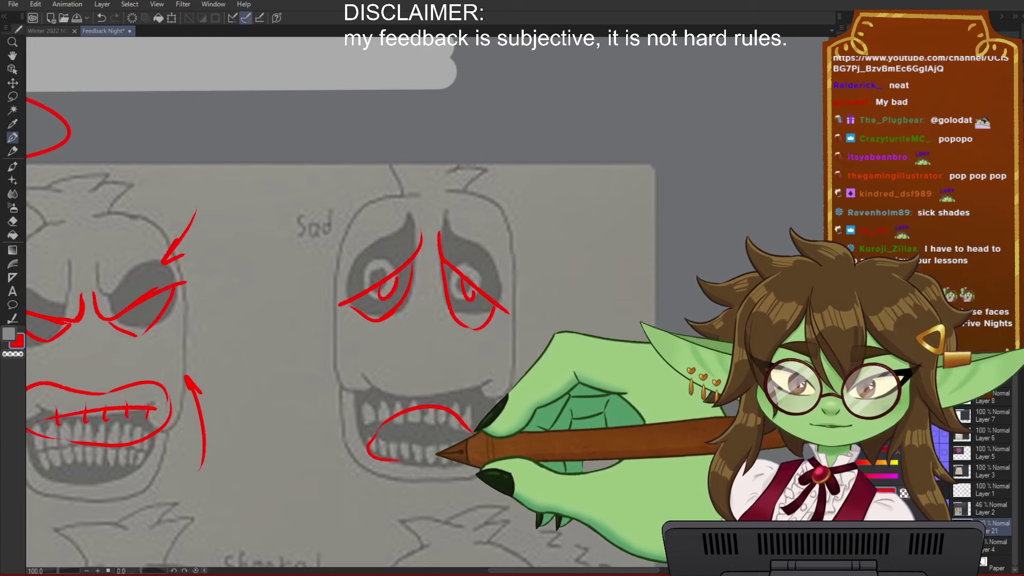
{"action": "left_click_drag", "start_coordinate": [372, 463], "coordinate": [478, 447]}
{"action": "left_click_drag", "start_coordinate": [394, 443], "coordinate": [434, 436]}
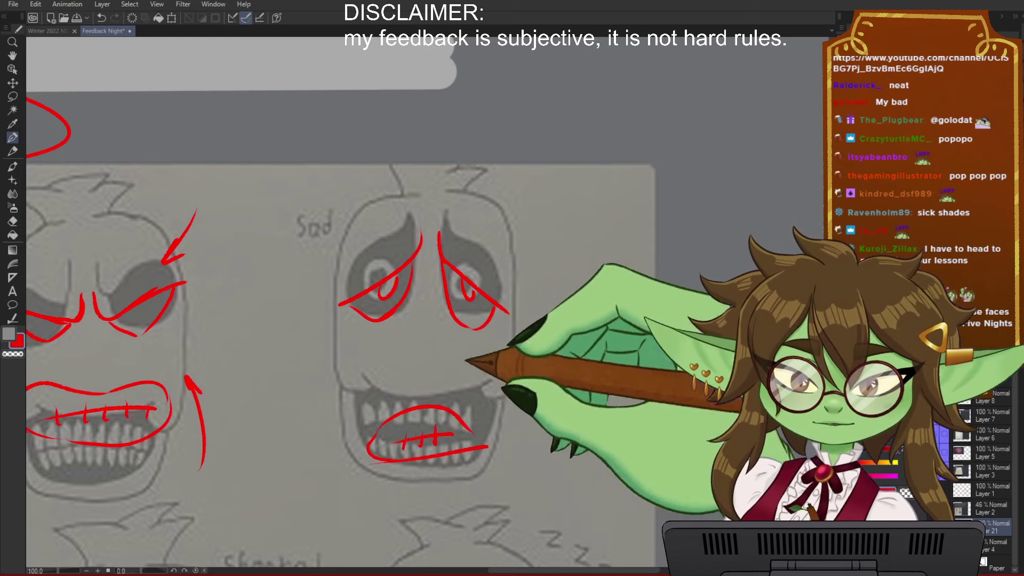
Step: Draw lowered red closed-eye curves on the sleepy face, a downward arrow beside it and a short mark under the left-hand eye
{"action": "left_click_drag", "start_coordinate": [549, 372], "coordinate": [608, 375]}
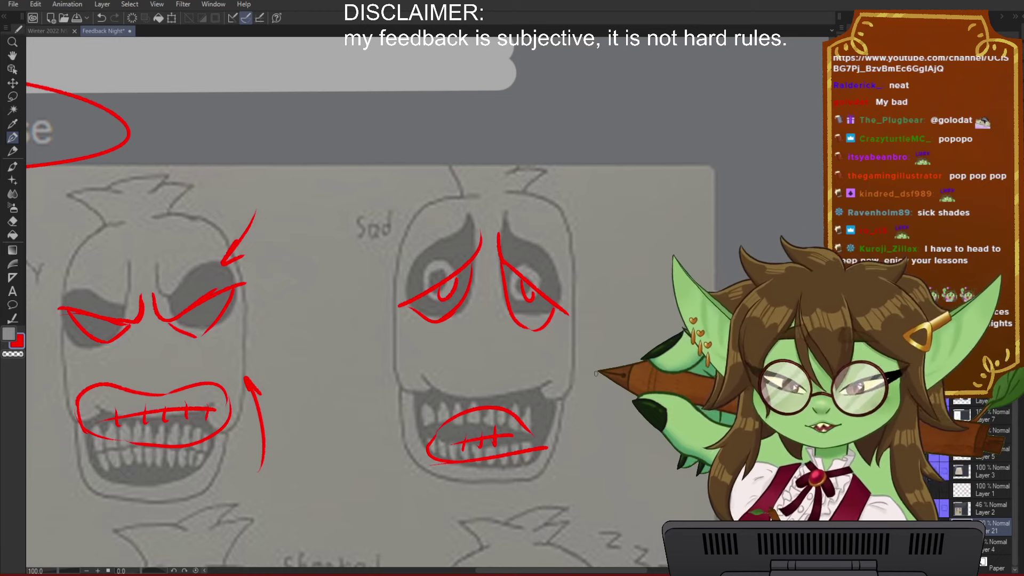
{"action": "mouse_move", "coordinate": [603, 361]}
{"action": "left_mouse_down"}
{"action": "mouse_move", "coordinate": [480, 405]}
{"action": "mouse_move", "coordinate": [691, 394]}
{"action": "mouse_move", "coordinate": [494, 374]}
{"action": "mouse_move", "coordinate": [602, 351]}
{"action": "left_mouse_up"}
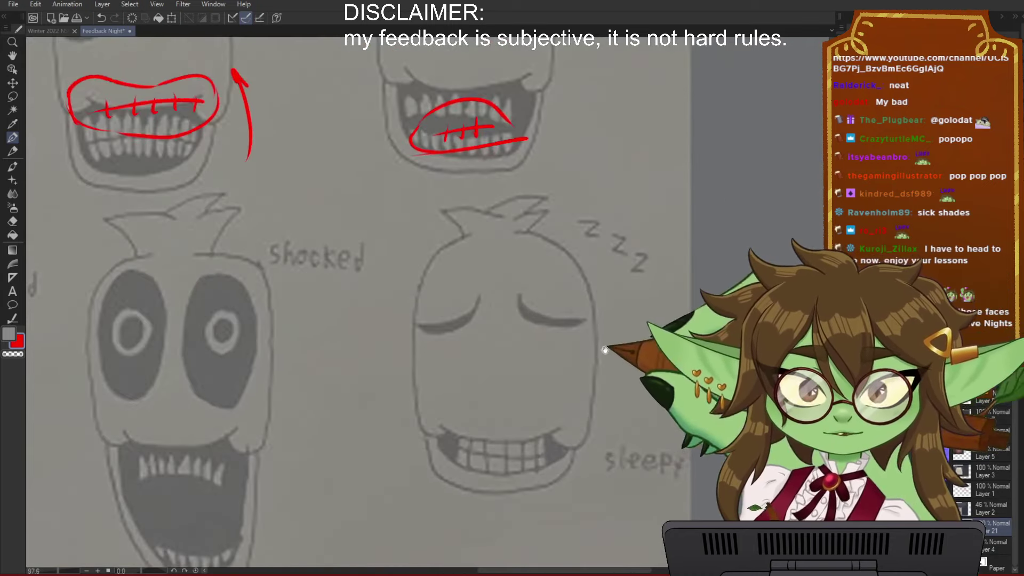
{"action": "scroll", "coordinate": [602, 350], "scroll_direction": "up", "scroll_amount": 4}
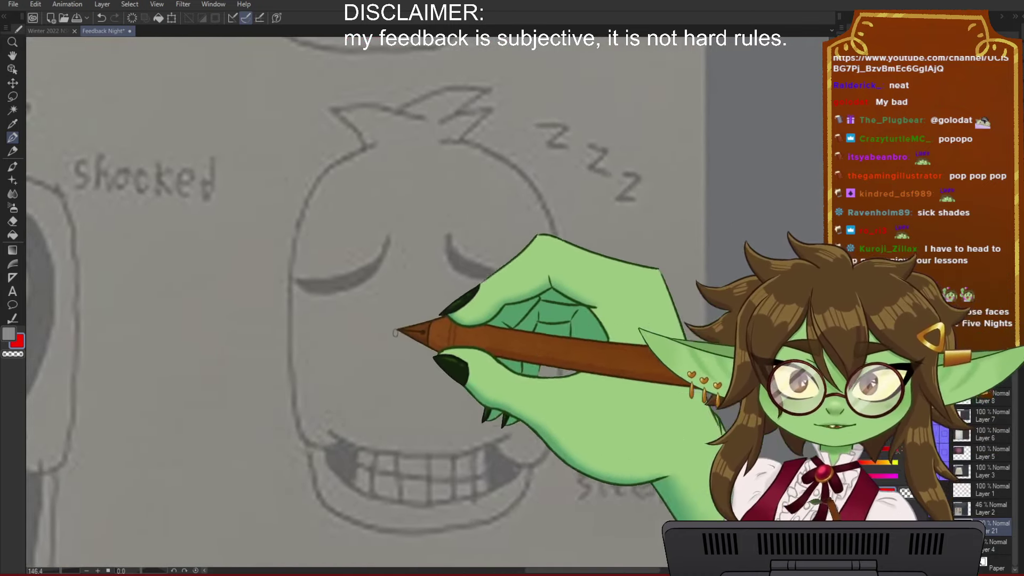
{"action": "left_click_drag", "start_coordinate": [310, 329], "coordinate": [388, 273]}
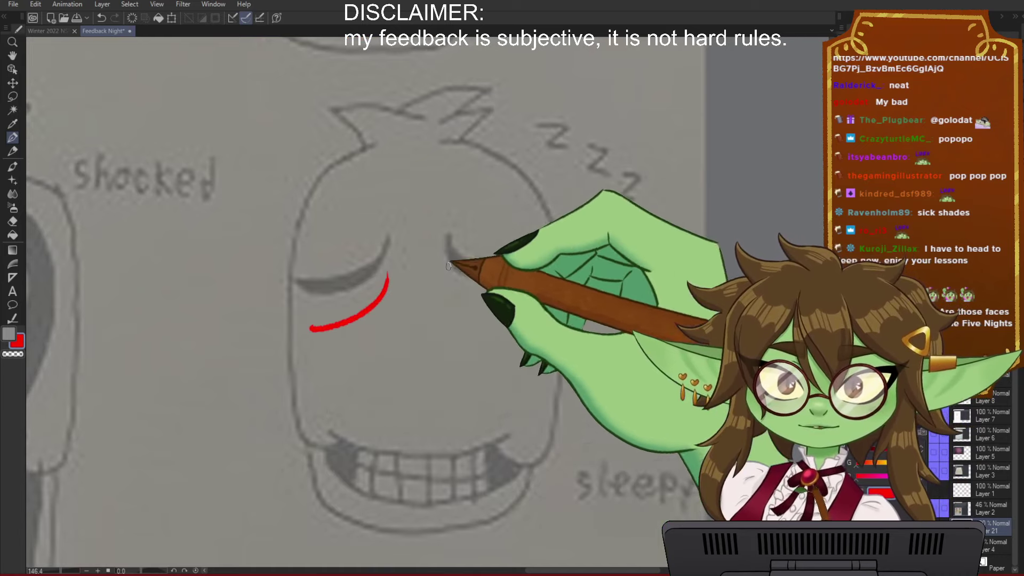
{"action": "mouse_move", "coordinate": [449, 272]}
{"action": "left_mouse_down"}
{"action": "mouse_move", "coordinate": [459, 292]}
{"action": "mouse_move", "coordinate": [539, 320]}
{"action": "left_mouse_up"}
{"action": "left_click_drag", "start_coordinate": [613, 184], "coordinate": [610, 301]}
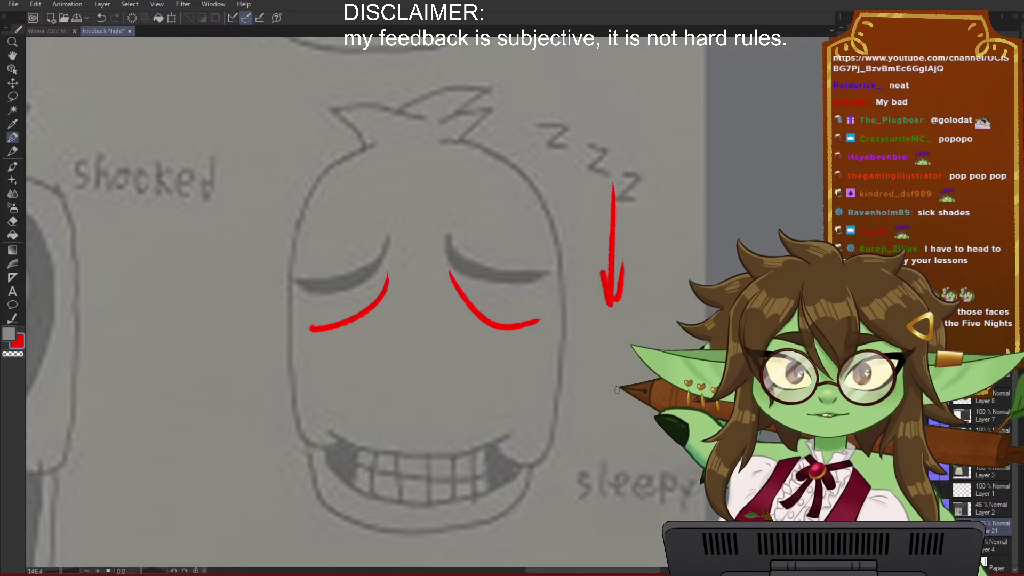
{"action": "left_click_drag", "start_coordinate": [555, 360], "coordinate": [590, 358]}
{"action": "left_click_drag", "start_coordinate": [420, 309], "coordinate": [404, 332]}
Step: Draw a tiny red pupil oval inside each eye ring of the shocked face
{"action": "left_click_drag", "start_coordinate": [520, 373], "coordinate": [589, 313]}
{"action": "mouse_move", "coordinate": [415, 265]}
{"action": "left_mouse_down"}
{"action": "mouse_move", "coordinate": [623, 348]}
{"action": "mouse_move", "coordinate": [638, 271]}
{"action": "mouse_move", "coordinate": [546, 299]}
{"action": "left_mouse_up"}
{"action": "scroll", "coordinate": [637, 271], "scroll_direction": "down", "scroll_amount": 4}
{"action": "scroll", "coordinate": [412, 275], "scroll_direction": "down", "scroll_amount": 3}
{"action": "scroll", "coordinate": [412, 276], "scroll_direction": "down", "scroll_amount": 1}
{"action": "left_click_drag", "start_coordinate": [388, 225], "coordinate": [406, 297]}
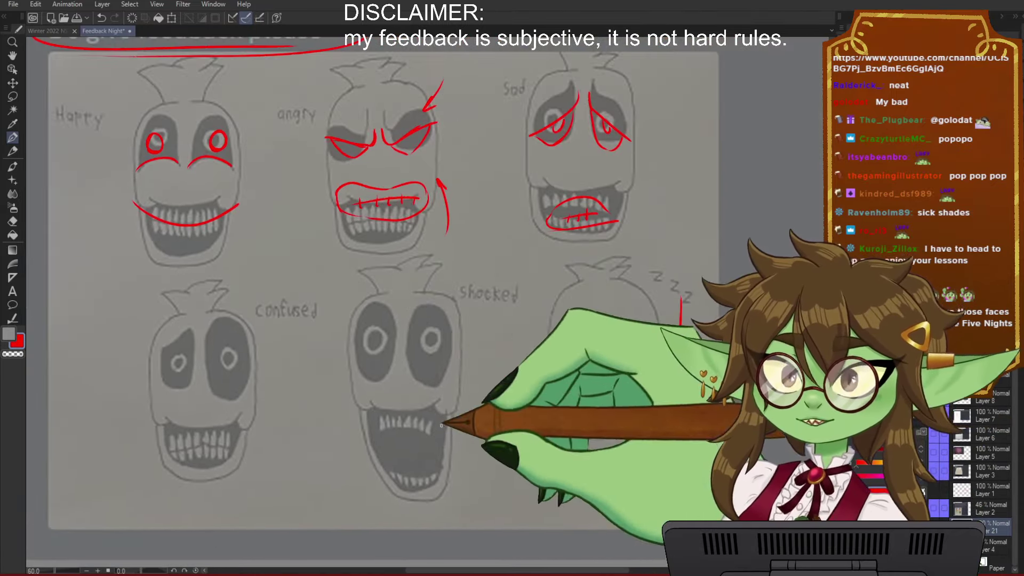
{"action": "scroll", "coordinate": [449, 419], "scroll_direction": "up", "scroll_amount": 3}
{"action": "left_click_drag", "start_coordinate": [511, 408], "coordinate": [507, 401]}
{"action": "scroll", "coordinate": [407, 339], "scroll_direction": "up", "scroll_amount": 2}
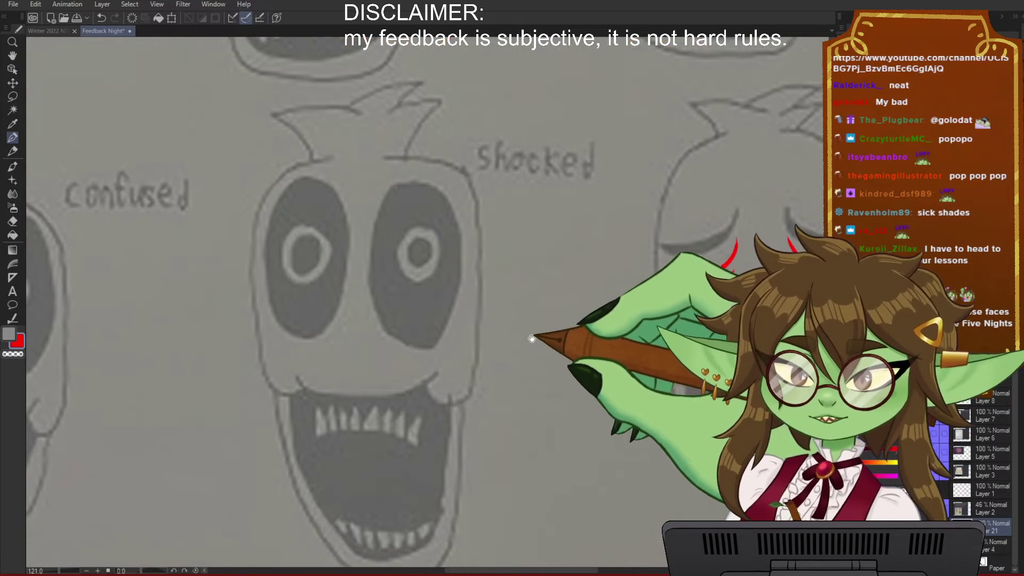
{"action": "left_click_drag", "start_coordinate": [429, 239], "coordinate": [421, 250]}
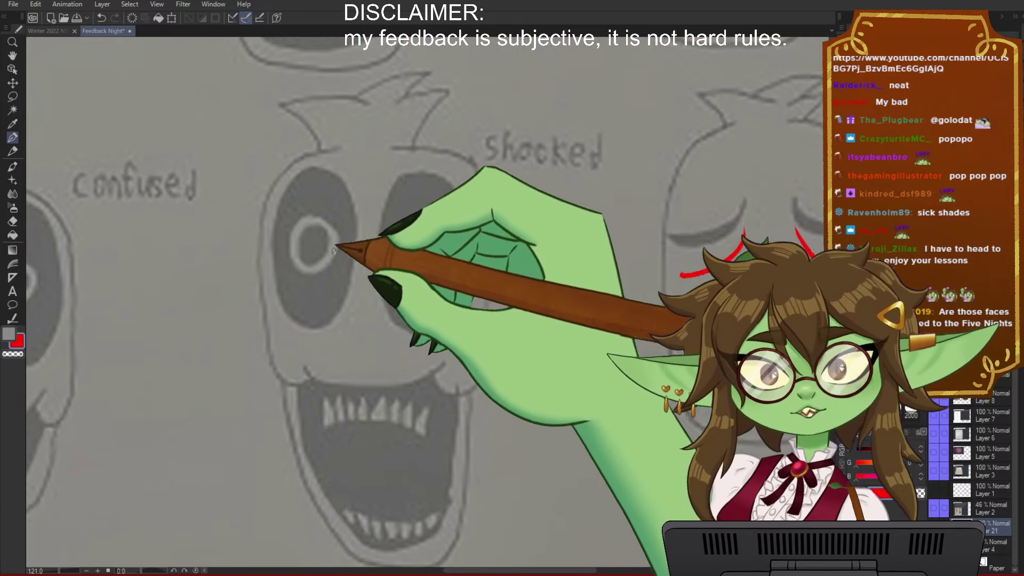
{"action": "left_click_drag", "start_coordinate": [323, 241], "coordinate": [322, 243]}
Step: Add short red creases under both eyes of the shocked face and raised brow arcs above them
{"action": "left_click_drag", "start_coordinate": [563, 406], "coordinate": [570, 391]}
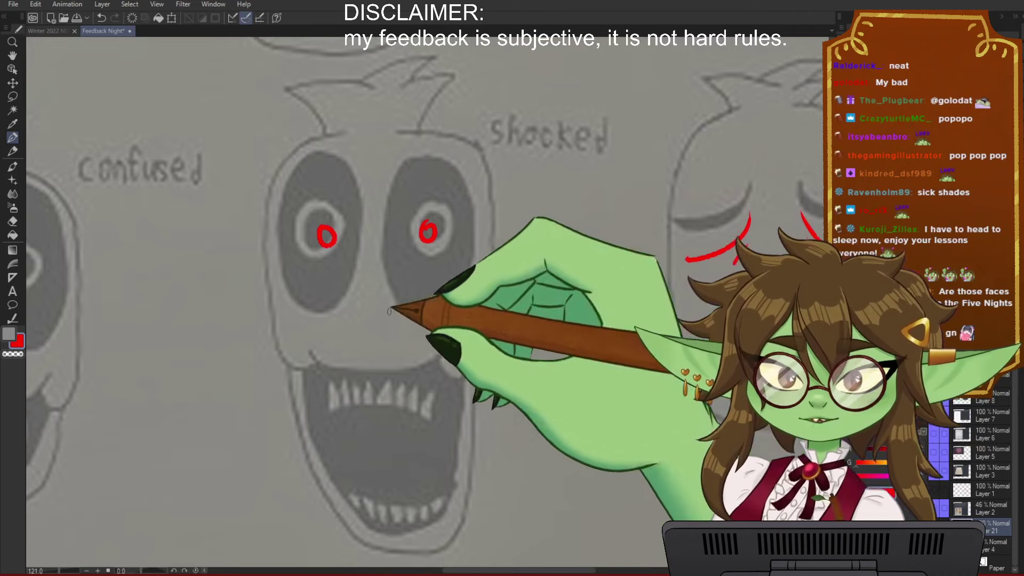
{"action": "left_click_drag", "start_coordinate": [391, 317], "coordinate": [418, 334]}
{"action": "left_click_drag", "start_coordinate": [350, 310], "coordinate": [323, 331]}
{"action": "mouse_move", "coordinate": [391, 146]}
{"action": "left_mouse_down"}
{"action": "mouse_move", "coordinate": [419, 133]}
{"action": "mouse_move", "coordinate": [449, 137]}
{"action": "left_mouse_up"}
{"action": "key", "text": "ctrl+z"}
{"action": "mouse_move", "coordinate": [283, 144]}
{"action": "left_mouse_down"}
{"action": "mouse_move", "coordinate": [329, 127]}
{"action": "mouse_move", "coordinate": [350, 143]}
{"action": "left_mouse_up"}
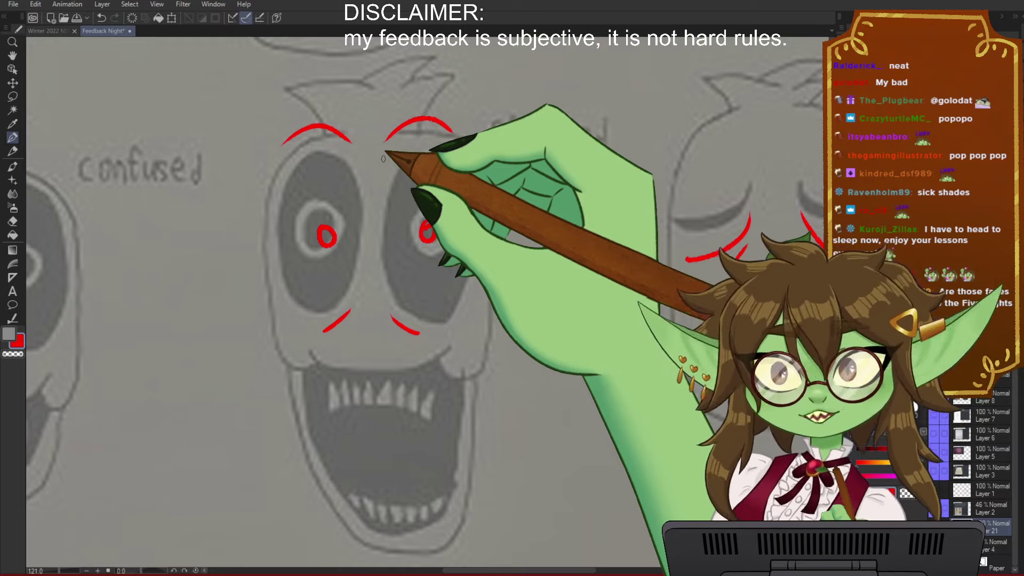
Step: Try one continuous red brow line across both eyes of the confused face, with rounded eye outlines beneath it
{"action": "left_click_drag", "start_coordinate": [299, 474], "coordinate": [603, 459]}
{"action": "mouse_move", "coordinate": [474, 396]}
{"action": "left_mouse_down"}
{"action": "mouse_move", "coordinate": [524, 406]}
{"action": "mouse_move", "coordinate": [521, 398]}
{"action": "mouse_move", "coordinate": [525, 408]}
{"action": "mouse_move", "coordinate": [523, 397]}
{"action": "mouse_move", "coordinate": [542, 394]}
{"action": "mouse_move", "coordinate": [517, 425]}
{"action": "mouse_move", "coordinate": [541, 425]}
{"action": "left_mouse_up"}
{"action": "left_click_drag", "start_coordinate": [479, 378], "coordinate": [503, 383]}
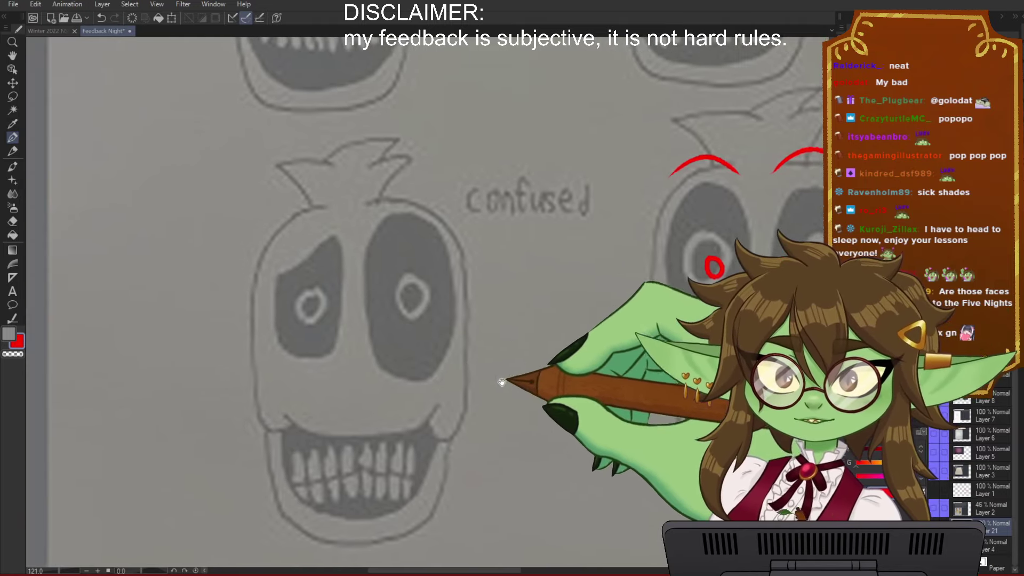
{"action": "left_click_drag", "start_coordinate": [256, 304], "coordinate": [438, 245]}
{"action": "key", "text": "ctrl+z"}
{"action": "left_click_drag", "start_coordinate": [262, 300], "coordinate": [442, 260]}
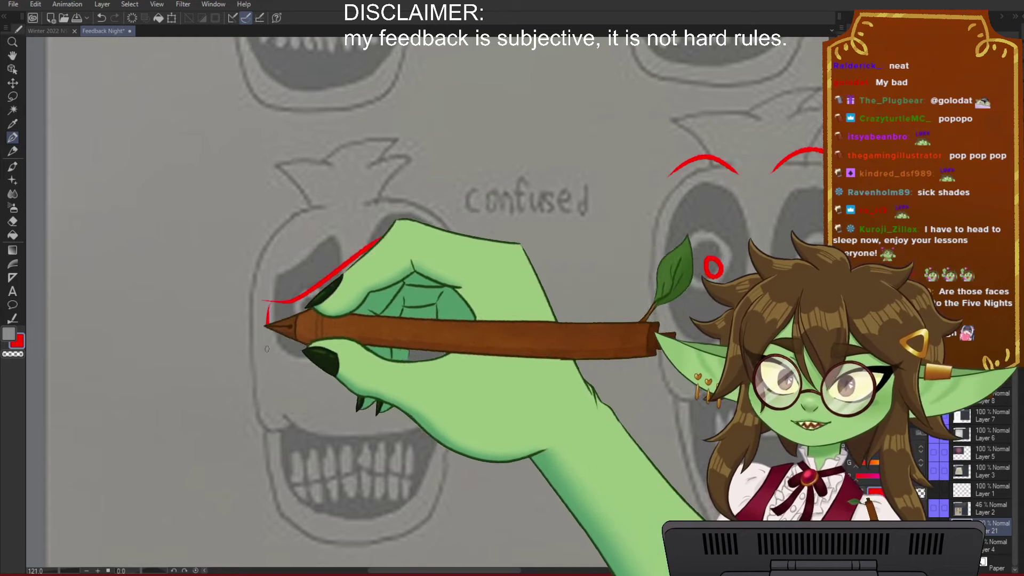
{"action": "left_click_drag", "start_coordinate": [273, 303], "coordinate": [326, 350]}
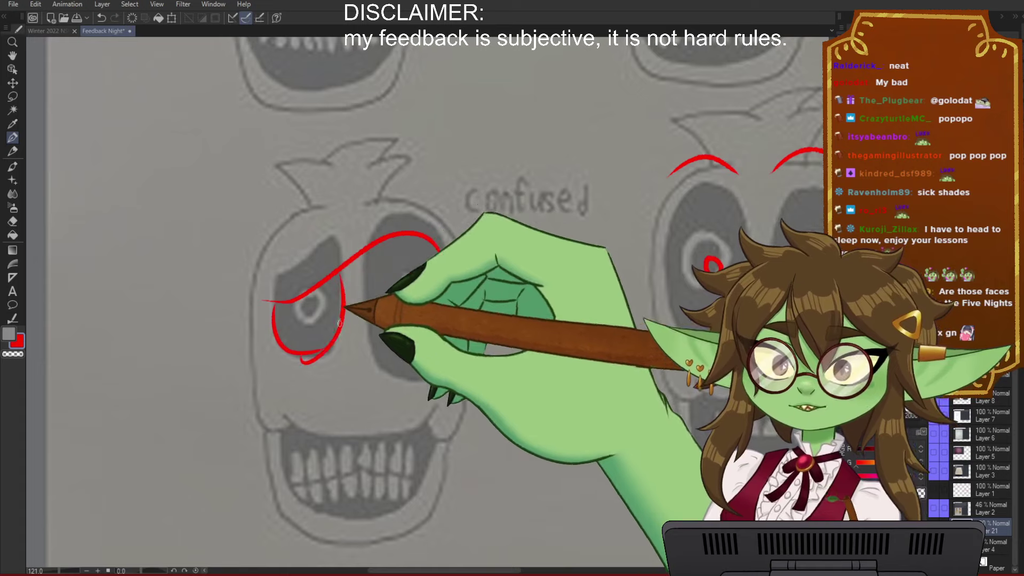
{"action": "left_click_drag", "start_coordinate": [438, 352], "coordinate": [378, 256]}
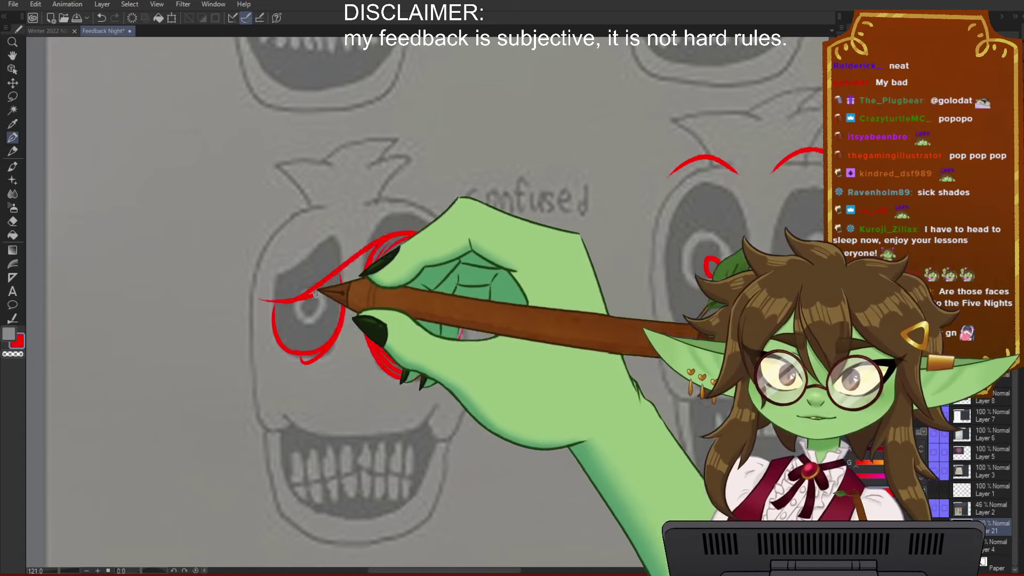
{"action": "left_click_drag", "start_coordinate": [316, 294], "coordinate": [388, 243]}
{"action": "left_click_drag", "start_coordinate": [335, 285], "coordinate": [277, 306]}
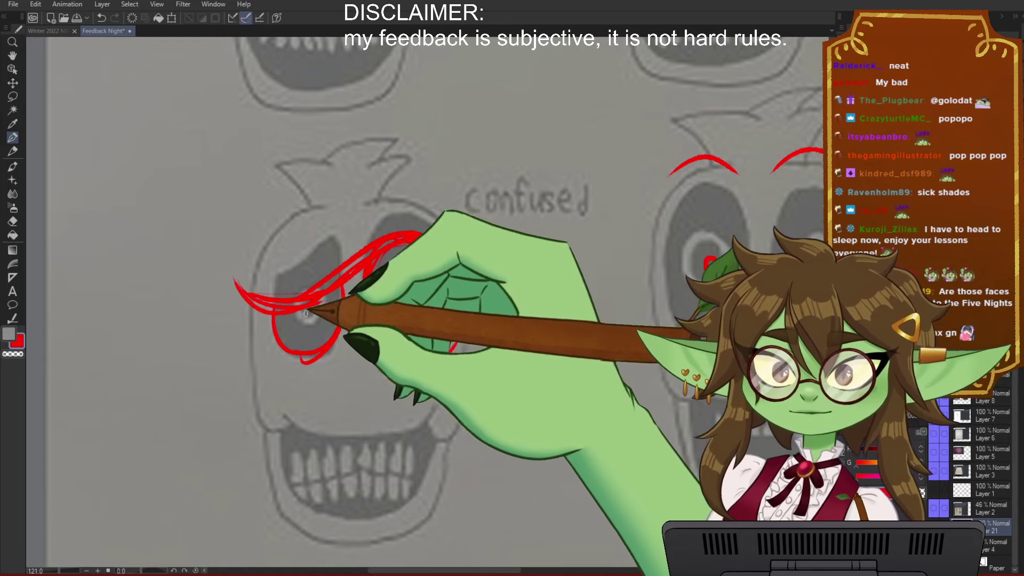
Step: Lasso the red trial strokes around the confused face's eyes and erase them
{"action": "key", "text": "m"}
{"action": "mouse_move", "coordinate": [236, 209]}
{"action": "left_mouse_down"}
{"action": "mouse_move", "coordinate": [221, 381]}
{"action": "mouse_move", "coordinate": [499, 379]}
{"action": "mouse_move", "coordinate": [533, 267]}
{"action": "mouse_move", "coordinate": [297, 175]}
{"action": "mouse_move", "coordinate": [532, 274]}
{"action": "left_mouse_up"}
{"action": "key", "text": "Delete"}
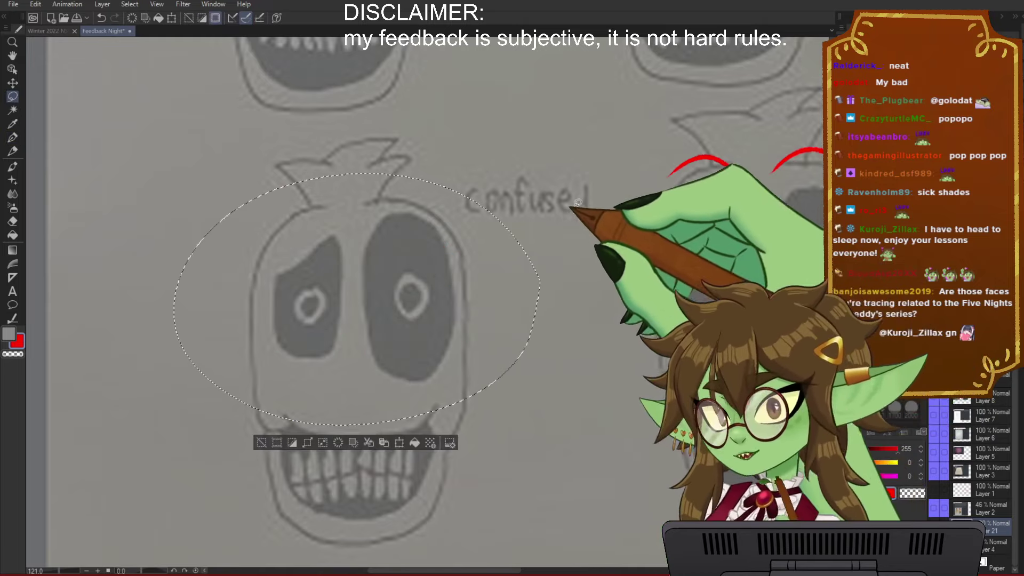
Step: Draw a short slanted red mouth line and a tapered jaw outline on the confused face
{"action": "key", "text": "p"}
{"action": "mouse_move", "coordinate": [387, 428]}
{"action": "left_mouse_down"}
{"action": "mouse_move", "coordinate": [409, 409]}
{"action": "mouse_move", "coordinate": [381, 437]}
{"action": "mouse_move", "coordinate": [441, 419]}
{"action": "left_mouse_up"}
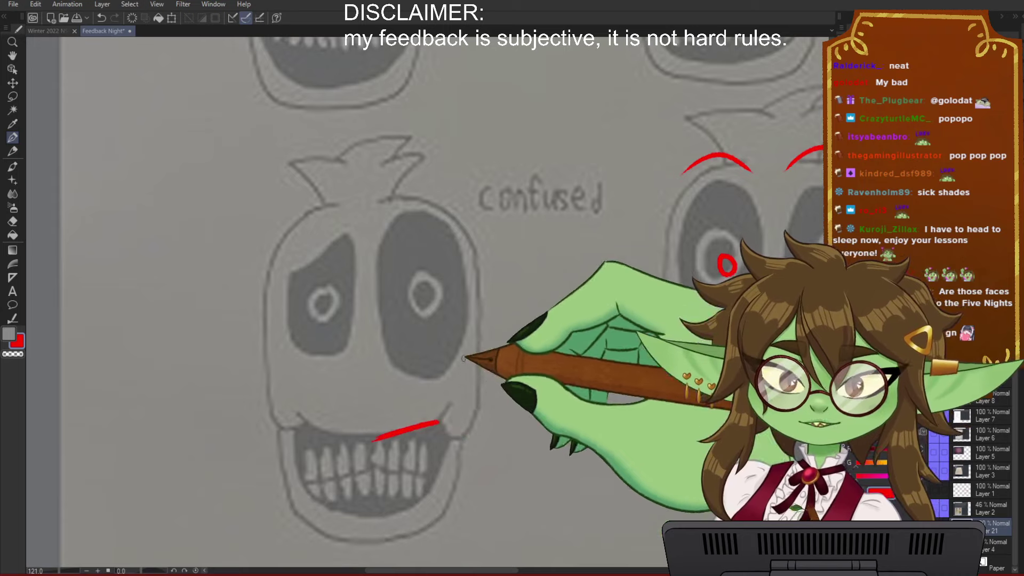
{"action": "mouse_move", "coordinate": [262, 377]}
{"action": "left_mouse_down"}
{"action": "mouse_move", "coordinate": [297, 476]}
{"action": "mouse_move", "coordinate": [404, 511]}
{"action": "mouse_move", "coordinate": [479, 401]}
{"action": "left_mouse_up"}
{"action": "left_click_drag", "start_coordinate": [433, 500], "coordinate": [483, 393]}
Step: Draw a slanted red brow line and a rounded eye outline around the confused face's left-hand eye
{"action": "scroll", "coordinate": [552, 365], "scroll_direction": "up", "scroll_amount": 2}
{"action": "left_click_drag", "start_coordinate": [271, 334], "coordinate": [347, 275]}
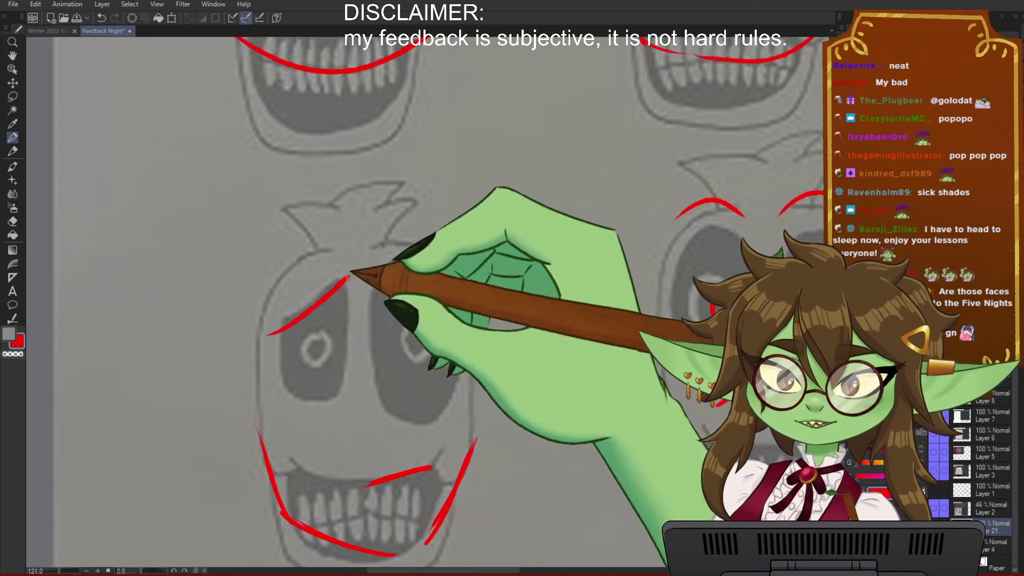
{"action": "left_click_drag", "start_coordinate": [269, 340], "coordinate": [299, 406]}
{"action": "mouse_move", "coordinate": [350, 302]}
{"action": "left_mouse_down"}
{"action": "mouse_move", "coordinate": [351, 347]}
{"action": "mouse_move", "coordinate": [287, 399]}
{"action": "left_mouse_up"}
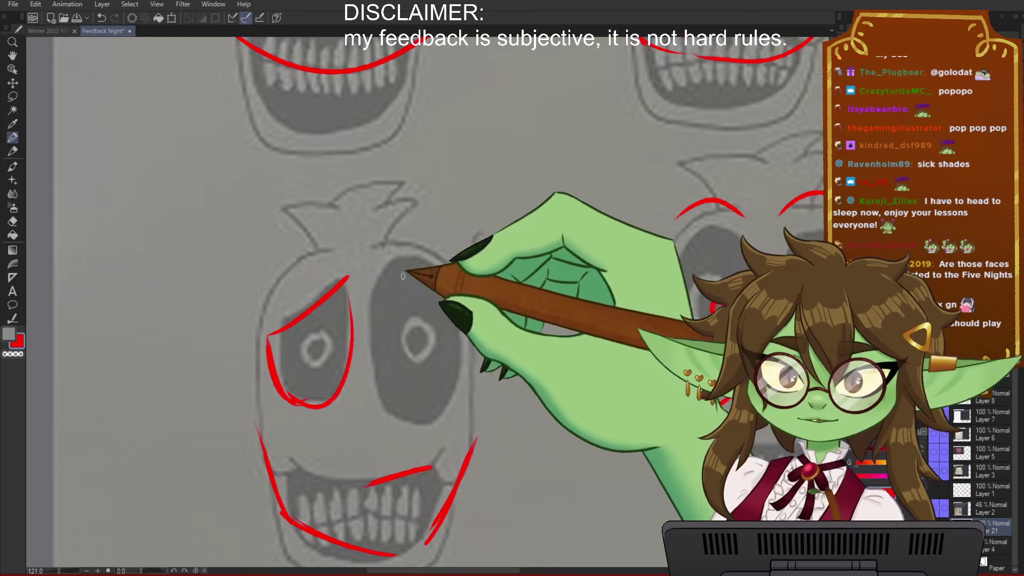
Step: Draw a tall rounded red outline around the confused face's right-hand eye
{"action": "left_click_drag", "start_coordinate": [381, 267], "coordinate": [443, 262]}
{"action": "left_click_drag", "start_coordinate": [380, 278], "coordinate": [399, 409]}
{"action": "mouse_move", "coordinate": [393, 405]}
{"action": "left_mouse_down"}
{"action": "mouse_move", "coordinate": [448, 343]}
{"action": "mouse_move", "coordinate": [445, 294]}
{"action": "mouse_move", "coordinate": [425, 334]}
{"action": "left_mouse_up"}
Step: Try red circles over the existing pupils in both eyes of the confused face
{"action": "mouse_move", "coordinate": [297, 347]}
{"action": "left_mouse_down"}
{"action": "mouse_move", "coordinate": [314, 369]}
{"action": "mouse_move", "coordinate": [299, 346]}
{"action": "left_mouse_up"}
{"action": "left_click_drag", "start_coordinate": [399, 334], "coordinate": [393, 338]}
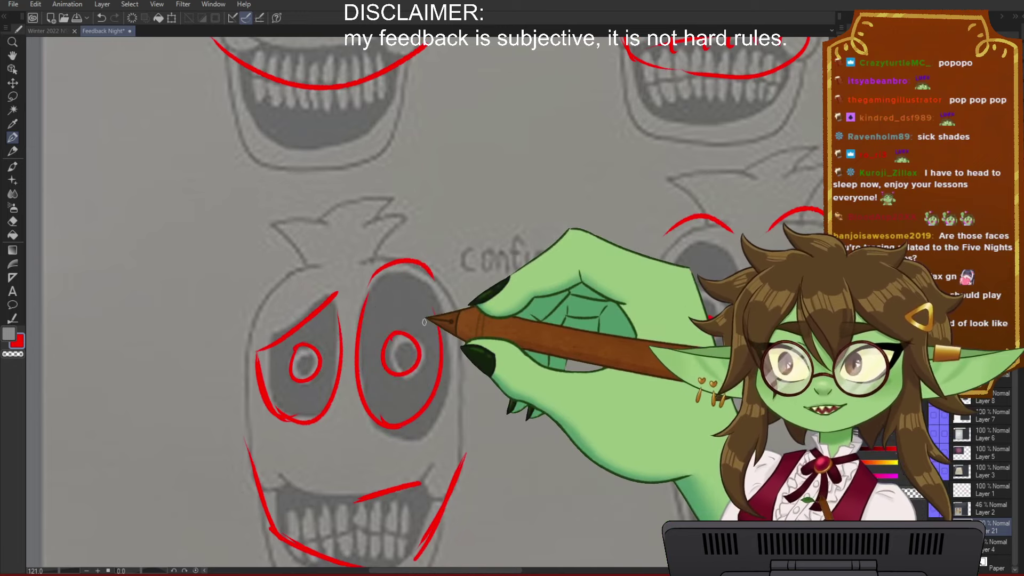
{"action": "key", "text": "ctrl+z"}
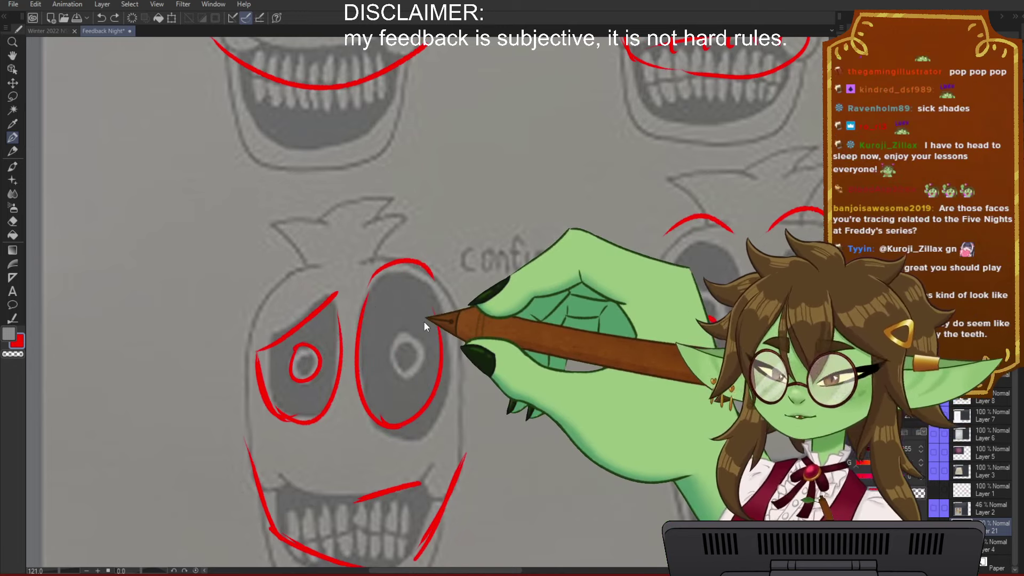
{"action": "key", "text": "ctrl+z"}
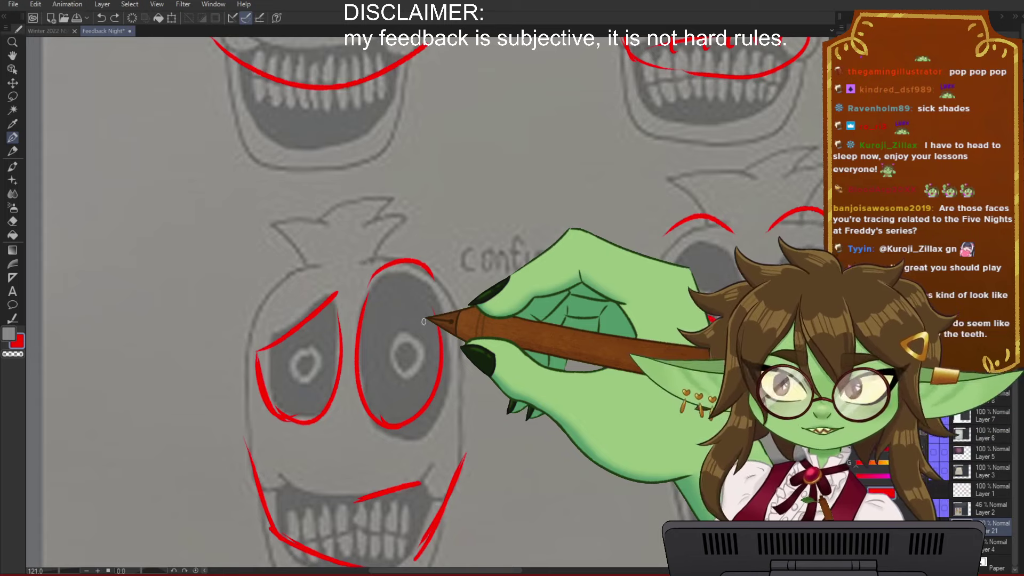
Step: Draw red oval pupils in both eyes of the confused face, shifted up and to the right of the original pupils
{"action": "left_click_drag", "start_coordinate": [325, 323], "coordinate": [320, 331]}
{"action": "left_click_drag", "start_coordinate": [409, 292], "coordinate": [415, 291]}
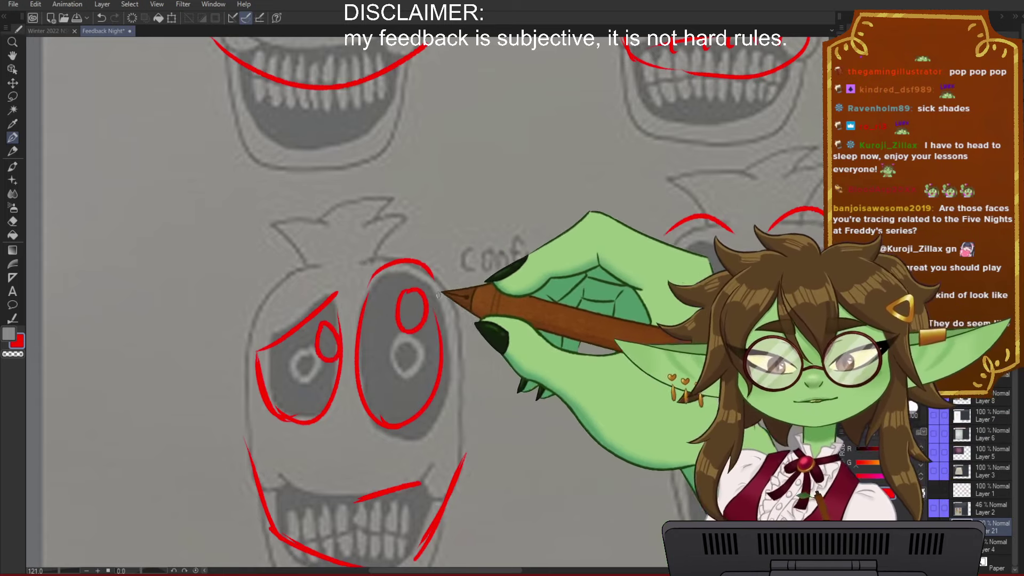
{"action": "left_click_drag", "start_coordinate": [552, 410], "coordinate": [480, 363]}
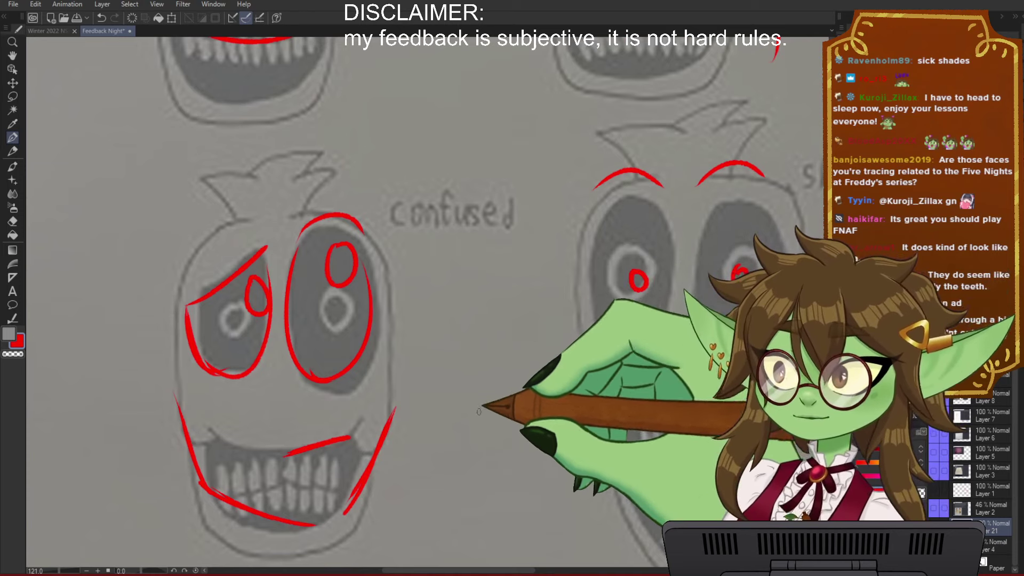
{"action": "left_click_drag", "start_coordinate": [479, 423], "coordinate": [450, 414]}
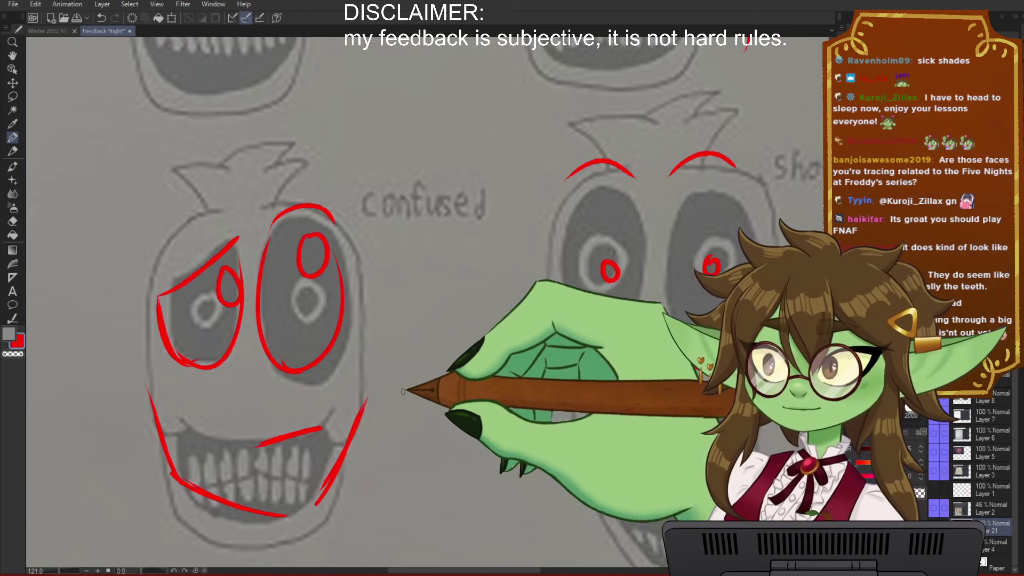
{"action": "scroll", "coordinate": [376, 385], "scroll_direction": "down", "scroll_amount": 3}
{"action": "scroll", "coordinate": [372, 366], "scroll_direction": "up", "scroll_amount": 1}
{"action": "left_click_drag", "start_coordinate": [409, 303], "coordinate": [329, 361]}
{"action": "scroll", "coordinate": [329, 361], "scroll_direction": "down", "scroll_amount": 4}
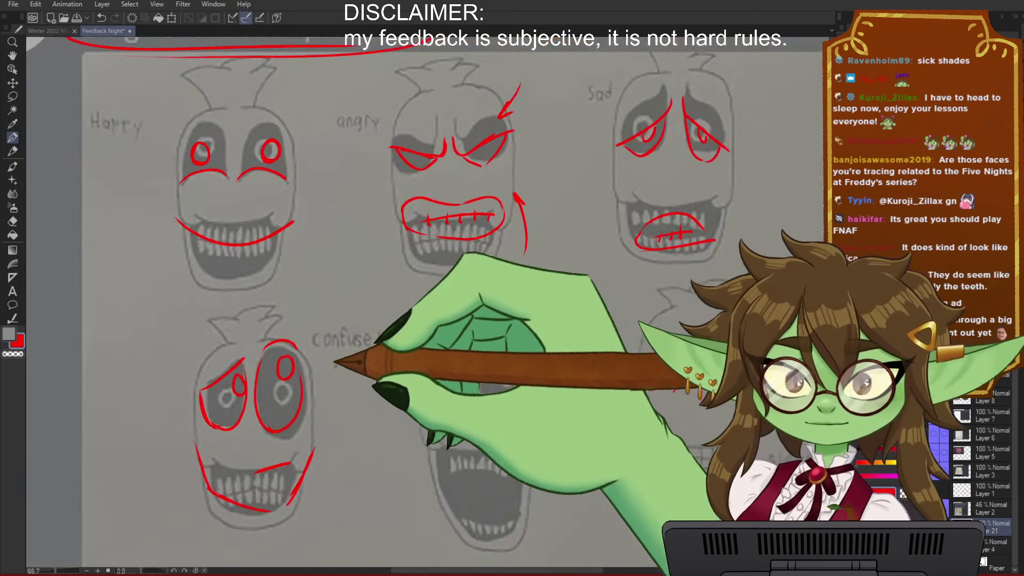
Step: Outline the shocked face in red as a long, narrow head tapering to the chin, with doubled side lines and a curved top
{"action": "left_click_drag", "start_coordinate": [600, 443], "coordinate": [514, 400]}
{"action": "scroll", "coordinate": [455, 414], "scroll_direction": "up", "scroll_amount": 4}
{"action": "left_click_drag", "start_coordinate": [467, 434], "coordinate": [518, 428]}
{"action": "scroll", "coordinate": [519, 428], "scroll_direction": "up", "scroll_amount": 3}
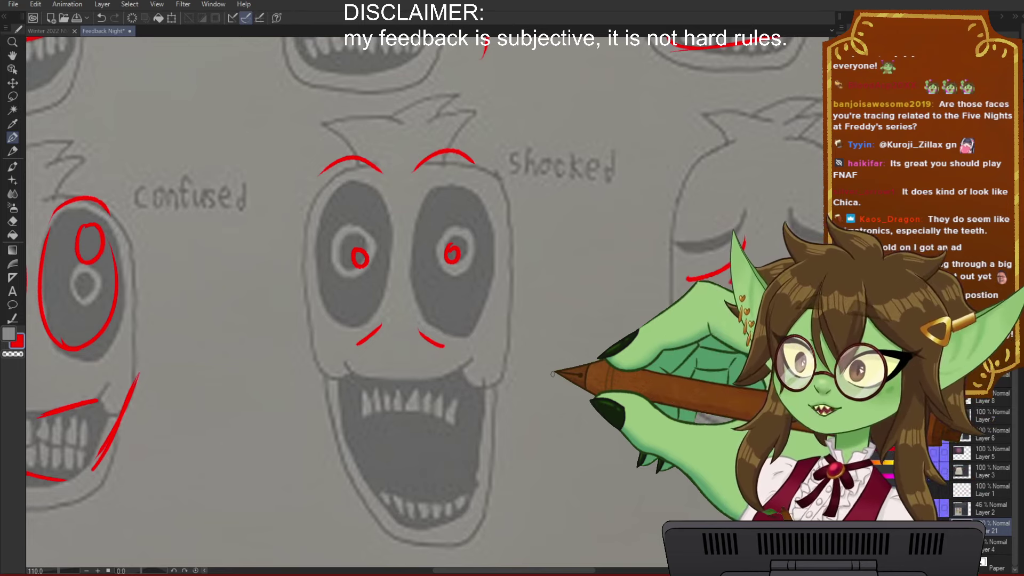
{"action": "left_click_drag", "start_coordinate": [582, 388], "coordinate": [587, 350]}
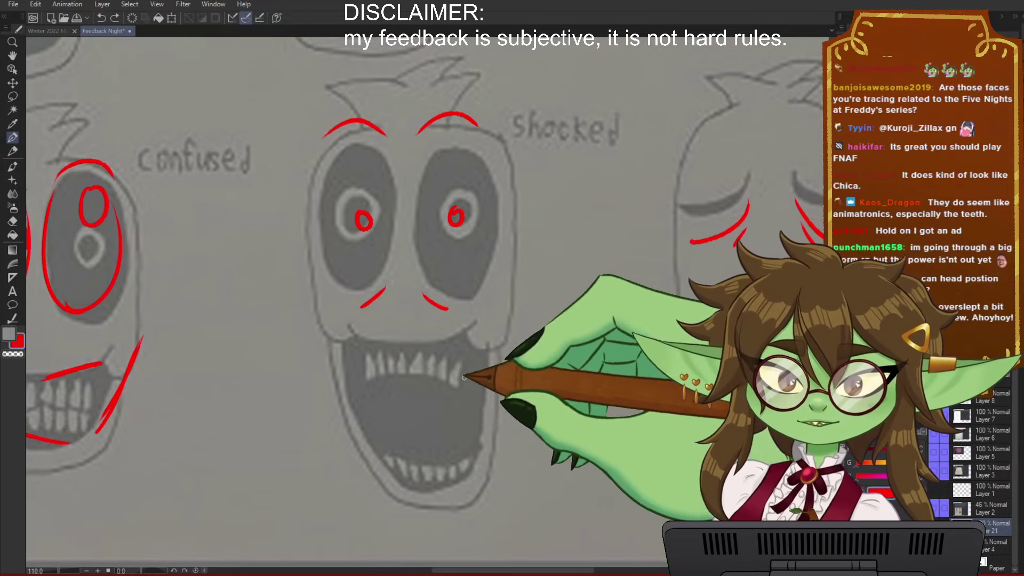
{"action": "left_click_drag", "start_coordinate": [349, 349], "coordinate": [361, 477]}
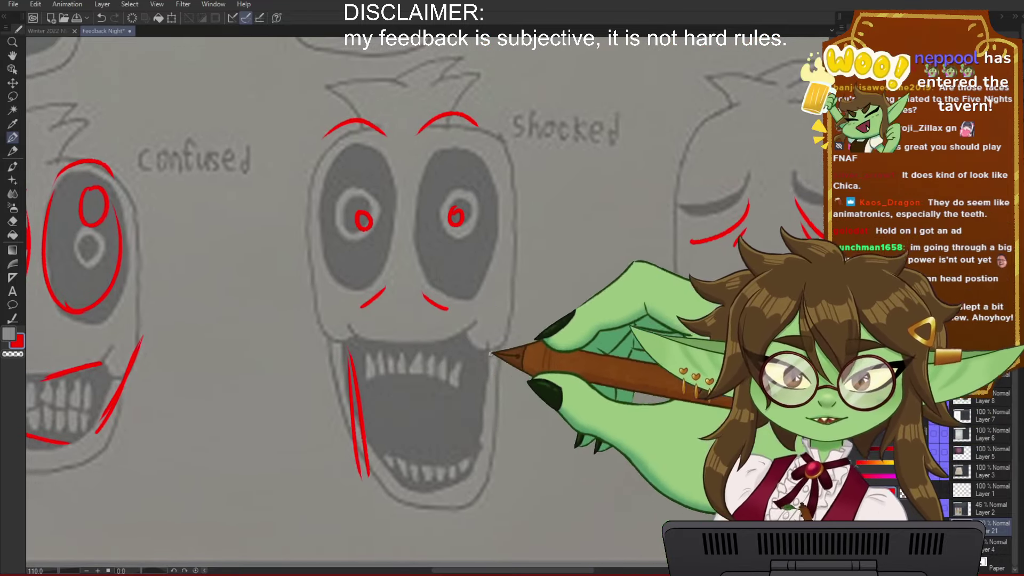
{"action": "left_click_drag", "start_coordinate": [317, 172], "coordinate": [350, 495]}
{"action": "left_click_drag", "start_coordinate": [315, 193], "coordinate": [356, 500]}
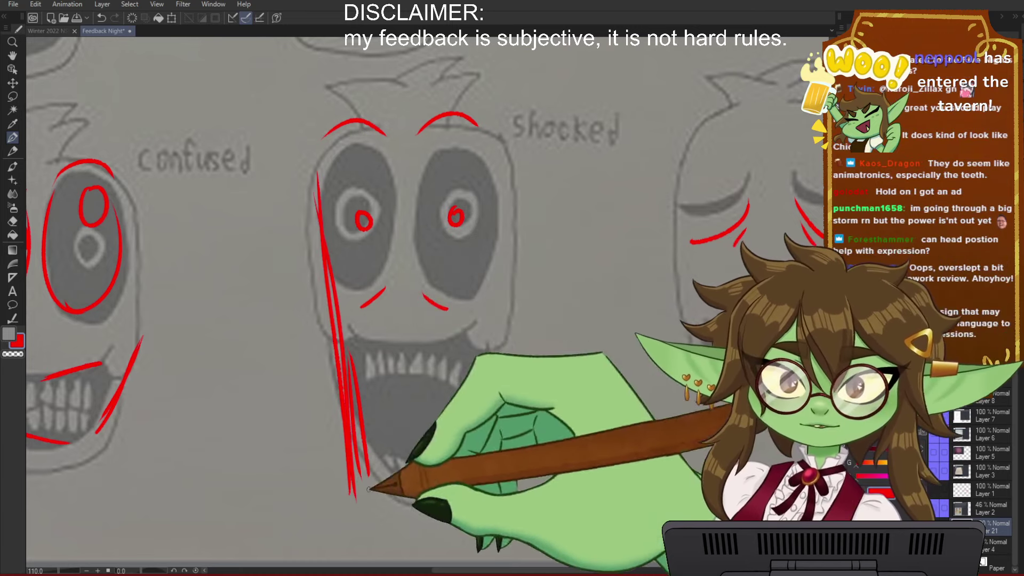
{"action": "left_click_drag", "start_coordinate": [489, 167], "coordinate": [465, 475]}
{"action": "left_click_drag", "start_coordinate": [334, 449], "coordinate": [443, 504]}
{"action": "left_click_drag", "start_coordinate": [366, 502], "coordinate": [455, 497]}
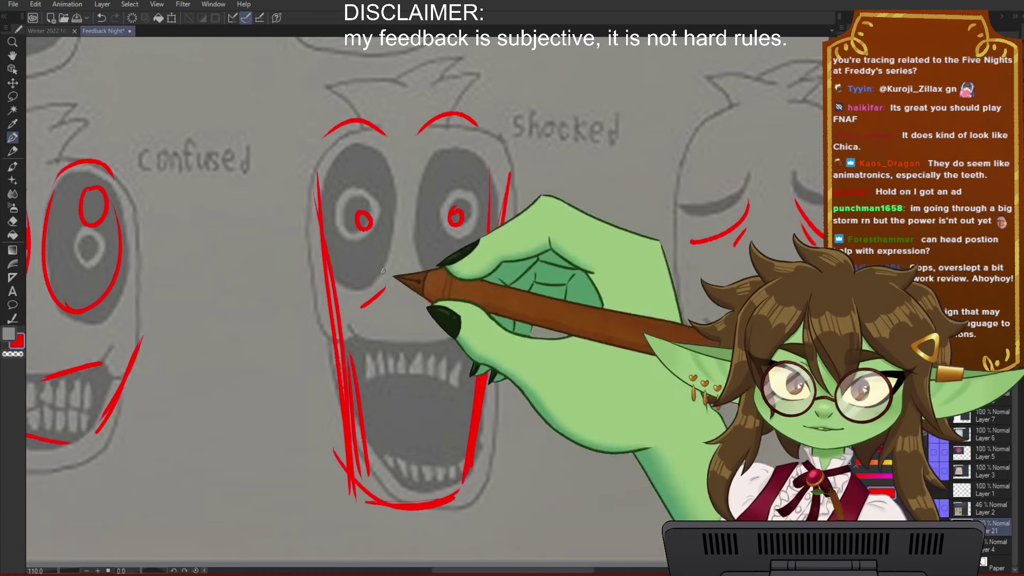
{"action": "left_click_drag", "start_coordinate": [319, 164], "coordinate": [488, 152]}
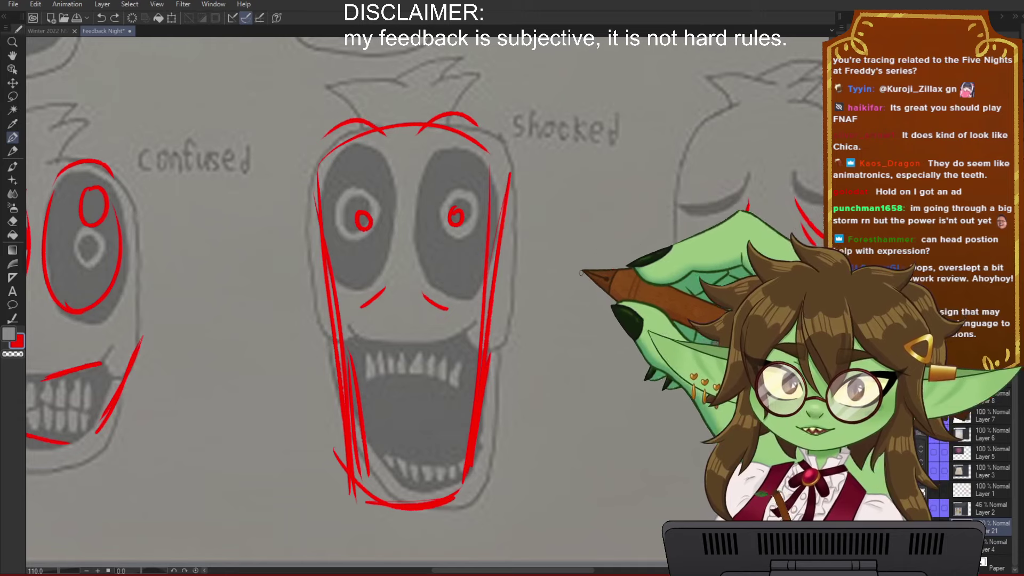
Step: Draw red arrows on both sides of the shocked face, one pair slanting down toward the jaw and one pair pointing inward
{"action": "left_click_drag", "start_coordinate": [251, 255], "coordinate": [294, 373]}
{"action": "left_click_drag", "start_coordinate": [261, 342], "coordinate": [295, 371]}
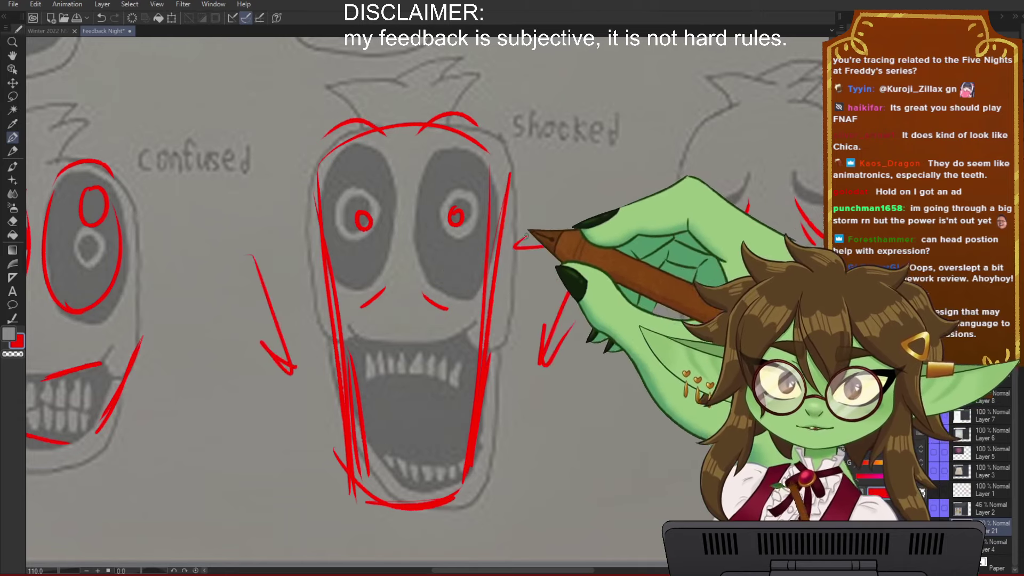
{"action": "left_click_drag", "start_coordinate": [275, 250], "coordinate": [310, 250]}
{"action": "left_click_drag", "start_coordinate": [310, 251], "coordinate": [288, 267]}
{"action": "left_click_drag", "start_coordinate": [665, 369], "coordinate": [670, 336]}
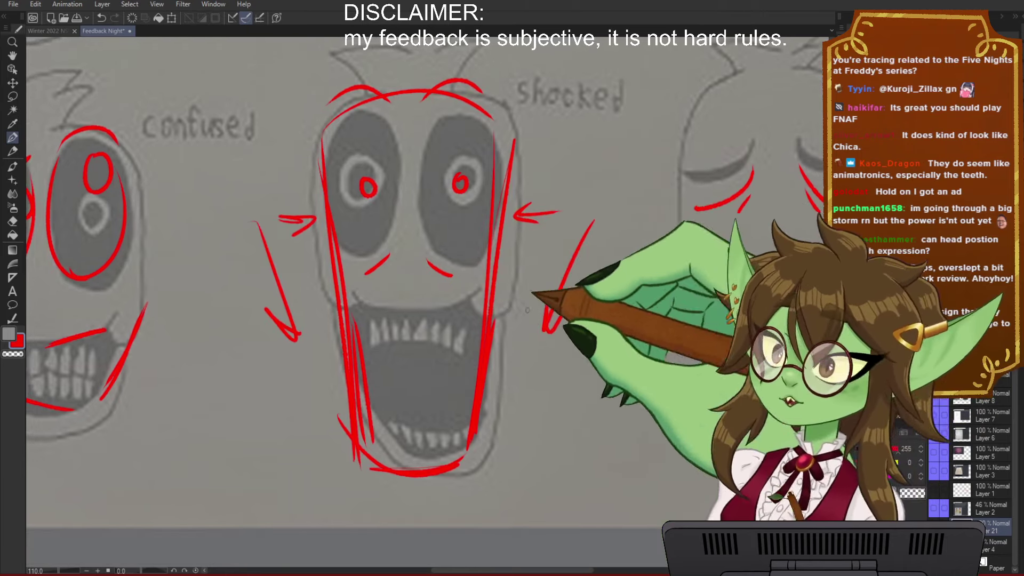
{"action": "left_click_drag", "start_coordinate": [522, 314], "coordinate": [529, 354]}
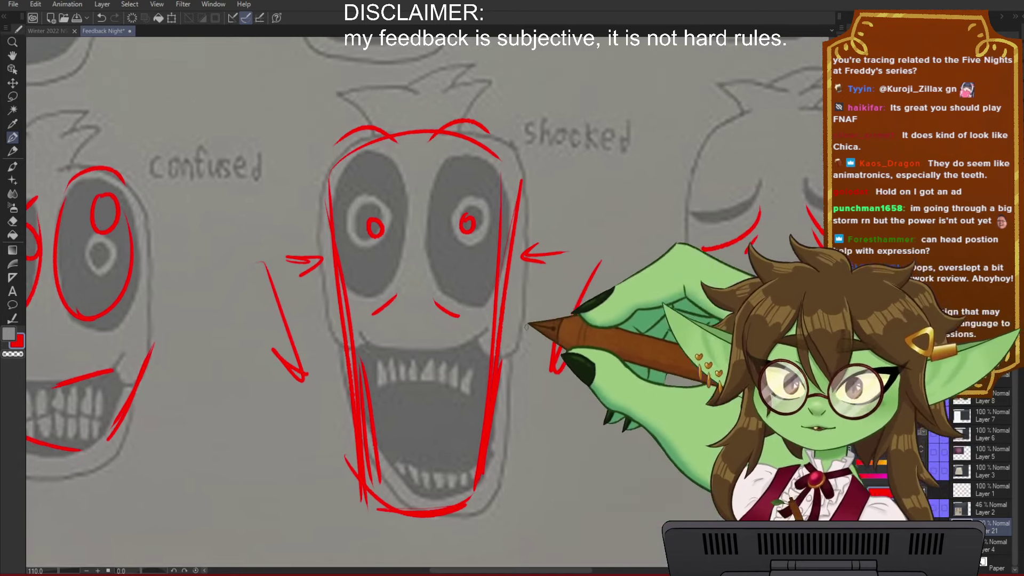
{"action": "left_click_drag", "start_coordinate": [508, 430], "coordinate": [534, 418]}
{"action": "scroll", "coordinate": [431, 474], "scroll_direction": "down", "scroll_amount": 5}
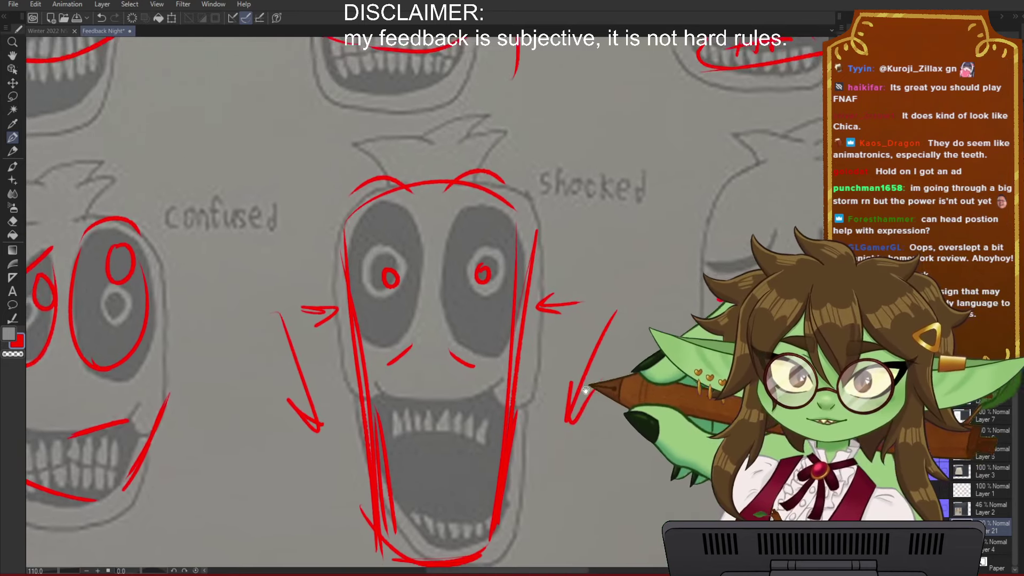
{"action": "left_click_drag", "start_coordinate": [345, 442], "coordinate": [359, 427]}
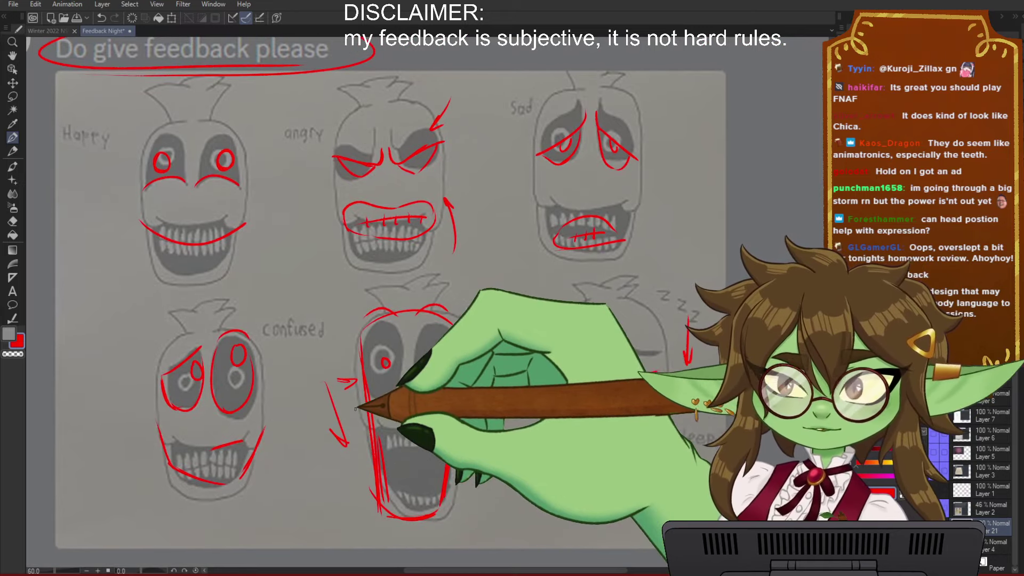
{"action": "scroll", "coordinate": [356, 408], "scroll_direction": "down", "scroll_amount": 3}
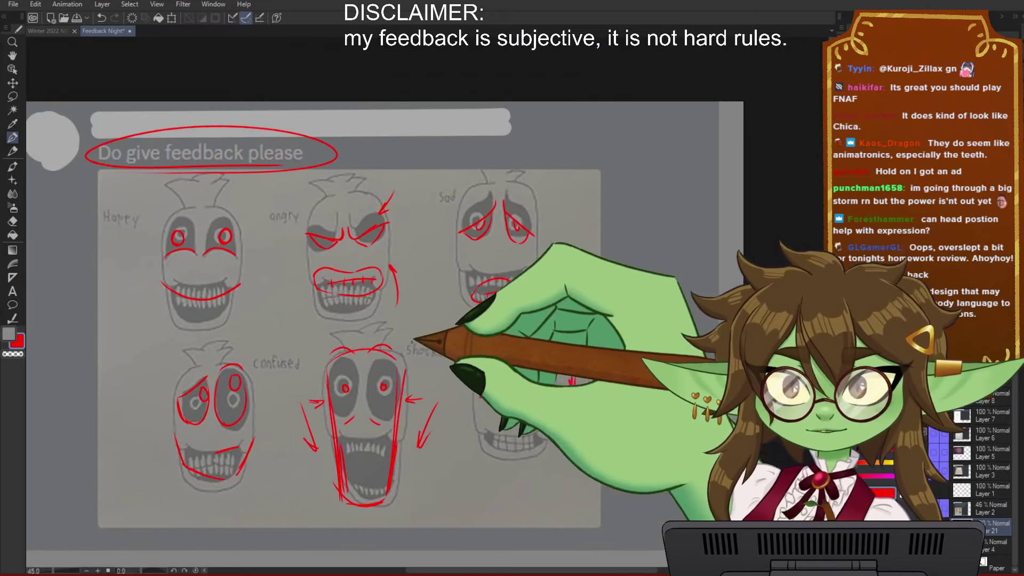
Step: Hide the red annotations and the expression sheet to bring up the submitted torii gate sketch
{"action": "left_click_drag", "start_coordinate": [467, 413], "coordinate": [449, 376]}
{"action": "left_click", "coordinate": [980, 562]}
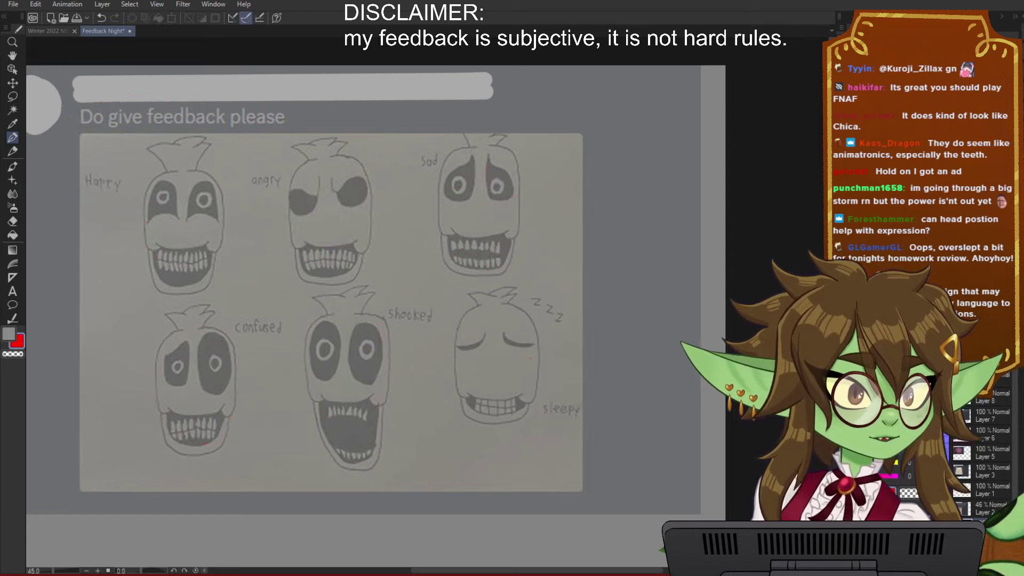
{"action": "left_click", "coordinate": [981, 560]}
{"action": "left_click", "coordinate": [983, 562]}
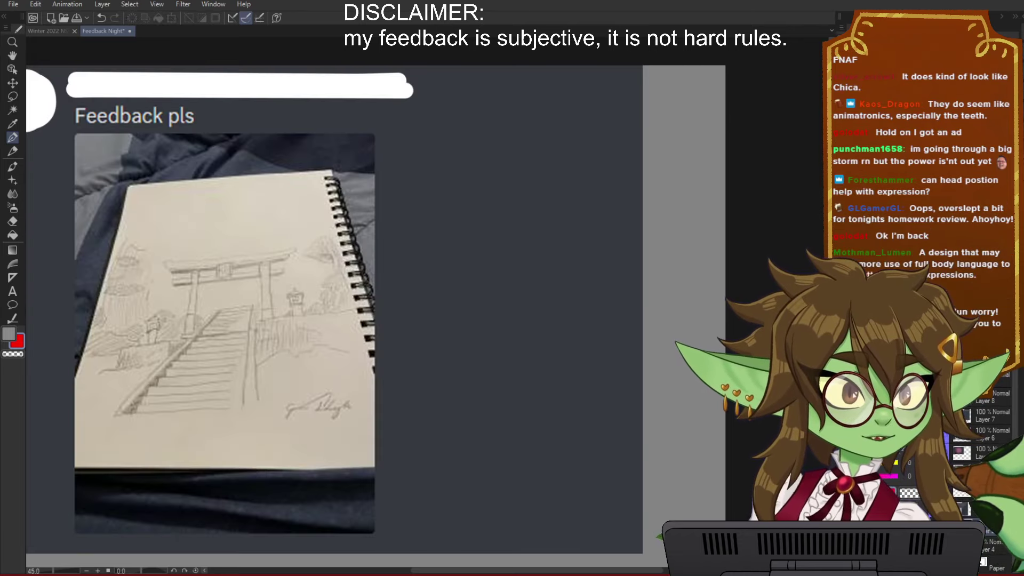
Step: On a new layer, circle the "Feedback pls" caption above the torii gate sketch in red
{"action": "scroll", "coordinate": [548, 470], "scroll_direction": "down", "scroll_amount": 2}
{"action": "scroll", "coordinate": [274, 341], "scroll_direction": "up", "scroll_amount": 1}
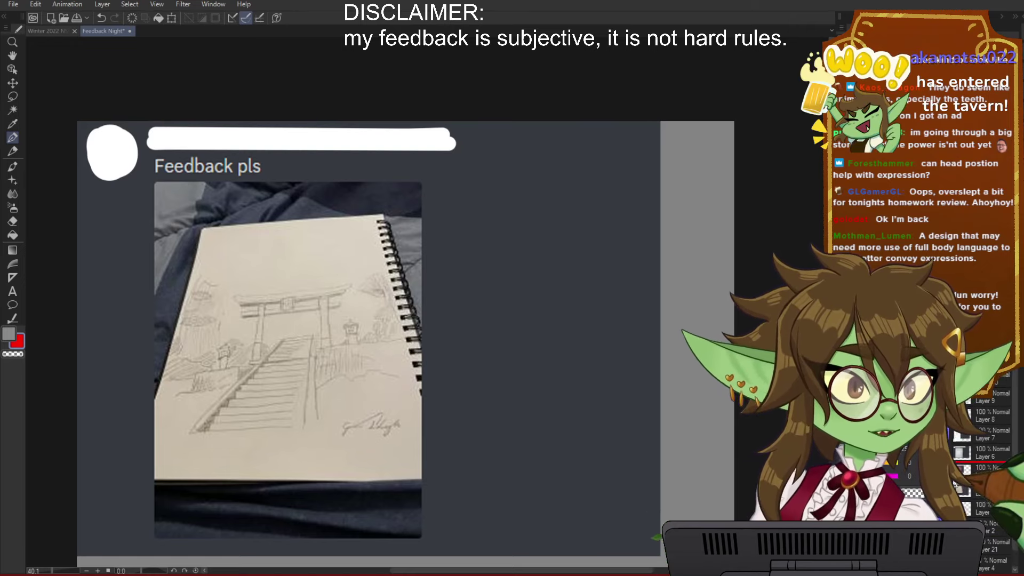
{"action": "scroll", "coordinate": [224, 224], "scroll_direction": "up", "scroll_amount": 2}
{"action": "left_click_drag", "start_coordinate": [297, 247], "coordinate": [322, 202]}
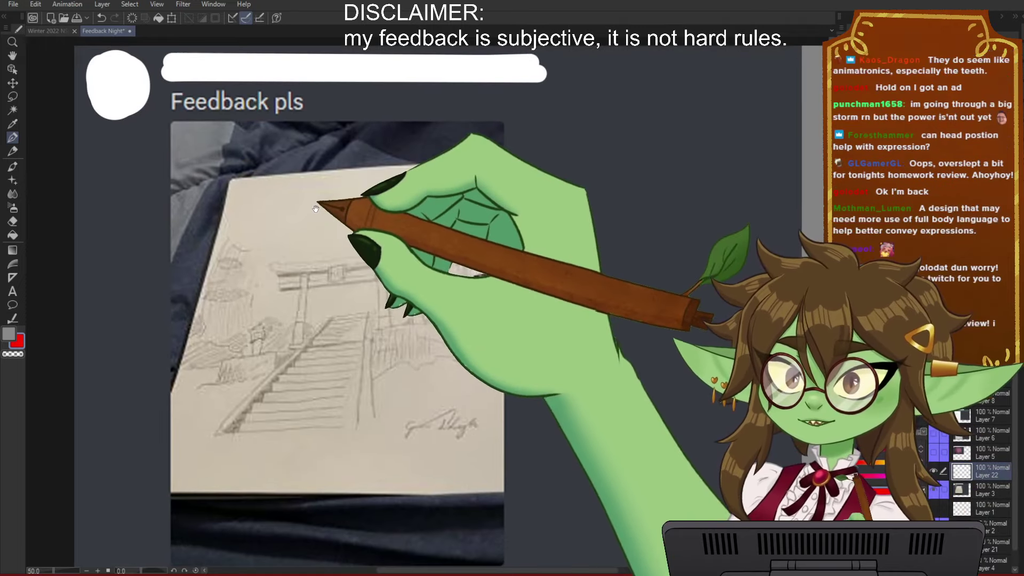
{"action": "scroll", "coordinate": [338, 306], "scroll_direction": "up", "scroll_amount": 1}
{"action": "scroll", "coordinate": [338, 299], "scroll_direction": "down", "scroll_amount": 1}
{"action": "scroll", "coordinate": [341, 299], "scroll_direction": "up", "scroll_amount": 1}
{"action": "left_click_drag", "start_coordinate": [491, 330], "coordinate": [471, 320]}
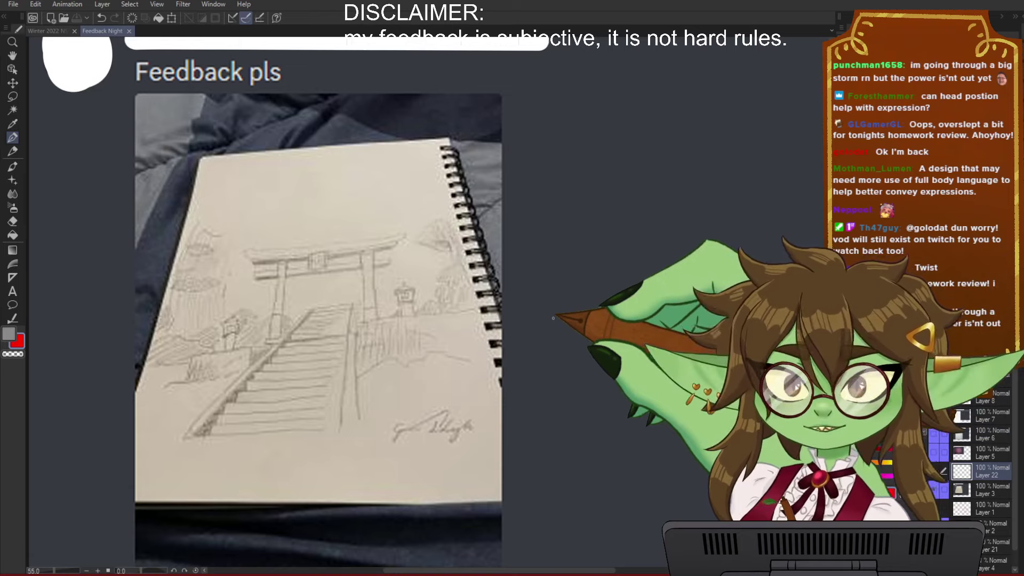
{"action": "scroll", "coordinate": [550, 319], "scroll_direction": "down", "scroll_amount": 2}
{"action": "left_click_drag", "start_coordinate": [600, 334], "coordinate": [570, 345]}
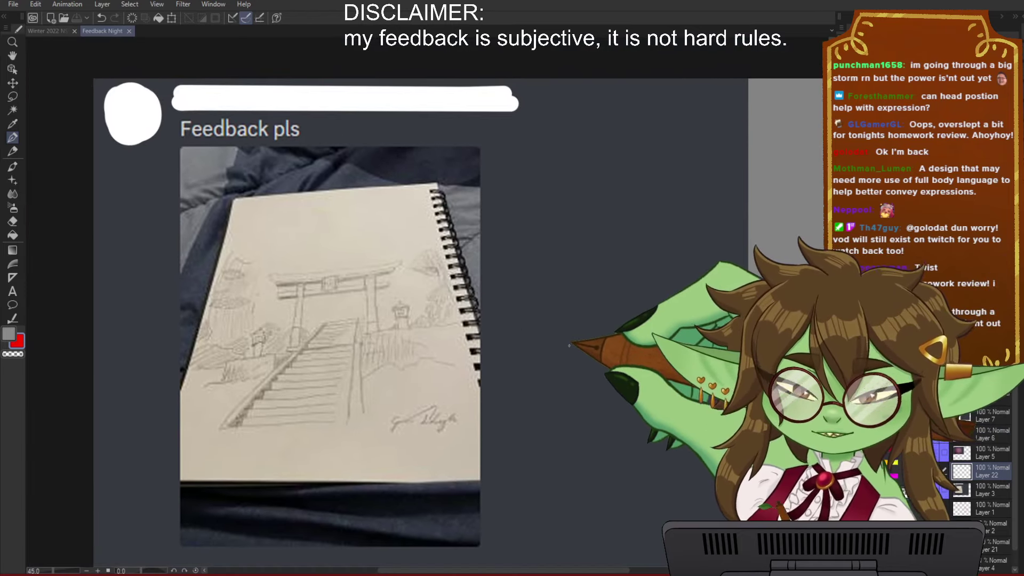
{"action": "mouse_move", "coordinate": [198, 175]}
{"action": "left_mouse_down"}
{"action": "mouse_move", "coordinate": [175, 171]}
{"action": "mouse_move", "coordinate": [136, 132]}
{"action": "mouse_move", "coordinate": [143, 151]}
{"action": "left_mouse_up"}
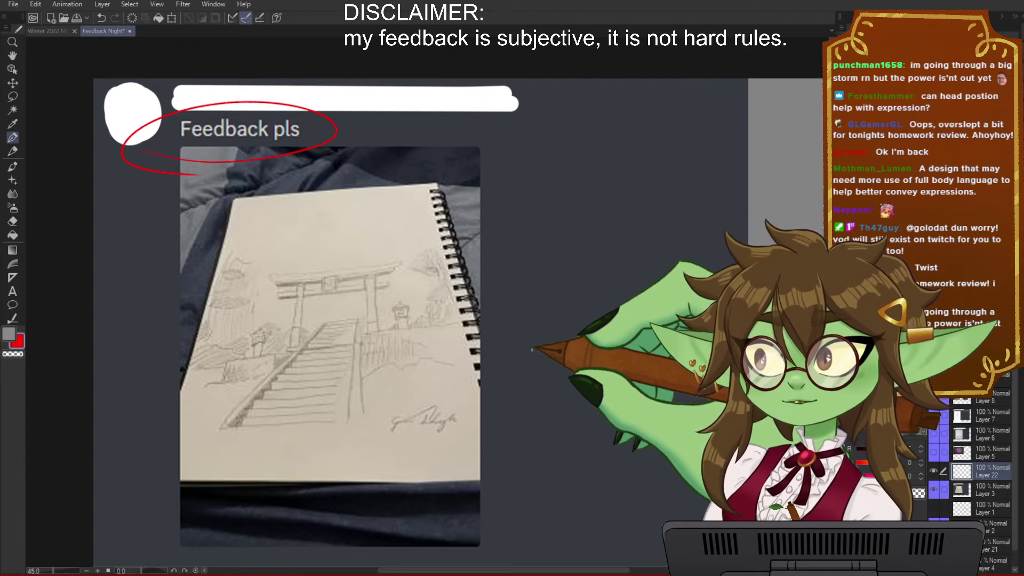
{"action": "left_click_drag", "start_coordinate": [629, 444], "coordinate": [608, 446]}
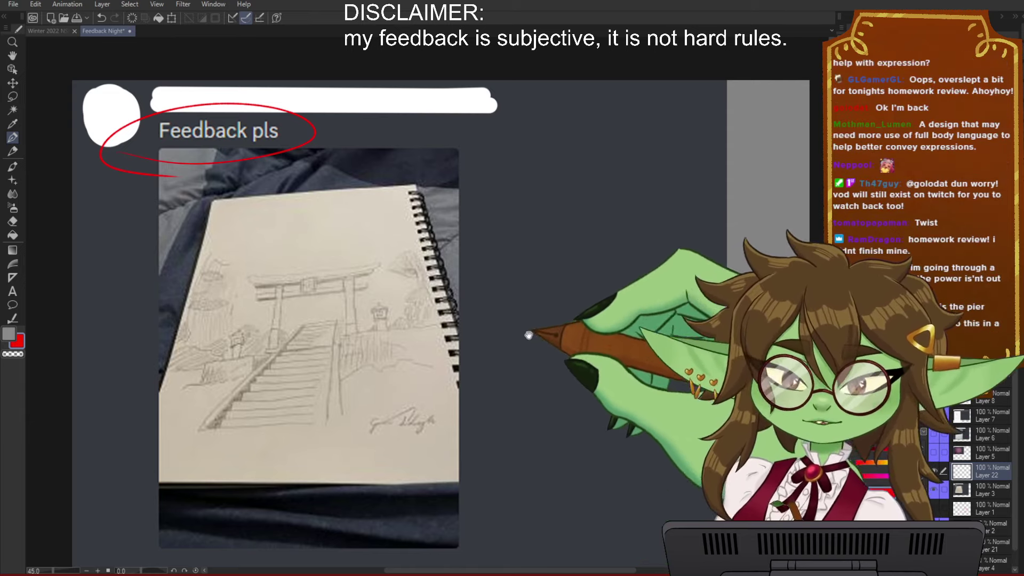
Step: Draw a small red stick figure at the head of the stairs and a small red box over the right-hand lantern
{"action": "left_click_drag", "start_coordinate": [528, 335], "coordinate": [377, 302]}
{"action": "left_click_drag", "start_coordinate": [289, 278], "coordinate": [457, 293]}
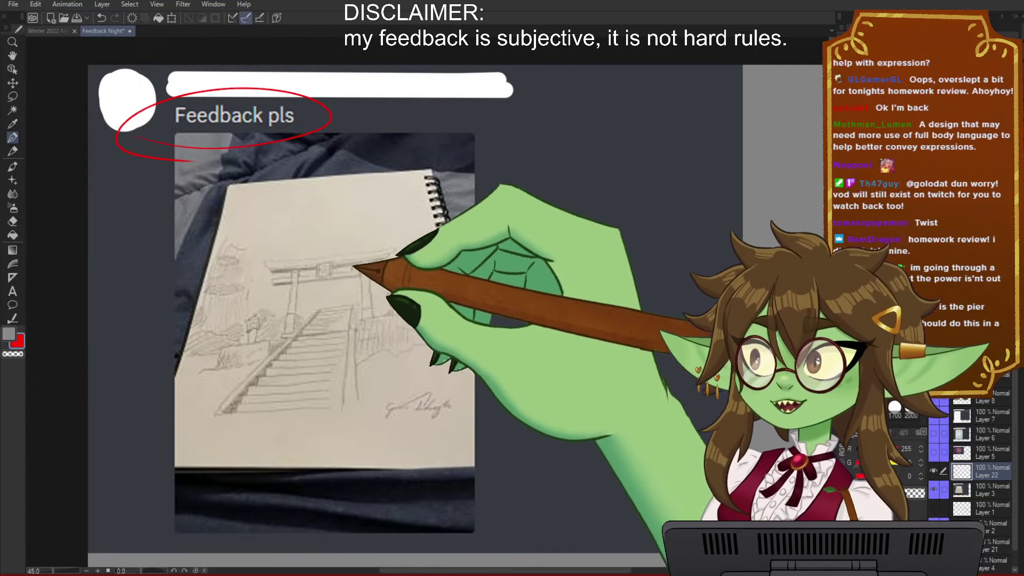
{"action": "left_click_drag", "start_coordinate": [396, 266], "coordinate": [398, 216]}
{"action": "left_click_drag", "start_coordinate": [383, 374], "coordinate": [495, 325]}
{"action": "scroll", "coordinate": [495, 325], "scroll_direction": "up", "scroll_amount": 1}
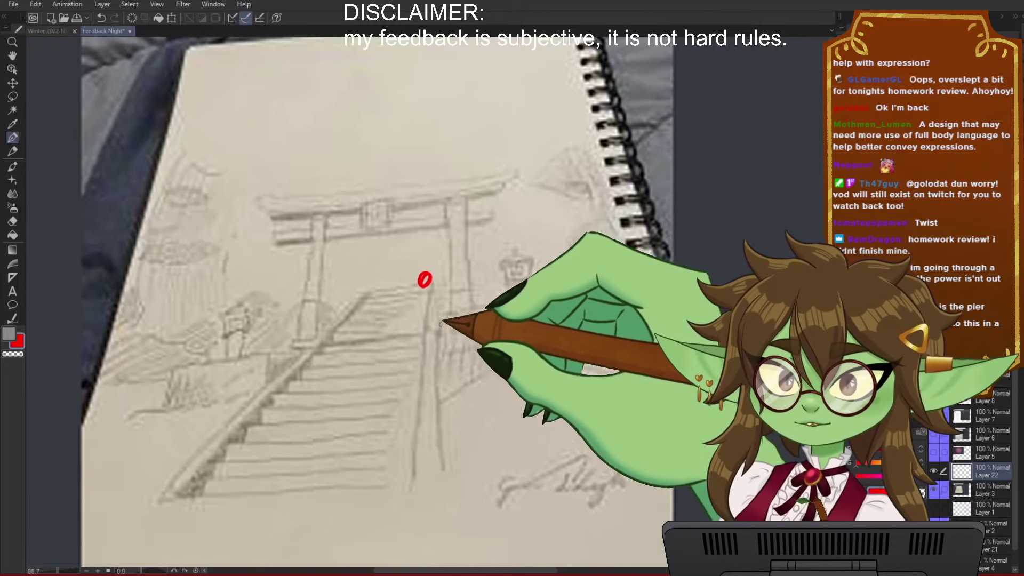
{"action": "left_click_drag", "start_coordinate": [428, 284], "coordinate": [426, 327]}
{"action": "mouse_move", "coordinate": [426, 289]}
{"action": "left_mouse_down"}
{"action": "mouse_move", "coordinate": [416, 305]}
{"action": "mouse_move", "coordinate": [450, 301]}
{"action": "mouse_move", "coordinate": [432, 307]}
{"action": "left_mouse_up"}
{"action": "left_click_drag", "start_coordinate": [483, 365], "coordinate": [461, 369]}
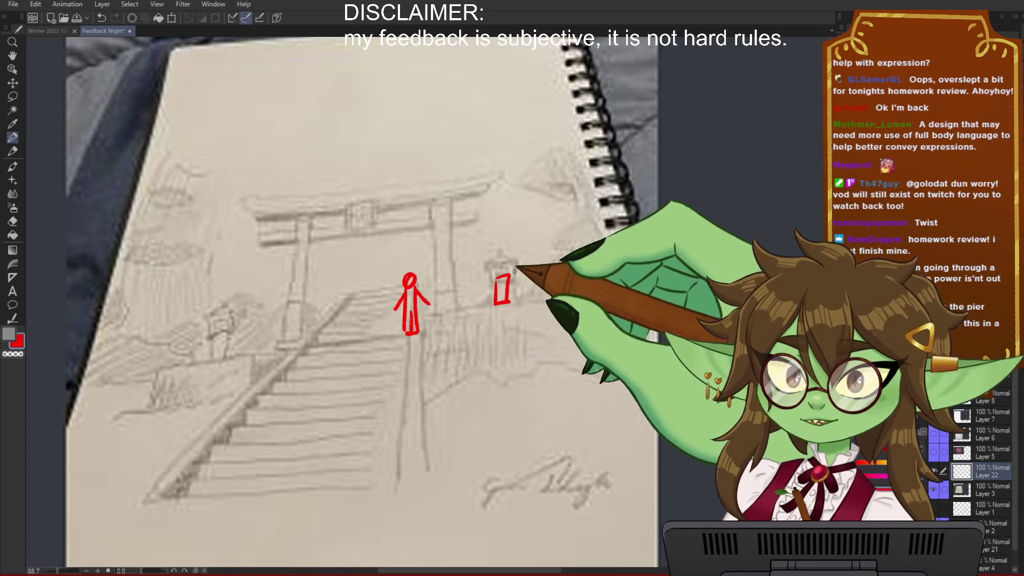
{"action": "scroll", "coordinate": [501, 271], "scroll_direction": "left", "scroll_amount": 2}
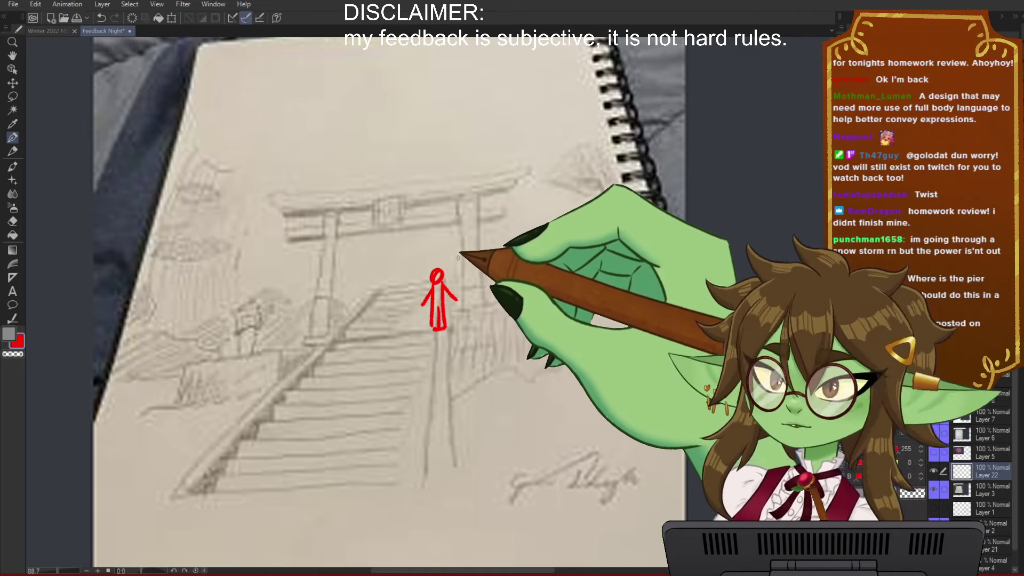
Step: Try a few single red strokes over the torii gate's posts and upper beam
{"action": "mouse_move", "coordinate": [452, 264]}
{"action": "left_mouse_down"}
{"action": "mouse_move", "coordinate": [468, 261]}
{"action": "mouse_move", "coordinate": [465, 202]}
{"action": "left_mouse_up"}
{"action": "key", "text": "ctrl+z"}
{"action": "key", "text": "ctrl+z"}
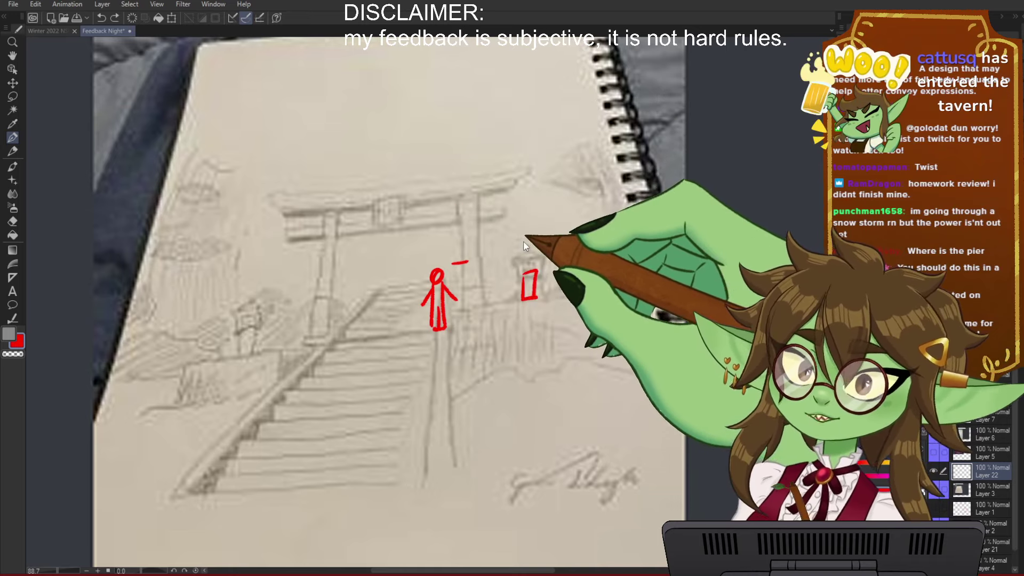
{"action": "key", "text": "ctrl+z"}
{"action": "left_click_drag", "start_coordinate": [299, 192], "coordinate": [525, 166]}
{"action": "key", "text": "ctrl+z"}
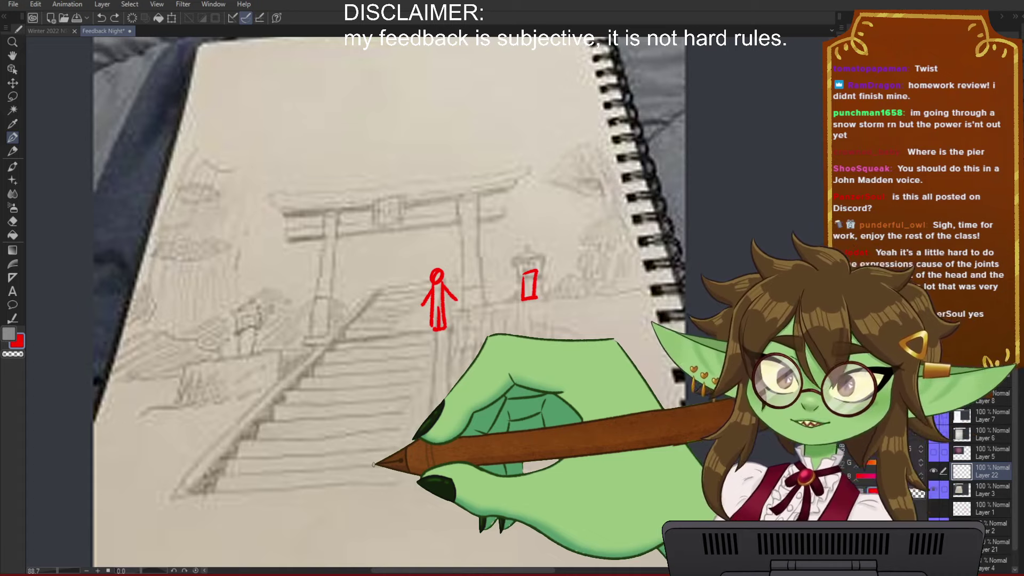
{"action": "mouse_move", "coordinate": [342, 234]}
{"action": "left_mouse_down"}
{"action": "mouse_move", "coordinate": [342, 217]}
{"action": "mouse_move", "coordinate": [341, 337]}
{"action": "left_mouse_up"}
{"action": "key", "text": "ctrl+z"}
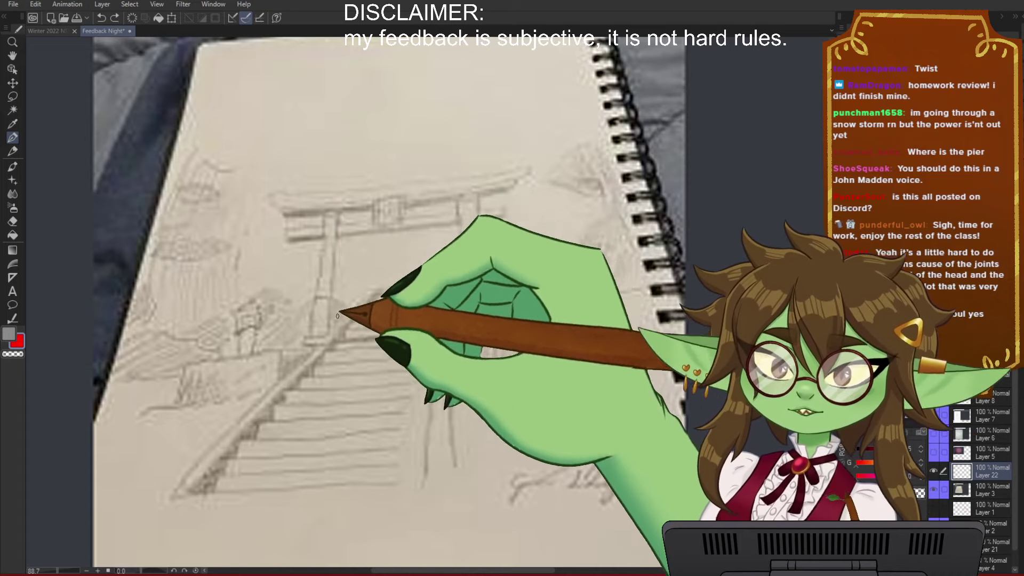
Step: Draw both upright posts of the torii gate in red over the sketch, extending them above the original beam
{"action": "mouse_move", "coordinate": [352, 183]}
{"action": "left_mouse_down"}
{"action": "mouse_move", "coordinate": [337, 335]}
{"action": "mouse_move", "coordinate": [342, 189]}
{"action": "left_mouse_up"}
{"action": "mouse_move", "coordinate": [479, 181]}
{"action": "left_mouse_down"}
{"action": "mouse_move", "coordinate": [481, 304]}
{"action": "mouse_move", "coordinate": [478, 206]}
{"action": "mouse_move", "coordinate": [460, 170]}
{"action": "left_mouse_up"}
{"action": "left_click_drag", "start_coordinate": [322, 191], "coordinate": [320, 339]}
Step: Draw the torii gate's upper beam and lower crossbeam in red higher than the sketched ones, and extend the right-hand post downward
{"action": "left_click_drag", "start_coordinate": [283, 188], "coordinate": [543, 154]}
{"action": "mouse_move", "coordinate": [250, 170]}
{"action": "left_mouse_down"}
{"action": "mouse_move", "coordinate": [494, 155]}
{"action": "mouse_move", "coordinate": [271, 173]}
{"action": "mouse_move", "coordinate": [545, 153]}
{"action": "left_mouse_up"}
{"action": "left_click_drag", "start_coordinate": [304, 190], "coordinate": [517, 165]}
{"action": "left_click_drag", "start_coordinate": [288, 199], "coordinate": [517, 167]}
{"action": "mouse_move", "coordinate": [252, 229]}
{"action": "left_mouse_down"}
{"action": "mouse_move", "coordinate": [445, 205]}
{"action": "mouse_move", "coordinate": [383, 224]}
{"action": "left_mouse_up"}
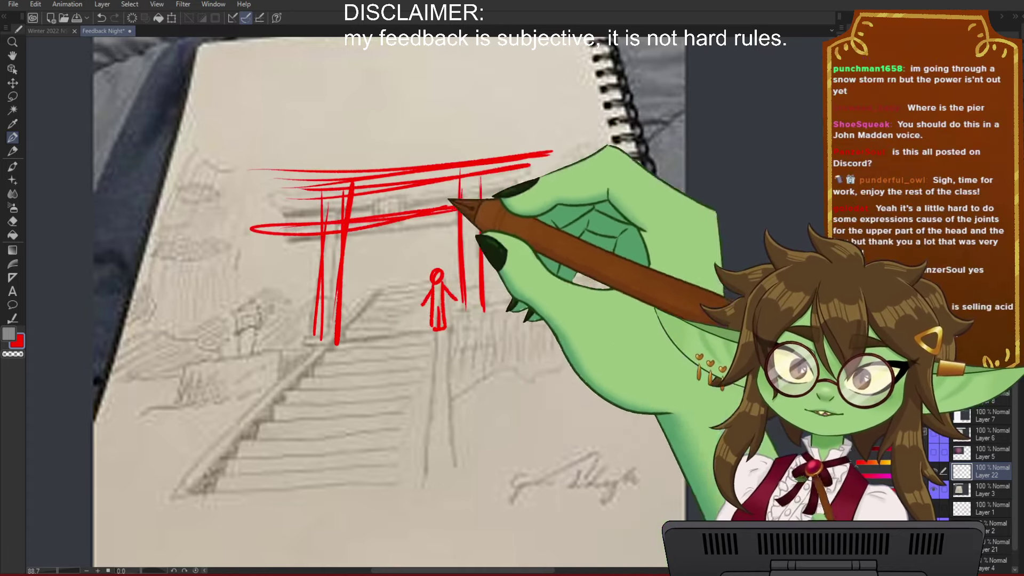
{"action": "mouse_move", "coordinate": [551, 388]}
{"action": "left_mouse_down"}
{"action": "mouse_move", "coordinate": [517, 326]}
{"action": "mouse_move", "coordinate": [564, 332]}
{"action": "left_mouse_up"}
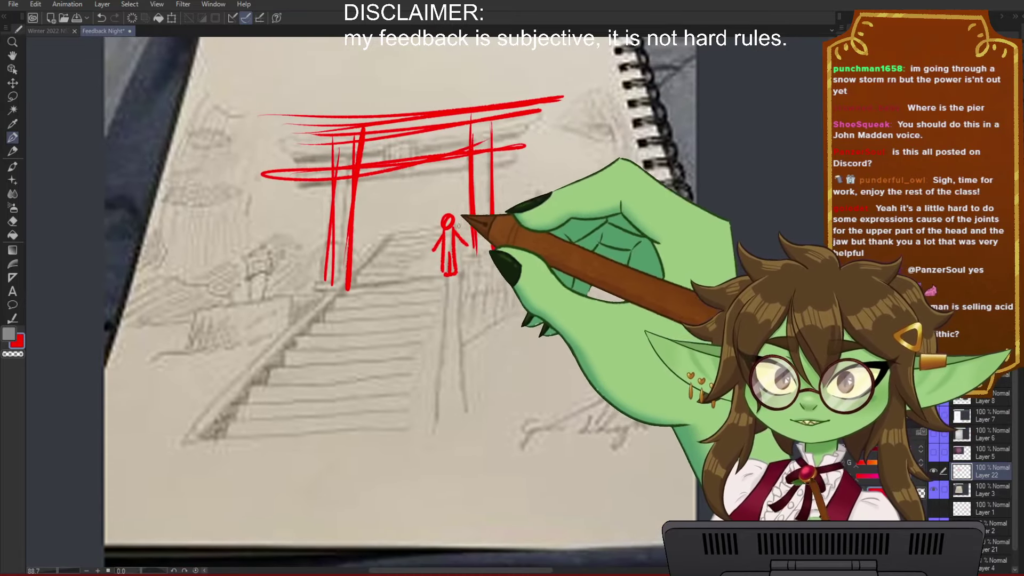
{"action": "left_click_drag", "start_coordinate": [473, 241], "coordinate": [476, 271]}
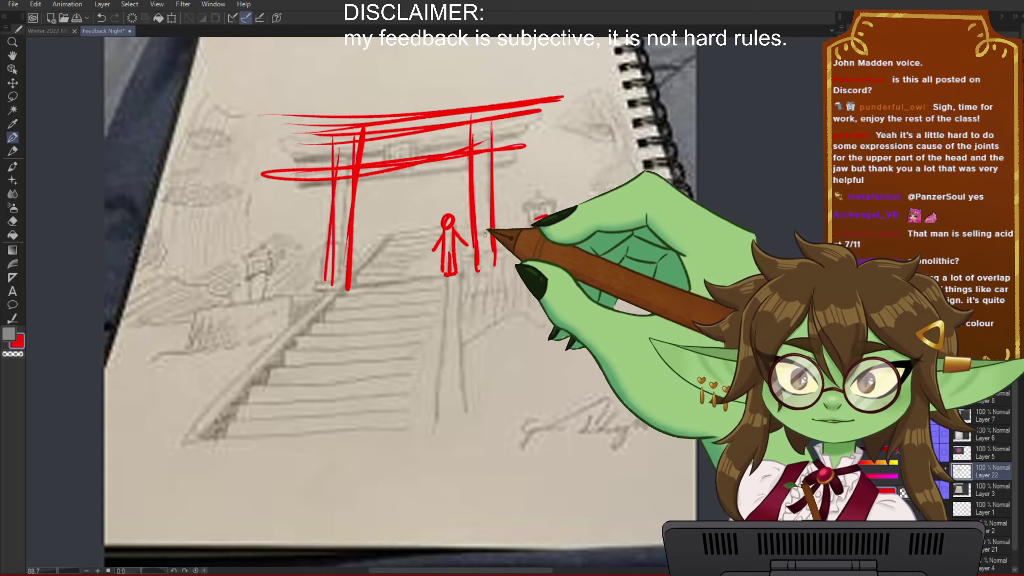
Step: Examine the red torii gate redraw's proportions against the original sketch, stairs and stick figure
{"action": "scroll", "coordinate": [484, 229], "scroll_direction": "down", "scroll_amount": 3}
{"action": "left_click_drag", "start_coordinate": [498, 171], "coordinate": [475, 232]}
{"action": "scroll", "coordinate": [413, 335], "scroll_direction": "up", "scroll_amount": 1}
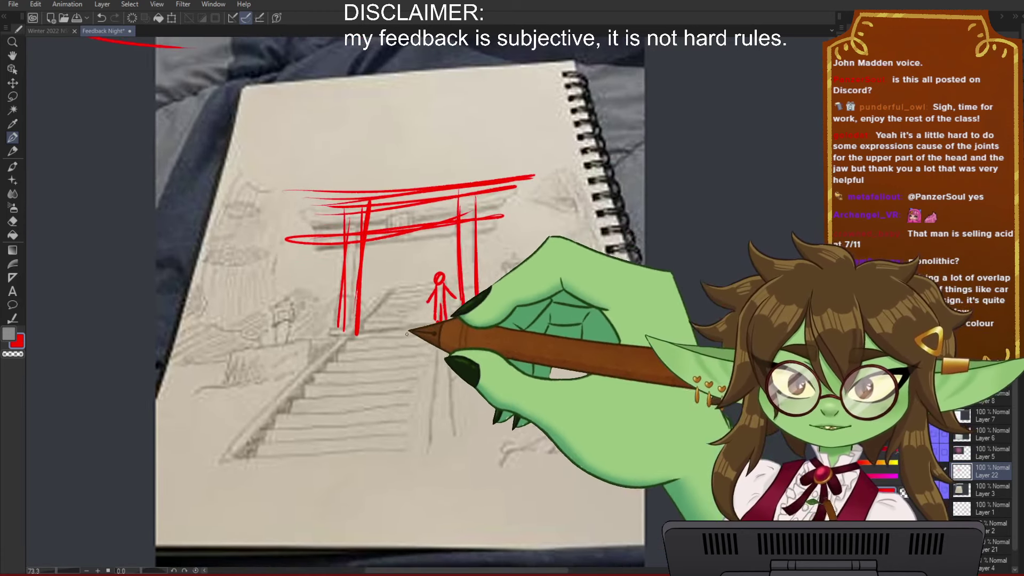
{"action": "left_click_drag", "start_coordinate": [526, 355], "coordinate": [432, 336]}
{"action": "scroll", "coordinate": [415, 361], "scroll_direction": "up", "scroll_amount": 1}
{"action": "scroll", "coordinate": [412, 349], "scroll_direction": "down", "scroll_amount": 1}
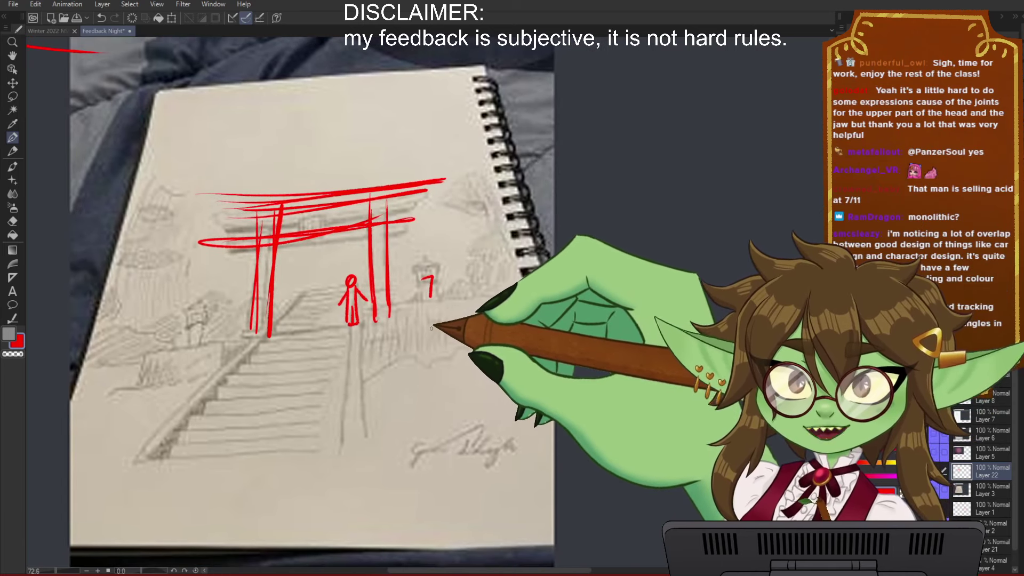
{"action": "scroll", "coordinate": [341, 299], "scroll_direction": "left", "scroll_amount": 1}
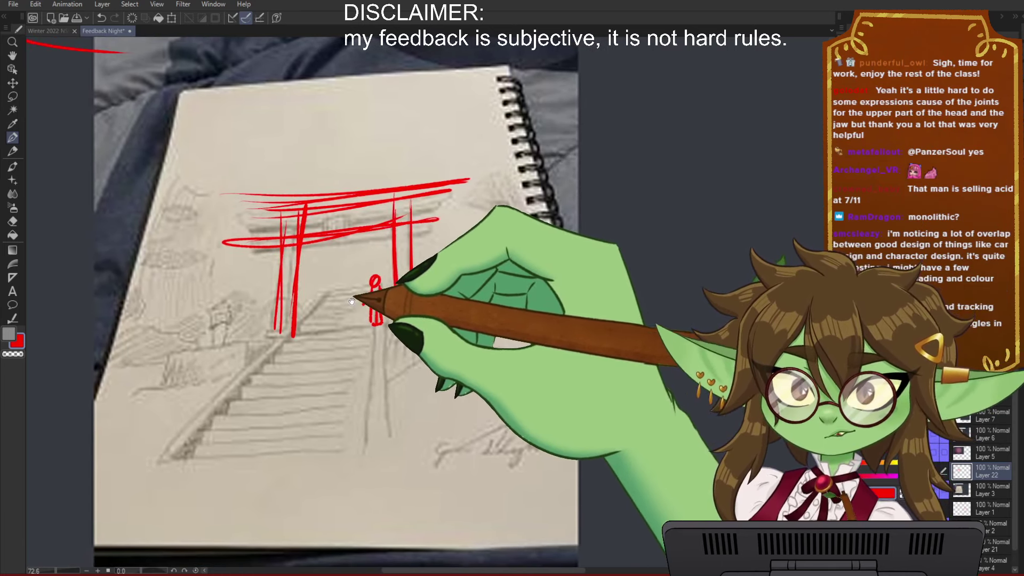
{"action": "scroll", "coordinate": [362, 301], "scroll_direction": "down", "scroll_amount": 1}
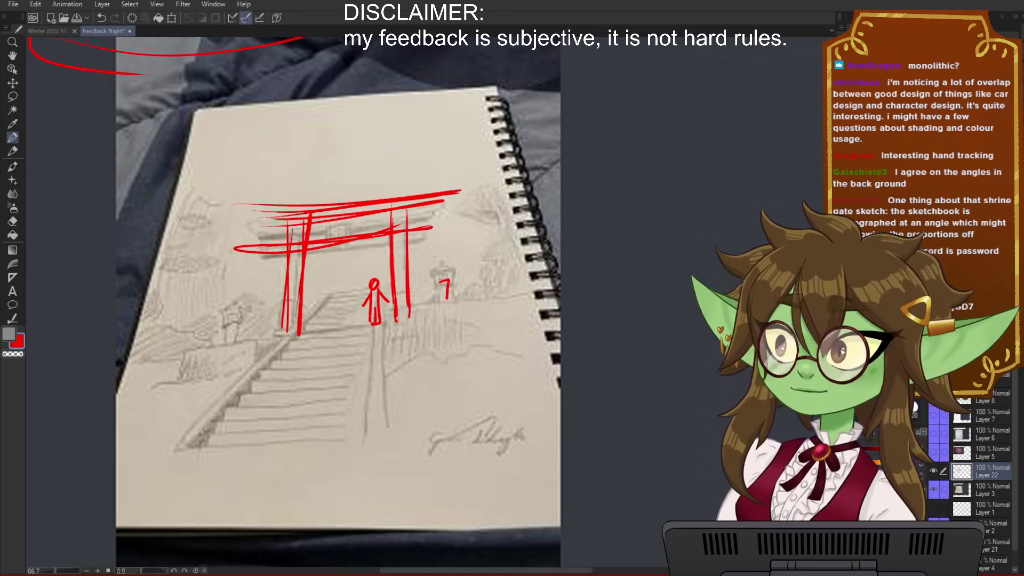
Step: Hide the torii gate sketch and its red annotations, show the braided-hair portrait, and add a new layer above it
{"action": "scroll", "coordinate": [460, 284], "scroll_direction": "down", "scroll_amount": 5}
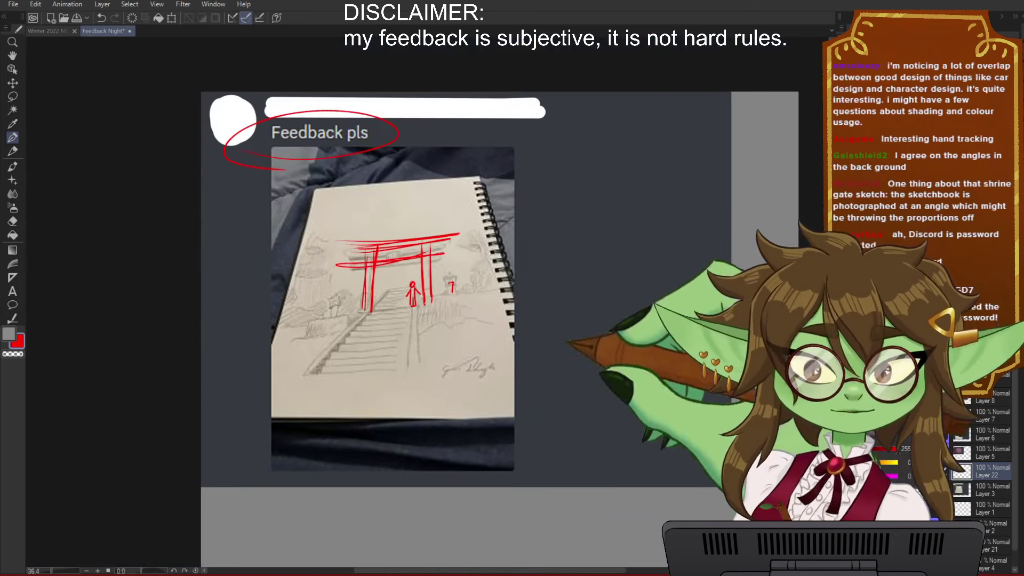
{"action": "left_click", "coordinate": [934, 470]}
{"action": "left_click", "coordinate": [933, 490]}
{"action": "left_click", "coordinate": [934, 452]}
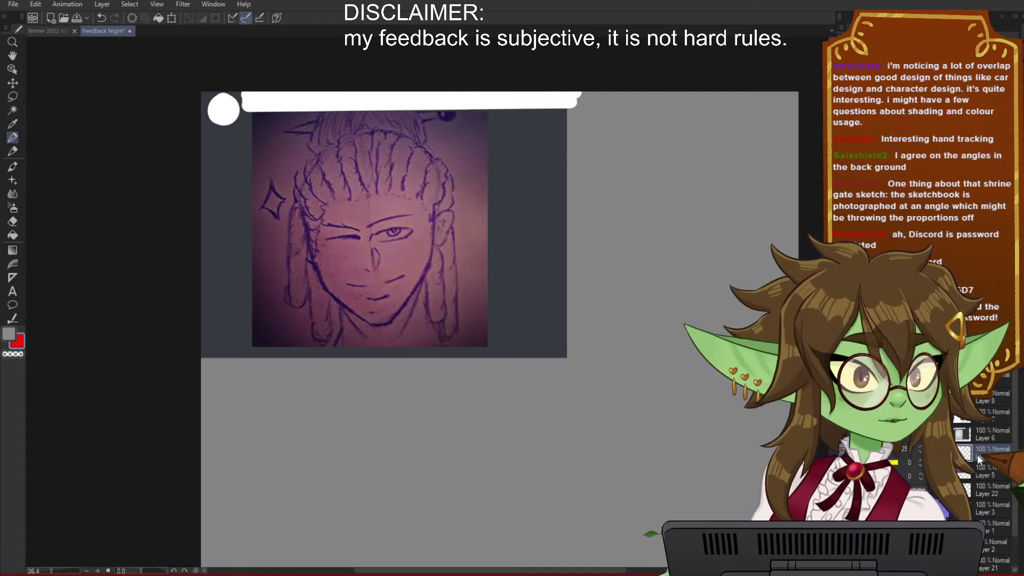
Step: Mark the gap between the portrait's two eyes with a short red line capped by end ticks
{"action": "scroll", "coordinate": [394, 190], "scroll_direction": "up", "scroll_amount": 3}
{"action": "left_click_drag", "start_coordinate": [365, 181], "coordinate": [383, 235]}
{"action": "scroll", "coordinate": [383, 235], "scroll_direction": "down", "scroll_amount": 2}
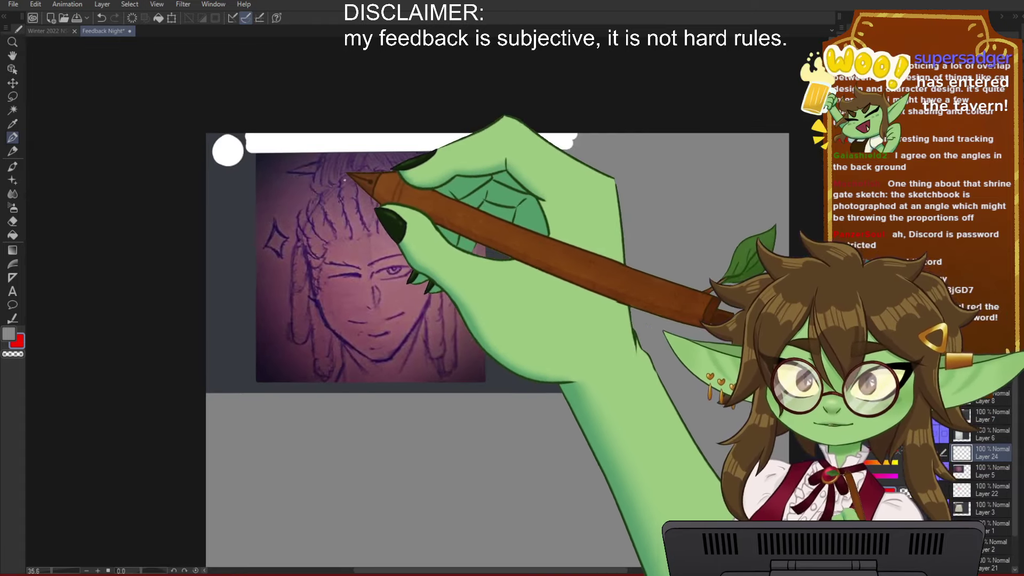
{"action": "left_click_drag", "start_coordinate": [509, 350], "coordinate": [473, 356]}
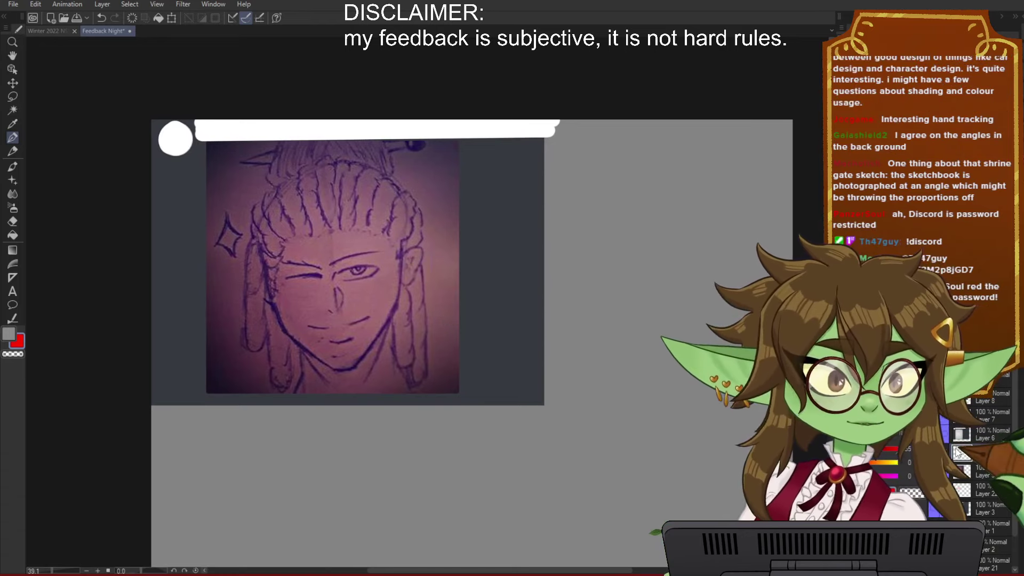
{"action": "scroll", "coordinate": [472, 285], "scroll_direction": "up", "scroll_amount": 3}
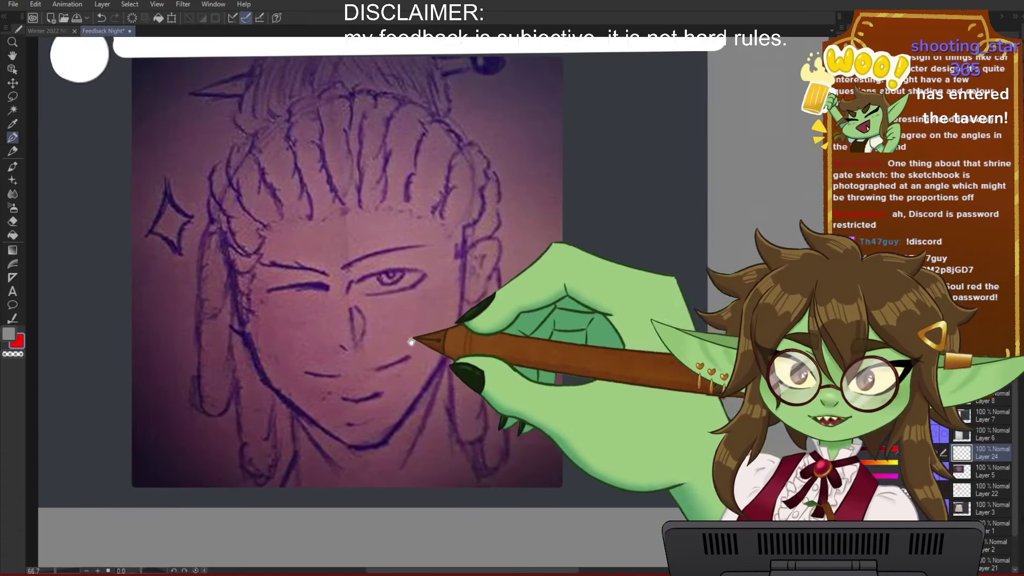
{"action": "left_click_drag", "start_coordinate": [411, 341], "coordinate": [447, 369]}
{"action": "left_click_drag", "start_coordinate": [311, 342], "coordinate": [458, 323]}
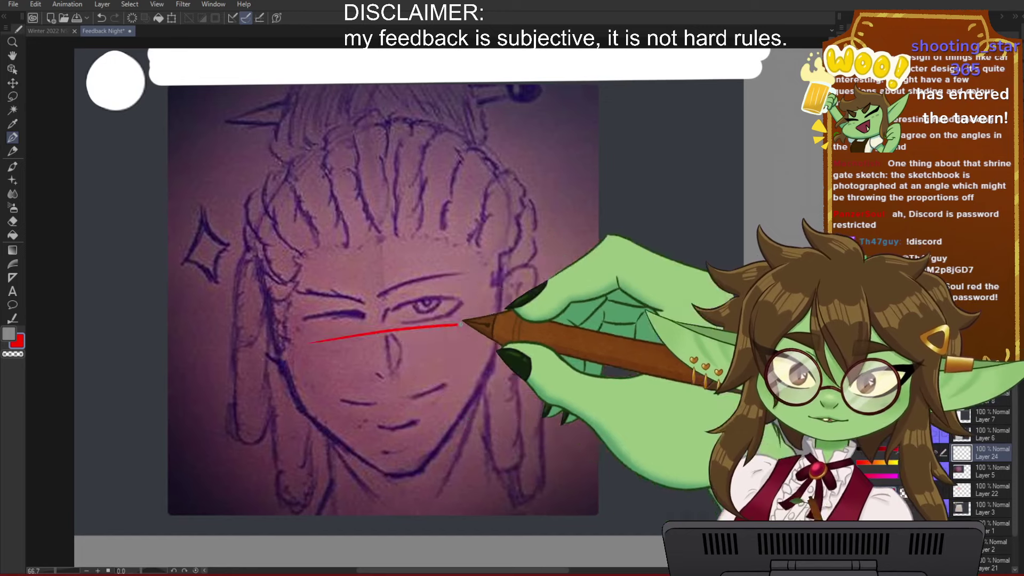
{"action": "left_click_drag", "start_coordinate": [392, 316], "coordinate": [365, 331]}
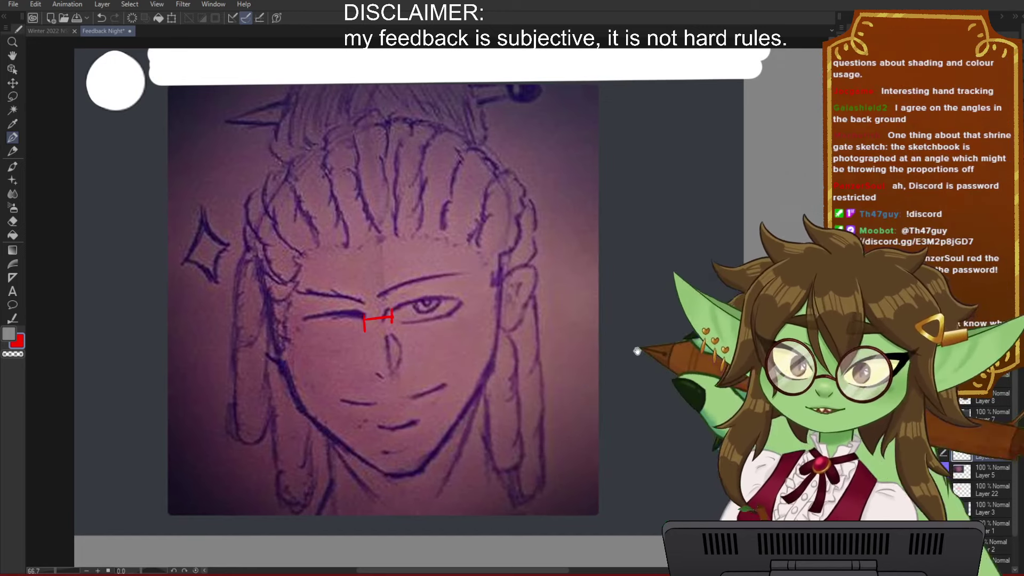
Step: Beside the portrait, draw two red eye ovals with a baseline below them, ticked at the edges of each eye
{"action": "left_click_drag", "start_coordinate": [637, 351], "coordinate": [445, 328]}
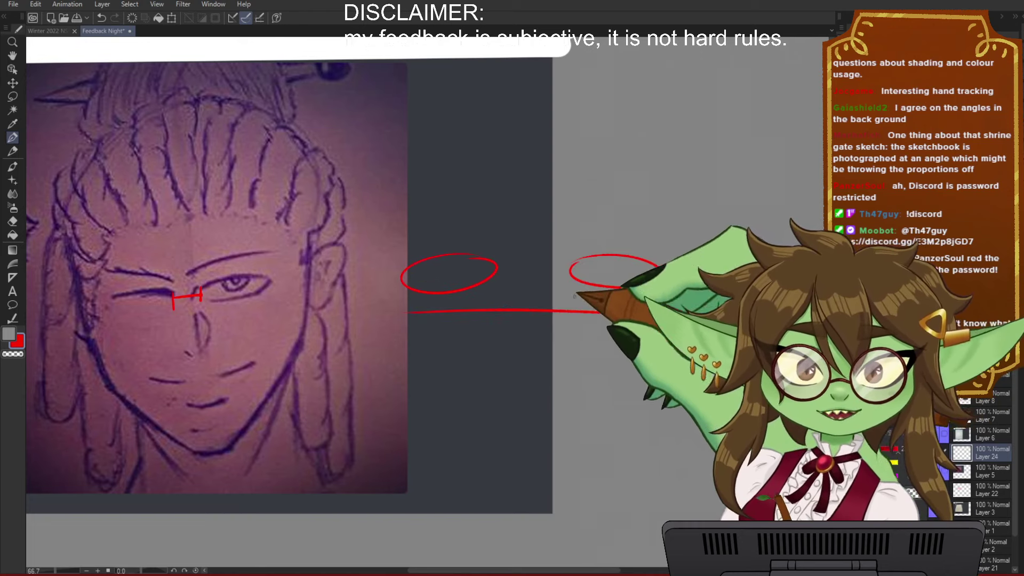
{"action": "left_click_drag", "start_coordinate": [499, 294], "coordinate": [499, 322]}
{"action": "left_click_drag", "start_coordinate": [404, 300], "coordinate": [406, 332]}
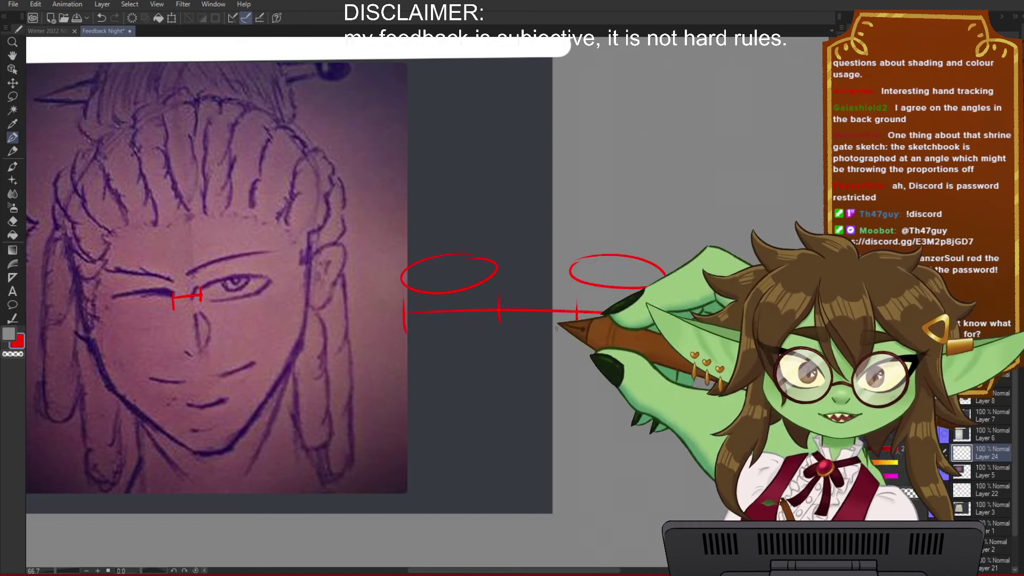
Step: Add red double-headed arrows under each of the baseline's three sections to show equal eye-width spacing
{"action": "left_click_drag", "start_coordinate": [560, 321], "coordinate": [556, 327]}
{"action": "mouse_move", "coordinate": [517, 322]}
{"action": "left_mouse_down"}
{"action": "mouse_move", "coordinate": [507, 326]}
{"action": "mouse_move", "coordinate": [519, 329]}
{"action": "left_mouse_up"}
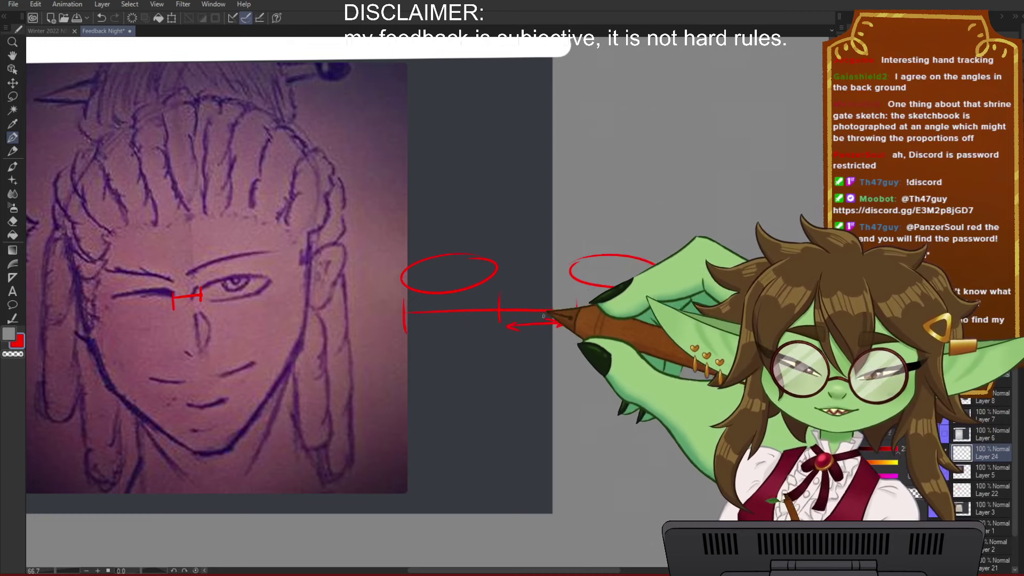
{"action": "left_click_drag", "start_coordinate": [605, 326], "coordinate": [659, 326]}
{"action": "left_click_drag", "start_coordinate": [644, 322], "coordinate": [654, 329]}
{"action": "left_click_drag", "start_coordinate": [420, 329], "coordinate": [474, 321]}
{"action": "mouse_move", "coordinate": [429, 323]}
{"action": "left_mouse_down"}
{"action": "mouse_move", "coordinate": [420, 329]}
{"action": "mouse_move", "coordinate": [428, 333]}
{"action": "left_mouse_up"}
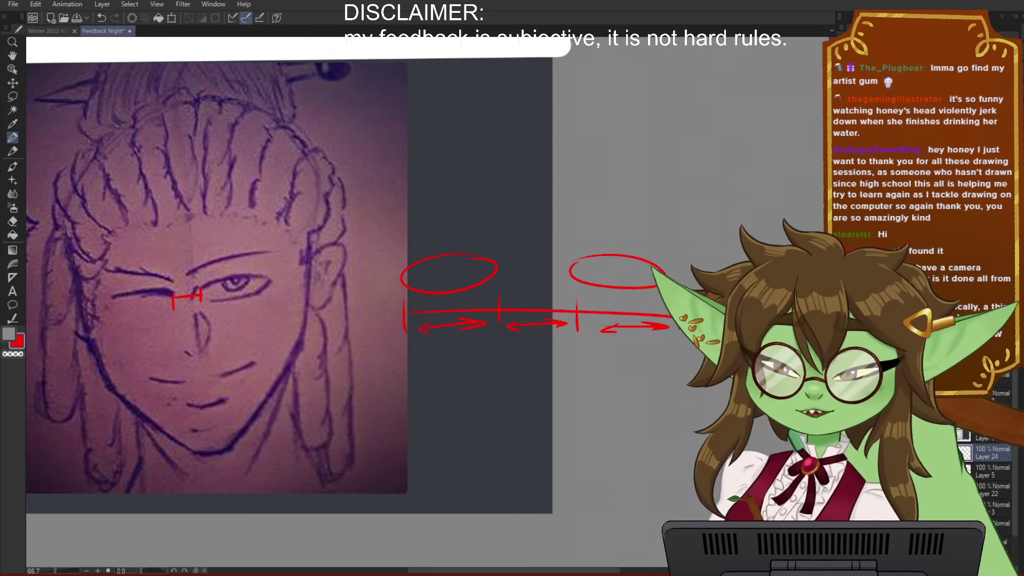
Step: Lower the portrait layer's opacity to 51%
{"action": "scroll", "coordinate": [683, 296], "scroll_direction": "down", "scroll_amount": 1}
{"action": "left_click_drag", "start_coordinate": [633, 342], "coordinate": [599, 352]}
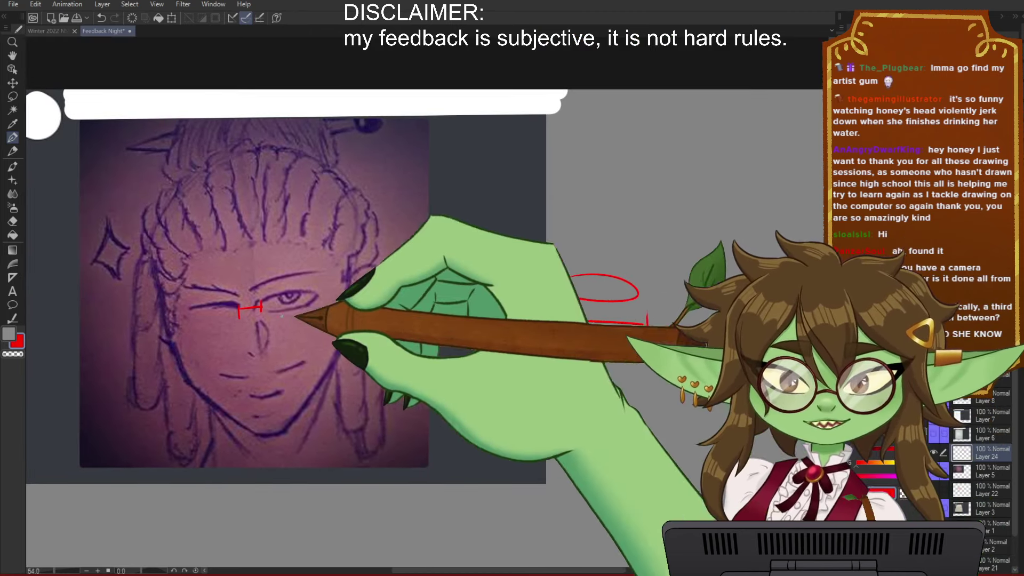
{"action": "scroll", "coordinate": [281, 315], "scroll_direction": "up", "scroll_amount": 1}
{"action": "scroll", "coordinate": [330, 277], "scroll_direction": "up", "scroll_amount": 3}
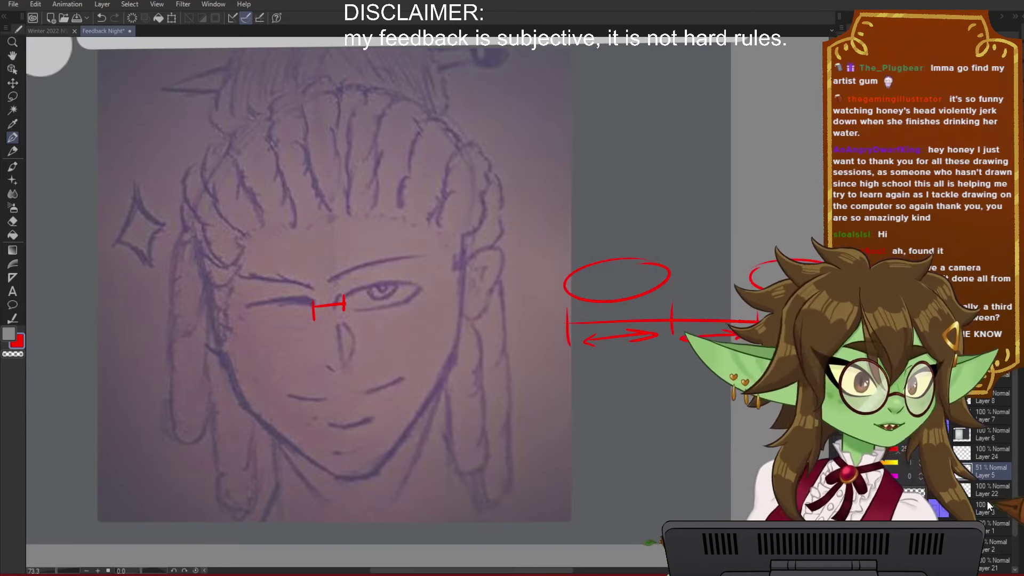
Step: On the annotation layer, draw red lines along the braids, straight at the center and increasingly curved toward both sides of the head
{"action": "left_click_drag", "start_coordinate": [468, 269], "coordinate": [446, 313]}
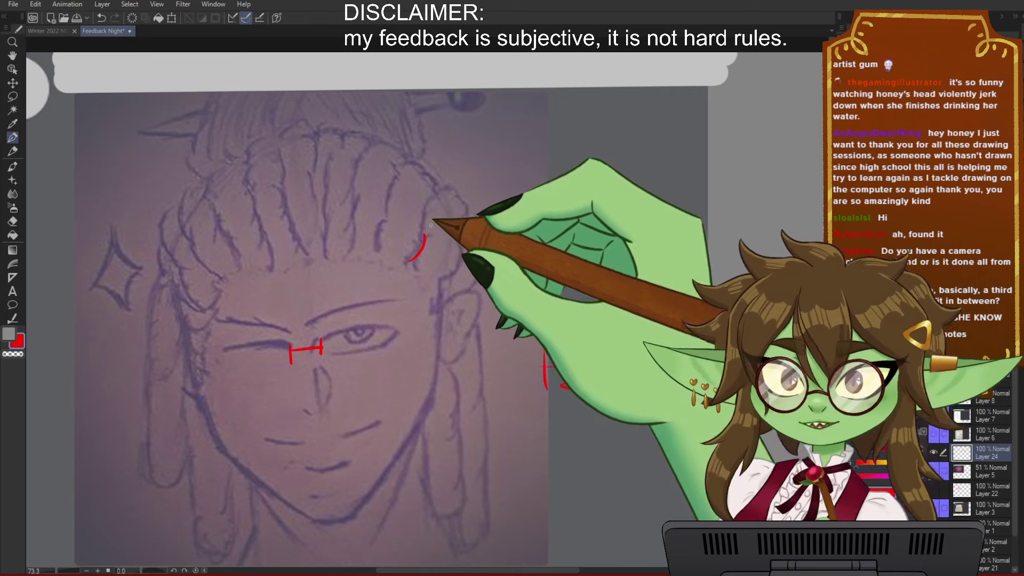
{"action": "left_click_drag", "start_coordinate": [435, 219], "coordinate": [436, 174]}
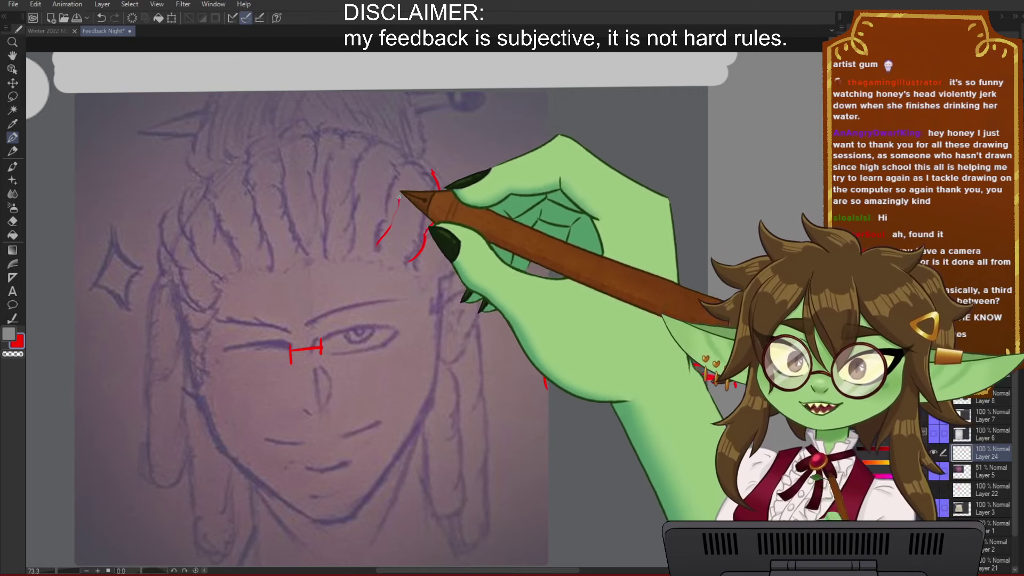
{"action": "mouse_move", "coordinate": [243, 262]}
{"action": "left_mouse_down"}
{"action": "mouse_move", "coordinate": [198, 183]}
{"action": "mouse_move", "coordinate": [188, 243]}
{"action": "mouse_move", "coordinate": [213, 272]}
{"action": "left_mouse_up"}
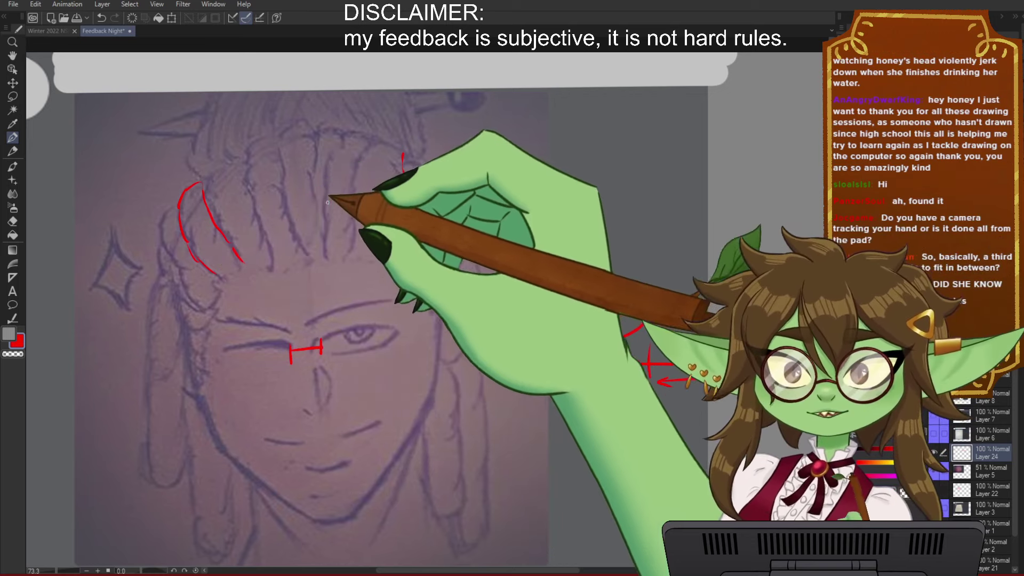
{"action": "left_click_drag", "start_coordinate": [302, 128], "coordinate": [310, 252]}
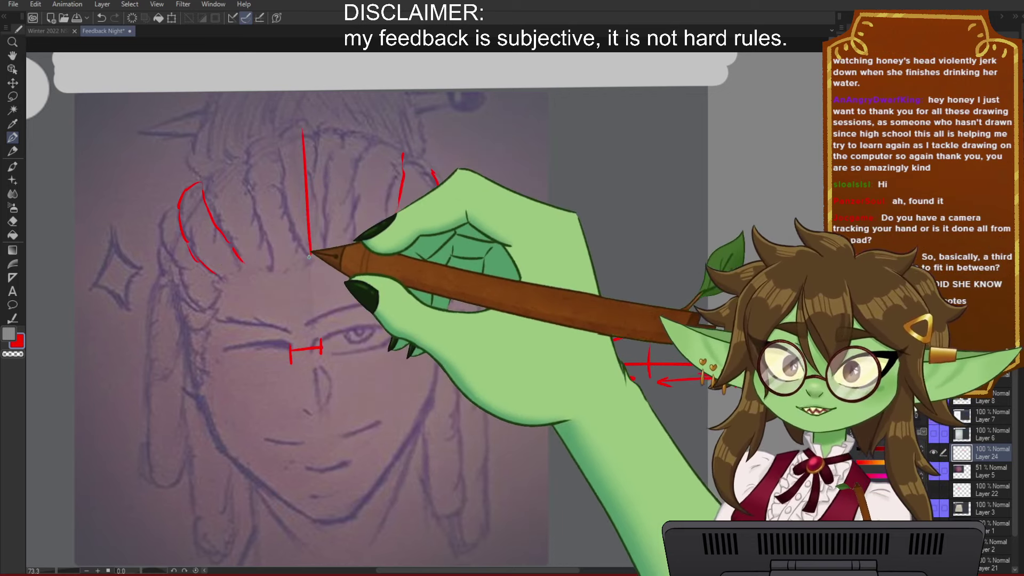
{"action": "left_click_drag", "start_coordinate": [472, 228], "coordinate": [445, 271]}
{"action": "mouse_move", "coordinate": [167, 235]}
{"action": "left_mouse_down"}
{"action": "mouse_move", "coordinate": [209, 297]}
{"action": "mouse_move", "coordinate": [190, 351]}
{"action": "left_mouse_up"}
{"action": "left_click_drag", "start_coordinate": [583, 427], "coordinate": [559, 445]}
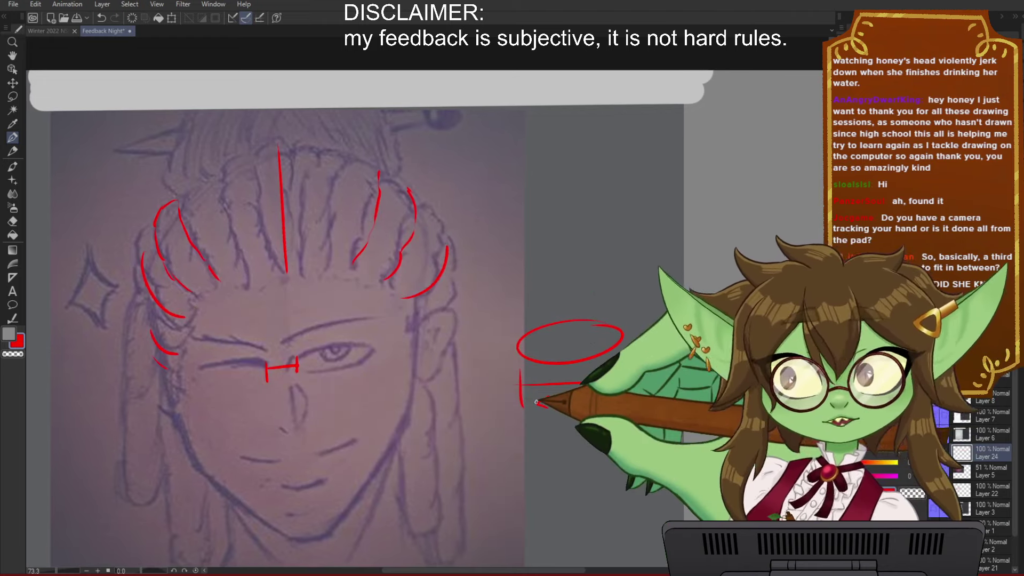
Step: Redraw the open eye and the winking eye in red, and mark a wider gap between them
{"action": "mouse_move", "coordinate": [465, 405]}
{"action": "left_mouse_down"}
{"action": "mouse_move", "coordinate": [654, 400]}
{"action": "mouse_move", "coordinate": [556, 405]}
{"action": "left_mouse_up"}
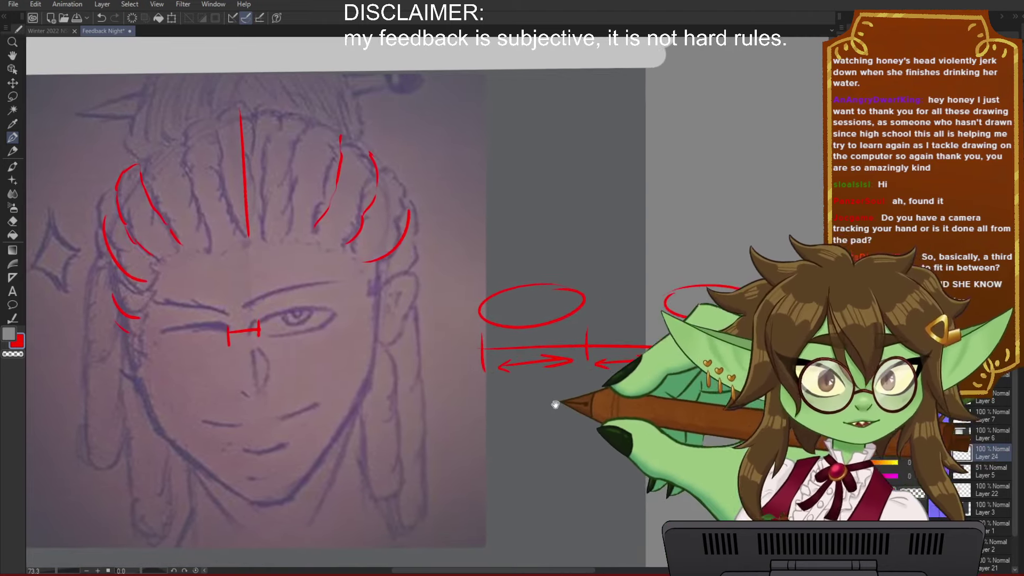
{"action": "left_click_drag", "start_coordinate": [285, 313], "coordinate": [318, 307]}
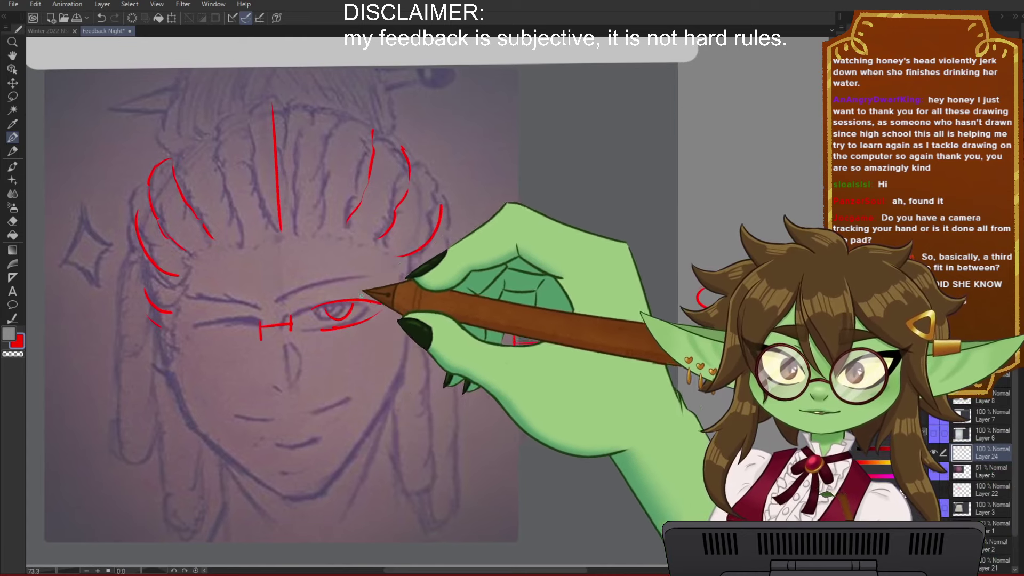
{"action": "mouse_move", "coordinate": [180, 329]}
{"action": "left_mouse_down"}
{"action": "mouse_move", "coordinate": [256, 331]}
{"action": "mouse_move", "coordinate": [337, 317]}
{"action": "left_mouse_up"}
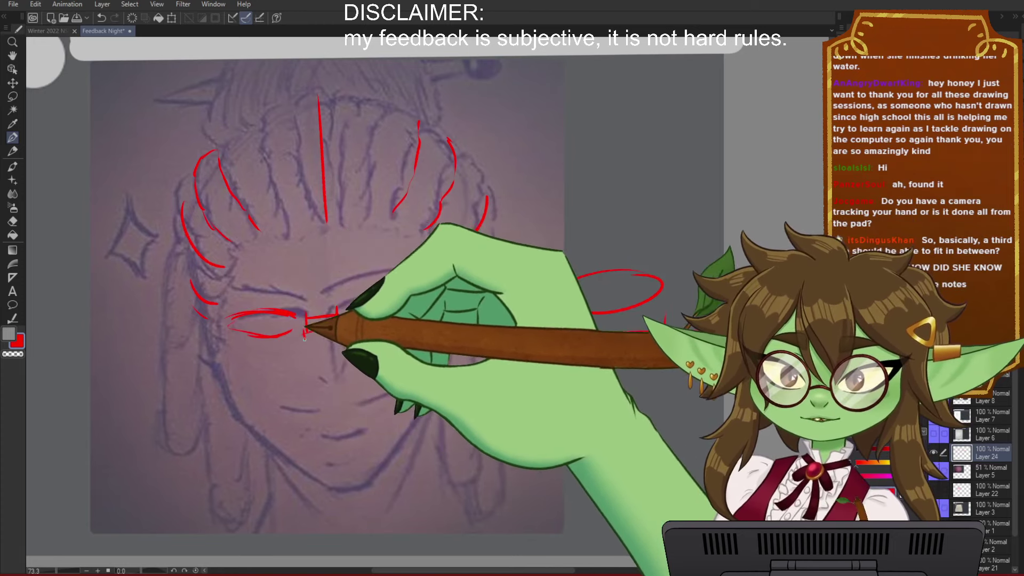
{"action": "left_click_drag", "start_coordinate": [488, 396], "coordinate": [499, 390]}
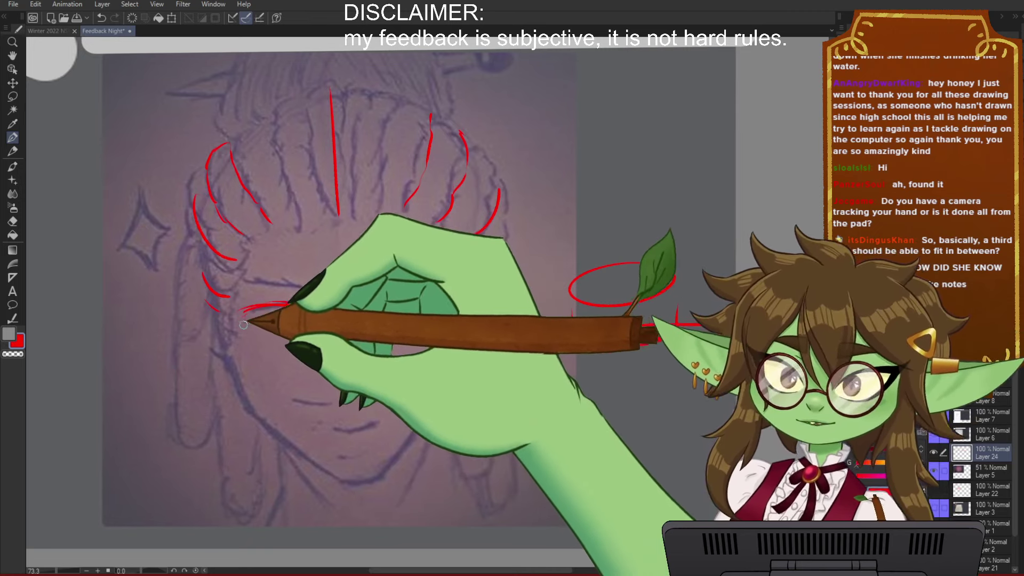
Step: Redraw both eyebrows in red with short vertical ticks marking their inner ends
{"action": "left_click_drag", "start_coordinate": [493, 350], "coordinate": [476, 353]}
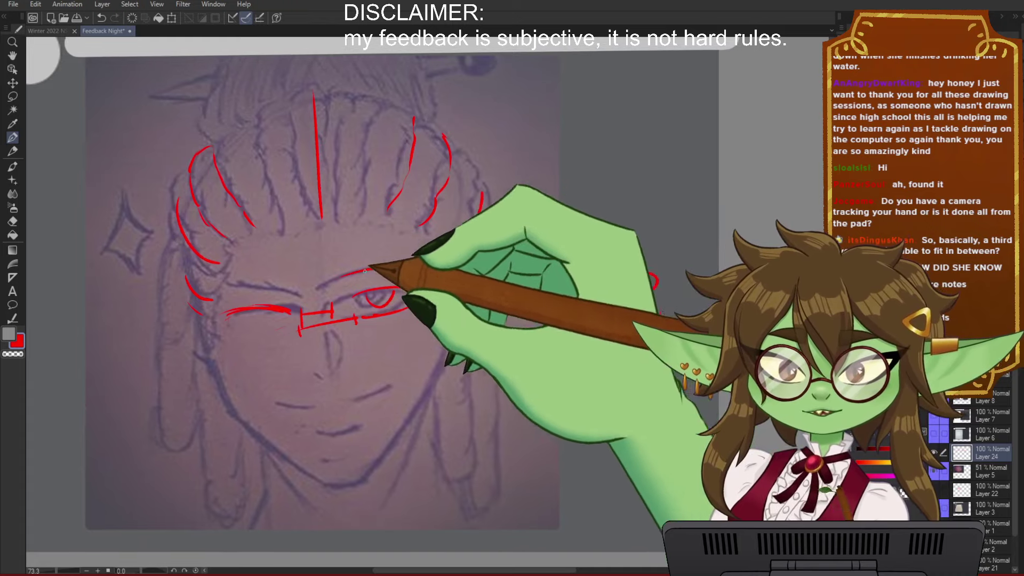
{"action": "left_click_drag", "start_coordinate": [220, 281], "coordinate": [298, 279]}
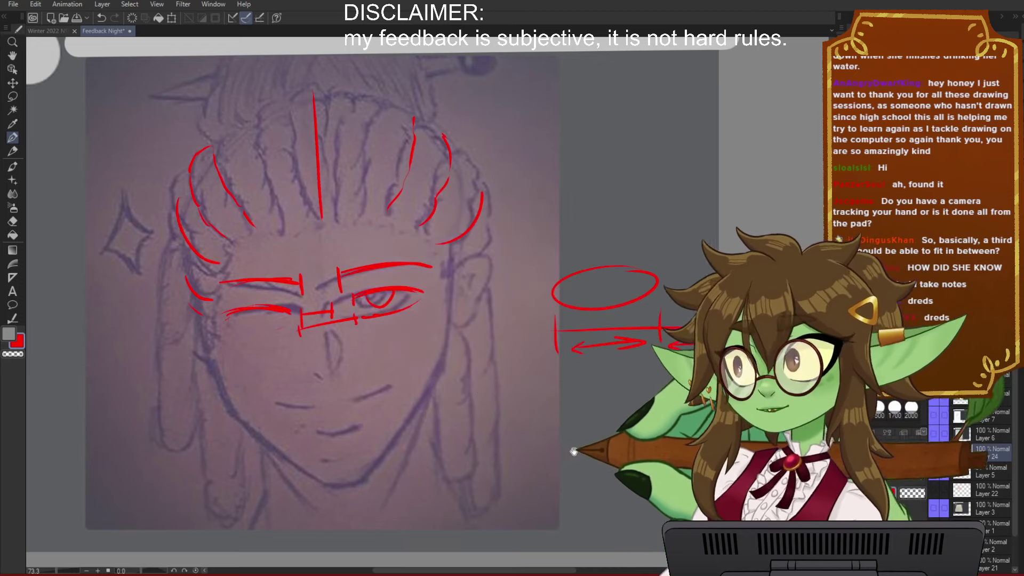
{"action": "left_click_drag", "start_coordinate": [571, 450], "coordinate": [563, 446]}
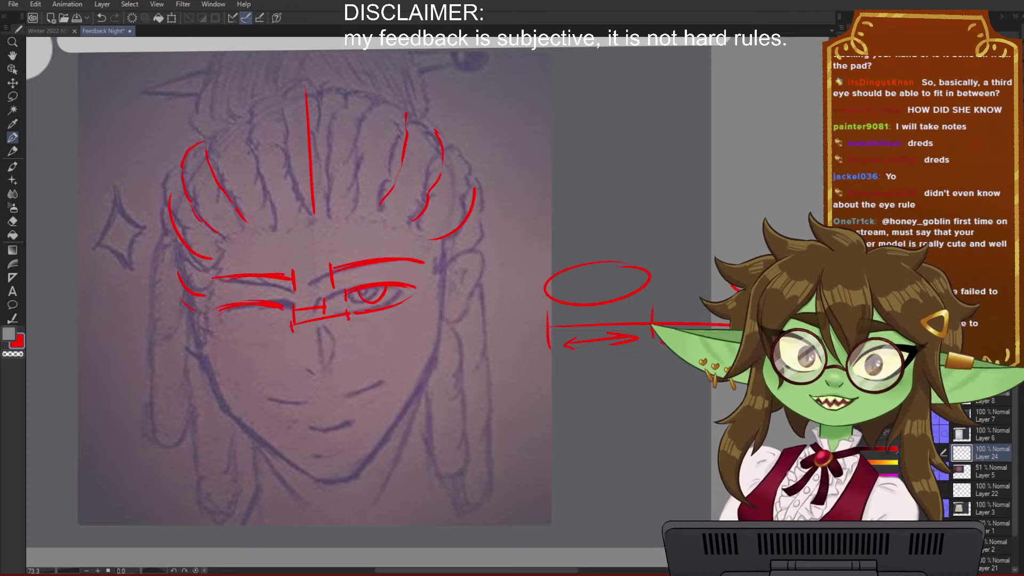
{"action": "scroll", "coordinate": [501, 280], "scroll_direction": "down", "scroll_amount": 4}
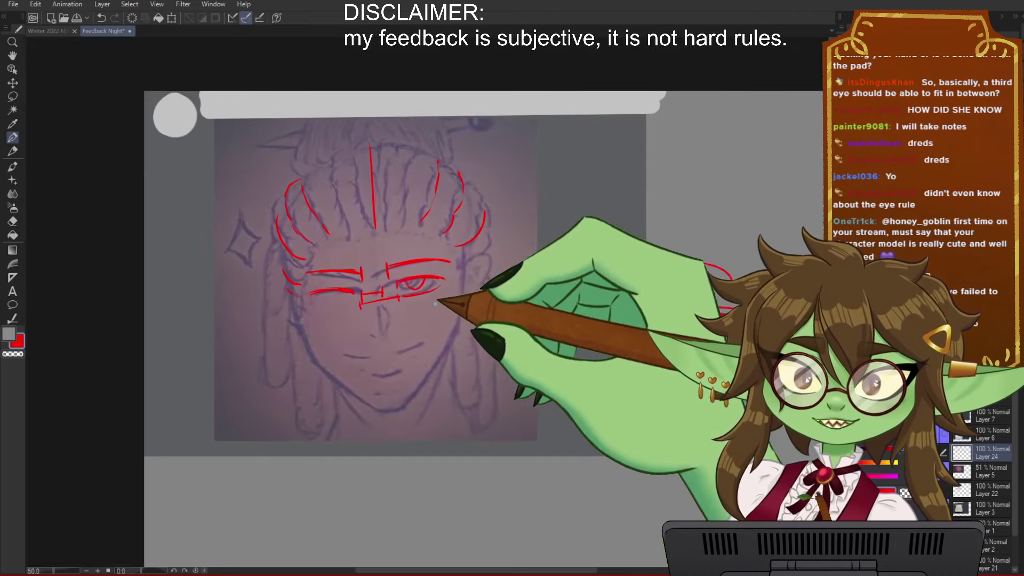
{"action": "scroll", "coordinate": [438, 300], "scroll_direction": "up", "scroll_amount": 1}
{"action": "left_click_drag", "start_coordinate": [483, 311], "coordinate": [414, 327]}
{"action": "scroll", "coordinate": [480, 306], "scroll_direction": "up", "scroll_amount": 1}
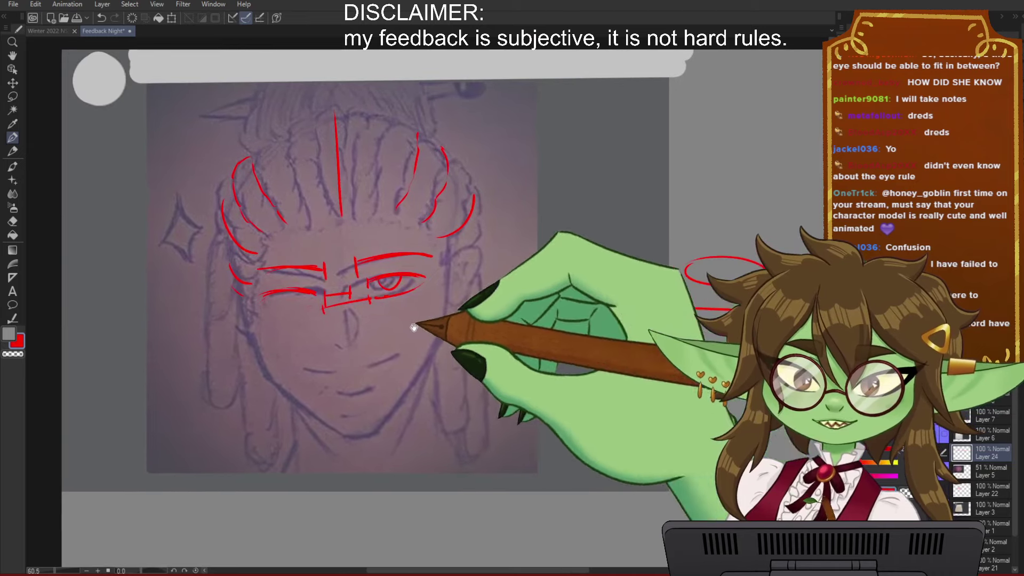
{"action": "scroll", "coordinate": [532, 309], "scroll_direction": "up", "scroll_amount": 1}
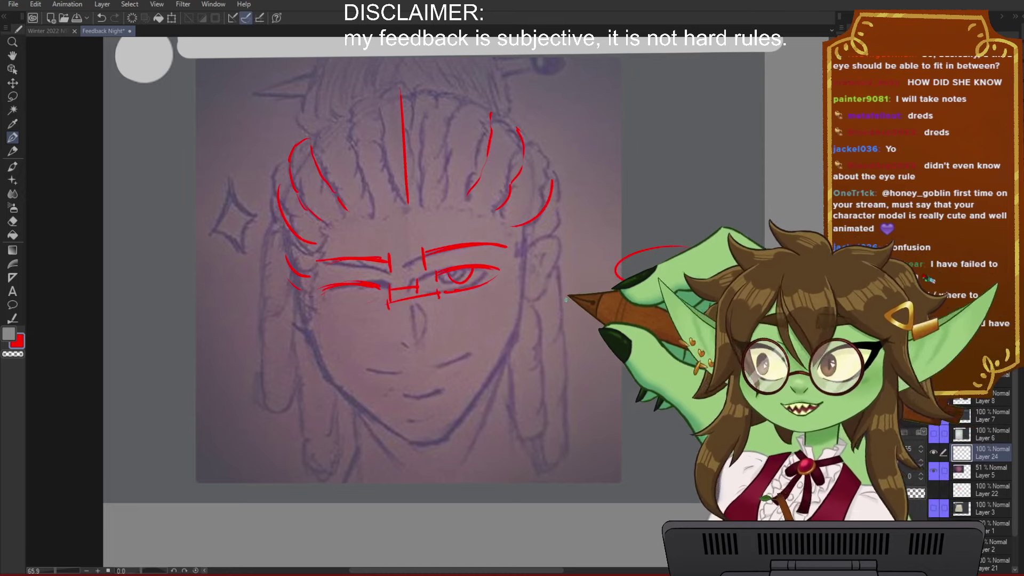
{"action": "left_click_drag", "start_coordinate": [666, 202], "coordinate": [629, 219]}
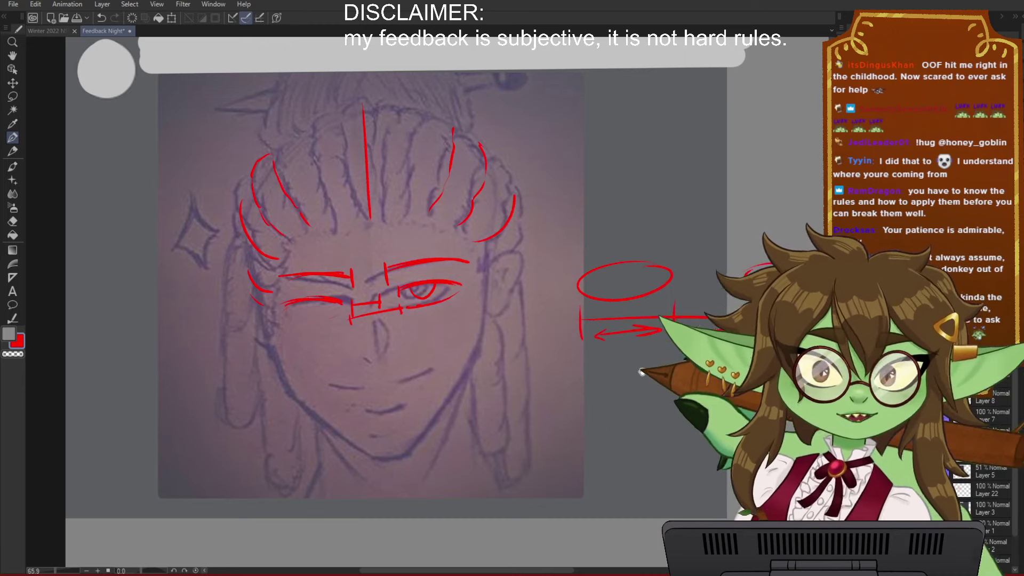
{"action": "left_click_drag", "start_coordinate": [625, 376], "coordinate": [587, 391]}
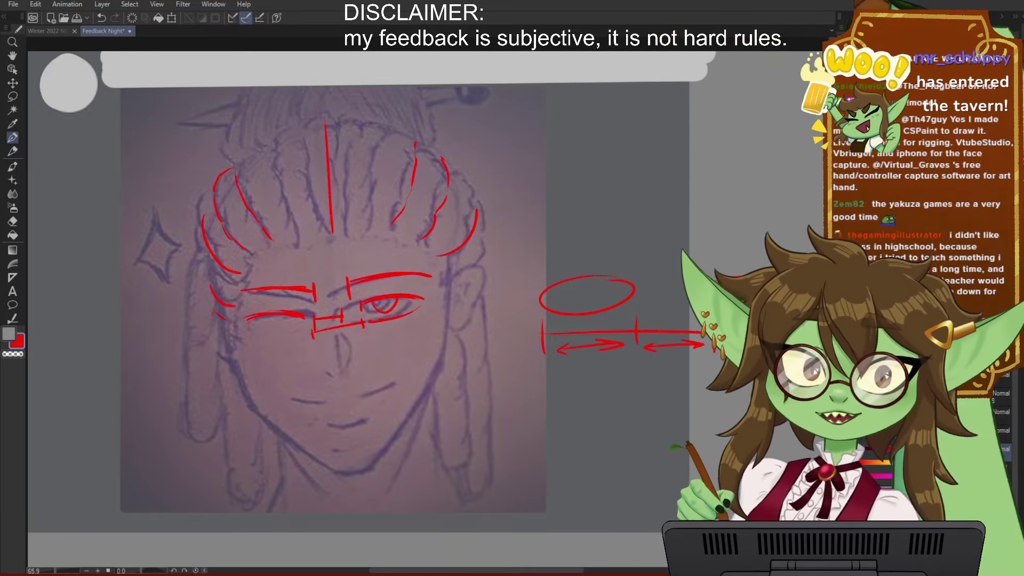
{"action": "key", "text": "h"}
{"action": "key", "text": "h"}
{"action": "key", "text": "h"}
{"action": "key", "text": "h"}
{"action": "key", "text": "v"}
{"action": "key", "text": "v"}
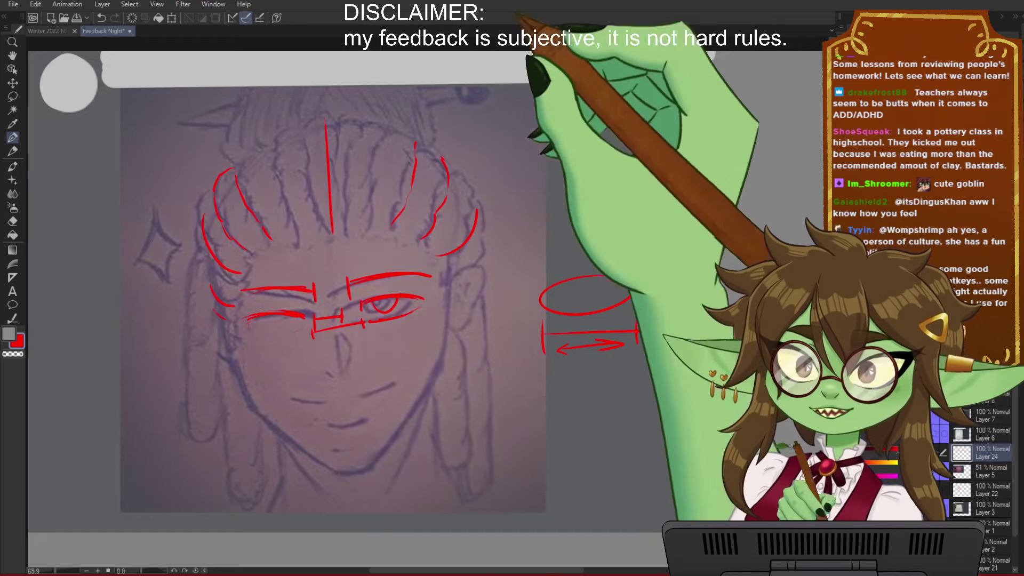
{"action": "scroll", "coordinate": [592, 333], "scroll_direction": "down", "scroll_amount": 3}
{"action": "scroll", "coordinate": [437, 346], "scroll_direction": "up", "scroll_amount": 2}
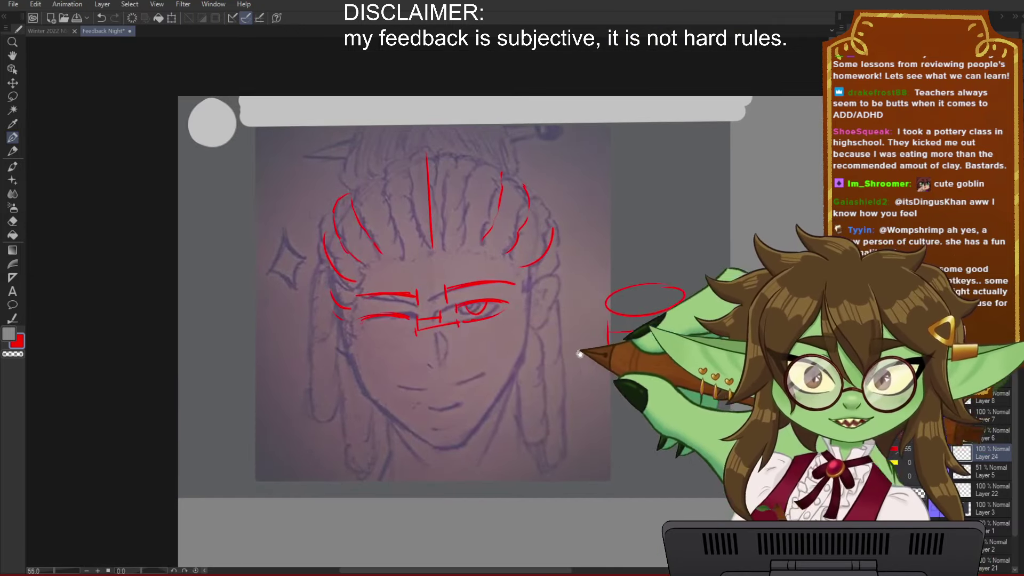
{"action": "left_click_drag", "start_coordinate": [584, 353], "coordinate": [524, 353]}
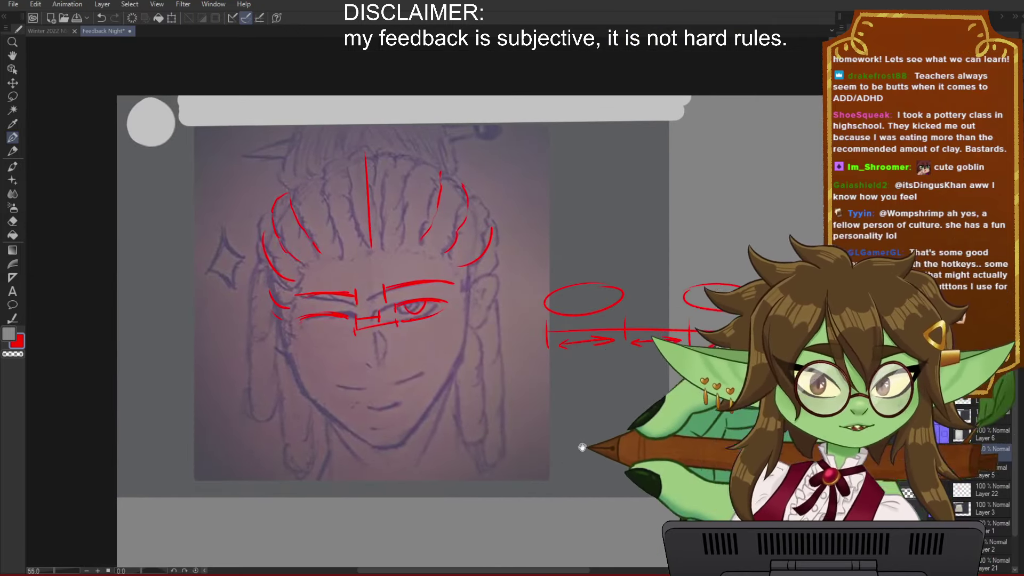
{"action": "left_click_drag", "start_coordinate": [582, 447], "coordinate": [548, 422]}
{"action": "mouse_move", "coordinate": [416, 357]}
{"action": "left_mouse_down"}
{"action": "mouse_move", "coordinate": [417, 419]}
{"action": "mouse_move", "coordinate": [428, 412]}
{"action": "left_mouse_up"}
{"action": "key", "text": "ctrl+z"}
{"action": "key", "text": "ctrl+z"}
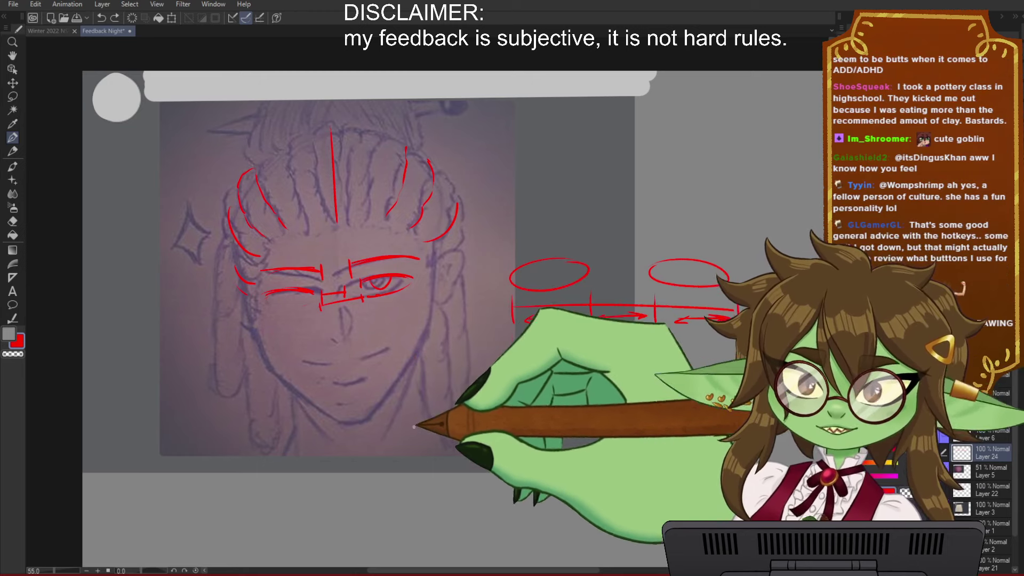
{"action": "left_click_drag", "start_coordinate": [519, 398], "coordinate": [504, 423]}
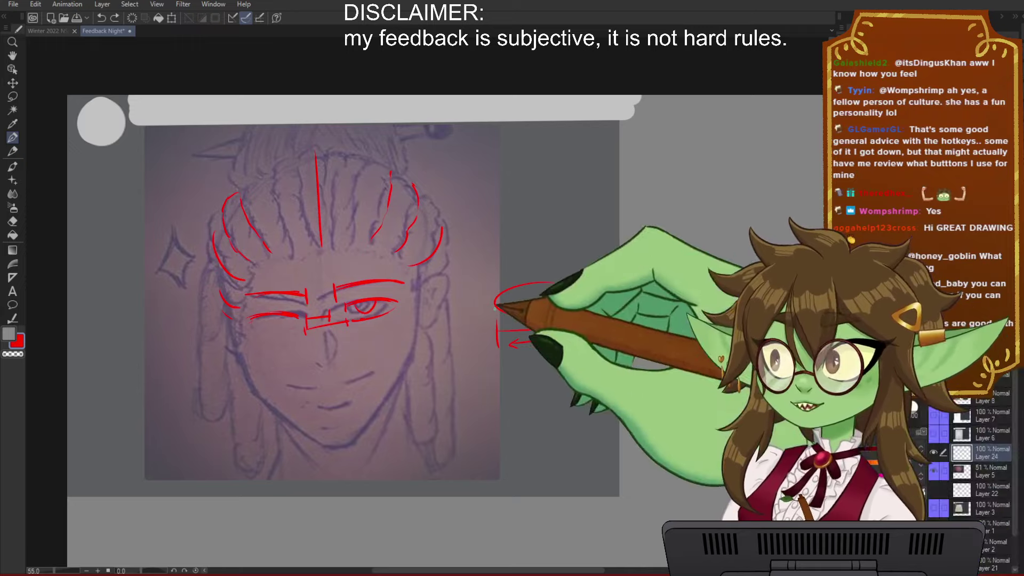
{"action": "left_click_drag", "start_coordinate": [514, 336], "coordinate": [527, 330]}
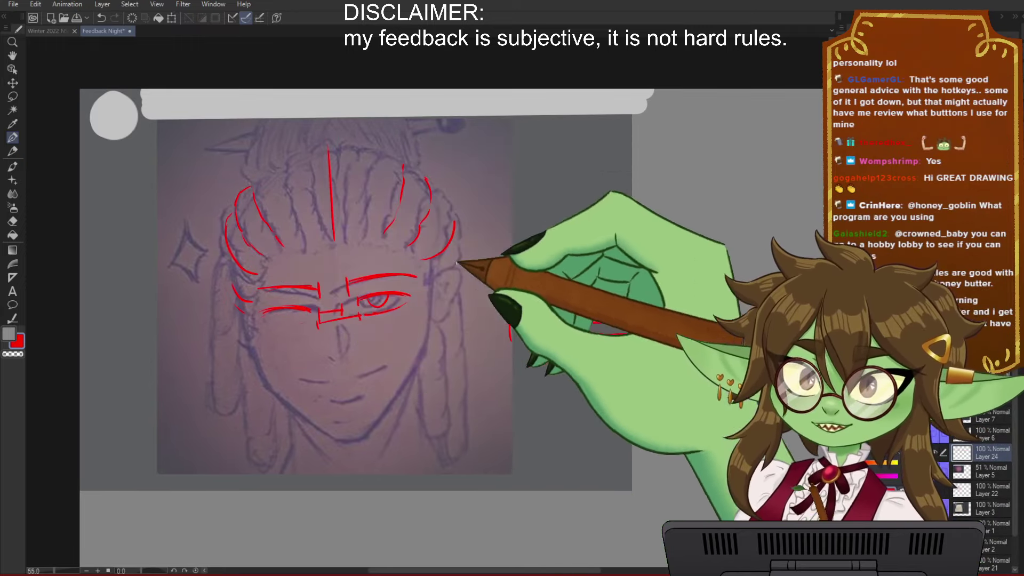
{"action": "left_click_drag", "start_coordinate": [388, 380], "coordinate": [376, 359]}
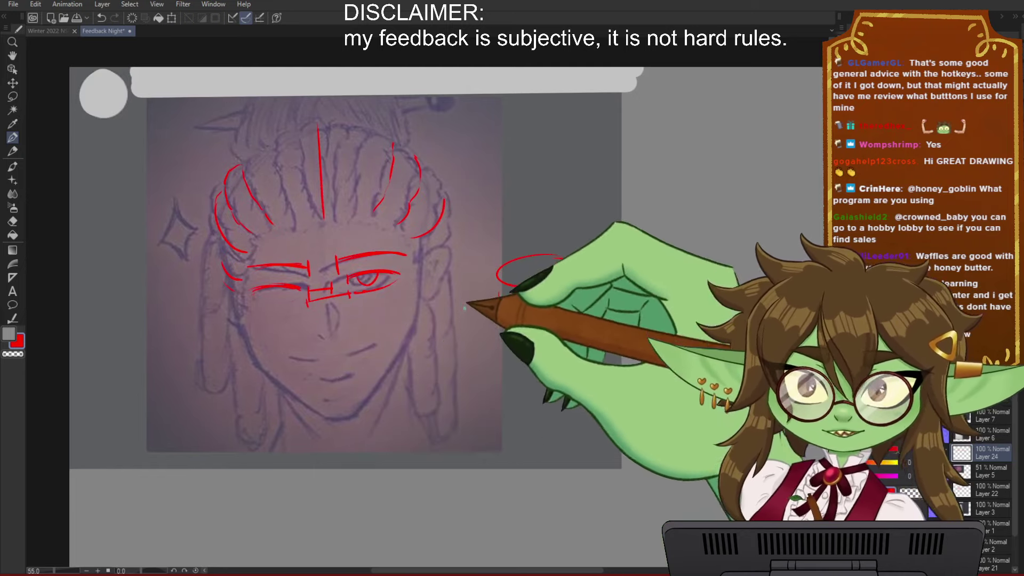
{"action": "left_click_drag", "start_coordinate": [472, 341], "coordinate": [480, 387]}
{"action": "left_click_drag", "start_coordinate": [443, 423], "coordinate": [430, 337]}
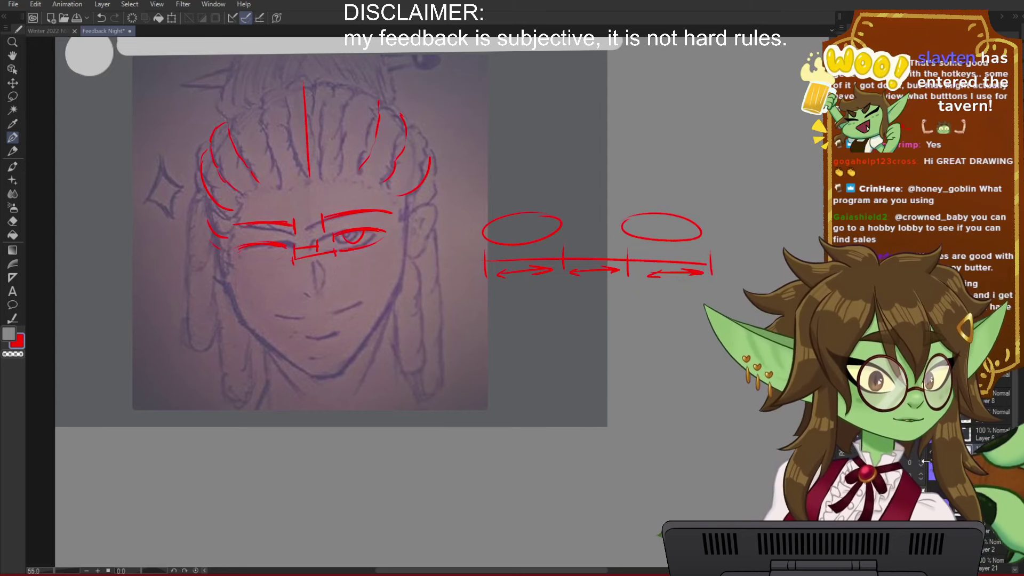
Step: Hide the portrait and its red annotations, and show the submitted ape sketch asking "how may I improve?"
{"action": "key", "text": "Delete"}
{"action": "key", "text": "Delete"}
{"action": "key", "text": "ctrl+v"}
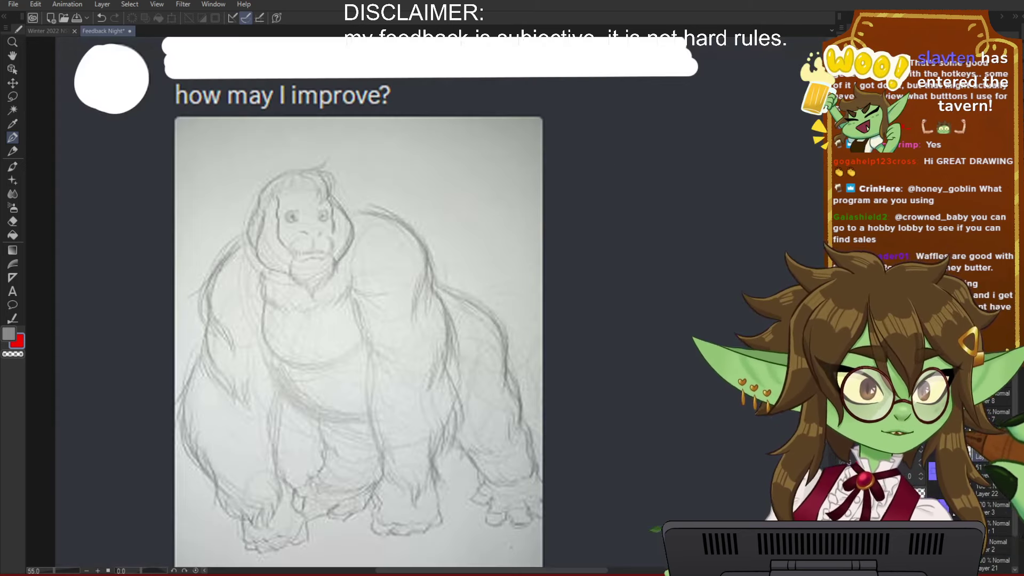
{"action": "scroll", "coordinate": [416, 333], "scroll_direction": "down", "scroll_amount": 3}
{"action": "left_click_drag", "start_coordinate": [504, 330], "coordinate": [475, 323]}
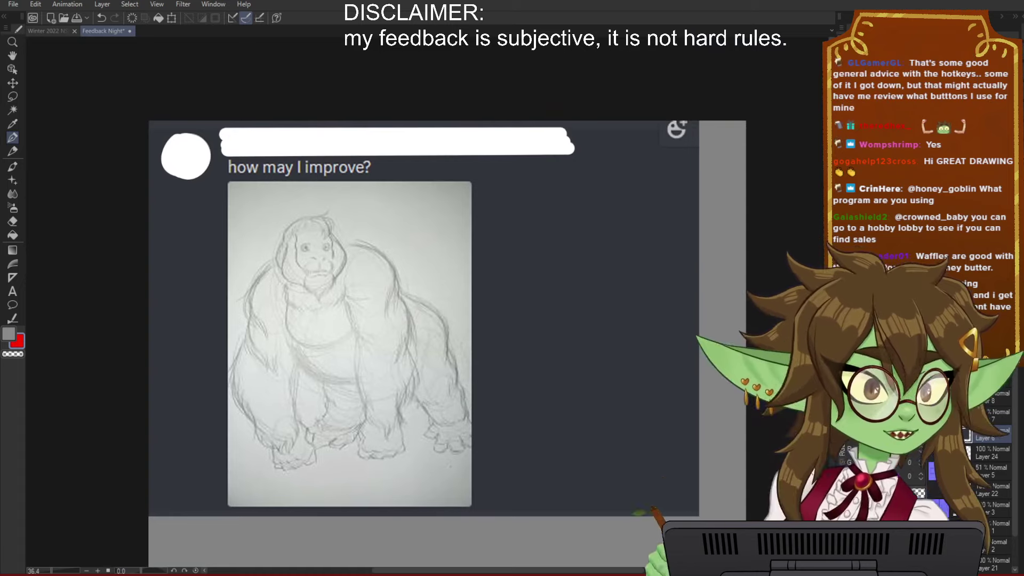
Step: Add a new annotation layer above the ape sketch and save the file
{"action": "key", "text": "ctrl+shift+n"}
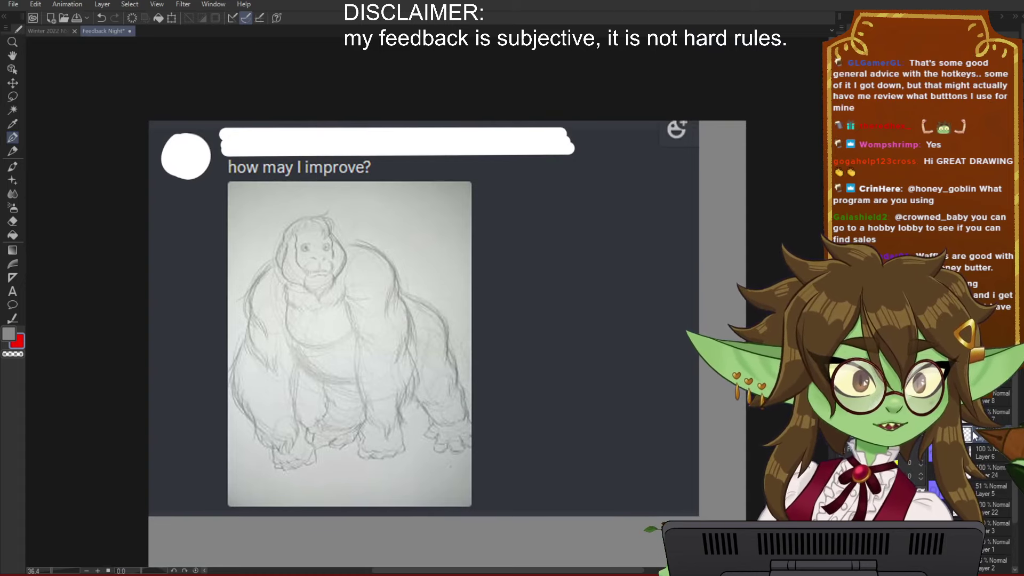
{"action": "scroll", "coordinate": [253, 352], "scroll_direction": "up", "scroll_amount": 2}
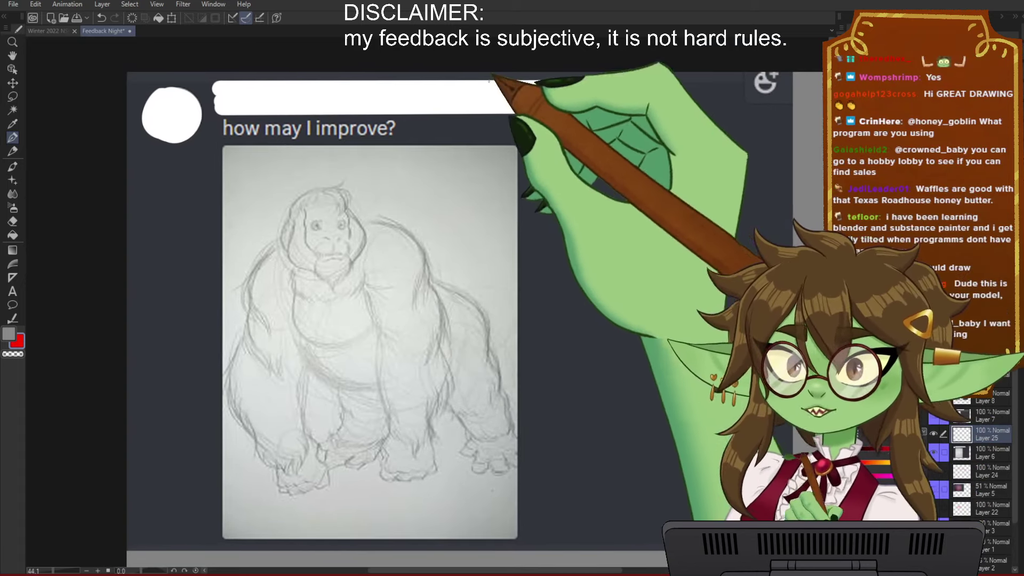
{"action": "left_click_drag", "start_coordinate": [522, 178], "coordinate": [491, 183]}
{"action": "key", "text": "ctrl+s"}
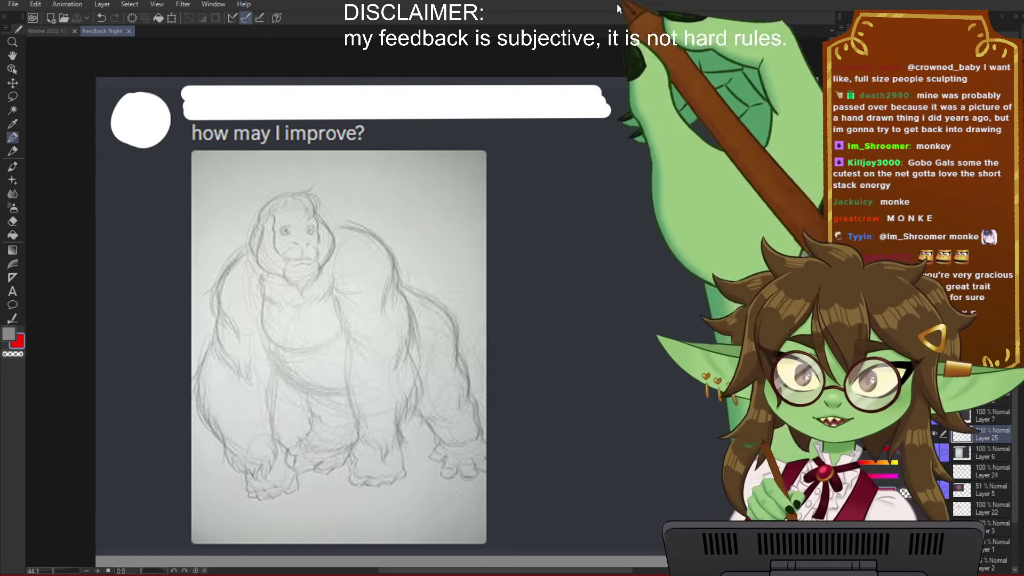
Step: Circle the question "how may I improve?" above the ape sketch in red
{"action": "scroll", "coordinate": [592, 284], "scroll_direction": "down", "scroll_amount": 2}
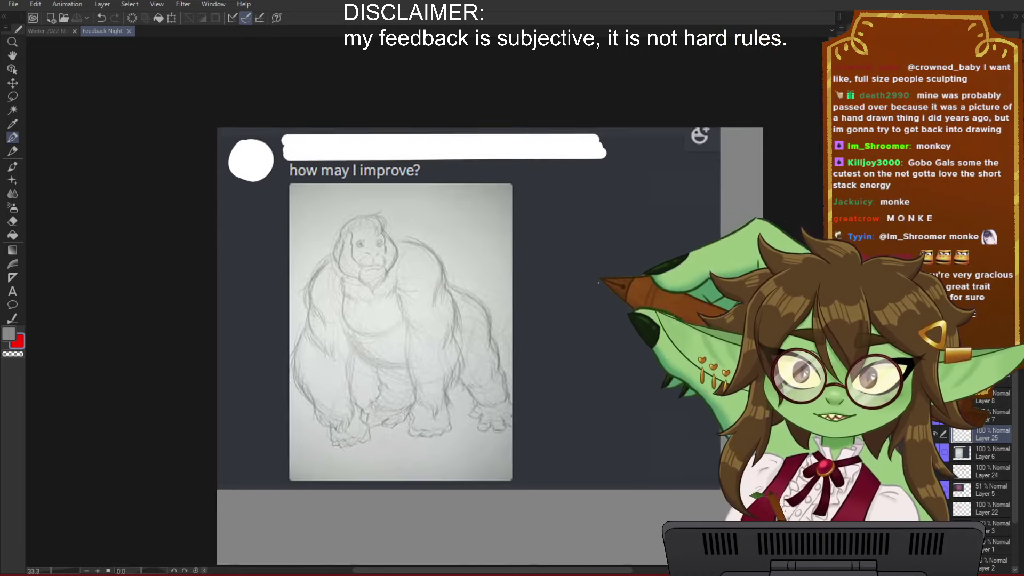
{"action": "mouse_move", "coordinate": [431, 167]}
{"action": "left_mouse_down"}
{"action": "mouse_move", "coordinate": [291, 166]}
{"action": "mouse_move", "coordinate": [433, 170]}
{"action": "left_mouse_up"}
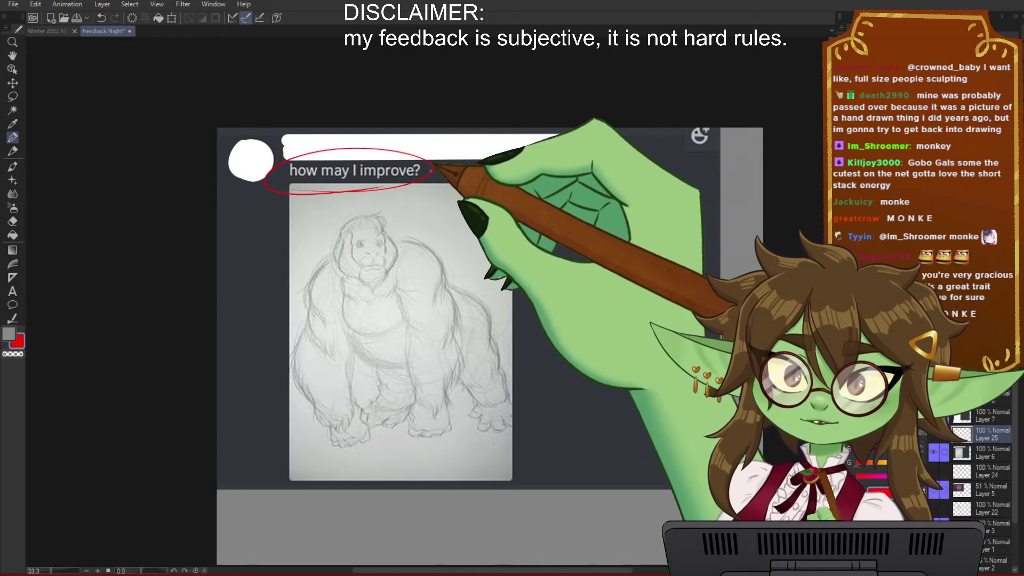
{"action": "scroll", "coordinate": [414, 140], "scroll_direction": "down", "scroll_amount": 2}
{"action": "scroll", "coordinate": [404, 222], "scroll_direction": "up", "scroll_amount": 3}
{"action": "scroll", "coordinate": [336, 259], "scroll_direction": "down", "scroll_amount": 1}
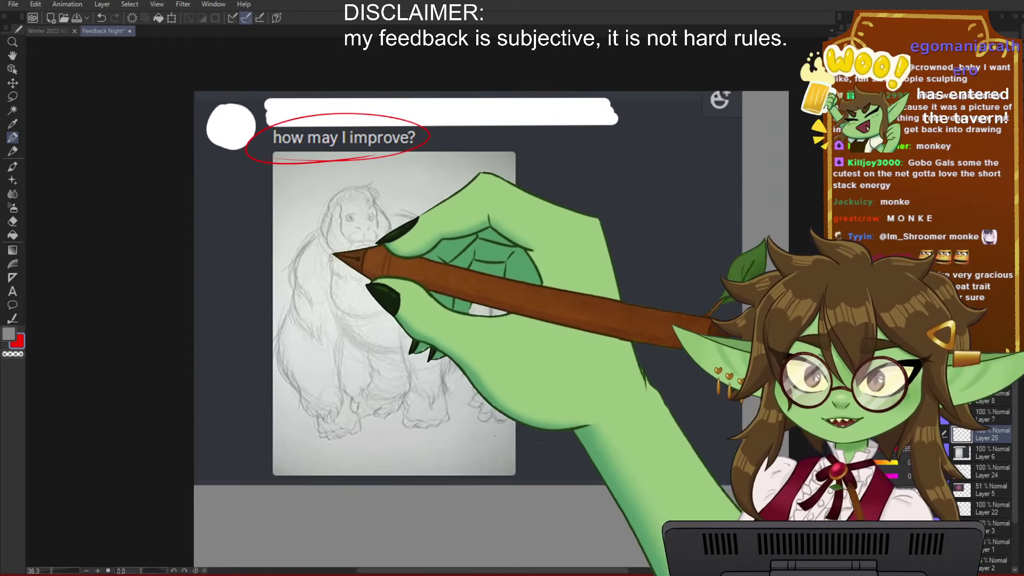
{"action": "scroll", "coordinate": [559, 248], "scroll_direction": "up", "scroll_amount": 1}
{"action": "scroll", "coordinate": [560, 248], "scroll_direction": "up", "scroll_amount": 1}
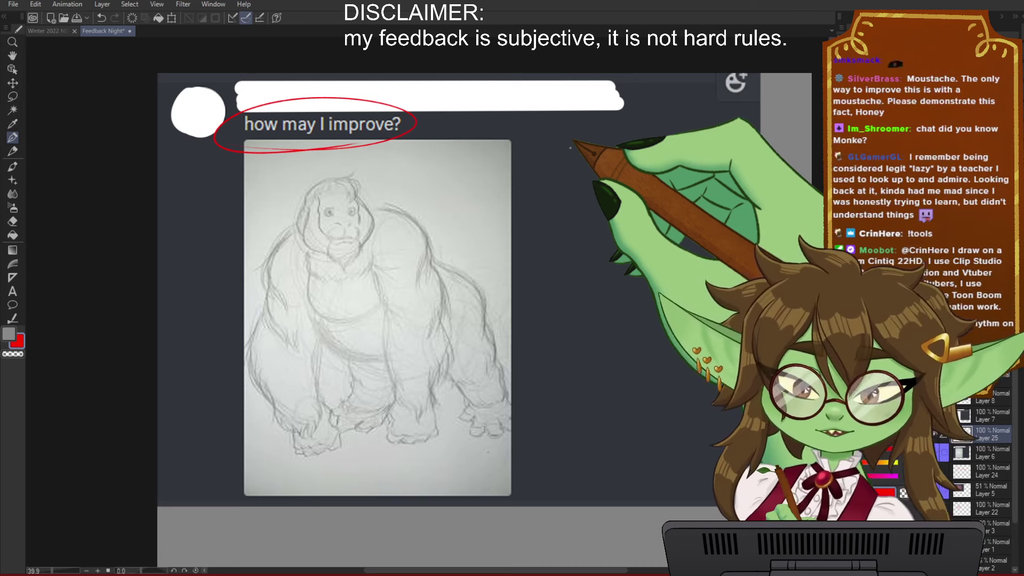
{"action": "left_click_drag", "start_coordinate": [562, 153], "coordinate": [548, 158]}
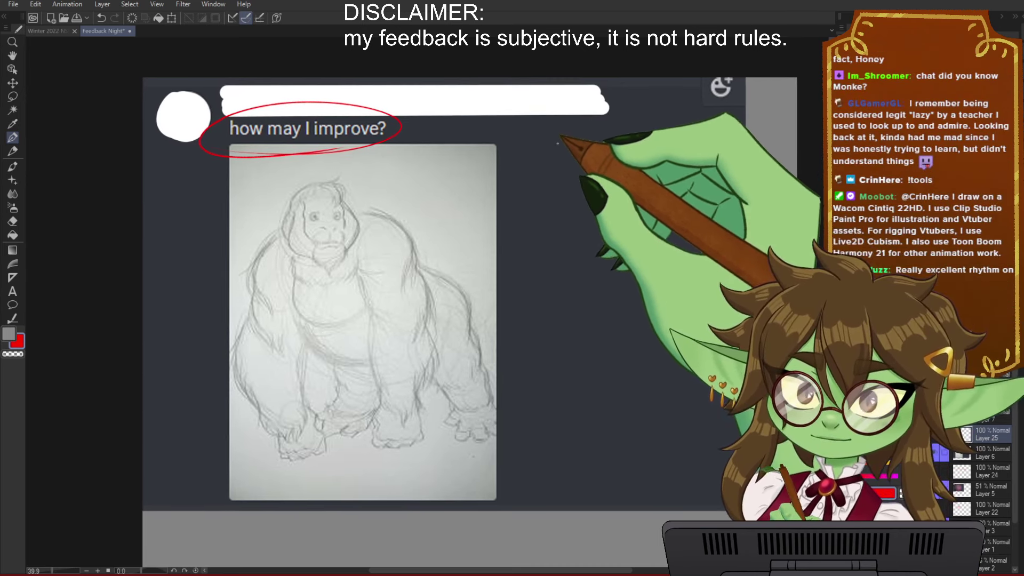
{"action": "left_click_drag", "start_coordinate": [569, 185], "coordinate": [554, 192]}
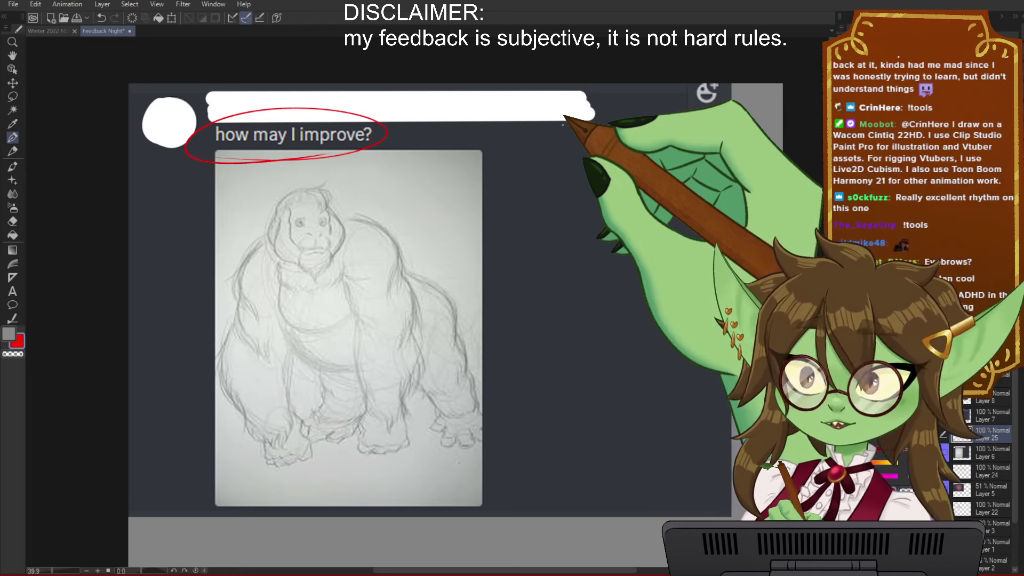
Step: Draw a red centerline down the ape's face from forehead to nose, curving outward over the muzzle to the chin
{"action": "scroll", "coordinate": [290, 205], "scroll_direction": "up", "scroll_amount": 4}
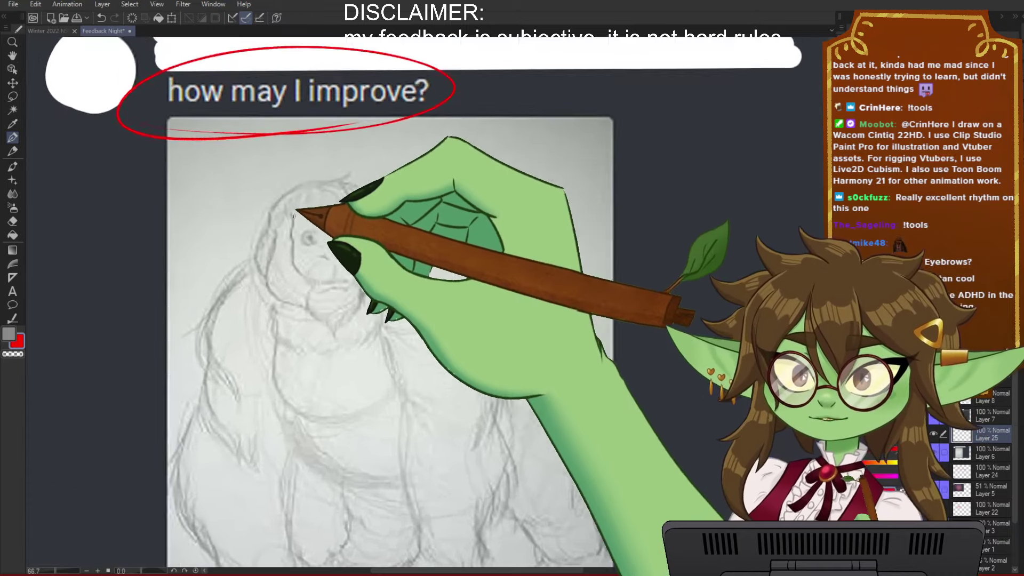
{"action": "left_click_drag", "start_coordinate": [392, 249], "coordinate": [385, 249]}
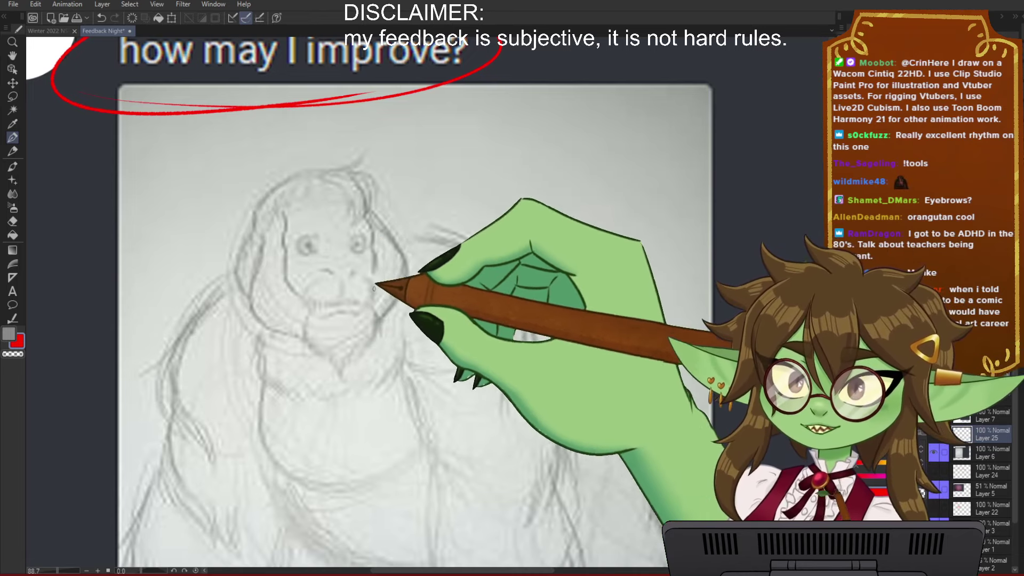
{"action": "left_click_drag", "start_coordinate": [327, 181], "coordinate": [341, 341]}
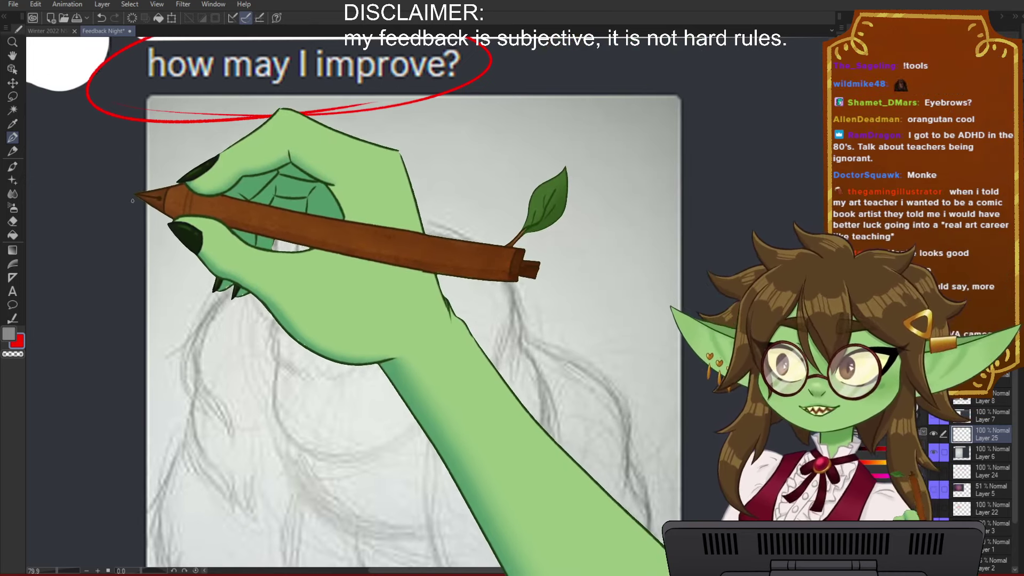
{"action": "left_click_drag", "start_coordinate": [332, 182], "coordinate": [348, 262]}
{"action": "left_click_drag", "start_coordinate": [347, 264], "coordinate": [347, 328]}
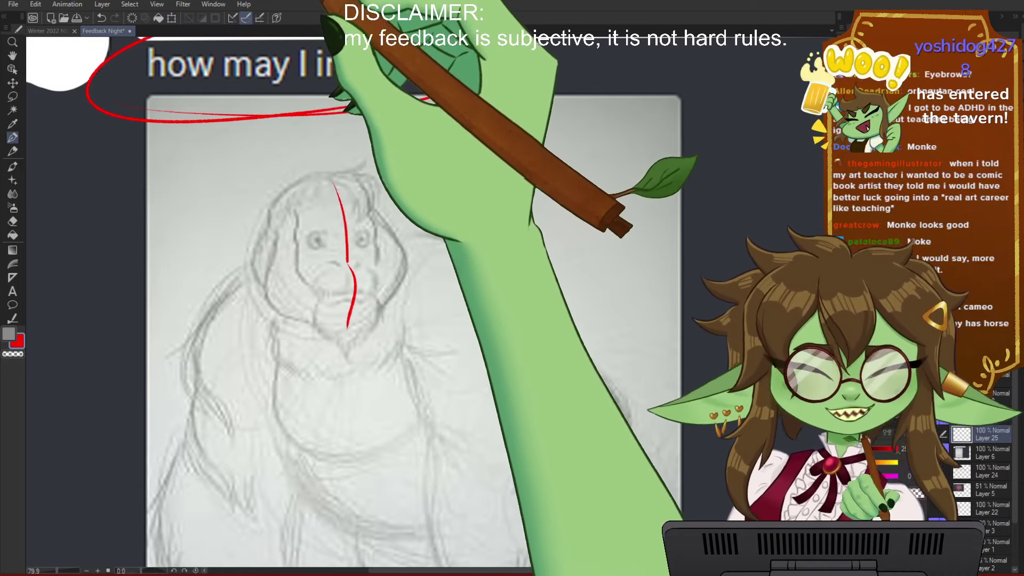
Step: Draw two long red curves, one from the chin and one from the face, sweeping down the belly to the hind leg
{"action": "scroll", "coordinate": [173, 280], "scroll_direction": "down", "scroll_amount": 3}
{"action": "left_click_drag", "start_coordinate": [318, 406], "coordinate": [337, 379]}
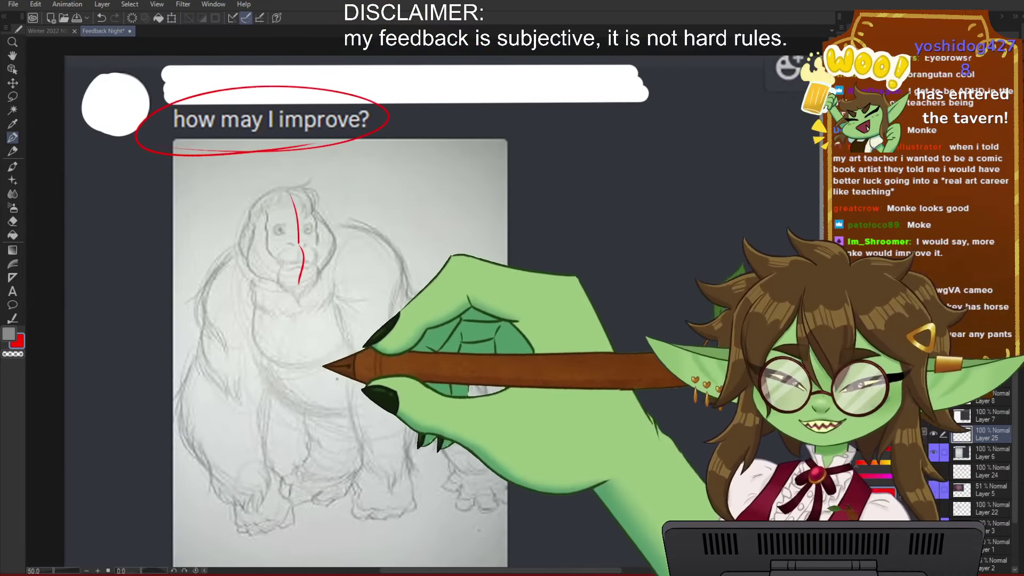
{"action": "left_click_drag", "start_coordinate": [385, 403], "coordinate": [359, 407]}
{"action": "left_click_drag", "start_coordinate": [479, 415], "coordinate": [469, 411]}
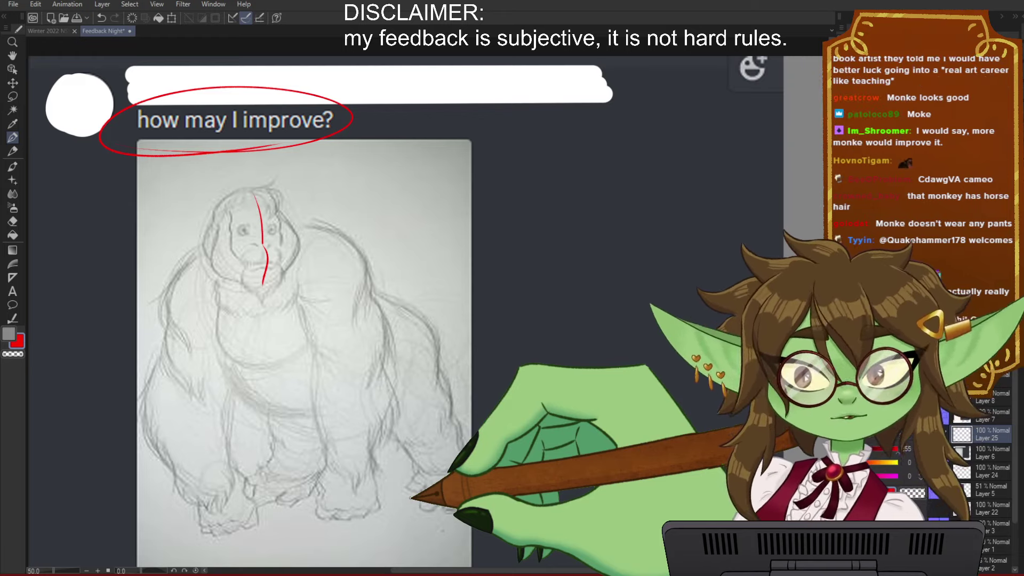
{"action": "mouse_move", "coordinate": [261, 274]}
{"action": "left_mouse_down"}
{"action": "mouse_move", "coordinate": [259, 307]}
{"action": "mouse_move", "coordinate": [391, 408]}
{"action": "left_mouse_up"}
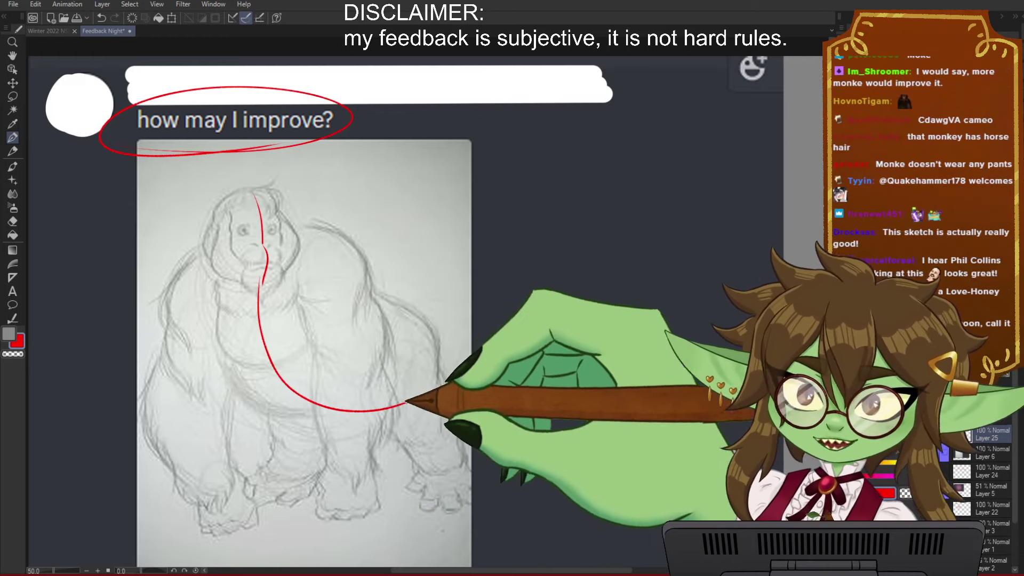
{"action": "left_click_drag", "start_coordinate": [261, 230], "coordinate": [408, 404]}
Step: Draw a second red loop around the question "how may I improve?" to emphasize it
{"action": "mouse_move", "coordinate": [557, 421]}
{"action": "left_mouse_down"}
{"action": "mouse_move", "coordinate": [529, 418]}
{"action": "mouse_move", "coordinate": [552, 413]}
{"action": "left_mouse_up"}
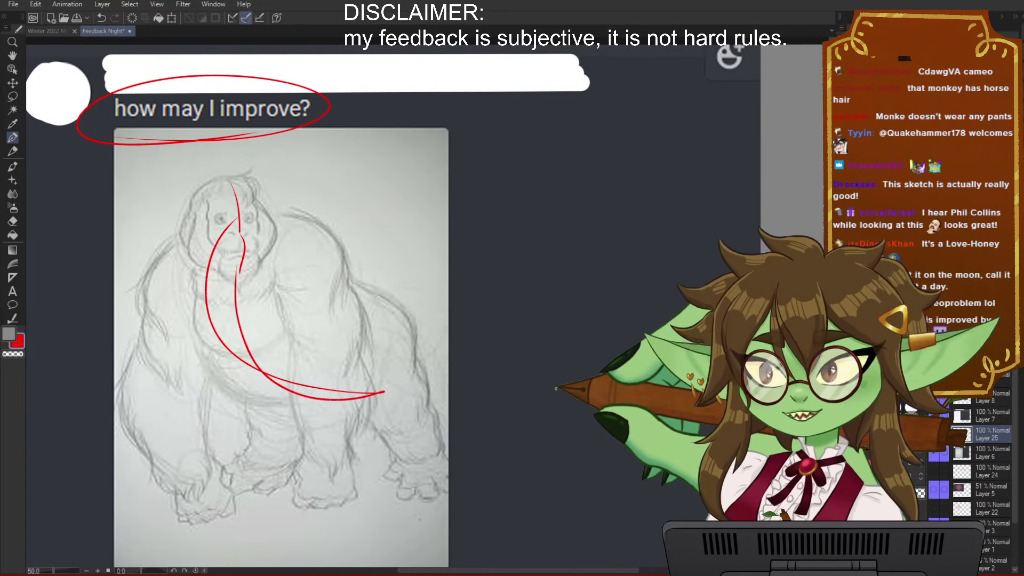
{"action": "left_click_drag", "start_coordinate": [532, 354], "coordinate": [527, 353]}
{"action": "mouse_move", "coordinate": [515, 404]}
{"action": "left_mouse_down"}
{"action": "mouse_move", "coordinate": [529, 400]}
{"action": "mouse_move", "coordinate": [520, 413]}
{"action": "mouse_move", "coordinate": [526, 392]}
{"action": "left_mouse_up"}
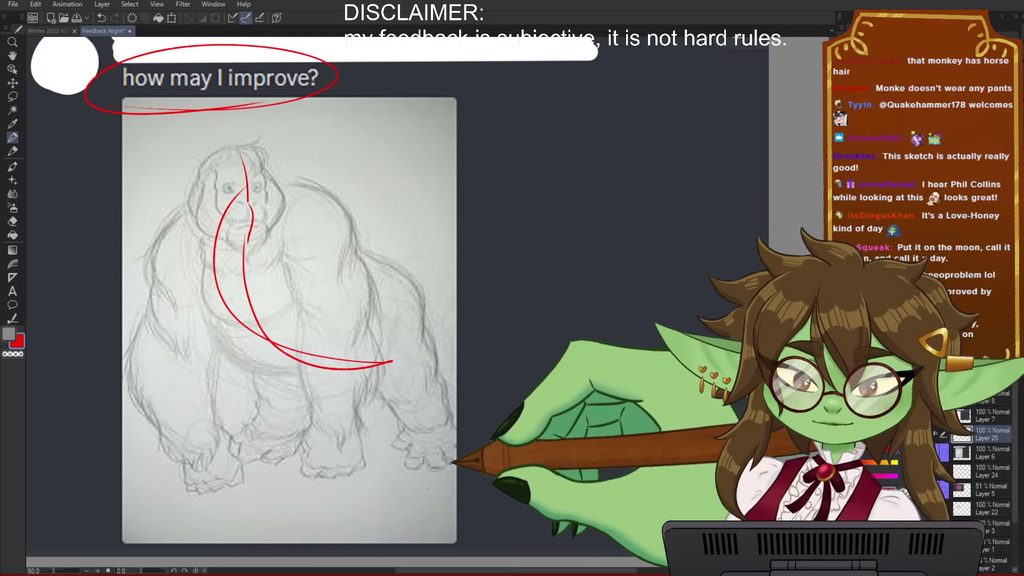
{"action": "mouse_move", "coordinate": [530, 397]}
{"action": "left_mouse_down"}
{"action": "mouse_move", "coordinate": [533, 371]}
{"action": "mouse_move", "coordinate": [530, 418]}
{"action": "mouse_move", "coordinate": [531, 386]}
{"action": "mouse_move", "coordinate": [517, 374]}
{"action": "left_mouse_up"}
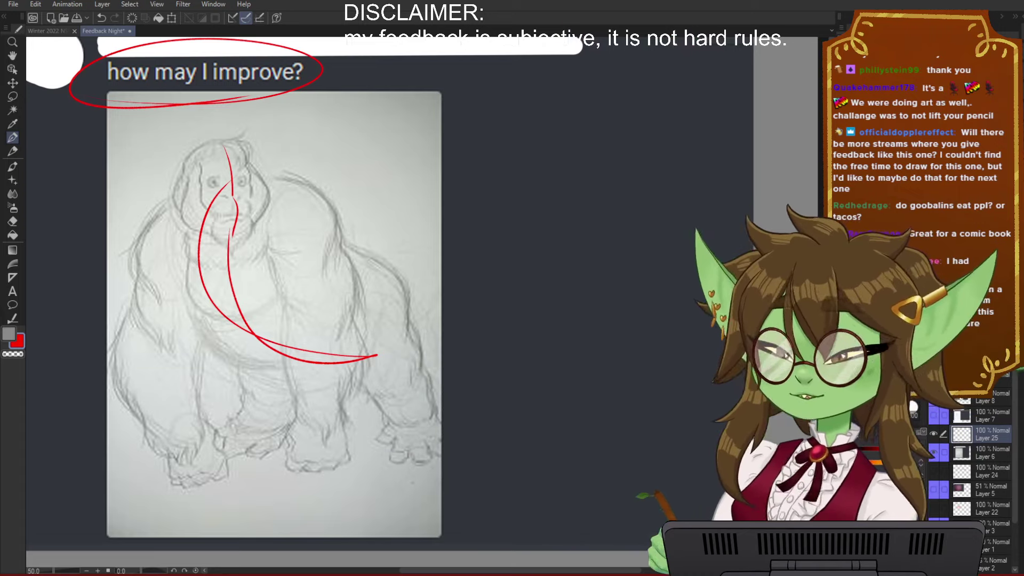
{"action": "scroll", "coordinate": [656, 404], "scroll_direction": "down", "scroll_amount": 1}
{"action": "scroll", "coordinate": [483, 208], "scroll_direction": "up", "scroll_amount": 3}
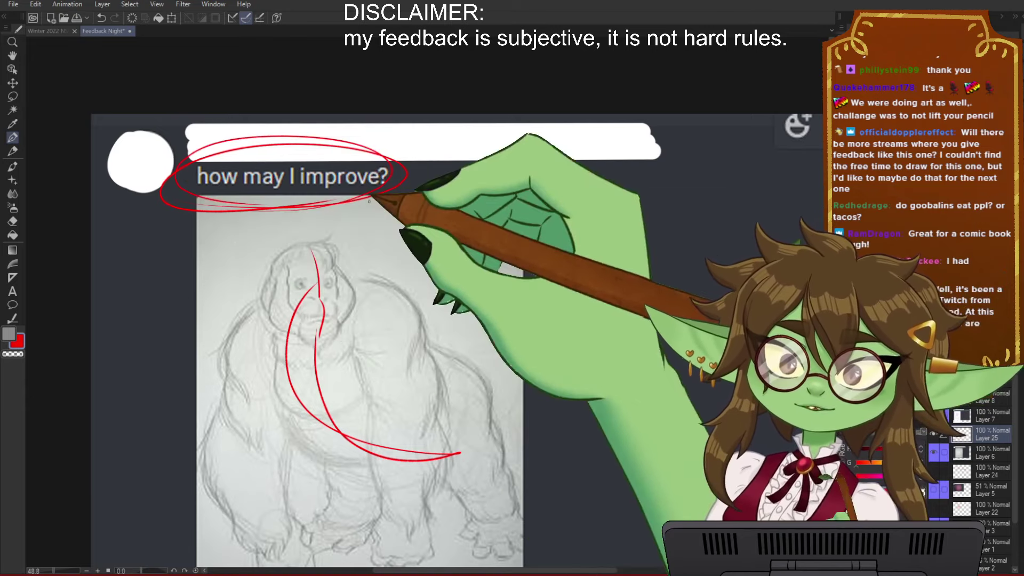
{"action": "scroll", "coordinate": [375, 196], "scroll_direction": "down", "scroll_amount": 1}
{"action": "left_click_drag", "start_coordinate": [484, 307], "coordinate": [473, 281]}
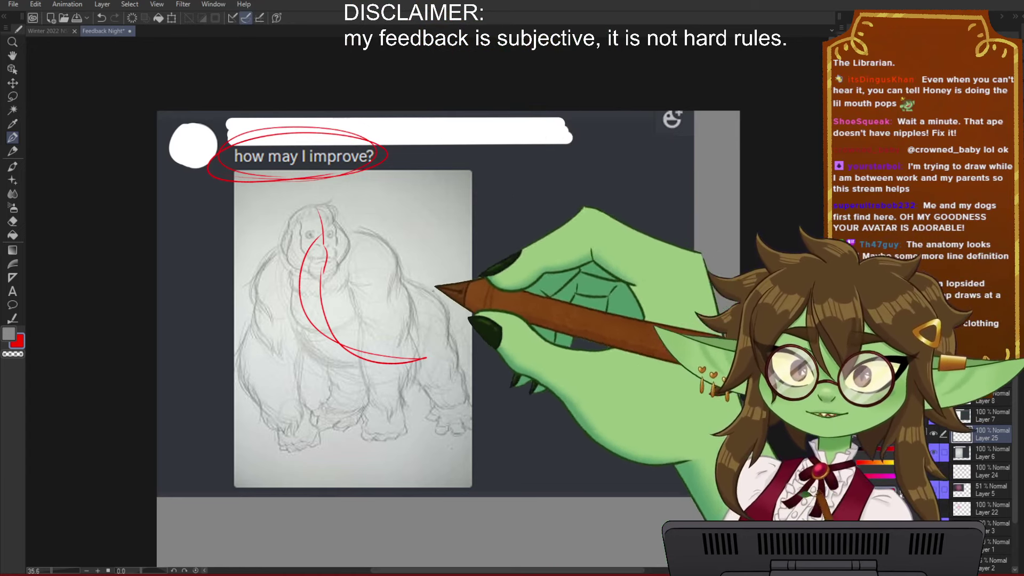
{"action": "scroll", "coordinate": [433, 291], "scroll_direction": "down", "scroll_amount": 1}
{"action": "left_click_drag", "start_coordinate": [506, 287], "coordinate": [458, 297]}
{"action": "scroll", "coordinate": [441, 294], "scroll_direction": "up", "scroll_amount": 2}
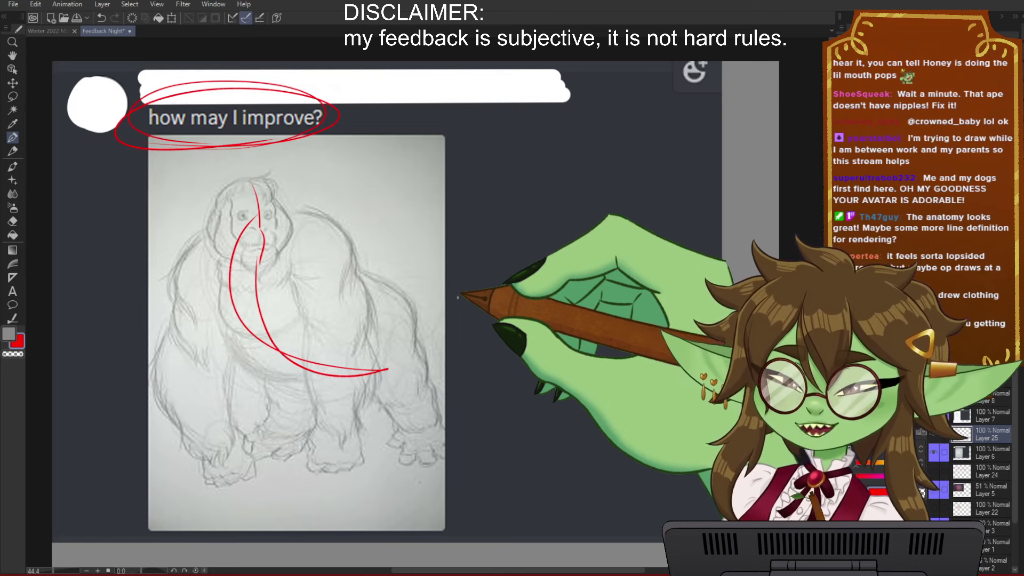
{"action": "scroll", "coordinate": [939, 429], "scroll_direction": "down", "scroll_amount": 1}
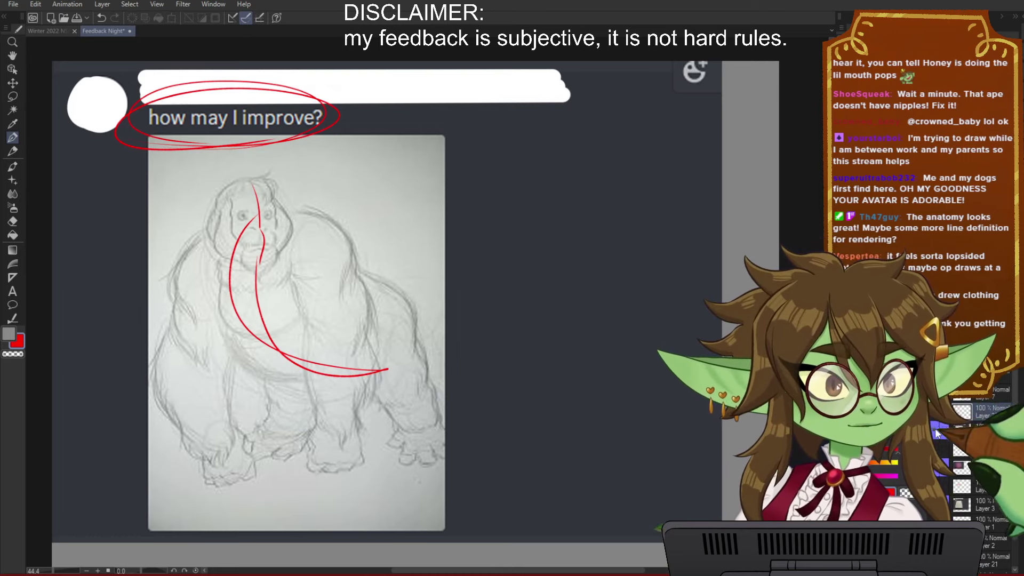
Step: Hide the ape submission and its red annotations to bring up the next submission, the line art of the long-eared character with glasses
{"action": "left_click", "coordinate": [936, 430]}
{"action": "left_click", "coordinate": [936, 393]}
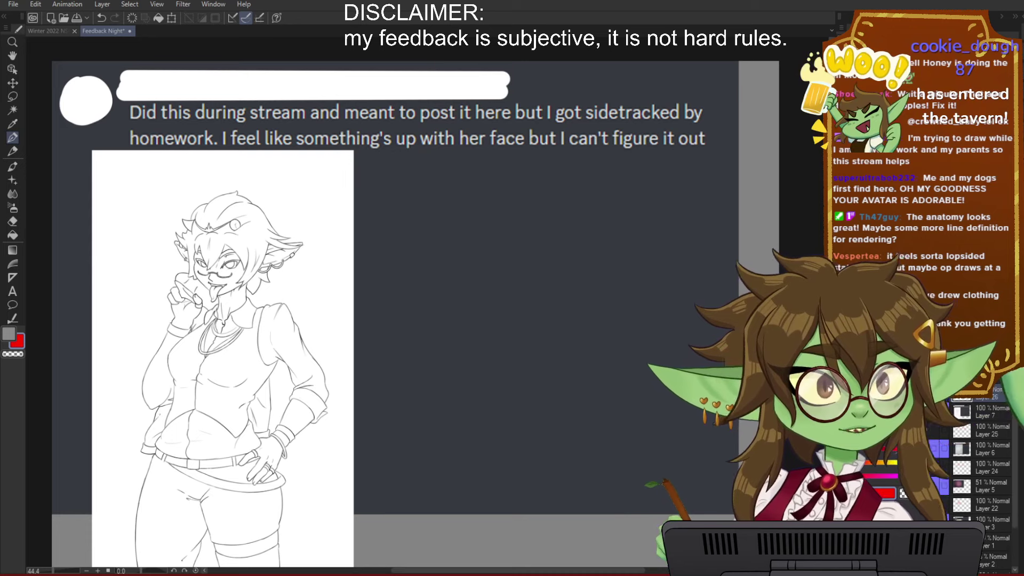
{"action": "left_click_drag", "start_coordinate": [372, 393], "coordinate": [394, 416]}
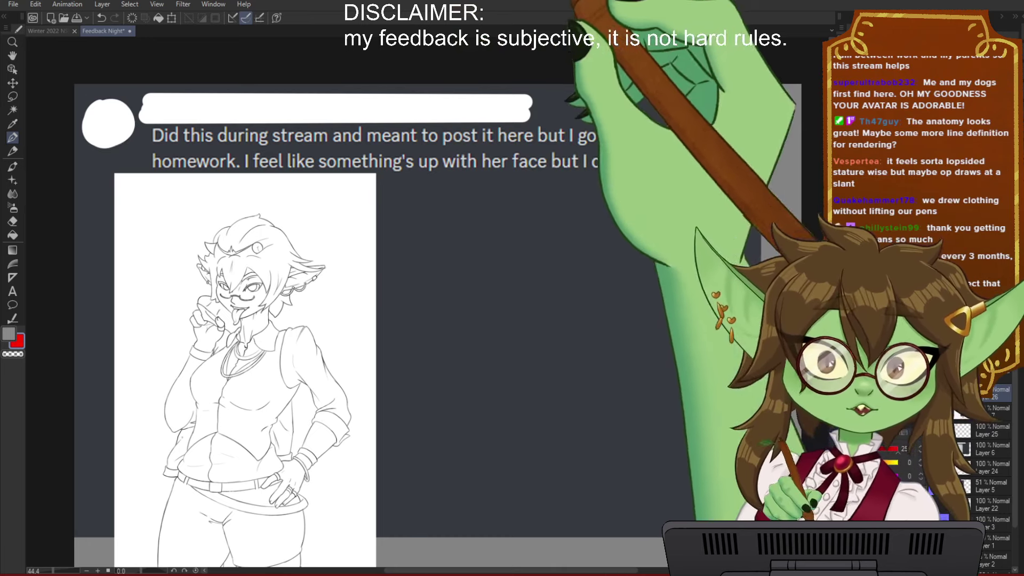
Step: Examine the character line art from full figure to close-up, checking the face against the poster's comment about it
{"action": "scroll", "coordinate": [697, 240], "scroll_direction": "down", "scroll_amount": 1}
{"action": "scroll", "coordinate": [600, 240], "scroll_direction": "up", "scroll_amount": 1}
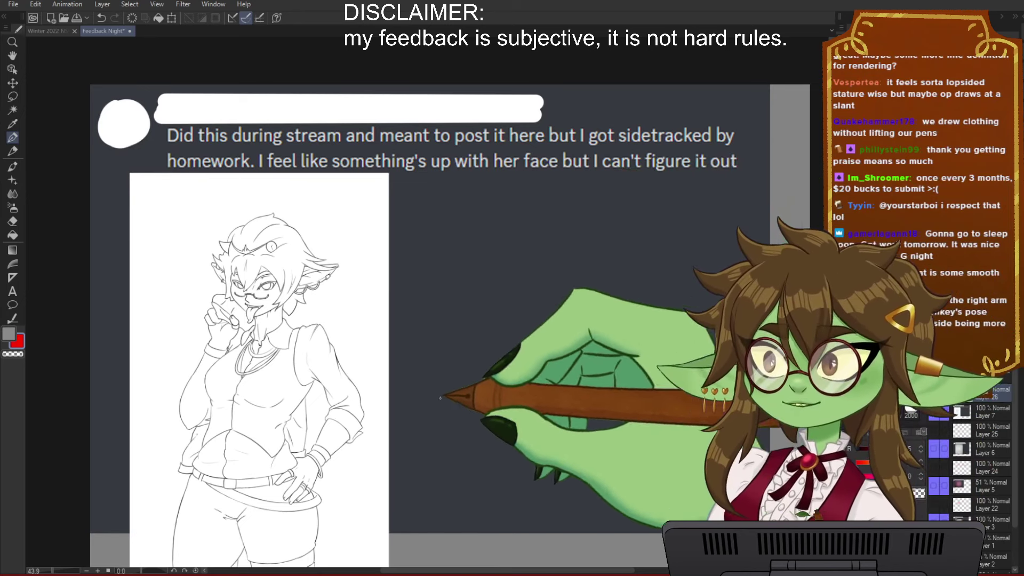
{"action": "left_click_drag", "start_coordinate": [408, 418], "coordinate": [416, 400]}
{"action": "scroll", "coordinate": [413, 379], "scroll_direction": "up", "scroll_amount": 1}
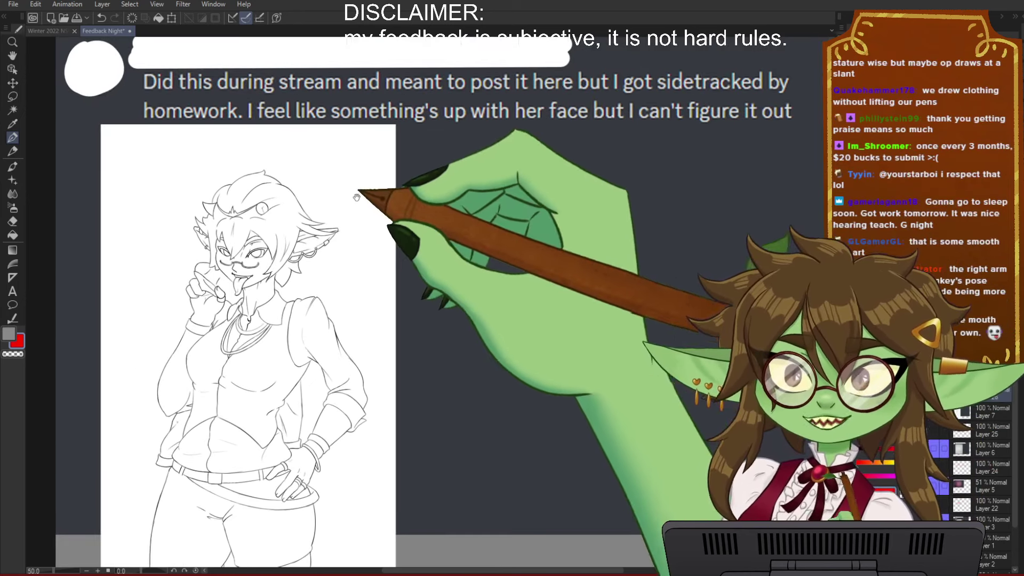
{"action": "left_click_drag", "start_coordinate": [359, 190], "coordinate": [343, 260]}
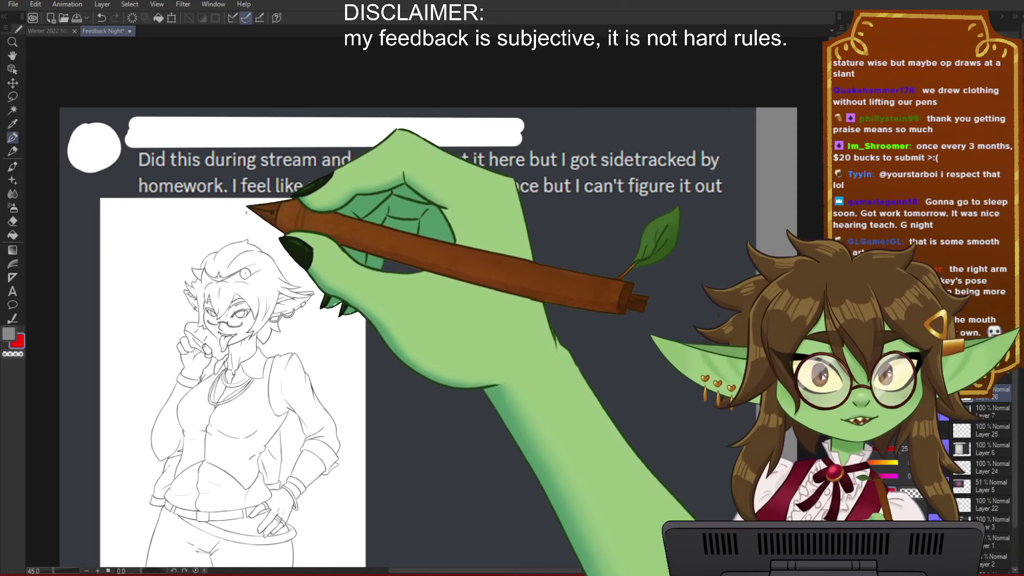
{"action": "scroll", "coordinate": [425, 259], "scroll_direction": "down", "scroll_amount": 1}
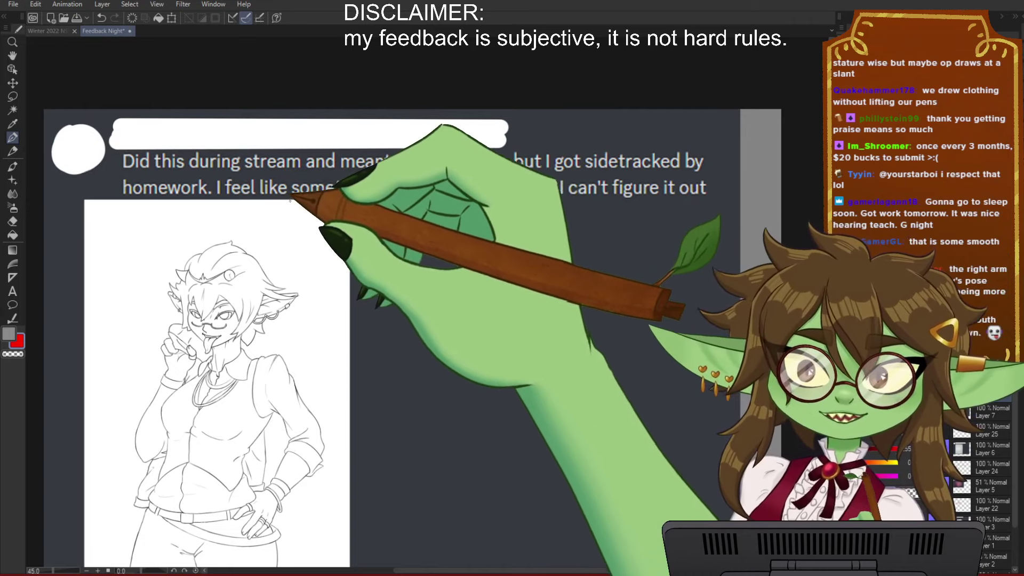
{"action": "scroll", "coordinate": [662, 208], "scroll_direction": "down", "scroll_amount": 2}
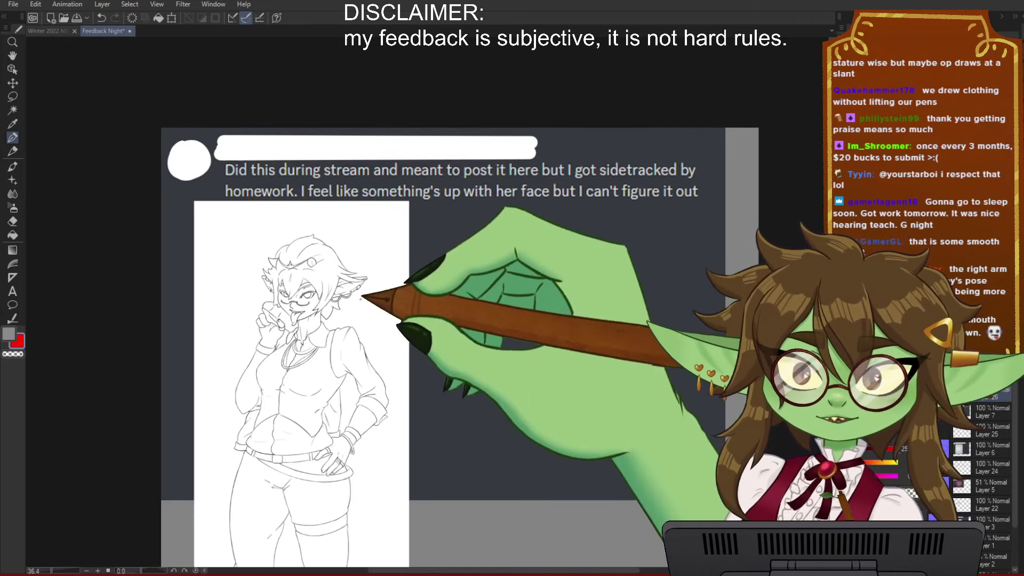
{"action": "scroll", "coordinate": [331, 427], "scroll_direction": "up", "scroll_amount": 3}
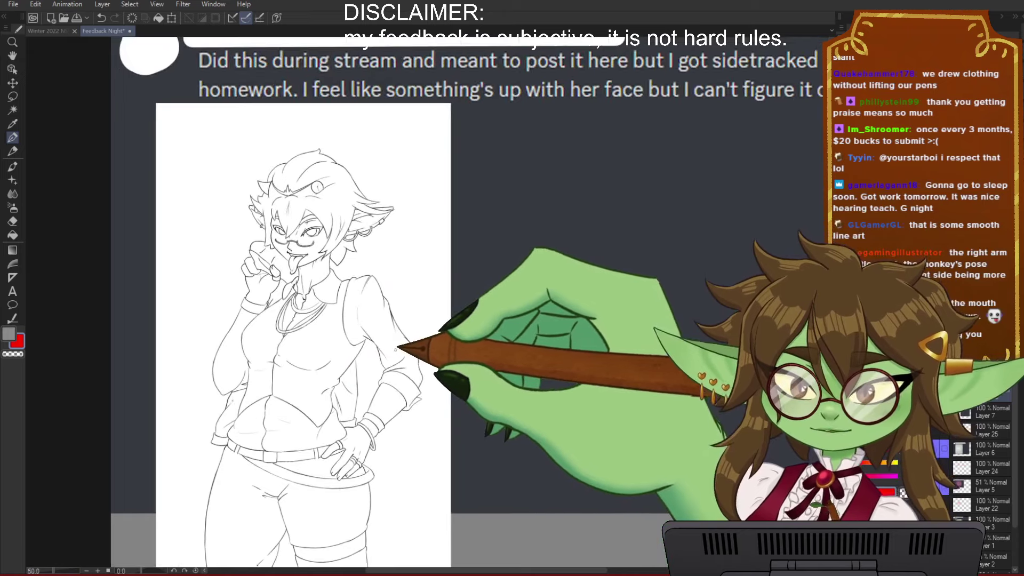
{"action": "scroll", "coordinate": [396, 349], "scroll_direction": "down", "scroll_amount": 1}
{"action": "scroll", "coordinate": [320, 213], "scroll_direction": "up", "scroll_amount": 3}
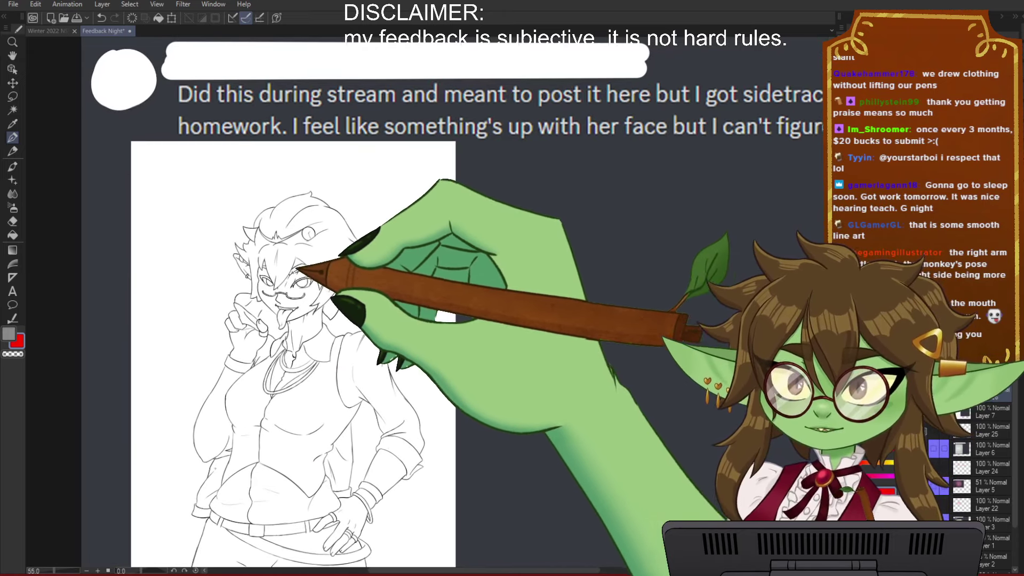
{"action": "scroll", "coordinate": [299, 269], "scroll_direction": "down", "scroll_amount": 1}
{"action": "scroll", "coordinate": [288, 294], "scroll_direction": "up", "scroll_amount": 1}
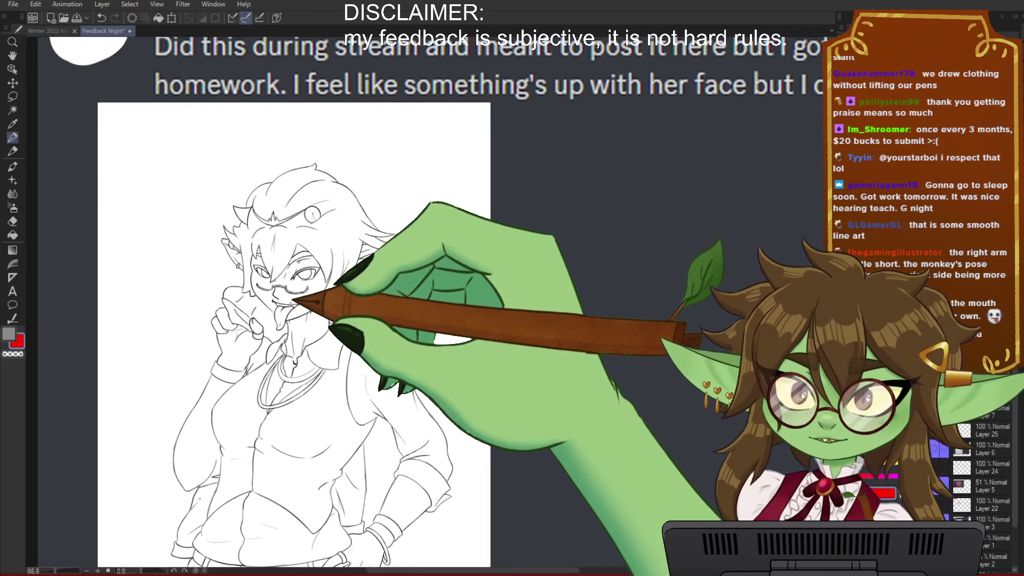
{"action": "scroll", "coordinate": [303, 334], "scroll_direction": "up", "scroll_amount": 1}
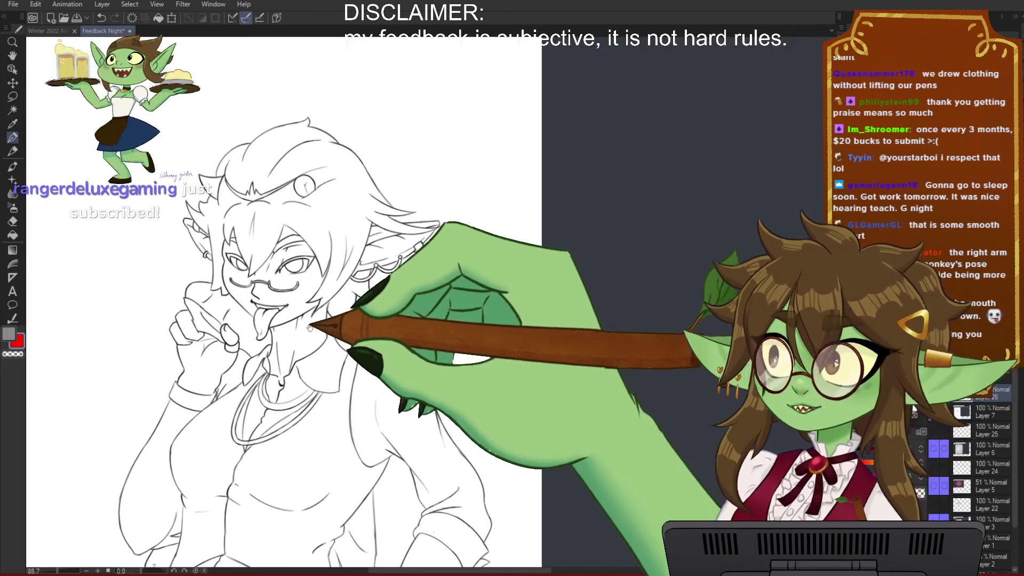
{"action": "left_click_drag", "start_coordinate": [307, 328], "coordinate": [337, 324]}
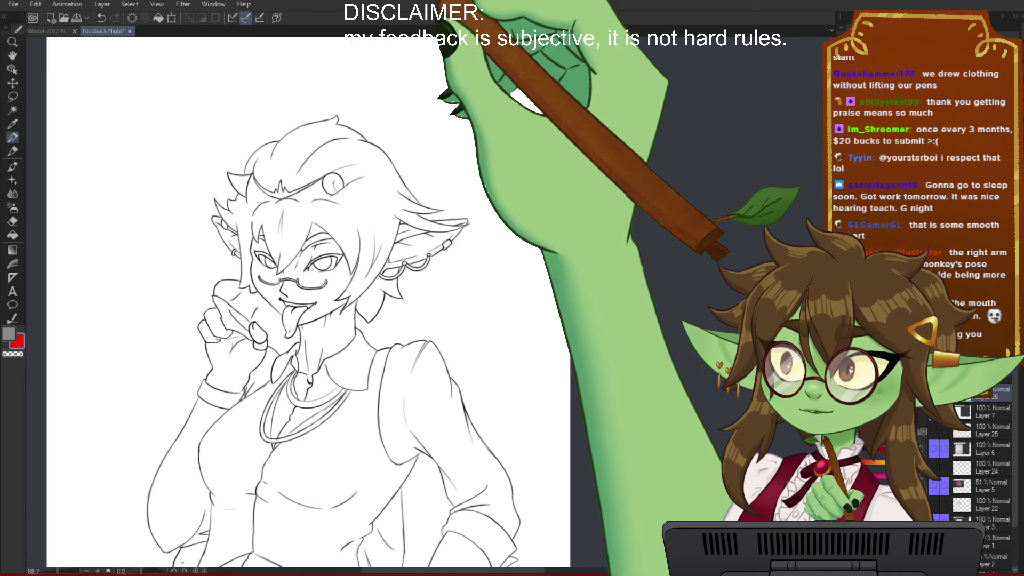
{"action": "scroll", "coordinate": [363, 170], "scroll_direction": "down", "scroll_amount": 2}
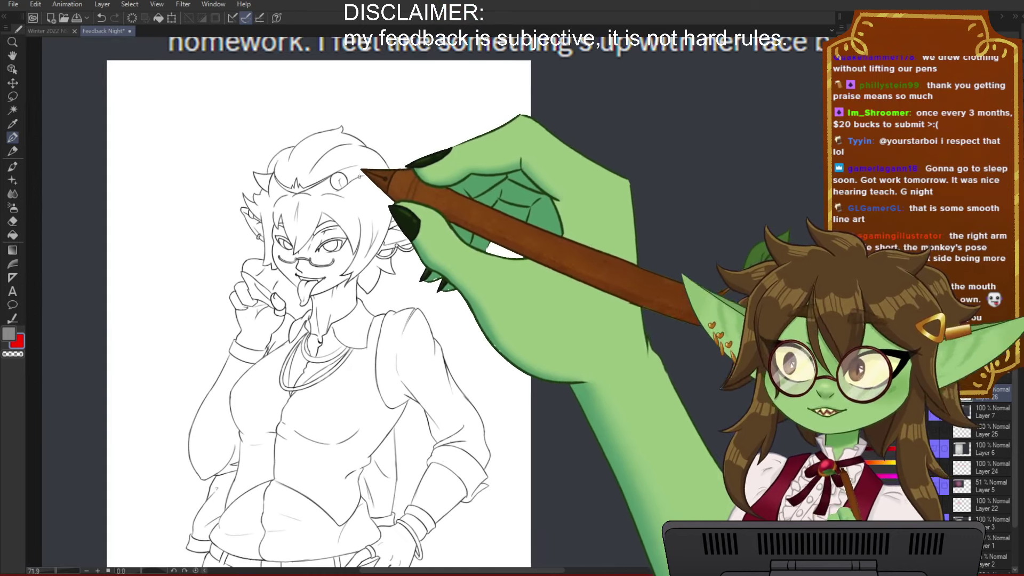
{"action": "scroll", "coordinate": [364, 170], "scroll_direction": "down", "scroll_amount": 1}
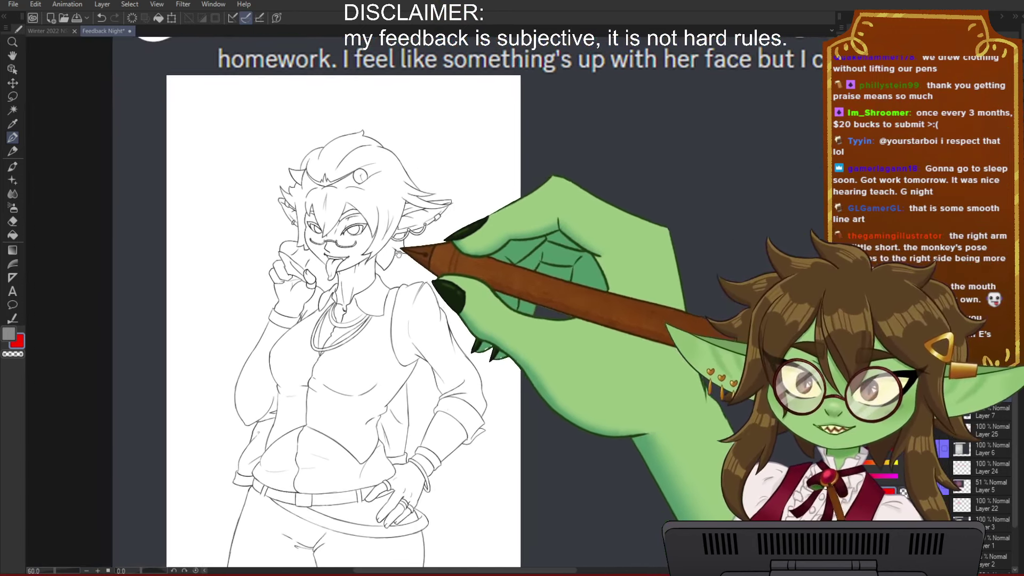
{"action": "scroll", "coordinate": [383, 270], "scroll_direction": "up", "scroll_amount": 4}
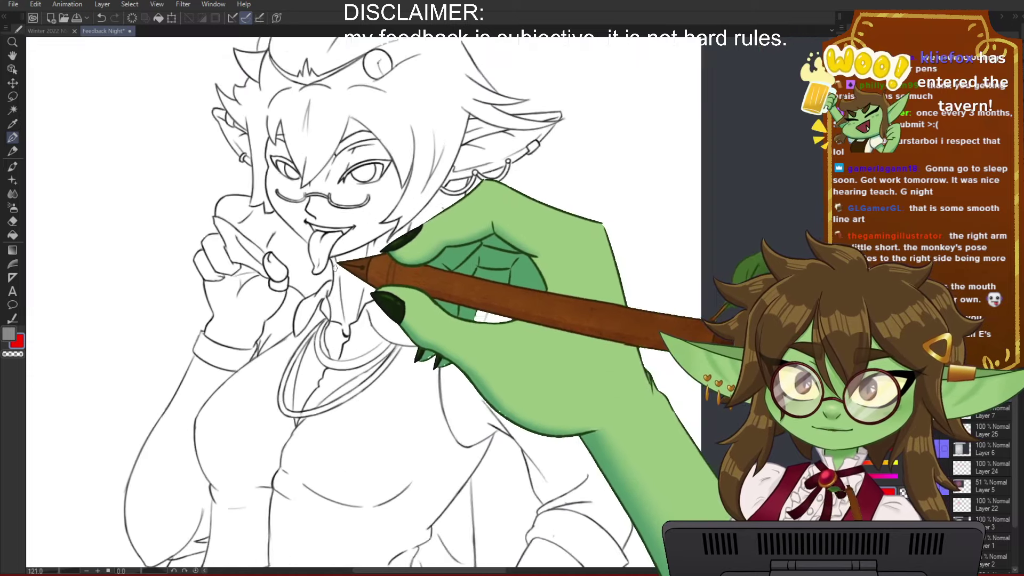
Step: Frame the character's head and fade the line art to 33% opacity as a base for red corrections
{"action": "left_click_drag", "start_coordinate": [383, 271], "coordinate": [378, 315]}
{"action": "scroll", "coordinate": [392, 266], "scroll_direction": "up", "scroll_amount": 1}
{"action": "left_click_drag", "start_coordinate": [401, 251], "coordinate": [406, 295]}
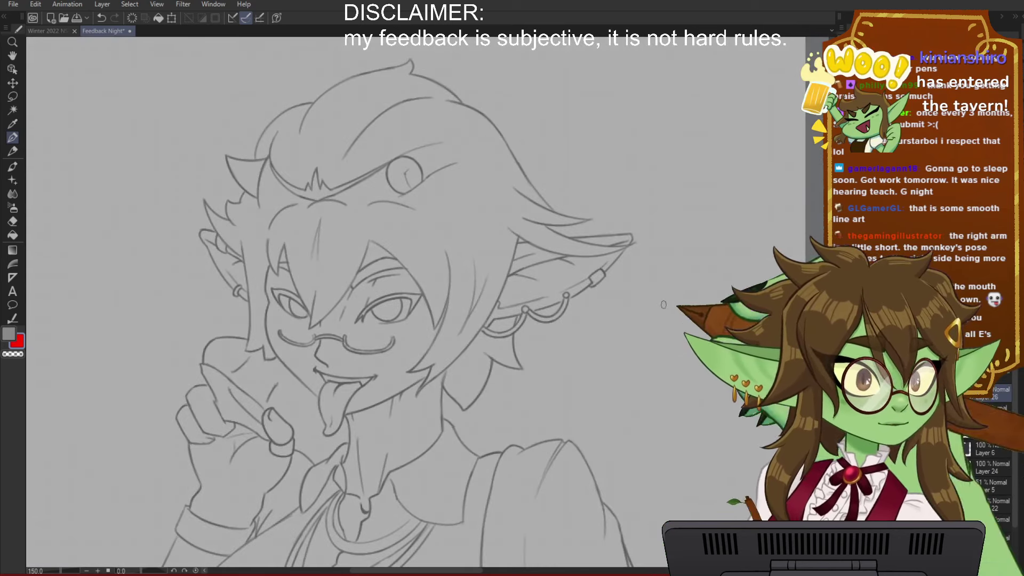
{"action": "left_click_drag", "start_coordinate": [622, 249], "coordinate": [626, 270]}
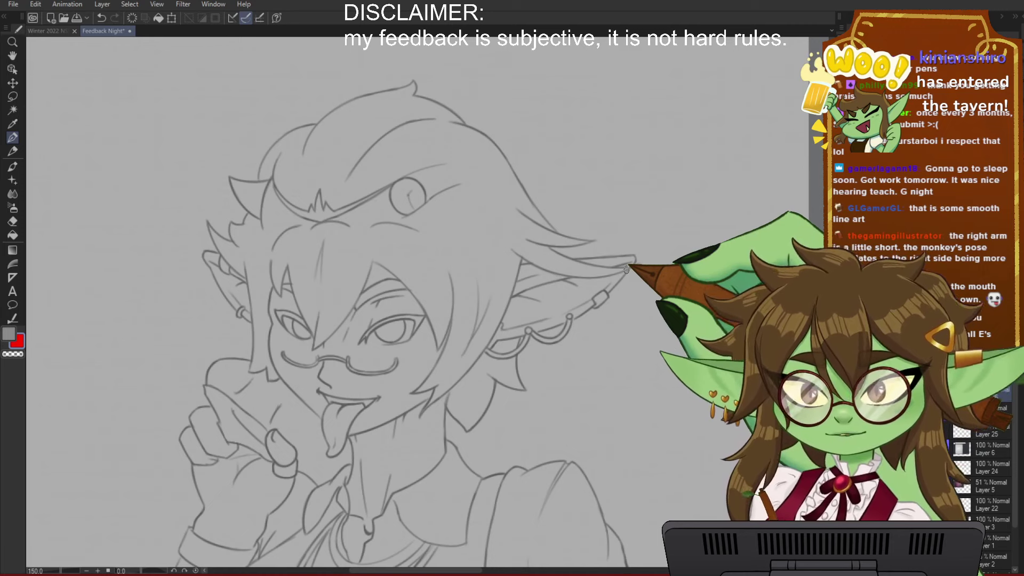
Step: Redraw both of the character's eyes in red over the faded line art, including the upper lids, irises and pupils
{"action": "mouse_move", "coordinate": [385, 308]}
{"action": "left_mouse_down"}
{"action": "mouse_move", "coordinate": [432, 336]}
{"action": "mouse_move", "coordinate": [414, 337]}
{"action": "mouse_move", "coordinate": [429, 343]}
{"action": "mouse_move", "coordinate": [418, 358]}
{"action": "mouse_move", "coordinate": [387, 363]}
{"action": "mouse_move", "coordinate": [387, 326]}
{"action": "mouse_move", "coordinate": [385, 347]}
{"action": "mouse_move", "coordinate": [404, 355]}
{"action": "mouse_move", "coordinate": [409, 341]}
{"action": "mouse_move", "coordinate": [395, 365]}
{"action": "left_mouse_up"}
{"action": "key", "text": "ctrl+z"}
{"action": "key", "text": "ctrl+z"}
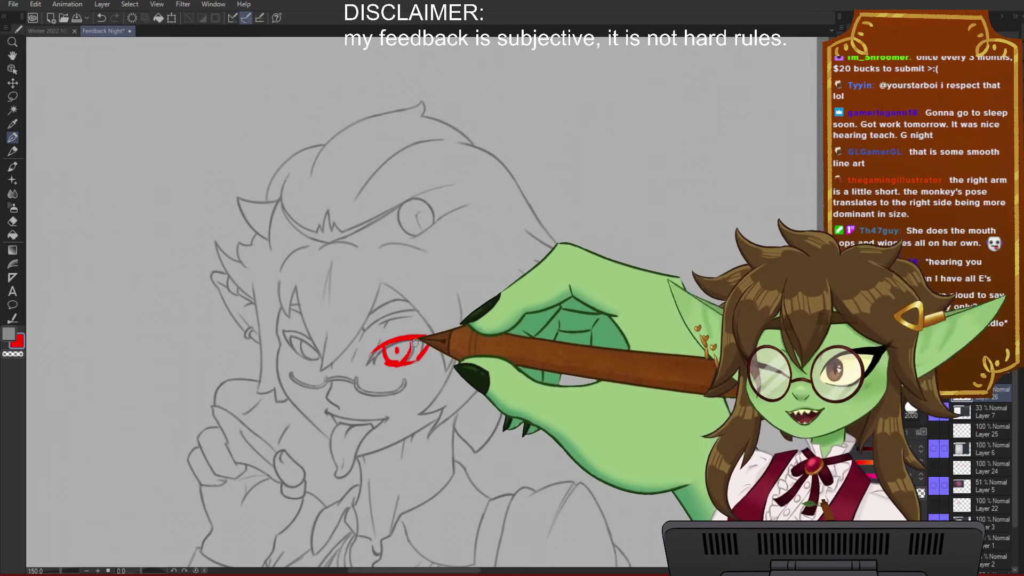
{"action": "left_click_drag", "start_coordinate": [438, 339], "coordinate": [464, 342]}
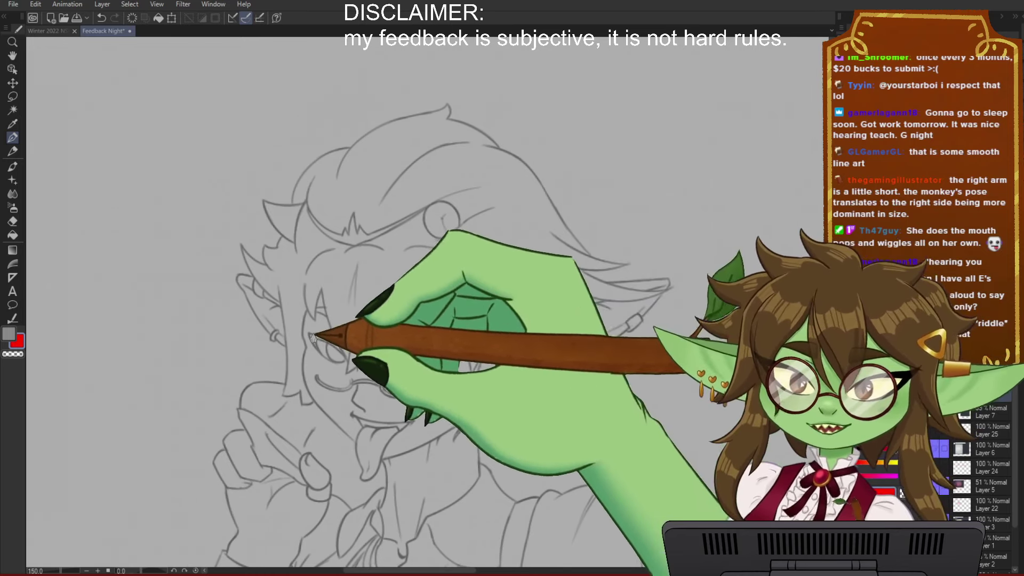
{"action": "mouse_move", "coordinate": [310, 335]}
{"action": "left_mouse_down"}
{"action": "mouse_move", "coordinate": [346, 361]}
{"action": "mouse_move", "coordinate": [333, 359]}
{"action": "left_mouse_up"}
{"action": "key", "text": "ctrl+z"}
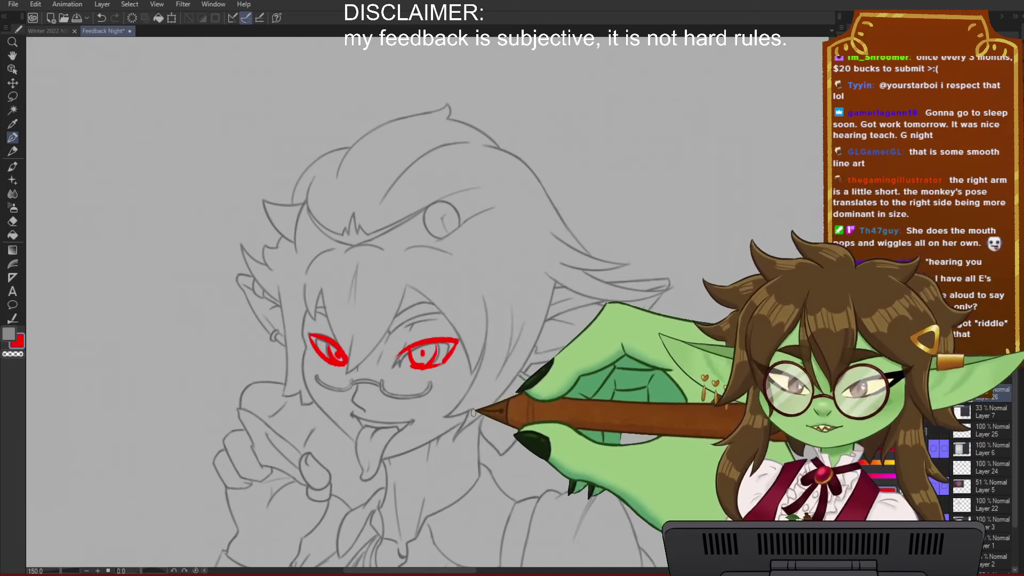
Step: Lasso the red eye on the far side of the face, nudge its position slightly and clear the selection
{"action": "left_click_drag", "start_coordinate": [485, 429], "coordinate": [467, 411]}
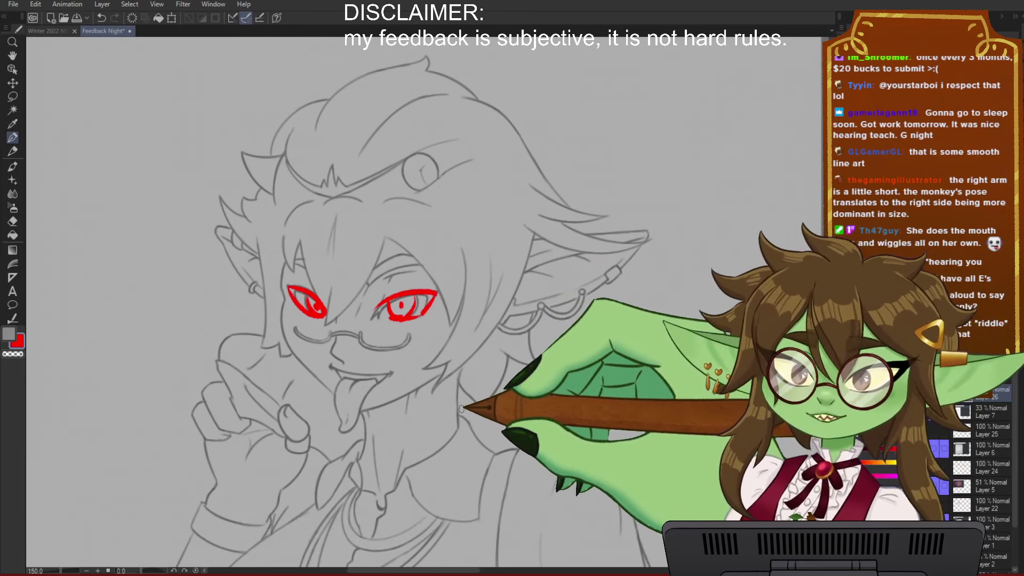
{"action": "key", "text": "m"}
{"action": "mouse_move", "coordinate": [338, 288]}
{"action": "left_mouse_down"}
{"action": "mouse_move", "coordinate": [337, 255]}
{"action": "mouse_move", "coordinate": [300, 246]}
{"action": "mouse_move", "coordinate": [301, 237]}
{"action": "left_mouse_up"}
{"action": "left_click", "coordinate": [341, 354]}
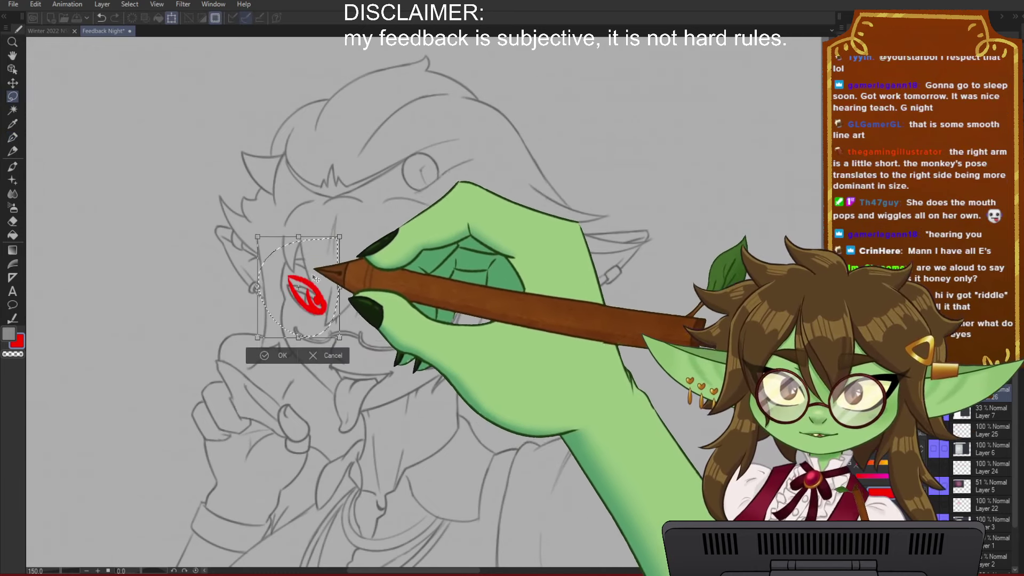
{"action": "left_click_drag", "start_coordinate": [313, 276], "coordinate": [315, 280]}
{"action": "left_click", "coordinate": [274, 359]}
{"action": "key", "text": "ctrl+d"}
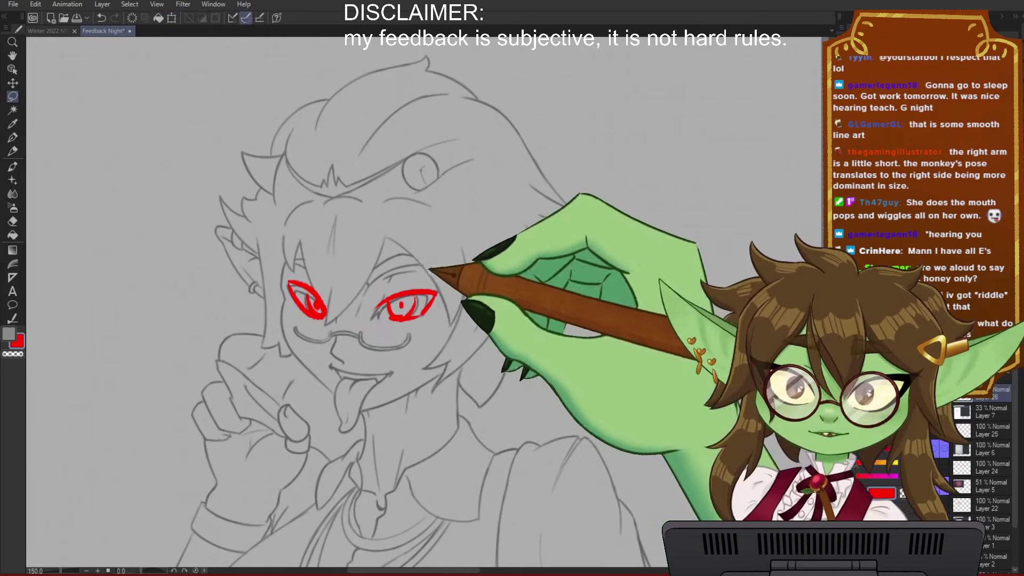
Step: Draw two near-vertical red strokes for the front and back edges of the neck, from the jaw down to the collar
{"action": "scroll", "coordinate": [477, 151], "scroll_direction": "down", "scroll_amount": 2}
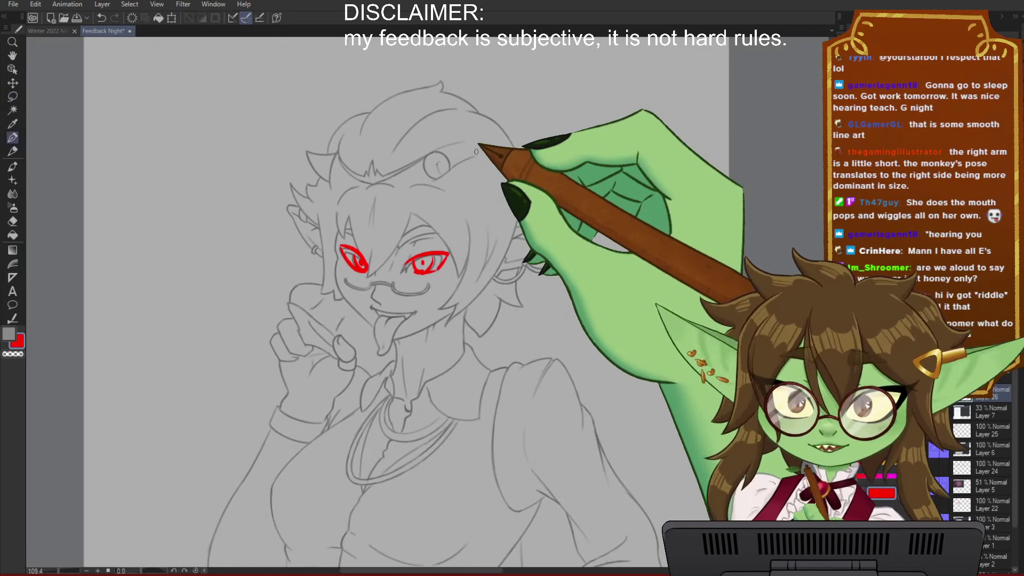
{"action": "scroll", "coordinate": [445, 279], "scroll_direction": "down", "scroll_amount": 1}
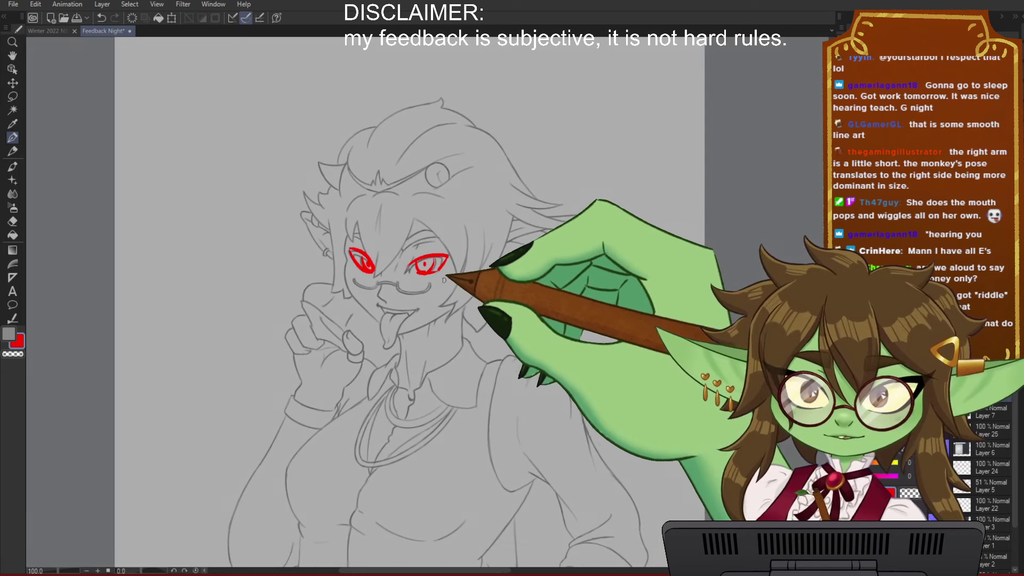
{"action": "scroll", "coordinate": [448, 383], "scroll_direction": "up", "scroll_amount": 3}
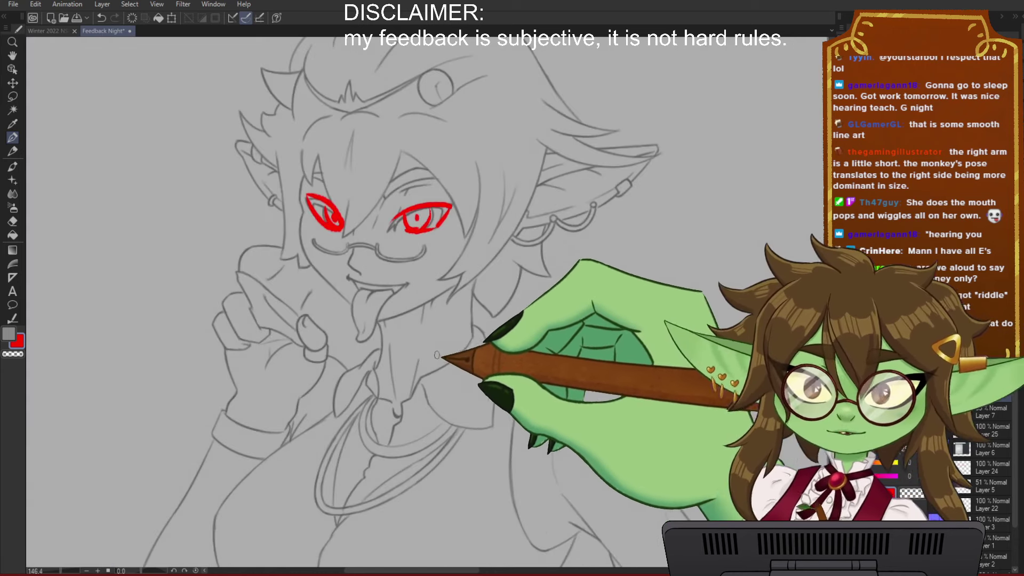
{"action": "left_click_drag", "start_coordinate": [450, 332], "coordinate": [445, 332]}
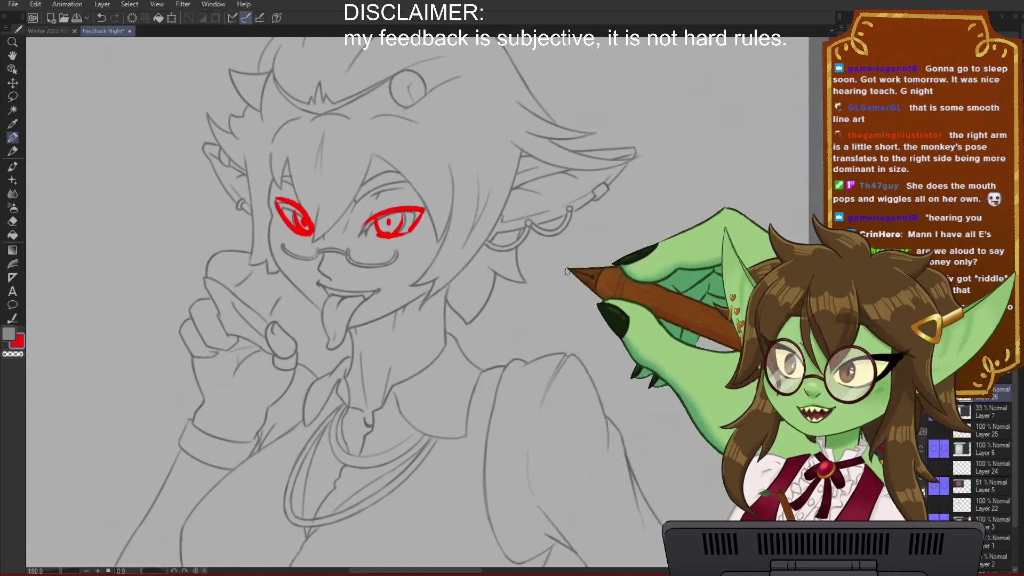
{"action": "left_click_drag", "start_coordinate": [445, 287], "coordinate": [441, 346]}
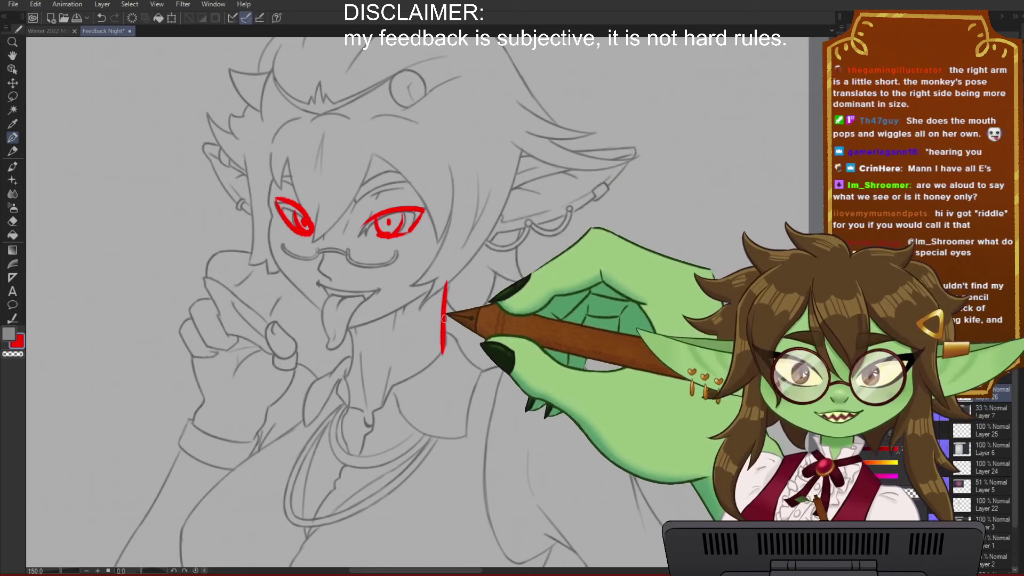
{"action": "mouse_move", "coordinate": [351, 330]}
{"action": "left_mouse_down"}
{"action": "mouse_move", "coordinate": [347, 377]}
{"action": "mouse_move", "coordinate": [355, 362]}
{"action": "left_mouse_up"}
{"action": "key", "text": "ctrl+z"}
{"action": "key", "text": "ctrl+z"}
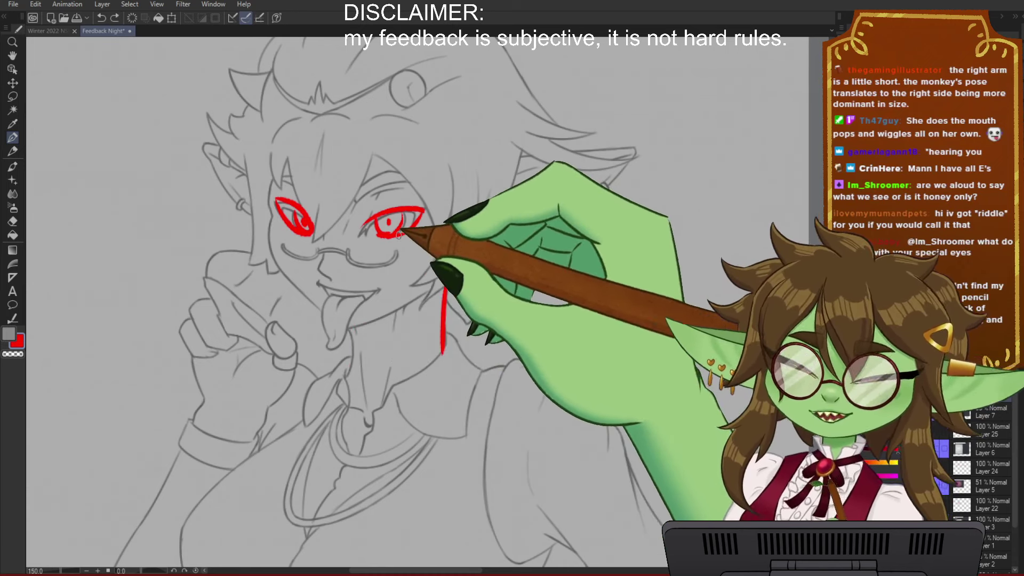
{"action": "mouse_move", "coordinate": [351, 329]}
{"action": "left_mouse_down"}
{"action": "mouse_move", "coordinate": [345, 388]}
{"action": "mouse_move", "coordinate": [352, 329]}
{"action": "mouse_move", "coordinate": [347, 392]}
{"action": "left_mouse_up"}
{"action": "key", "text": "ctrl+z"}
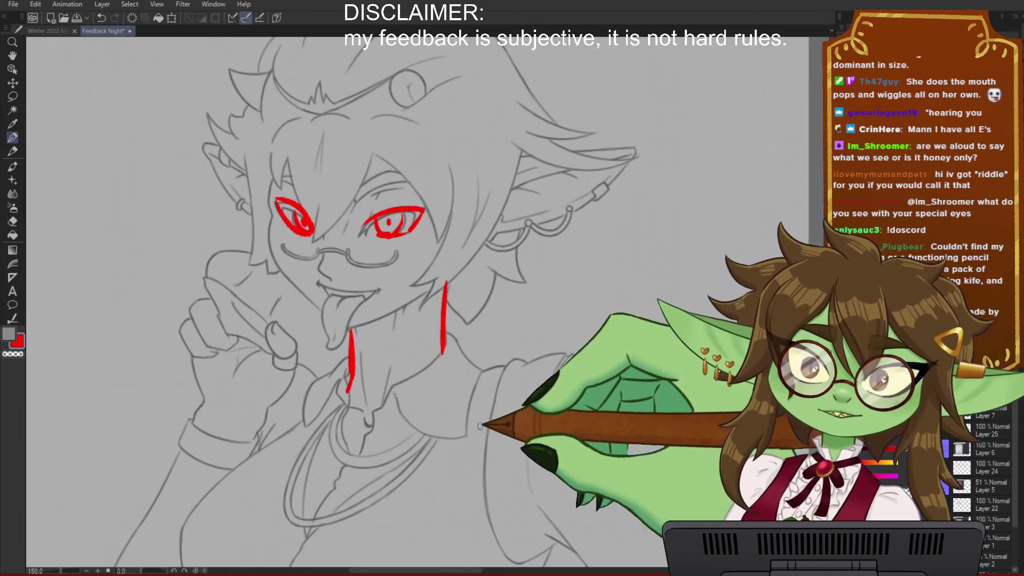
Step: Lasso both red neck lines, transform them to make the neck slightly narrower from the front side, and clear the selection
{"action": "key", "text": "m"}
{"action": "mouse_move", "coordinate": [466, 368]}
{"action": "left_mouse_down"}
{"action": "mouse_move", "coordinate": [315, 347]}
{"action": "mouse_move", "coordinate": [498, 325]}
{"action": "left_mouse_up"}
{"action": "key", "text": "ctrl+t"}
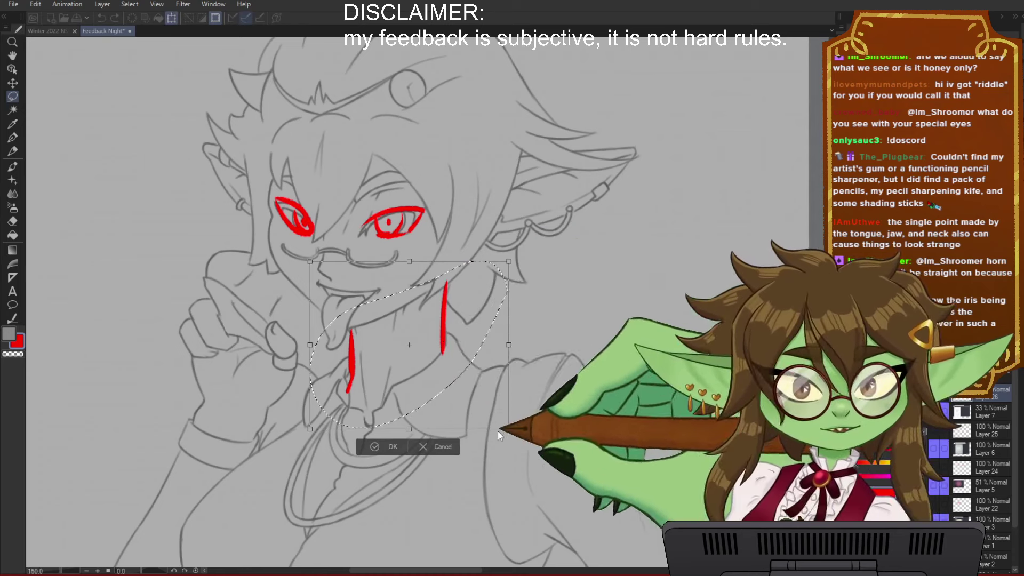
{"action": "left_click_drag", "start_coordinate": [310, 345], "coordinate": [458, 343]}
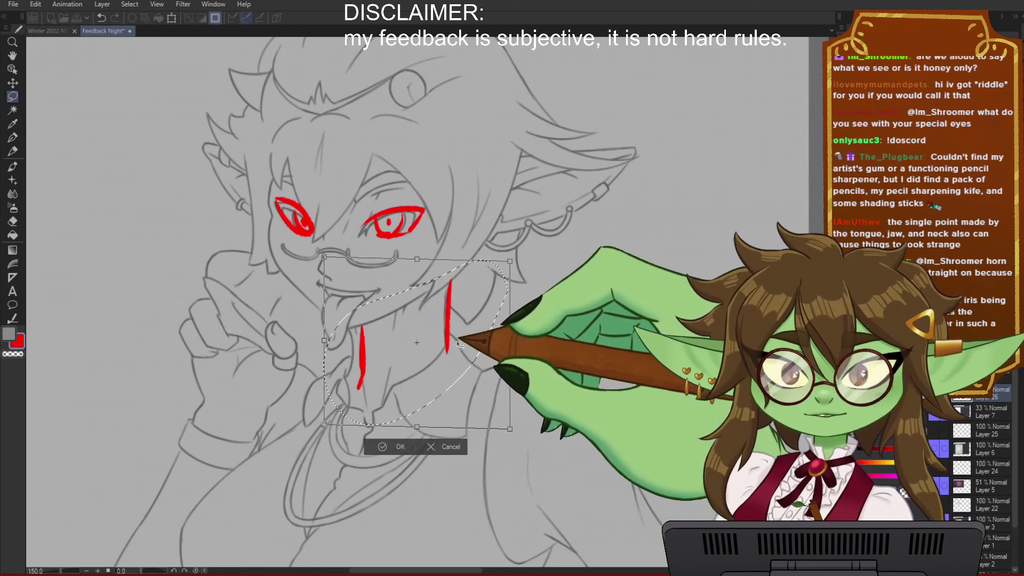
{"action": "key", "text": "Return"}
{"action": "key", "text": "ctrl+d"}
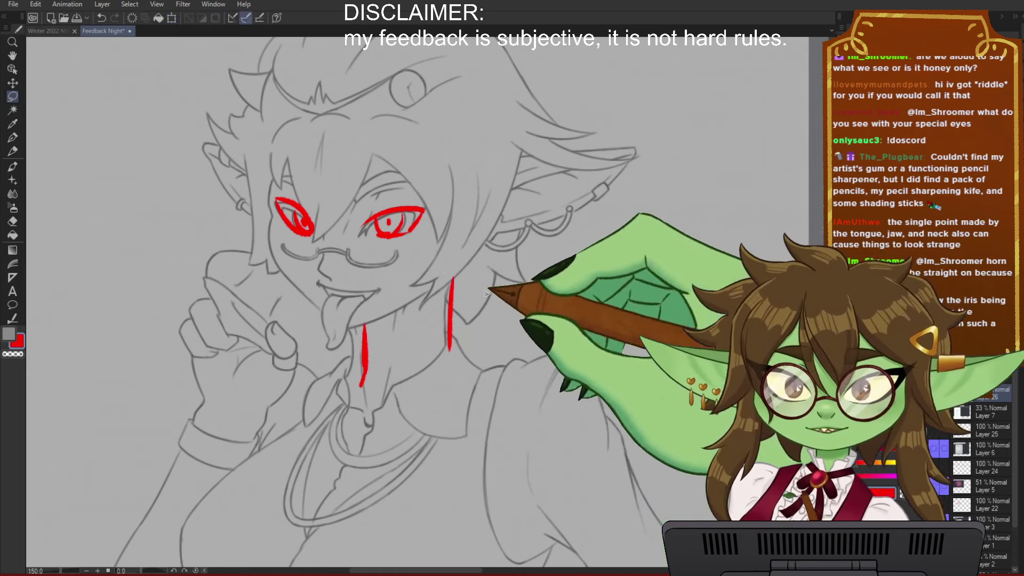
Step: Draw the shirt collar in red around the base of the corrected neck, outlining both folded flaps
{"action": "key", "text": "p"}
{"action": "mouse_move", "coordinate": [451, 347]}
{"action": "left_mouse_down"}
{"action": "mouse_move", "coordinate": [400, 384]}
{"action": "mouse_move", "coordinate": [387, 412]}
{"action": "left_mouse_up"}
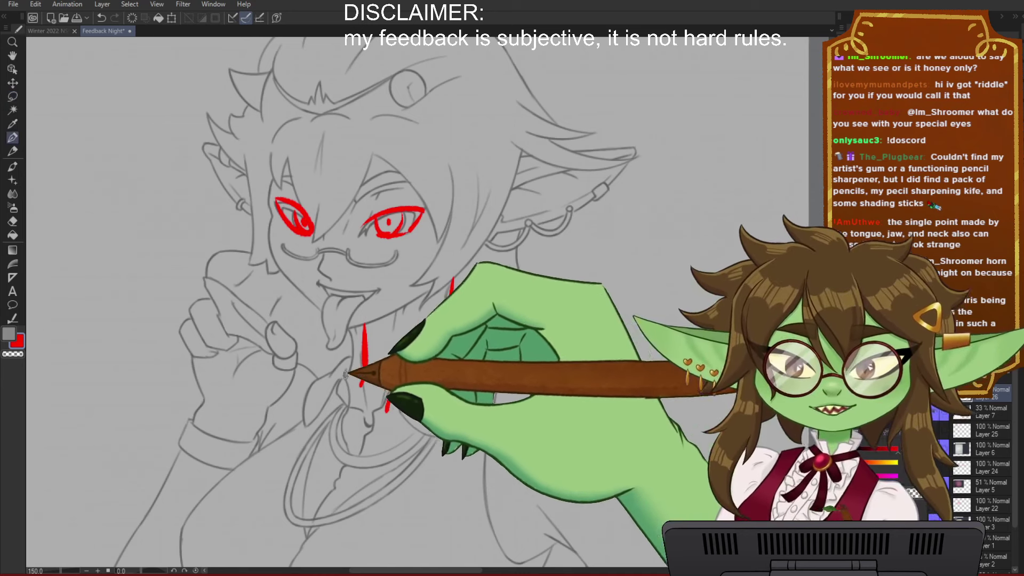
{"action": "mouse_move", "coordinate": [366, 368]}
{"action": "left_mouse_down"}
{"action": "mouse_move", "coordinate": [320, 409]}
{"action": "mouse_move", "coordinate": [350, 360]}
{"action": "left_mouse_up"}
{"action": "left_click_drag", "start_coordinate": [459, 392], "coordinate": [442, 379]}
{"action": "mouse_move", "coordinate": [380, 389]}
{"action": "left_mouse_down"}
{"action": "mouse_move", "coordinate": [424, 427]}
{"action": "mouse_move", "coordinate": [456, 364]}
{"action": "left_mouse_up"}
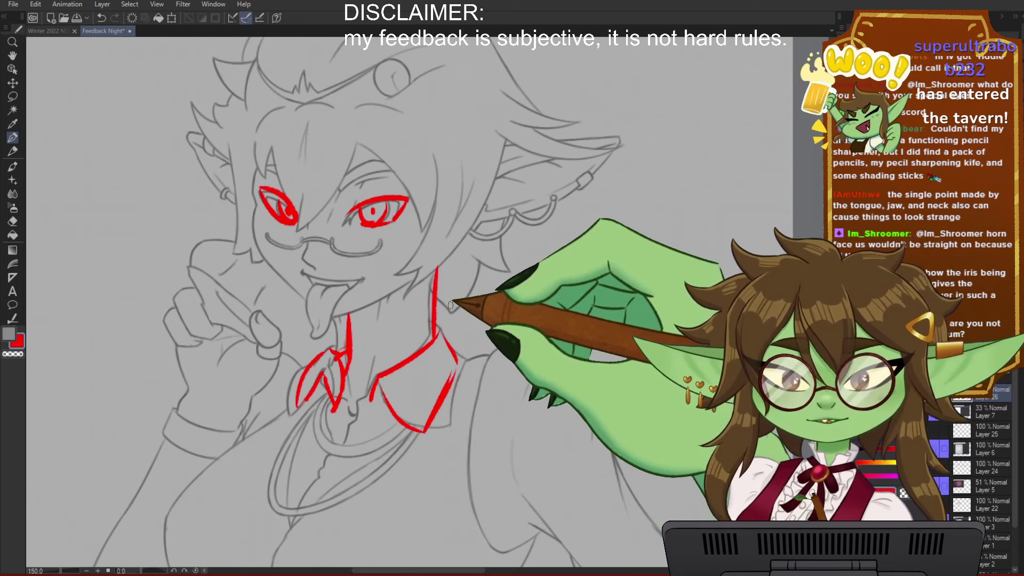
Step: Sketch both thighs in red beneath the belt, with curved hip tops and the inner and outer edges of each leg
{"action": "scroll", "coordinate": [462, 297], "scroll_direction": "down", "scroll_amount": 1}
{"action": "left_click_drag", "start_coordinate": [462, 323], "coordinate": [355, 219]}
{"action": "scroll", "coordinate": [355, 220], "scroll_direction": "down", "scroll_amount": 2}
{"action": "scroll", "coordinate": [354, 221], "scroll_direction": "down", "scroll_amount": 3}
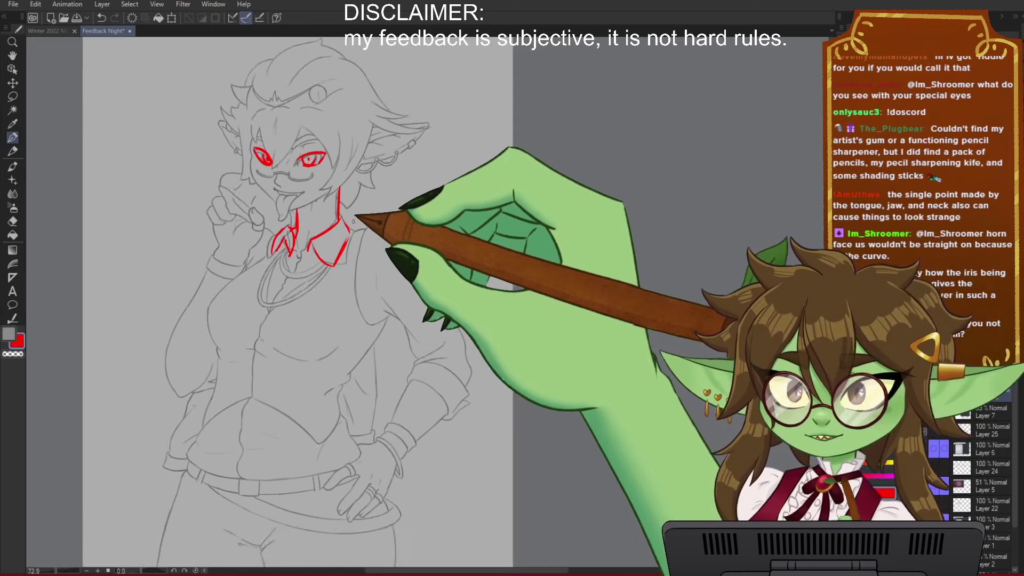
{"action": "mouse_move", "coordinate": [396, 353]}
{"action": "left_mouse_down"}
{"action": "mouse_move", "coordinate": [427, 284]}
{"action": "mouse_move", "coordinate": [511, 181]}
{"action": "mouse_move", "coordinate": [429, 226]}
{"action": "mouse_move", "coordinate": [411, 253]}
{"action": "mouse_move", "coordinate": [430, 190]}
{"action": "left_mouse_up"}
{"action": "scroll", "coordinate": [312, 390], "scroll_direction": "up", "scroll_amount": 1}
{"action": "mouse_move", "coordinate": [462, 358]}
{"action": "left_mouse_down"}
{"action": "mouse_move", "coordinate": [477, 333]}
{"action": "mouse_move", "coordinate": [473, 314]}
{"action": "left_mouse_up"}
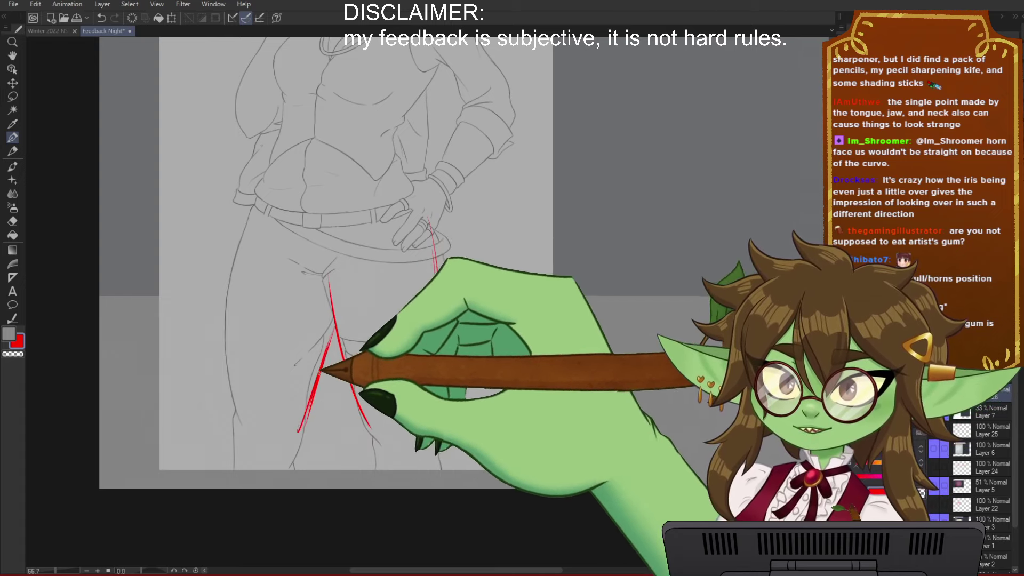
{"action": "left_click_drag", "start_coordinate": [255, 224], "coordinate": [242, 422]}
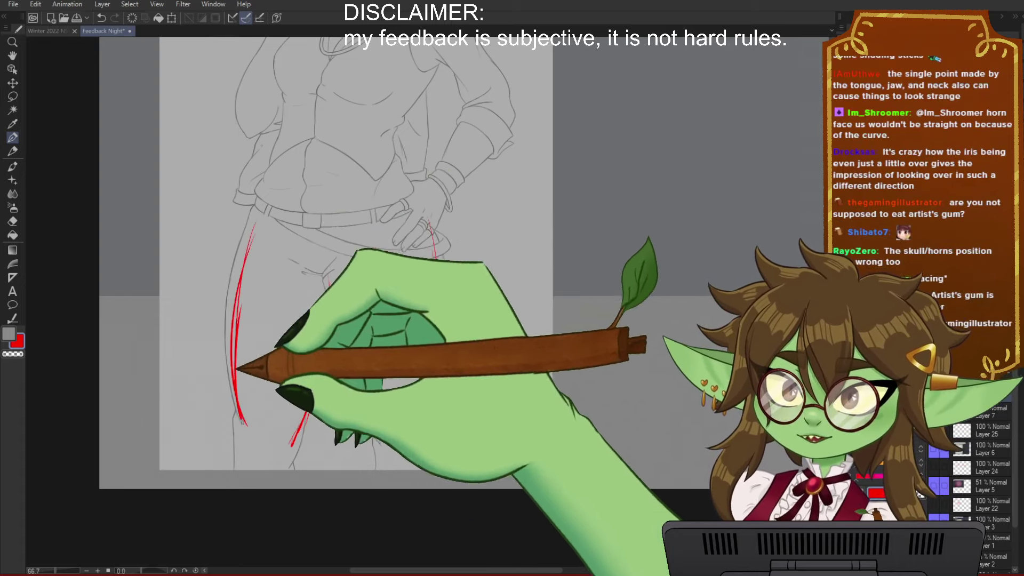
{"action": "mouse_move", "coordinate": [244, 239]}
{"action": "left_mouse_down"}
{"action": "mouse_move", "coordinate": [270, 218]}
{"action": "mouse_move", "coordinate": [302, 218]}
{"action": "left_mouse_up"}
{"action": "mouse_move", "coordinate": [322, 237]}
{"action": "left_mouse_down"}
{"action": "mouse_move", "coordinate": [326, 346]}
{"action": "mouse_move", "coordinate": [371, 219]}
{"action": "left_mouse_up"}
{"action": "left_click_drag", "start_coordinate": [429, 223], "coordinate": [439, 357]}
Step: Review the red eye, neck, collar and leg corrections against the whole character drawing, from close up and from a distance
{"action": "left_click_drag", "start_coordinate": [507, 143], "coordinate": [530, 323]}
{"action": "mouse_move", "coordinate": [546, 258]}
{"action": "left_mouse_down"}
{"action": "mouse_move", "coordinate": [566, 324]}
{"action": "mouse_move", "coordinate": [555, 321]}
{"action": "left_mouse_up"}
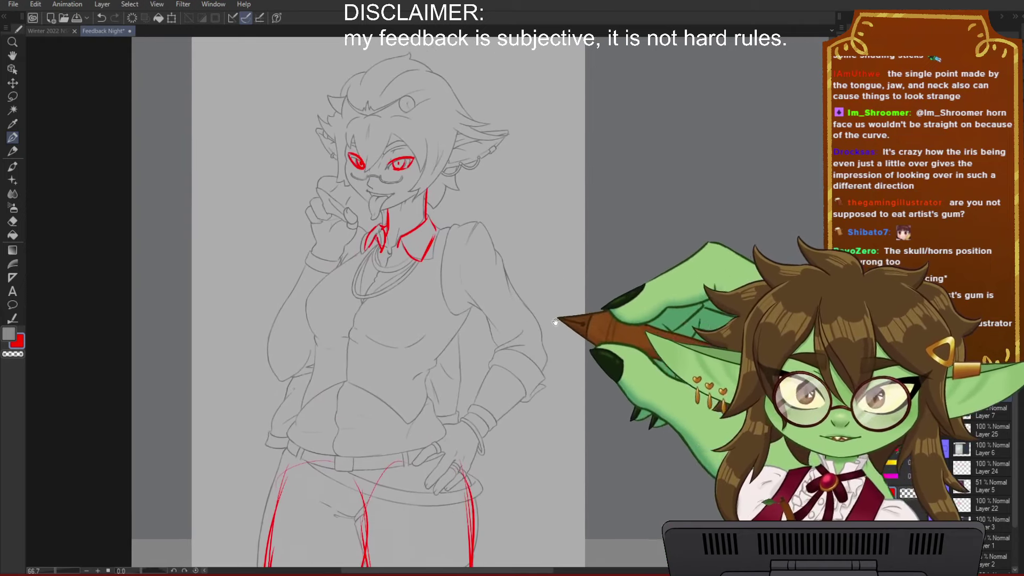
{"action": "mouse_move", "coordinate": [504, 342]}
{"action": "left_mouse_down"}
{"action": "mouse_move", "coordinate": [471, 374]}
{"action": "mouse_move", "coordinate": [517, 352]}
{"action": "mouse_move", "coordinate": [508, 363]}
{"action": "mouse_move", "coordinate": [523, 359]}
{"action": "mouse_move", "coordinate": [500, 350]}
{"action": "left_mouse_up"}
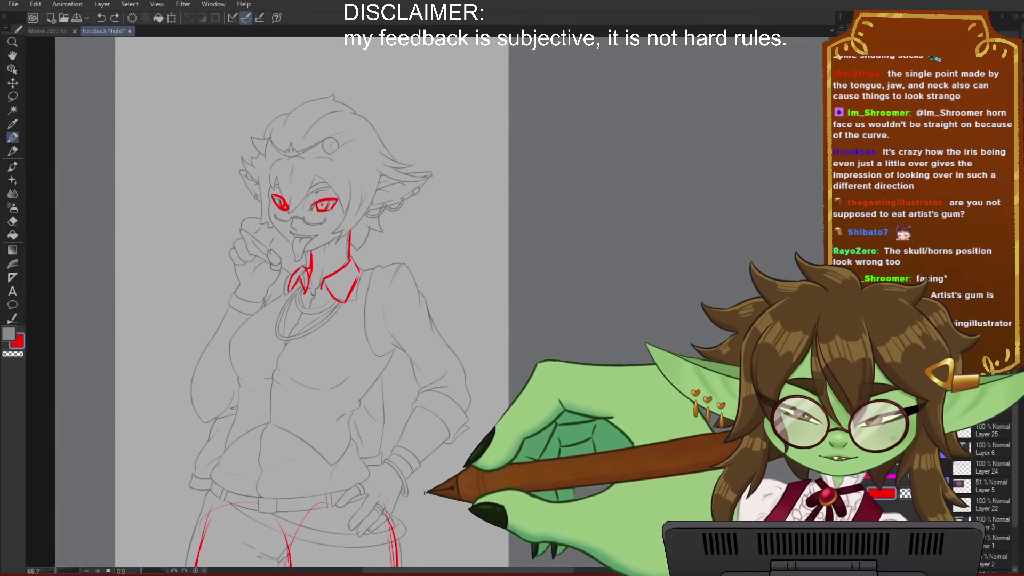
{"action": "scroll", "coordinate": [499, 401], "scroll_direction": "up", "scroll_amount": 3}
{"action": "mouse_move", "coordinate": [500, 401]}
{"action": "left_mouse_down"}
{"action": "mouse_move", "coordinate": [464, 501]}
{"action": "mouse_move", "coordinate": [274, 466]}
{"action": "mouse_move", "coordinate": [387, 426]}
{"action": "mouse_move", "coordinate": [526, 426]}
{"action": "left_mouse_up"}
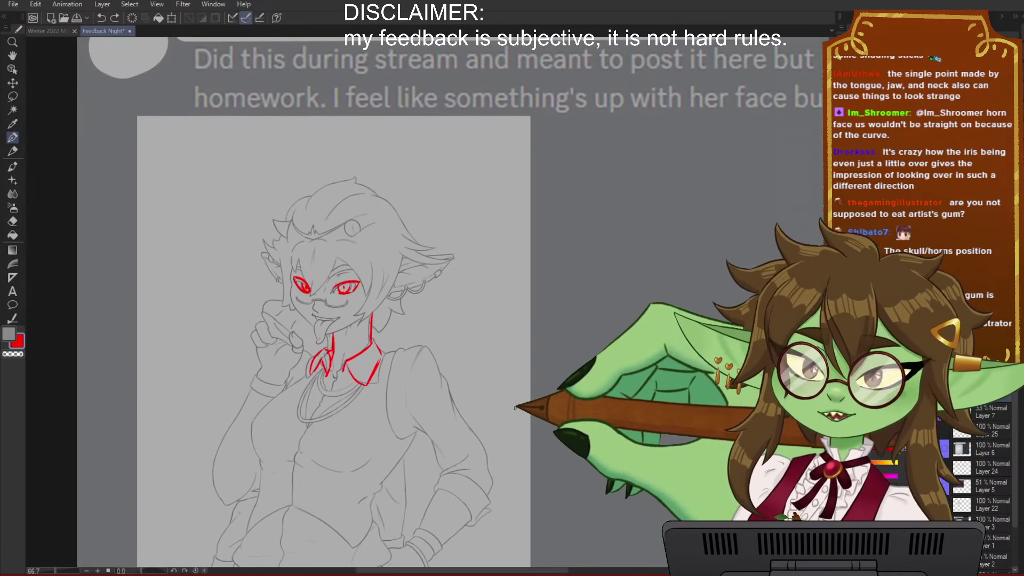
{"action": "scroll", "coordinate": [516, 407], "scroll_direction": "up", "scroll_amount": 2}
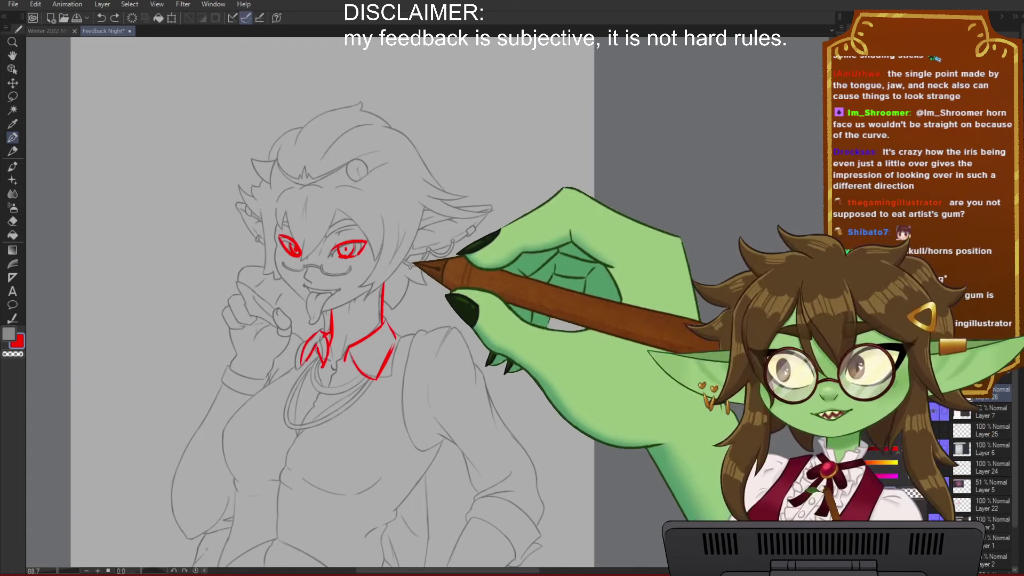
{"action": "left_click", "coordinate": [565, 51], "text": "alt"}
{"action": "left_click", "coordinate": [640, 107], "text": "alt"}
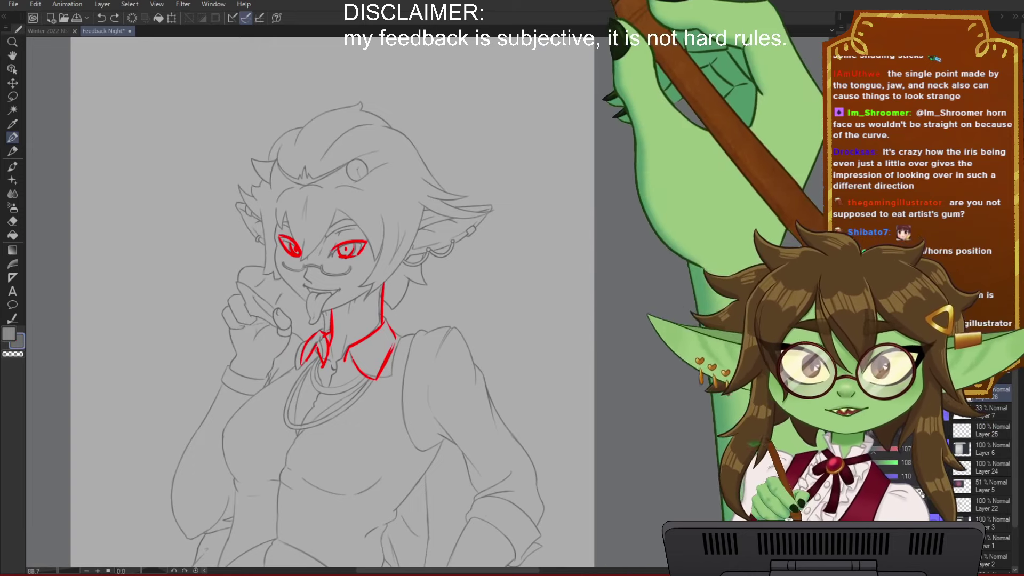
{"action": "scroll", "coordinate": [528, 176], "scroll_direction": "down", "scroll_amount": 2}
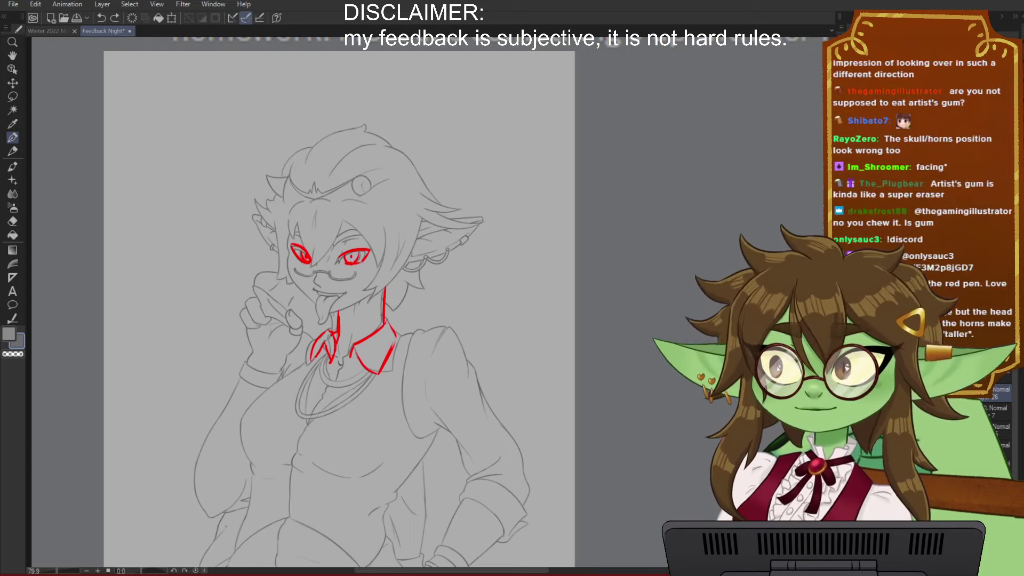
{"action": "scroll", "coordinate": [383, 302], "scroll_direction": "down", "scroll_amount": 2}
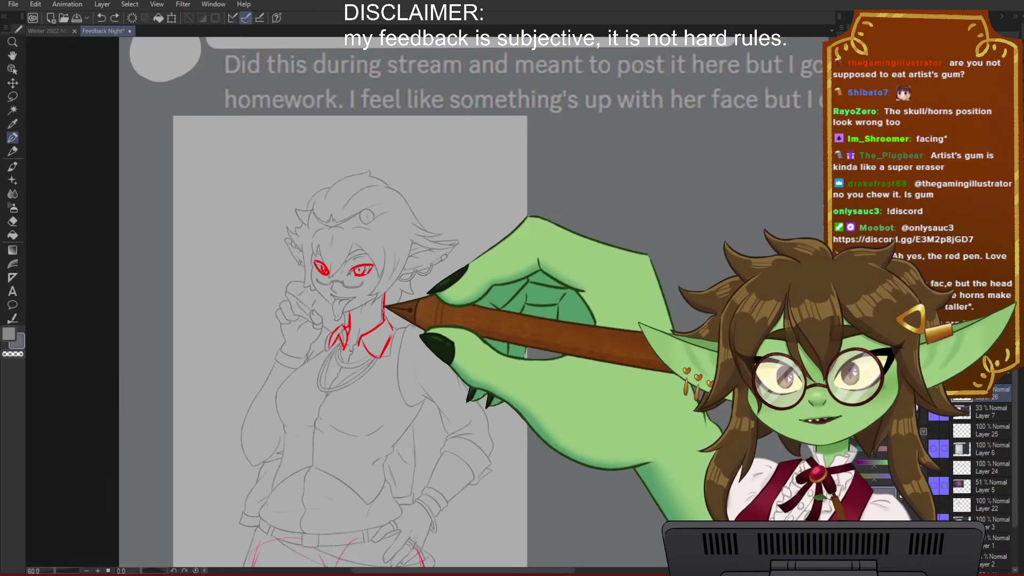
{"action": "left_click_drag", "start_coordinate": [425, 267], "coordinate": [379, 312]}
{"action": "scroll", "coordinate": [379, 304], "scroll_direction": "down", "scroll_amount": 1}
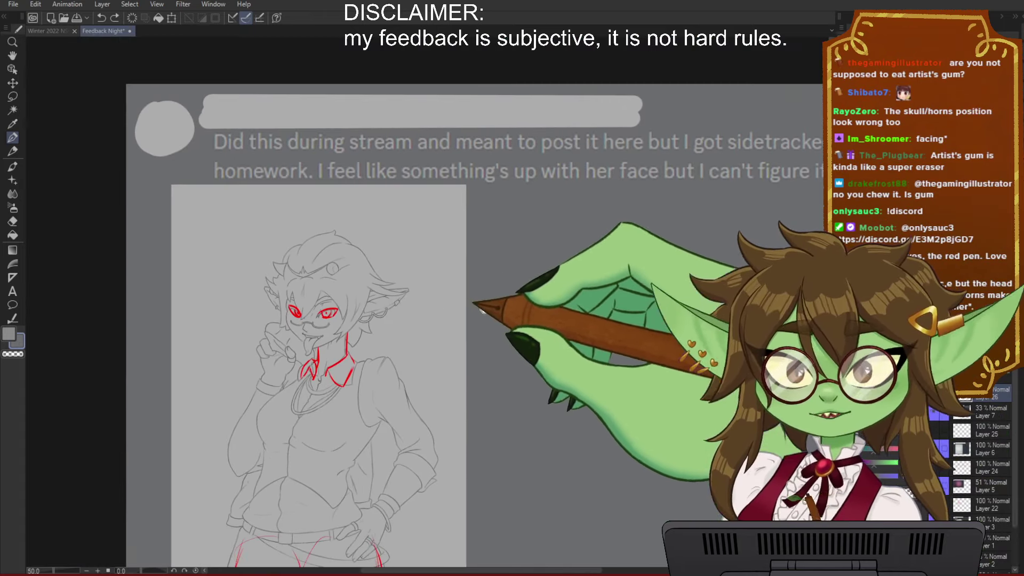
{"action": "left_click_drag", "start_coordinate": [506, 311], "coordinate": [400, 288]}
{"action": "scroll", "coordinate": [400, 289], "scroll_direction": "down", "scroll_amount": 2}
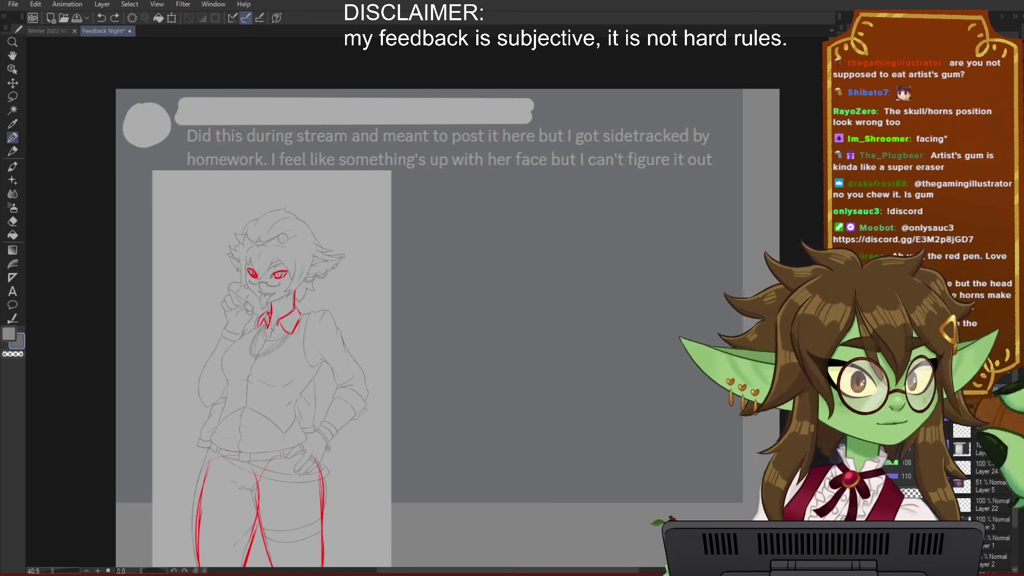
Step: Remove the line-art character from the canvas and bring in the next submission with the body and joint construction doodles
{"action": "key", "text": "Delete"}
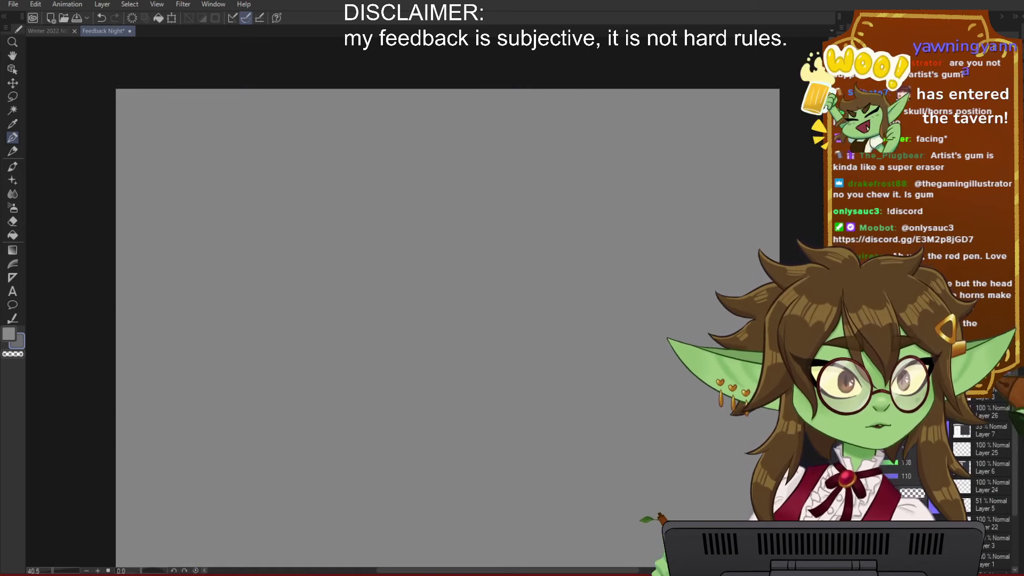
{"action": "key", "text": "ctrl+v"}
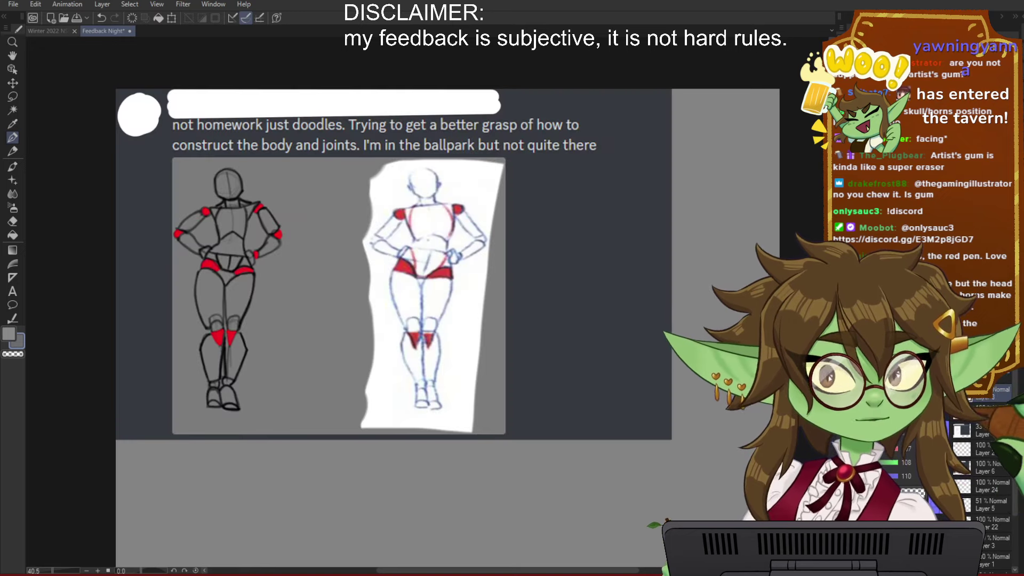
{"action": "left_click_drag", "start_coordinate": [458, 294], "coordinate": [464, 332]}
{"action": "scroll", "coordinate": [464, 331], "scroll_direction": "up", "scroll_amount": 1}
{"action": "scroll", "coordinate": [262, 216], "scroll_direction": "up", "scroll_amount": 1}
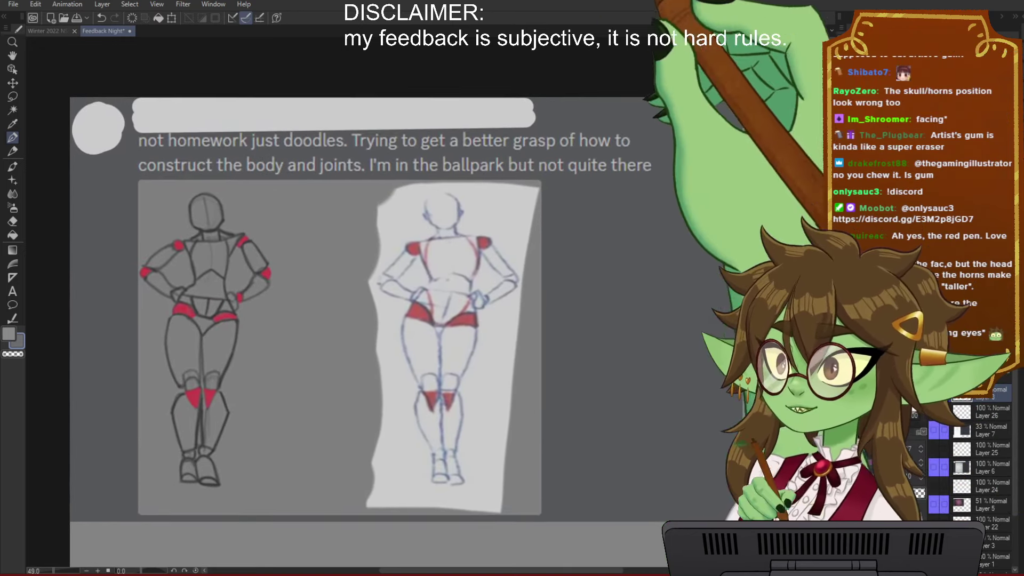
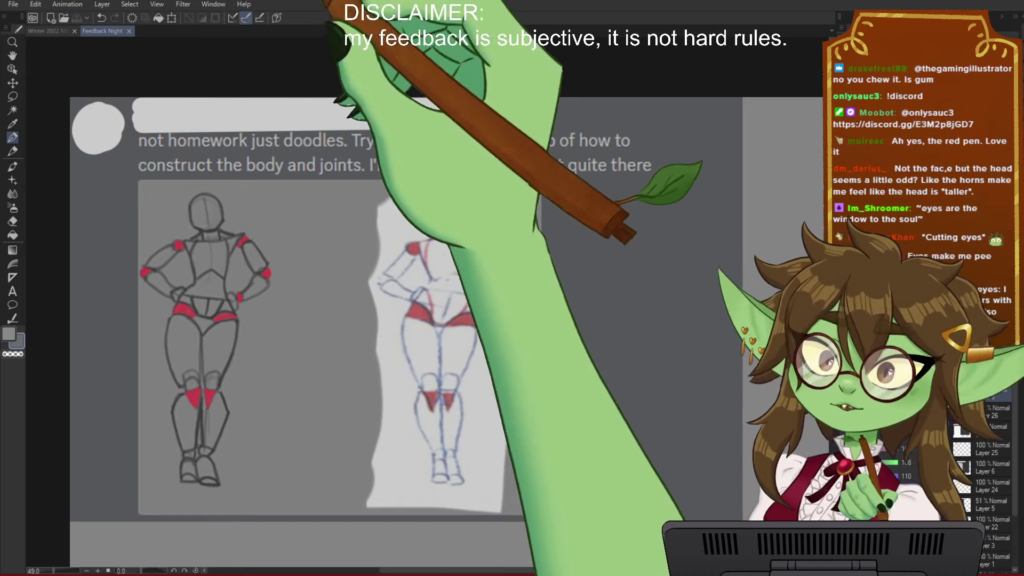
Step: Compare the grey mannequin doodle with the blue reference figure on the white paper
{"action": "scroll", "coordinate": [416, 220], "scroll_direction": "down", "scroll_amount": 1}
{"action": "scroll", "coordinate": [361, 245], "scroll_direction": "up", "scroll_amount": 1}
{"action": "scroll", "coordinate": [361, 246], "scroll_direction": "up", "scroll_amount": 2}
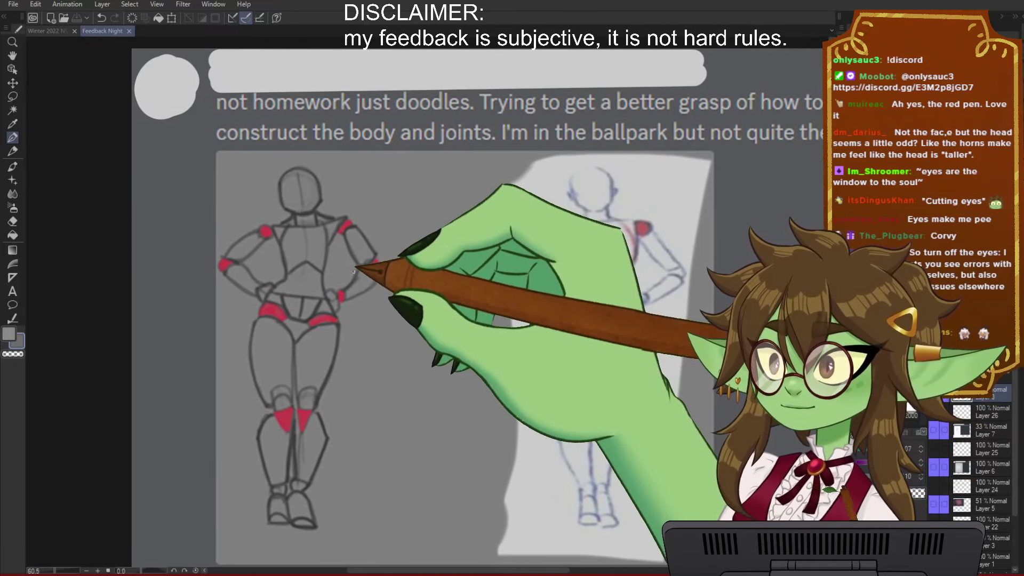
{"action": "left_click_drag", "start_coordinate": [465, 206], "coordinate": [425, 231]}
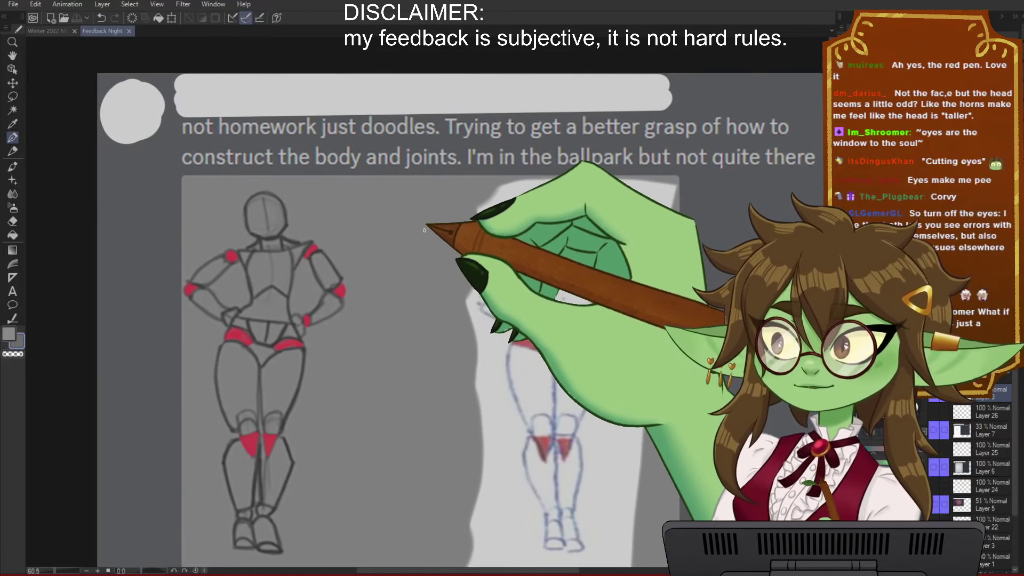
{"action": "scroll", "coordinate": [363, 187], "scroll_direction": "down", "scroll_amount": 2}
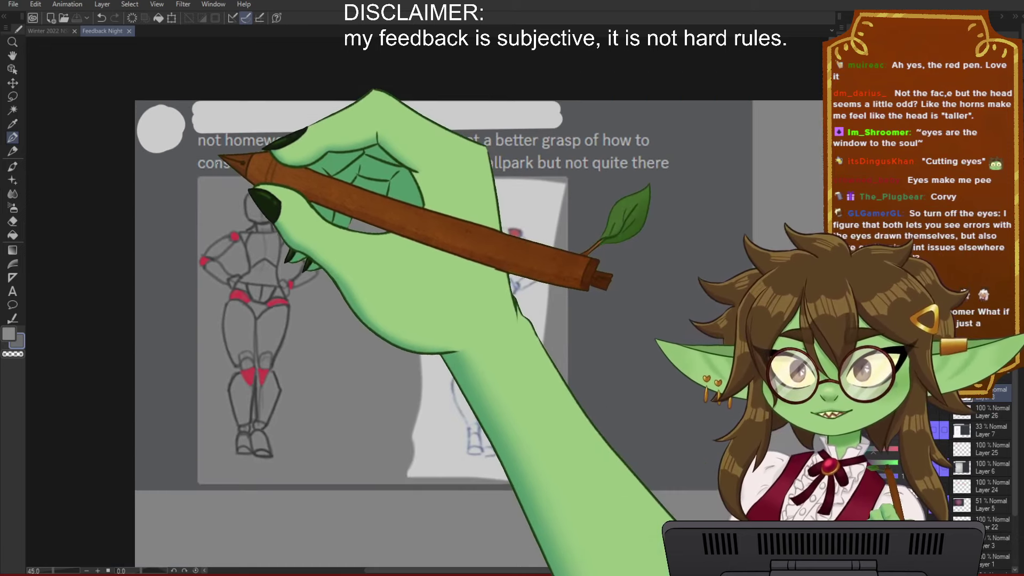
{"action": "left_click_drag", "start_coordinate": [373, 189], "coordinate": [320, 200]}
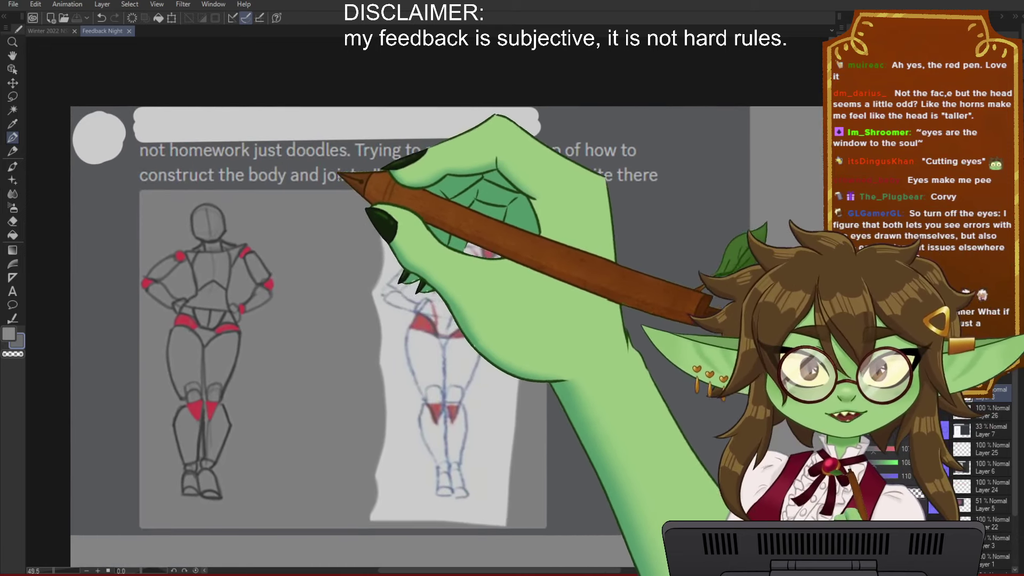
{"action": "scroll", "coordinate": [324, 196], "scroll_direction": "down", "scroll_amount": 1}
{"action": "scroll", "coordinate": [333, 195], "scroll_direction": "up", "scroll_amount": 1}
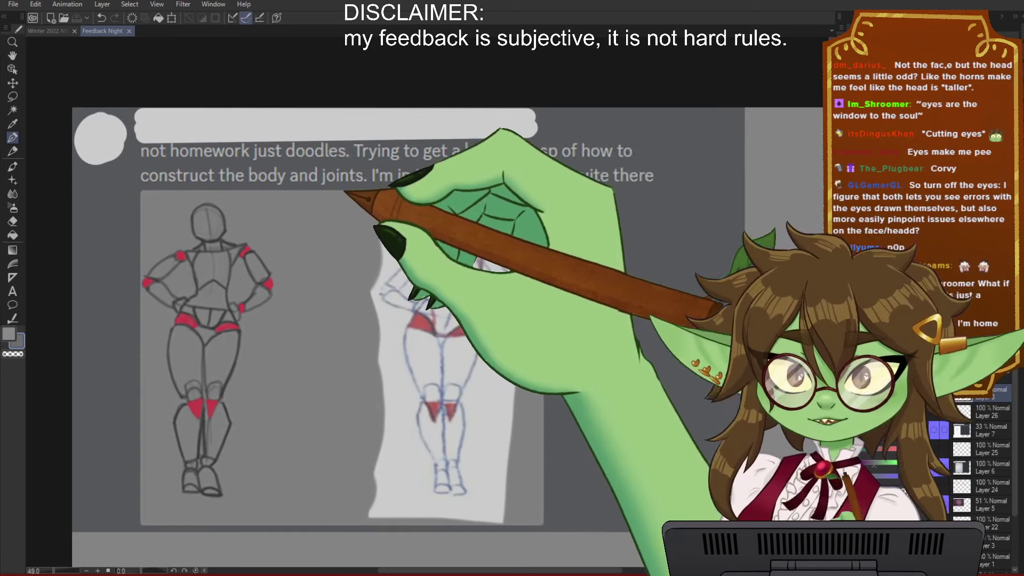
{"action": "left_click_drag", "start_coordinate": [595, 269], "coordinate": [565, 272]}
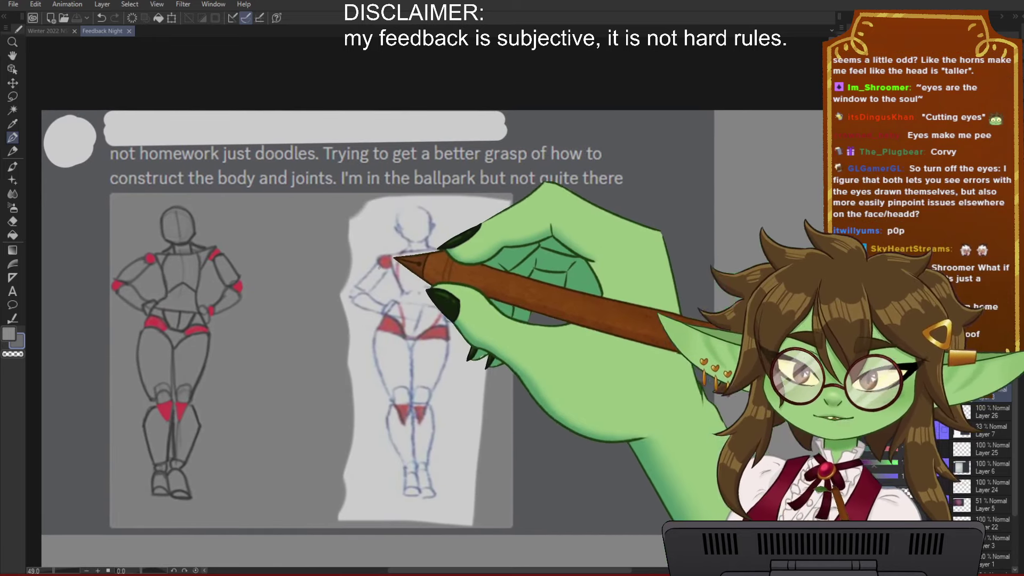
{"action": "scroll", "coordinate": [416, 299], "scroll_direction": "down", "scroll_amount": 2}
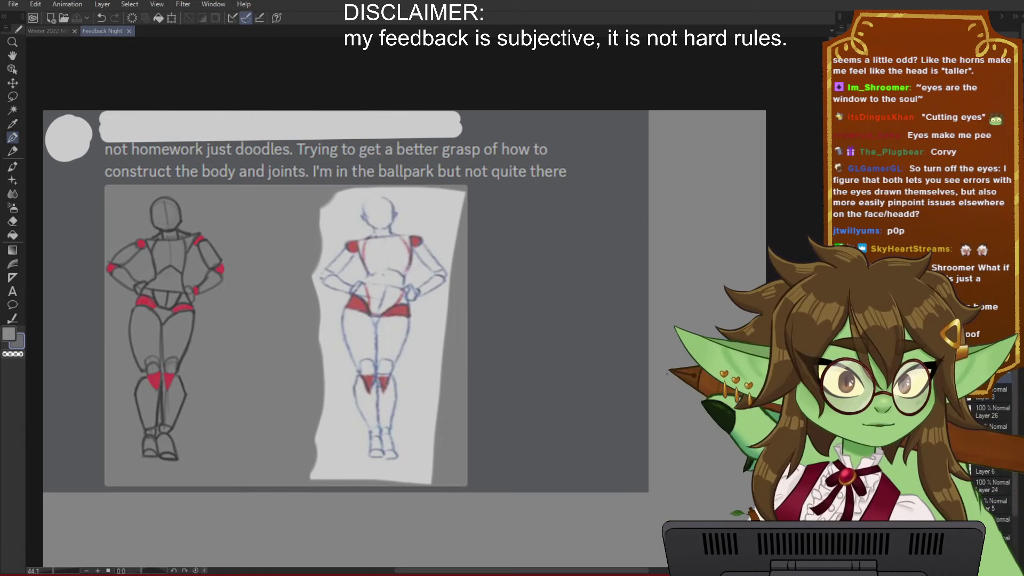
Step: Examine the grey mannequin's hips, torso and head up close and in relation to its overall pose
{"action": "scroll", "coordinate": [217, 332], "scroll_direction": "up", "scroll_amount": 5}
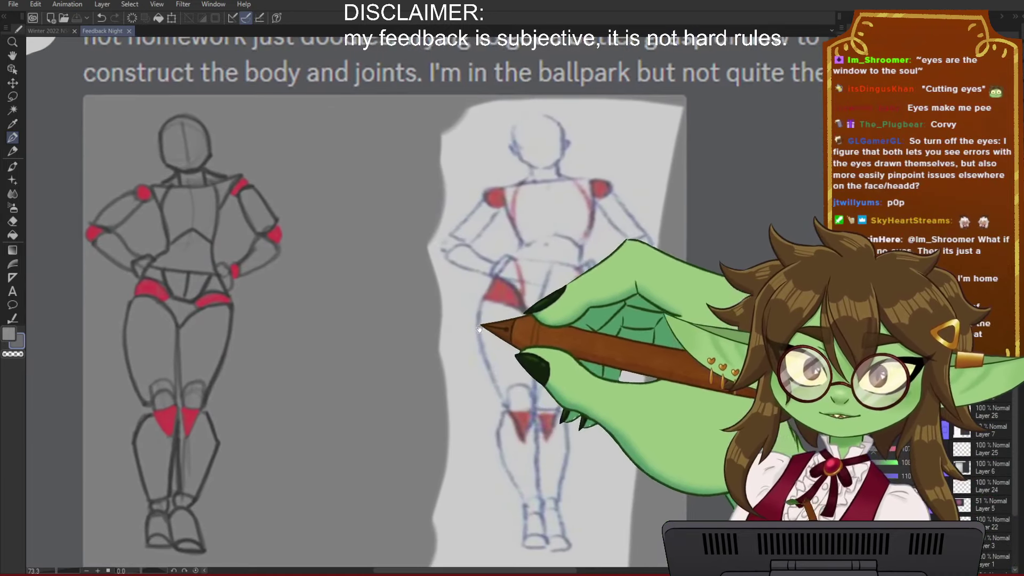
{"action": "left_click_drag", "start_coordinate": [475, 329], "coordinate": [481, 329]}
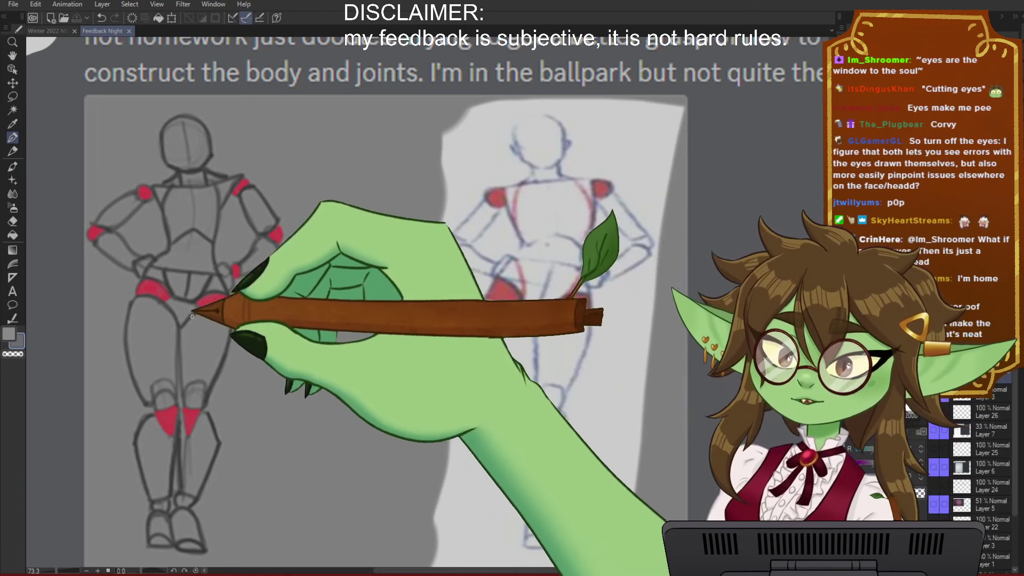
{"action": "left_click_drag", "start_coordinate": [303, 349], "coordinate": [306, 330]}
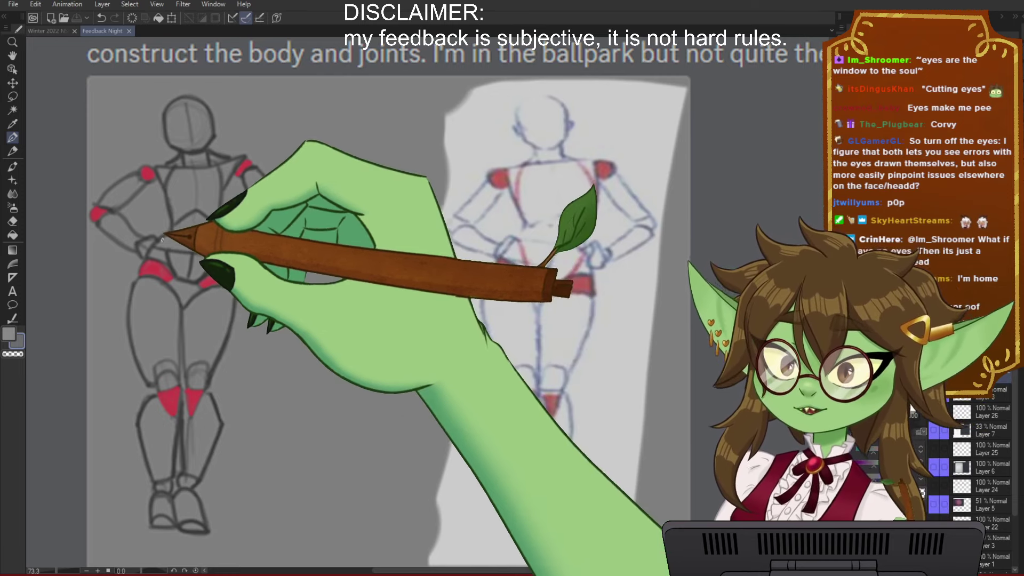
{"action": "scroll", "coordinate": [432, 478], "scroll_direction": "down", "scroll_amount": 2}
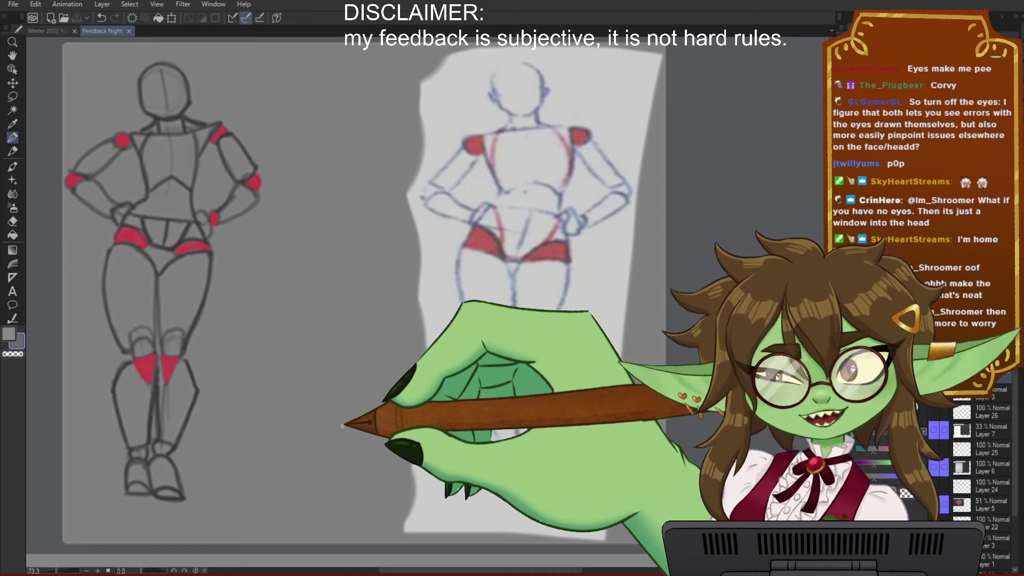
{"action": "left_click_drag", "start_coordinate": [386, 443], "coordinate": [309, 446]}
{"action": "scroll", "coordinate": [333, 434], "scroll_direction": "down", "scroll_amount": 2}
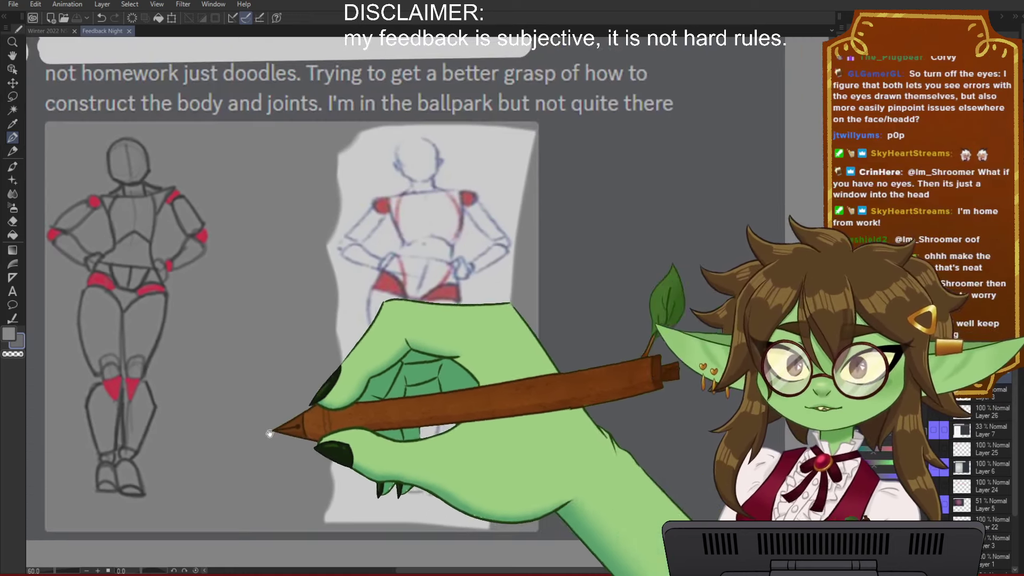
{"action": "left_click_drag", "start_coordinate": [176, 361], "coordinate": [219, 310]}
{"action": "scroll", "coordinate": [219, 310], "scroll_direction": "down", "scroll_amount": 1}
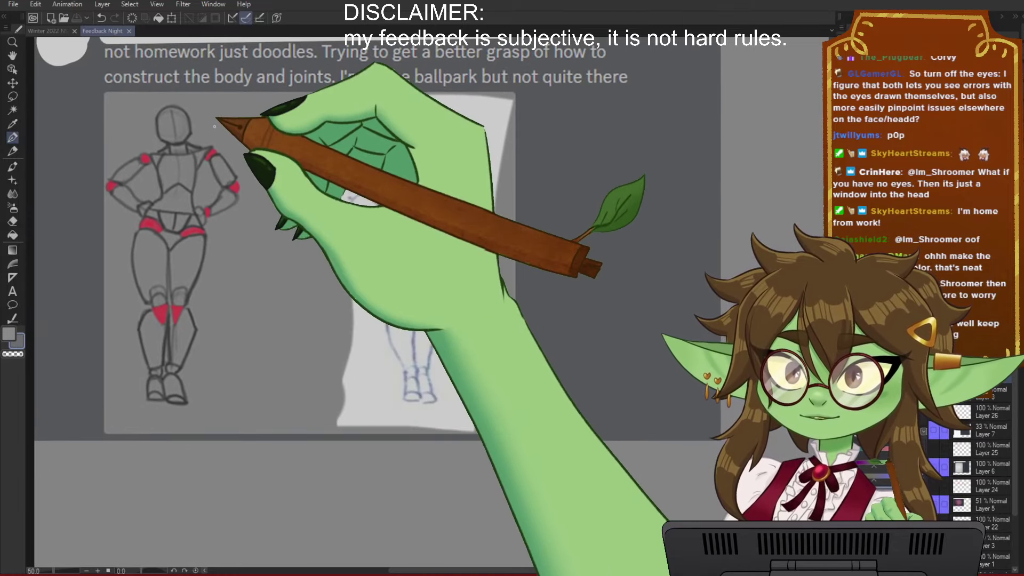
{"action": "scroll", "coordinate": [206, 142], "scroll_direction": "up", "scroll_amount": 3}
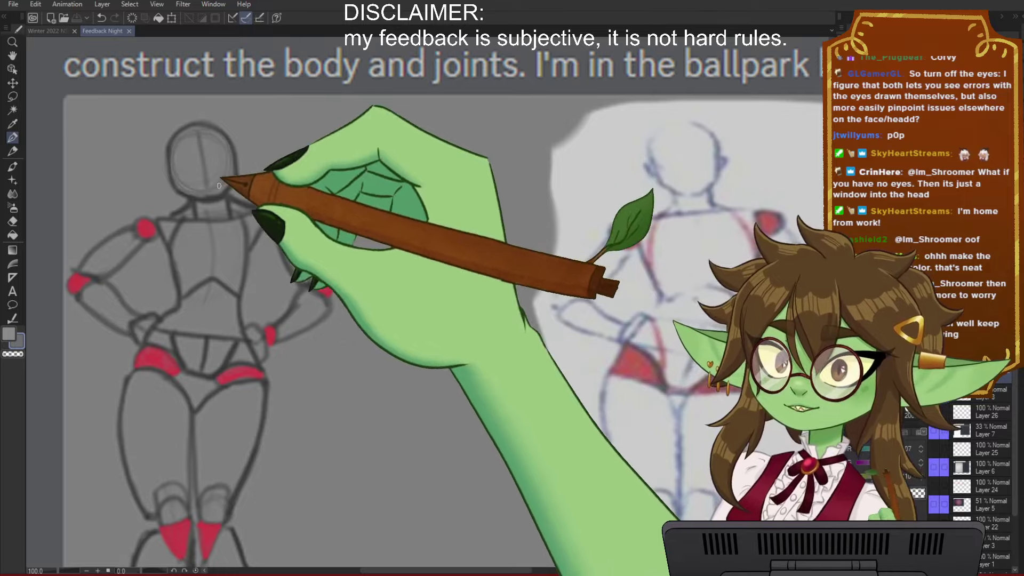
Step: Undo the last mark, circle the mannequin's head in red and draw a curved centre line from the neck down the torso
{"action": "key", "text": "ctrl+z"}
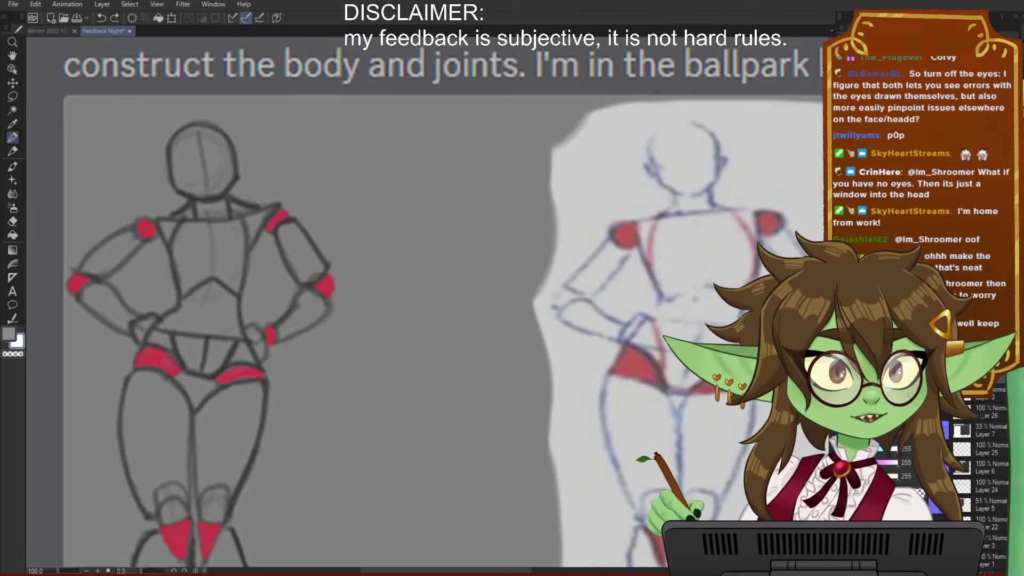
{"action": "mouse_move", "coordinate": [202, 126]}
{"action": "left_mouse_down"}
{"action": "mouse_move", "coordinate": [176, 181]}
{"action": "mouse_move", "coordinate": [184, 148]}
{"action": "left_mouse_up"}
{"action": "left_click_drag", "start_coordinate": [212, 199], "coordinate": [202, 320]}
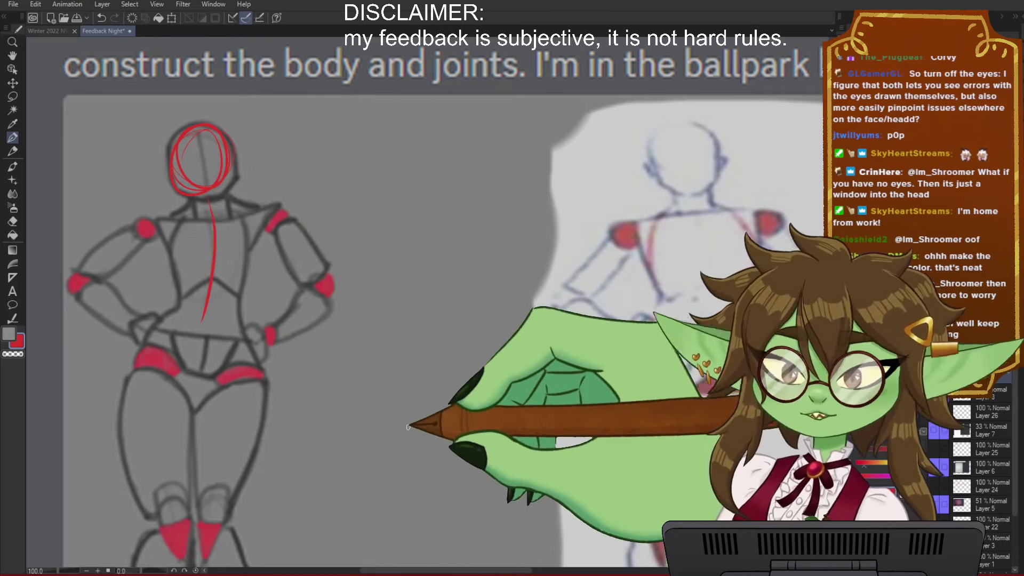
Step: Start a red construction figure beside the mannequin with a round head, an egg-shaped ribcage and a curved centre line extending below it
{"action": "scroll", "coordinate": [375, 262], "scroll_direction": "down", "scroll_amount": 3}
{"action": "scroll", "coordinate": [367, 246], "scroll_direction": "down", "scroll_amount": 2}
{"action": "left_click_drag", "start_coordinate": [433, 412], "coordinate": [333, 404]}
{"action": "scroll", "coordinate": [401, 273], "scroll_direction": "down", "scroll_amount": 3}
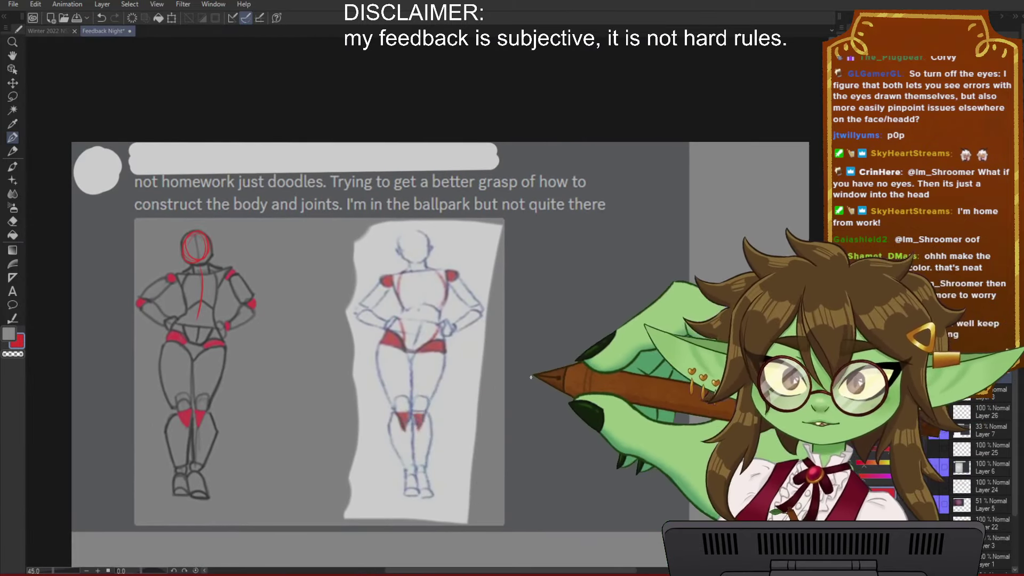
{"action": "scroll", "coordinate": [342, 354], "scroll_direction": "up", "scroll_amount": 2}
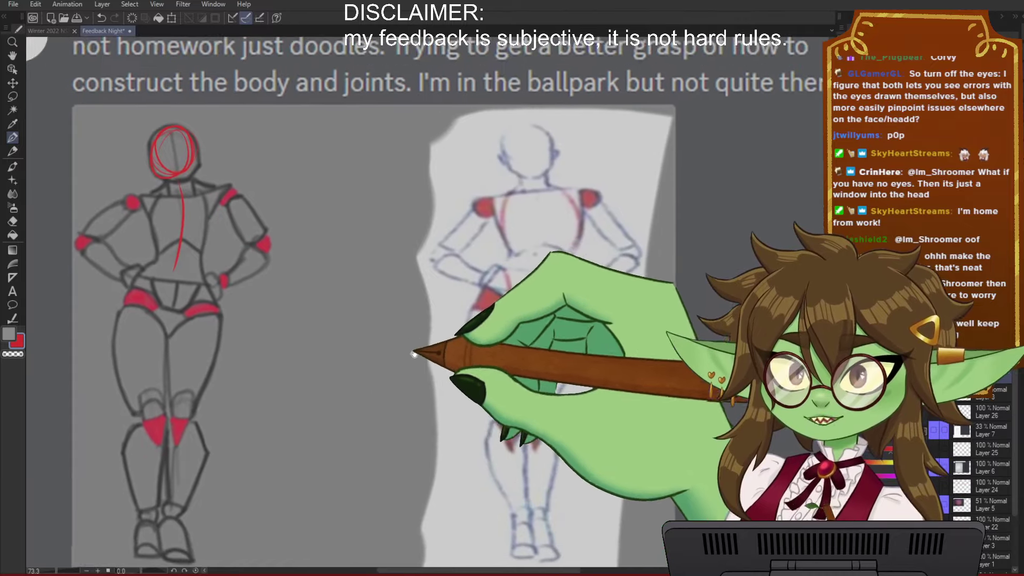
{"action": "mouse_move", "coordinate": [374, 109]}
{"action": "left_mouse_down"}
{"action": "mouse_move", "coordinate": [347, 152]}
{"action": "mouse_move", "coordinate": [381, 114]}
{"action": "left_mouse_up"}
{"action": "mouse_move", "coordinate": [380, 184]}
{"action": "left_mouse_down"}
{"action": "mouse_move", "coordinate": [370, 319]}
{"action": "mouse_move", "coordinate": [364, 191]}
{"action": "mouse_move", "coordinate": [352, 239]}
{"action": "left_mouse_up"}
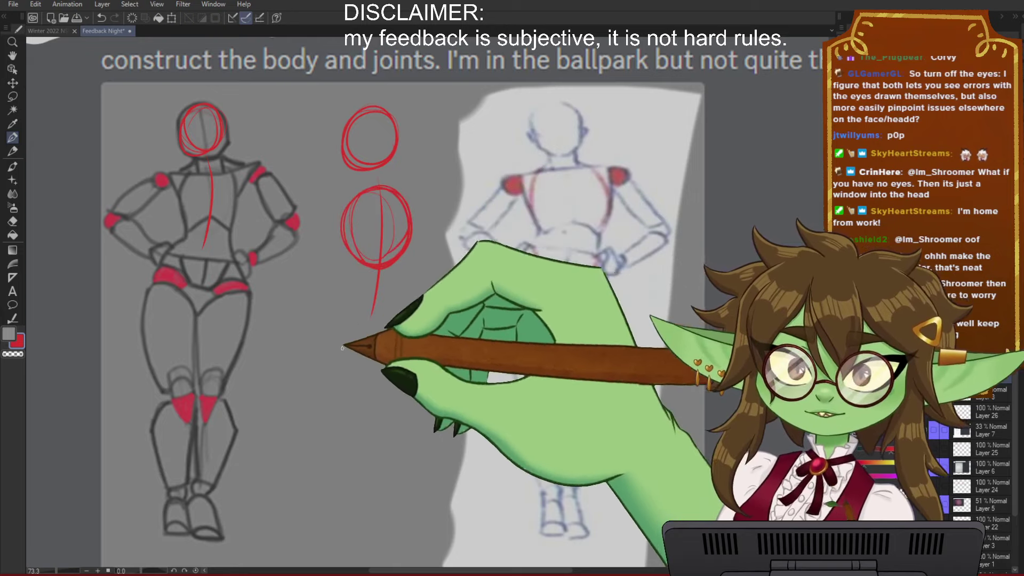
Step: Draw a tilted shoulder line and an oppositely tilted hip line across the red construction figure's ribcage and pelvis
{"action": "left_click_drag", "start_coordinate": [506, 177], "coordinate": [631, 168]}
{"action": "key", "text": "ctrl+z"}
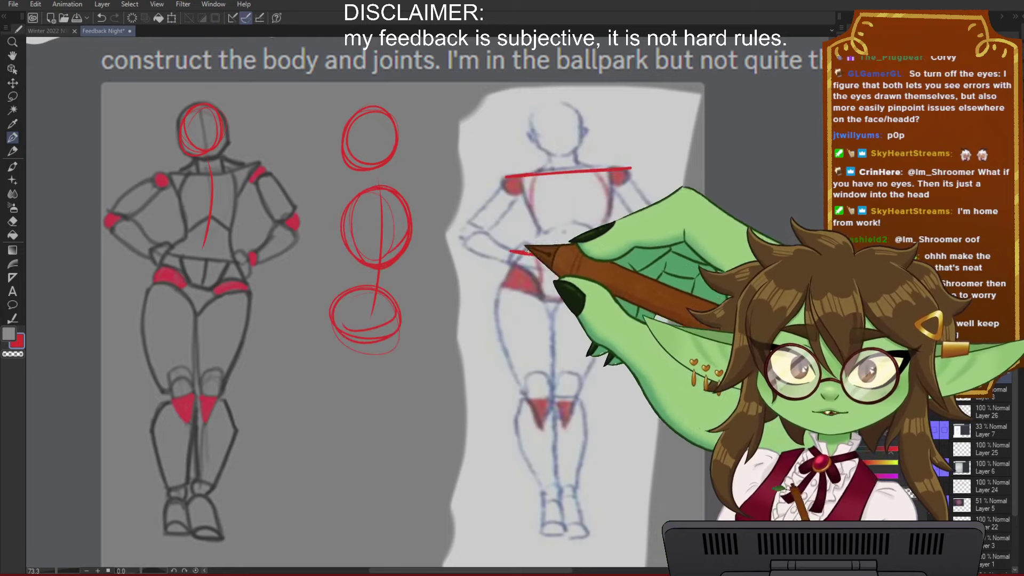
{"action": "left_click_drag", "start_coordinate": [328, 203], "coordinate": [431, 180]}
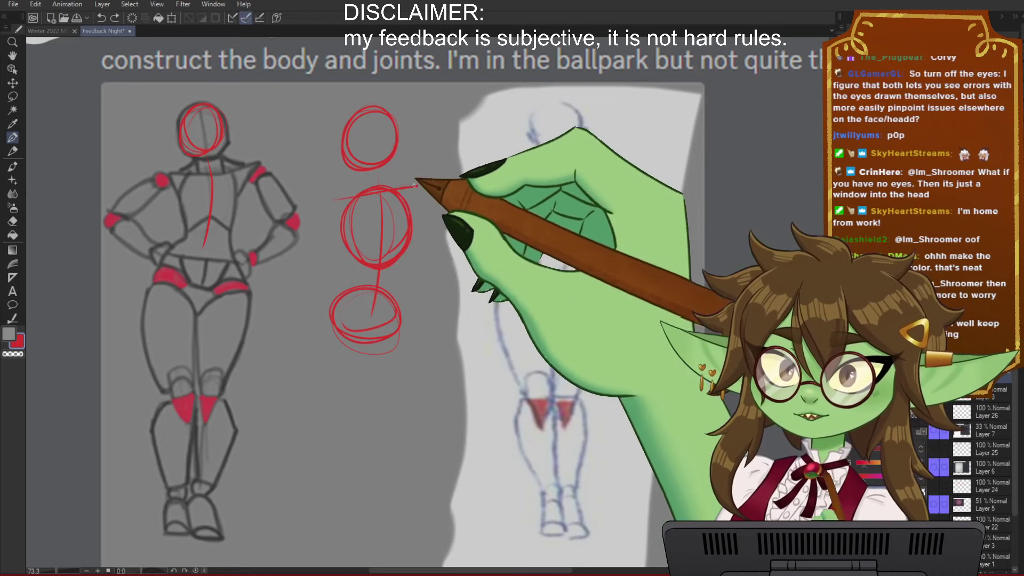
{"action": "left_click_drag", "start_coordinate": [360, 194], "coordinate": [417, 186]}
{"action": "mouse_move", "coordinate": [319, 300]}
{"action": "left_mouse_down"}
{"action": "mouse_move", "coordinate": [485, 321]}
{"action": "mouse_move", "coordinate": [472, 300]}
{"action": "left_mouse_up"}
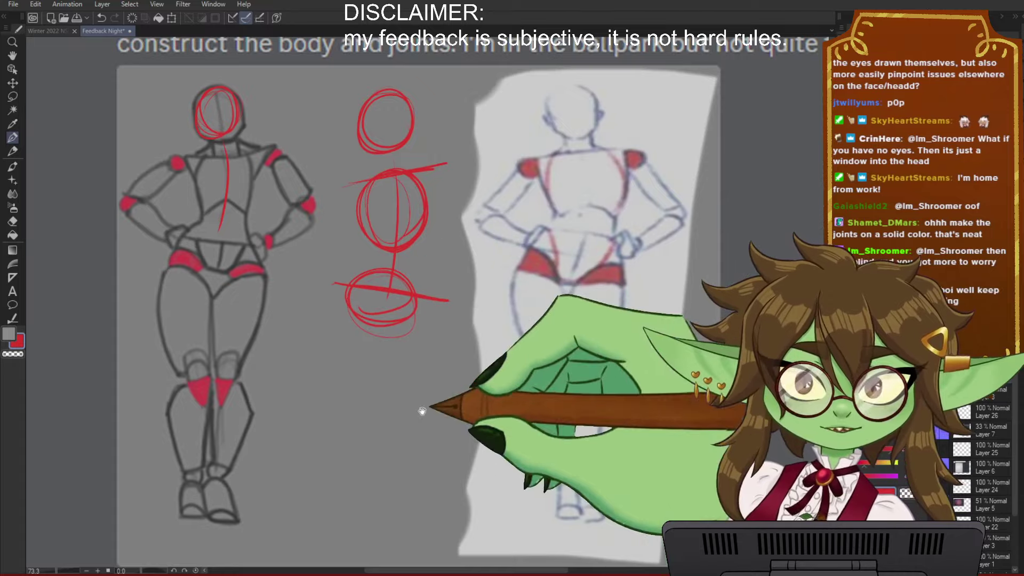
Step: Add round shoulder joints on both sides of the red construction figure's ribcage along the tilted shoulder line
{"action": "left_click_drag", "start_coordinate": [423, 409], "coordinate": [373, 385]}
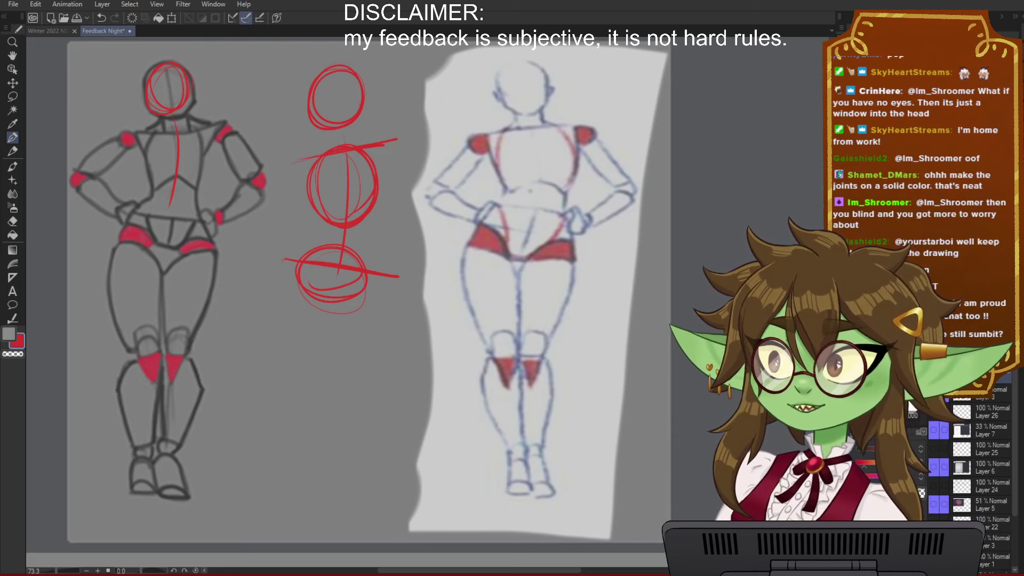
{"action": "left_click_drag", "start_coordinate": [441, 155], "coordinate": [452, 157]}
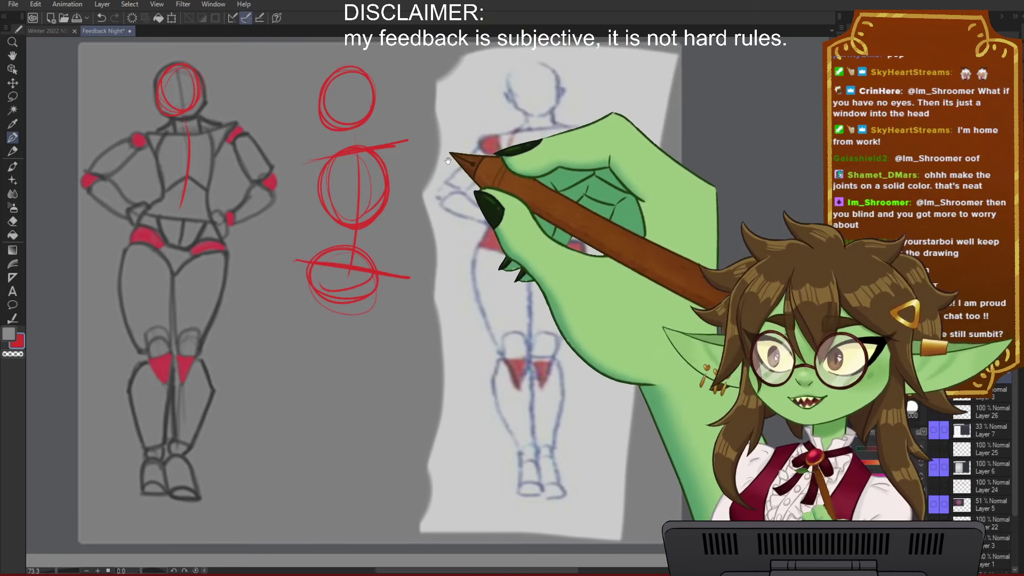
{"action": "left_click_drag", "start_coordinate": [461, 306], "coordinate": [453, 310]}
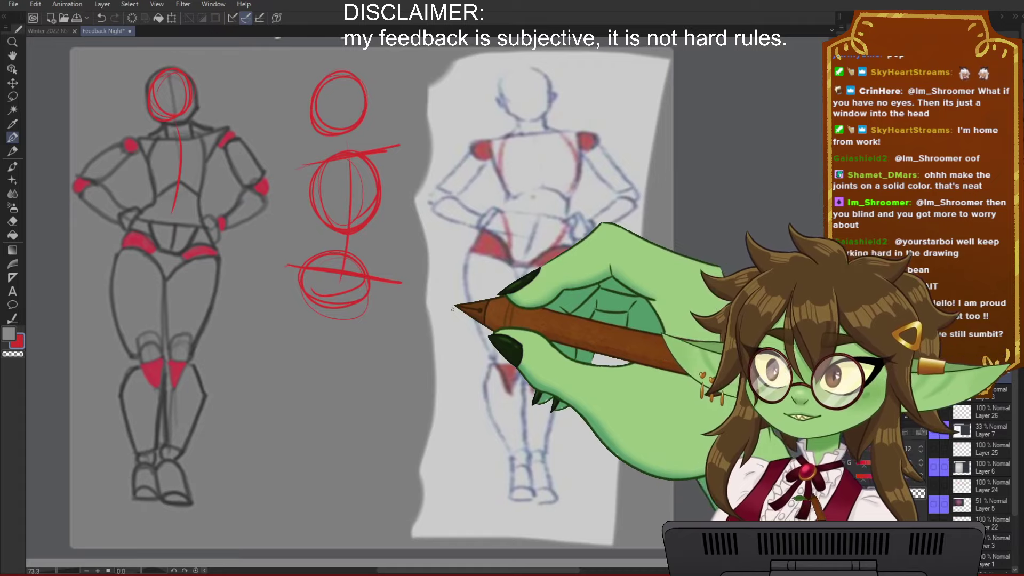
{"action": "left_click_drag", "start_coordinate": [463, 372], "coordinate": [432, 376]}
{"action": "left_click_drag", "start_coordinate": [507, 286], "coordinate": [532, 282]}
{"action": "left_click_drag", "start_coordinate": [439, 272], "coordinate": [464, 265]}
{"action": "mouse_move", "coordinate": [332, 175]}
{"action": "left_mouse_down"}
{"action": "mouse_move", "coordinate": [320, 159]}
{"action": "mouse_move", "coordinate": [403, 160]}
{"action": "mouse_move", "coordinate": [412, 150]}
{"action": "mouse_move", "coordinate": [435, 160]}
{"action": "left_mouse_up"}
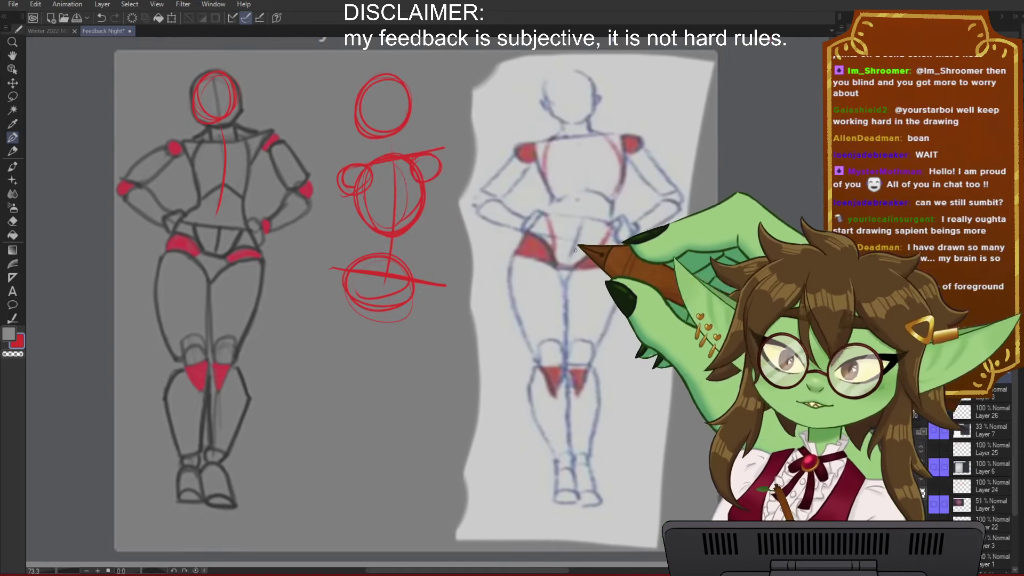
Step: Add a small round hip joint to the red pelvis and draw long straight leg guide lines down from both hips
{"action": "left_click_drag", "start_coordinate": [466, 198], "coordinate": [449, 204]}
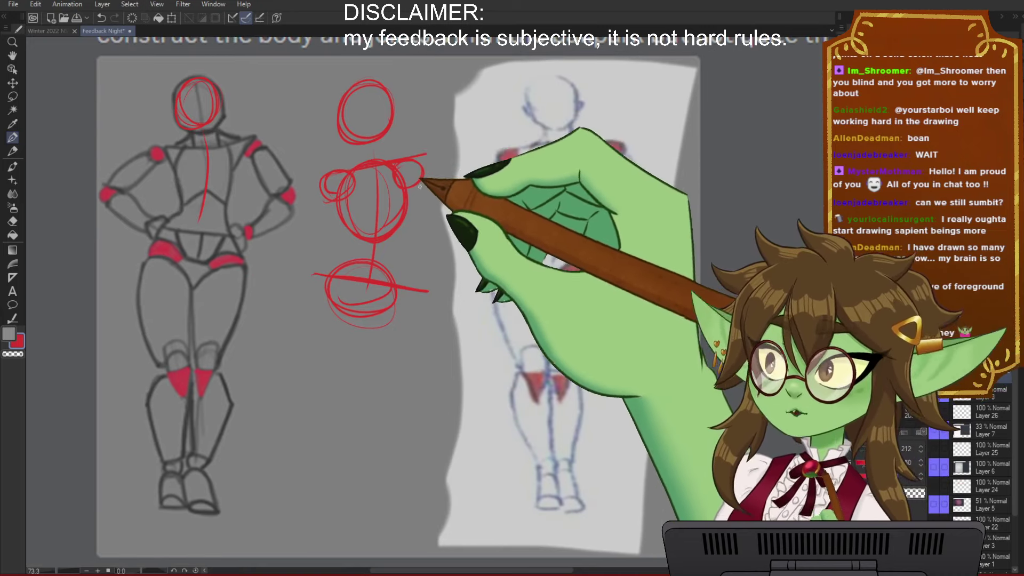
{"action": "left_click_drag", "start_coordinate": [501, 232], "coordinate": [527, 231]}
{"action": "left_click_drag", "start_coordinate": [479, 363], "coordinate": [458, 346]}
{"action": "left_click_drag", "start_coordinate": [326, 265], "coordinate": [337, 269]}
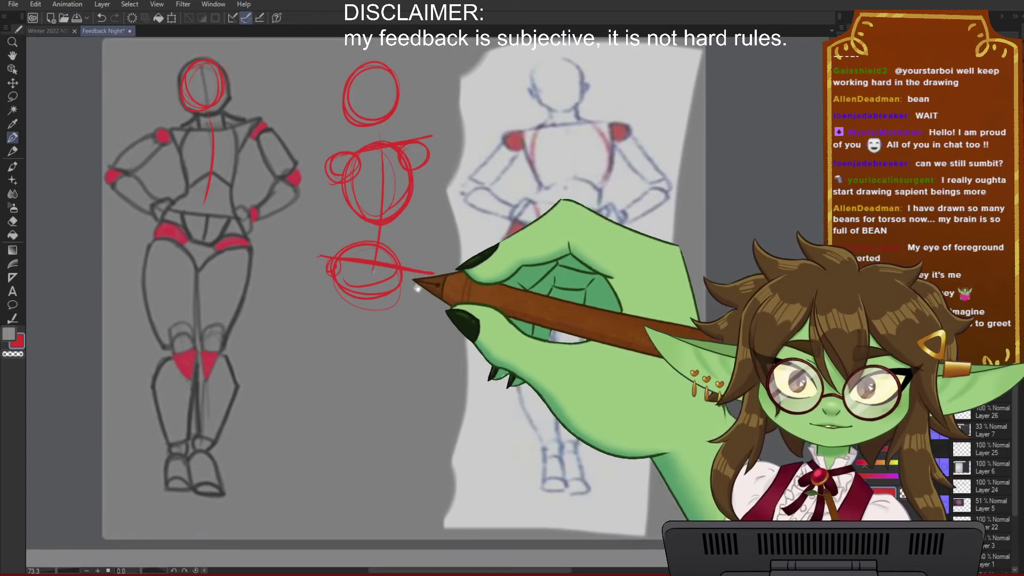
{"action": "left_click_drag", "start_coordinate": [538, 364], "coordinate": [526, 328]}
{"action": "left_click_drag", "start_coordinate": [327, 266], "coordinate": [344, 396]}
{"action": "left_click_drag", "start_coordinate": [317, 248], "coordinate": [348, 455]}
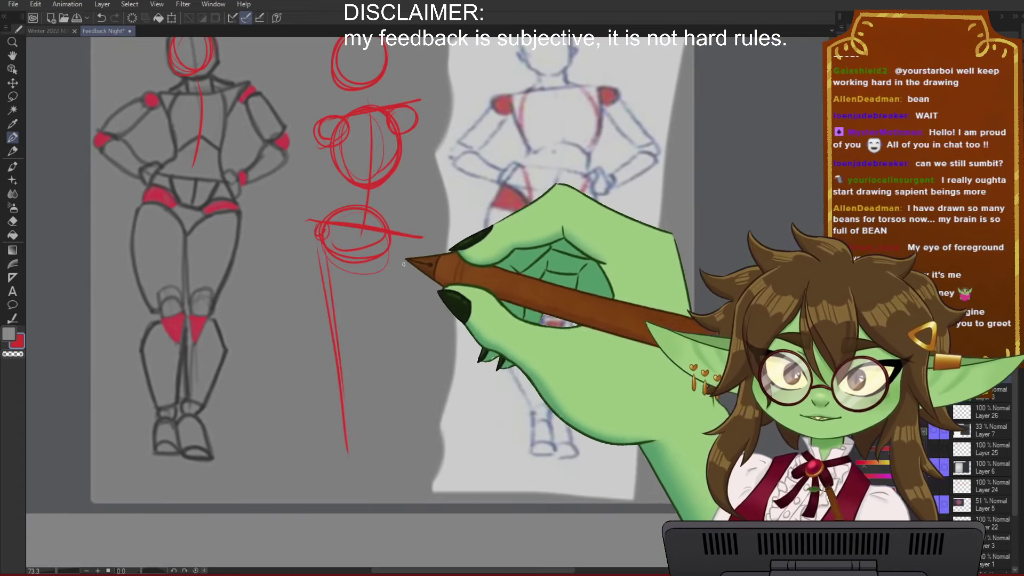
{"action": "left_click_drag", "start_coordinate": [393, 250], "coordinate": [374, 463]}
Step: Draw bent arm guide lines from both shoulders out to the elbows and back in towards the hips
{"action": "left_click_drag", "start_coordinate": [455, 314], "coordinate": [456, 424]}
{"action": "mouse_move", "coordinate": [316, 246]}
{"action": "left_mouse_down"}
{"action": "mouse_move", "coordinate": [268, 285]}
{"action": "mouse_move", "coordinate": [318, 328]}
{"action": "left_mouse_up"}
{"action": "left_click_drag", "start_coordinate": [420, 234], "coordinate": [452, 276]}
Step: Build up the red figure's thighs, lower legs and arms with outlines around their guide lines
{"action": "mouse_move", "coordinate": [503, 387]}
{"action": "left_mouse_down"}
{"action": "mouse_move", "coordinate": [438, 390]}
{"action": "mouse_move", "coordinate": [474, 427]}
{"action": "mouse_move", "coordinate": [493, 409]}
{"action": "left_mouse_up"}
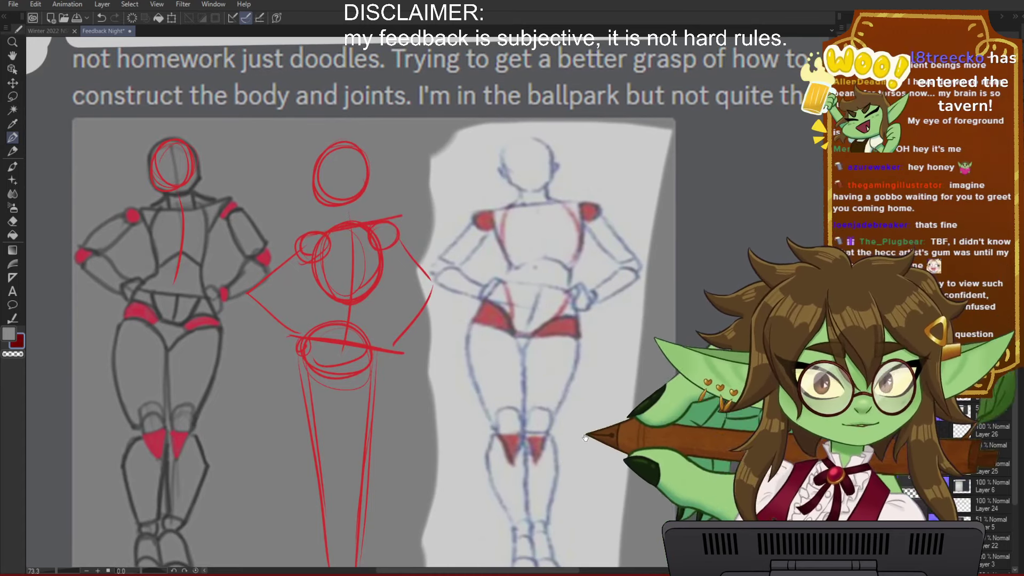
{"action": "left_click_drag", "start_coordinate": [585, 437], "coordinate": [565, 427]}
{"action": "left_click_drag", "start_coordinate": [446, 363], "coordinate": [444, 349]}
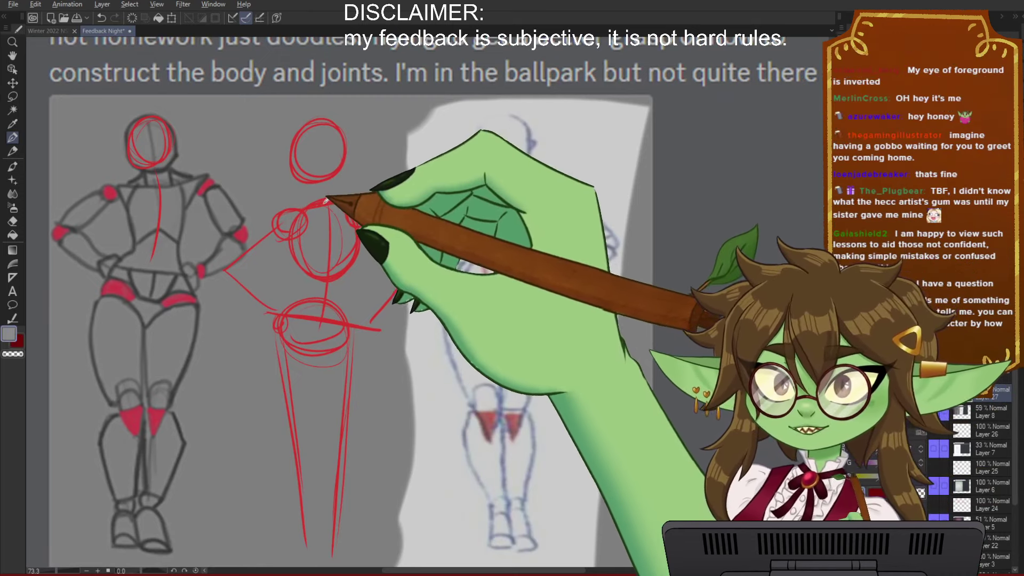
{"action": "mouse_move", "coordinate": [272, 325]}
{"action": "left_mouse_down"}
{"action": "mouse_move", "coordinate": [297, 459]}
{"action": "mouse_move", "coordinate": [295, 339]}
{"action": "mouse_move", "coordinate": [283, 444]}
{"action": "mouse_move", "coordinate": [282, 416]}
{"action": "mouse_move", "coordinate": [339, 360]}
{"action": "mouse_move", "coordinate": [311, 406]}
{"action": "left_mouse_up"}
{"action": "left_click_drag", "start_coordinate": [315, 350], "coordinate": [307, 411]}
{"action": "scroll", "coordinate": [308, 411], "scroll_direction": "down", "scroll_amount": 3}
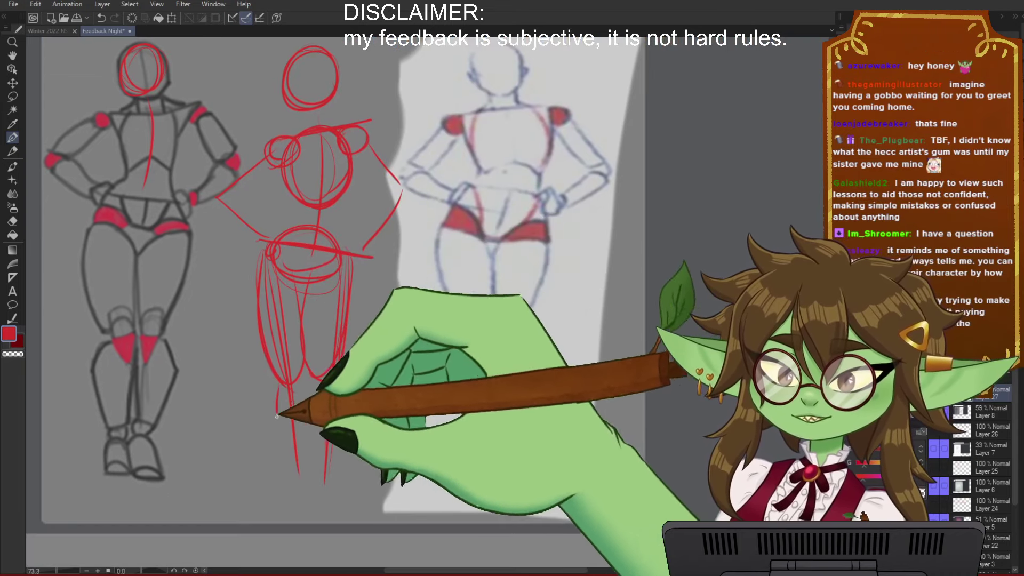
{"action": "scroll", "coordinate": [400, 372], "scroll_direction": "up", "scroll_amount": 5}
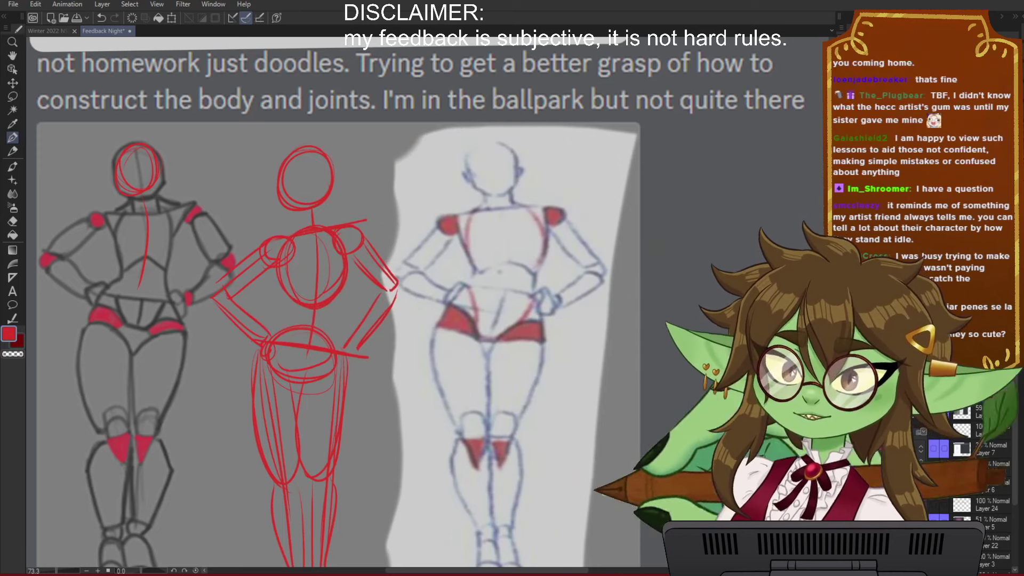
Step: Draw a slanted dark red eye line across the construction figure's head
{"action": "left_click_drag", "start_coordinate": [696, 458], "coordinate": [657, 445]}
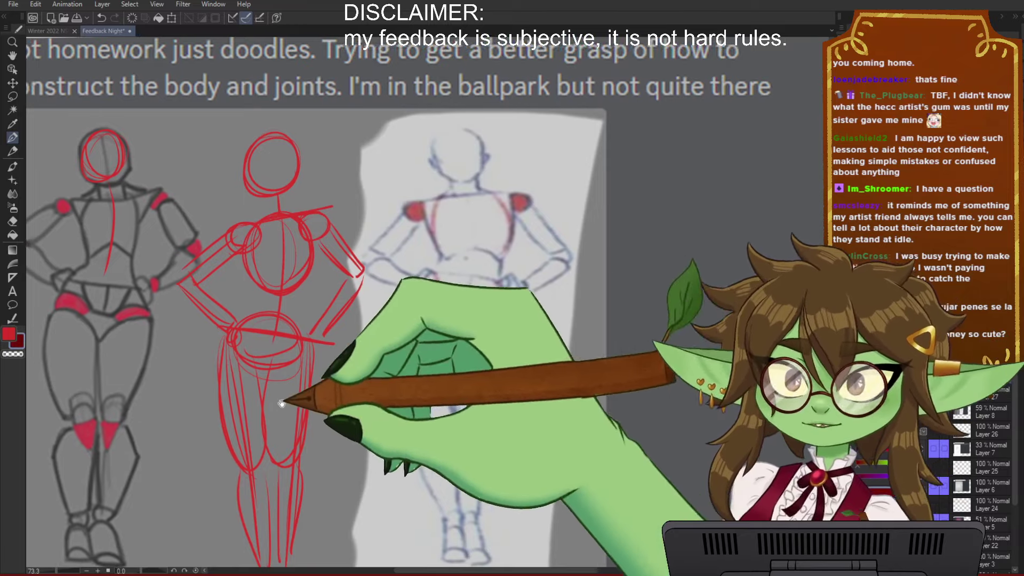
{"action": "left_click_drag", "start_coordinate": [270, 397], "coordinate": [321, 386]}
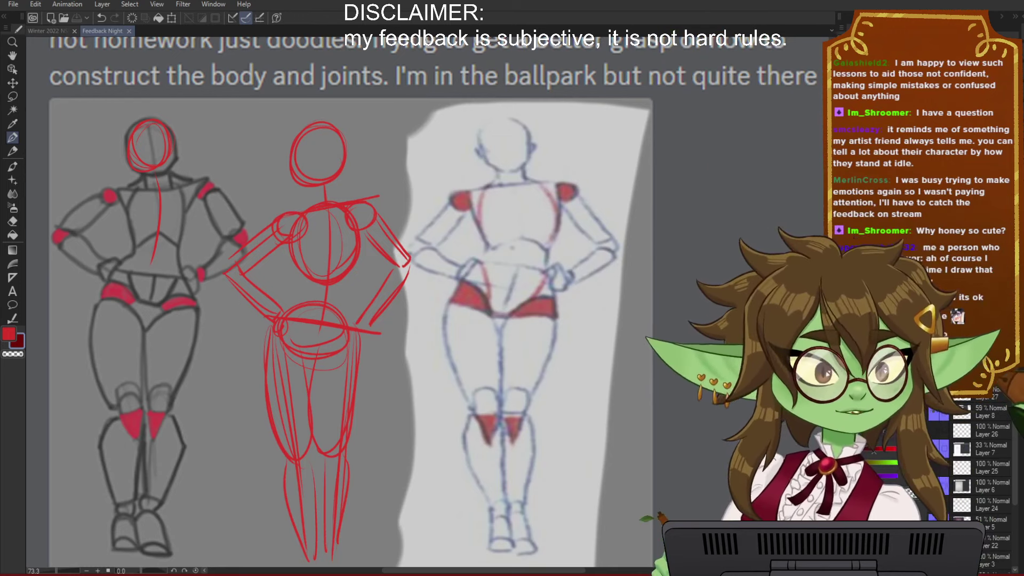
{"action": "left_click_drag", "start_coordinate": [481, 327], "coordinate": [504, 374]}
{"action": "left_click_drag", "start_coordinate": [571, 327], "coordinate": [560, 355]}
{"action": "left_click_drag", "start_coordinate": [489, 304], "coordinate": [505, 325]}
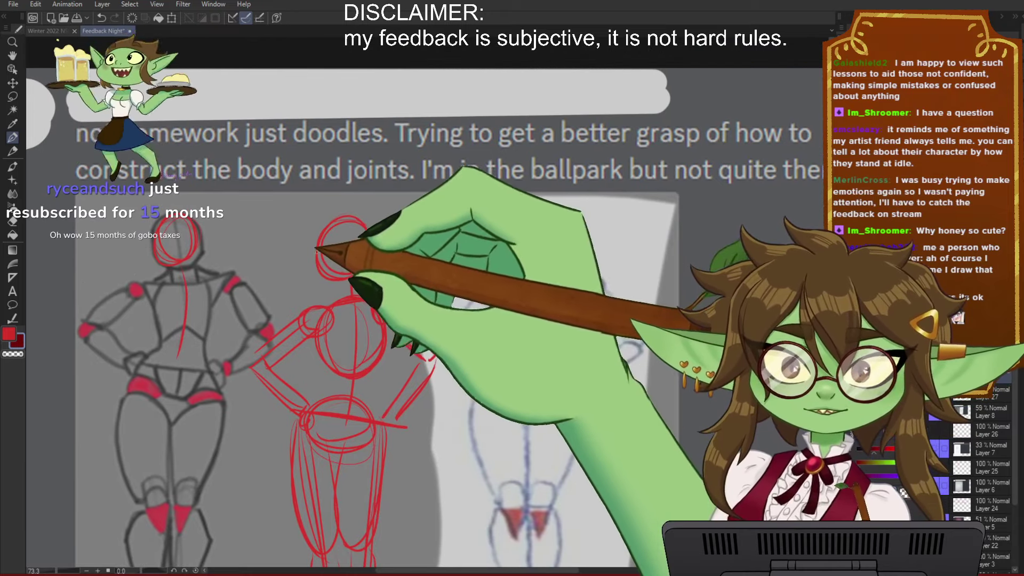
{"action": "left_click_drag", "start_coordinate": [312, 253], "coordinate": [372, 241]}
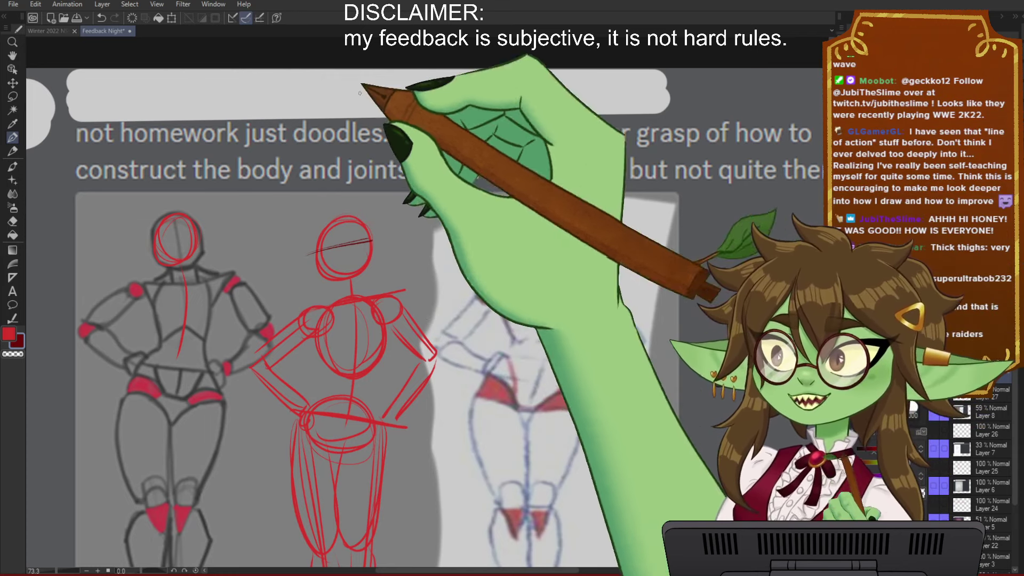
Step: Draw a dark red vertical centre line through the construction figure's head and down the neck
{"action": "scroll", "coordinate": [429, 313], "scroll_direction": "down", "scroll_amount": 1}
{"action": "scroll", "coordinate": [429, 315], "scroll_direction": "up", "scroll_amount": 2}
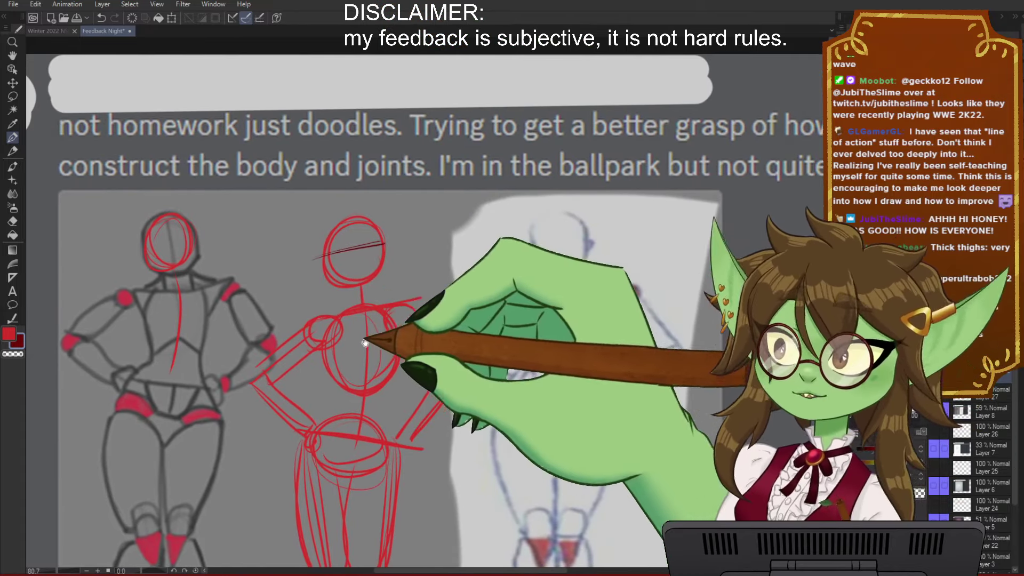
{"action": "left_click_drag", "start_coordinate": [366, 341], "coordinate": [398, 344]}
{"action": "left_click_drag", "start_coordinate": [468, 221], "coordinate": [448, 217]}
{"action": "left_click_drag", "start_coordinate": [411, 251], "coordinate": [401, 210]}
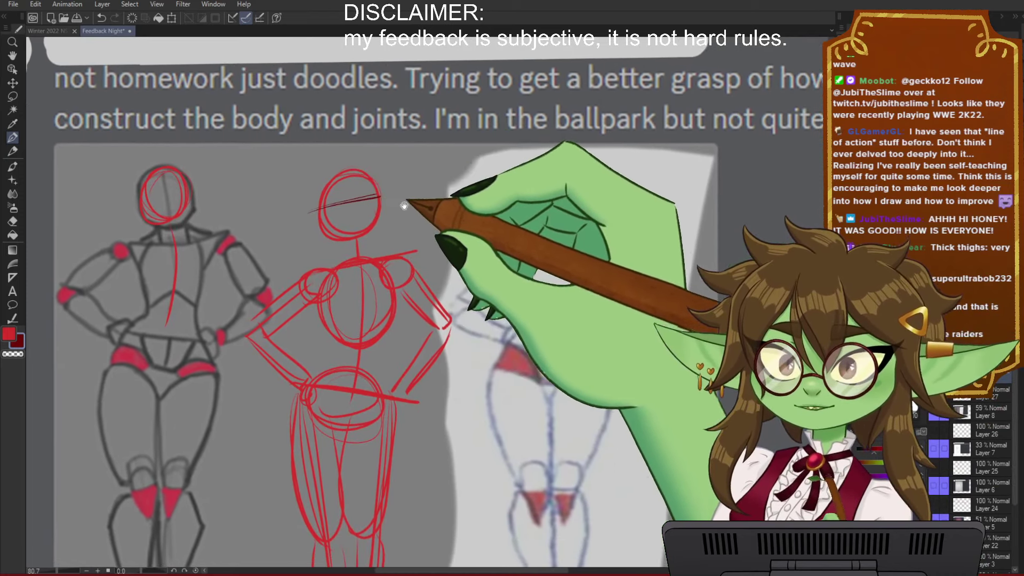
{"action": "left_click_drag", "start_coordinate": [348, 176], "coordinate": [359, 252]}
{"action": "left_click_drag", "start_coordinate": [350, 207], "coordinate": [340, 177]}
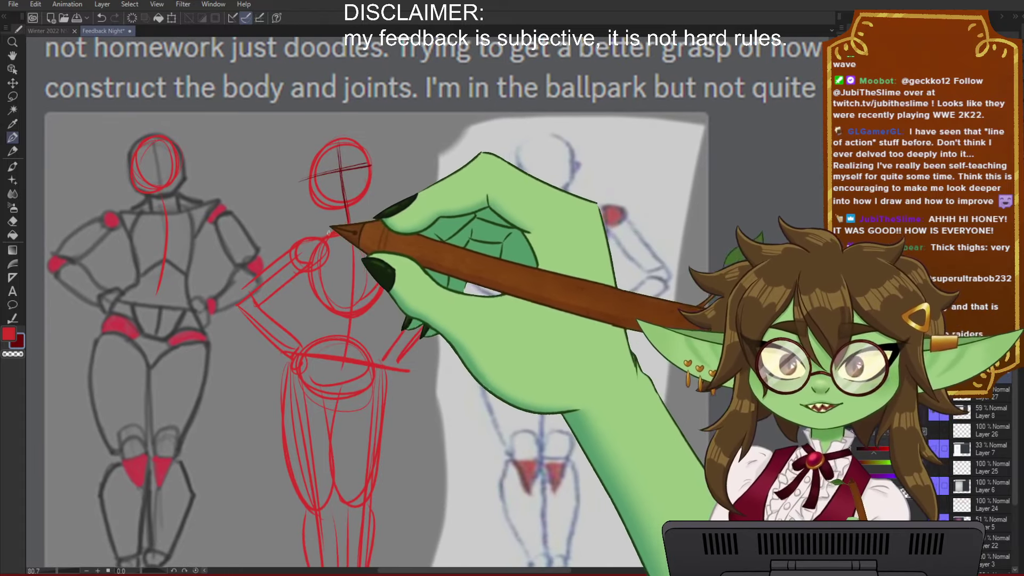
Step: Outline the construction figure's ribcage in dark red with curved sides and an arched lower edge
{"action": "mouse_move", "coordinate": [326, 239]}
{"action": "left_mouse_down"}
{"action": "mouse_move", "coordinate": [319, 313]}
{"action": "mouse_move", "coordinate": [366, 292]}
{"action": "mouse_move", "coordinate": [379, 314]}
{"action": "left_mouse_up"}
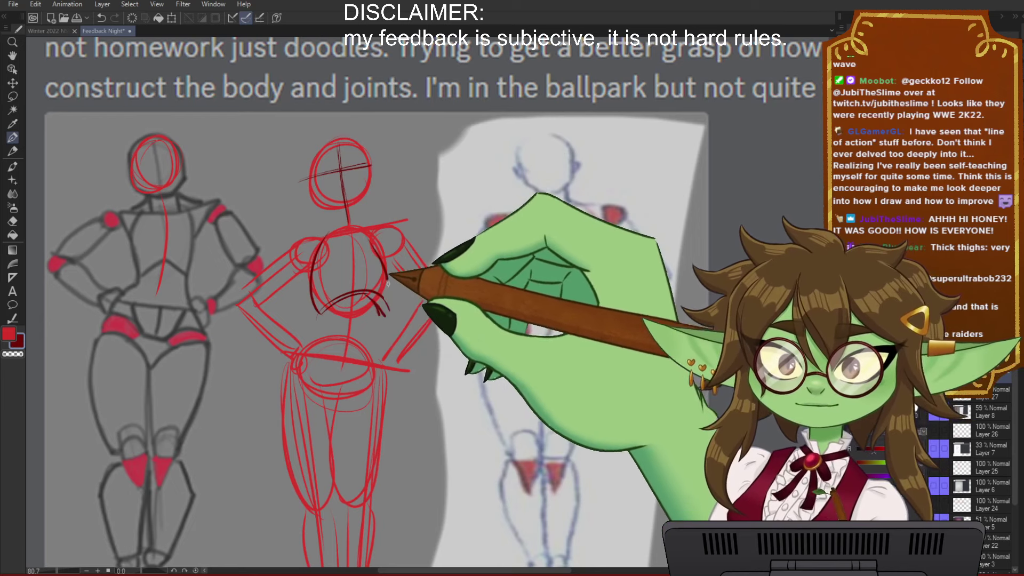
{"action": "left_click_drag", "start_coordinate": [320, 255], "coordinate": [387, 314]}
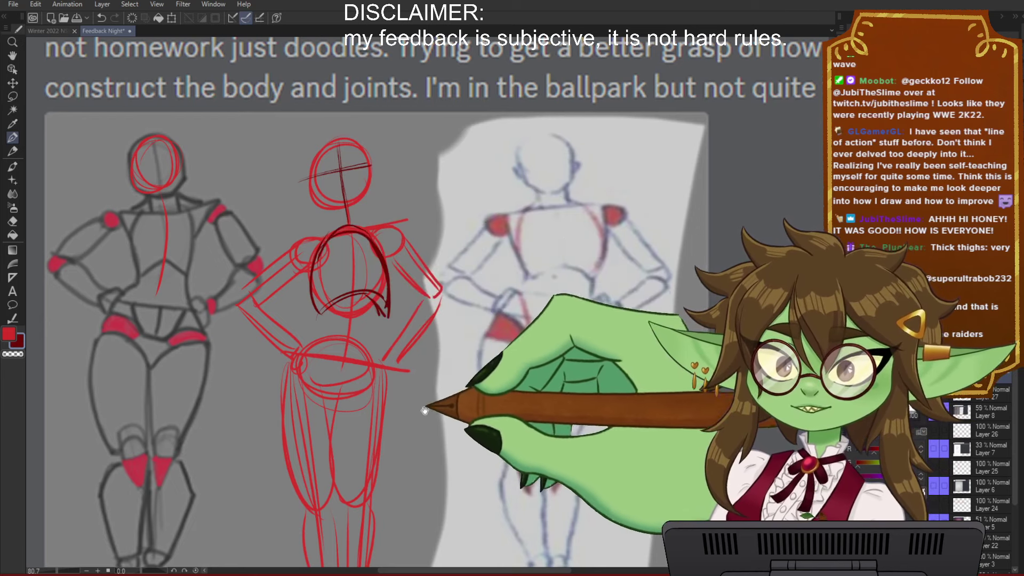
Step: Draw the pelvis in dark red with raised rounded hip crests and a flattened oval at its base
{"action": "left_click_drag", "start_coordinate": [418, 392], "coordinate": [398, 387]}
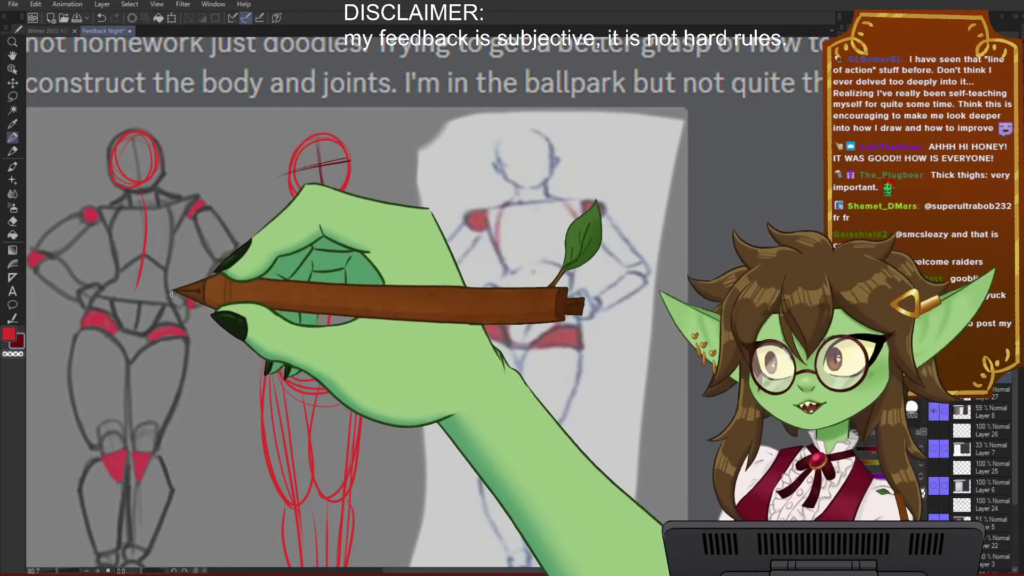
{"action": "left_click_drag", "start_coordinate": [452, 331], "coordinate": [476, 332]}
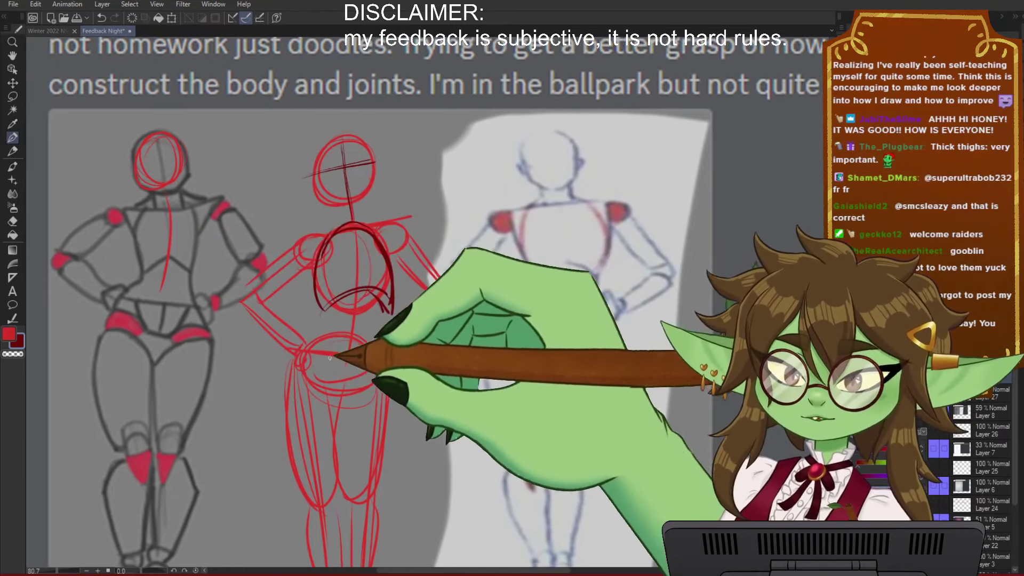
{"action": "mouse_move", "coordinate": [295, 363]}
{"action": "left_mouse_down"}
{"action": "mouse_move", "coordinate": [323, 339]}
{"action": "mouse_move", "coordinate": [357, 347]}
{"action": "mouse_move", "coordinate": [336, 356]}
{"action": "mouse_move", "coordinate": [391, 360]}
{"action": "mouse_move", "coordinate": [384, 367]}
{"action": "mouse_move", "coordinate": [367, 357]}
{"action": "mouse_move", "coordinate": [376, 338]}
{"action": "mouse_move", "coordinate": [387, 374]}
{"action": "left_mouse_up"}
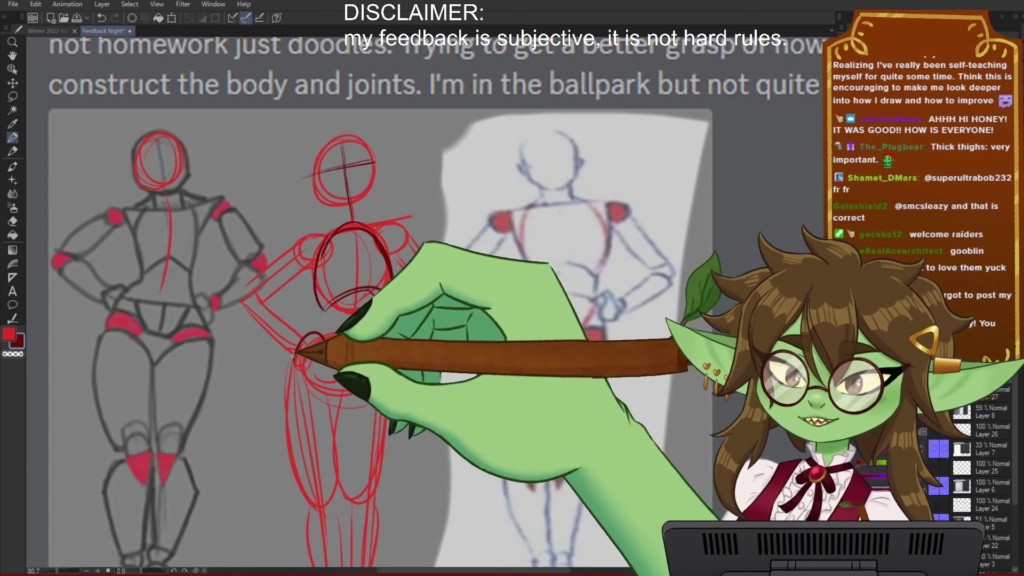
{"action": "mouse_move", "coordinate": [297, 373]}
{"action": "left_mouse_down"}
{"action": "mouse_move", "coordinate": [353, 395]}
{"action": "mouse_move", "coordinate": [374, 388]}
{"action": "mouse_move", "coordinate": [315, 392]}
{"action": "mouse_move", "coordinate": [356, 394]}
{"action": "left_mouse_up"}
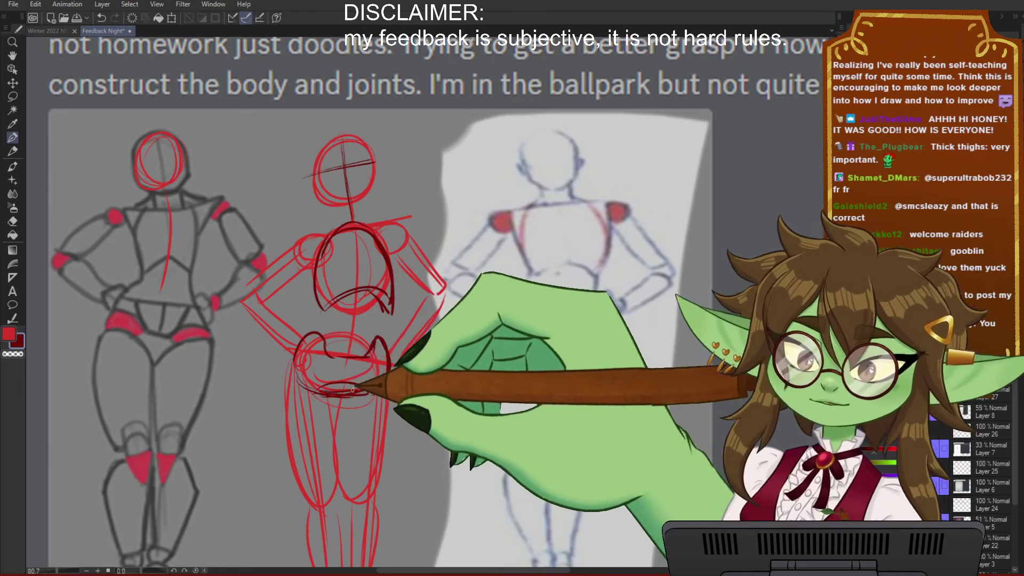
Step: Connect the ribcage to the pelvis with dark red waist curves and outline both thighs with tapering contours
{"action": "left_click_drag", "start_coordinate": [455, 414], "coordinate": [452, 406]}
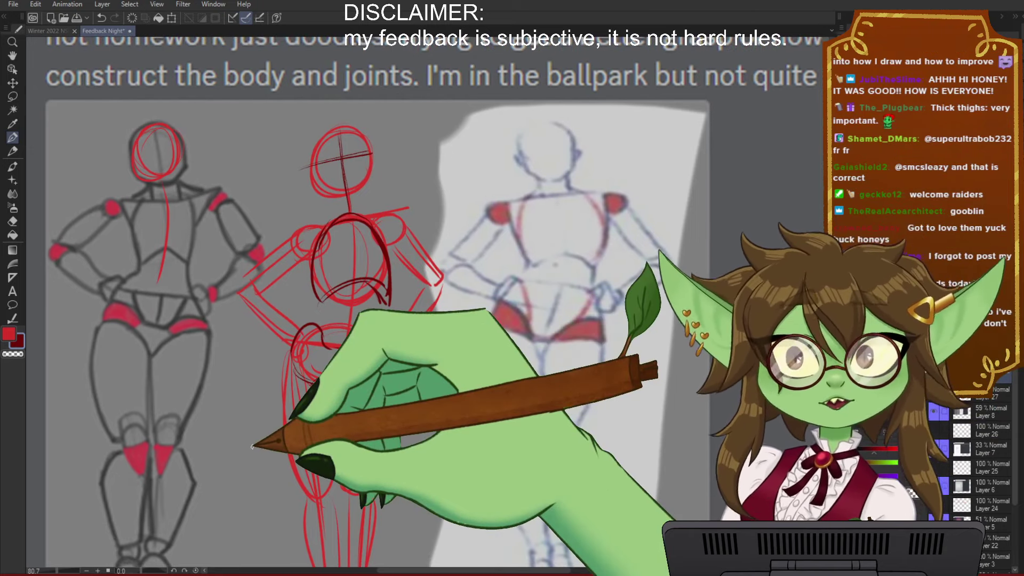
{"action": "left_click_drag", "start_coordinate": [463, 372], "coordinate": [482, 325]}
{"action": "left_click_drag", "start_coordinate": [554, 404], "coordinate": [550, 436]}
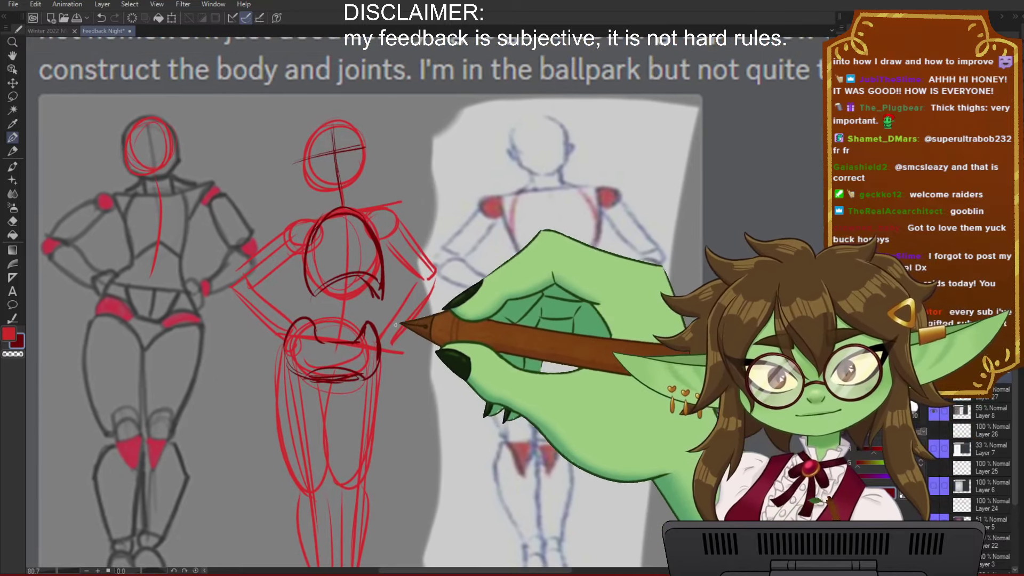
{"action": "left_click_drag", "start_coordinate": [504, 272], "coordinate": [498, 292]}
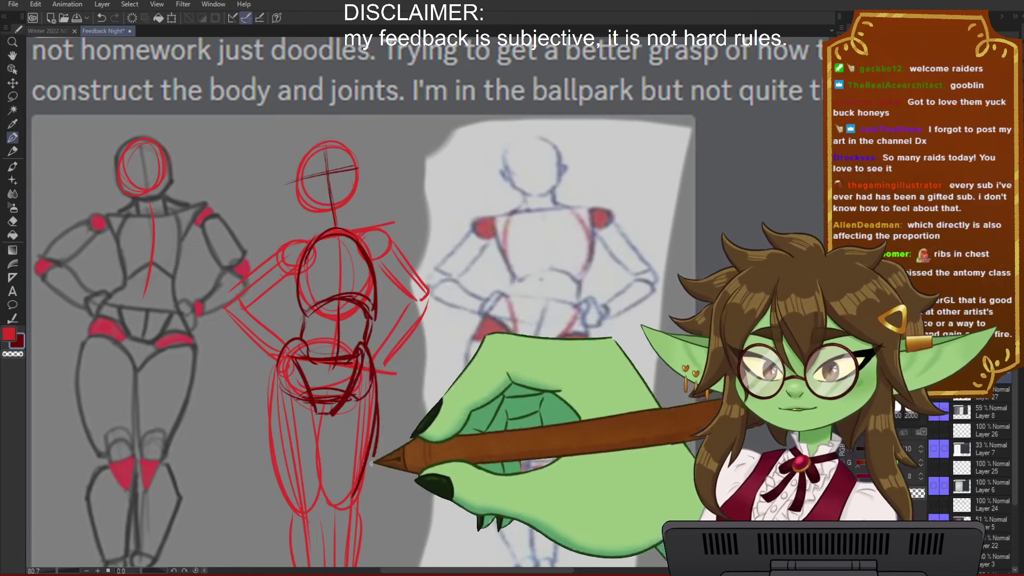
{"action": "left_click_drag", "start_coordinate": [272, 405], "coordinate": [295, 504]}
{"action": "mouse_move", "coordinate": [305, 411]}
{"action": "left_mouse_down"}
{"action": "mouse_move", "coordinate": [315, 454]}
{"action": "mouse_move", "coordinate": [296, 505]}
{"action": "left_mouse_up"}
Step: Add dark red shoulder shapes on both sides of the ribcage and outline the construction figure's head and neck
{"action": "left_click_drag", "start_coordinate": [624, 326], "coordinate": [560, 320]}
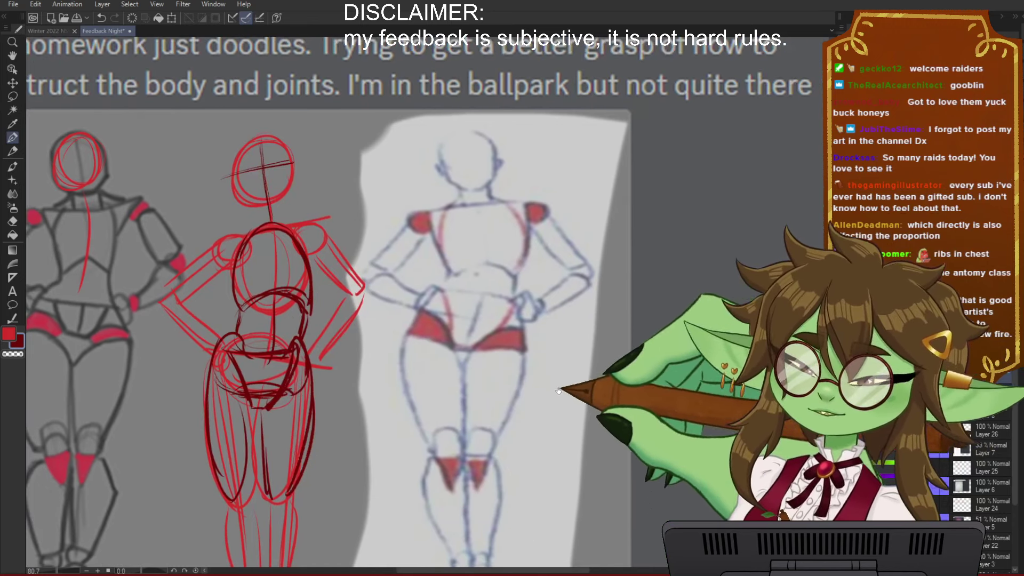
{"action": "left_click_drag", "start_coordinate": [559, 391], "coordinate": [540, 292]}
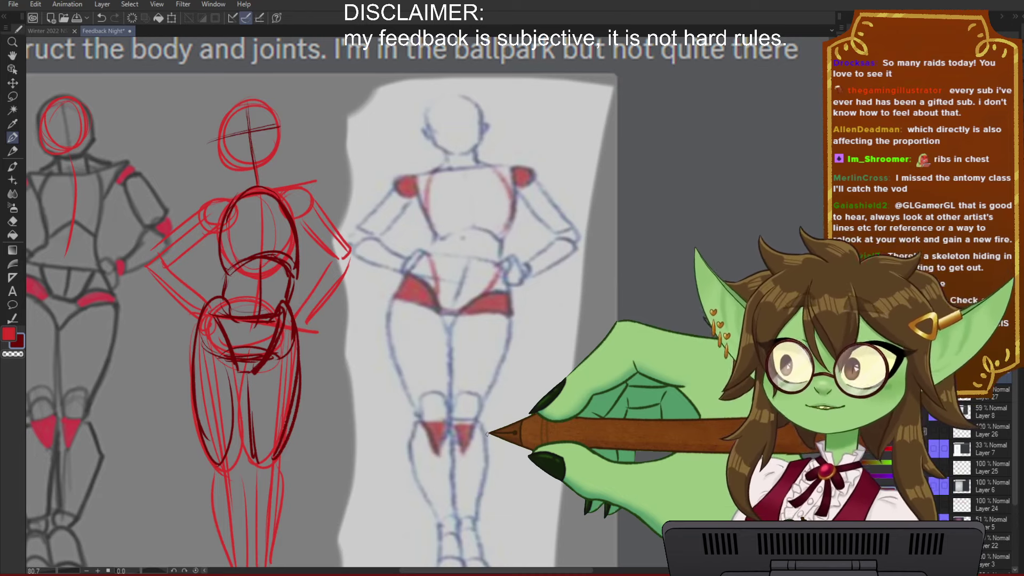
{"action": "left_click_drag", "start_coordinate": [415, 371], "coordinate": [468, 391]}
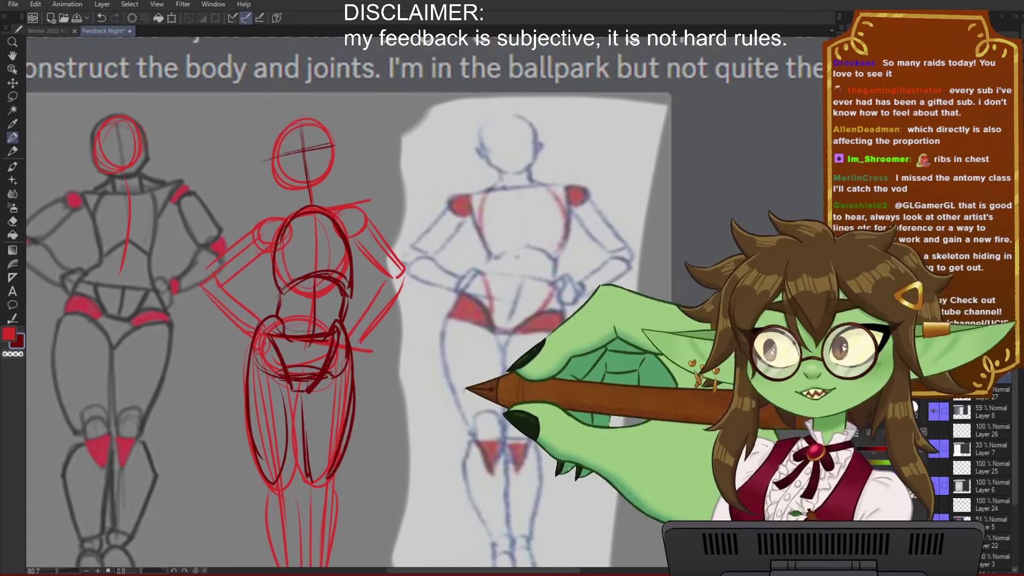
{"action": "left_click_drag", "start_coordinate": [536, 504], "coordinate": [569, 450]}
{"action": "left_click_drag", "start_coordinate": [539, 280], "coordinate": [531, 347]}
{"action": "left_click_drag", "start_coordinate": [475, 201], "coordinate": [507, 233]}
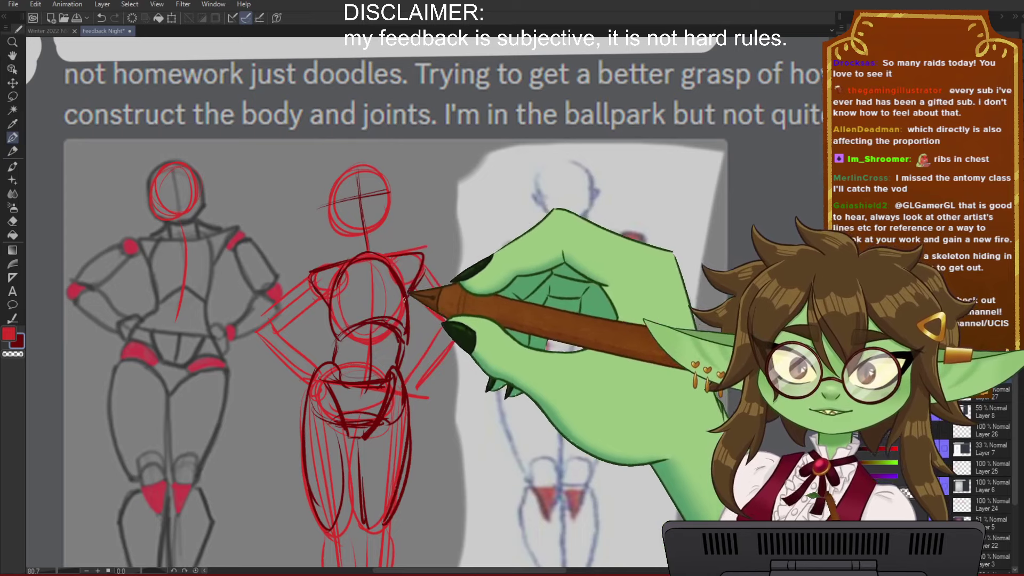
{"action": "left_click_drag", "start_coordinate": [426, 227], "coordinate": [414, 252]}
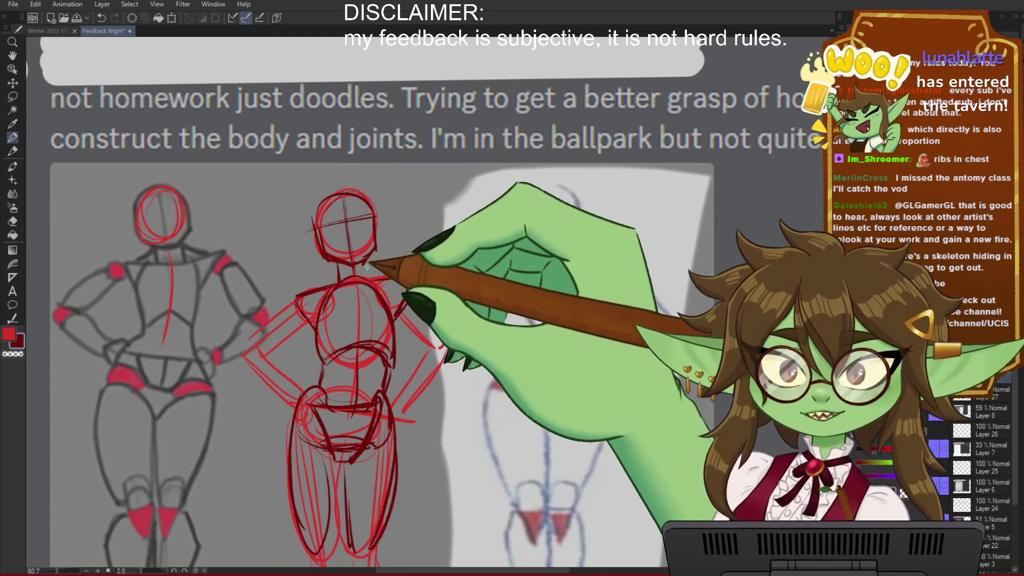
Step: Draw dark red circles for the shoulder and elbow joints and outline the construction figure's upper arms and forearms
{"action": "left_click_drag", "start_coordinate": [518, 370], "coordinate": [473, 314]}
{"action": "left_click_drag", "start_coordinate": [470, 391], "coordinate": [467, 368]}
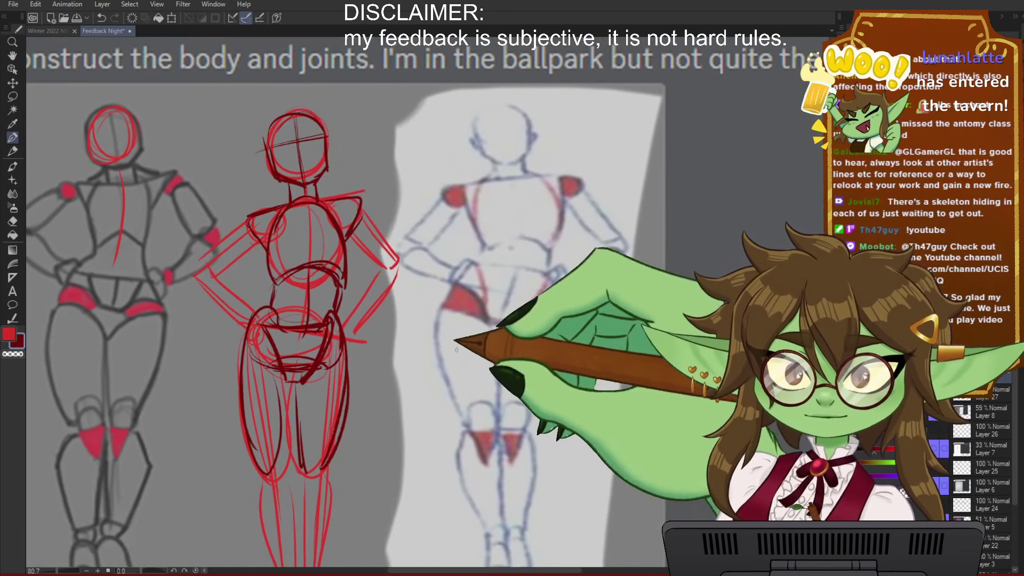
{"action": "mouse_move", "coordinate": [393, 261]}
{"action": "left_mouse_down"}
{"action": "mouse_move", "coordinate": [382, 271]}
{"action": "mouse_move", "coordinate": [394, 261]}
{"action": "left_mouse_up"}
{"action": "left_click_drag", "start_coordinate": [352, 202], "coordinate": [354, 207]}
{"action": "mouse_move", "coordinate": [259, 217]}
{"action": "left_mouse_down"}
{"action": "mouse_move", "coordinate": [272, 216]}
{"action": "mouse_move", "coordinate": [263, 235]}
{"action": "left_mouse_up"}
{"action": "mouse_move", "coordinate": [207, 264]}
{"action": "left_mouse_down"}
{"action": "mouse_move", "coordinate": [205, 277]}
{"action": "mouse_move", "coordinate": [212, 264]}
{"action": "mouse_move", "coordinate": [251, 312]}
{"action": "left_mouse_up"}
{"action": "left_click_drag", "start_coordinate": [206, 285], "coordinate": [246, 324]}
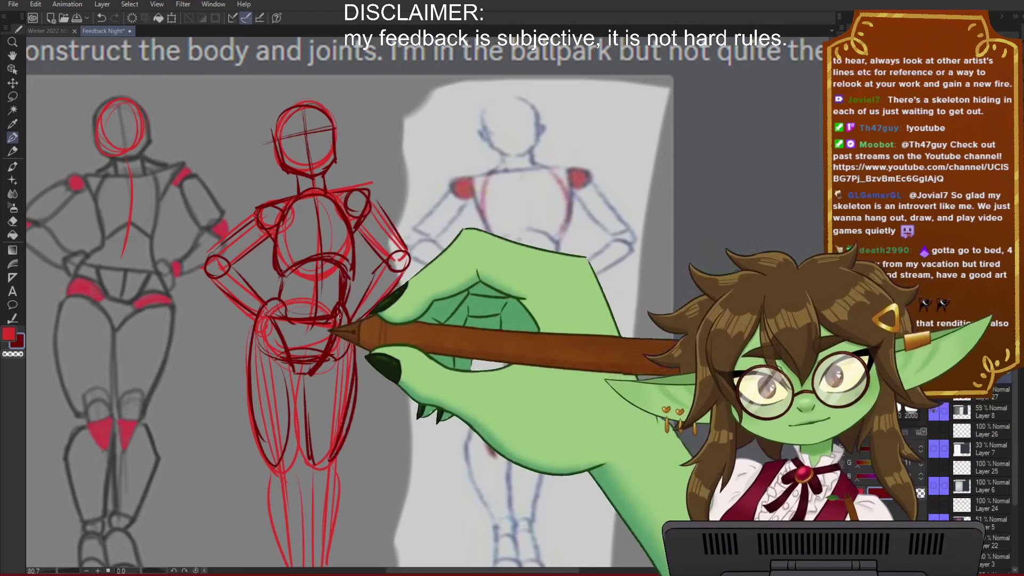
{"action": "left_click_drag", "start_coordinate": [482, 399], "coordinate": [509, 358]}
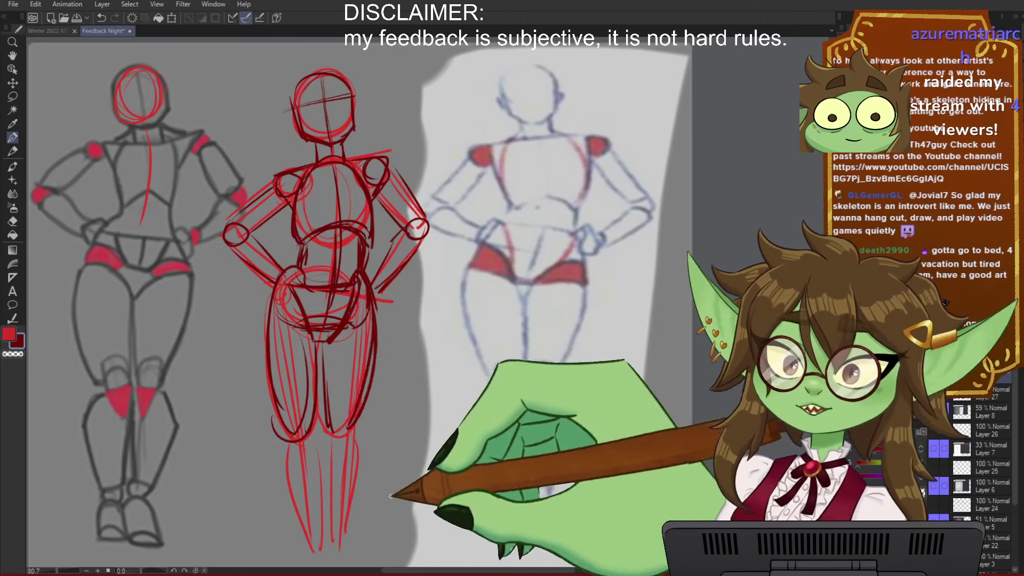
{"action": "left_click_drag", "start_coordinate": [452, 379], "coordinate": [507, 412]}
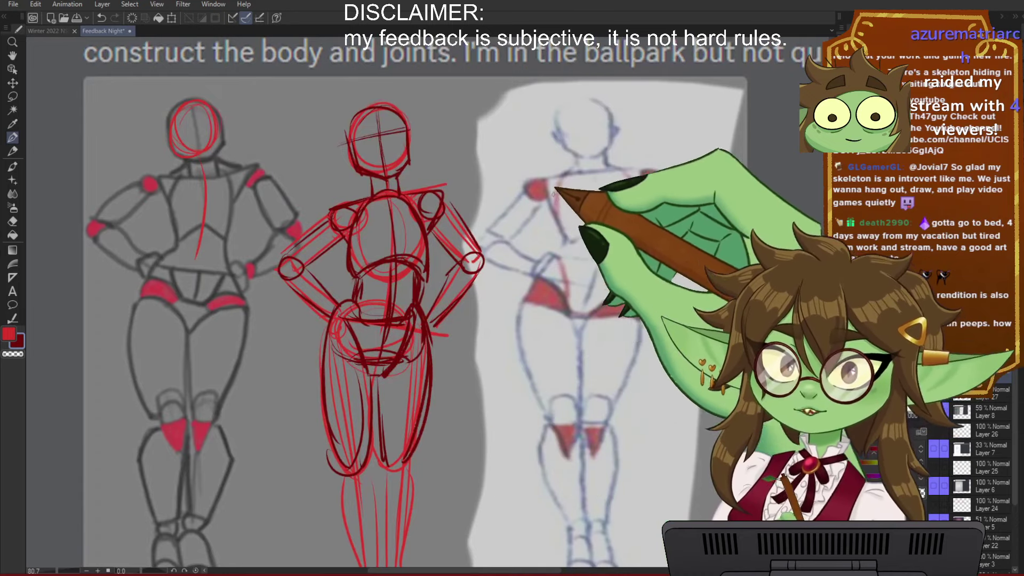
{"action": "mouse_move", "coordinate": [545, 185]}
{"action": "left_mouse_down"}
{"action": "mouse_move", "coordinate": [564, 246]}
{"action": "mouse_move", "coordinate": [634, 251]}
{"action": "mouse_move", "coordinate": [637, 176]}
{"action": "left_mouse_up"}
{"action": "left_click_drag", "start_coordinate": [552, 180], "coordinate": [636, 173]}
{"action": "key", "text": "ctrl+z"}
{"action": "key", "text": "ctrl+z"}
{"action": "key", "text": "ctrl+z"}
{"action": "key", "text": "ctrl+z"}
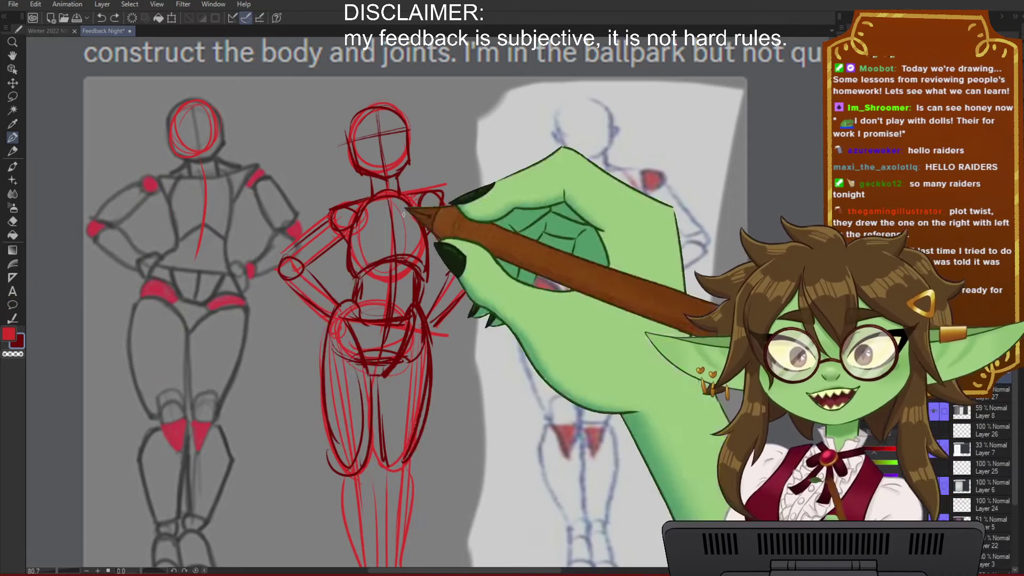
Step: Handwrite the dark red note "DRAW SKELETONS from multiple angles" in the empty area beside the mannequin drawings
{"action": "scroll", "coordinate": [446, 224], "scroll_direction": "down", "scroll_amount": 1}
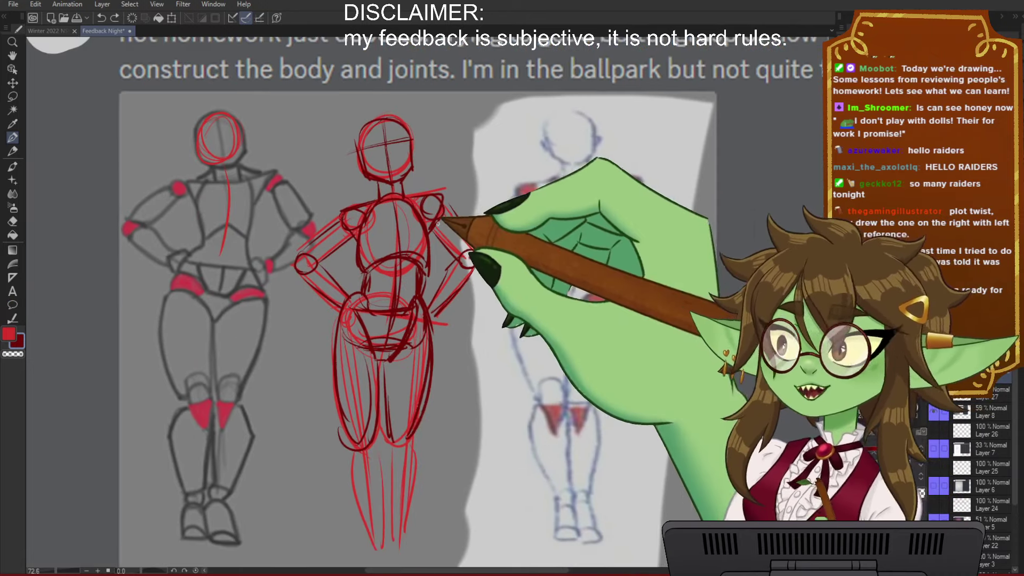
{"action": "left_click_drag", "start_coordinate": [439, 223], "coordinate": [471, 224]}
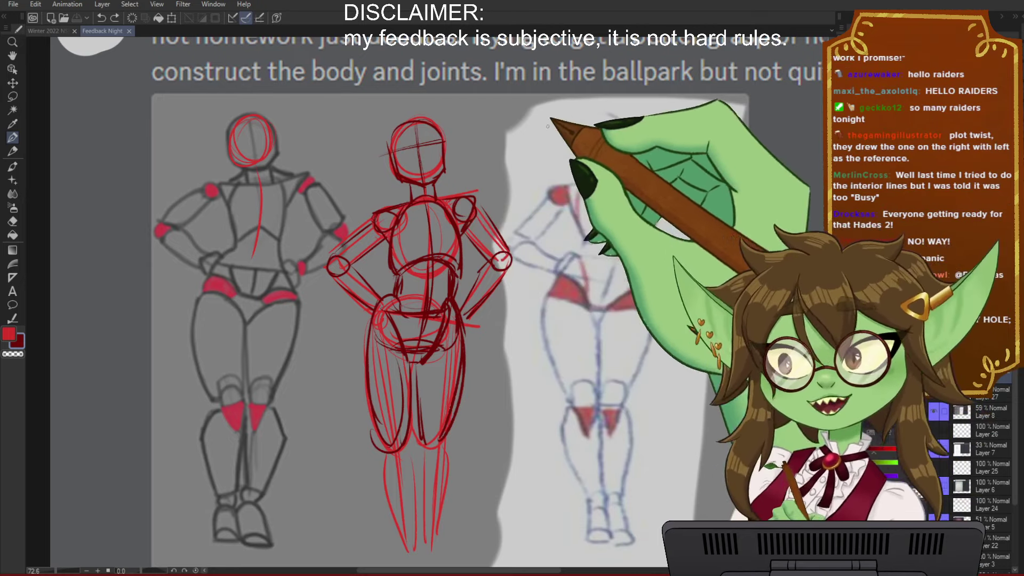
{"action": "scroll", "coordinate": [468, 225], "scroll_direction": "down", "scroll_amount": 2}
{"action": "left_click_drag", "start_coordinate": [572, 273], "coordinate": [513, 308]}
{"action": "scroll", "coordinate": [330, 336], "scroll_direction": "up", "scroll_amount": 2}
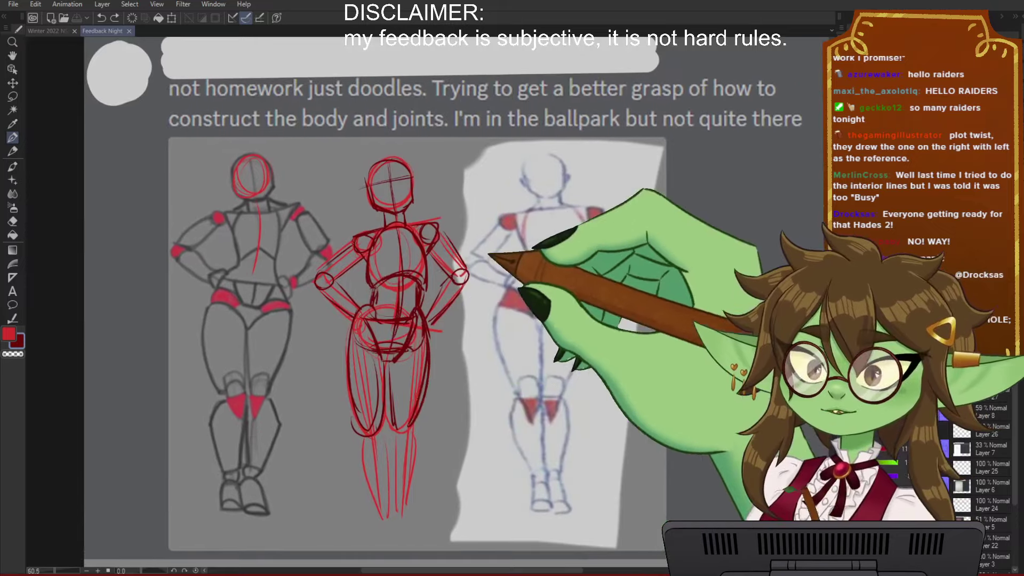
{"action": "left_click_drag", "start_coordinate": [534, 234], "coordinate": [490, 244]}
{"action": "scroll", "coordinate": [490, 244], "scroll_direction": "down", "scroll_amount": 2}
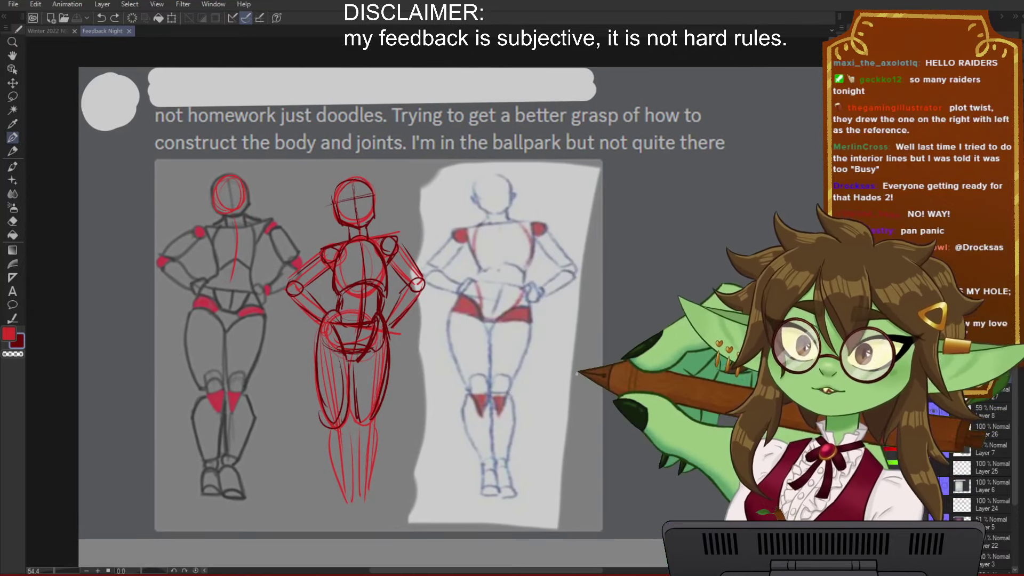
{"action": "left_click_drag", "start_coordinate": [669, 230], "coordinate": [589, 234]}
{"action": "left_click_drag", "start_coordinate": [575, 205], "coordinate": [571, 226]}
{"action": "mouse_move", "coordinate": [592, 210]}
{"action": "left_mouse_down"}
{"action": "mouse_move", "coordinate": [615, 219]}
{"action": "mouse_move", "coordinate": [618, 206]}
{"action": "mouse_move", "coordinate": [634, 217]}
{"action": "mouse_move", "coordinate": [578, 259]}
{"action": "mouse_move", "coordinate": [640, 255]}
{"action": "left_mouse_up"}
{"action": "left_click_drag", "start_coordinate": [652, 237], "coordinate": [651, 256]}
{"action": "left_click_drag", "start_coordinate": [643, 238], "coordinate": [664, 237]}
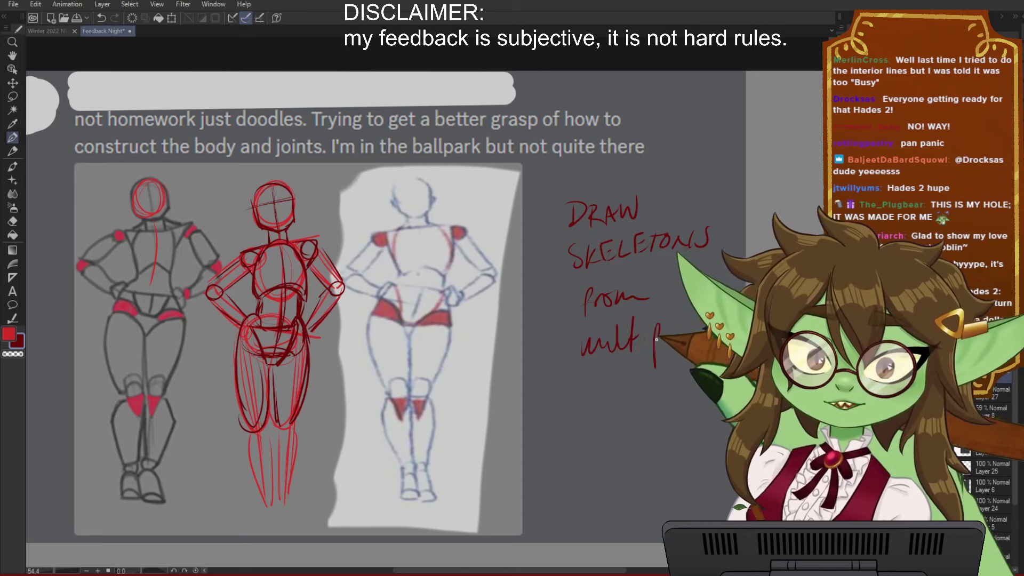
{"action": "left_click_drag", "start_coordinate": [656, 327], "coordinate": [684, 337]}
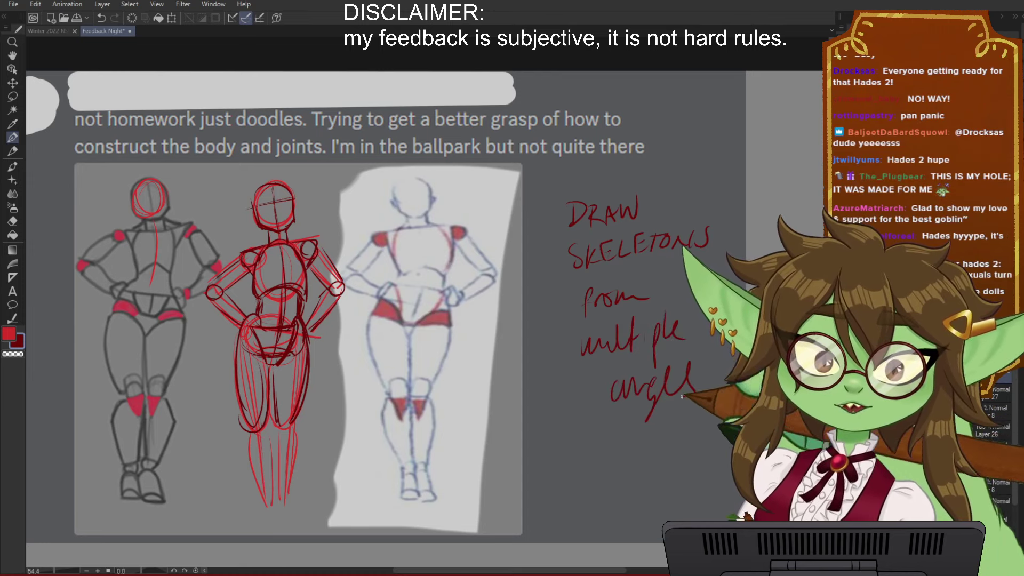
{"action": "left_click_drag", "start_coordinate": [721, 452], "coordinate": [653, 422]}
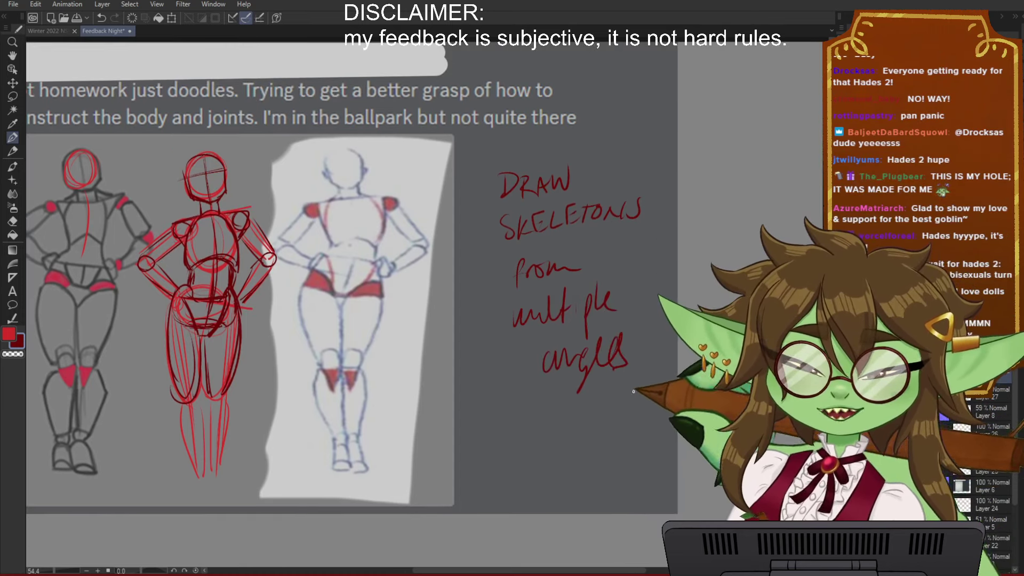
Step: Examine the next submission, the line art of a contorted figure with one leg raised, and its request for recommendations
{"action": "left_click_drag", "start_coordinate": [696, 466], "coordinate": [651, 446]}
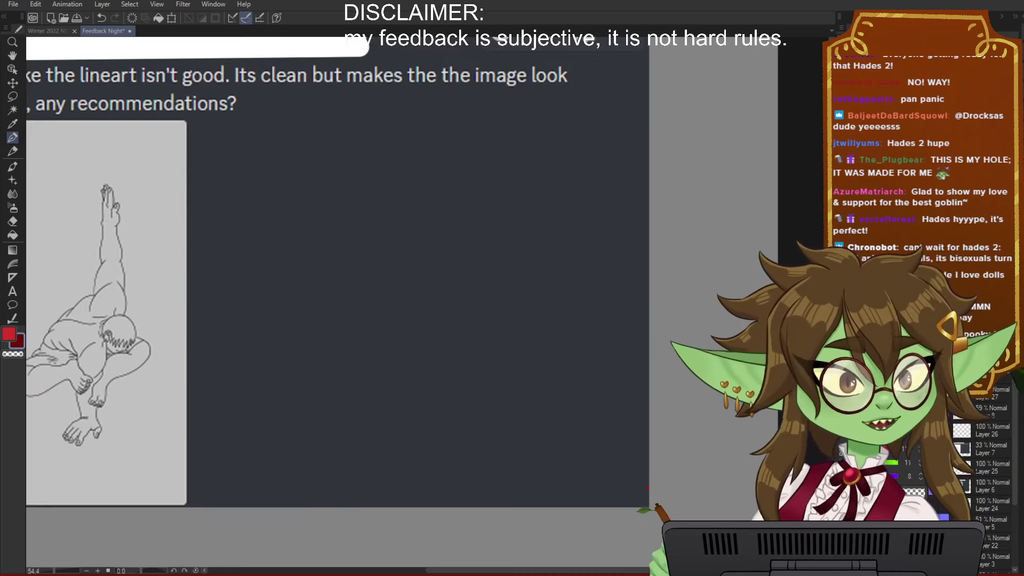
{"action": "left_click_drag", "start_coordinate": [394, 347], "coordinate": [504, 416]}
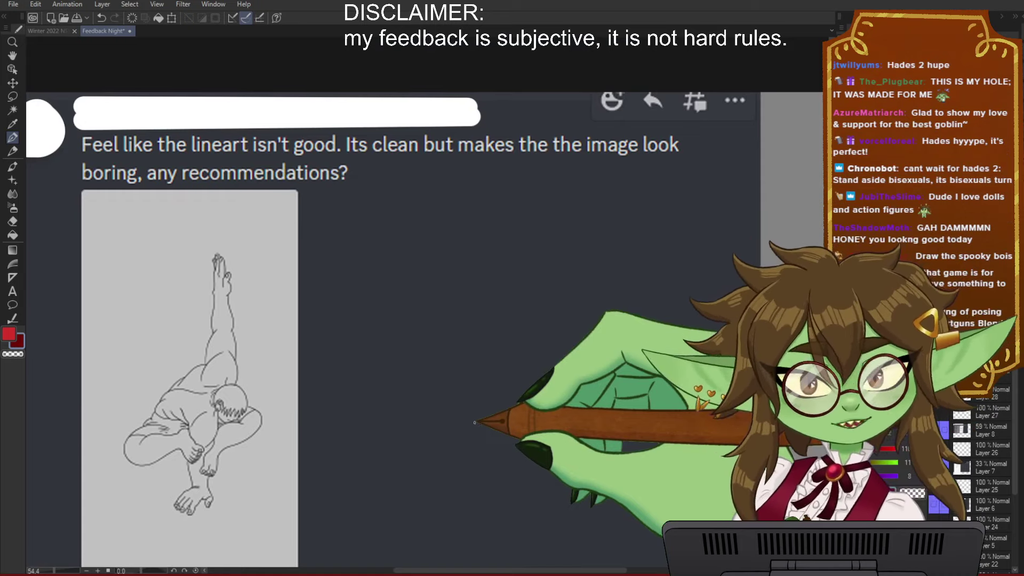
{"action": "left_click_drag", "start_coordinate": [606, 251], "coordinate": [661, 207]}
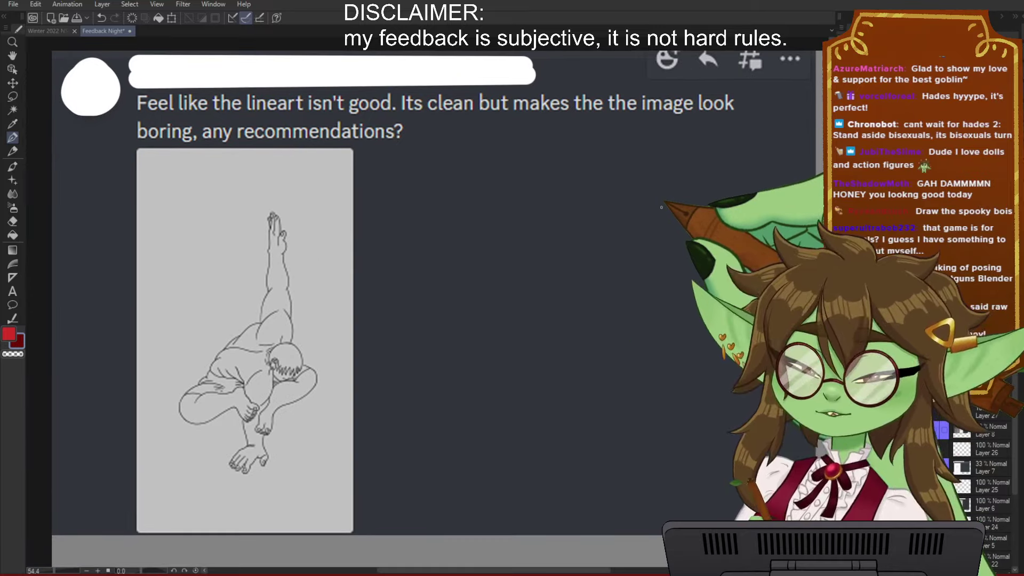
{"action": "scroll", "coordinate": [607, 224], "scroll_direction": "down", "scroll_amount": 1}
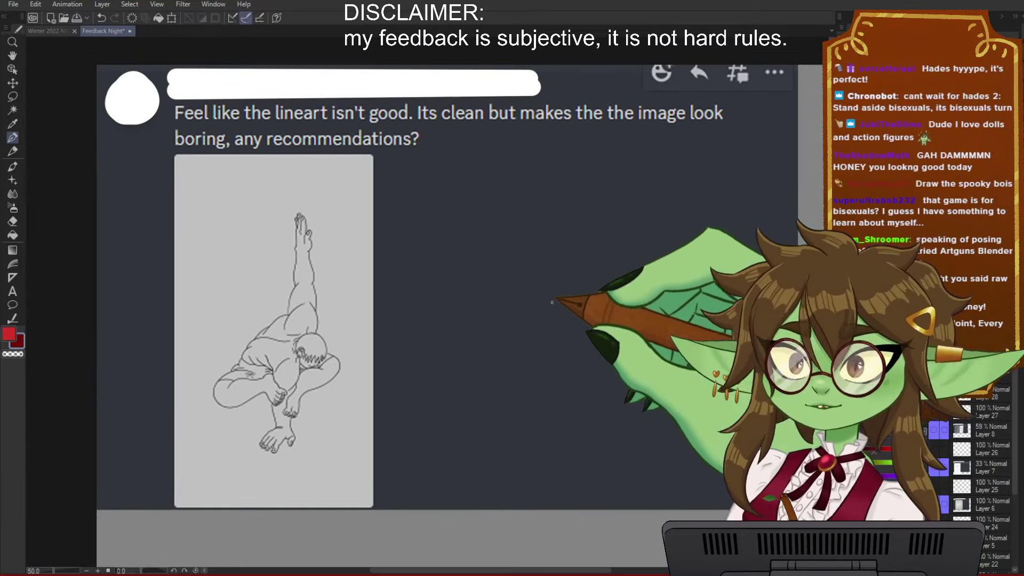
{"action": "scroll", "coordinate": [540, 310], "scroll_direction": "up", "scroll_amount": 1}
{"action": "left_click_drag", "start_coordinate": [539, 308], "coordinate": [560, 264]}
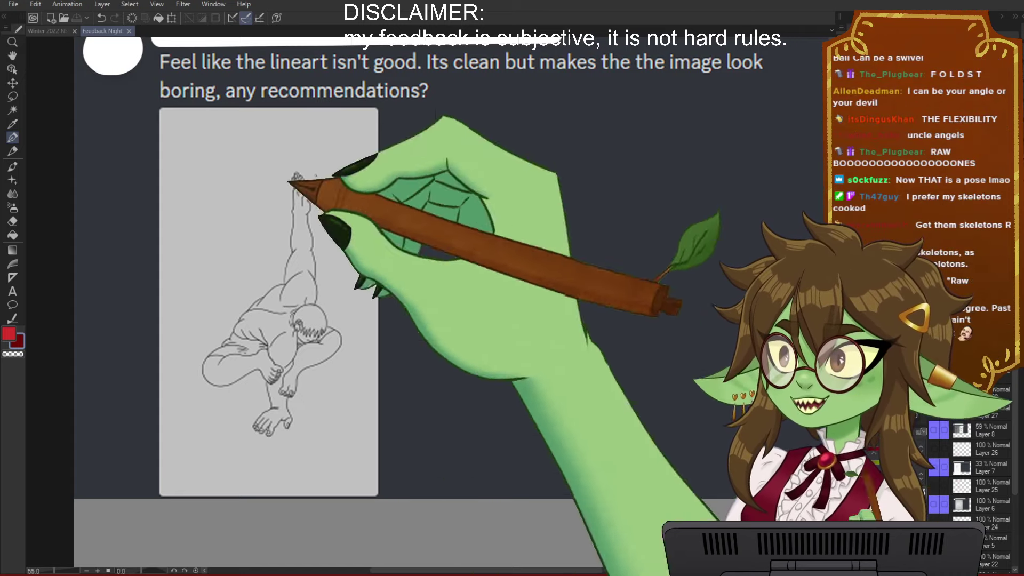
{"action": "scroll", "coordinate": [619, 380], "scroll_direction": "down", "scroll_amount": 3}
{"action": "scroll", "coordinate": [483, 362], "scroll_direction": "up", "scroll_amount": 2}
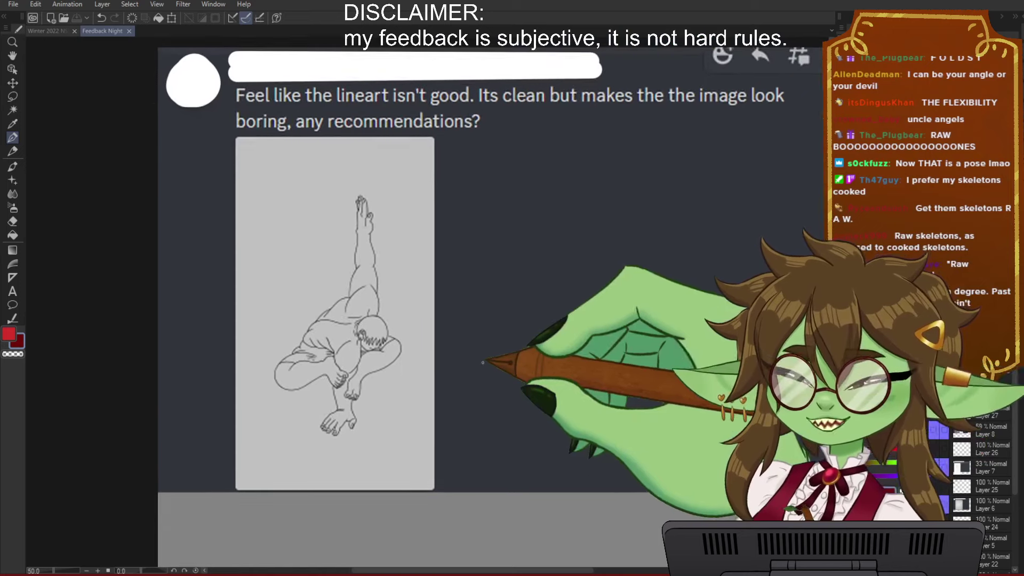
{"action": "left_click_drag", "start_coordinate": [514, 310], "coordinate": [507, 325]}
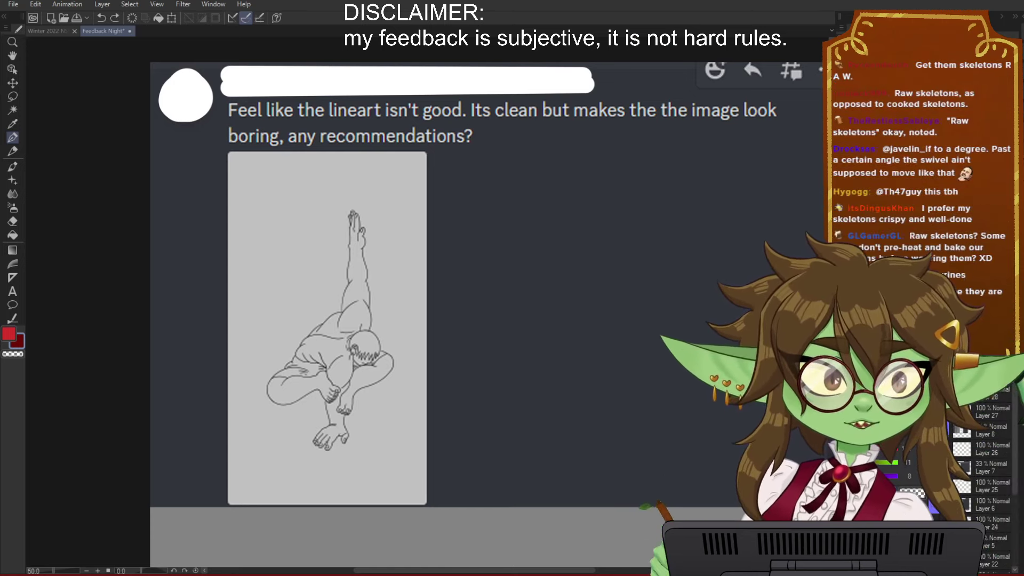
{"action": "scroll", "coordinate": [550, 317], "scroll_direction": "down", "scroll_amount": 1}
{"action": "scroll", "coordinate": [436, 300], "scroll_direction": "up", "scroll_amount": 2}
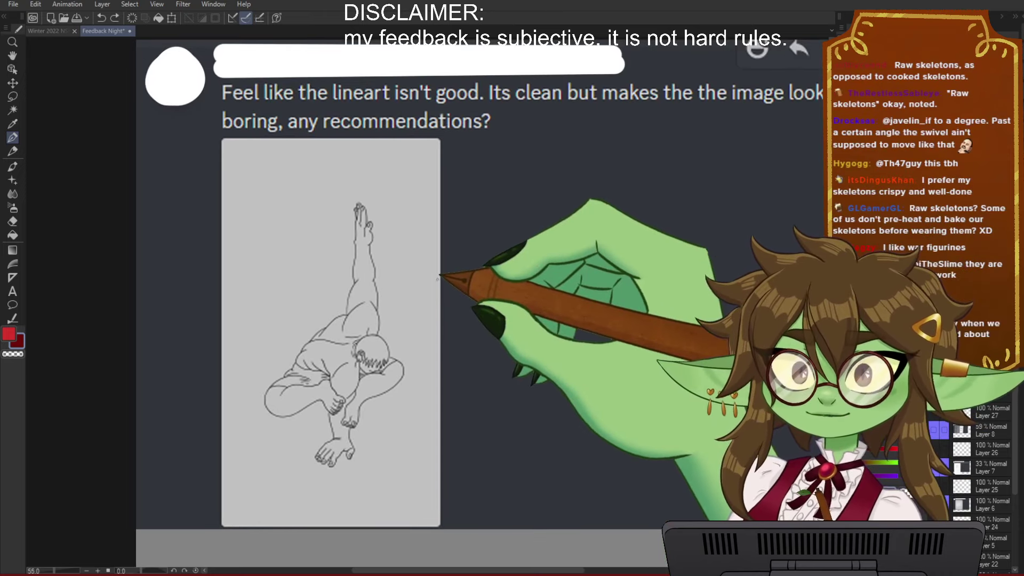
{"action": "scroll", "coordinate": [420, 271], "scroll_direction": "up", "scroll_amount": 2}
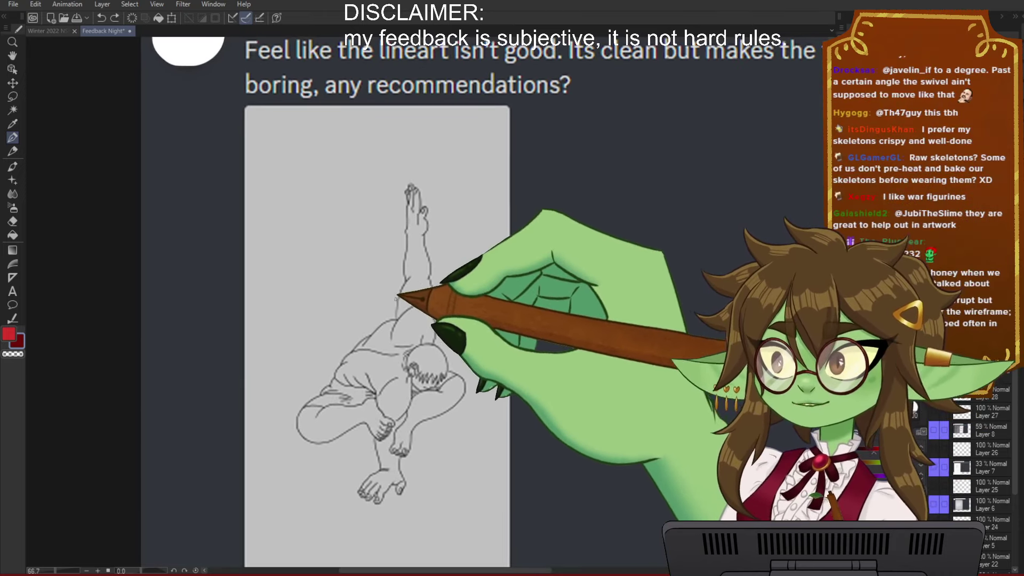
{"action": "left_click_drag", "start_coordinate": [421, 329], "coordinate": [427, 320]}
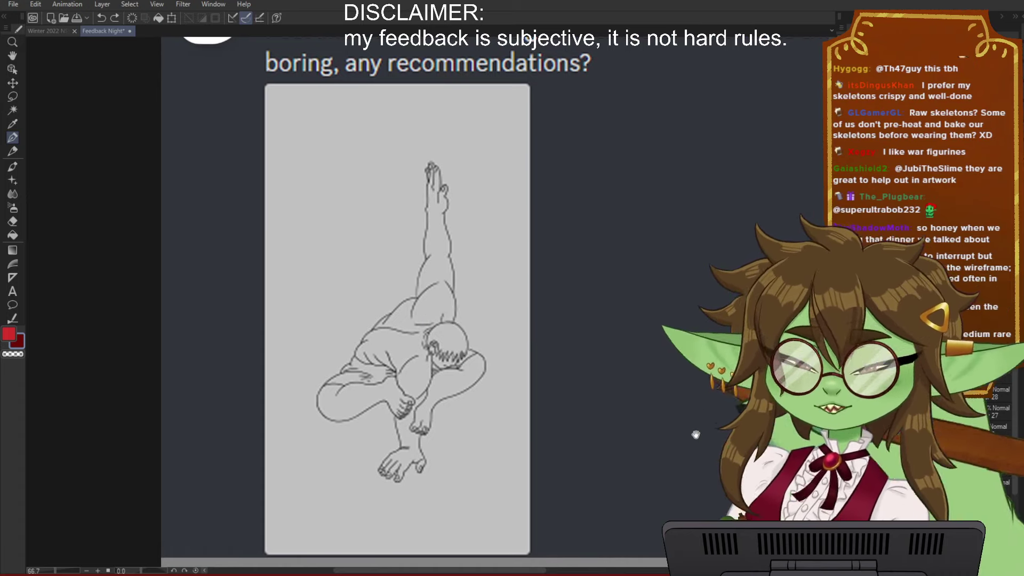
{"action": "left_click_drag", "start_coordinate": [695, 434], "coordinate": [683, 439]}
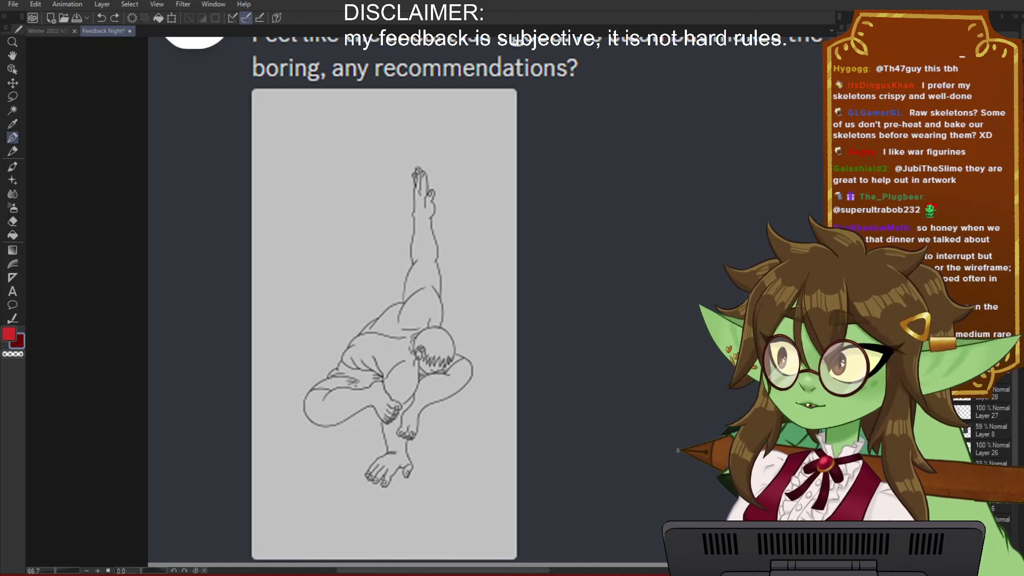
{"action": "mouse_move", "coordinate": [683, 462]}
{"action": "left_mouse_down"}
{"action": "mouse_move", "coordinate": [728, 500]}
{"action": "mouse_move", "coordinate": [692, 466]}
{"action": "left_mouse_up"}
{"action": "left_click_drag", "start_coordinate": [518, 249], "coordinate": [426, 322]}
{"action": "key", "text": "ctrl+minus"}
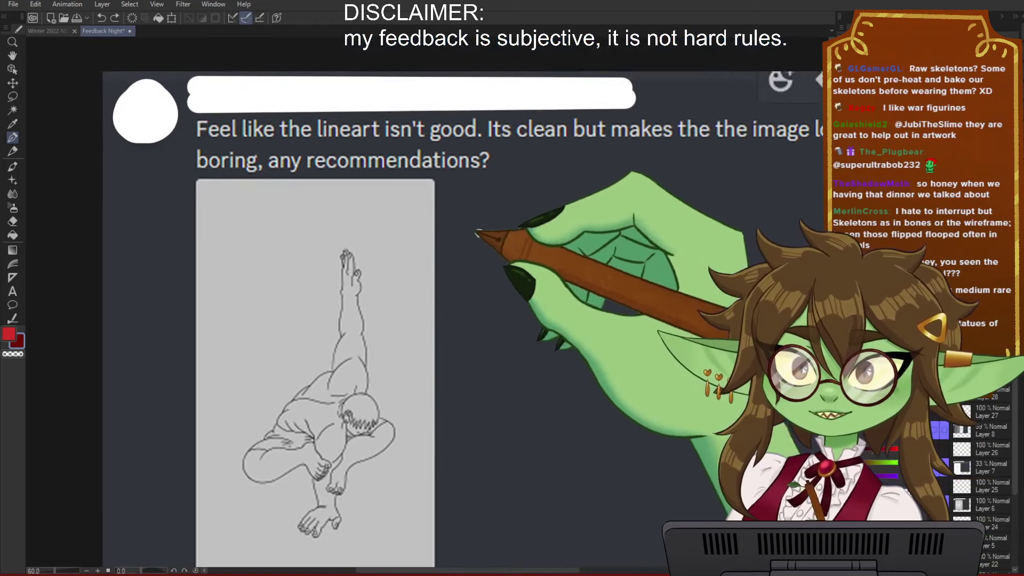
{"action": "left_click_drag", "start_coordinate": [469, 228], "coordinate": [421, 243]}
{"action": "left_click_drag", "start_coordinate": [515, 324], "coordinate": [465, 307]}
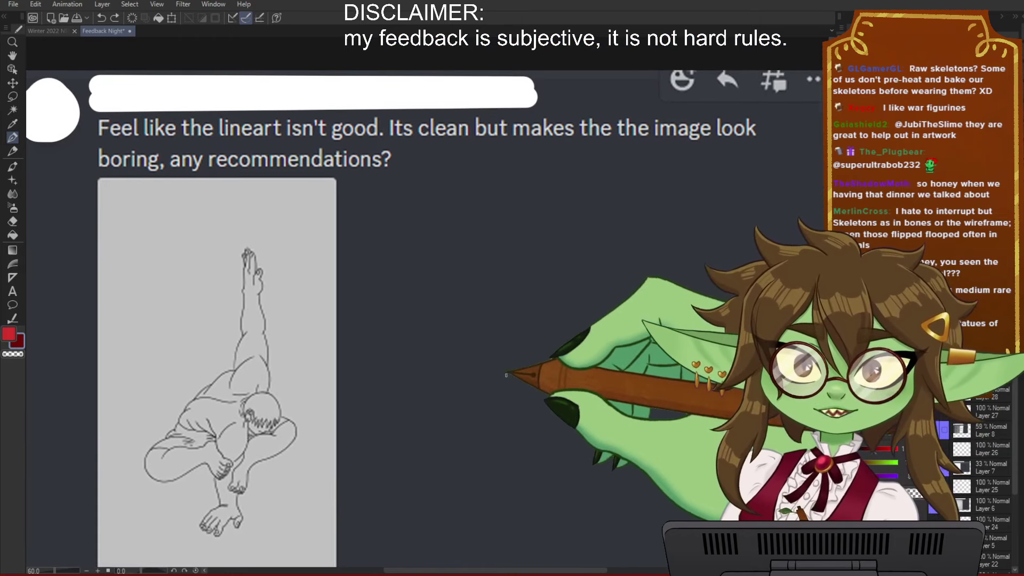
{"action": "left_click_drag", "start_coordinate": [535, 384], "coordinate": [509, 359]}
{"action": "mouse_move", "coordinate": [468, 407]}
{"action": "left_mouse_down"}
{"action": "mouse_move", "coordinate": [487, 423]}
{"action": "mouse_move", "coordinate": [545, 435]}
{"action": "left_mouse_up"}
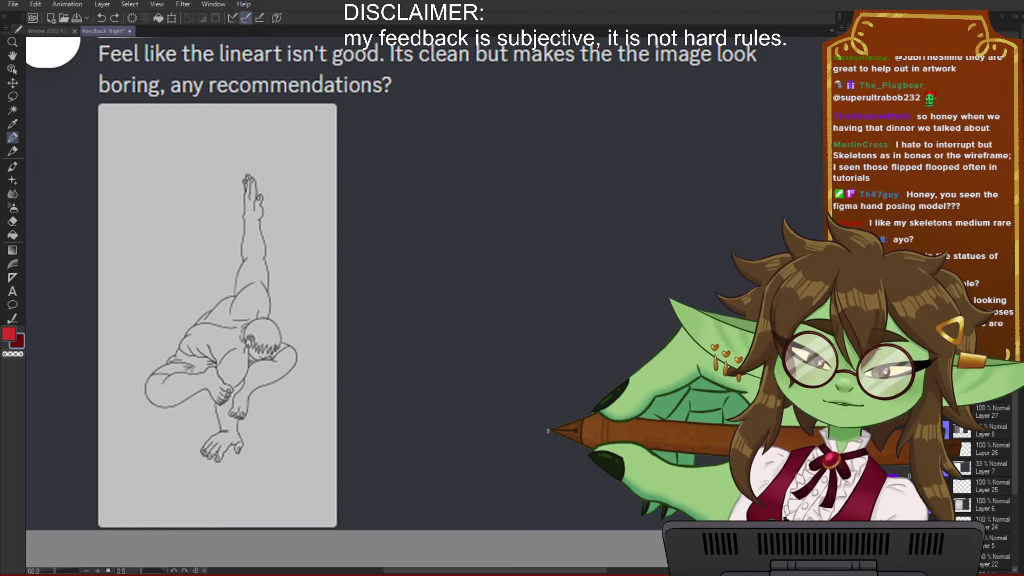
Step: Sketch a head in white beside the line art, with a round cranium, a vertical centre line and an angular jaw
{"action": "mouse_move", "coordinate": [592, 162]}
{"action": "left_mouse_down"}
{"action": "mouse_move", "coordinate": [604, 244]}
{"action": "mouse_move", "coordinate": [505, 194]}
{"action": "mouse_move", "coordinate": [592, 280]}
{"action": "left_mouse_up"}
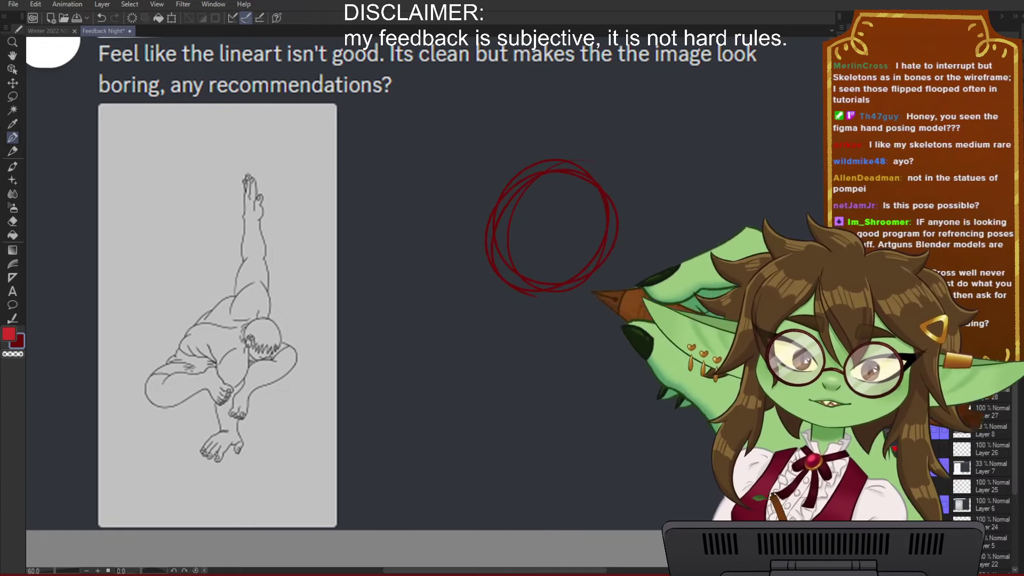
{"action": "key", "text": "ctrl+z"}
{"action": "mouse_move", "coordinate": [599, 158]}
{"action": "left_mouse_down"}
{"action": "mouse_move", "coordinate": [594, 304]}
{"action": "mouse_move", "coordinate": [542, 185]}
{"action": "mouse_move", "coordinate": [592, 291]}
{"action": "left_mouse_up"}
{"action": "left_click_drag", "start_coordinate": [652, 270], "coordinate": [558, 259]}
{"action": "mouse_move", "coordinate": [461, 176]}
{"action": "left_mouse_down"}
{"action": "mouse_move", "coordinate": [472, 343]}
{"action": "mouse_move", "coordinate": [408, 229]}
{"action": "mouse_move", "coordinate": [406, 253]}
{"action": "mouse_move", "coordinate": [431, 332]}
{"action": "mouse_move", "coordinate": [469, 355]}
{"action": "left_mouse_up"}
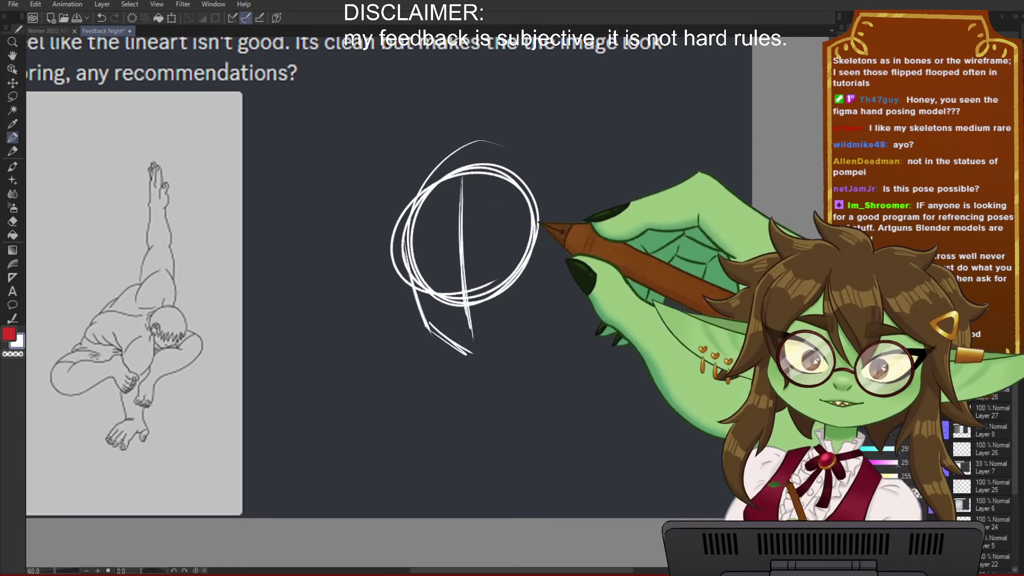
{"action": "left_click_drag", "start_coordinate": [534, 243], "coordinate": [525, 330]}
{"action": "left_click_drag", "start_coordinate": [474, 358], "coordinate": [534, 306]}
Step: Add one ear, a slanted eye line, eyes with curved brows and an angular mouth to the white head
{"action": "left_click_drag", "start_coordinate": [573, 275], "coordinate": [590, 315]}
{"action": "mouse_move", "coordinate": [393, 319]}
{"action": "left_mouse_down"}
{"action": "mouse_move", "coordinate": [513, 300]}
{"action": "mouse_move", "coordinate": [461, 317]}
{"action": "mouse_move", "coordinate": [470, 282]}
{"action": "left_mouse_up"}
{"action": "mouse_move", "coordinate": [491, 286]}
{"action": "left_mouse_down"}
{"action": "mouse_move", "coordinate": [502, 276]}
{"action": "mouse_move", "coordinate": [528, 281]}
{"action": "left_mouse_up"}
{"action": "left_click_drag", "start_coordinate": [463, 347], "coordinate": [522, 333]}
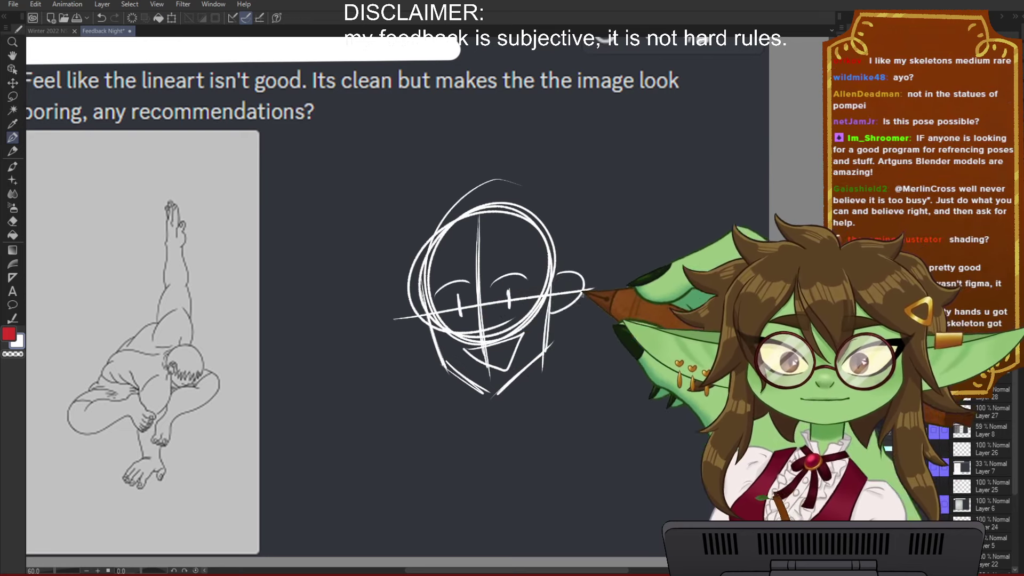
Step: Add the second ear and two curved lines across the forehead of the white head sketch
{"action": "left_click_drag", "start_coordinate": [424, 297], "coordinate": [440, 338]}
{"action": "left_click_drag", "start_coordinate": [480, 237], "coordinate": [525, 239]}
{"action": "left_click_drag", "start_coordinate": [434, 262], "coordinate": [478, 240]}
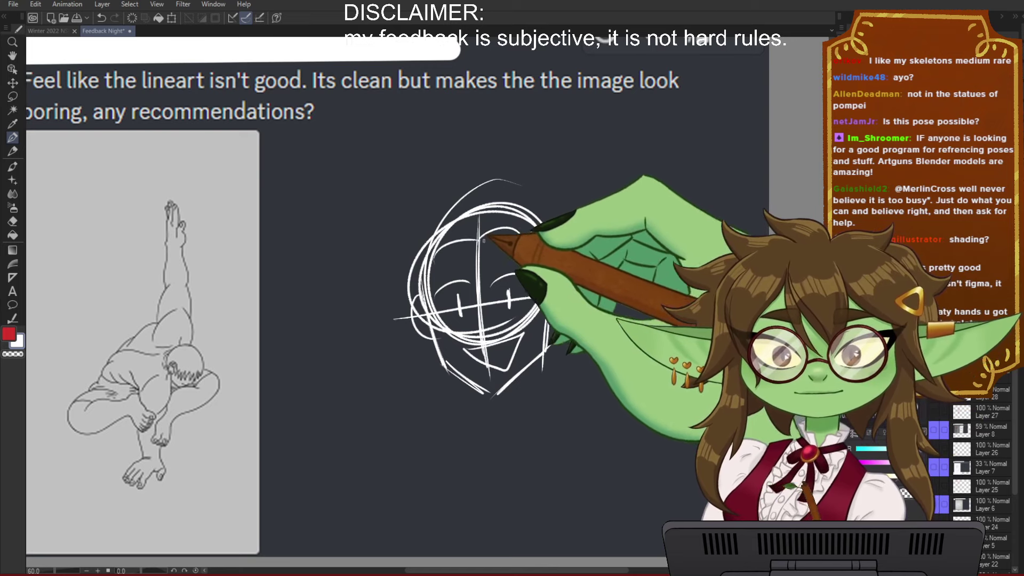
{"action": "left_click_drag", "start_coordinate": [607, 412], "coordinate": [547, 385]}
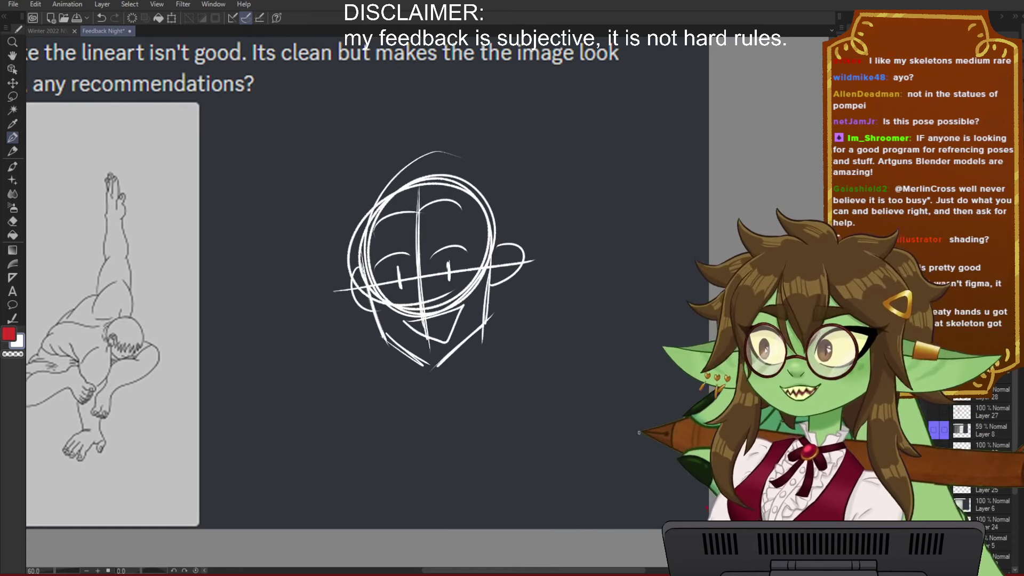
{"action": "left_click_drag", "start_coordinate": [544, 333], "coordinate": [530, 393]}
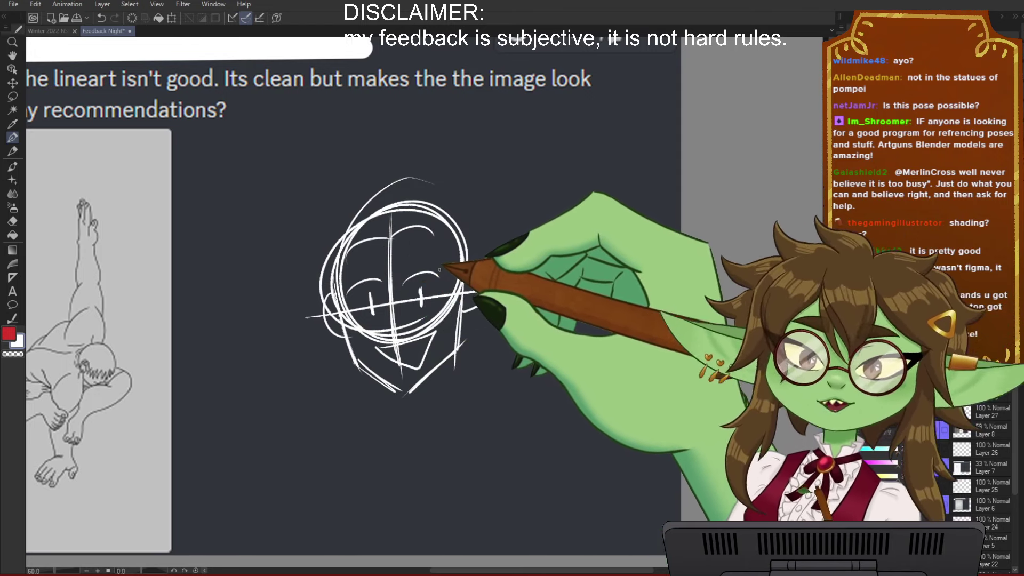
Step: Fade the white head sketch and trace its skull, jaw, ears, eyes, brows and open mouth in clean red lines
{"action": "left_click_drag", "start_coordinate": [464, 308], "coordinate": [470, 271]}
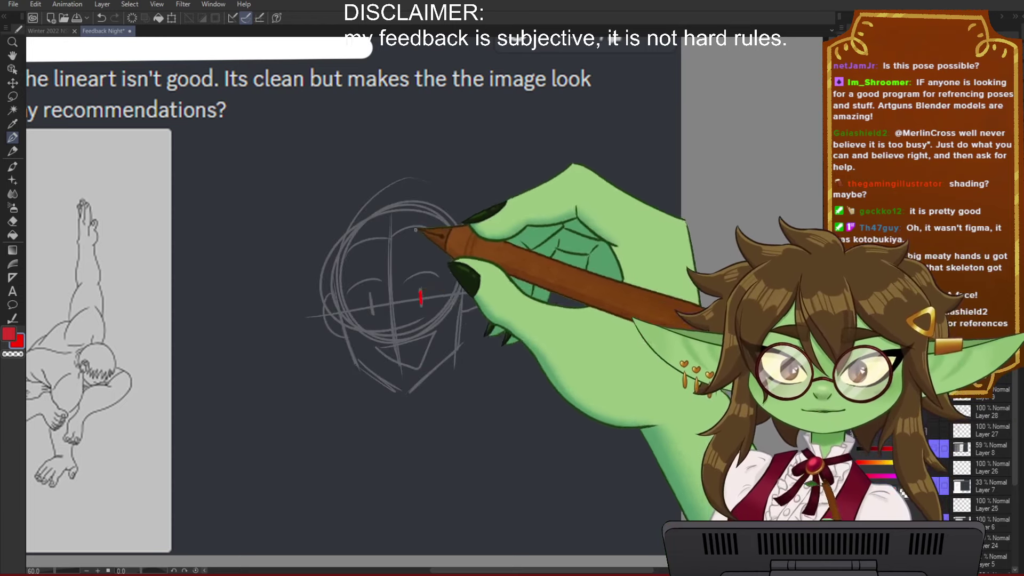
{"action": "mouse_move", "coordinate": [347, 294]}
{"action": "left_mouse_down"}
{"action": "mouse_move", "coordinate": [378, 286]}
{"action": "mouse_move", "coordinate": [355, 292]}
{"action": "mouse_move", "coordinate": [442, 280]}
{"action": "left_mouse_up"}
{"action": "key", "text": "ctrl+z"}
{"action": "mouse_move", "coordinate": [336, 261]}
{"action": "left_mouse_down"}
{"action": "mouse_move", "coordinate": [355, 364]}
{"action": "mouse_move", "coordinate": [353, 347]}
{"action": "mouse_move", "coordinate": [356, 361]}
{"action": "mouse_move", "coordinate": [402, 392]}
{"action": "mouse_move", "coordinate": [454, 349]}
{"action": "left_mouse_up"}
{"action": "key", "text": "ctrl+z"}
{"action": "left_click_drag", "start_coordinate": [462, 312], "coordinate": [454, 349]}
{"action": "left_click_drag", "start_coordinate": [468, 274], "coordinate": [479, 311]}
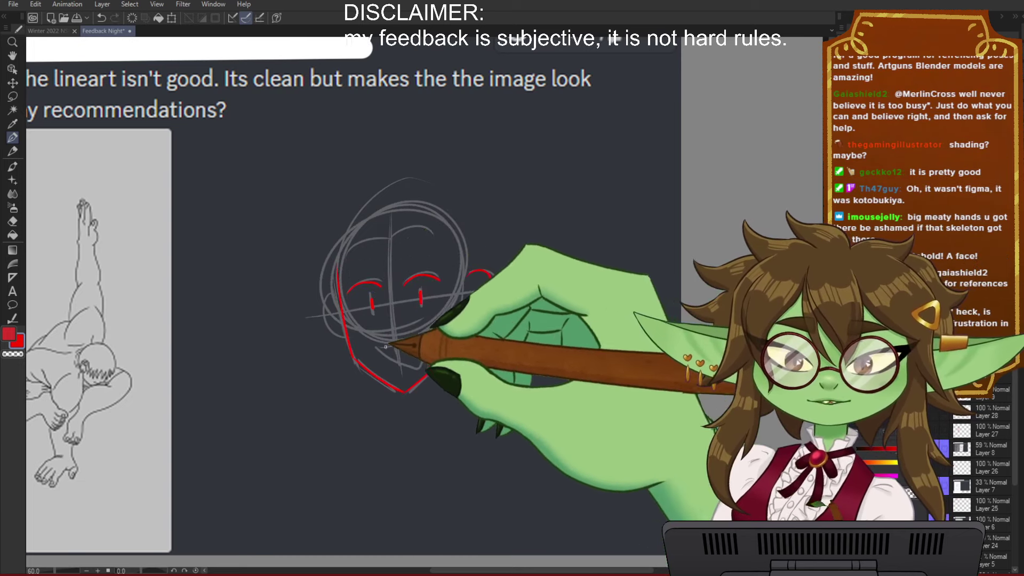
{"action": "mouse_move", "coordinate": [378, 348]}
{"action": "left_mouse_down"}
{"action": "mouse_move", "coordinate": [432, 331]}
{"action": "mouse_move", "coordinate": [407, 367]}
{"action": "mouse_move", "coordinate": [379, 349]}
{"action": "left_mouse_up"}
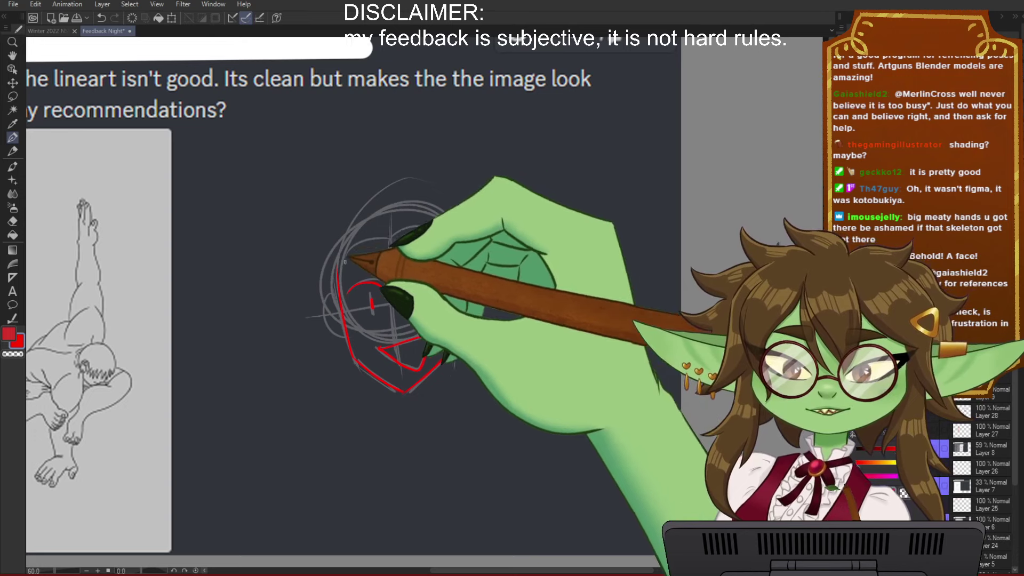
{"action": "mouse_move", "coordinate": [339, 269]}
{"action": "left_mouse_down"}
{"action": "mouse_move", "coordinate": [352, 233]}
{"action": "mouse_move", "coordinate": [423, 213]}
{"action": "mouse_move", "coordinate": [458, 246]}
{"action": "mouse_move", "coordinate": [466, 281]}
{"action": "mouse_move", "coordinate": [401, 206]}
{"action": "mouse_move", "coordinate": [343, 250]}
{"action": "mouse_move", "coordinate": [341, 335]}
{"action": "left_mouse_up"}
{"action": "key", "text": "ctrl+z"}
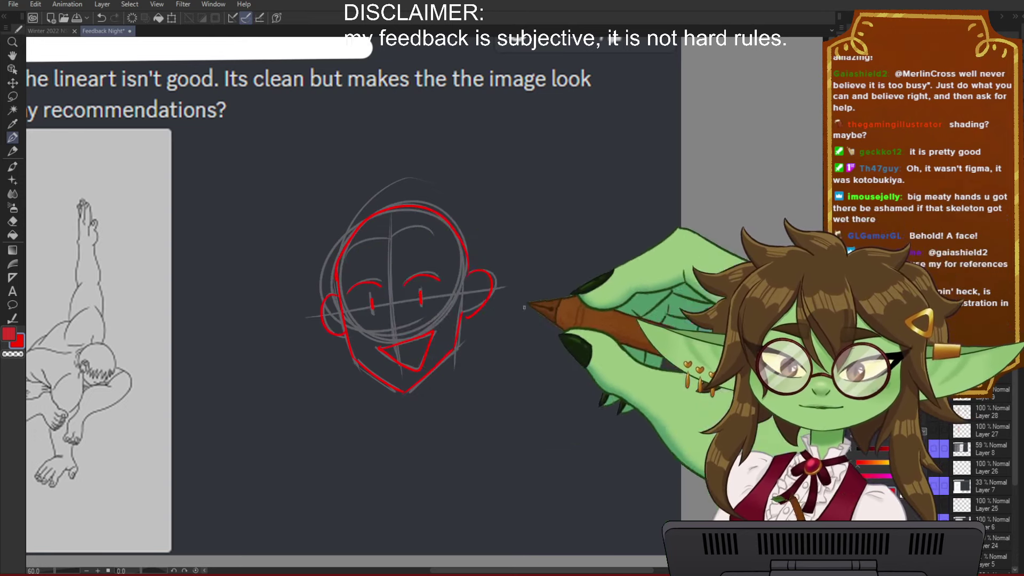
Step: Move the red line art beside the faded head sketch and draw a red arrow from the sketch to it
{"action": "key", "text": "ctrl+t"}
{"action": "left_click_drag", "start_coordinate": [461, 350], "coordinate": [606, 326]}
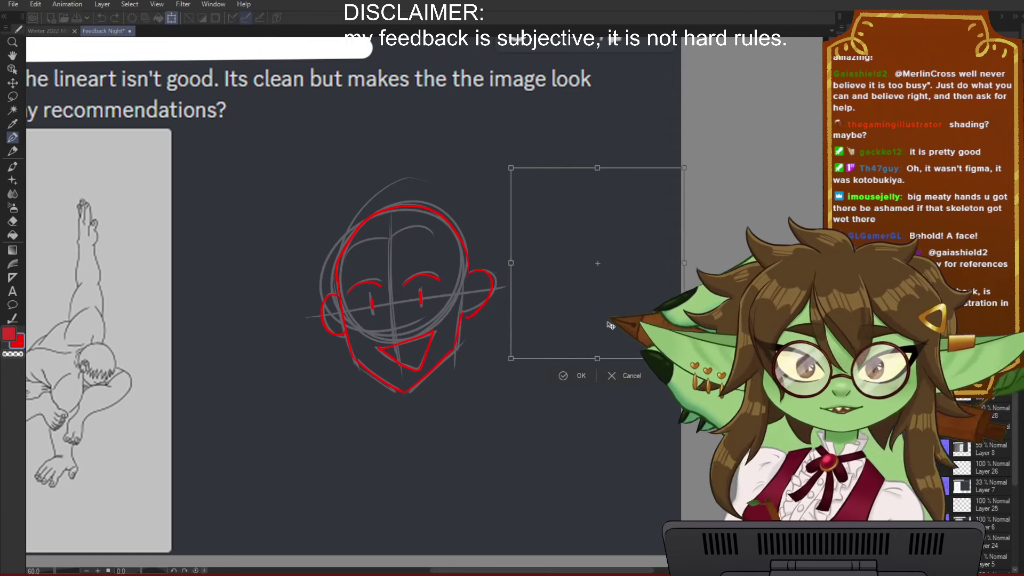
{"action": "left_click_drag", "start_coordinate": [603, 353], "coordinate": [497, 376]}
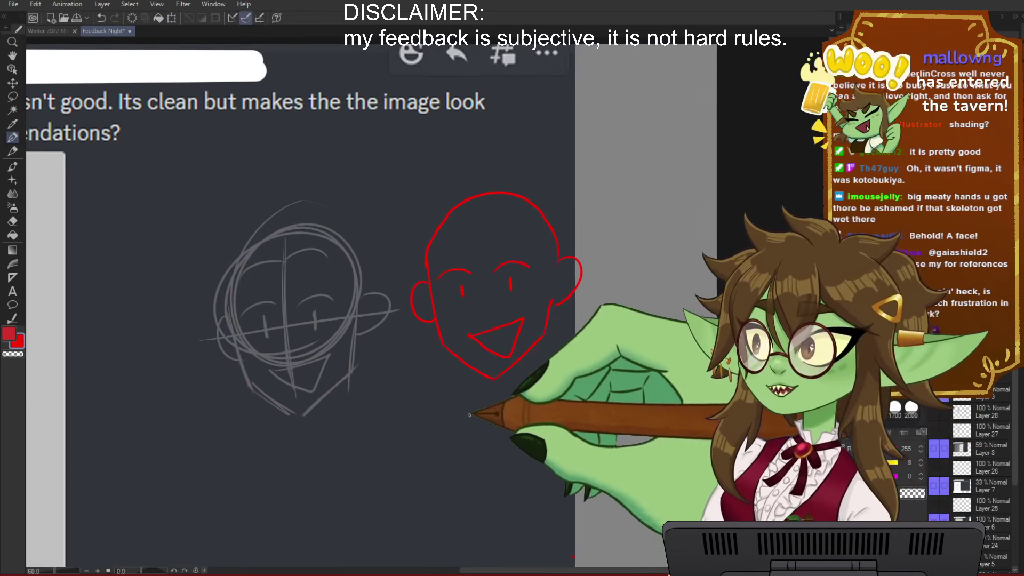
{"action": "left_click_drag", "start_coordinate": [506, 413], "coordinate": [494, 384]}
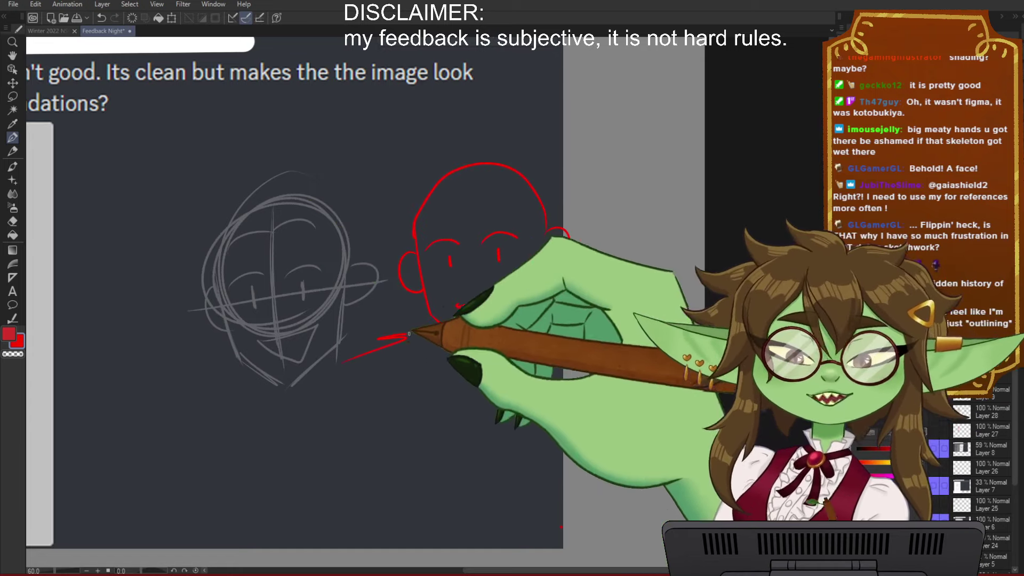
{"action": "left_click_drag", "start_coordinate": [378, 339], "coordinate": [409, 348]}
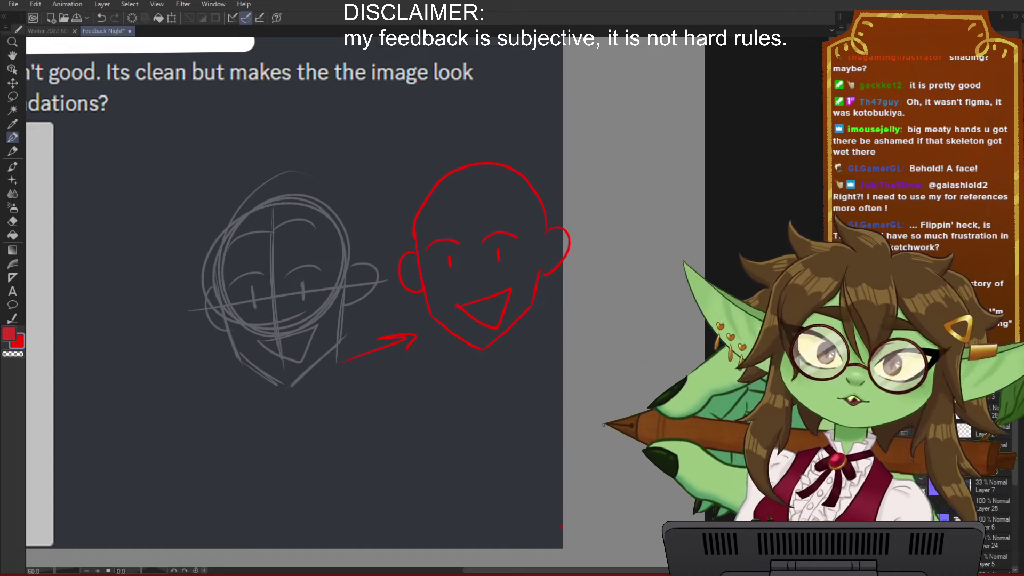
Step: Compare the submitted contorted figure's line art with the rough head sketch and its red outline
{"action": "left_click_drag", "start_coordinate": [281, 467], "coordinate": [510, 448]}
{"action": "left_click_drag", "start_coordinate": [582, 444], "coordinate": [574, 406]}
{"action": "left_click_drag", "start_coordinate": [434, 399], "coordinate": [429, 420]}
{"action": "scroll", "coordinate": [429, 420], "scroll_direction": "up", "scroll_amount": 3}
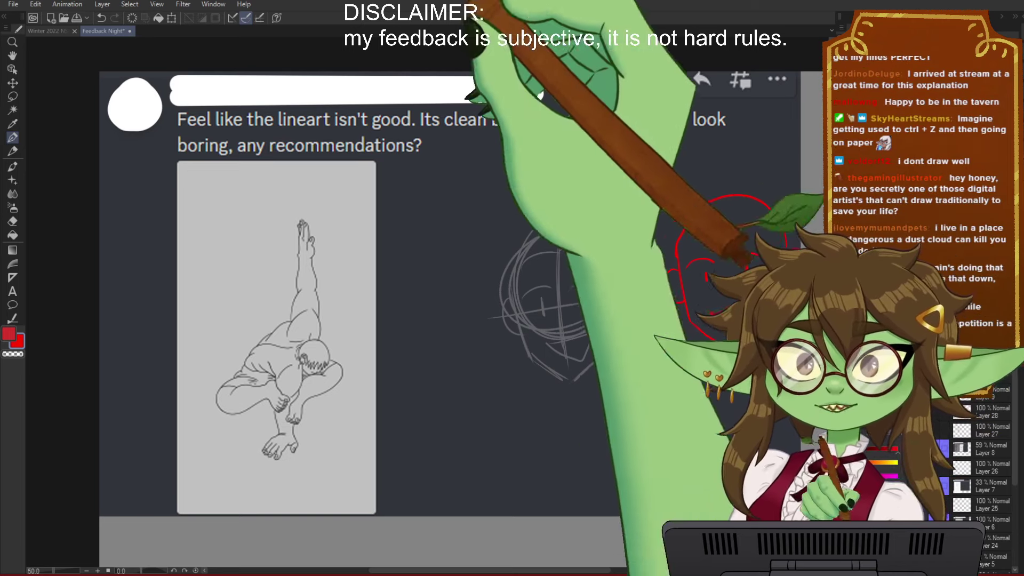
{"action": "scroll", "coordinate": [452, 146], "scroll_direction": "down", "scroll_amount": 2}
{"action": "scroll", "coordinate": [450, 147], "scroll_direction": "up", "scroll_amount": 2}
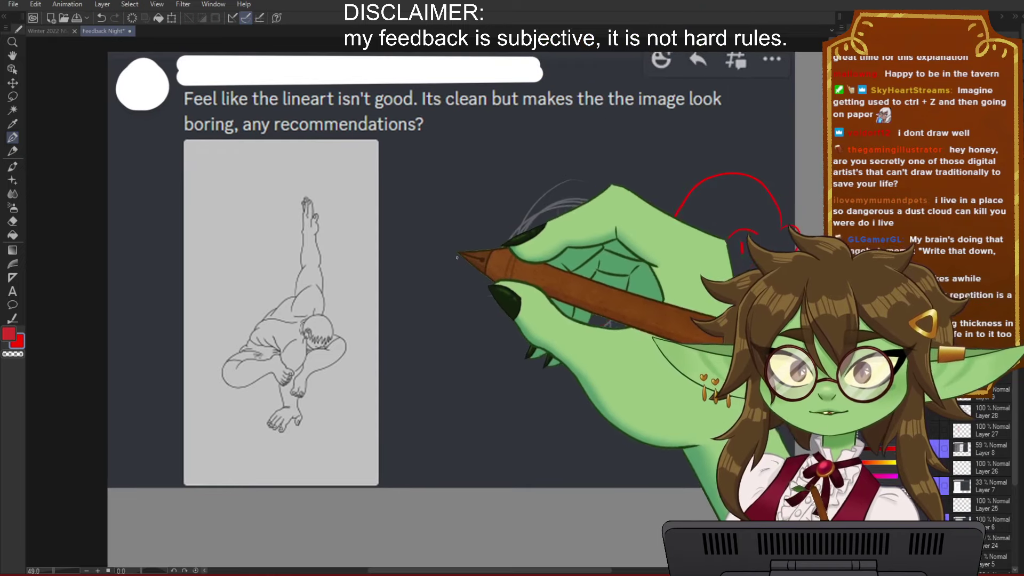
{"action": "left_click_drag", "start_coordinate": [513, 283], "coordinate": [470, 277]}
{"action": "scroll", "coordinate": [467, 274], "scroll_direction": "up", "scroll_amount": 1}
{"action": "left_click_drag", "start_coordinate": [455, 244], "coordinate": [453, 261]}
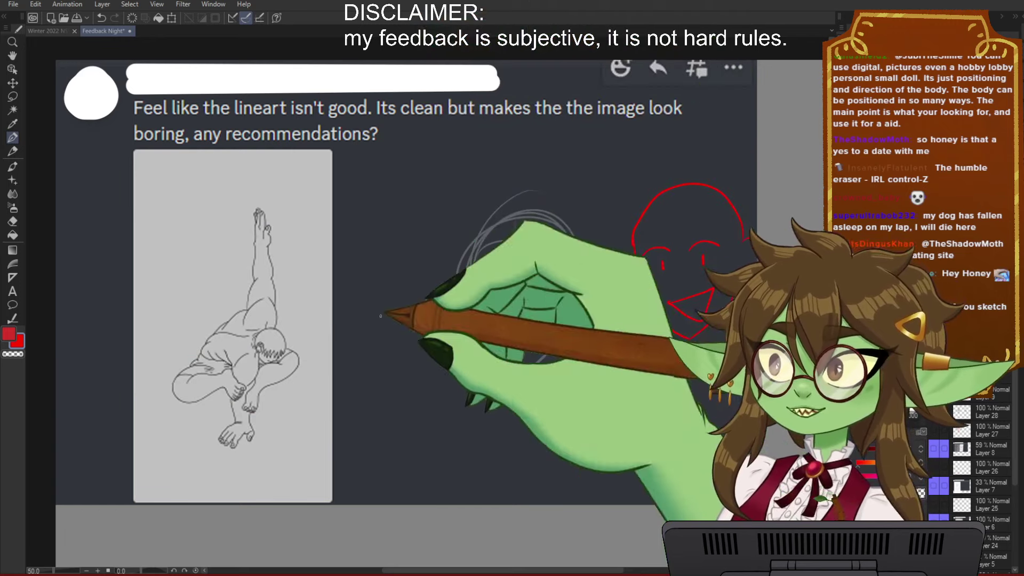
{"action": "scroll", "coordinate": [334, 269], "scroll_direction": "down", "scroll_amount": 1}
{"action": "scroll", "coordinate": [368, 320], "scroll_direction": "up", "scroll_amount": 1}
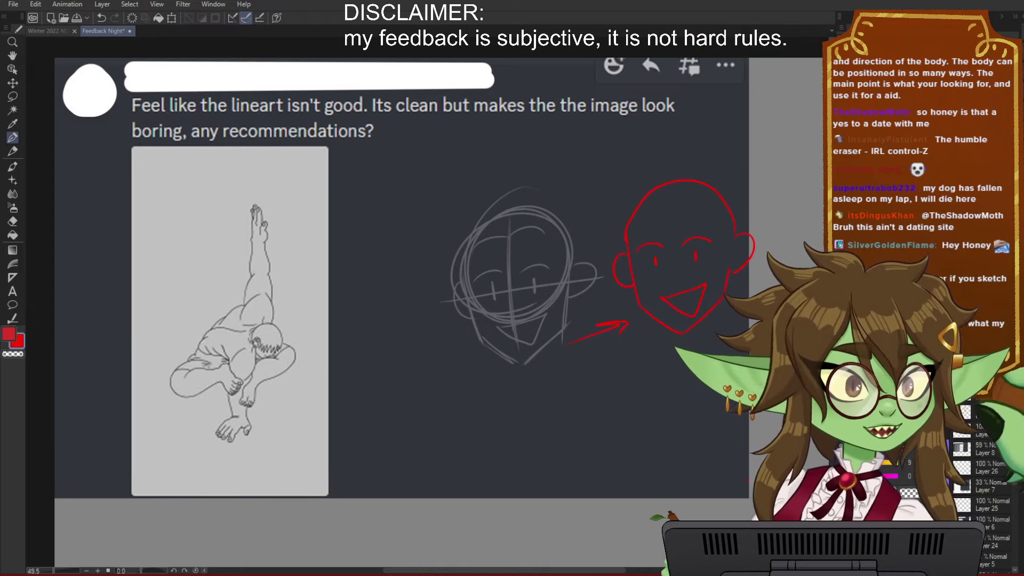
{"action": "scroll", "coordinate": [476, 327], "scroll_direction": "down", "scroll_amount": 2}
{"action": "scroll", "coordinate": [351, 323], "scroll_direction": "up", "scroll_amount": 4}
{"action": "scroll", "coordinate": [270, 341], "scroll_direction": "down", "scroll_amount": 1}
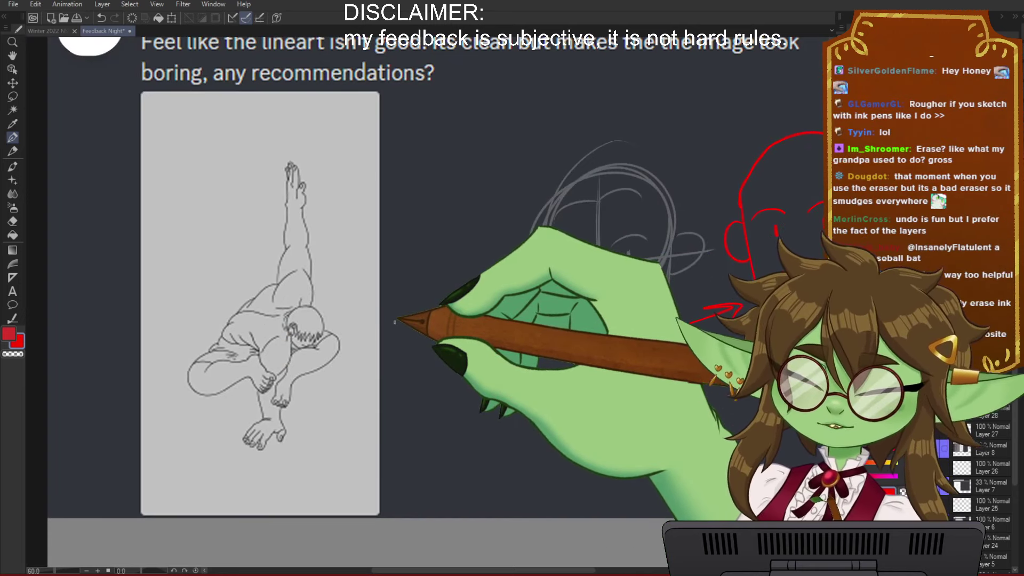
{"action": "scroll", "coordinate": [425, 311], "scroll_direction": "down", "scroll_amount": 2}
{"action": "left_click_drag", "start_coordinate": [425, 311], "coordinate": [406, 318]}
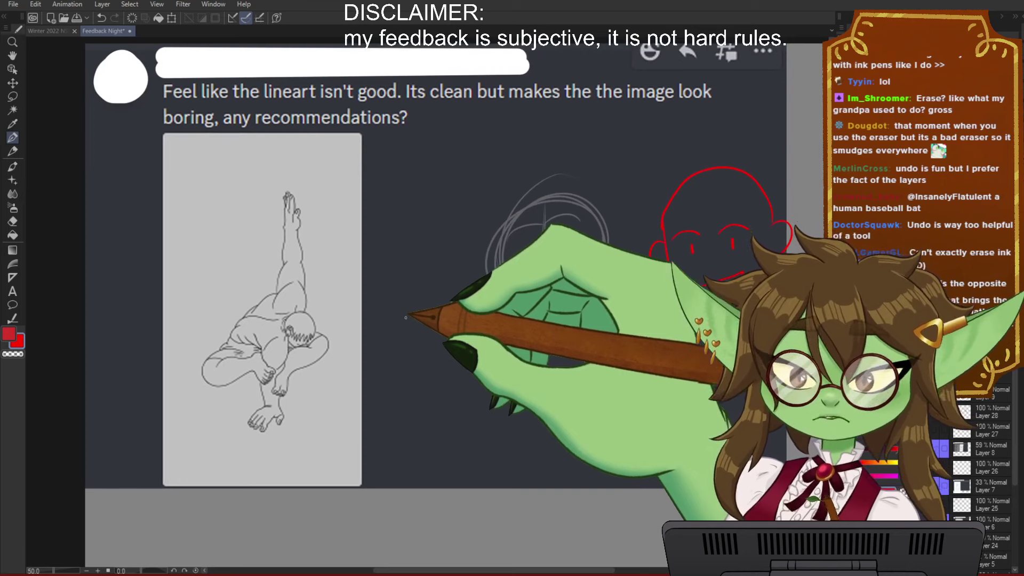
Step: Hatch dark blue shadows on the contorted figure's supporting arm and hand, the bent leg and the folds at the waist
{"action": "scroll", "coordinate": [304, 363], "scroll_direction": "up", "scroll_amount": 1}
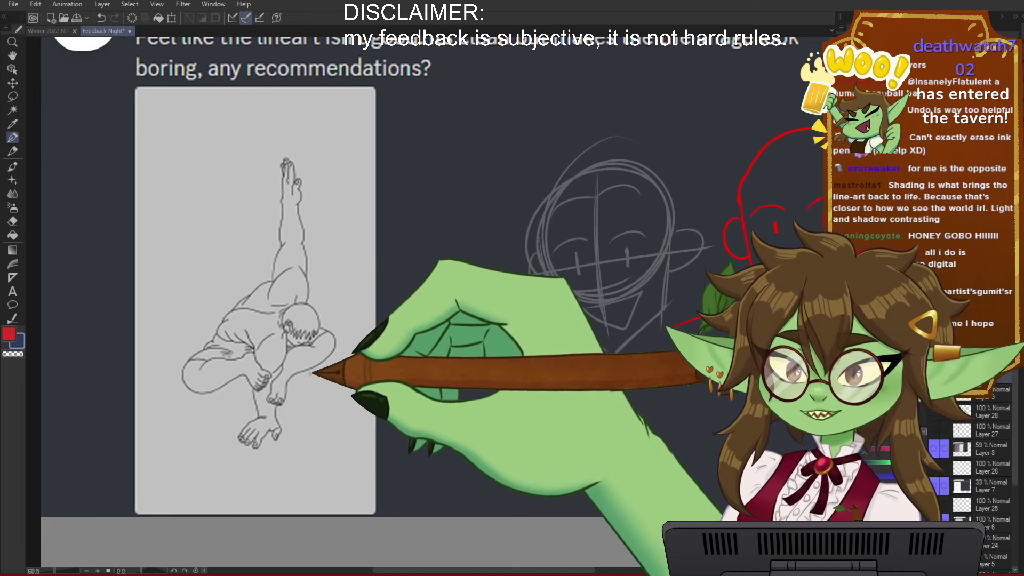
{"action": "mouse_move", "coordinate": [293, 370]}
{"action": "left_mouse_down"}
{"action": "mouse_move", "coordinate": [282, 363]}
{"action": "mouse_move", "coordinate": [259, 391]}
{"action": "mouse_move", "coordinate": [270, 402]}
{"action": "left_mouse_up"}
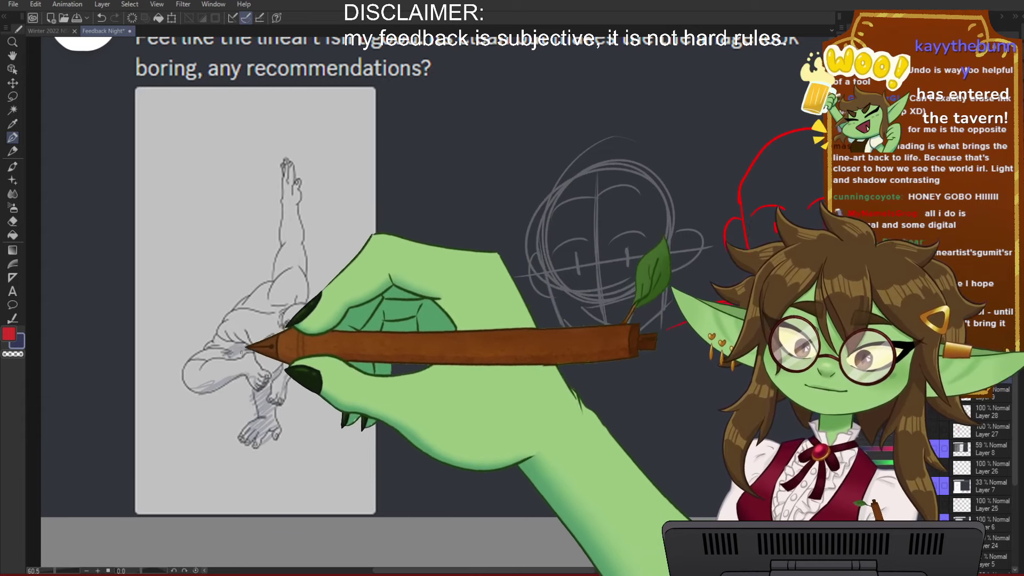
{"action": "left_click_drag", "start_coordinate": [521, 450], "coordinate": [490, 448]}
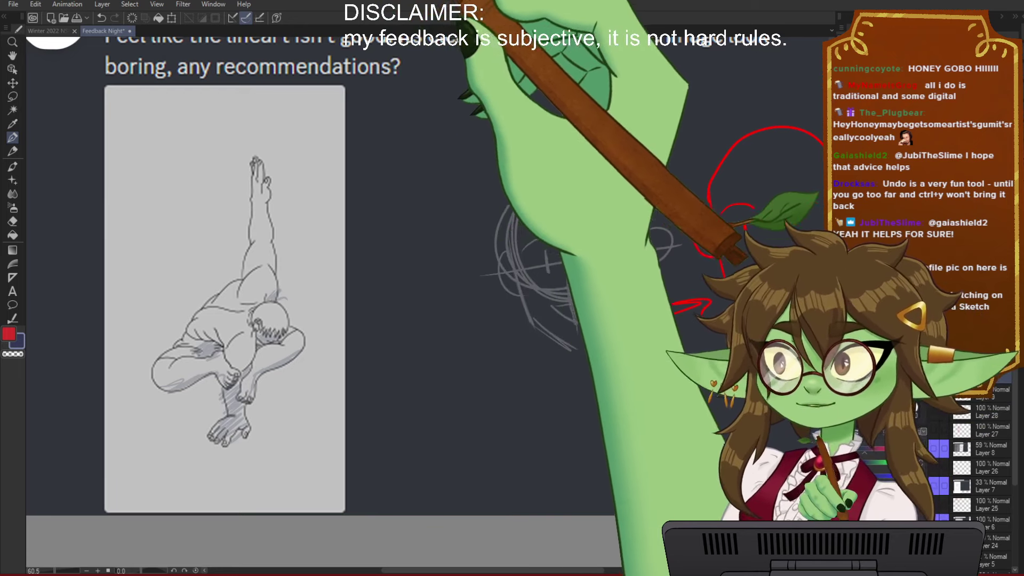
{"action": "scroll", "coordinate": [344, 190], "scroll_direction": "down", "scroll_amount": 1}
{"action": "scroll", "coordinate": [341, 189], "scroll_direction": "down", "scroll_amount": 3}
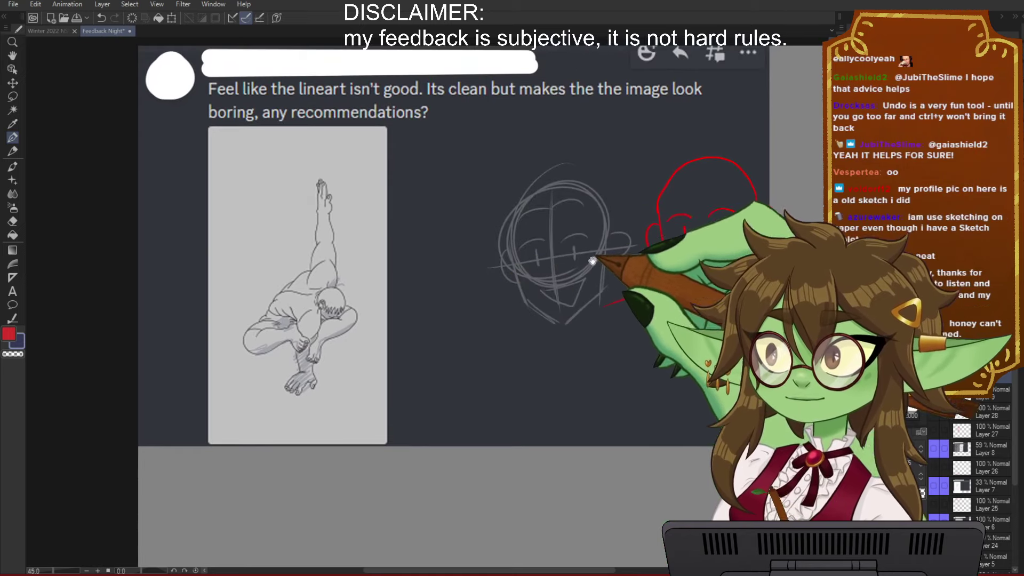
{"action": "left_click_drag", "start_coordinate": [661, 264], "coordinate": [624, 280]}
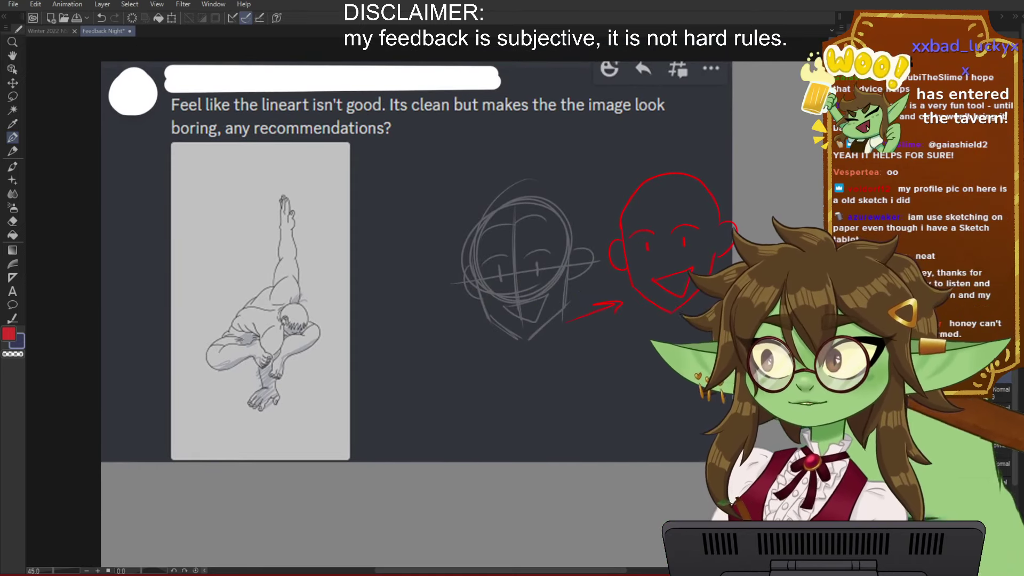
{"action": "scroll", "coordinate": [495, 312], "scroll_direction": "down", "scroll_amount": 1}
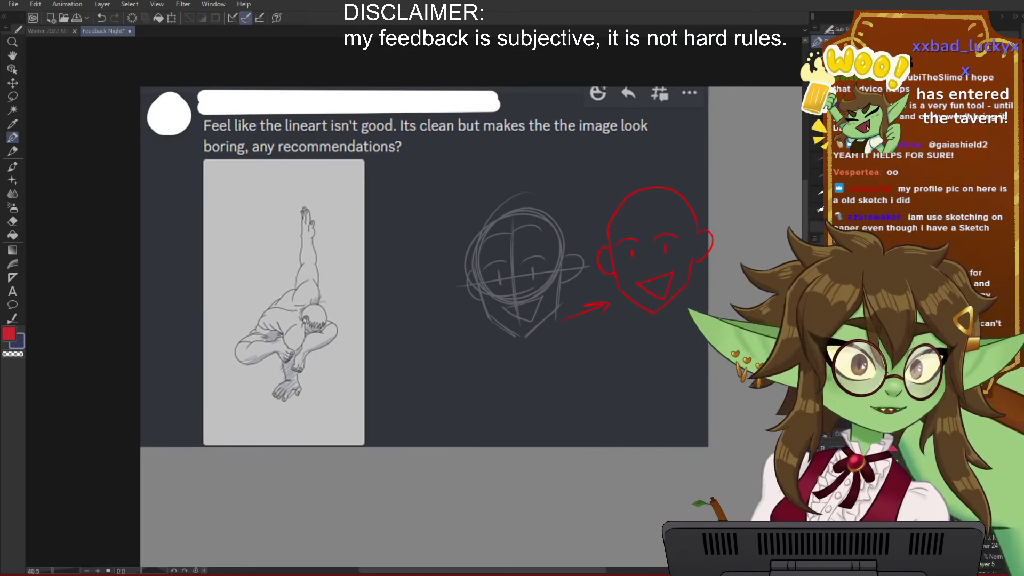
{"action": "left_click_drag", "start_coordinate": [495, 312], "coordinate": [463, 328]}
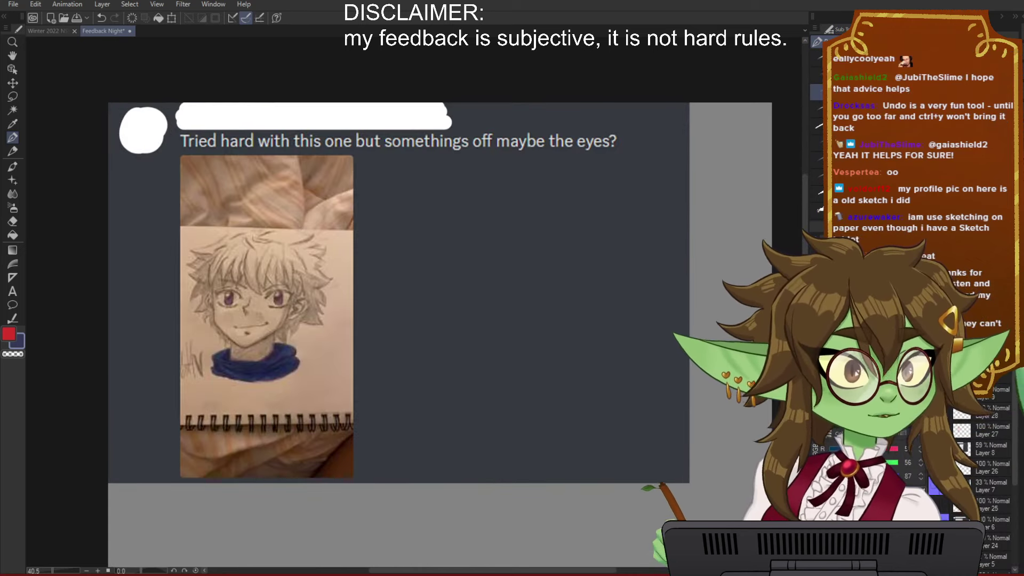
Step: Draw a red head circle with a vertical center line, curved eye line and angular jaw over the faded anime portrait
{"action": "left_click_drag", "start_coordinate": [353, 115], "coordinate": [395, 134]}
{"action": "left_click_drag", "start_coordinate": [367, 298], "coordinate": [411, 288]}
{"action": "left_click_drag", "start_coordinate": [286, 335], "coordinate": [386, 328]}
{"action": "scroll", "coordinate": [386, 327], "scroll_direction": "up", "scroll_amount": 3}
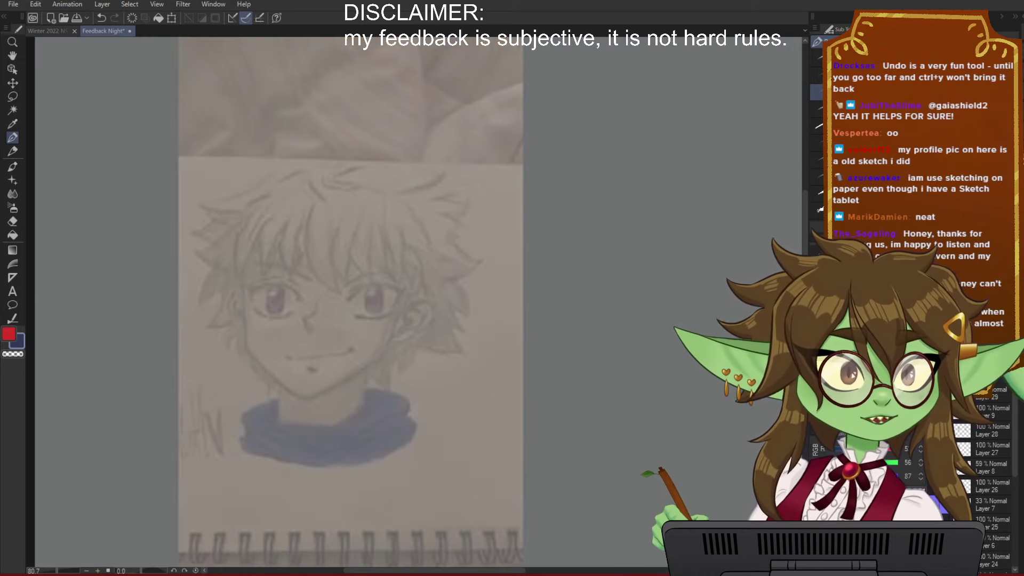
{"action": "scroll", "coordinate": [431, 240], "scroll_direction": "down", "scroll_amount": 2}
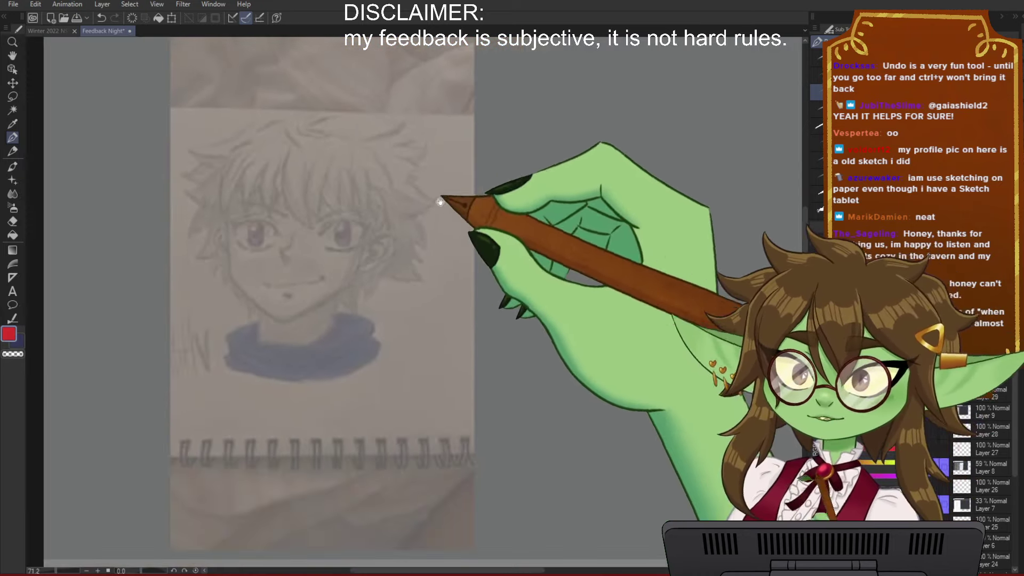
{"action": "left_click_drag", "start_coordinate": [391, 296], "coordinate": [473, 329]}
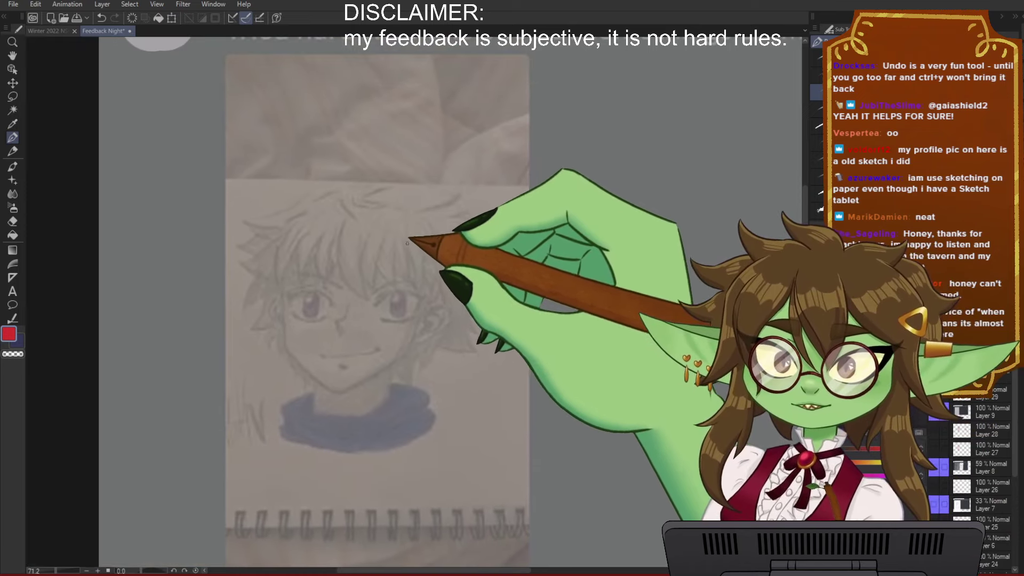
{"action": "mouse_move", "coordinate": [368, 199]}
{"action": "left_mouse_down"}
{"action": "mouse_move", "coordinate": [310, 338]}
{"action": "mouse_move", "coordinate": [273, 248]}
{"action": "mouse_move", "coordinate": [430, 300]}
{"action": "mouse_move", "coordinate": [343, 295]}
{"action": "mouse_move", "coordinate": [341, 387]}
{"action": "left_mouse_up"}
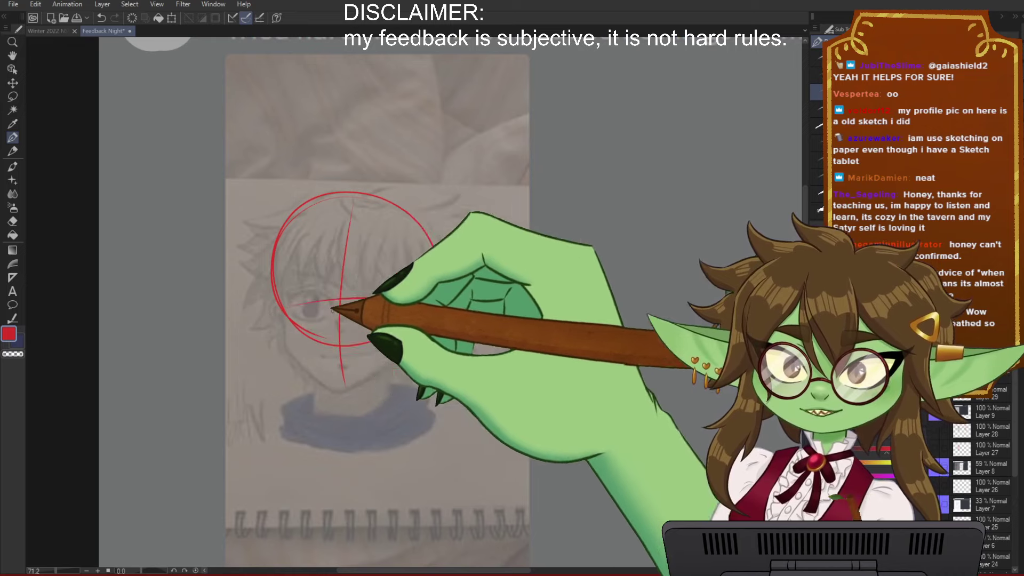
{"action": "mouse_move", "coordinate": [285, 327]}
{"action": "left_mouse_down"}
{"action": "mouse_move", "coordinate": [309, 374]}
{"action": "mouse_move", "coordinate": [337, 394]}
{"action": "left_mouse_up"}
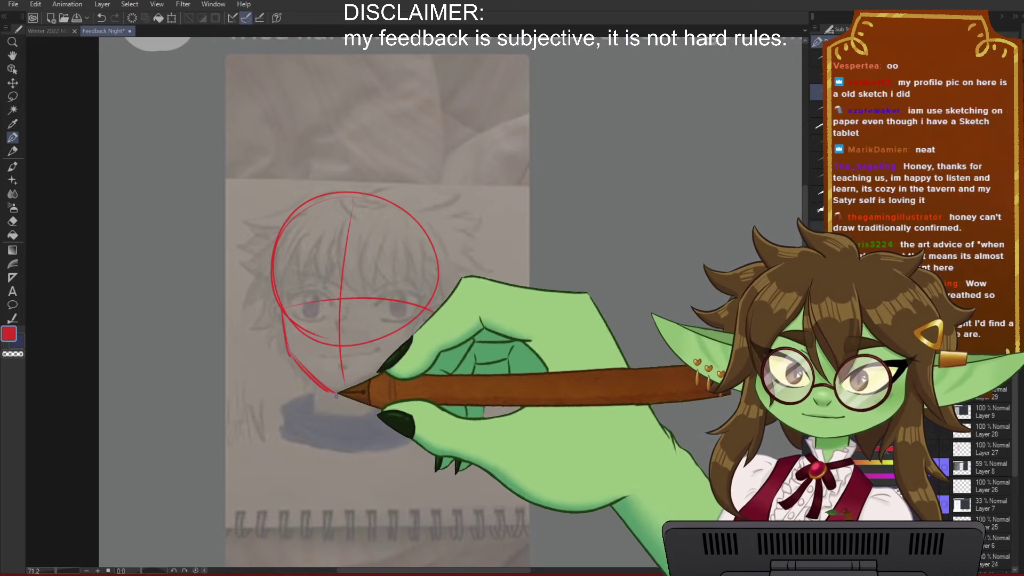
Step: Sketch a small angular nose against the vertical center line, just below the curved eye line
{"action": "scroll", "coordinate": [390, 360], "scroll_direction": "up", "scroll_amount": 5}
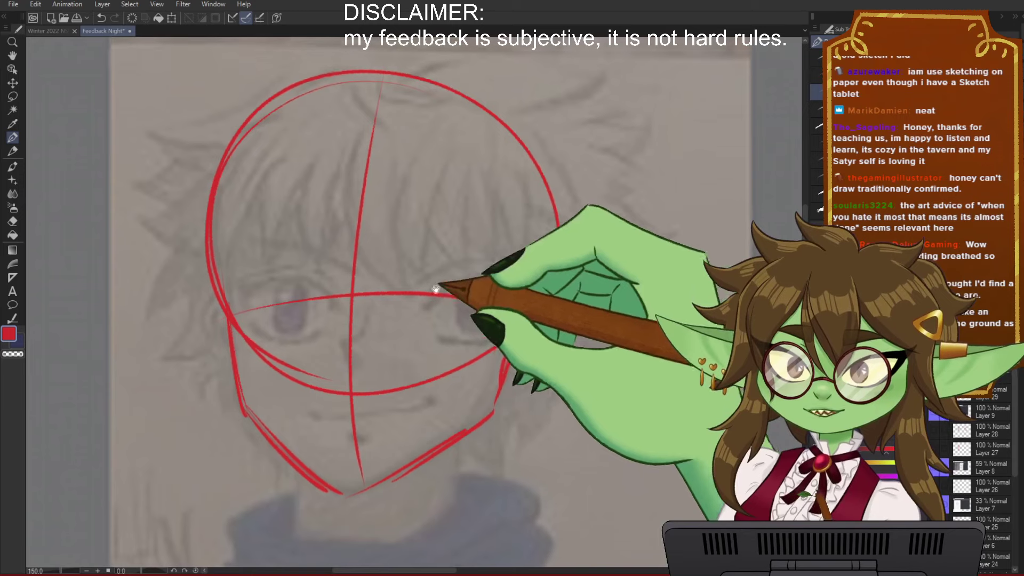
{"action": "left_click_drag", "start_coordinate": [436, 289], "coordinate": [434, 295]}
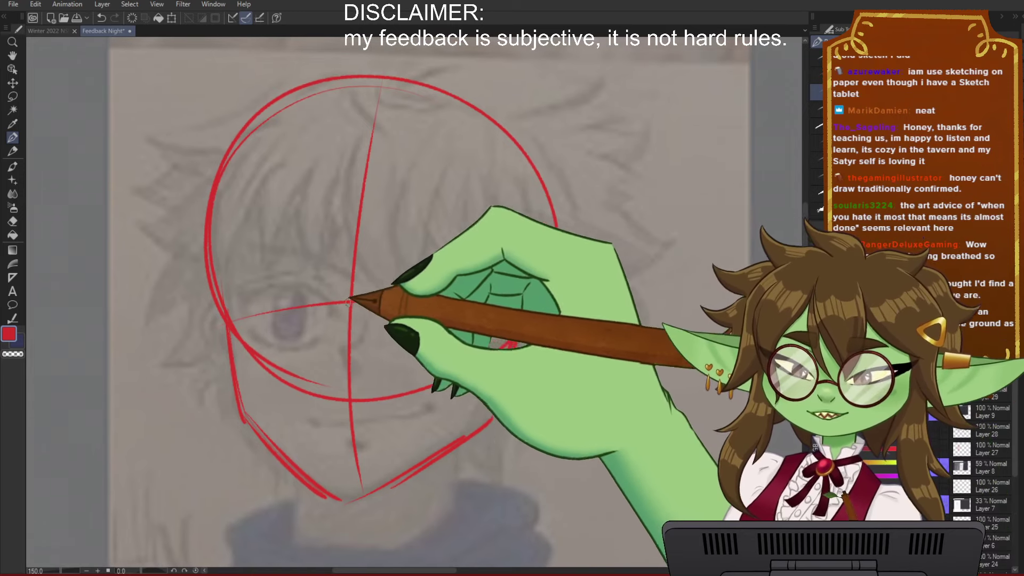
{"action": "mouse_move", "coordinate": [338, 354]}
{"action": "left_mouse_down"}
{"action": "mouse_move", "coordinate": [345, 330]}
{"action": "mouse_move", "coordinate": [348, 369]}
{"action": "left_mouse_up"}
{"action": "left_click_drag", "start_coordinate": [510, 389], "coordinate": [508, 400]}
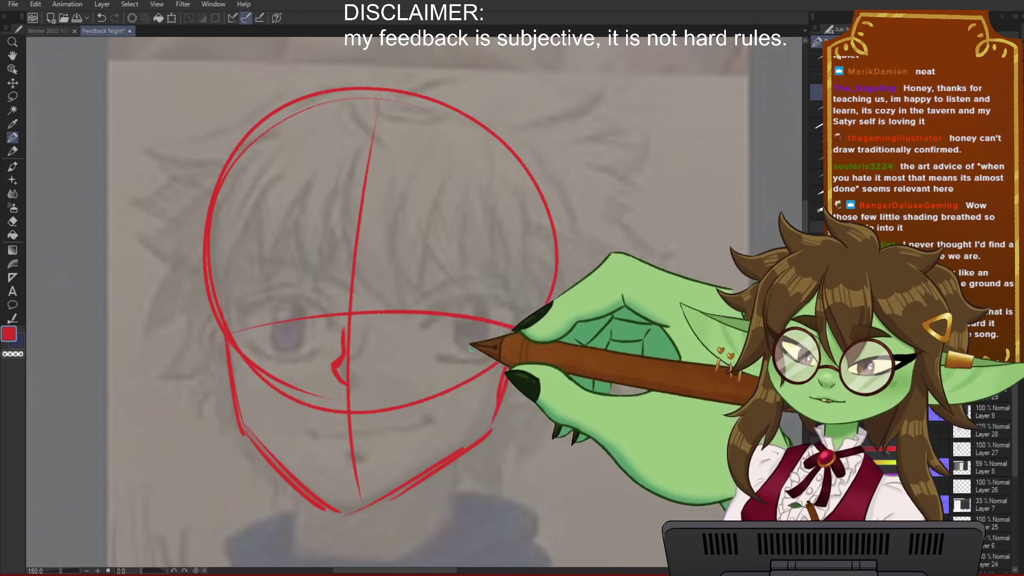
{"action": "left_click_drag", "start_coordinate": [630, 453], "coordinate": [530, 423]}
{"action": "mouse_move", "coordinate": [434, 396]}
{"action": "left_mouse_down"}
{"action": "mouse_move", "coordinate": [382, 391]}
{"action": "mouse_move", "coordinate": [436, 394]}
{"action": "left_mouse_up"}
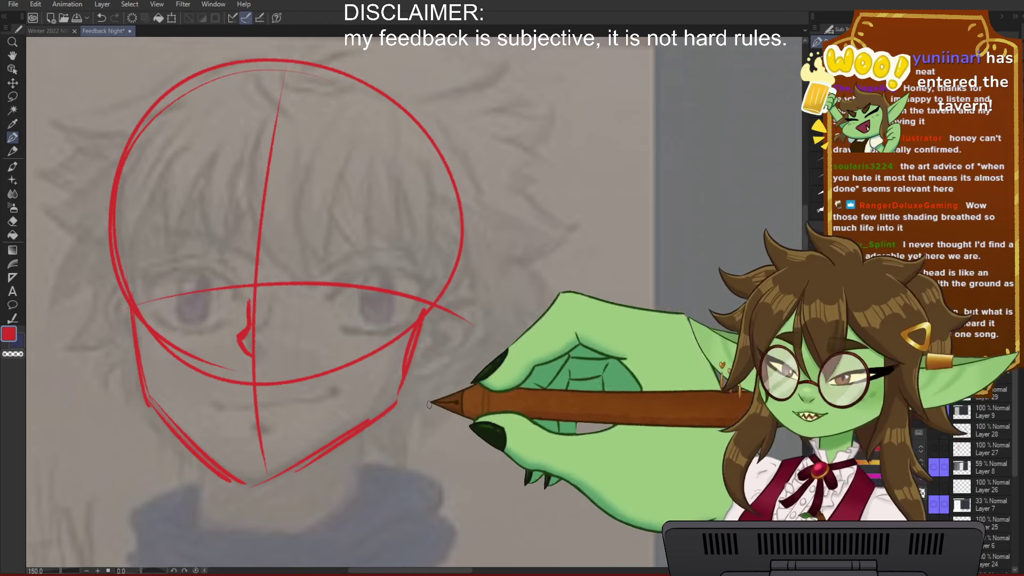
Step: Try a straight horizontal eye guide with short vertical spacing ticks above the curved eye line
{"action": "left_click_drag", "start_coordinate": [454, 378], "coordinate": [560, 393]}
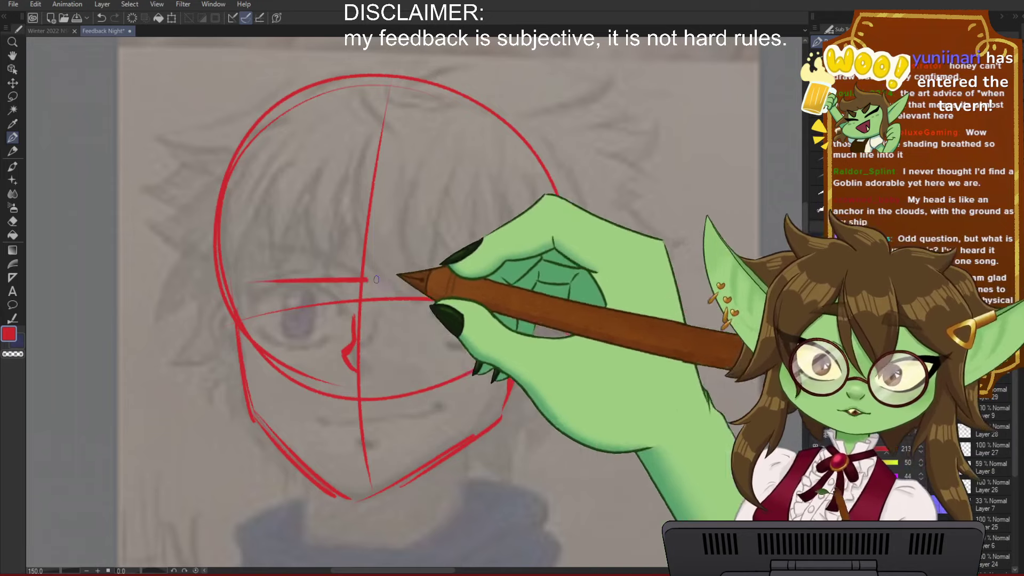
{"action": "left_click_drag", "start_coordinate": [251, 273], "coordinate": [249, 305]}
{"action": "left_click_drag", "start_coordinate": [427, 268], "coordinate": [423, 294]}
{"action": "left_click_drag", "start_coordinate": [340, 262], "coordinate": [340, 295]}
{"action": "left_click_drag", "start_coordinate": [253, 282], "coordinate": [523, 279]}
{"action": "key", "text": "ctrl+z"}
{"action": "key", "text": "ctrl+z"}
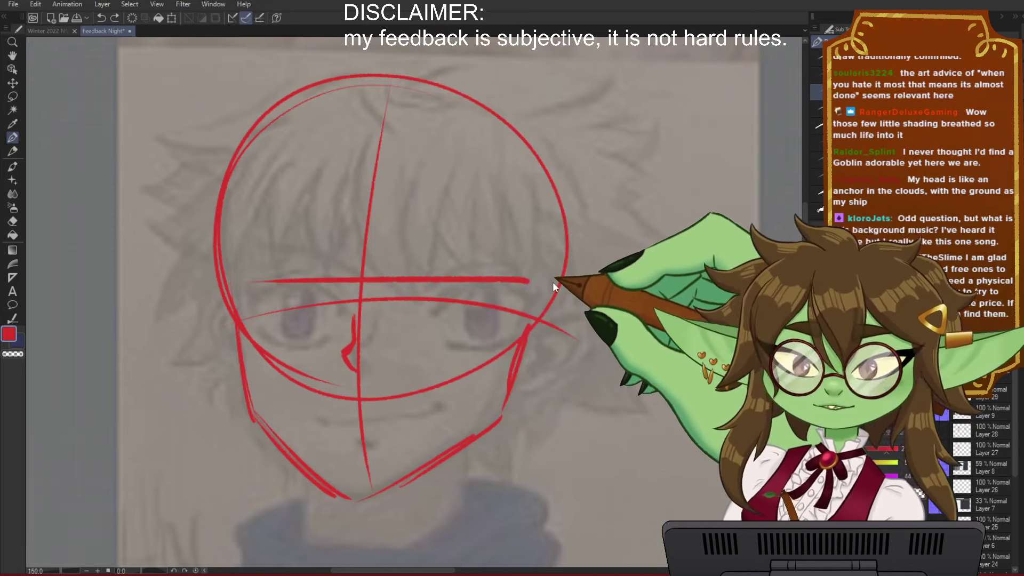
{"action": "key", "text": "ctrl+z"}
Step: Draw the eye left of the center line with arched upper lid, curved lower lid and a narrow oval iris
{"action": "left_click_drag", "start_coordinate": [528, 330], "coordinate": [581, 337]}
{"action": "left_click_drag", "start_coordinate": [311, 297], "coordinate": [389, 309]}
{"action": "key", "text": "ctrl+z"}
{"action": "mouse_move", "coordinate": [297, 317]}
{"action": "left_mouse_down"}
{"action": "mouse_move", "coordinate": [385, 309]}
{"action": "mouse_move", "coordinate": [372, 352]}
{"action": "left_mouse_up"}
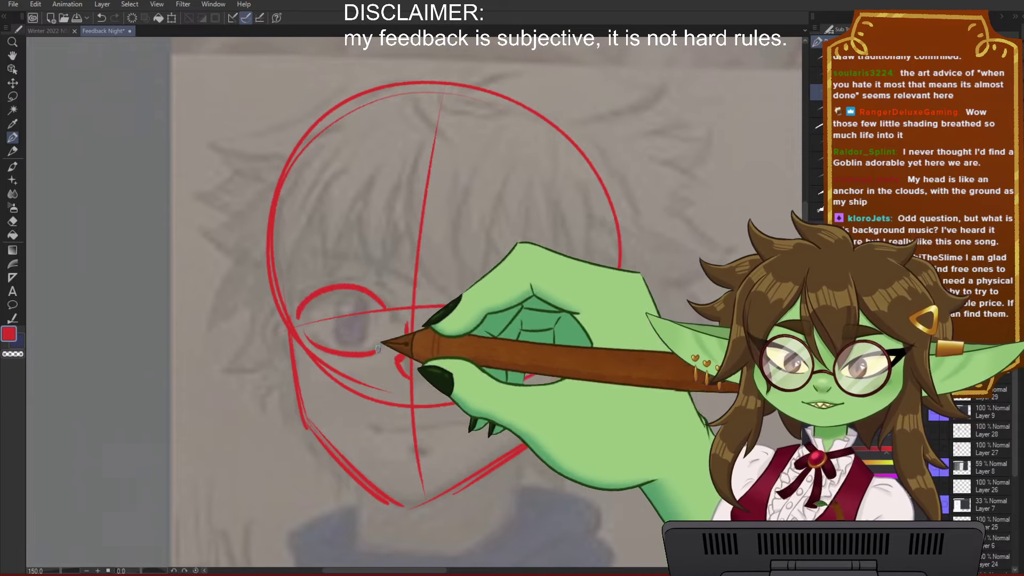
{"action": "left_click_drag", "start_coordinate": [348, 293], "coordinate": [353, 342]}
Step: Draw the larger eye right of the center line with upper lid, lower lid and an oval iris placed closer to the nose
{"action": "left_click_drag", "start_coordinate": [599, 355], "coordinate": [566, 361]}
{"action": "mouse_move", "coordinate": [424, 317]}
{"action": "left_mouse_down"}
{"action": "mouse_move", "coordinate": [495, 299]}
{"action": "mouse_move", "coordinate": [446, 298]}
{"action": "mouse_move", "coordinate": [538, 311]}
{"action": "left_mouse_up"}
{"action": "key", "text": "ctrl+z"}
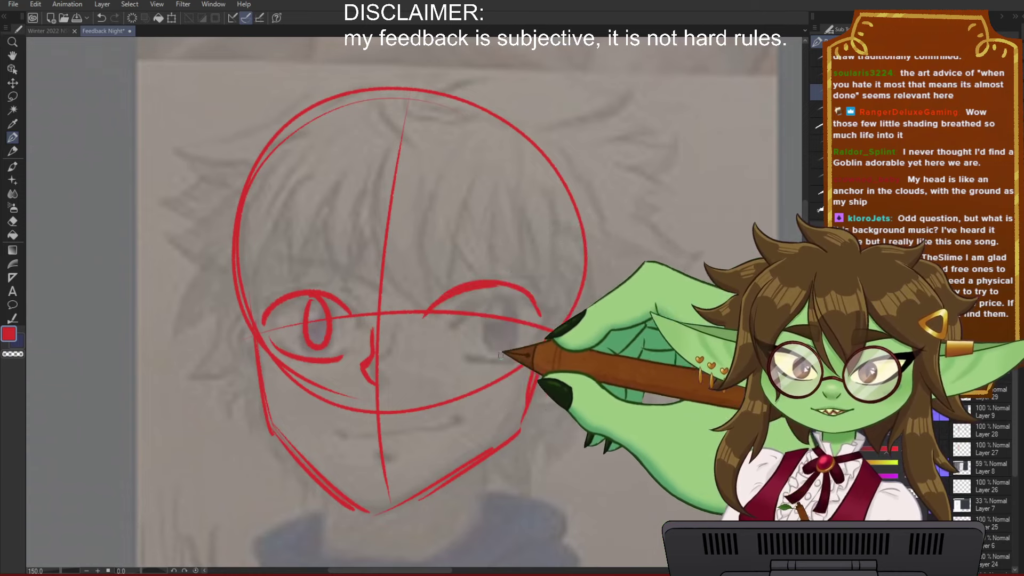
{"action": "left_click_drag", "start_coordinate": [438, 357], "coordinate": [500, 365]}
{"action": "mouse_move", "coordinate": [462, 302]}
{"action": "left_mouse_down"}
{"action": "mouse_move", "coordinate": [466, 343]}
{"action": "mouse_move", "coordinate": [482, 306]}
{"action": "mouse_move", "coordinate": [457, 342]}
{"action": "mouse_move", "coordinate": [470, 325]}
{"action": "mouse_move", "coordinate": [463, 298]}
{"action": "left_mouse_up"}
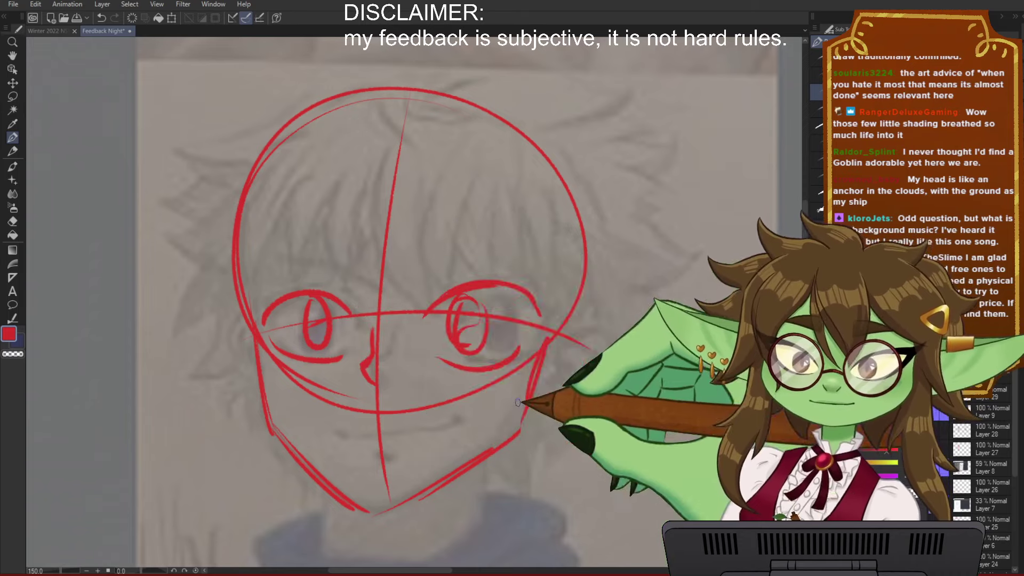
Step: Thicken the right eye's upper lid and extend the inner corner of the left eye's upper lid
{"action": "left_click_drag", "start_coordinate": [608, 365], "coordinate": [580, 368]}
{"action": "left_click_drag", "start_coordinate": [445, 289], "coordinate": [498, 294]}
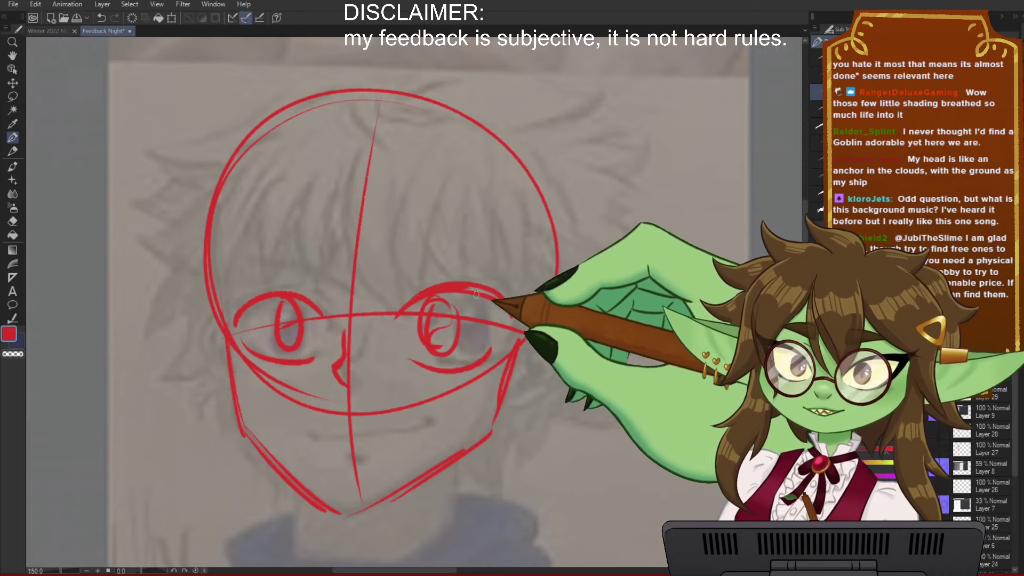
{"action": "left_click_drag", "start_coordinate": [308, 310], "coordinate": [323, 324]}
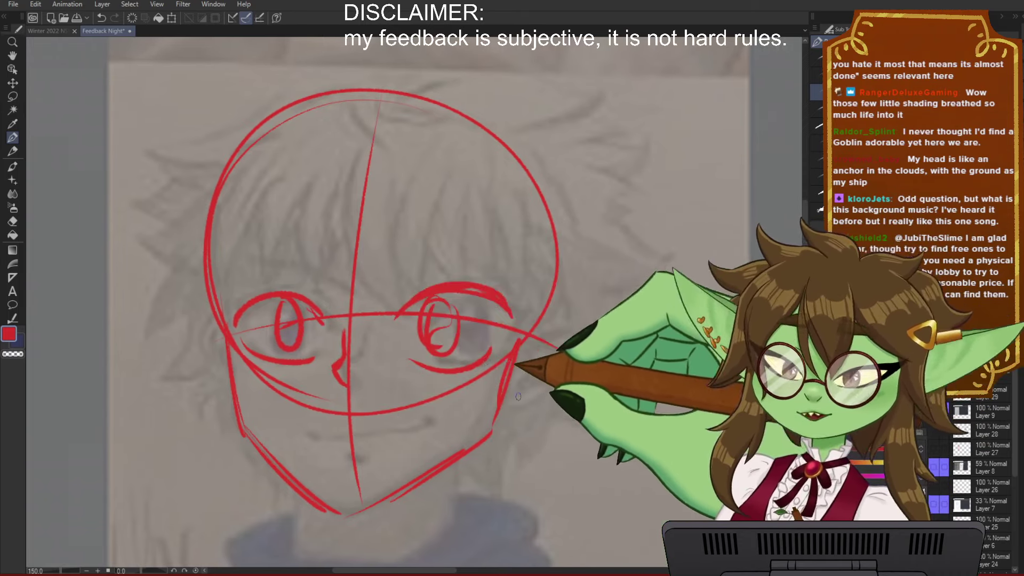
Step: Add a second arc inside the head circle and draw rounded ears on both sides at eye level
{"action": "left_click_drag", "start_coordinate": [618, 393], "coordinate": [610, 398]}
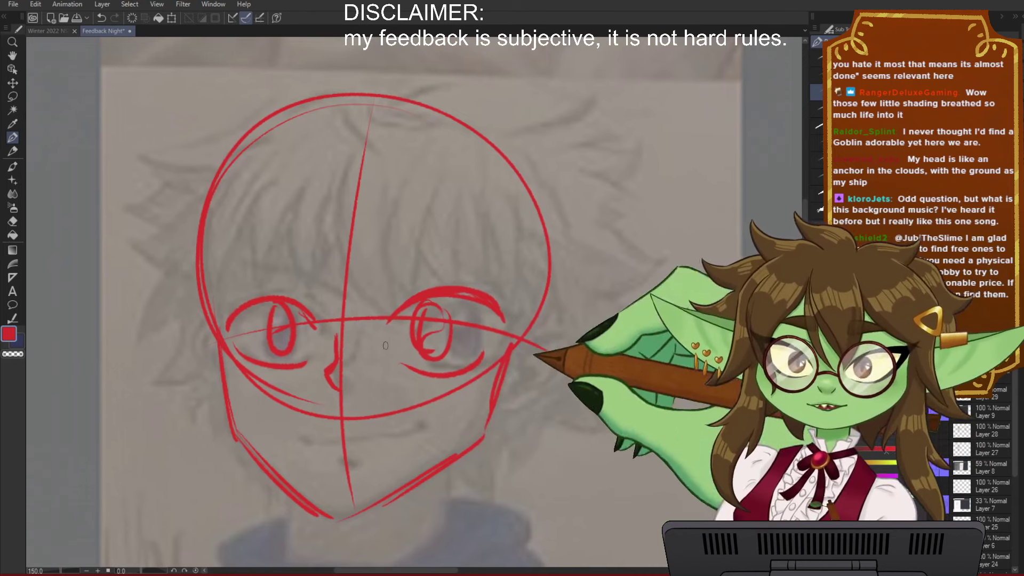
{"action": "mouse_move", "coordinate": [243, 159]}
{"action": "left_mouse_down"}
{"action": "mouse_move", "coordinate": [482, 146]}
{"action": "mouse_move", "coordinate": [498, 361]}
{"action": "mouse_move", "coordinate": [563, 328]}
{"action": "mouse_move", "coordinate": [528, 340]}
{"action": "mouse_move", "coordinate": [541, 320]}
{"action": "mouse_move", "coordinate": [508, 393]}
{"action": "left_mouse_up"}
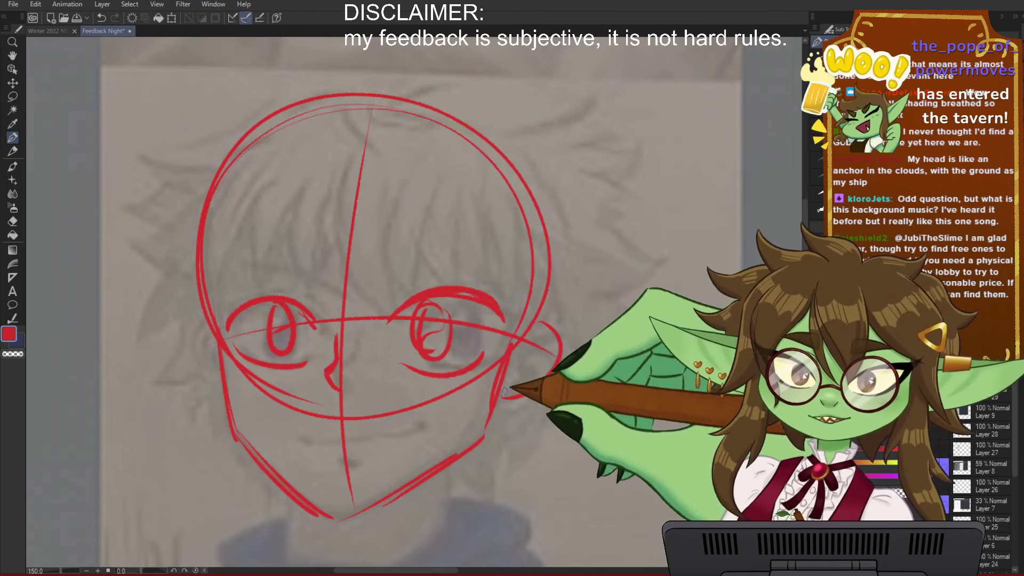
{"action": "left_click_drag", "start_coordinate": [203, 313], "coordinate": [221, 388]}
Step: Try angular guide lines around the forehead and top of the head
{"action": "left_click_drag", "start_coordinate": [598, 375], "coordinate": [590, 373]}
{"action": "mouse_move", "coordinate": [218, 113]}
{"action": "left_mouse_down"}
{"action": "mouse_move", "coordinate": [208, 142]}
{"action": "mouse_move", "coordinate": [378, 261]}
{"action": "mouse_move", "coordinate": [525, 277]}
{"action": "left_mouse_up"}
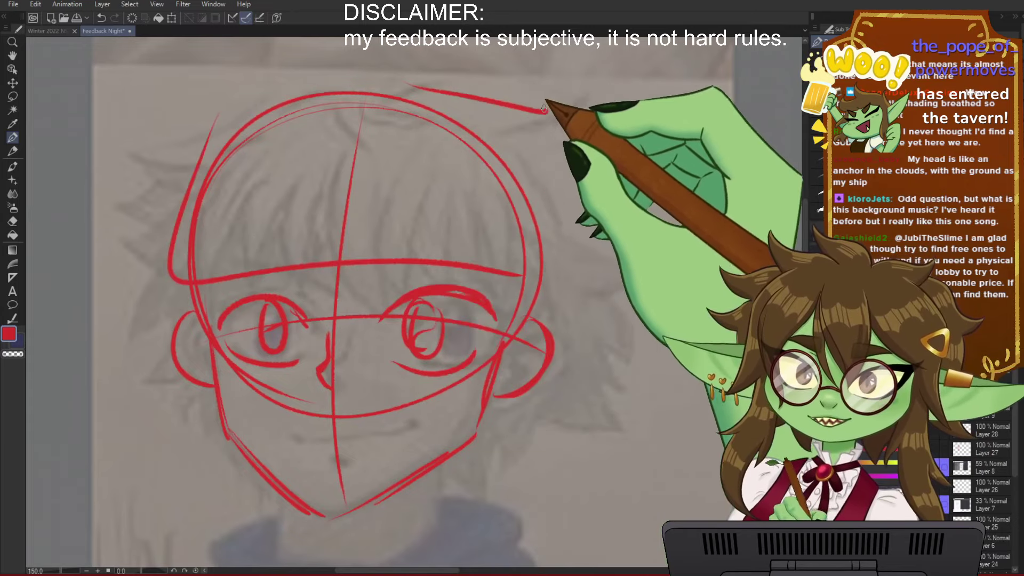
{"action": "key", "text": "ctrl+z"}
{"action": "key", "text": "ctrl+z"}
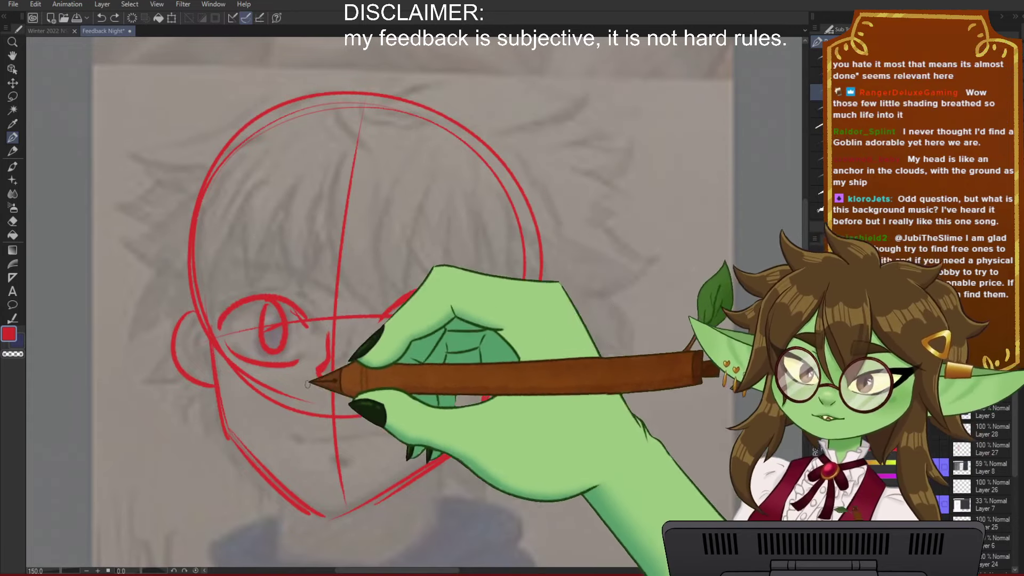
Step: Draw a smirking mouth line with an upturned right corner and arched eyebrows above both eyes
{"action": "left_click_drag", "start_coordinate": [294, 443], "coordinate": [415, 422]}
{"action": "scroll", "coordinate": [391, 475], "scroll_direction": "down", "scroll_amount": 1}
{"action": "scroll", "coordinate": [382, 462], "scroll_direction": "down", "scroll_amount": 3}
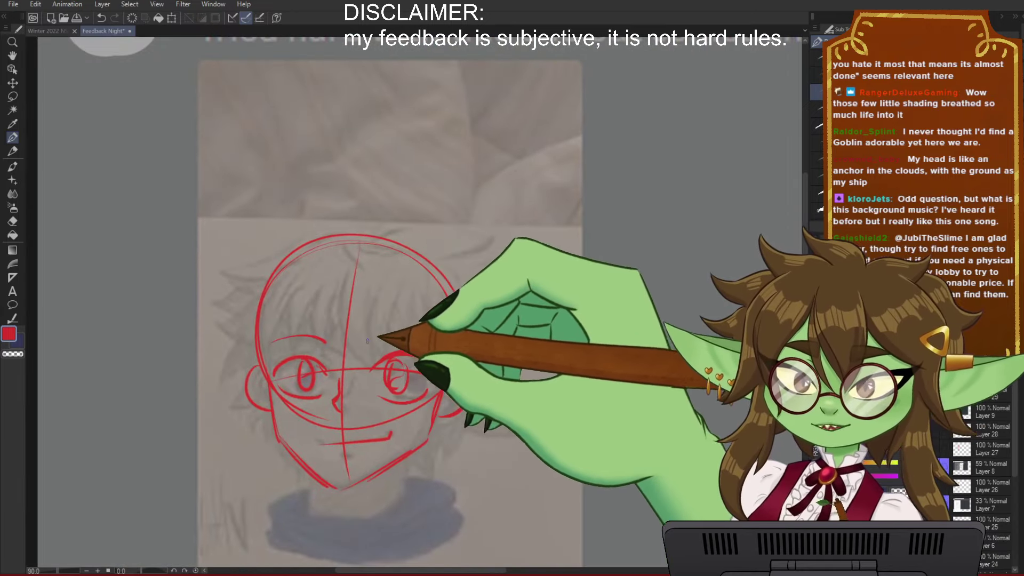
{"action": "scroll", "coordinate": [362, 456], "scroll_direction": "up", "scroll_amount": 1}
{"action": "scroll", "coordinate": [362, 456], "scroll_direction": "up", "scroll_amount": 3}
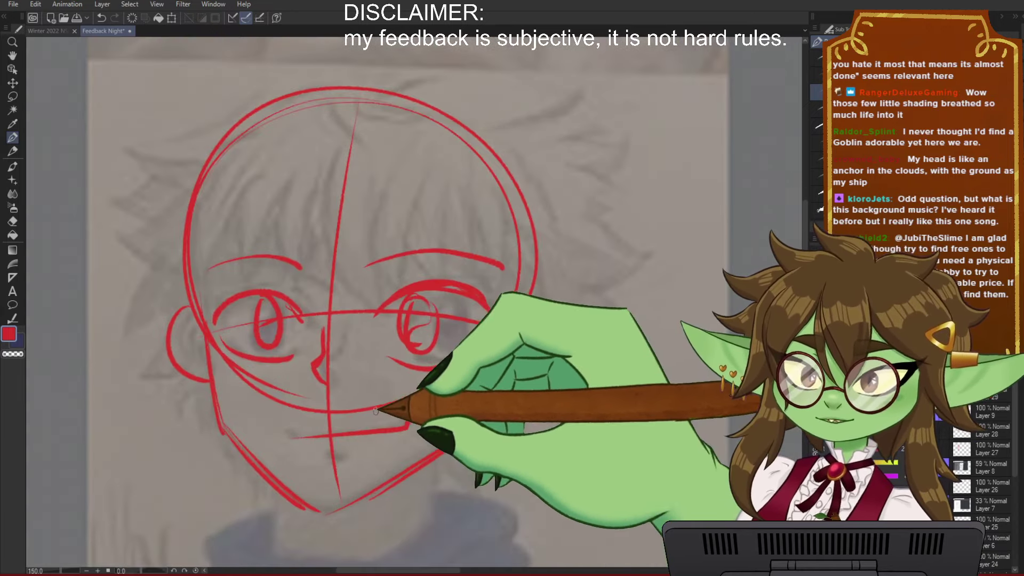
Step: Draw a square bracket on the forehead above each eyebrow to mark the widths of the two face halves
{"action": "mouse_move", "coordinate": [357, 261]}
{"action": "left_mouse_down"}
{"action": "mouse_move", "coordinate": [412, 199]}
{"action": "mouse_move", "coordinate": [523, 197]}
{"action": "left_mouse_up"}
{"action": "mouse_move", "coordinate": [305, 253]}
{"action": "left_mouse_down"}
{"action": "mouse_move", "coordinate": [265, 216]}
{"action": "mouse_move", "coordinate": [192, 222]}
{"action": "left_mouse_up"}
{"action": "left_click_drag", "start_coordinate": [200, 225], "coordinate": [191, 256]}
Step: Draw two brackets above the head, one per face half, each with a downward arrow beneath it
{"action": "mouse_move", "coordinate": [361, 79]}
{"action": "left_mouse_down"}
{"action": "mouse_move", "coordinate": [427, 56]}
{"action": "mouse_move", "coordinate": [561, 121]}
{"action": "left_mouse_up"}
{"action": "mouse_move", "coordinate": [323, 78]}
{"action": "left_mouse_down"}
{"action": "mouse_move", "coordinate": [305, 55]}
{"action": "mouse_move", "coordinate": [196, 118]}
{"action": "left_mouse_up"}
{"action": "left_click_drag", "start_coordinate": [230, 70], "coordinate": [231, 109]}
{"action": "left_click_drag", "start_coordinate": [224, 104], "coordinate": [237, 103]}
{"action": "left_click_drag", "start_coordinate": [461, 73], "coordinate": [463, 106]}
{"action": "left_click_drag", "start_coordinate": [457, 98], "coordinate": [472, 96]}
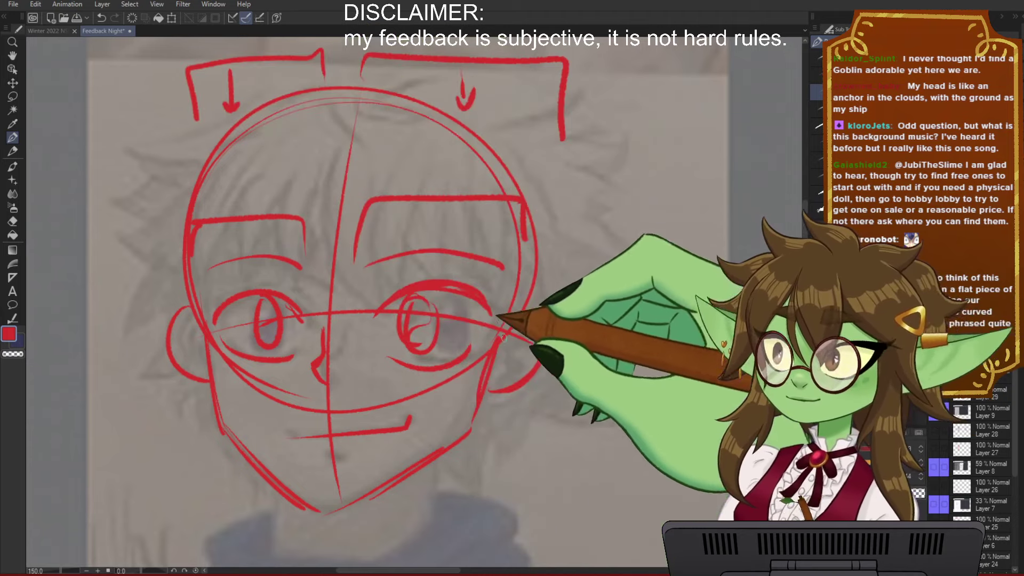
Step: Draw the two neck sides below the jaw and a curved collar line around the base of the neck
{"action": "left_click_drag", "start_coordinate": [575, 381], "coordinate": [552, 351]}
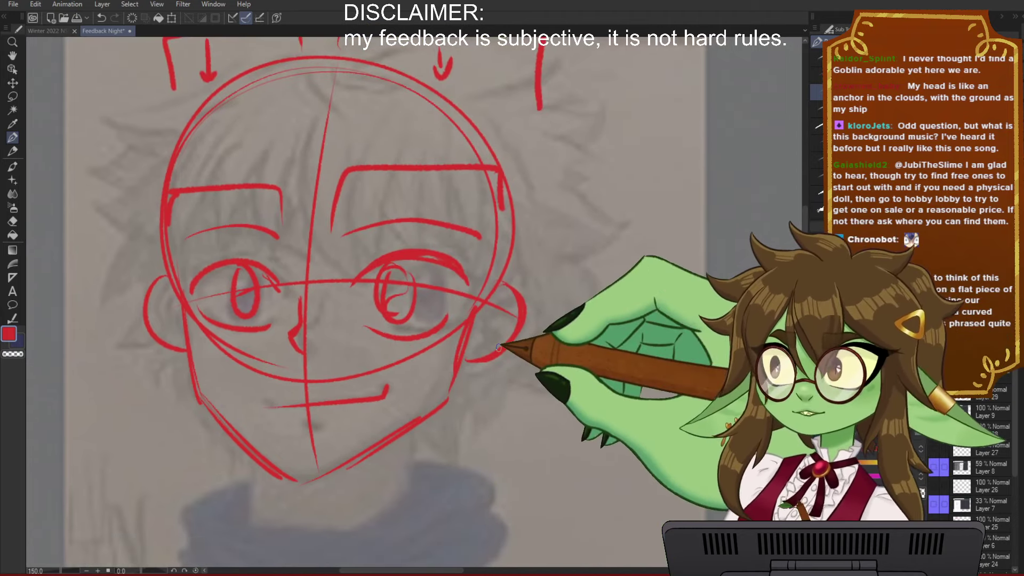
{"action": "scroll", "coordinate": [499, 348], "scroll_direction": "down", "scroll_amount": 2}
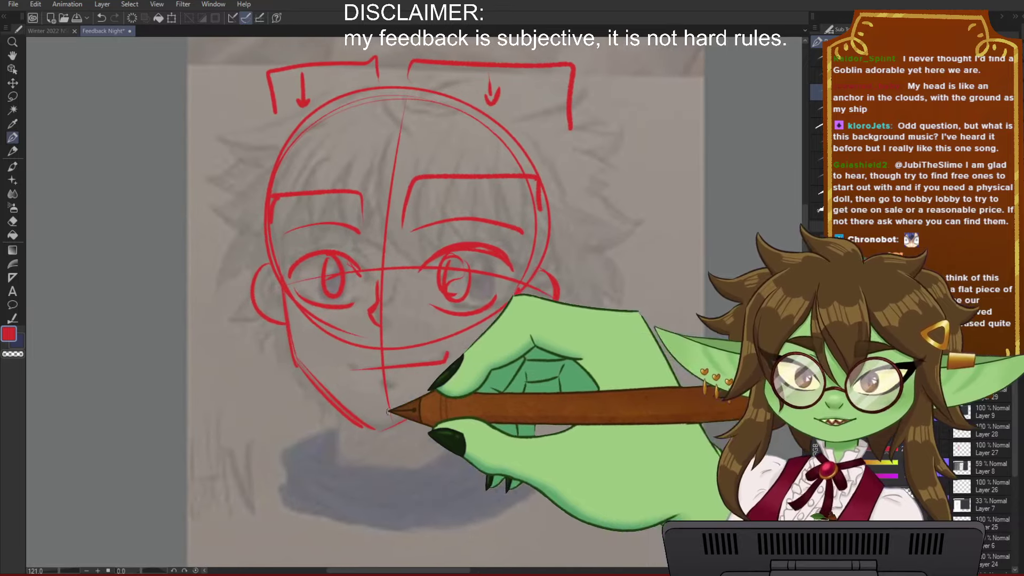
{"action": "scroll", "coordinate": [388, 411], "scroll_direction": "up", "scroll_amount": 3}
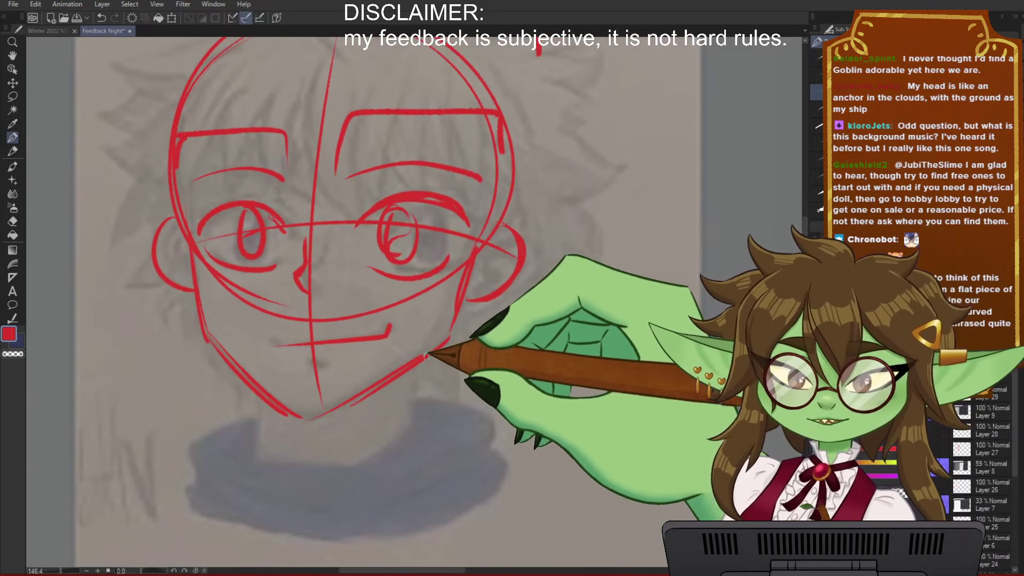
{"action": "left_click_drag", "start_coordinate": [427, 356], "coordinate": [427, 415]}
{"action": "mouse_move", "coordinate": [313, 420]}
{"action": "left_mouse_down"}
{"action": "mouse_move", "coordinate": [315, 458]}
{"action": "mouse_move", "coordinate": [287, 459]}
{"action": "mouse_move", "coordinate": [335, 468]}
{"action": "left_mouse_up"}
{"action": "mouse_move", "coordinate": [343, 463]}
{"action": "left_mouse_down"}
{"action": "mouse_move", "coordinate": [429, 427]}
{"action": "mouse_move", "coordinate": [458, 401]}
{"action": "left_mouse_up"}
{"action": "mouse_move", "coordinate": [338, 472]}
{"action": "left_mouse_down"}
{"action": "mouse_move", "coordinate": [423, 455]}
{"action": "mouse_move", "coordinate": [456, 437]}
{"action": "left_mouse_up"}
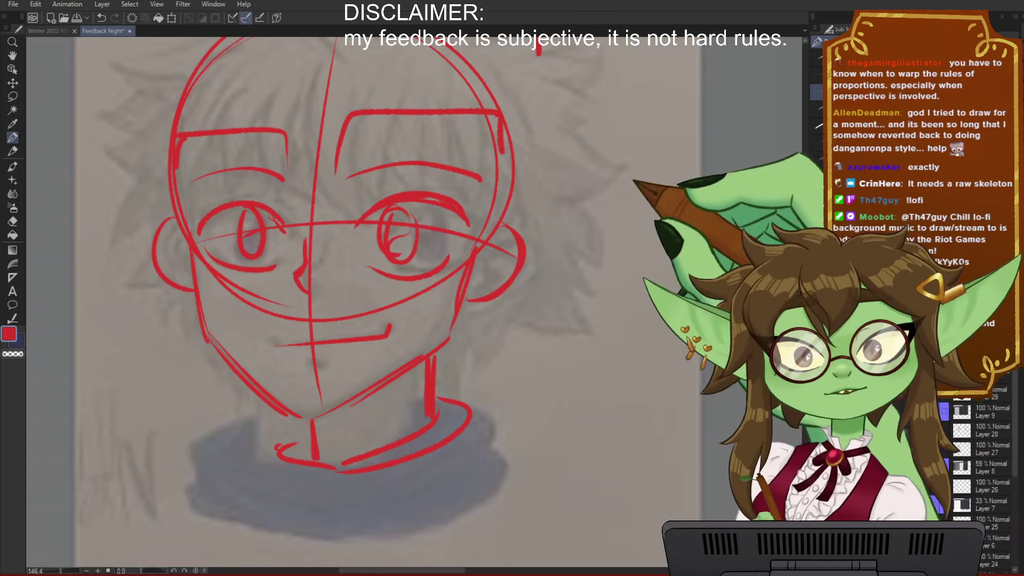
Step: Hide the portrait's image, overlay and sketch layers to bring up the "Homework done" submission, and add a new layer
{"action": "left_click", "coordinate": [384, 413], "text": "alt"}
{"action": "scroll", "coordinate": [375, 413], "scroll_direction": "down", "scroll_amount": 4}
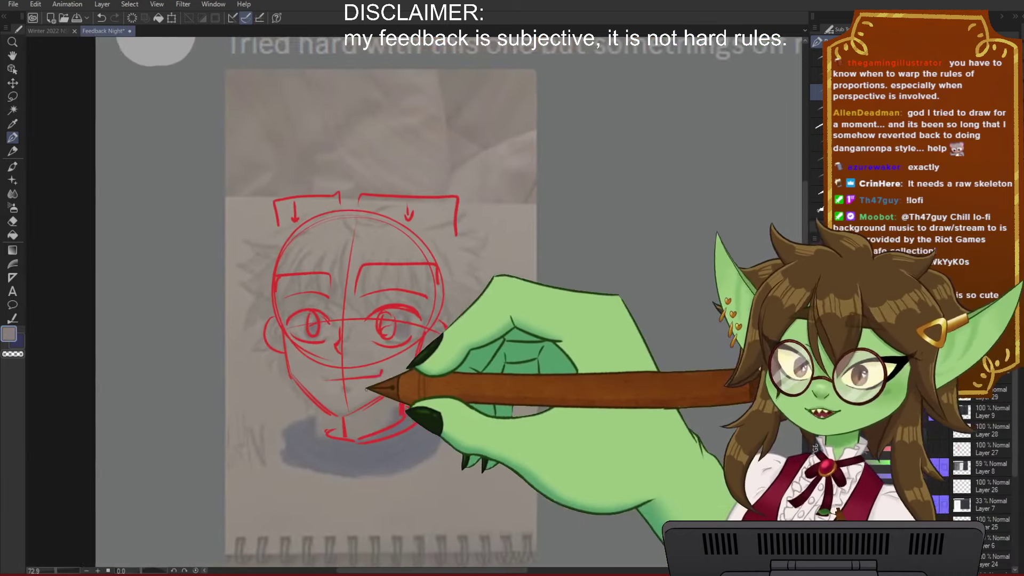
{"action": "left_click_drag", "start_coordinate": [458, 423], "coordinate": [406, 412]}
{"action": "scroll", "coordinate": [398, 395], "scroll_direction": "down", "scroll_amount": 1}
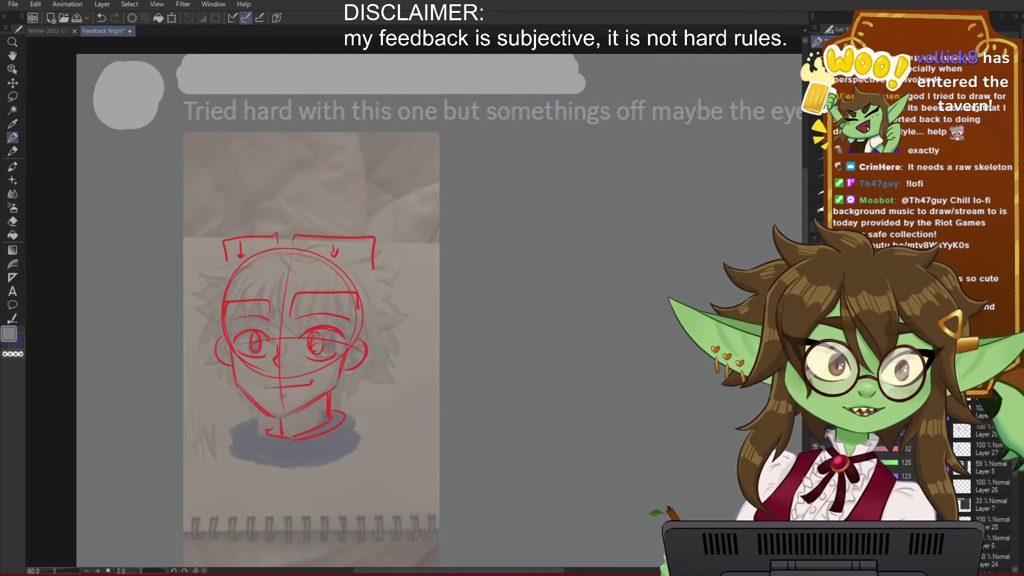
{"action": "left_click", "coordinate": [931, 430]}
{"action": "left_click", "coordinate": [930, 467]}
{"action": "left_click", "coordinate": [930, 412]}
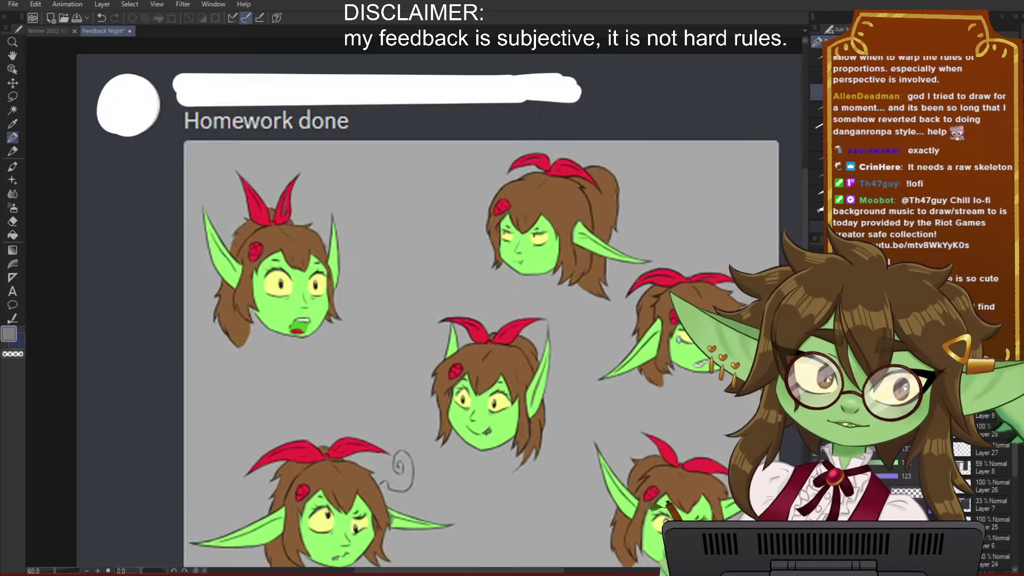
{"action": "key", "text": "ctrl+shift+n"}
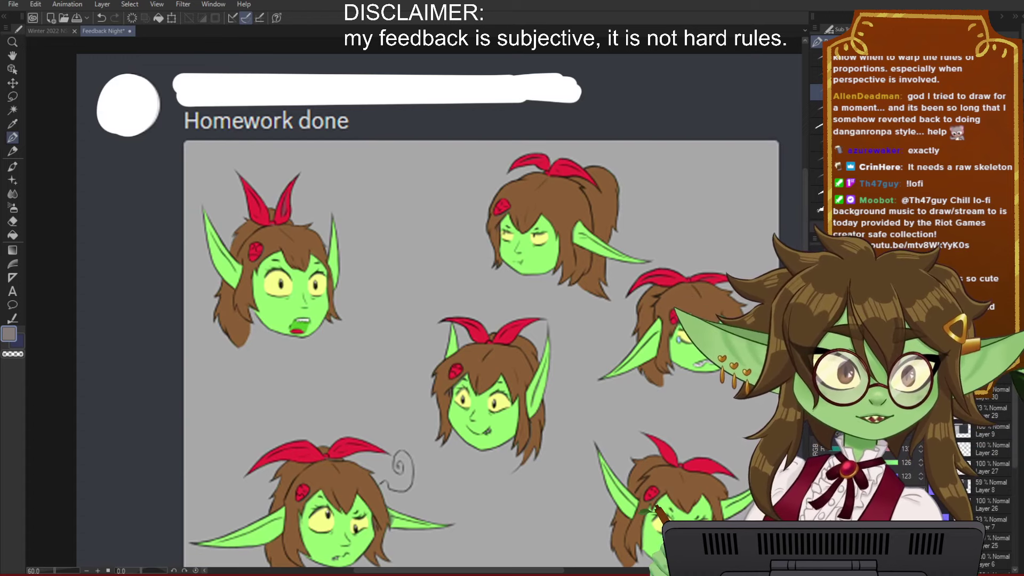
Step: Fade the whole "Homework done" submission with a semi-transparent grey overlay
{"action": "scroll", "coordinate": [326, 201], "scroll_direction": "down", "scroll_amount": 3}
{"action": "scroll", "coordinate": [485, 286], "scroll_direction": "up", "scroll_amount": 1}
{"action": "left_click_drag", "start_coordinate": [472, 275], "coordinate": [439, 279]}
{"action": "left_click_drag", "start_coordinate": [486, 312], "coordinate": [479, 311]}
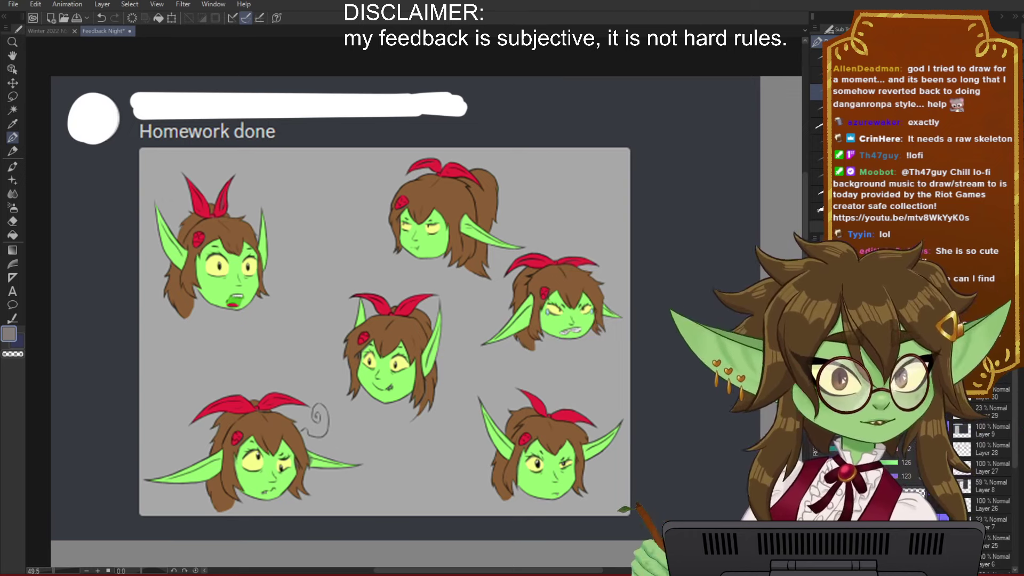
{"action": "scroll", "coordinate": [405, 320], "scroll_direction": "down", "scroll_amount": 1}
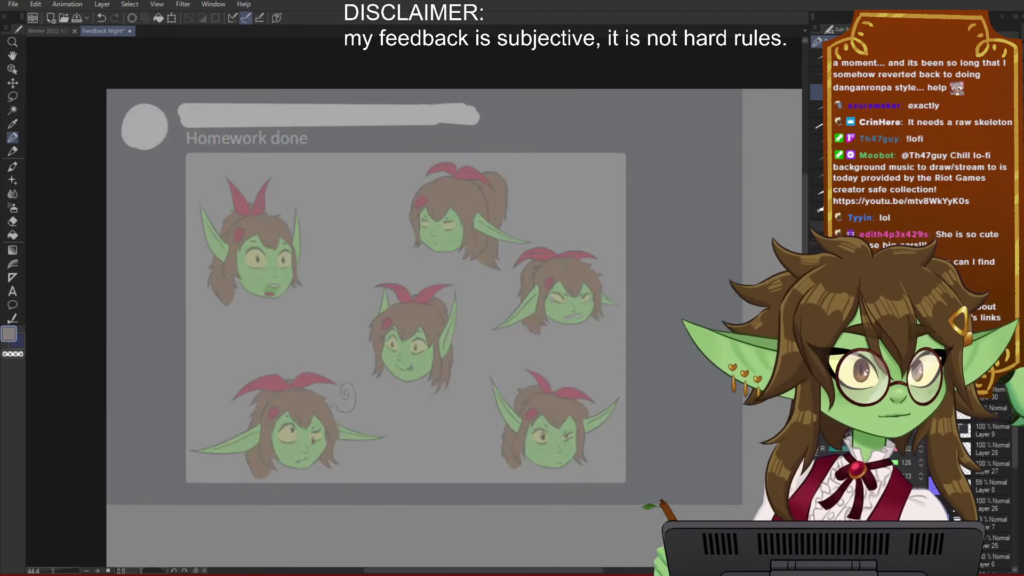
Step: Examine the six goblin head expressions in the submission for construction and expression issues
{"action": "scroll", "coordinate": [414, 302], "scroll_direction": "up", "scroll_amount": 2}
{"action": "left_click_drag", "start_coordinate": [355, 216], "coordinate": [389, 236]}
{"action": "scroll", "coordinate": [389, 235], "scroll_direction": "up", "scroll_amount": 1}
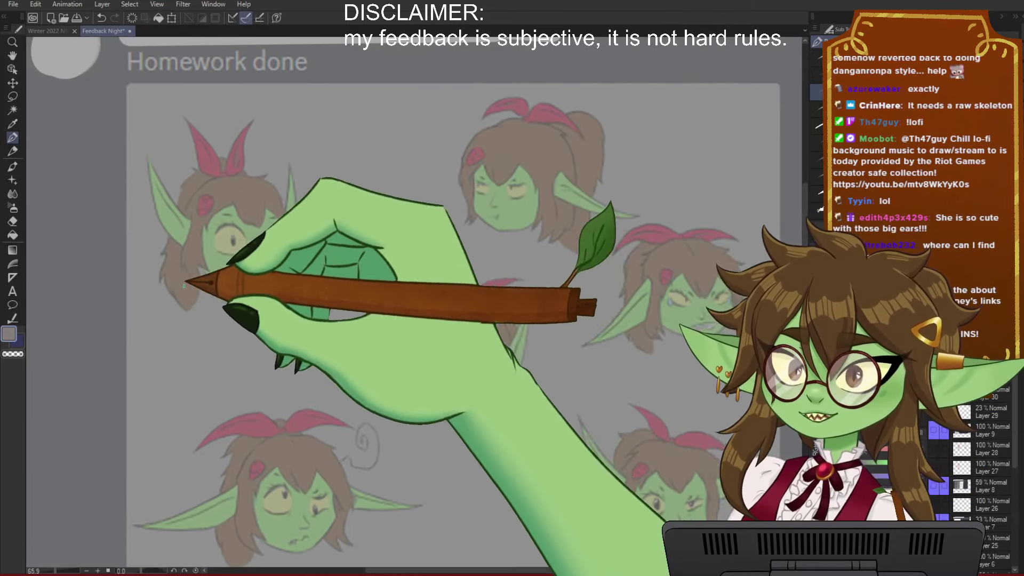
{"action": "scroll", "coordinate": [220, 279], "scroll_direction": "up", "scroll_amount": 1}
{"action": "left_click_drag", "start_coordinate": [549, 302], "coordinate": [473, 250]}
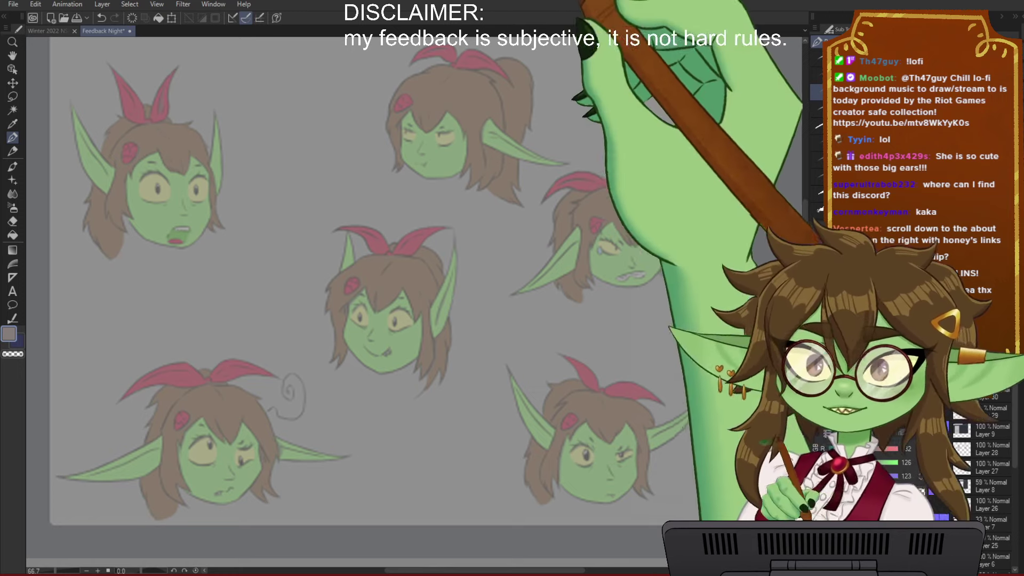
{"action": "scroll", "coordinate": [581, 390], "scroll_direction": "down", "scroll_amount": 1}
{"action": "scroll", "coordinate": [392, 311], "scroll_direction": "up", "scroll_amount": 1}
{"action": "scroll", "coordinate": [405, 301], "scroll_direction": "up", "scroll_amount": 3}
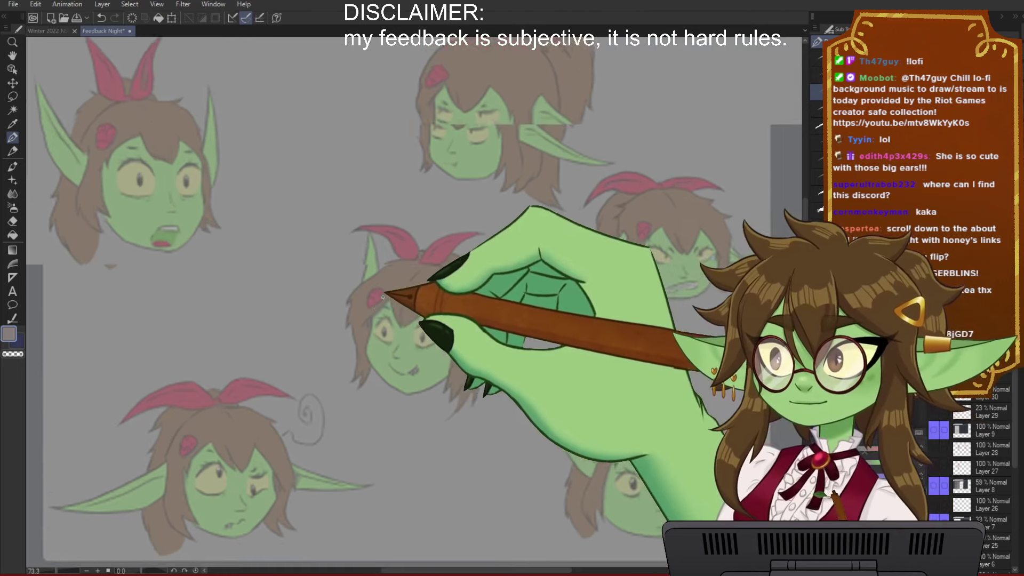
{"action": "left_click_drag", "start_coordinate": [389, 305], "coordinate": [358, 282]}
{"action": "mouse_move", "coordinate": [484, 214]}
{"action": "left_mouse_down"}
{"action": "mouse_move", "coordinate": [347, 309]}
{"action": "mouse_move", "coordinate": [515, 279]}
{"action": "mouse_move", "coordinate": [338, 331]}
{"action": "left_mouse_up"}
{"action": "key", "text": "ctrl+z"}
{"action": "key", "text": "ctrl+z"}
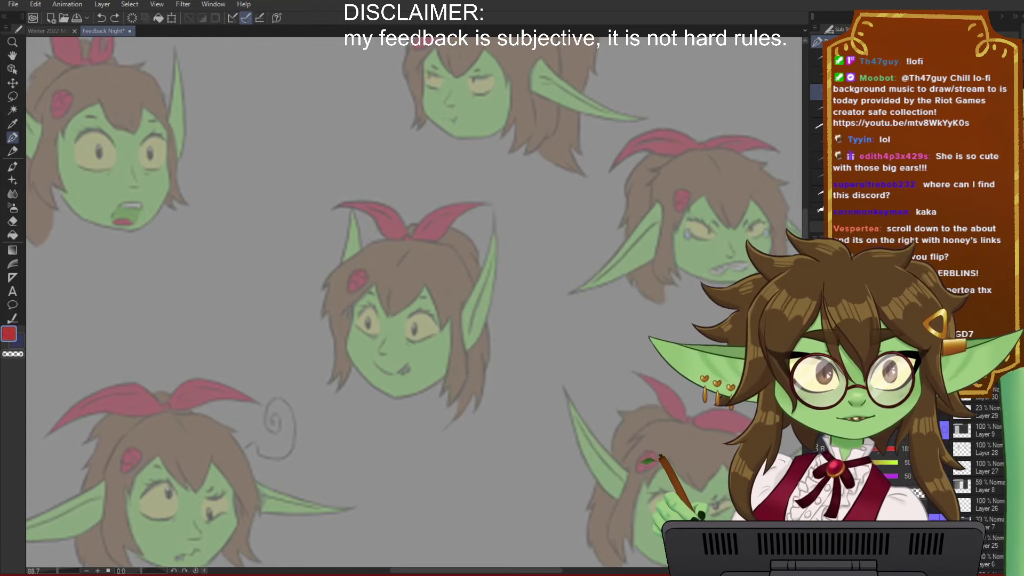
Step: Switch to a bright red and draw a tall upper-eyelid arc over each eye of the shocked, open-mouthed head
{"action": "left_click_drag", "start_coordinate": [628, 372], "coordinate": [693, 479]}
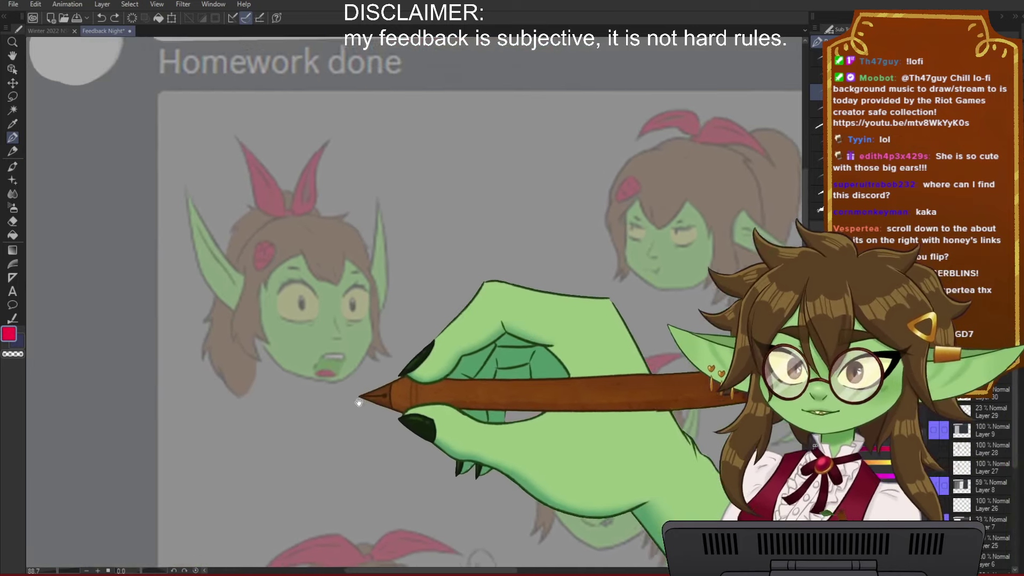
{"action": "scroll", "coordinate": [344, 387], "scroll_direction": "up", "scroll_amount": 2}
{"action": "left_click_drag", "start_coordinate": [489, 364], "coordinate": [479, 354]}
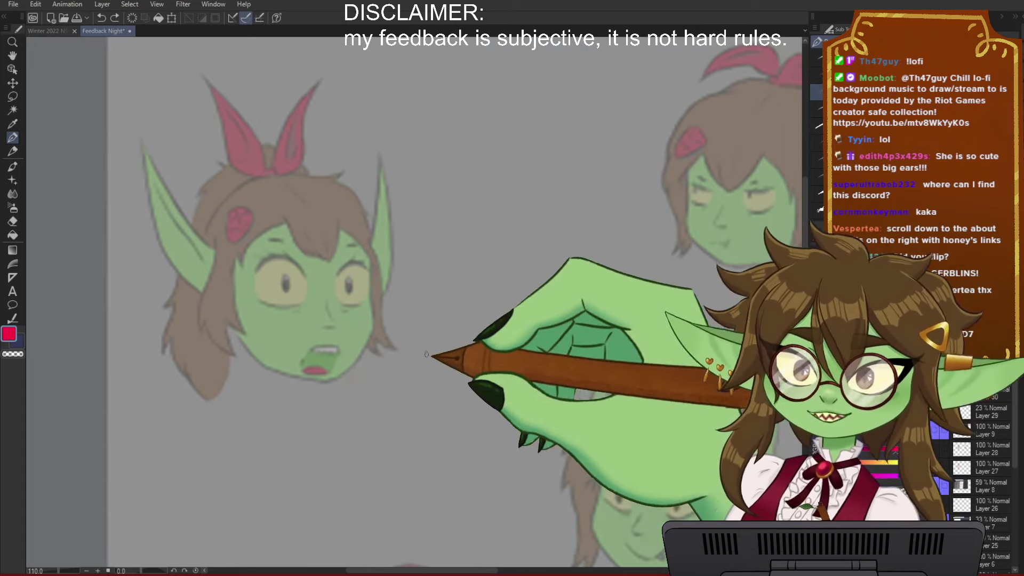
{"action": "left_click_drag", "start_coordinate": [441, 328], "coordinate": [438, 347]}
{"action": "left_click_drag", "start_coordinate": [407, 295], "coordinate": [388, 293]}
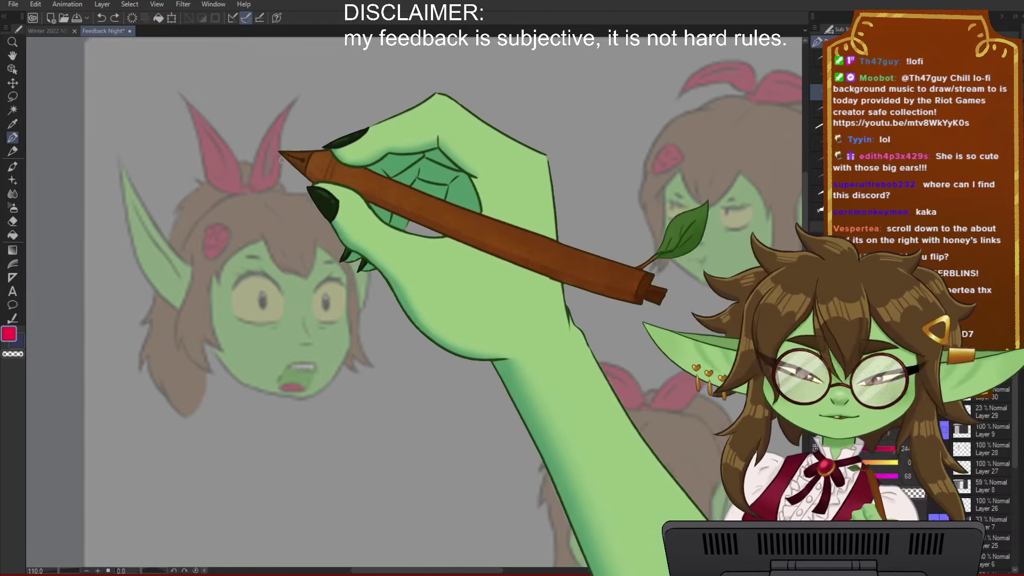
{"action": "left_click_drag", "start_coordinate": [314, 293], "coordinate": [346, 287]}
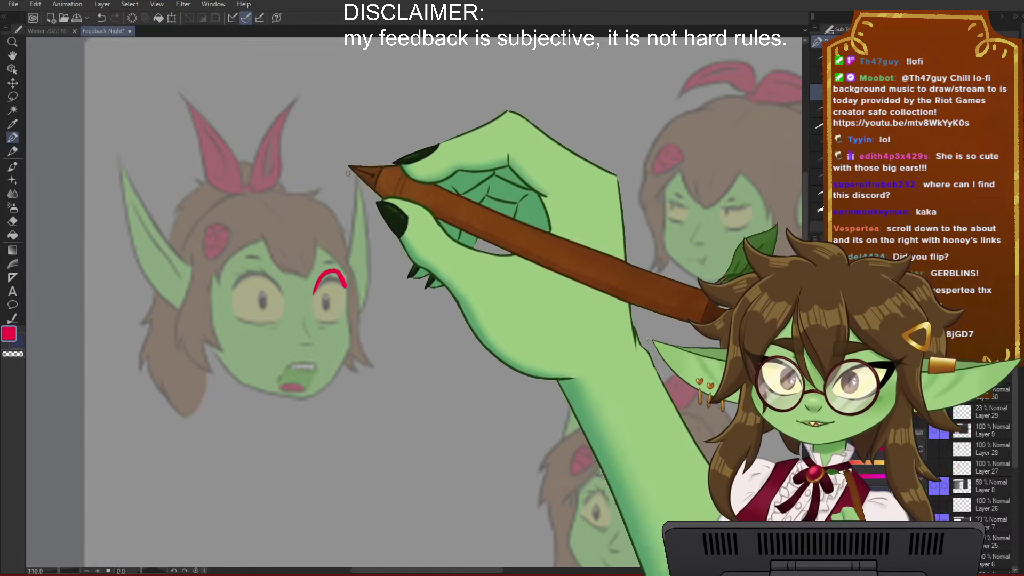
{"action": "left_click_drag", "start_coordinate": [234, 285], "coordinate": [275, 280]}
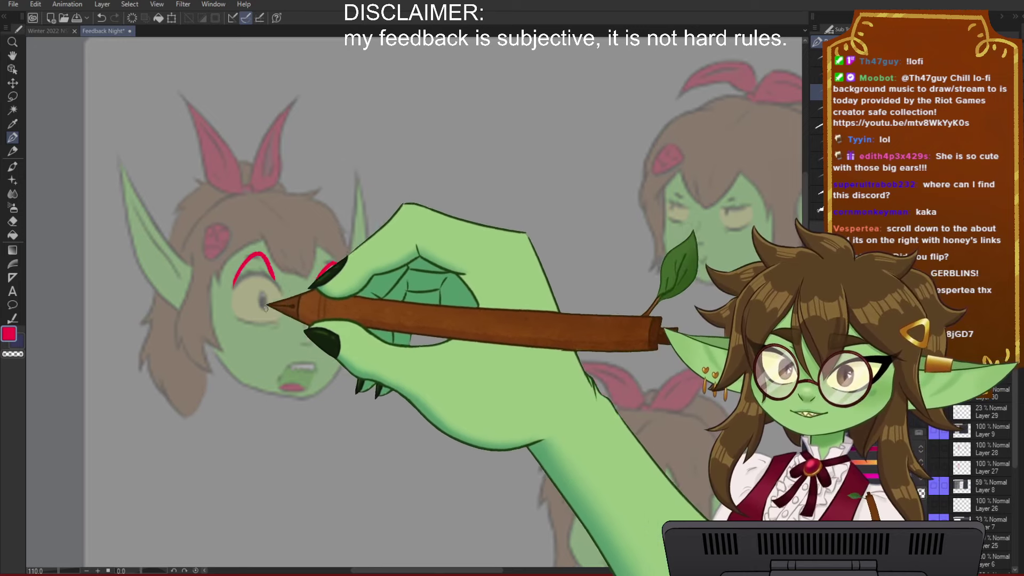
Step: Complete the shocked head's features with lower-eyelid arcs, small pupils and a slanted, boxy open mouth
{"action": "left_click_drag", "start_coordinate": [238, 312], "coordinate": [270, 304]}
{"action": "mouse_move", "coordinate": [301, 360]}
{"action": "left_mouse_down"}
{"action": "mouse_move", "coordinate": [293, 390]}
{"action": "mouse_move", "coordinate": [277, 395]}
{"action": "mouse_move", "coordinate": [315, 361]}
{"action": "mouse_move", "coordinate": [306, 396]}
{"action": "mouse_move", "coordinate": [277, 398]}
{"action": "left_mouse_up"}
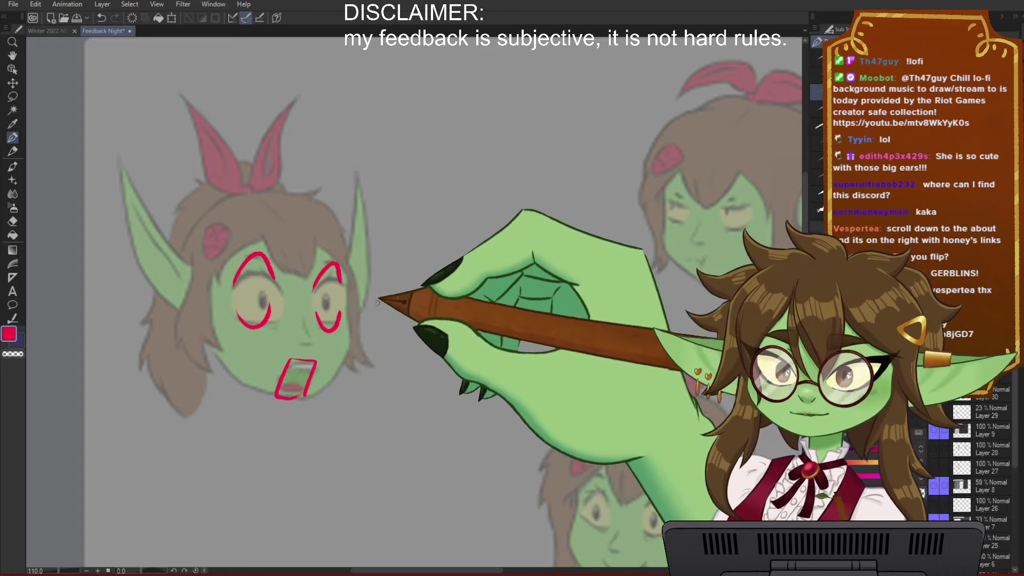
{"action": "left_click_drag", "start_coordinate": [391, 259], "coordinate": [393, 267]}
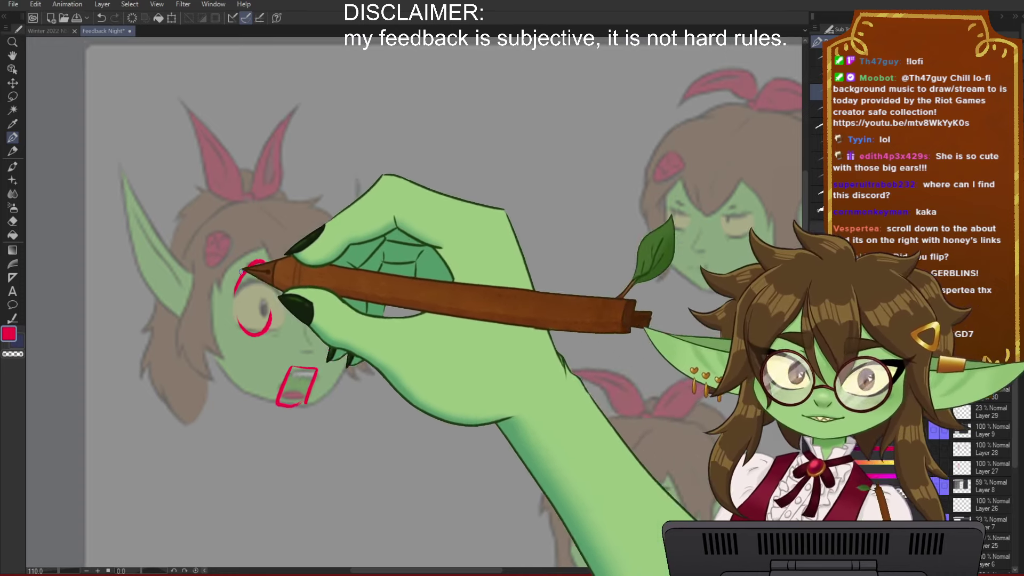
{"action": "left_click_drag", "start_coordinate": [262, 295], "coordinate": [261, 307]}
{"action": "left_click_drag", "start_coordinate": [408, 318], "coordinate": [401, 296]}
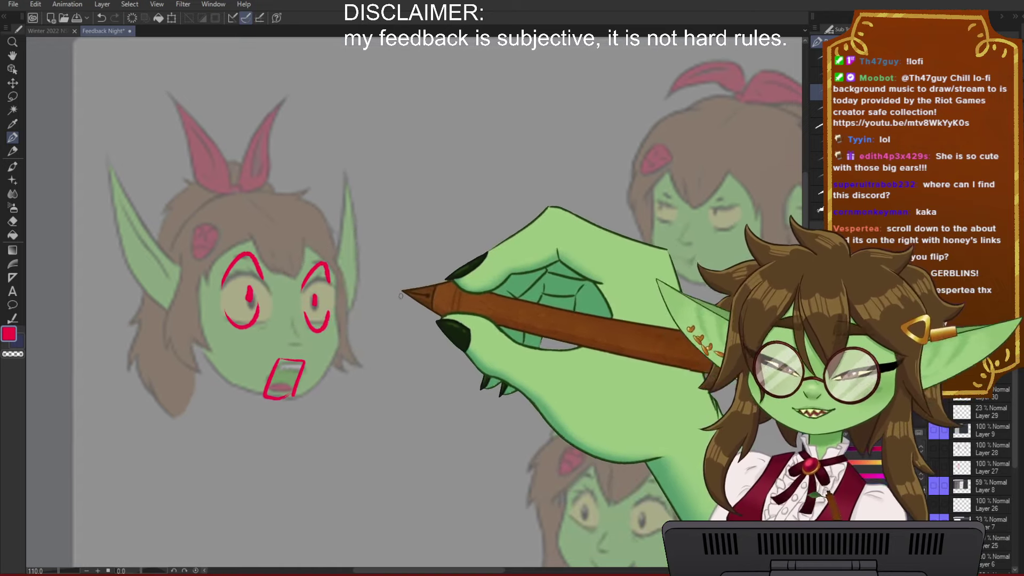
Step: Add a small nose line and a longer, lowered jawline to the shocked head
{"action": "left_click_drag", "start_coordinate": [408, 342], "coordinate": [401, 330]}
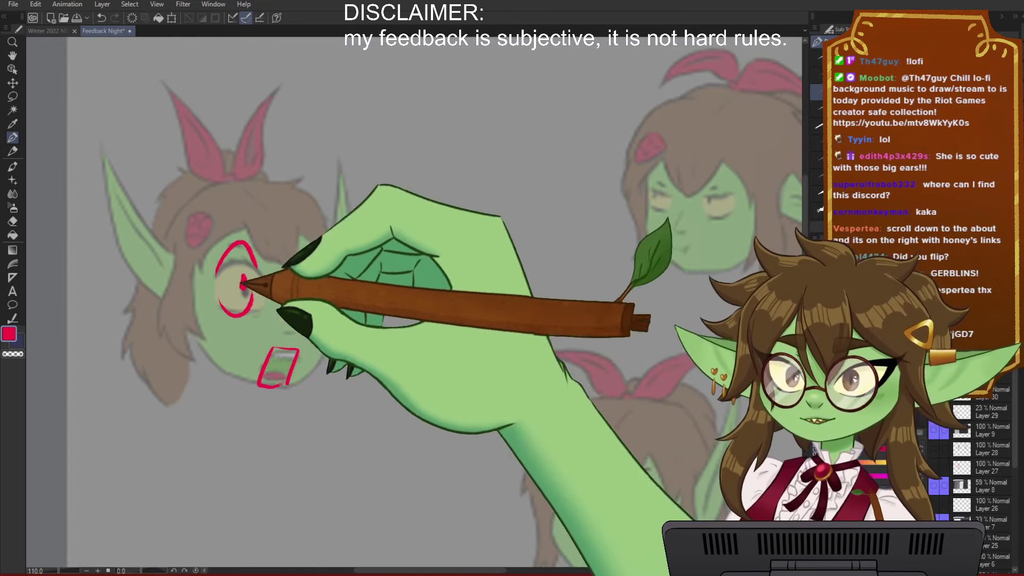
{"action": "mouse_move", "coordinate": [199, 322]}
{"action": "left_mouse_down"}
{"action": "mouse_move", "coordinate": [226, 391]}
{"action": "mouse_move", "coordinate": [279, 395]}
{"action": "left_mouse_up"}
{"action": "left_click_drag", "start_coordinate": [326, 324], "coordinate": [295, 395]}
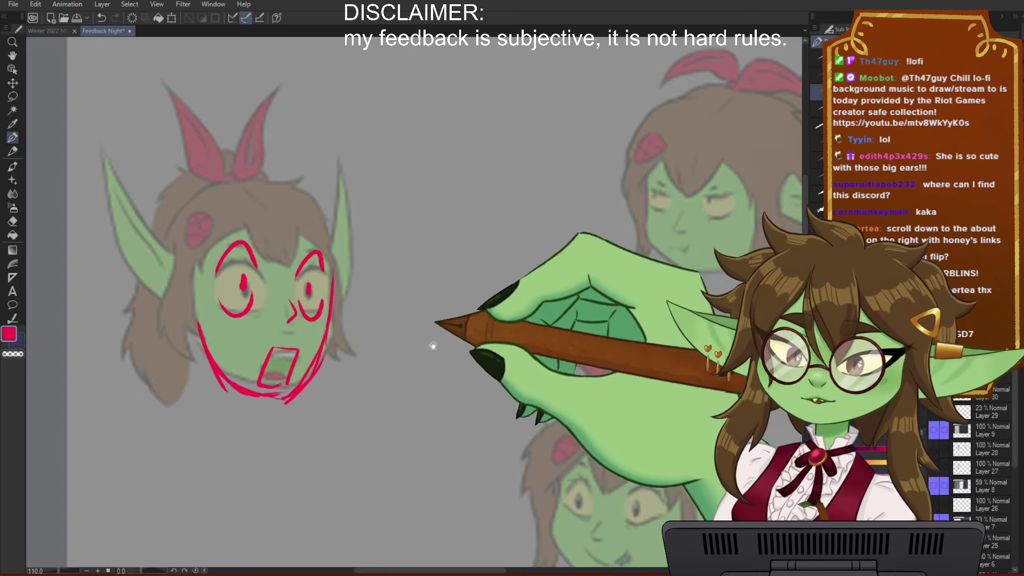
Step: Draw a downward arrow on each side of the shocked head to indicate the face stretching down
{"action": "left_click_drag", "start_coordinate": [432, 346], "coordinate": [402, 349]}
{"action": "left_click_drag", "start_coordinate": [329, 311], "coordinate": [336, 333]}
{"action": "left_click_drag", "start_coordinate": [129, 275], "coordinate": [151, 354]}
{"action": "mouse_move", "coordinate": [134, 327]}
{"action": "left_mouse_down"}
{"action": "mouse_move", "coordinate": [153, 347]}
{"action": "mouse_move", "coordinate": [153, 335]}
{"action": "left_mouse_up"}
Step: Draw a raised, curved jawline across the lower face of the half-lidded head with the ponytail
{"action": "mouse_move", "coordinate": [503, 402]}
{"action": "left_mouse_down"}
{"action": "mouse_move", "coordinate": [420, 408]}
{"action": "mouse_move", "coordinate": [303, 456]}
{"action": "mouse_move", "coordinate": [473, 441]}
{"action": "mouse_move", "coordinate": [251, 434]}
{"action": "left_mouse_up"}
{"action": "left_click_drag", "start_coordinate": [390, 411], "coordinate": [375, 433]}
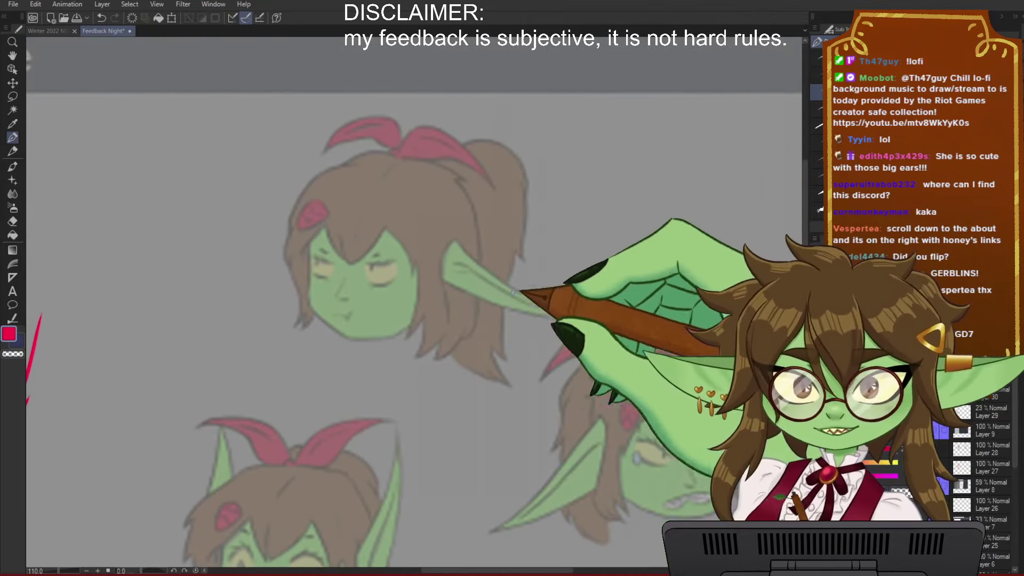
{"action": "mouse_move", "coordinate": [549, 324]}
{"action": "left_mouse_down"}
{"action": "mouse_move", "coordinate": [585, 352]}
{"action": "mouse_move", "coordinate": [660, 336]}
{"action": "left_mouse_up"}
{"action": "mouse_move", "coordinate": [585, 437]}
{"action": "left_mouse_down"}
{"action": "mouse_move", "coordinate": [772, 431]}
{"action": "mouse_move", "coordinate": [714, 416]}
{"action": "mouse_move", "coordinate": [505, 427]}
{"action": "mouse_move", "coordinate": [489, 384]}
{"action": "left_mouse_up"}
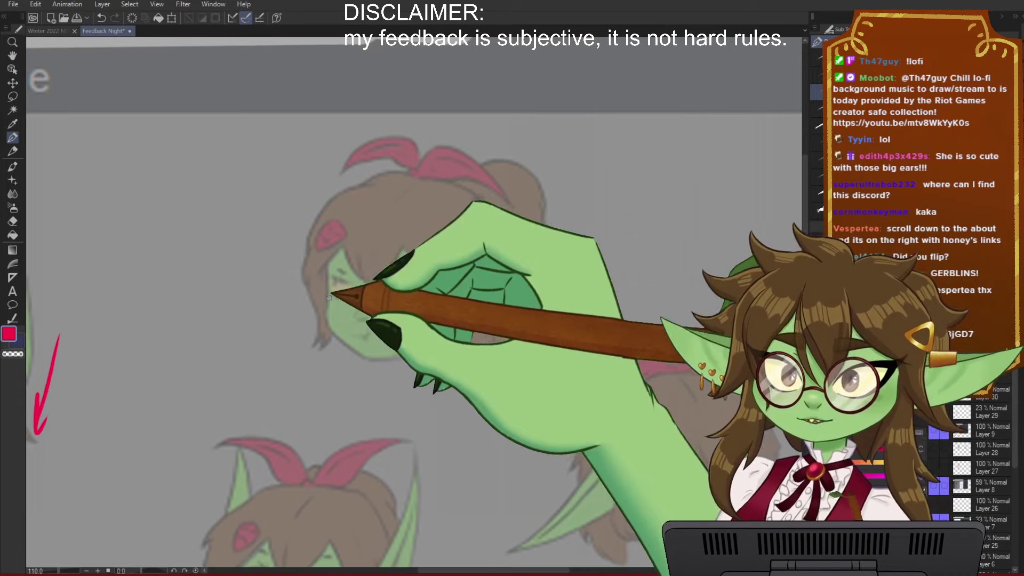
{"action": "left_click_drag", "start_coordinate": [328, 297], "coordinate": [323, 323]}
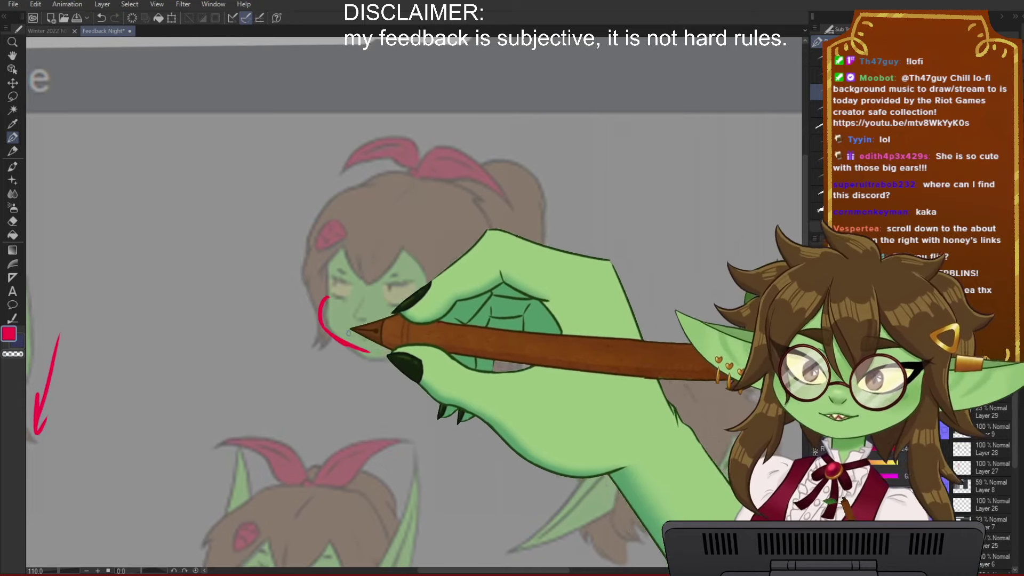
Step: Draw arrows around the ponytail head showing the squash: upward beside the cheek, downward beside the forehead and inward at the jaw
{"action": "left_click_drag", "start_coordinate": [293, 361], "coordinate": [298, 316]}
{"action": "left_click_drag", "start_coordinate": [299, 316], "coordinate": [290, 330]}
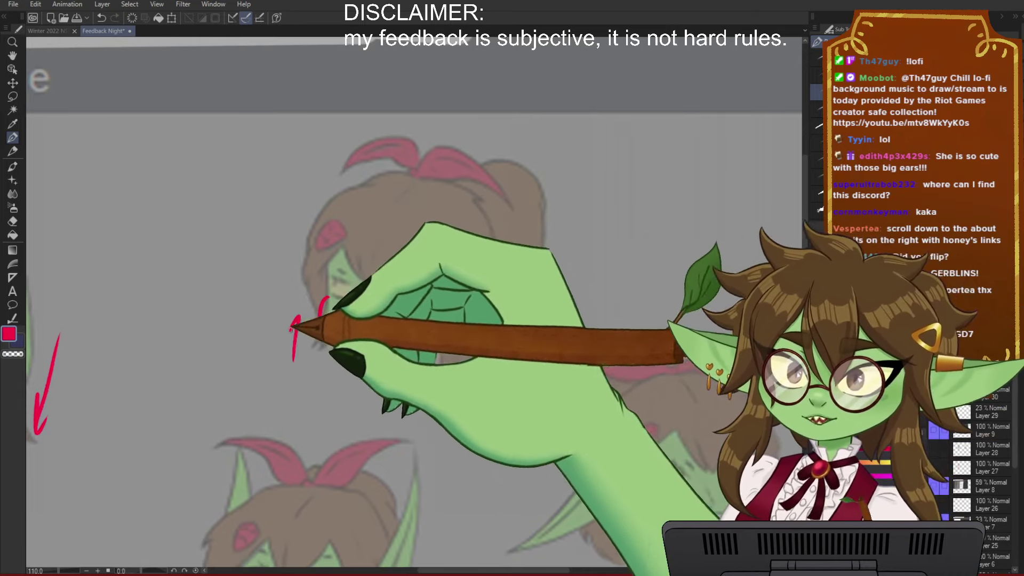
{"action": "left_click_drag", "start_coordinate": [304, 200], "coordinate": [307, 272]}
{"action": "left_click_drag", "start_coordinate": [296, 248], "coordinate": [307, 273]}
{"action": "left_click_drag", "start_coordinate": [308, 273], "coordinate": [313, 249]}
Step: Draw a raised mouth line with a creased corner and an angular nose on the ponytail head
{"action": "left_click_drag", "start_coordinate": [549, 452], "coordinate": [513, 439]}
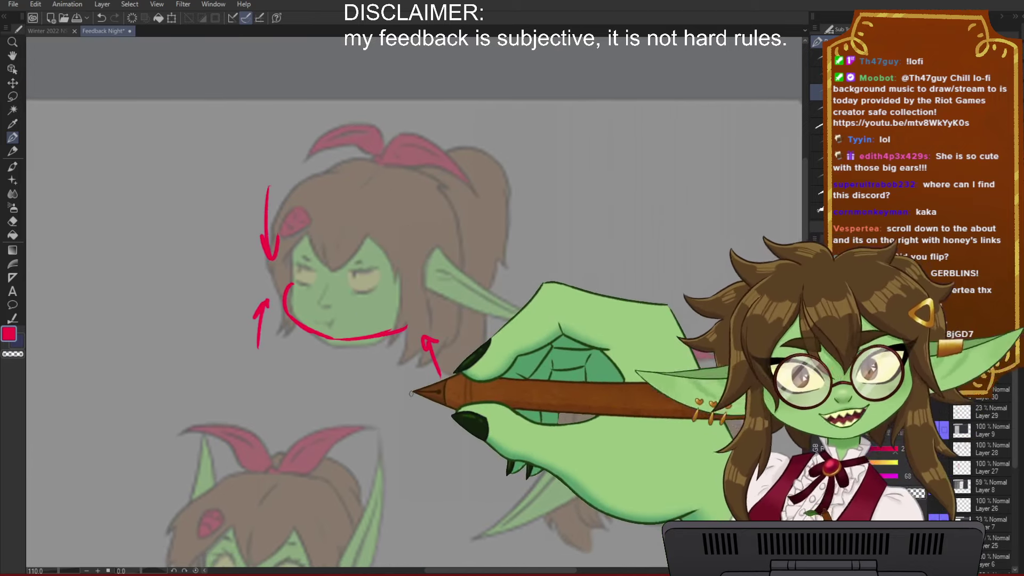
{"action": "left_click_drag", "start_coordinate": [316, 314], "coordinate": [338, 313]}
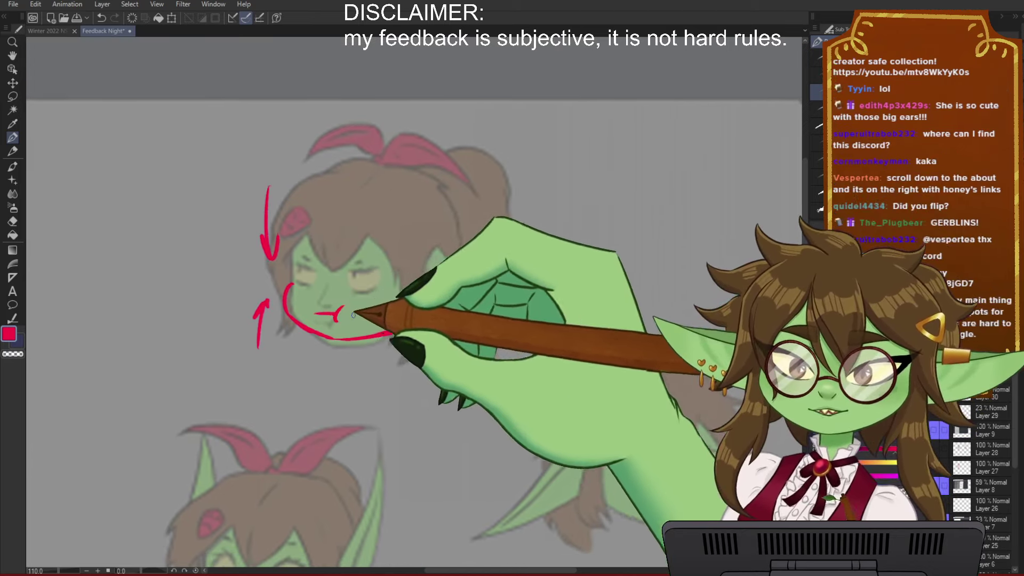
{"action": "left_click_drag", "start_coordinate": [326, 286], "coordinate": [330, 302]}
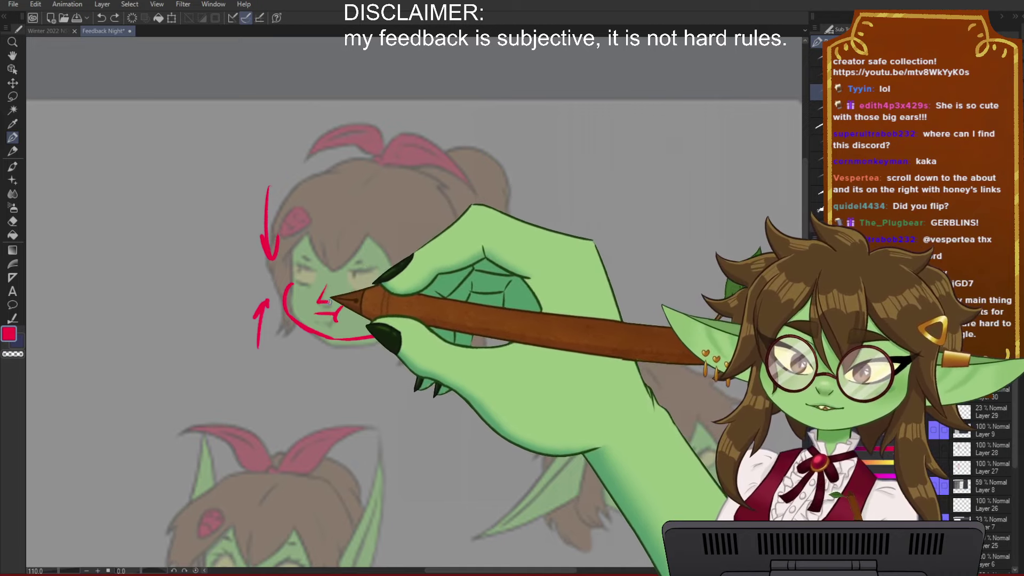
Step: Draw steep angry brows, creases between the eyes, nose wrinkles and a downturned mouth on the angry, tearful head
{"action": "left_click_drag", "start_coordinate": [474, 433], "coordinate": [400, 361]}
{"action": "left_click_drag", "start_coordinate": [424, 462], "coordinate": [357, 416]}
{"action": "left_click_drag", "start_coordinate": [393, 487], "coordinate": [316, 438]}
{"action": "left_click_drag", "start_coordinate": [500, 381], "coordinate": [475, 401]}
{"action": "left_click_drag", "start_coordinate": [443, 438], "coordinate": [470, 443]}
{"action": "left_click_drag", "start_coordinate": [410, 275], "coordinate": [442, 311]}
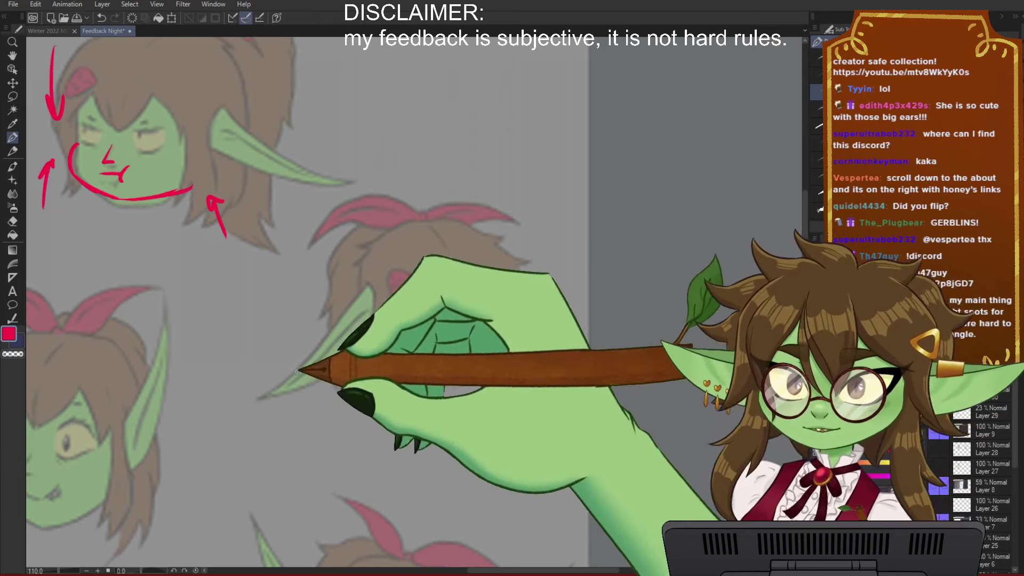
{"action": "scroll", "coordinate": [488, 392], "scroll_direction": "left", "scroll_amount": 3}
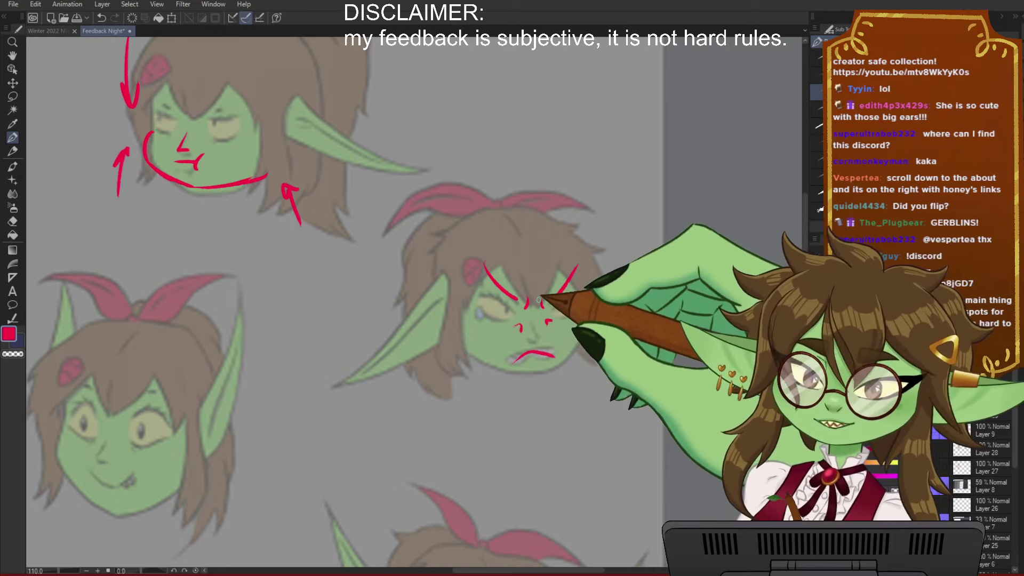
Step: Draw a wide curved smile over the mouth of the smirking middle head
{"action": "left_click_drag", "start_coordinate": [416, 485], "coordinate": [478, 443]}
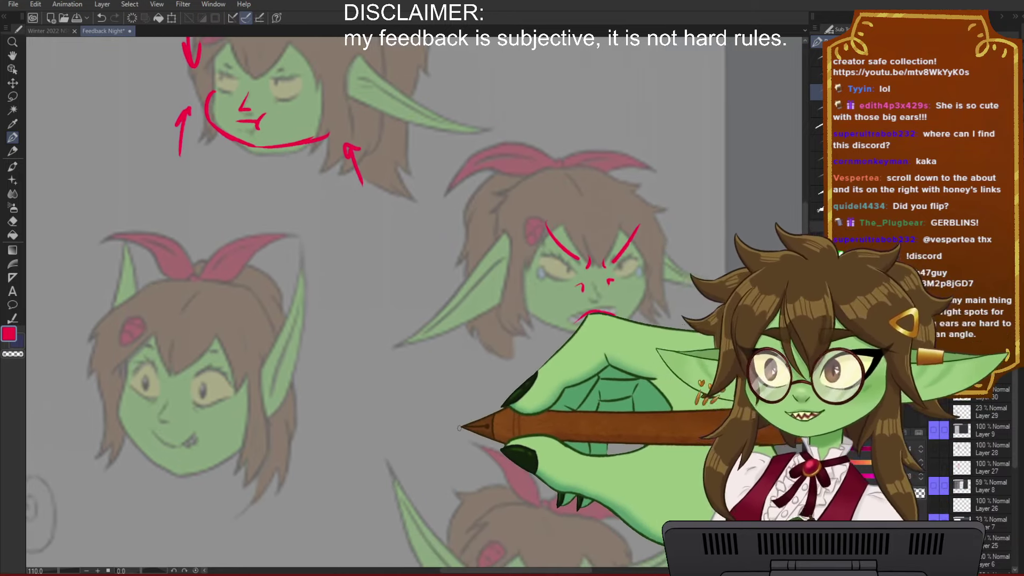
{"action": "scroll", "coordinate": [458, 427], "scroll_direction": "left", "scroll_amount": 2}
{"action": "scroll", "coordinate": [459, 427], "scroll_direction": "down", "scroll_amount": 3}
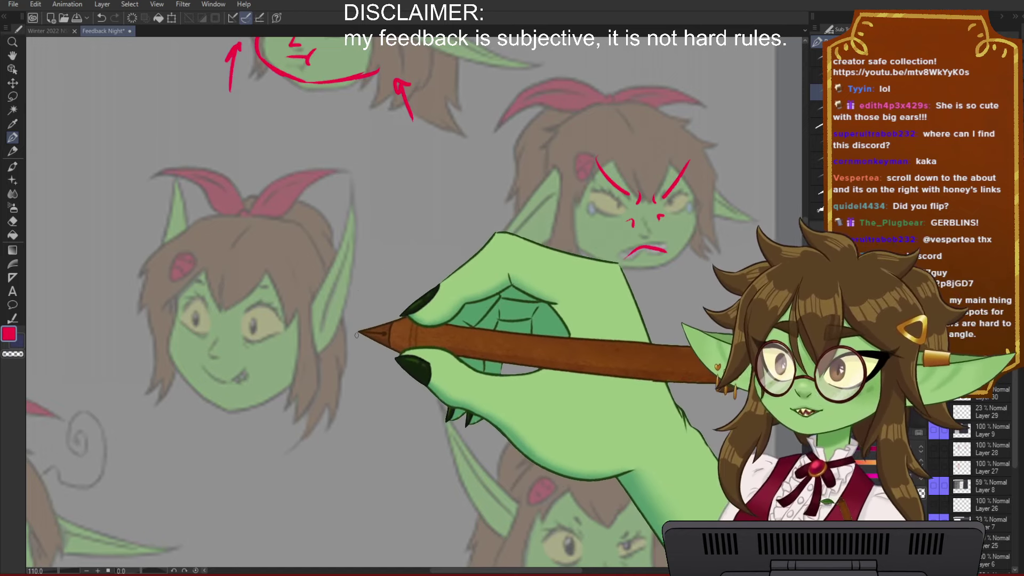
{"action": "scroll", "coordinate": [356, 335], "scroll_direction": "down", "scroll_amount": 3}
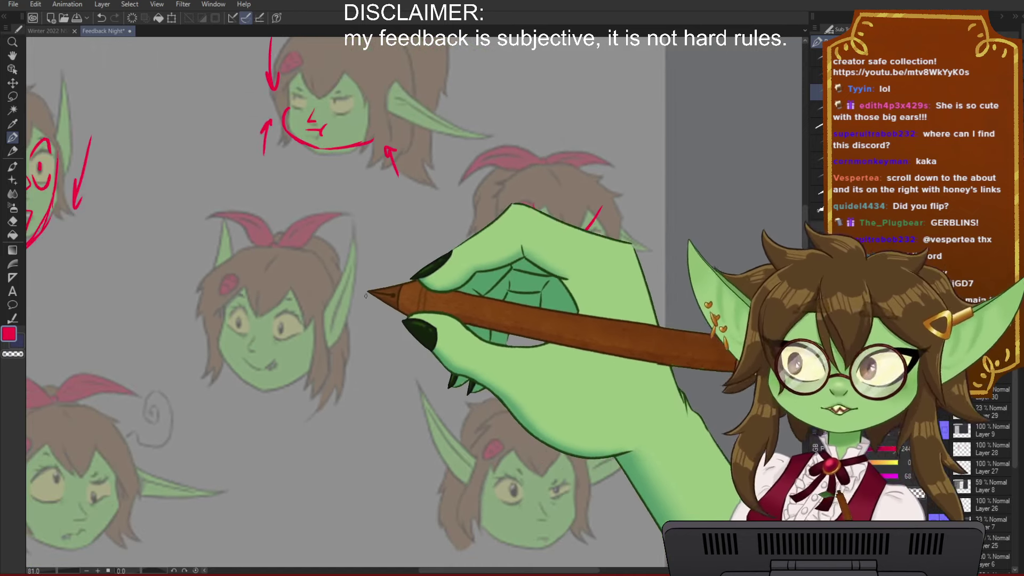
{"action": "scroll", "coordinate": [401, 231], "scroll_direction": "down", "scroll_amount": 2}
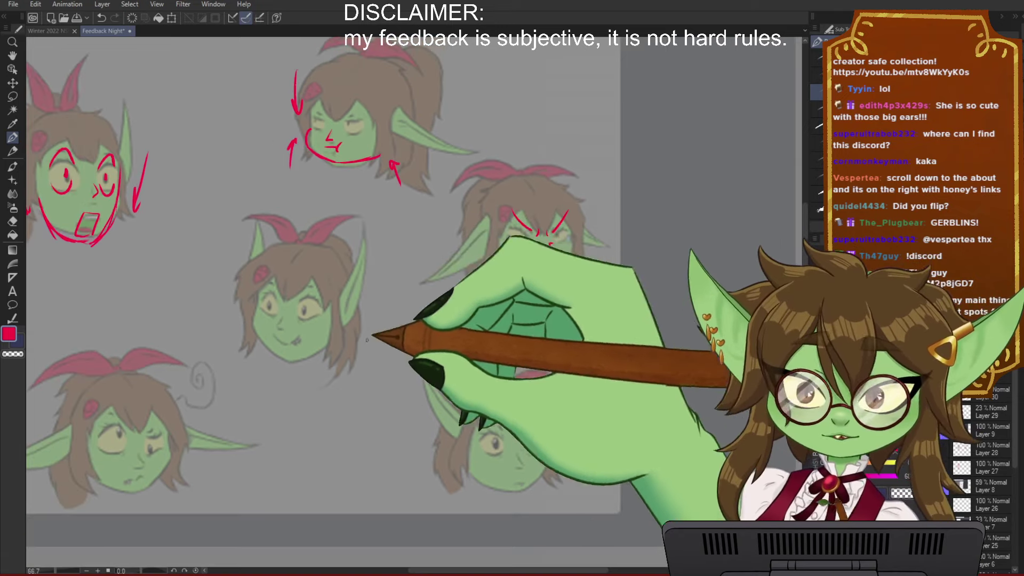
{"action": "scroll", "coordinate": [363, 329], "scroll_direction": "up", "scroll_amount": 3}
{"action": "left_click_drag", "start_coordinate": [338, 343], "coordinate": [452, 381]}
{"action": "scroll", "coordinate": [463, 350], "scroll_direction": "up", "scroll_amount": 3}
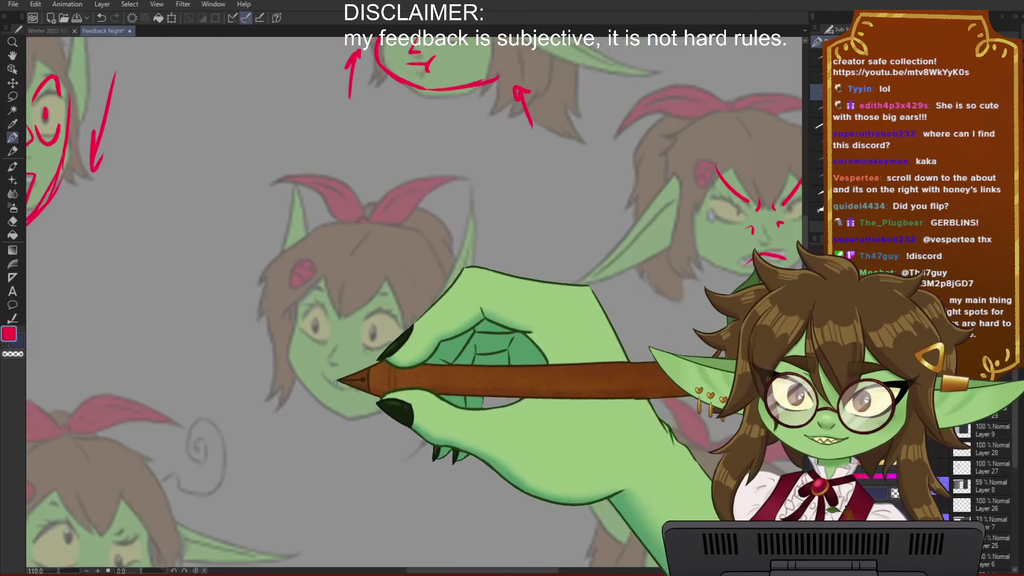
{"action": "left_click_drag", "start_coordinate": [429, 320], "coordinate": [365, 366]}
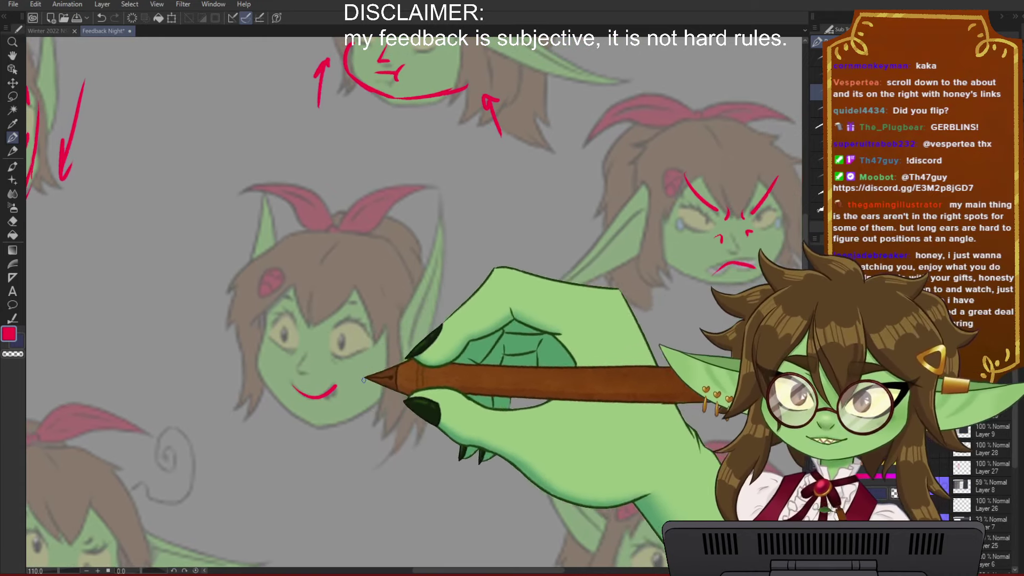
Step: Examine the two remaining head expressions in the lower corners of the submission
{"action": "left_click_drag", "start_coordinate": [448, 437], "coordinate": [516, 296]}
{"action": "left_click_drag", "start_coordinate": [411, 442], "coordinate": [147, 417]}
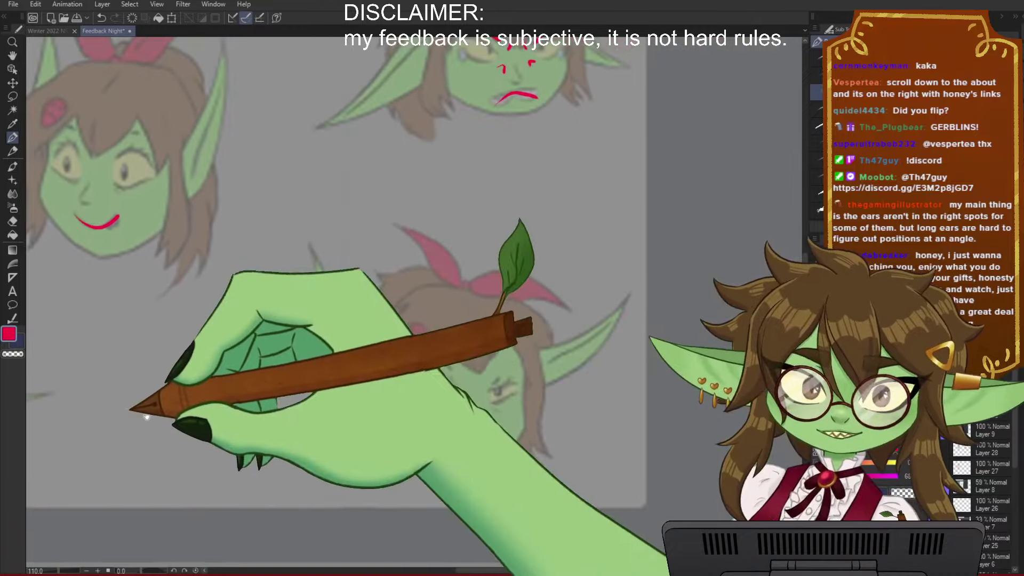
{"action": "left_click_drag", "start_coordinate": [280, 453], "coordinate": [201, 456]}
{"action": "left_click_drag", "start_coordinate": [519, 423], "coordinate": [504, 425]}
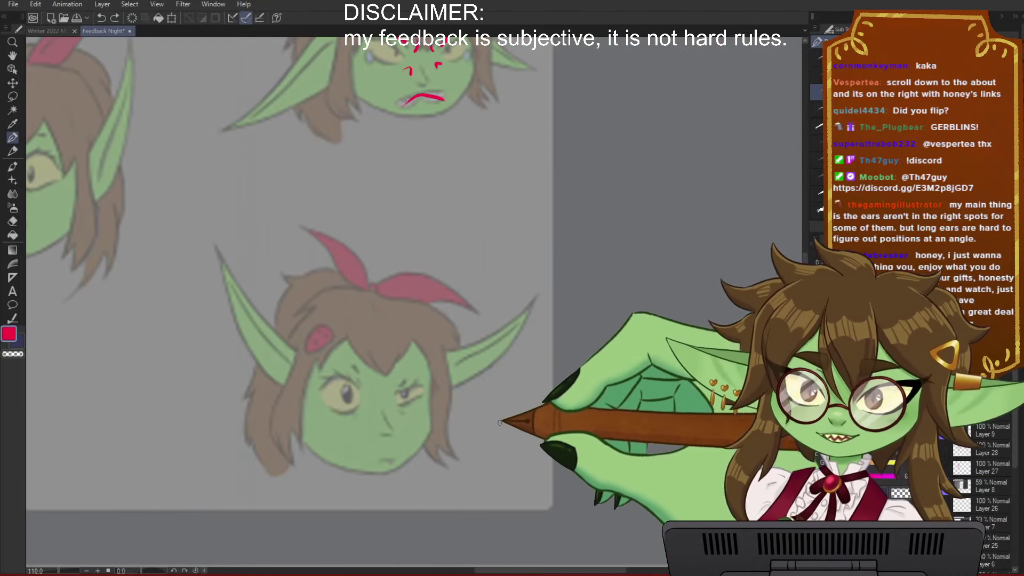
{"action": "left_click_drag", "start_coordinate": [513, 424], "coordinate": [503, 420]}
{"action": "left_click_drag", "start_coordinate": [335, 459], "coordinate": [436, 444]}
{"action": "left_click_drag", "start_coordinate": [78, 423], "coordinate": [617, 439]}
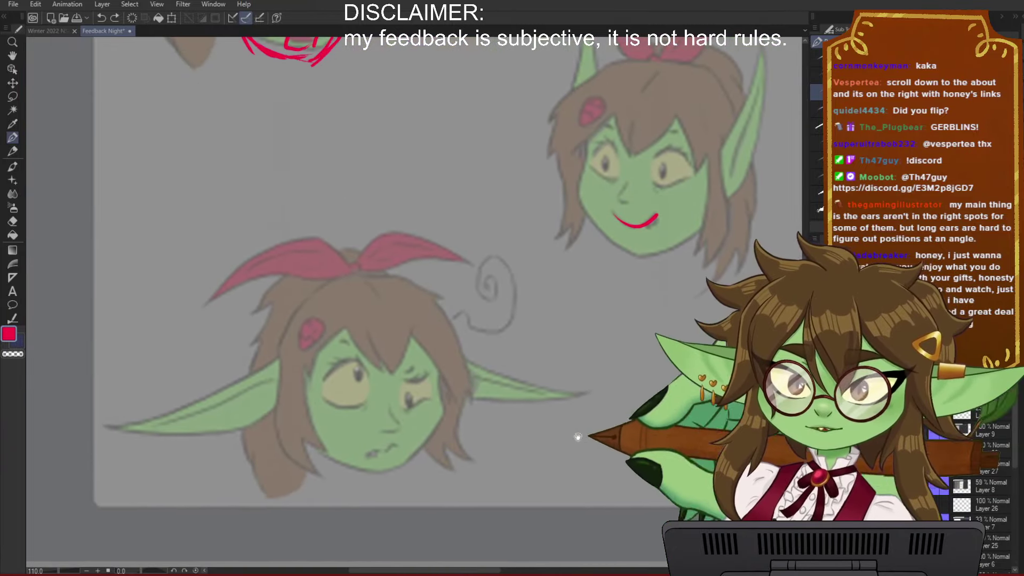
{"action": "left_click_drag", "start_coordinate": [459, 422], "coordinate": [420, 423]}
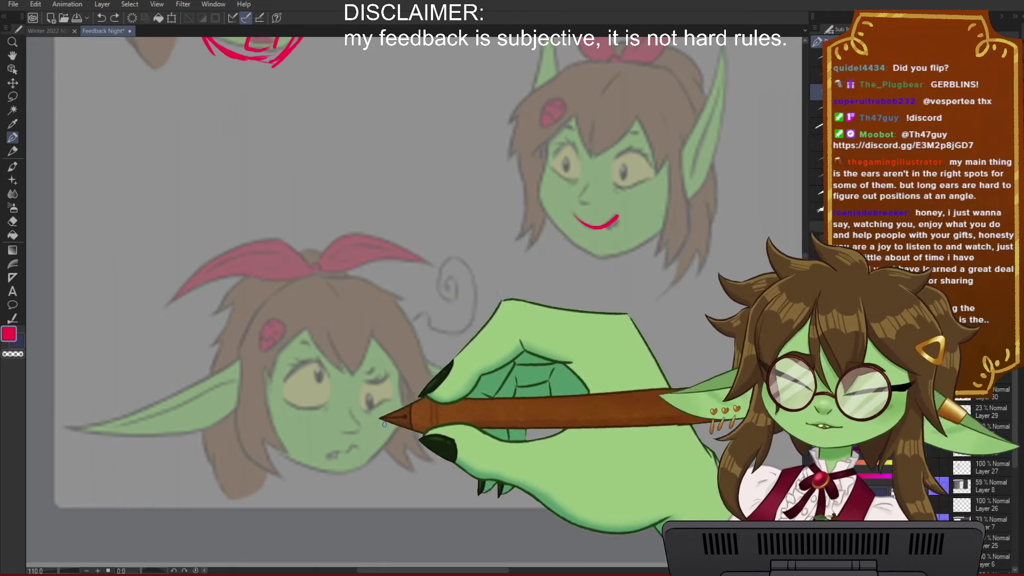
{"action": "left_click_drag", "start_coordinate": [508, 467], "coordinate": [479, 447]}
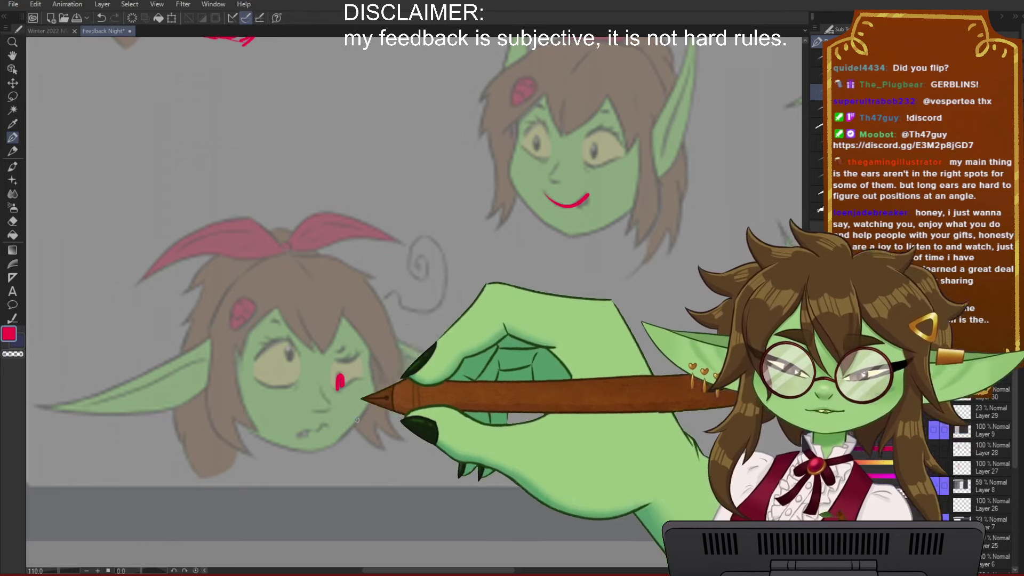
{"action": "left_click_drag", "start_coordinate": [394, 473], "coordinate": [408, 502]}
{"action": "left_click_drag", "start_coordinate": [287, 343], "coordinate": [291, 360]}
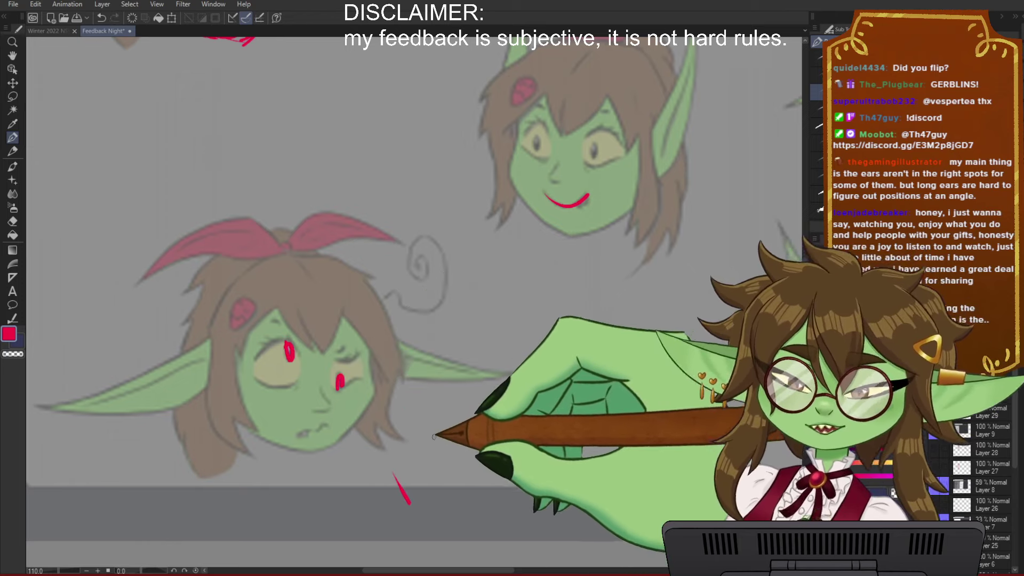
{"action": "key", "text": "ctrl+z"}
{"action": "key", "text": "ctrl+z"}
{"action": "key", "text": "ctrl+z"}
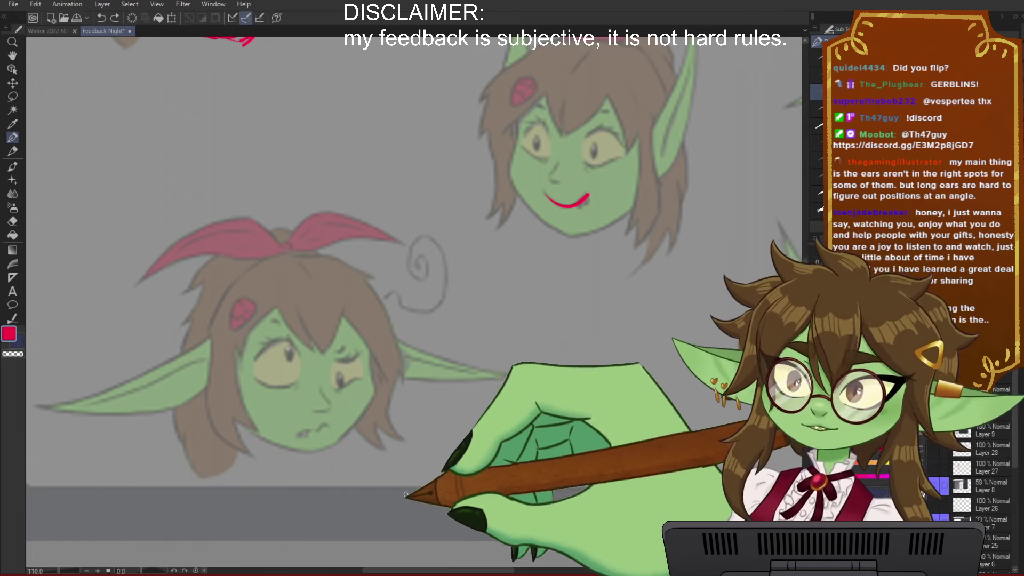
Step: Examine the whole sheet of corrected heads, moving on to the two heads in its bottom row
{"action": "scroll", "coordinate": [249, 297], "scroll_direction": "down", "scroll_amount": 5}
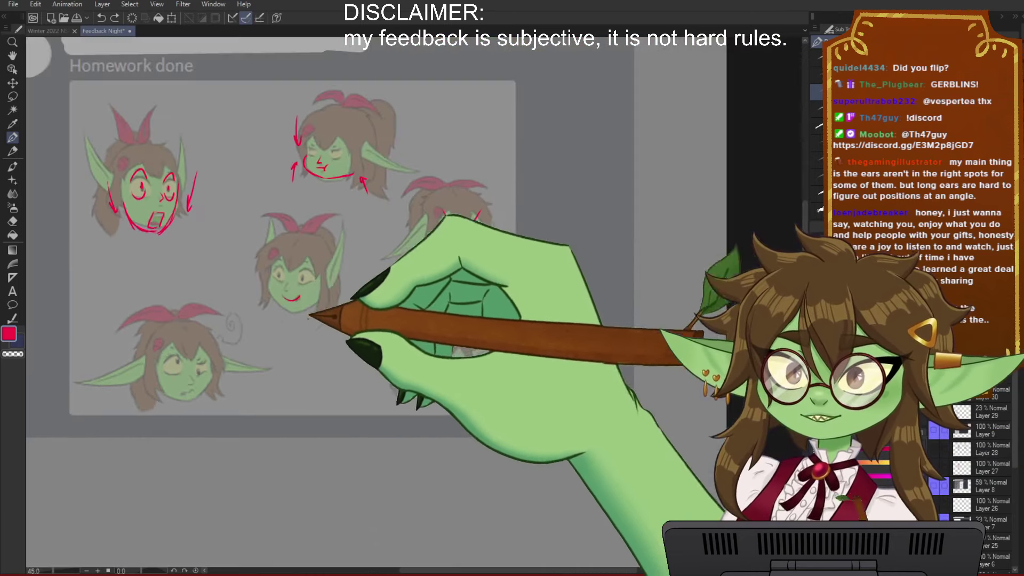
{"action": "left_click_drag", "start_coordinate": [373, 310], "coordinate": [305, 327]}
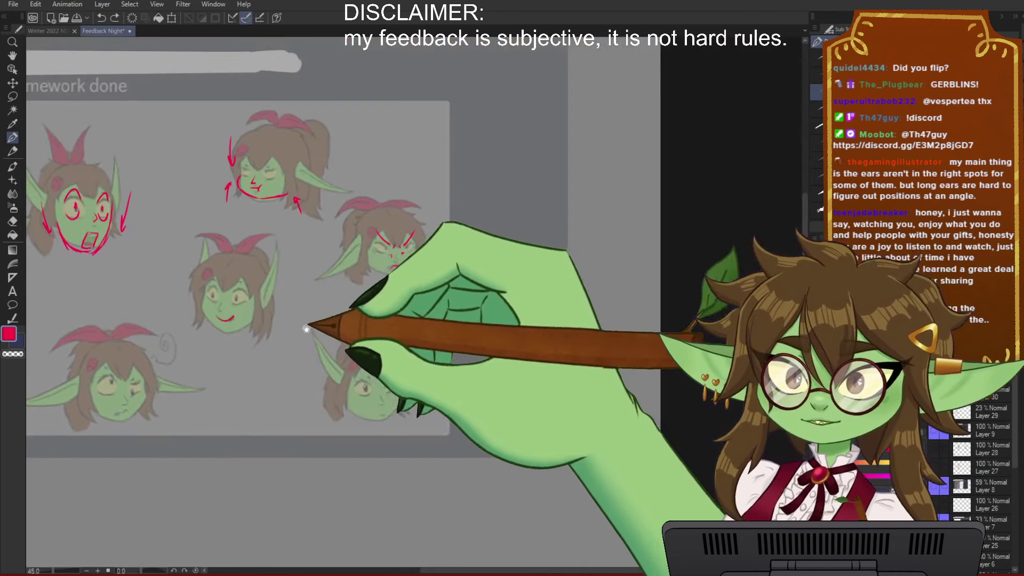
{"action": "scroll", "coordinate": [319, 324], "scroll_direction": "up", "scroll_amount": 1}
{"action": "left_click_drag", "start_coordinate": [442, 334], "coordinate": [357, 348]}
{"action": "scroll", "coordinate": [324, 340], "scroll_direction": "down", "scroll_amount": 2}
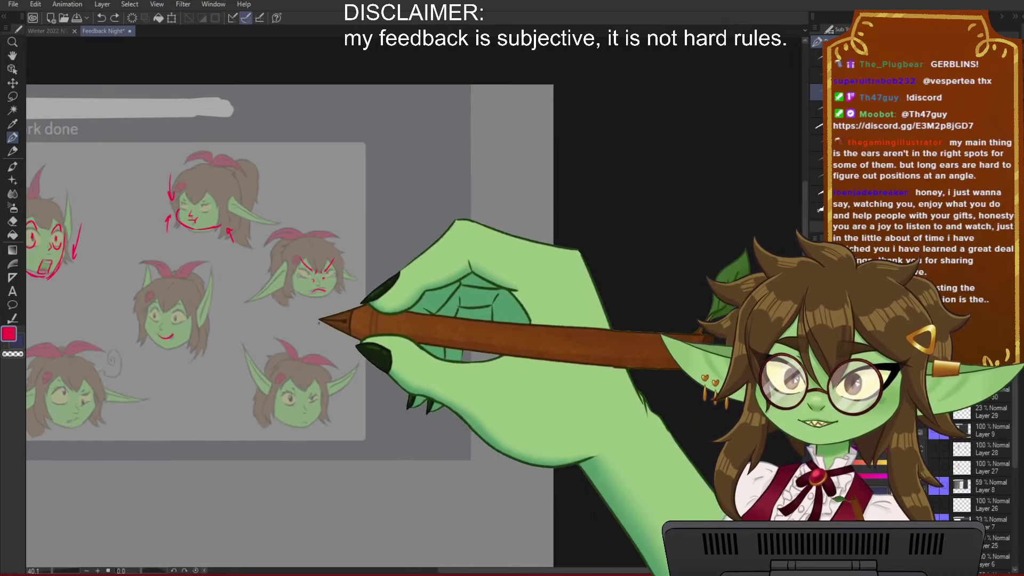
{"action": "left_click_drag", "start_coordinate": [217, 342], "coordinate": [437, 267]}
{"action": "scroll", "coordinate": [267, 269], "scroll_direction": "down", "scroll_amount": 1}
{"action": "scroll", "coordinate": [416, 431], "scroll_direction": "up", "scroll_amount": 4}
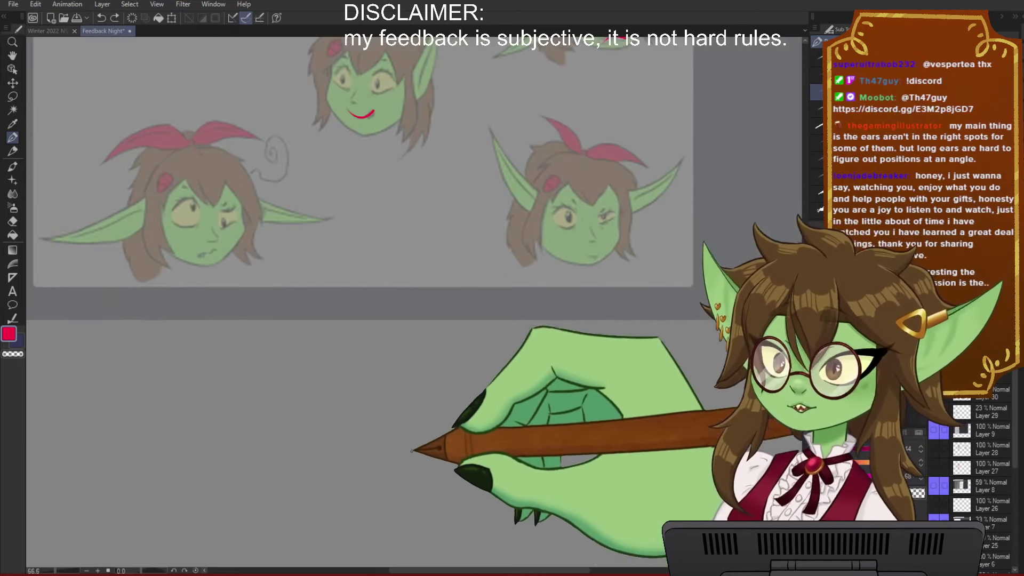
{"action": "left_click_drag", "start_coordinate": [328, 384], "coordinate": [387, 400]}
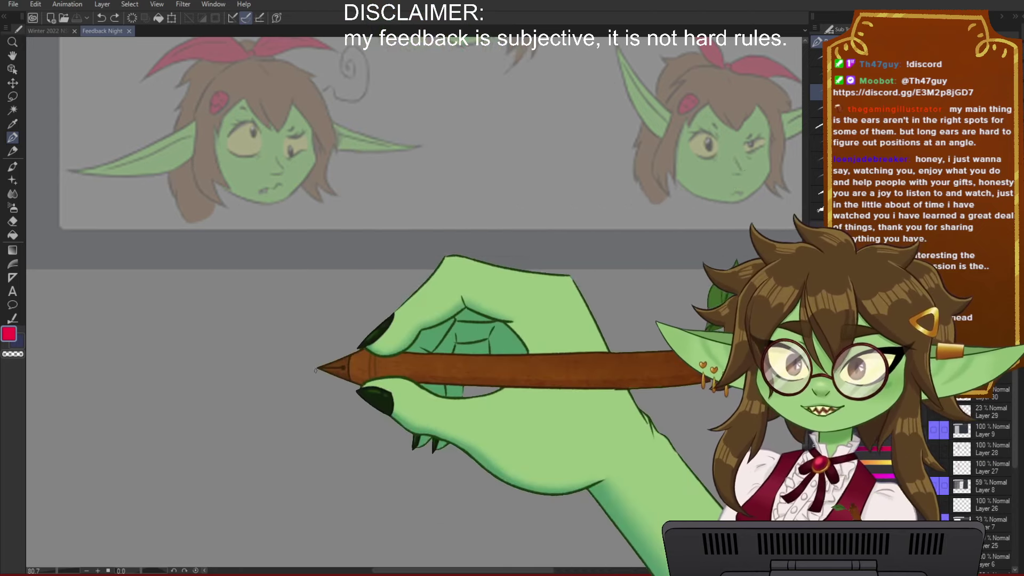
Step: Try a red arc rising from the bow over the dazed head's hair
{"action": "scroll", "coordinate": [269, 256], "scroll_direction": "up", "scroll_amount": 4}
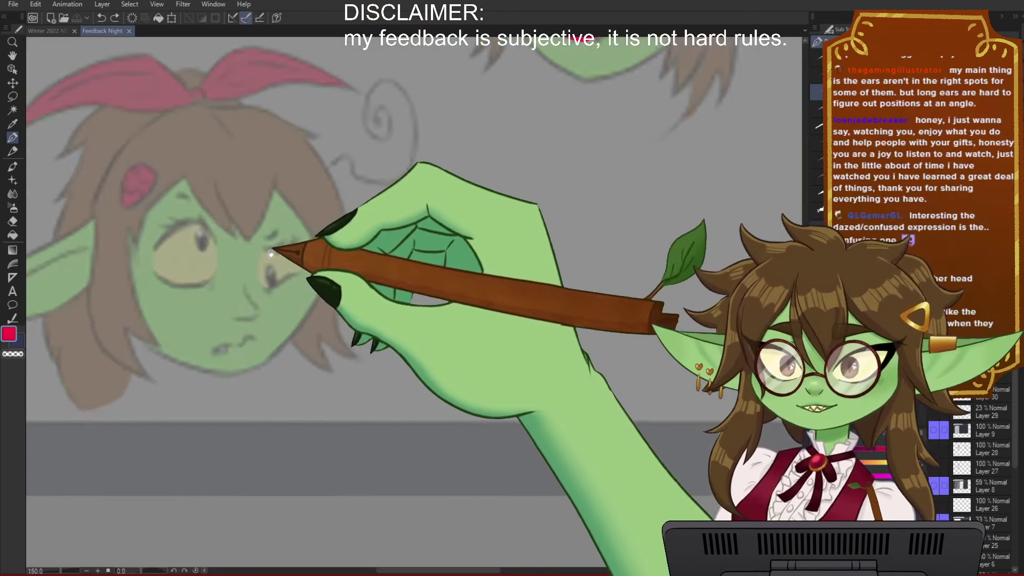
{"action": "left_click_drag", "start_coordinate": [269, 256], "coordinate": [328, 249]}
{"action": "scroll", "coordinate": [334, 251], "scroll_direction": "down", "scroll_amount": 2}
{"action": "left_click_drag", "start_coordinate": [359, 213], "coordinate": [351, 282]}
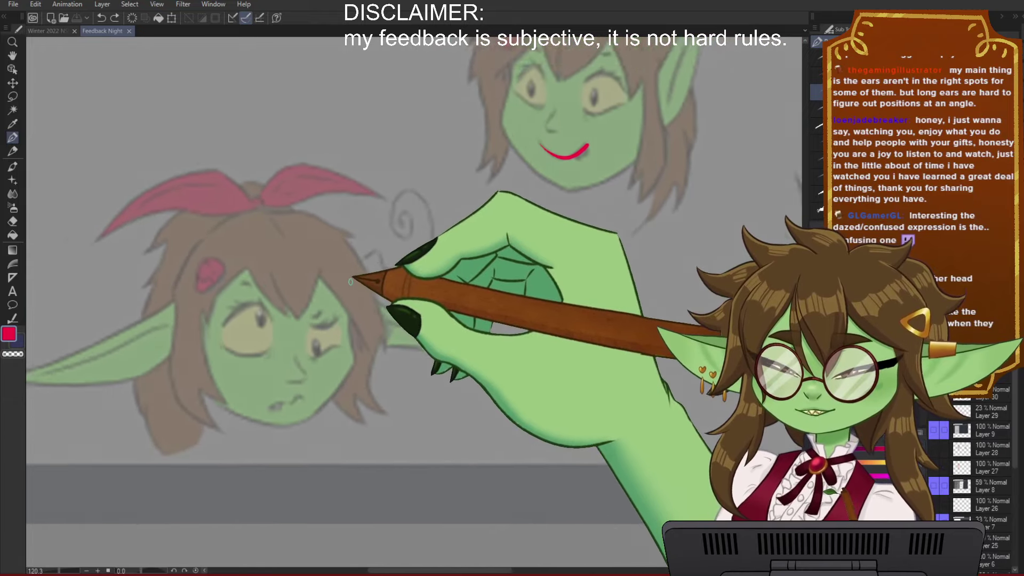
{"action": "scroll", "coordinate": [351, 282], "scroll_direction": "up", "scroll_amount": 1}
{"action": "left_click_drag", "start_coordinate": [438, 315], "coordinate": [416, 309]}
{"action": "left_click_drag", "start_coordinate": [281, 202], "coordinate": [349, 247]}
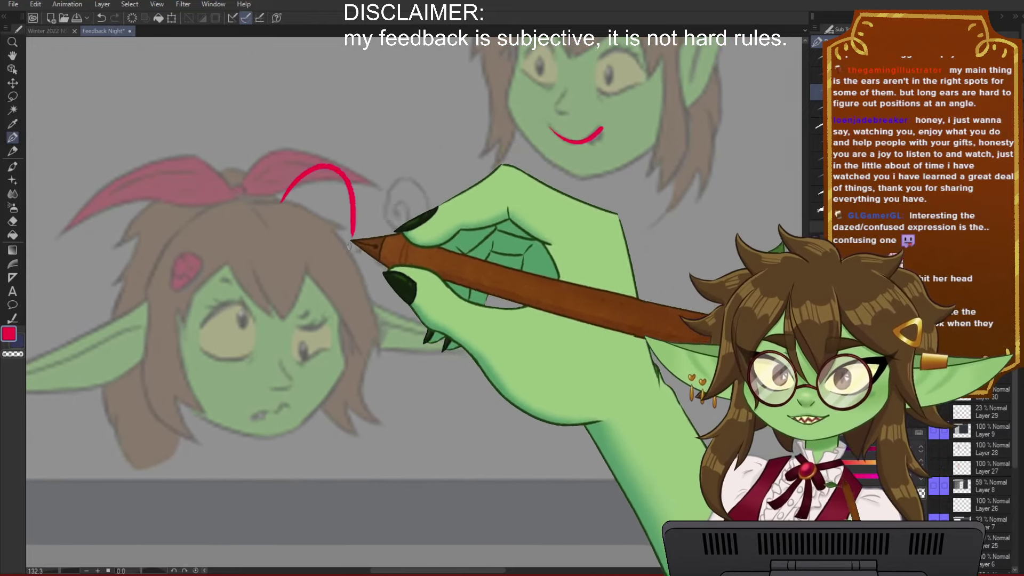
{"action": "key", "text": "ctrl+z"}
Step: Draw a red head circle with a vertical centre line and a horizontal eye line in the empty area below the submission
{"action": "left_click_drag", "start_coordinate": [320, 359], "coordinate": [348, 332]}
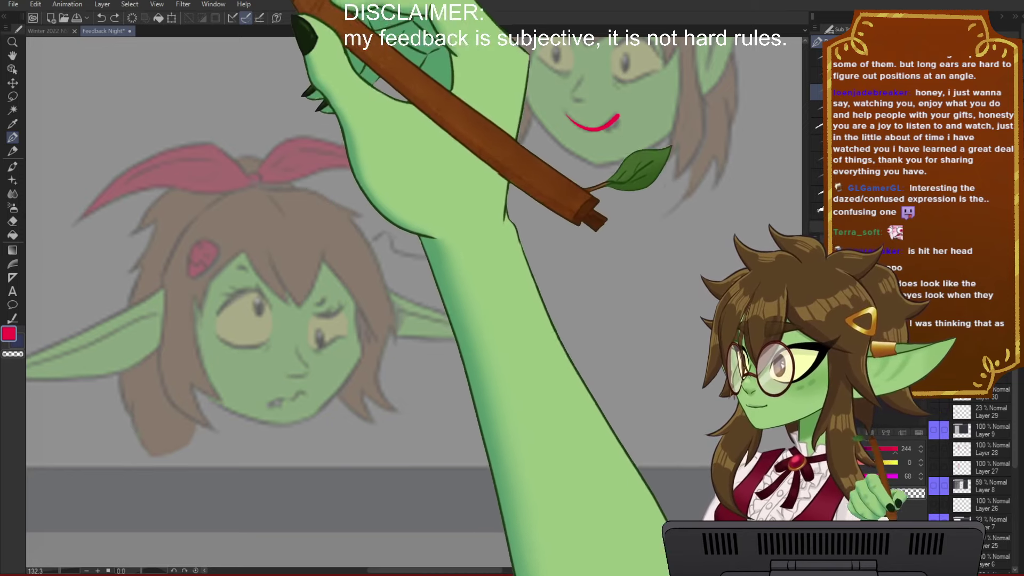
{"action": "left_click_drag", "start_coordinate": [232, 187], "coordinate": [181, 189]}
{"action": "left_click_drag", "start_coordinate": [244, 349], "coordinate": [224, 293]}
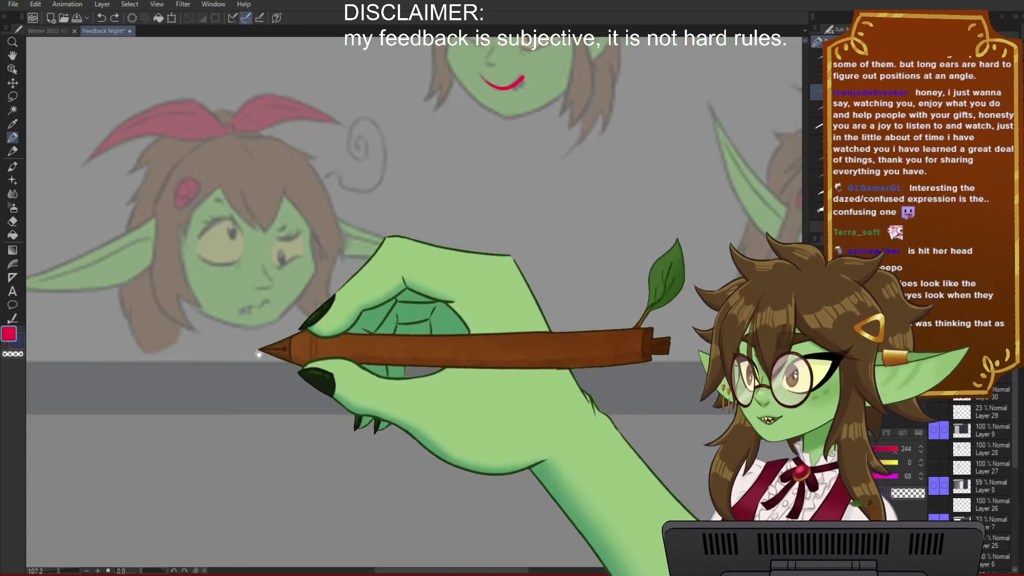
{"action": "left_click_drag", "start_coordinate": [256, 356], "coordinate": [225, 321]}
{"action": "scroll", "coordinate": [225, 320], "scroll_direction": "down", "scroll_amount": 3}
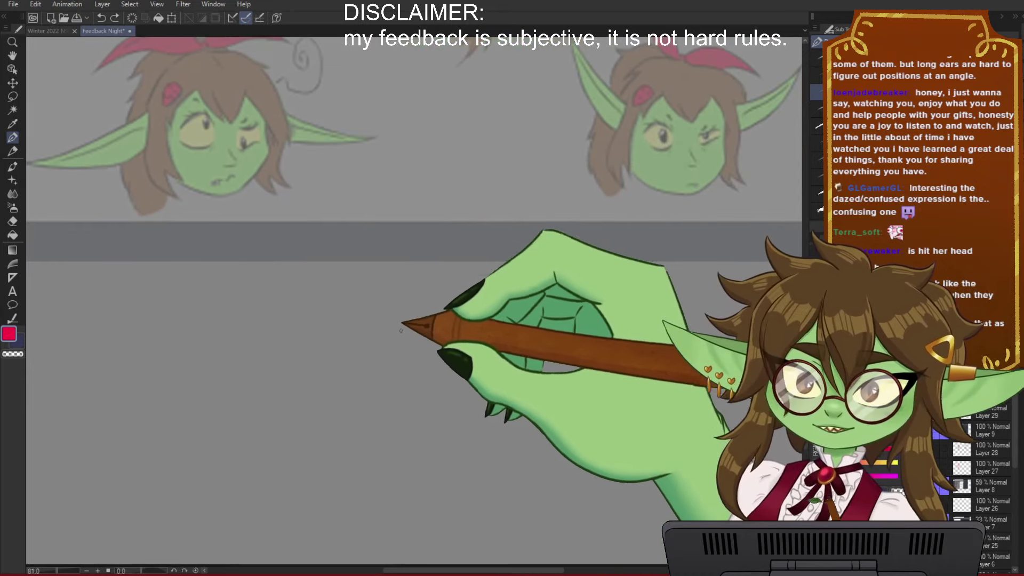
{"action": "left_click_drag", "start_coordinate": [325, 380], "coordinate": [329, 388]}
{"action": "key", "text": "ctrl+z"}
{"action": "mouse_move", "coordinate": [443, 296]}
{"action": "left_mouse_down"}
{"action": "mouse_move", "coordinate": [446, 304]}
{"action": "mouse_move", "coordinate": [344, 336]}
{"action": "left_mouse_up"}
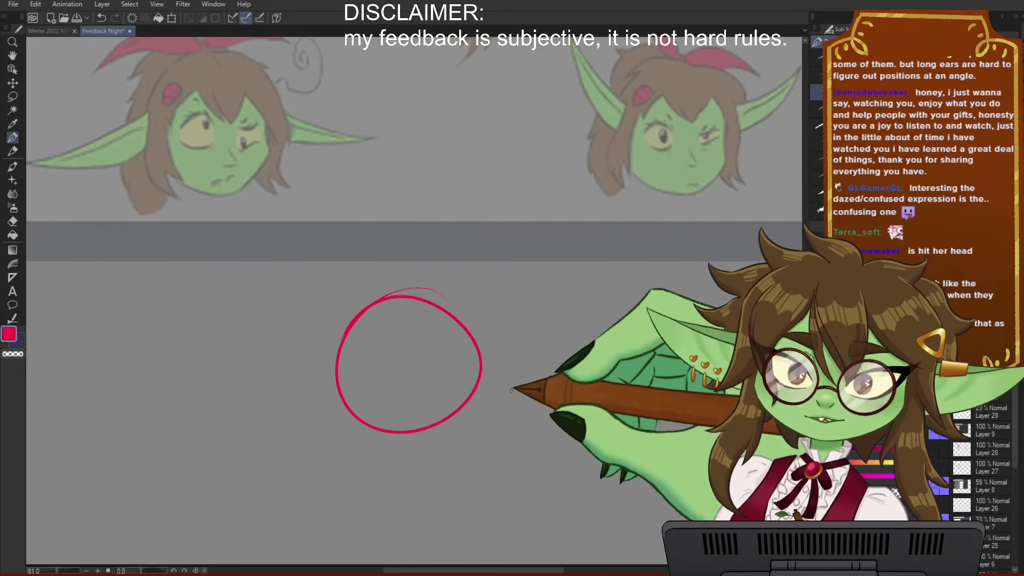
{"action": "left_click_drag", "start_coordinate": [401, 304], "coordinate": [413, 499]}
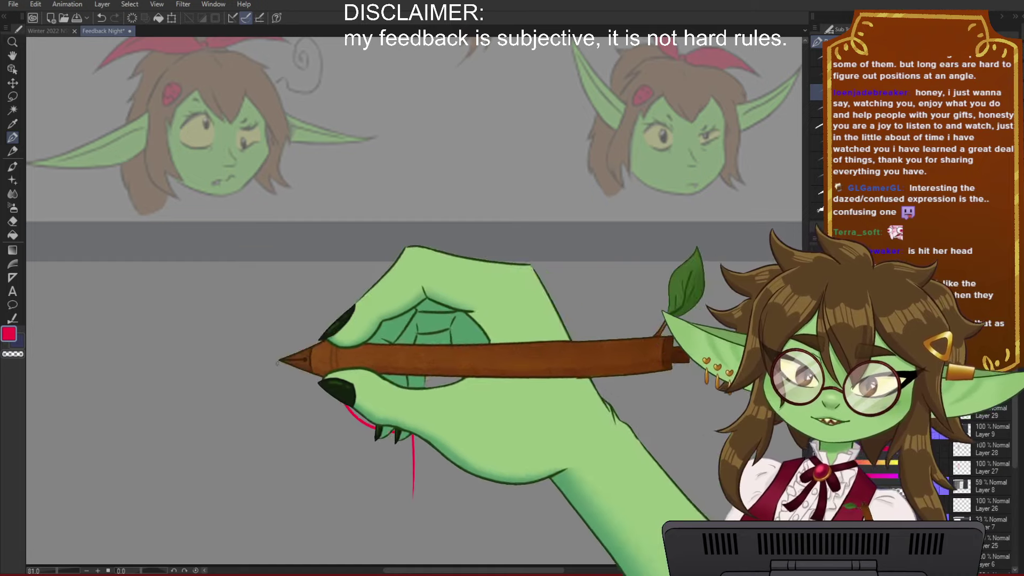
{"action": "left_click_drag", "start_coordinate": [286, 361], "coordinate": [528, 349]}
Step: Mark two eyes on the horizontal guide line and add a short nose line and a curved mouth below them
{"action": "left_click_drag", "start_coordinate": [571, 436], "coordinate": [528, 438]}
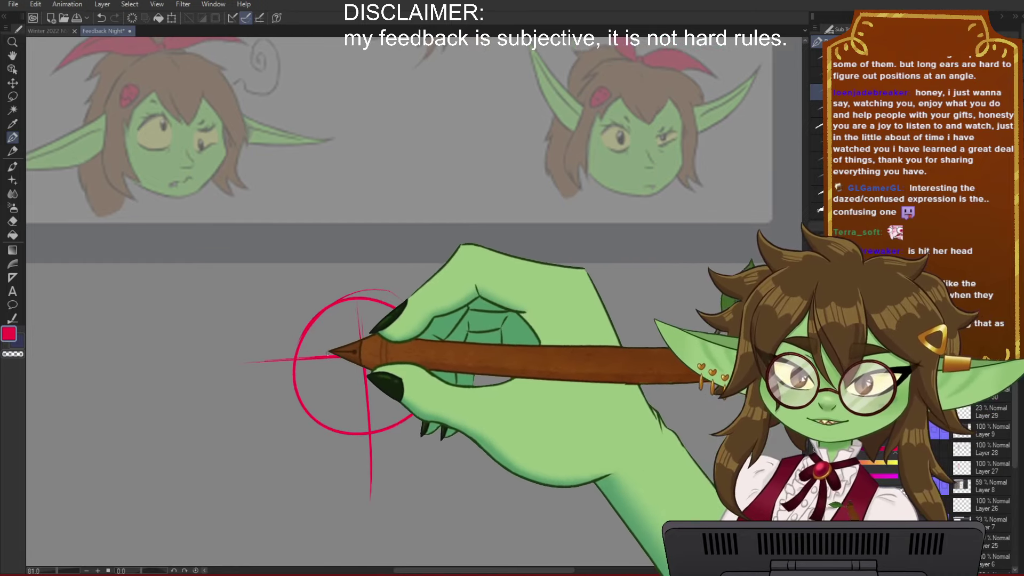
{"action": "left_click_drag", "start_coordinate": [329, 360], "coordinate": [330, 364]}
{"action": "left_click_drag", "start_coordinate": [395, 347], "coordinate": [394, 360]}
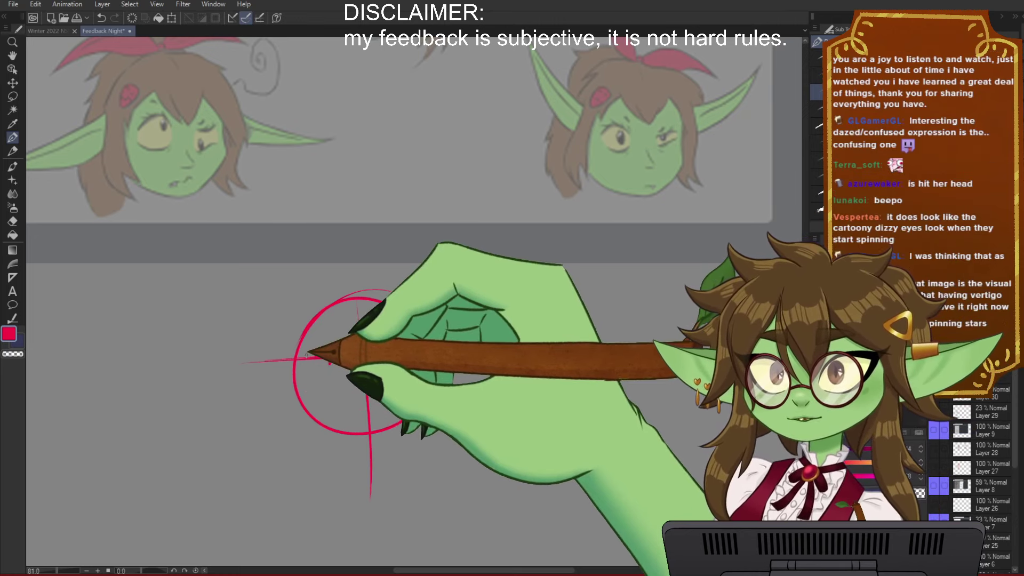
{"action": "left_click_drag", "start_coordinate": [471, 326], "coordinate": [479, 353]}
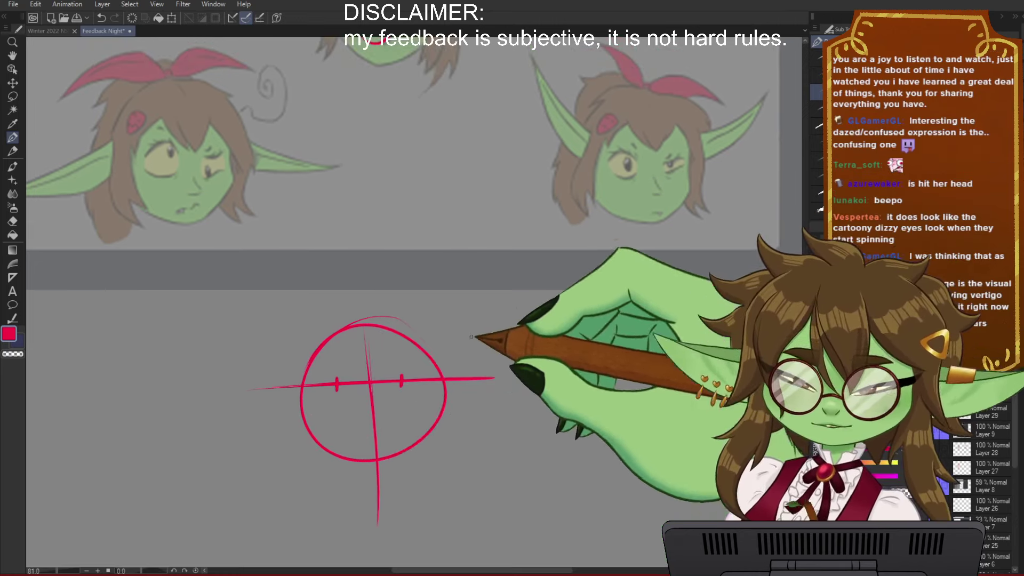
{"action": "left_click_drag", "start_coordinate": [480, 392], "coordinate": [484, 391]}
{"action": "mouse_move", "coordinate": [365, 411]}
{"action": "left_mouse_down"}
{"action": "mouse_move", "coordinate": [407, 384]}
{"action": "mouse_move", "coordinate": [380, 426]}
{"action": "mouse_move", "coordinate": [350, 429]}
{"action": "mouse_move", "coordinate": [403, 425]}
{"action": "left_mouse_up"}
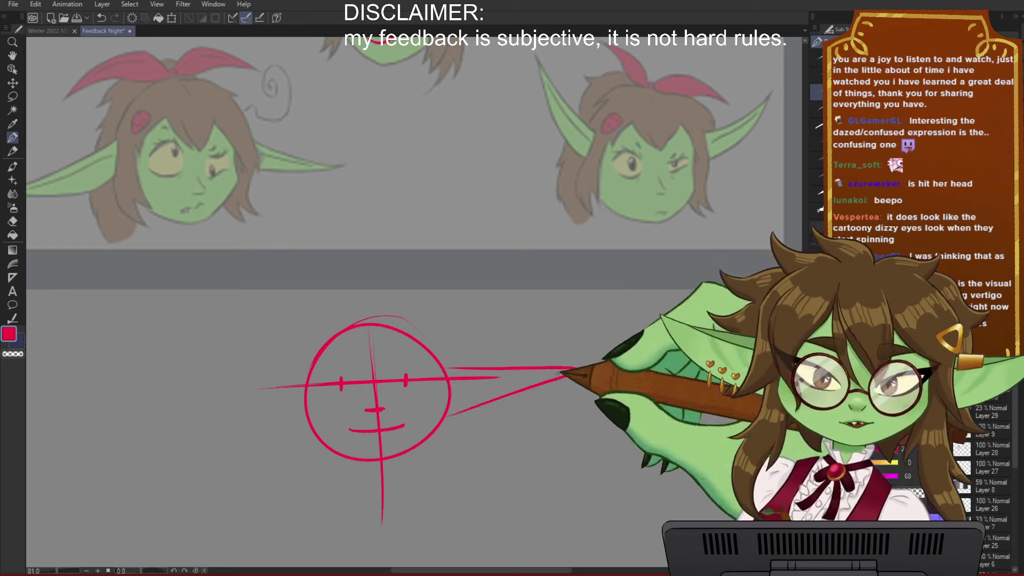
Step: Draw long sideways pointed ears between eye and nose level on the red head and add curved eyebrows
{"action": "mouse_move", "coordinate": [309, 374]}
{"action": "left_mouse_down"}
{"action": "mouse_move", "coordinate": [186, 379]}
{"action": "mouse_move", "coordinate": [309, 412]}
{"action": "left_mouse_up"}
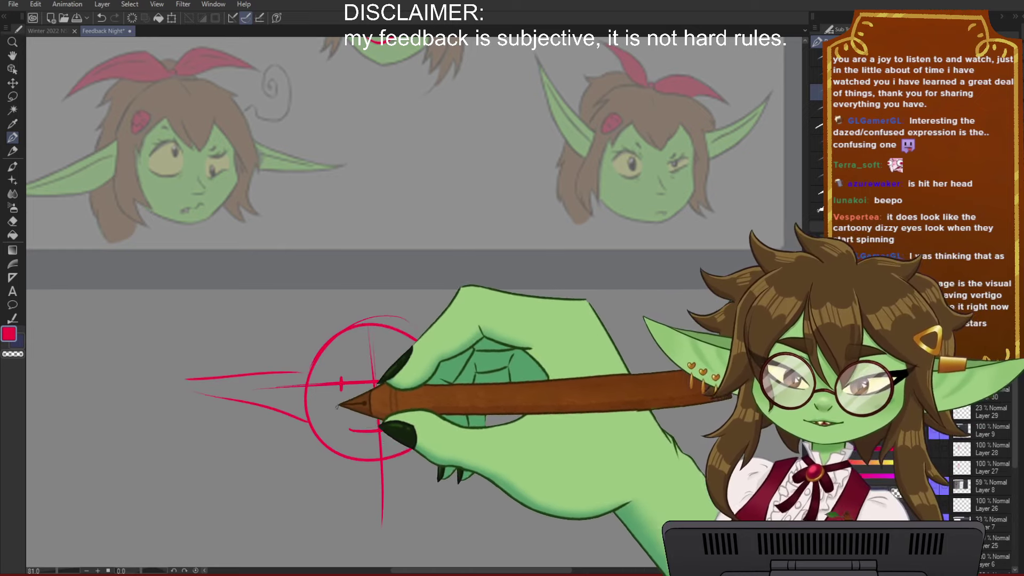
{"action": "left_click_drag", "start_coordinate": [197, 386], "coordinate": [301, 424]}
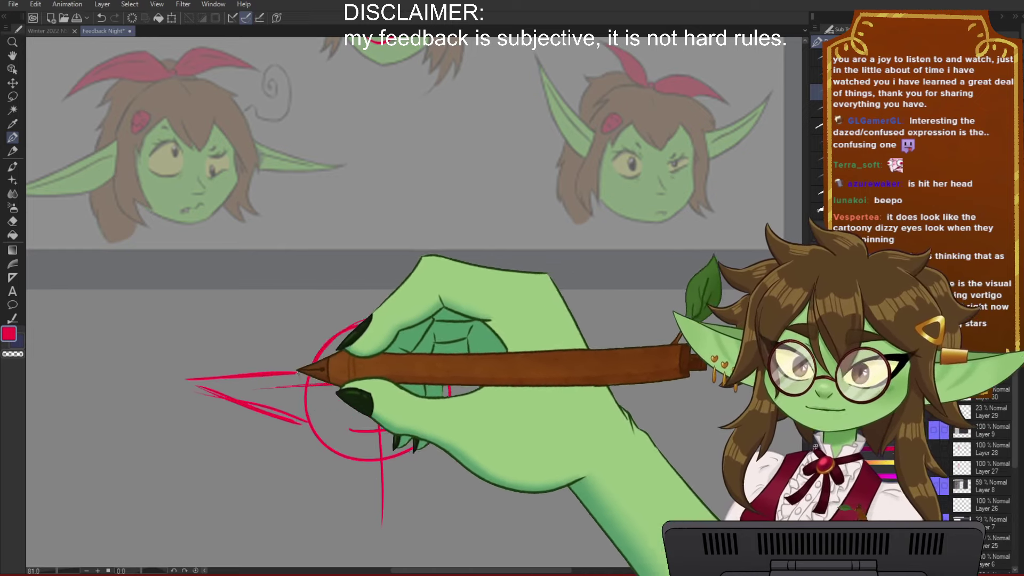
{"action": "left_click_drag", "start_coordinate": [572, 467], "coordinate": [512, 441]}
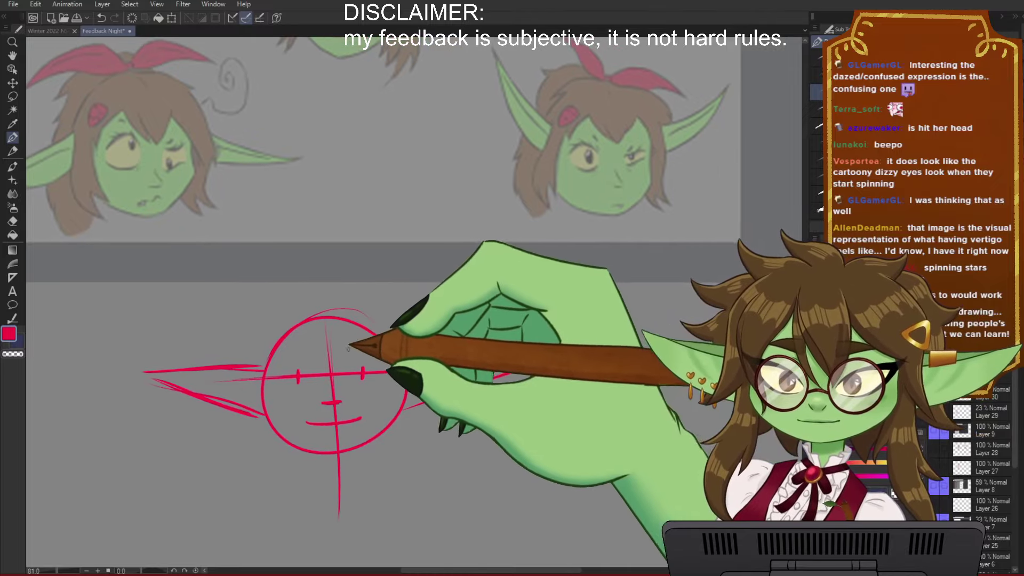
{"action": "left_click_drag", "start_coordinate": [291, 352], "coordinate": [321, 346]}
{"action": "left_click_drag", "start_coordinate": [350, 346], "coordinate": [378, 344]}
{"action": "left_click_drag", "start_coordinate": [578, 433], "coordinate": [516, 416]}
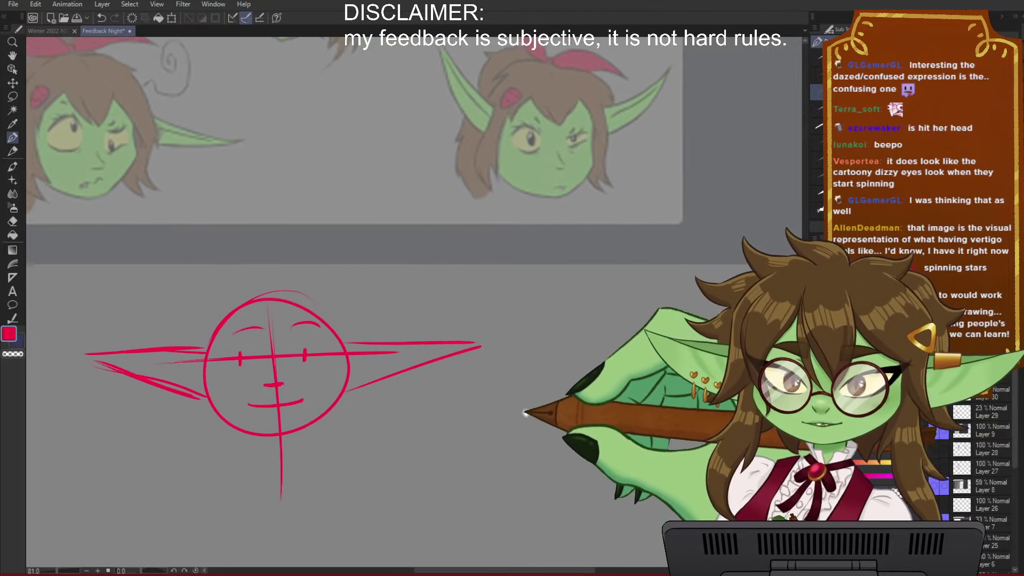
Step: Draw a pair of downward-pointing ears in blue on the demonstration head, starting from the same attachment area as the red ears
{"action": "left_click_drag", "start_coordinate": [404, 399], "coordinate": [436, 392]}
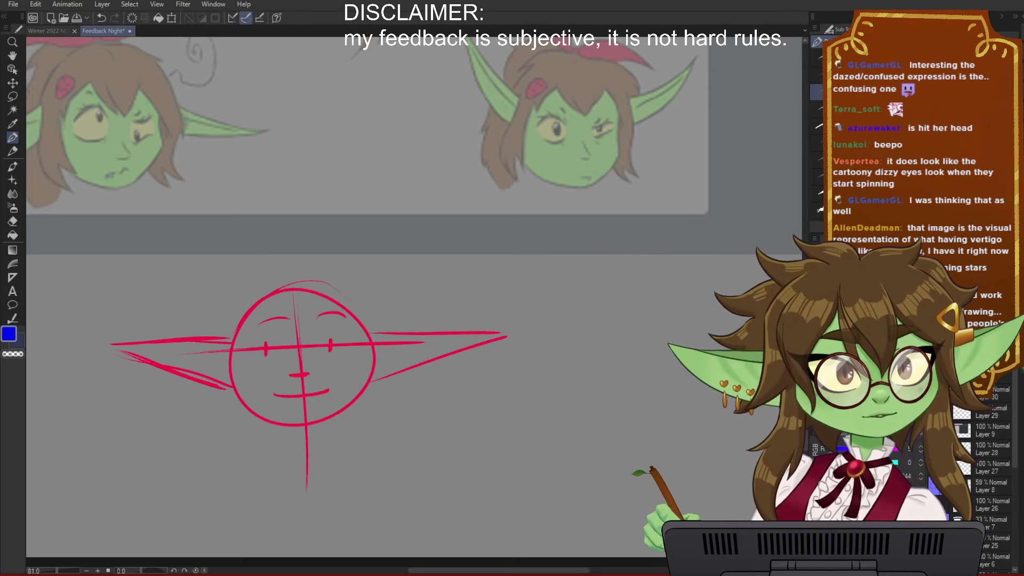
{"action": "left_click_drag", "start_coordinate": [652, 347], "coordinate": [654, 333]}
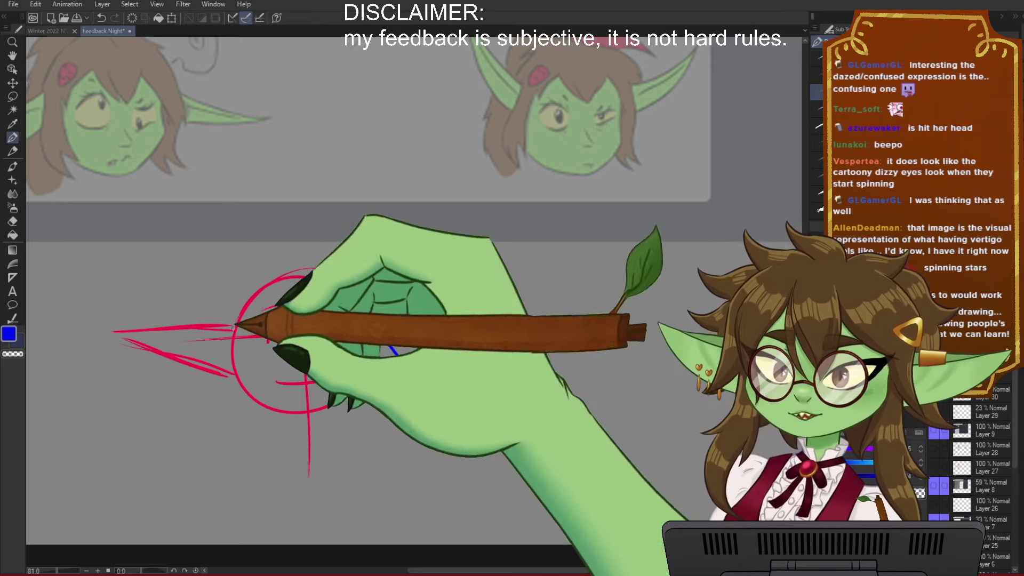
{"action": "mouse_move", "coordinate": [229, 331]}
{"action": "left_mouse_down"}
{"action": "mouse_move", "coordinate": [158, 429]}
{"action": "mouse_move", "coordinate": [238, 373]}
{"action": "left_mouse_up"}
{"action": "key", "text": "ctrl+z"}
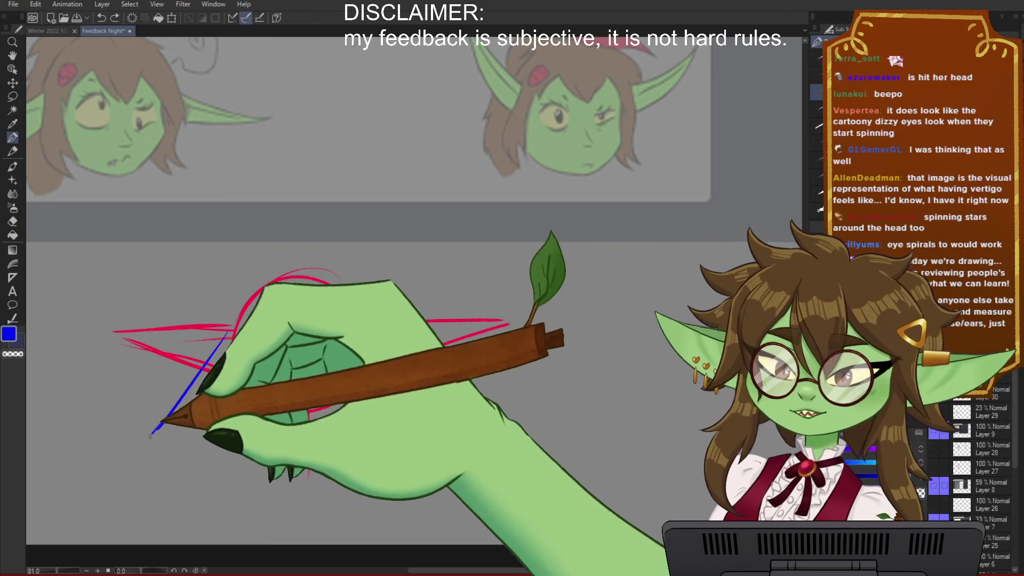
{"action": "left_click_drag", "start_coordinate": [150, 436], "coordinate": [137, 451]}
{"action": "left_click_drag", "start_coordinate": [137, 451], "coordinate": [233, 393]}
{"action": "left_click_drag", "start_coordinate": [368, 385], "coordinate": [473, 451]}
{"action": "left_click_drag", "start_coordinate": [471, 447], "coordinate": [374, 326]}
Step: Draw a pair of upward-pointing ears in orange on the demonstration head, rooted between eye and nose level
{"action": "left_click_drag", "start_coordinate": [763, 325], "coordinate": [747, 347]}
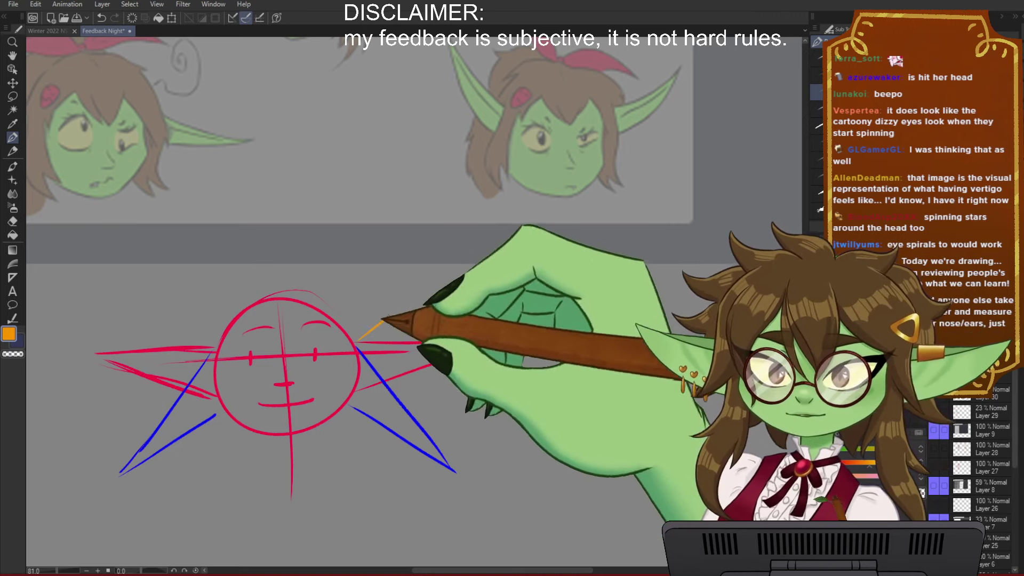
{"action": "left_click_drag", "start_coordinate": [411, 329], "coordinate": [348, 404]}
{"action": "mouse_move", "coordinate": [217, 340]}
{"action": "left_mouse_down"}
{"action": "mouse_move", "coordinate": [140, 253]}
{"action": "mouse_move", "coordinate": [216, 405]}
{"action": "left_mouse_up"}
{"action": "left_click_drag", "start_coordinate": [148, 261], "coordinate": [215, 402]}
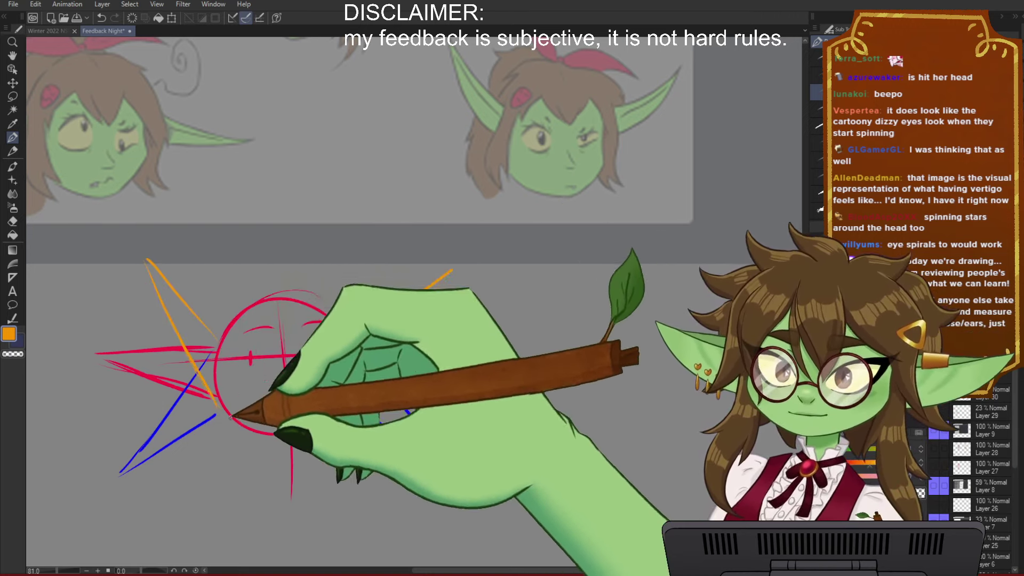
Step: Draw a corrected raised ear and curved eye and nose guide lines in orange over the head in the sheet's lower right corner
{"action": "left_click_drag", "start_coordinate": [546, 460], "coordinate": [497, 446]}
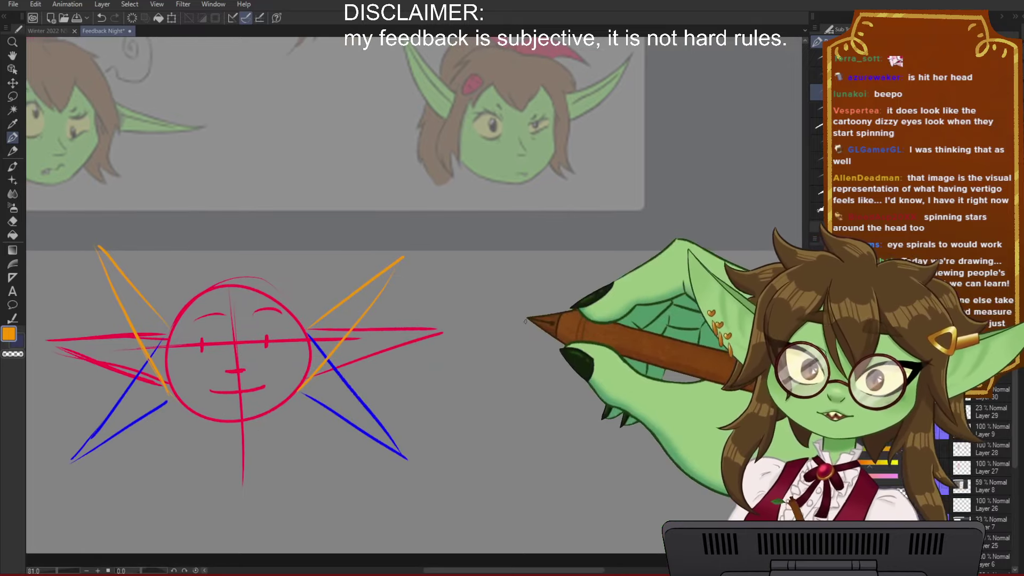
{"action": "left_click_drag", "start_coordinate": [532, 239], "coordinate": [491, 333]}
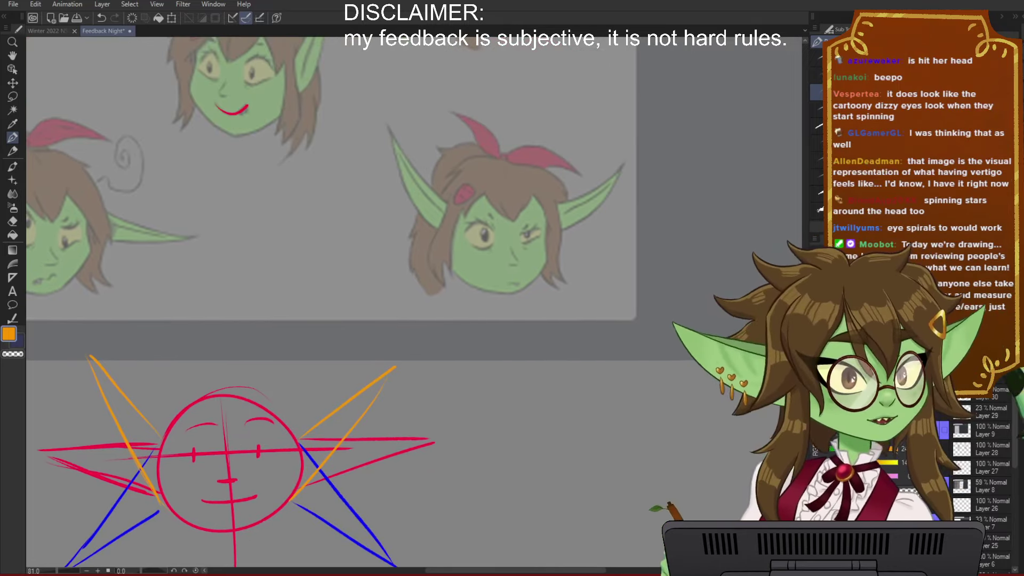
{"action": "left_click_drag", "start_coordinate": [552, 370], "coordinate": [583, 415]}
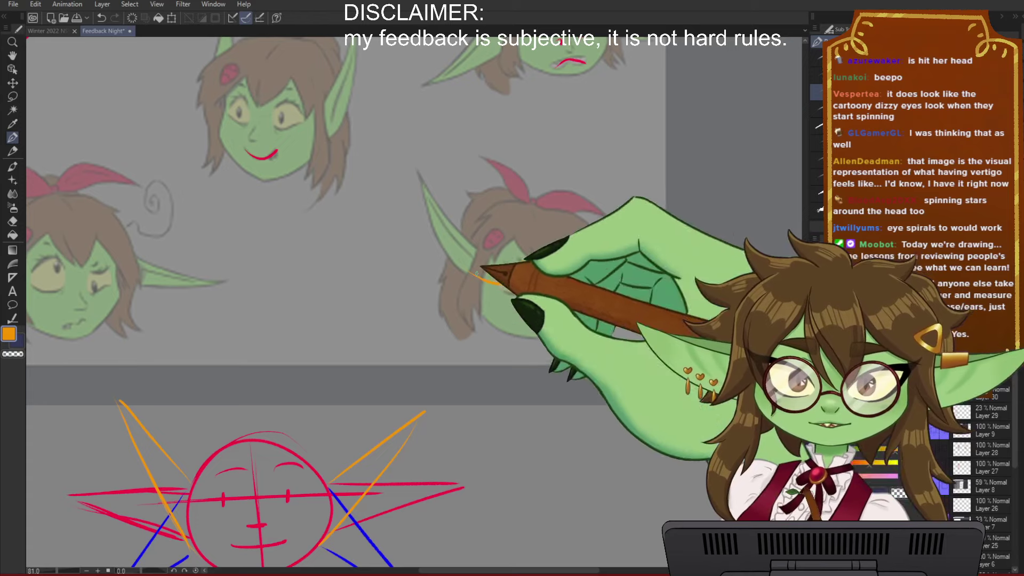
{"action": "mouse_move", "coordinate": [588, 325]}
{"action": "left_mouse_down"}
{"action": "mouse_move", "coordinate": [599, 384]}
{"action": "mouse_move", "coordinate": [625, 316]}
{"action": "mouse_move", "coordinate": [617, 309]}
{"action": "left_mouse_up"}
{"action": "left_click_drag", "start_coordinate": [517, 255], "coordinate": [551, 303]}
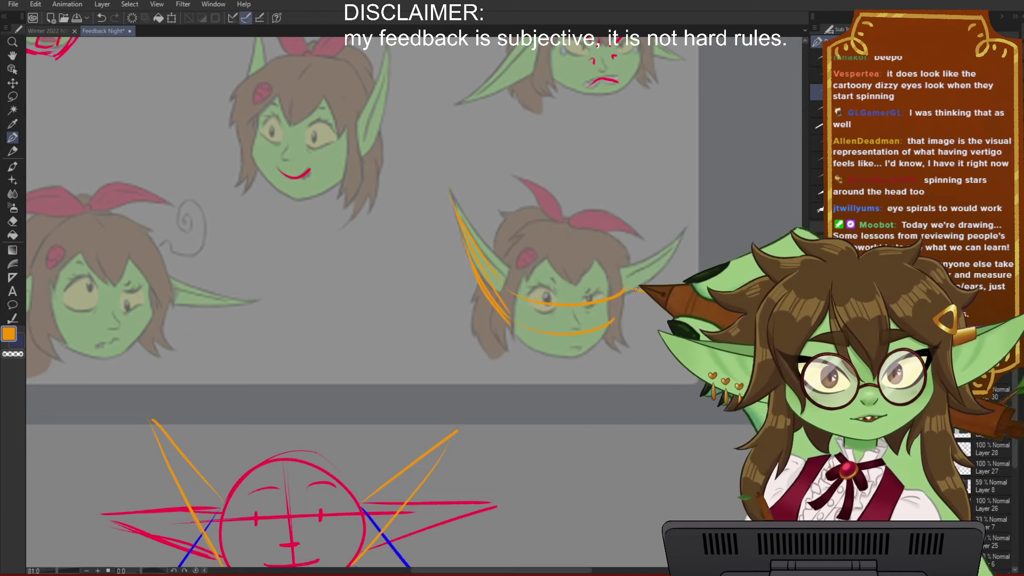
Step: Draw orange eye-level and nose-level guide lines across the dazed head to show where its ears attach
{"action": "mouse_move", "coordinate": [554, 340]}
{"action": "left_mouse_down"}
{"action": "mouse_move", "coordinate": [707, 506]}
{"action": "mouse_move", "coordinate": [808, 450]}
{"action": "left_mouse_up"}
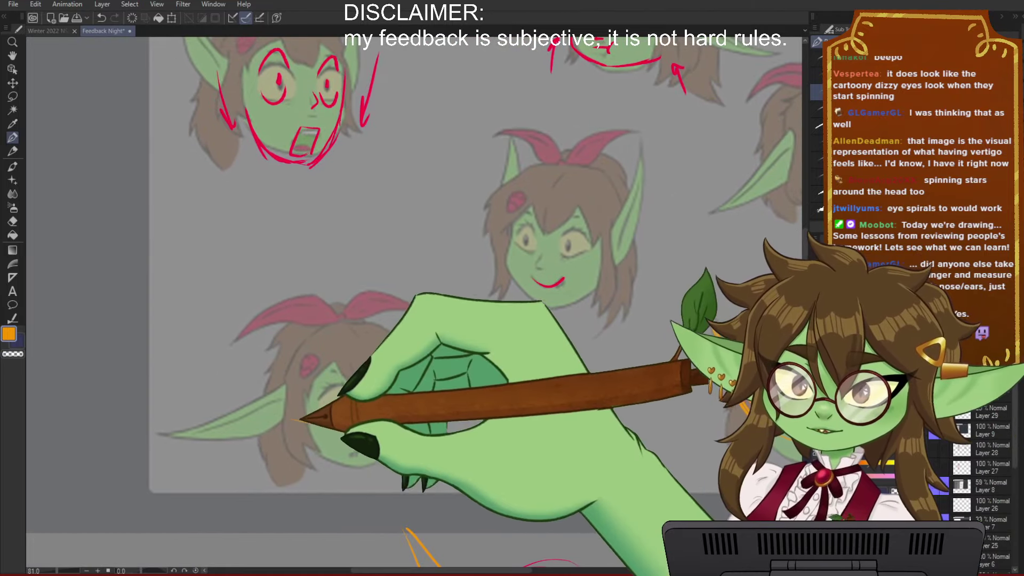
{"action": "left_click_drag", "start_coordinate": [290, 420], "coordinate": [424, 414]}
{"action": "left_click_drag", "start_coordinate": [297, 388], "coordinate": [420, 383]}
{"action": "mouse_move", "coordinate": [638, 327]}
{"action": "left_mouse_down"}
{"action": "mouse_move", "coordinate": [596, 425]}
{"action": "mouse_move", "coordinate": [626, 500]}
{"action": "left_mouse_up"}
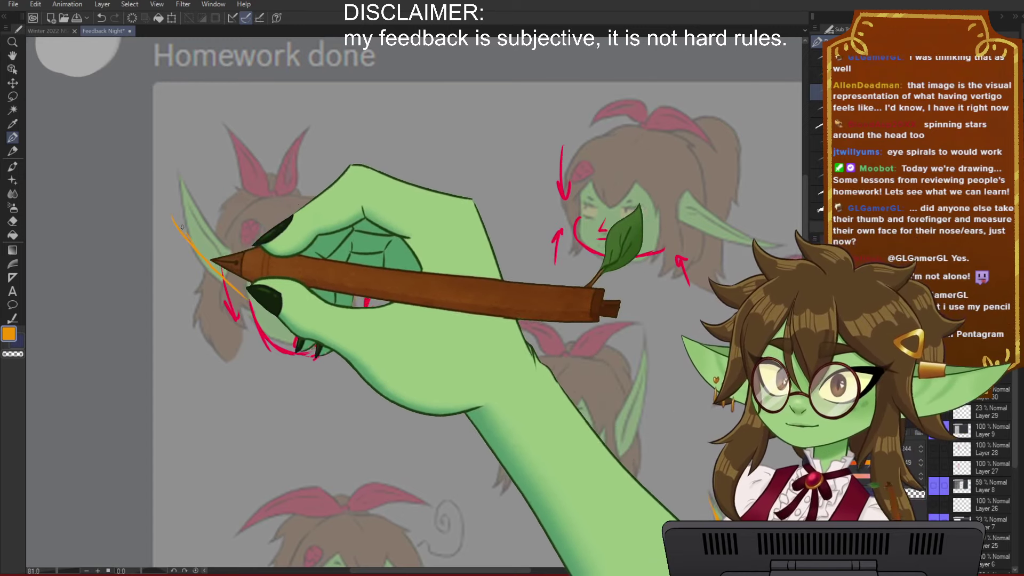
Step: Draw corrected ears with orange eye-level and nose-level guide lines on the shocked head
{"action": "left_click_drag", "start_coordinate": [176, 207], "coordinate": [242, 292]}
{"action": "left_click_drag", "start_coordinate": [175, 190], "coordinate": [244, 257]}
{"action": "mouse_move", "coordinate": [348, 260]}
{"action": "left_mouse_down"}
{"action": "mouse_move", "coordinate": [372, 196]}
{"action": "mouse_move", "coordinate": [351, 312]}
{"action": "left_mouse_up"}
Step: Draw orange eye-level and nose-level guide lines and matching ear corrections on the squinting ponytail head and the angry frowning head
{"action": "mouse_move", "coordinate": [491, 339]}
{"action": "left_mouse_down"}
{"action": "mouse_move", "coordinate": [320, 424]}
{"action": "mouse_move", "coordinate": [277, 419]}
{"action": "left_mouse_up"}
{"action": "left_click_drag", "start_coordinate": [430, 318], "coordinate": [456, 314]}
{"action": "left_click_drag", "start_coordinate": [366, 293], "coordinate": [452, 291]}
{"action": "left_click_drag", "start_coordinate": [569, 292], "coordinate": [450, 234]}
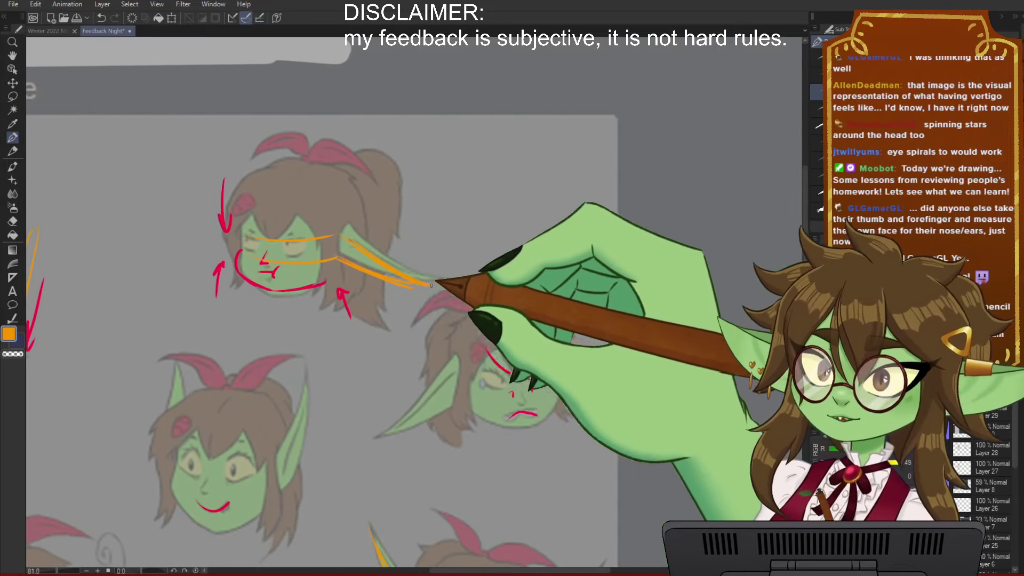
{"action": "left_click_drag", "start_coordinate": [584, 362], "coordinate": [596, 302]}
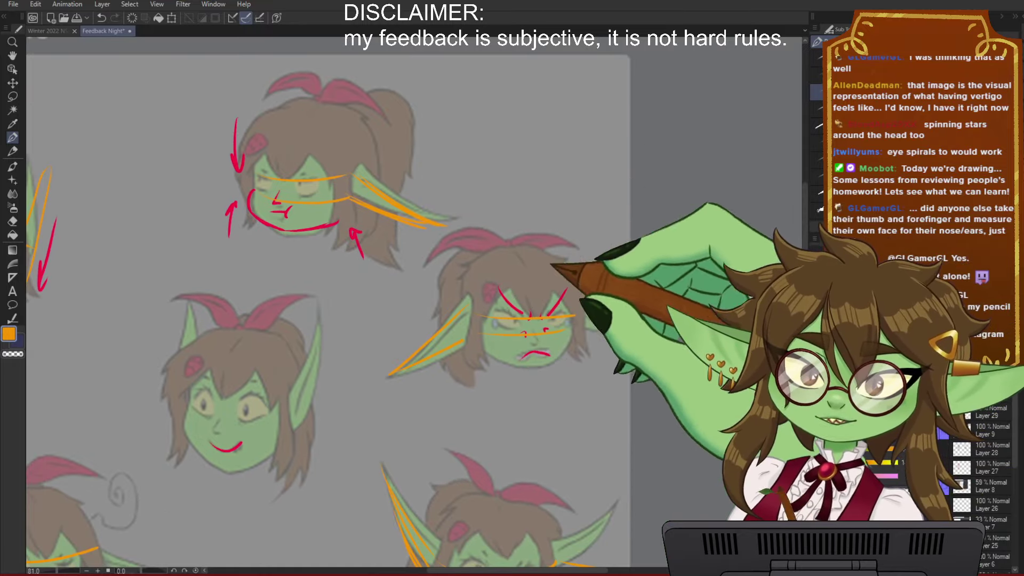
{"action": "left_click_drag", "start_coordinate": [586, 357], "coordinate": [618, 342]}
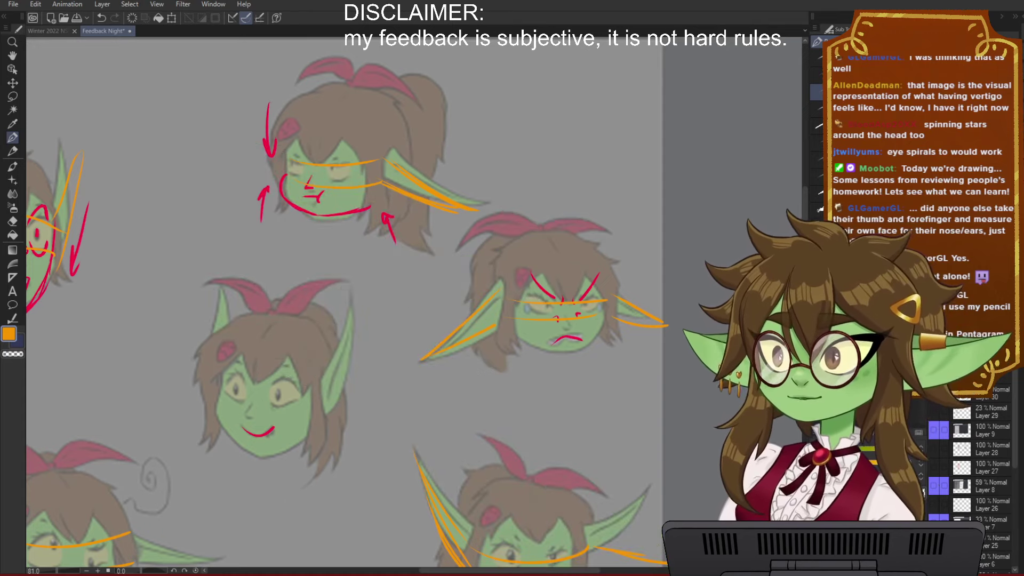
Step: Try an orange circle through the ear tips around the demonstration head, and undo it
{"action": "scroll", "coordinate": [515, 218], "scroll_direction": "down", "scroll_amount": 2}
{"action": "left_click_drag", "start_coordinate": [406, 482], "coordinate": [497, 261]}
{"action": "scroll", "coordinate": [576, 352], "scroll_direction": "up", "scroll_amount": 3}
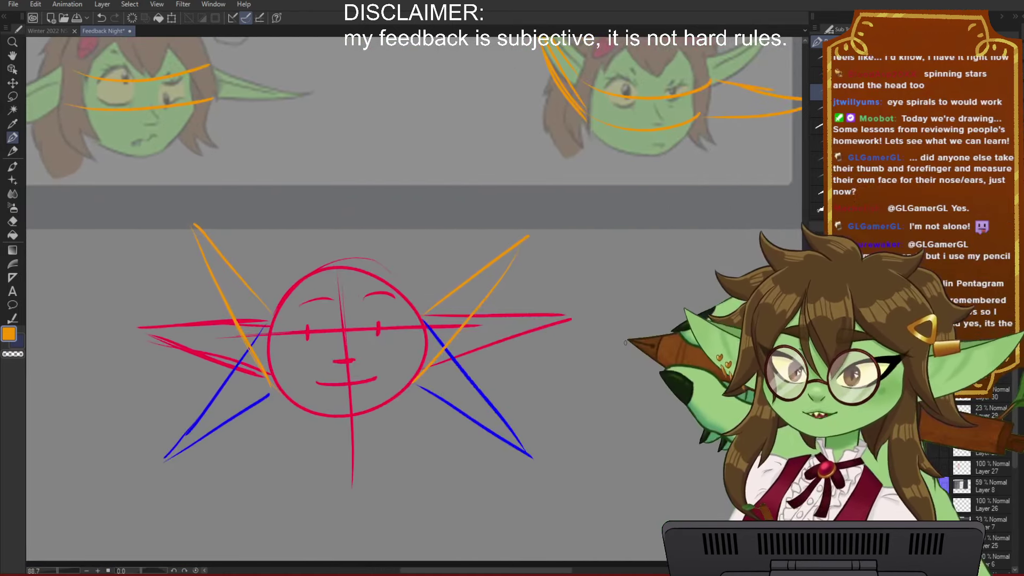
{"action": "left_click_drag", "start_coordinate": [527, 246], "coordinate": [179, 478]}
{"action": "left_click_drag", "start_coordinate": [503, 427], "coordinate": [353, 170]}
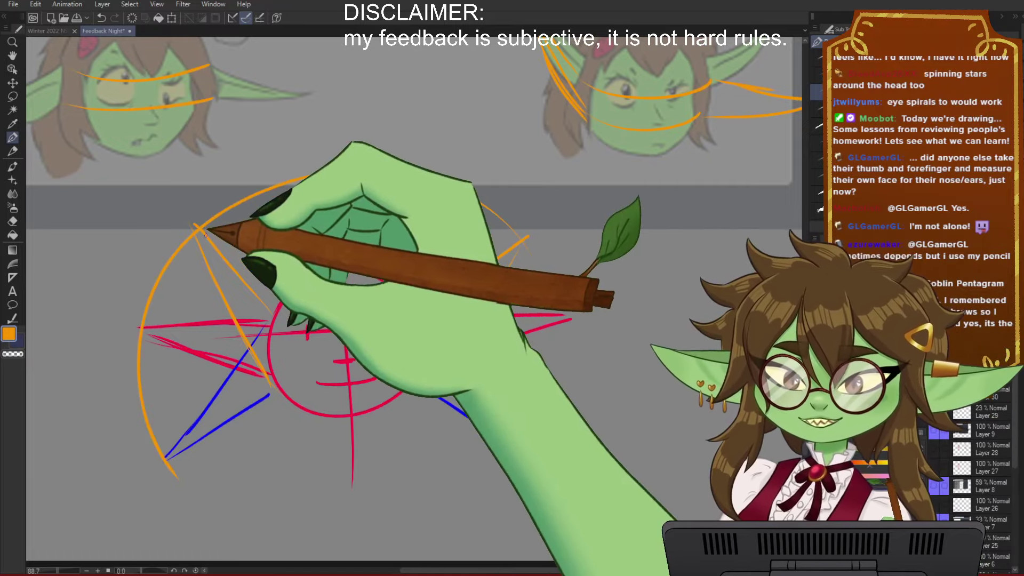
{"action": "left_click_drag", "start_coordinate": [347, 210], "coordinate": [357, 184]}
{"action": "key", "text": "ctrl+z"}
{"action": "key", "text": "ctrl+z"}
Step: Save the Feedback Night document with the finished ear annotations, undoing a stray loop over the shocked head
{"action": "scroll", "coordinate": [345, 216], "scroll_direction": "down", "scroll_amount": 1}
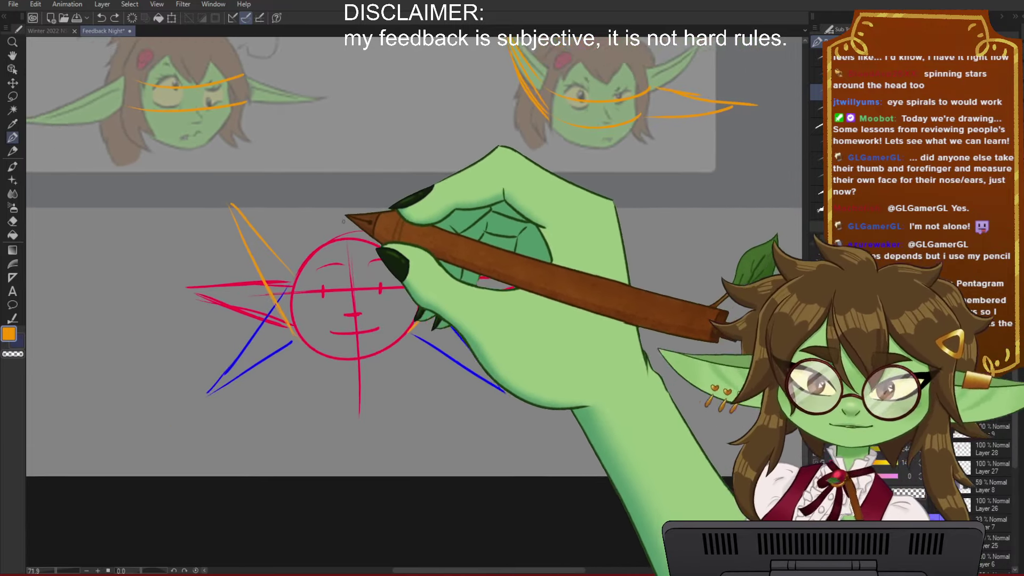
{"action": "left_click_drag", "start_coordinate": [459, 186], "coordinate": [407, 251]}
{"action": "scroll", "coordinate": [408, 250], "scroll_direction": "down", "scroll_amount": 3}
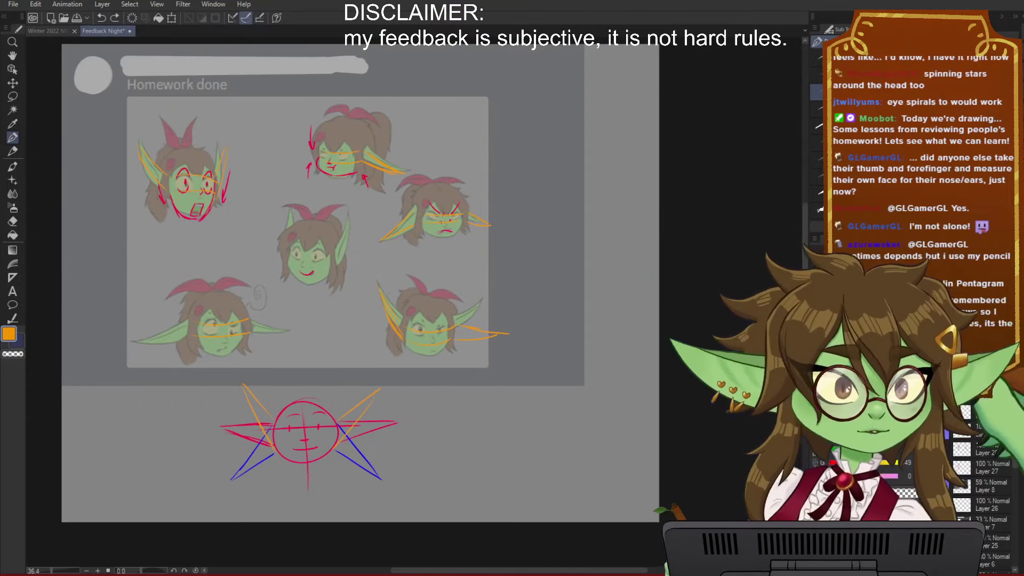
{"action": "scroll", "coordinate": [532, 295], "scroll_direction": "up", "scroll_amount": 1}
{"action": "left_click_drag", "start_coordinate": [572, 283], "coordinate": [564, 315]}
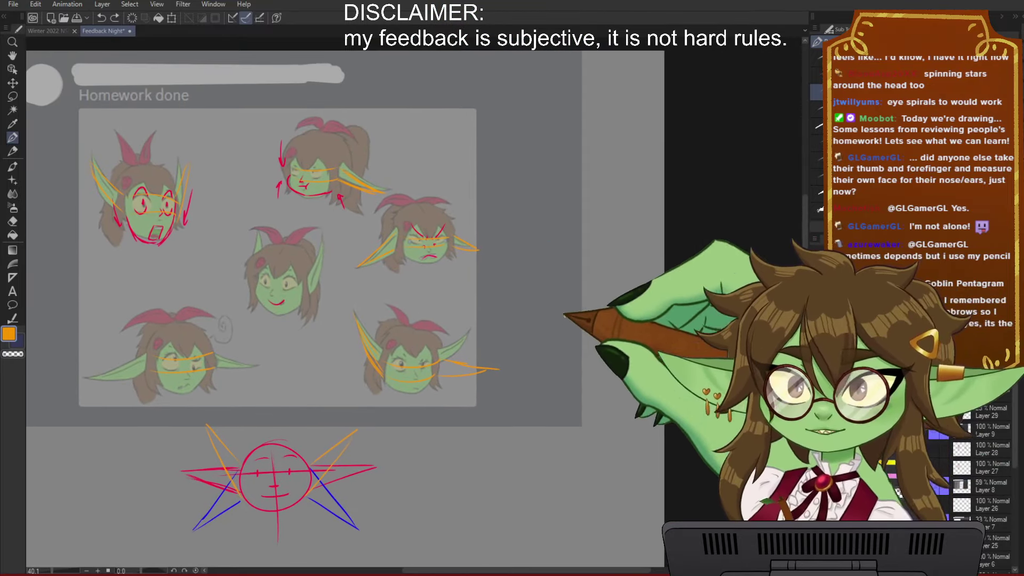
{"action": "key", "text": "ctrl+s"}
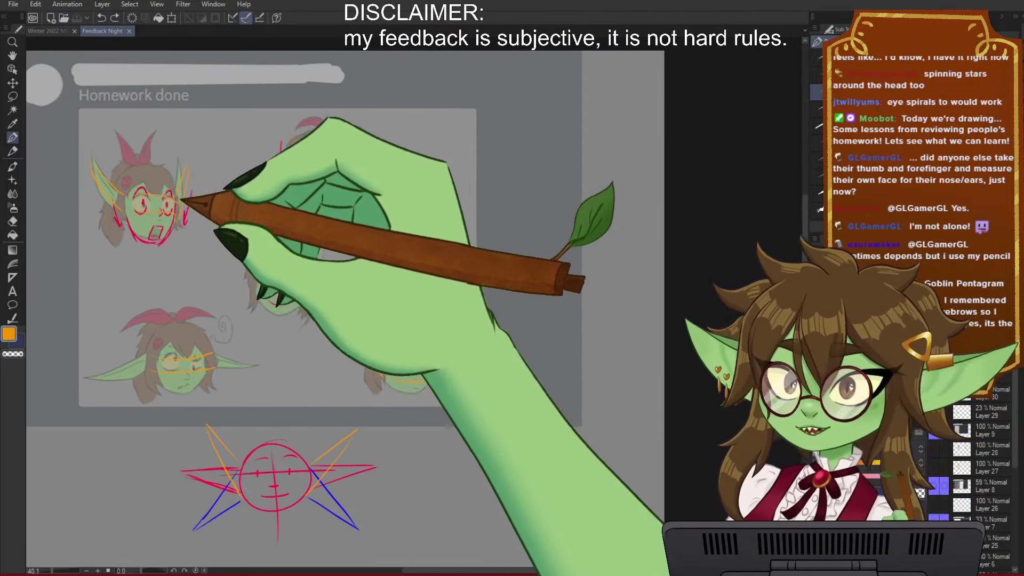
{"action": "mouse_move", "coordinate": [86, 152]}
{"action": "left_mouse_down"}
{"action": "mouse_move", "coordinate": [144, 263]}
{"action": "mouse_move", "coordinate": [223, 128]}
{"action": "left_mouse_up"}
{"action": "key", "text": "ctrl+z"}
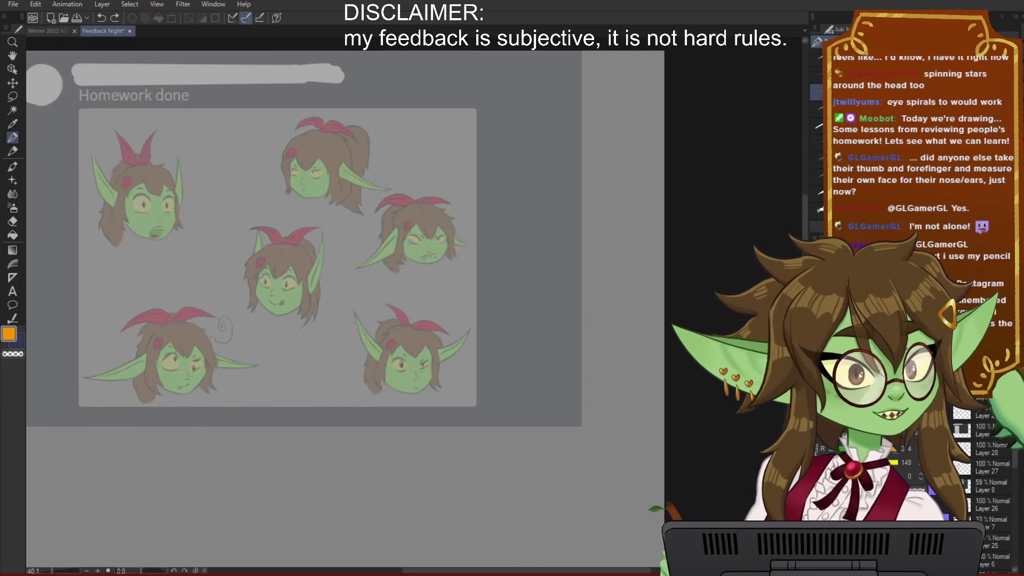
Step: Bring up the "here's my homework" expression sheet with the red-skinned character and dim it for annotation
{"action": "key", "text": "ctrl+v"}
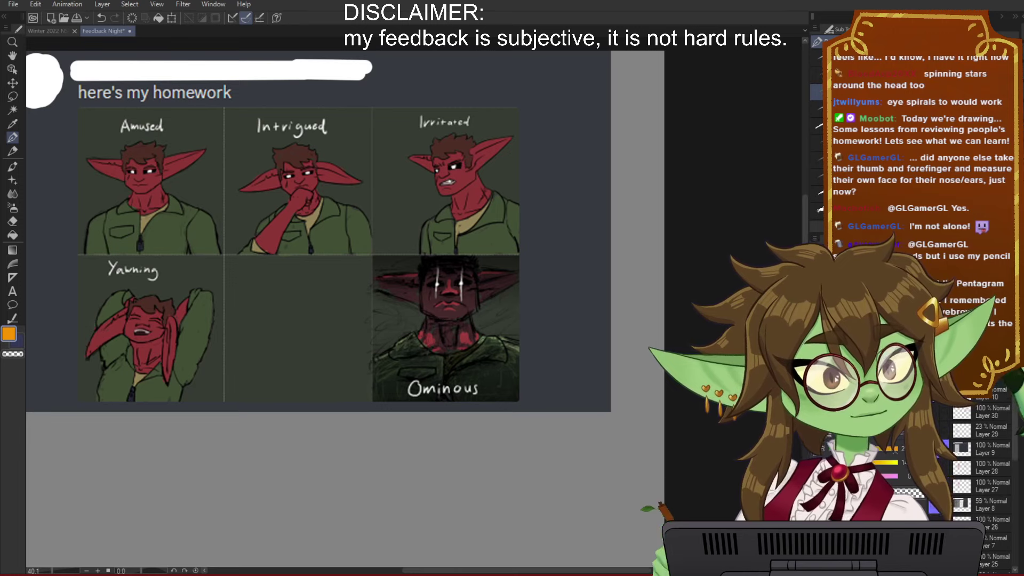
{"action": "scroll", "coordinate": [573, 229], "scroll_direction": "down", "scroll_amount": 1}
{"action": "scroll", "coordinate": [466, 206], "scroll_direction": "up", "scroll_amount": 2}
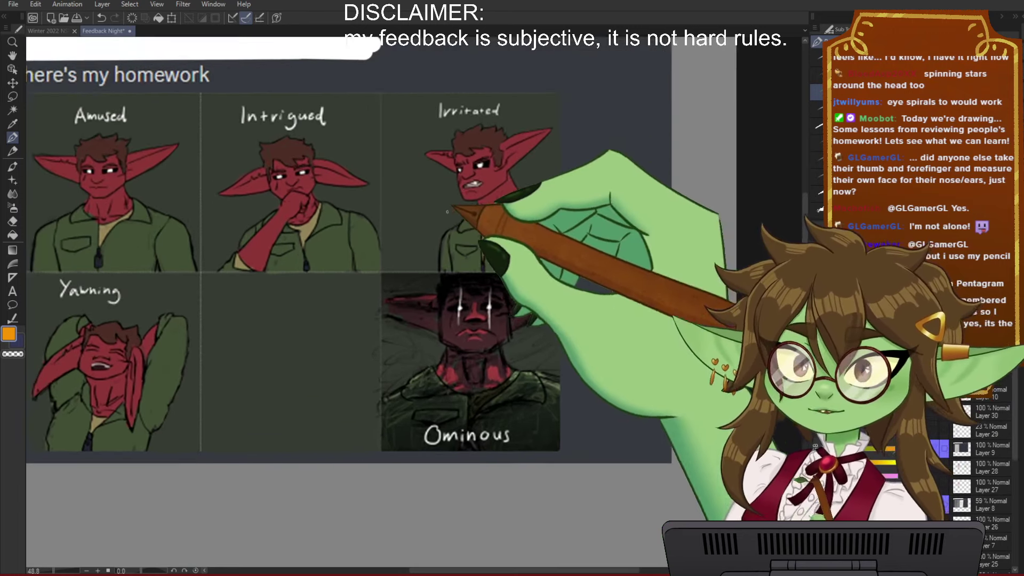
{"action": "left_click_drag", "start_coordinate": [450, 222], "coordinate": [506, 243]}
{"action": "scroll", "coordinate": [535, 294], "scroll_direction": "up", "scroll_amount": 1}
{"action": "left_click_drag", "start_coordinate": [509, 312], "coordinate": [528, 294]}
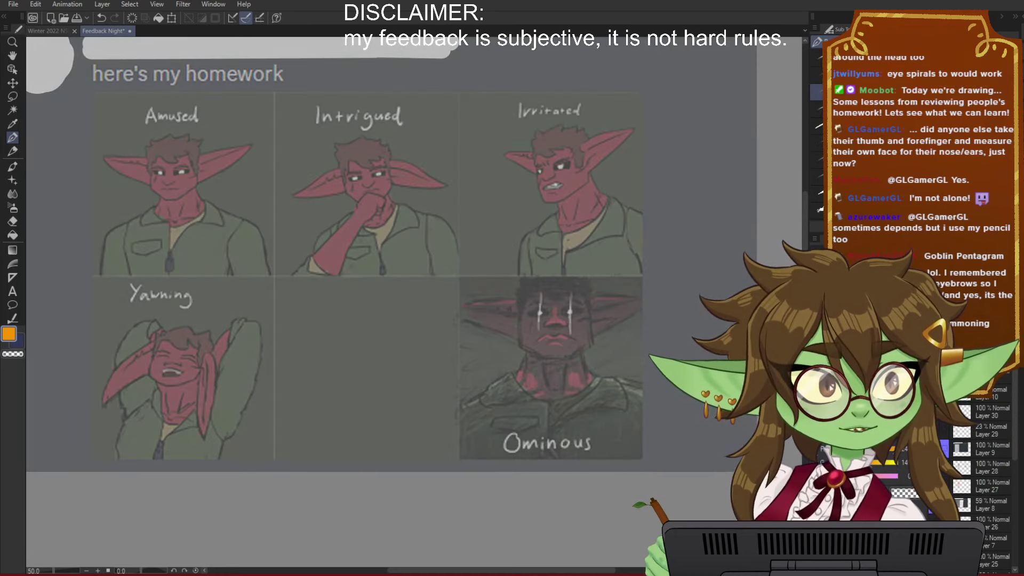
Step: Set the drawing colour to red (RGB 244, 15, 0) and save the document
{"action": "scroll", "coordinate": [719, 287], "scroll_direction": "down", "scroll_amount": 1}
{"action": "scroll", "coordinate": [341, 226], "scroll_direction": "up", "scroll_amount": 2}
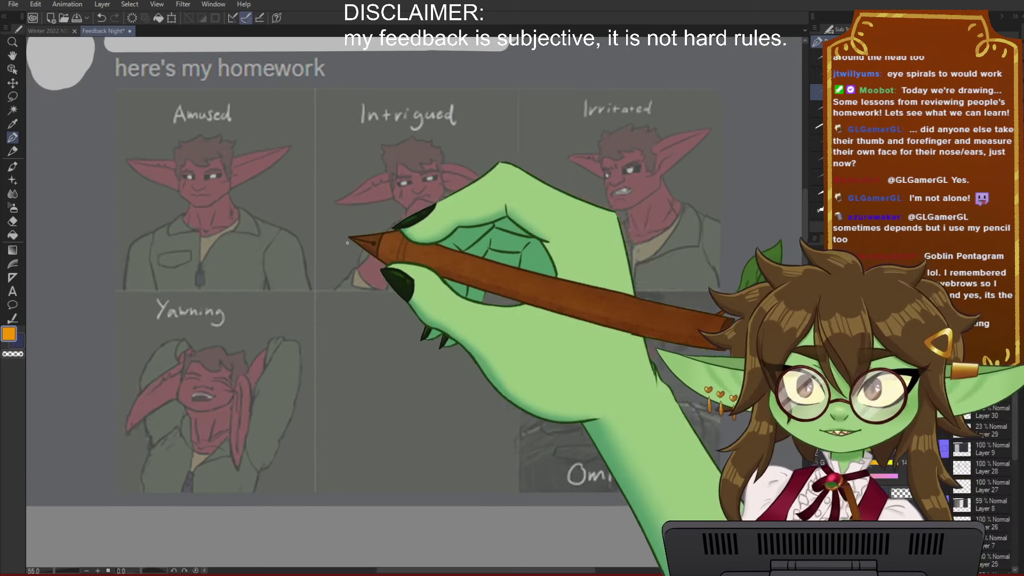
{"action": "left_click_drag", "start_coordinate": [422, 270], "coordinate": [406, 278]}
{"action": "scroll", "coordinate": [332, 233], "scroll_direction": "up", "scroll_amount": 1}
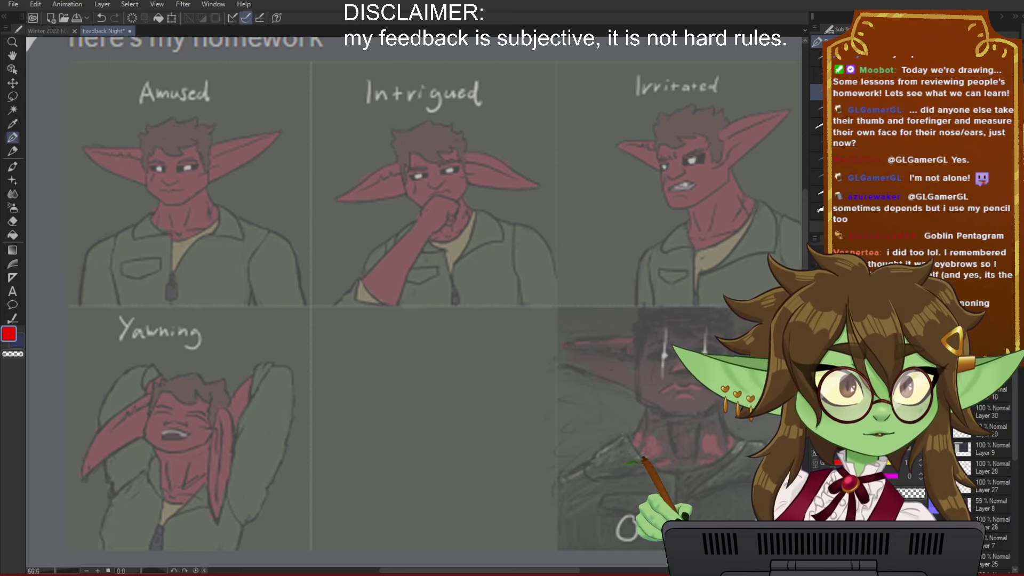
{"action": "scroll", "coordinate": [566, 255], "scroll_direction": "down", "scroll_amount": 1}
{"action": "scroll", "coordinate": [322, 288], "scroll_direction": "up", "scroll_amount": 1}
{"action": "left_click_drag", "start_coordinate": [321, 249], "coordinate": [318, 261]}
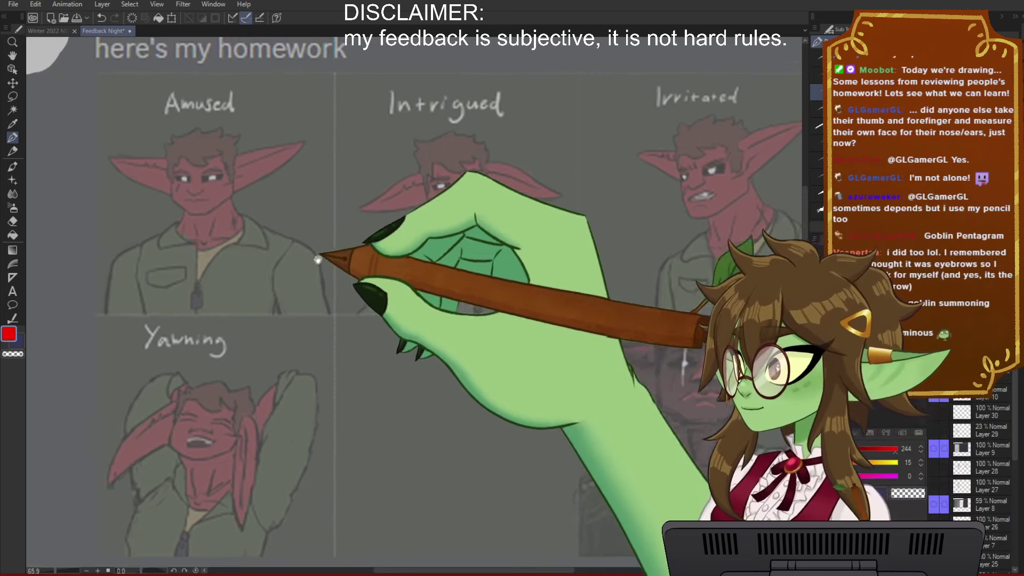
{"action": "key", "text": "ctrl+s"}
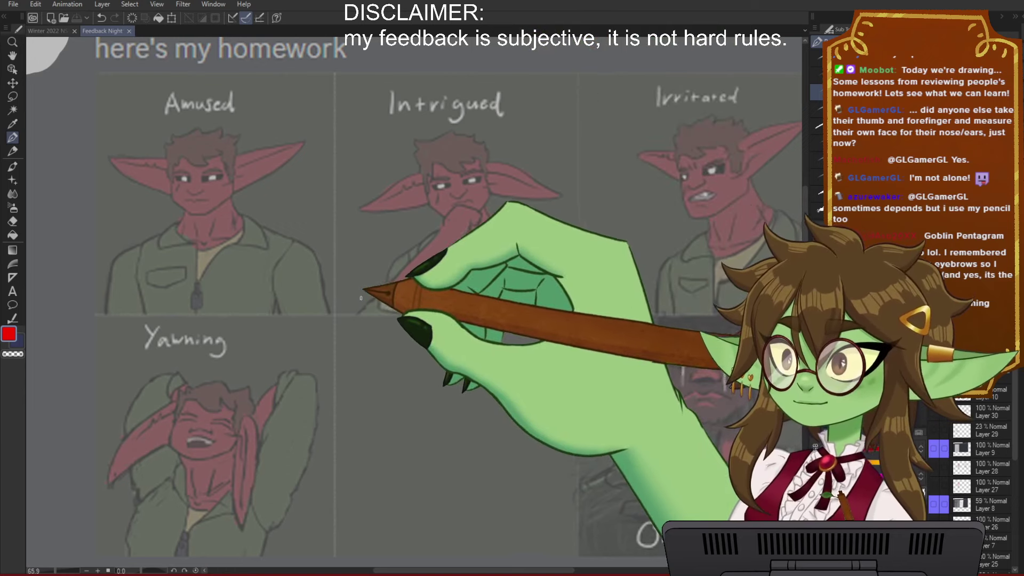
Step: Examine the expressions on the homework sheet, focusing on the face and ears of the Amused portrait
{"action": "scroll", "coordinate": [157, 208], "scroll_direction": "down", "scroll_amount": 1}
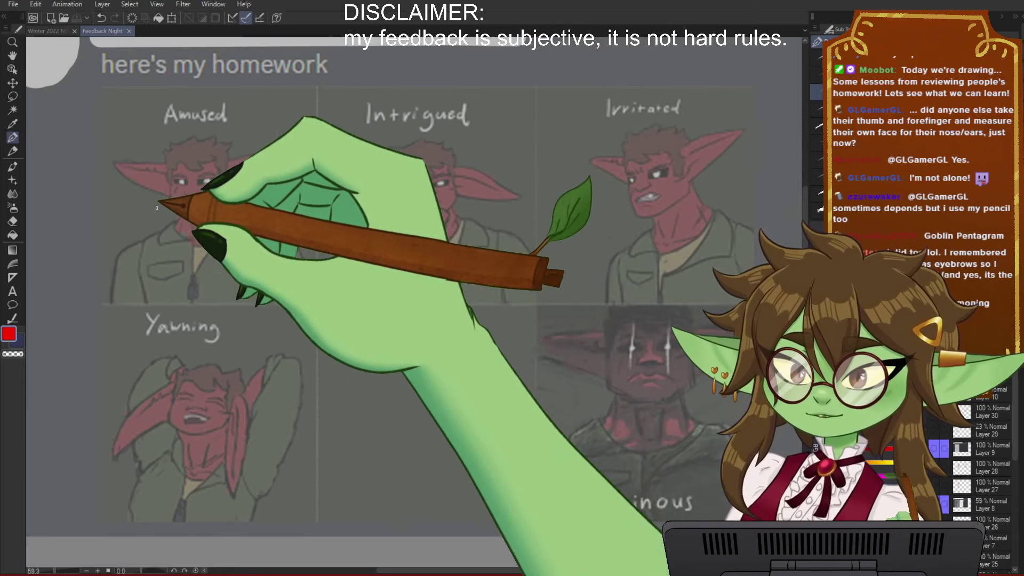
{"action": "scroll", "coordinate": [159, 210], "scroll_direction": "down", "scroll_amount": 1}
{"action": "scroll", "coordinate": [159, 210], "scroll_direction": "up", "scroll_amount": 2}
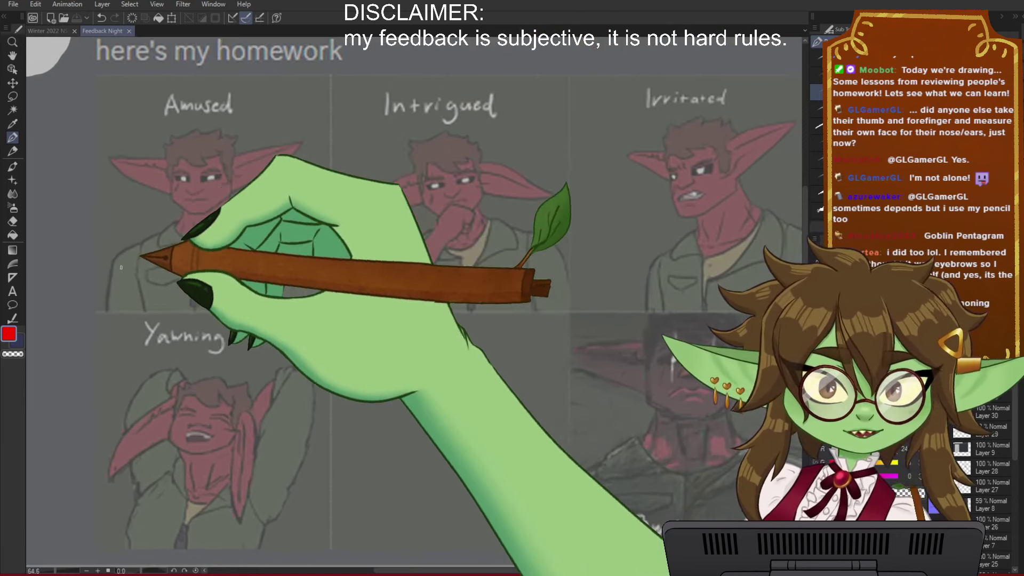
{"action": "scroll", "coordinate": [121, 267], "scroll_direction": "down", "scroll_amount": 1}
{"action": "scroll", "coordinate": [408, 325], "scroll_direction": "down", "scroll_amount": 1}
{"action": "scroll", "coordinate": [397, 240], "scroll_direction": "up", "scroll_amount": 4}
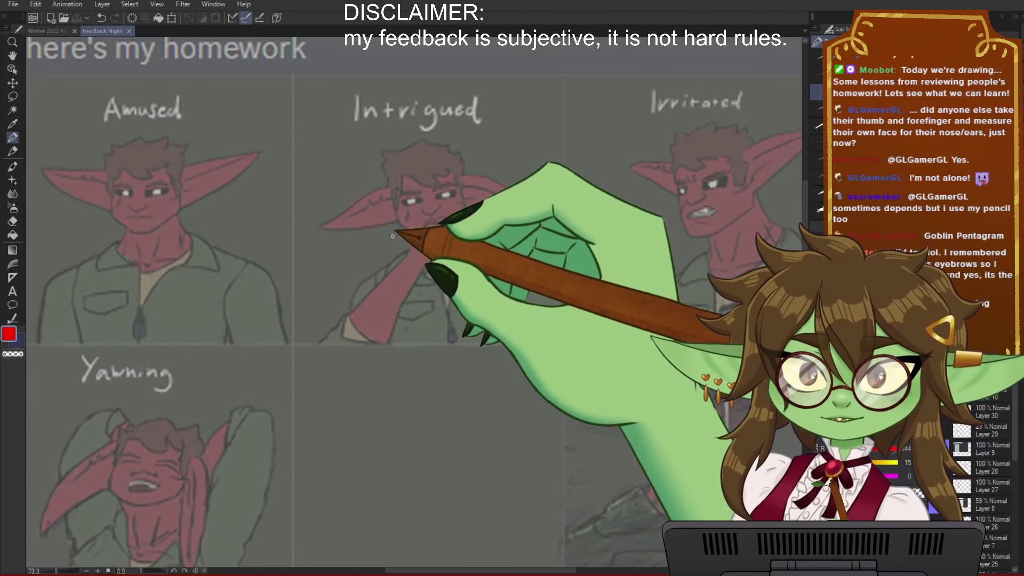
{"action": "scroll", "coordinate": [472, 285], "scroll_direction": "down", "scroll_amount": 2}
{"action": "scroll", "coordinate": [149, 238], "scroll_direction": "up", "scroll_amount": 5}
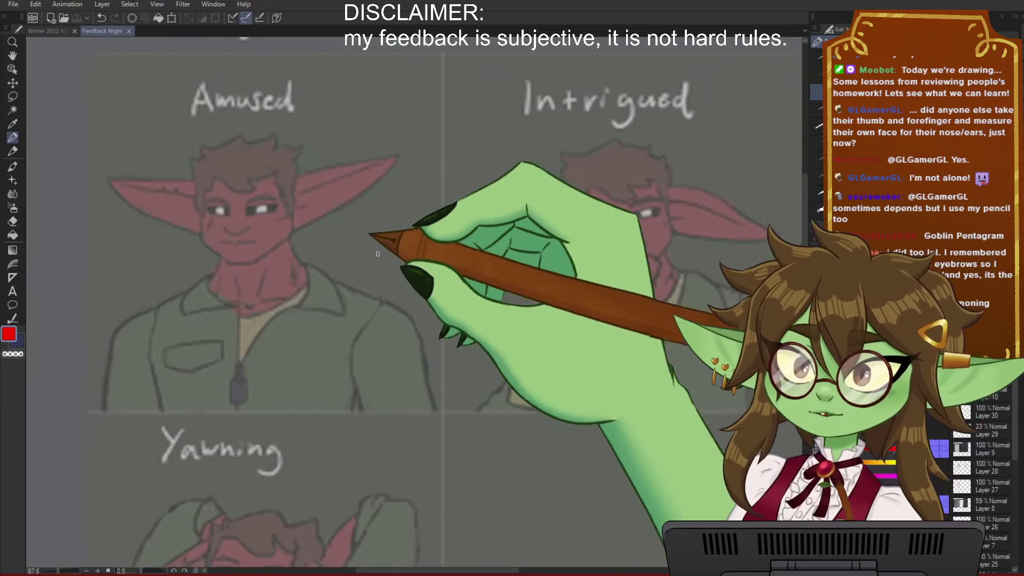
{"action": "mouse_move", "coordinate": [378, 254]}
{"action": "left_mouse_down"}
{"action": "mouse_move", "coordinate": [381, 272]}
{"action": "mouse_move", "coordinate": [294, 265]}
{"action": "mouse_move", "coordinate": [393, 297]}
{"action": "mouse_move", "coordinate": [320, 247]}
{"action": "mouse_move", "coordinate": [338, 240]}
{"action": "mouse_move", "coordinate": [390, 259]}
{"action": "left_mouse_up"}
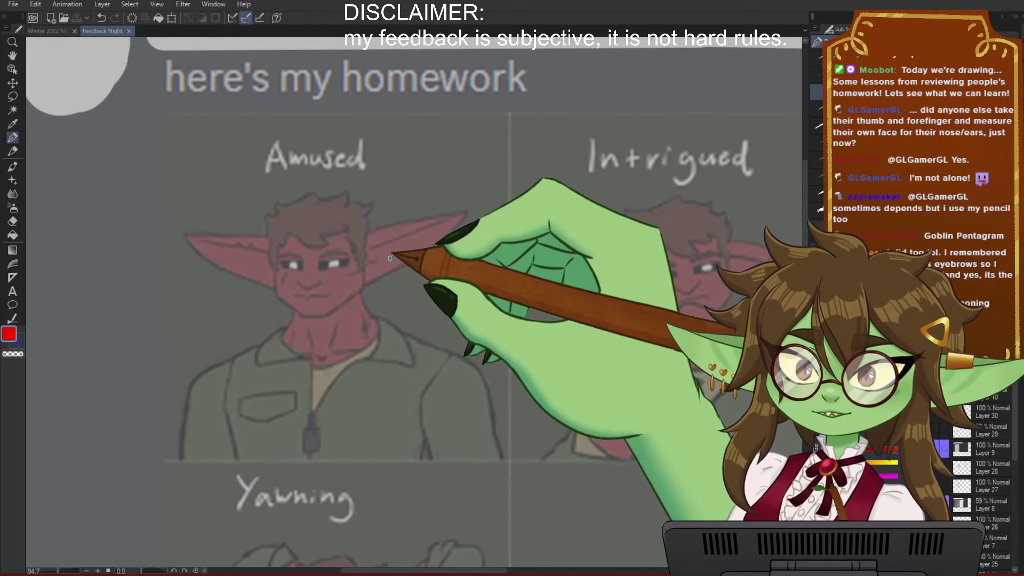
{"action": "left_click_drag", "start_coordinate": [466, 401], "coordinate": [459, 444]}
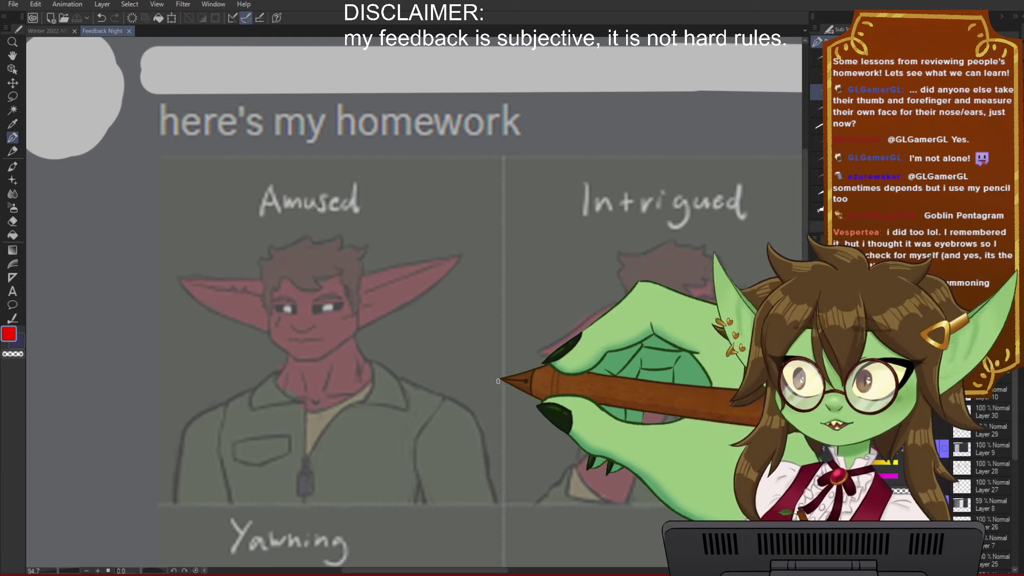
{"action": "left_click_drag", "start_coordinate": [484, 370], "coordinate": [508, 378]}
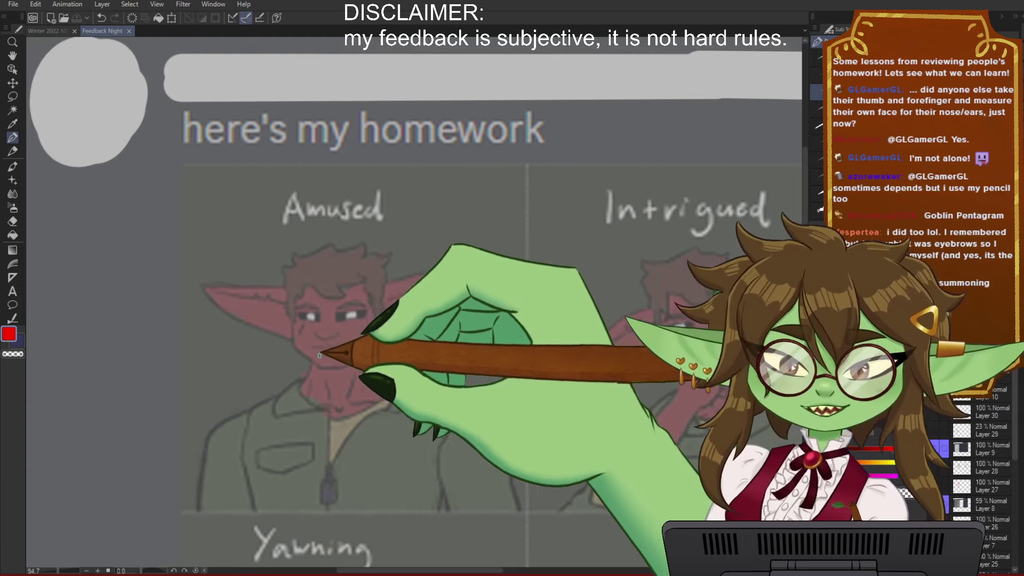
Step: Draw a curved smirk, narrowed smiling eyes and raised eyebrows in red on the Amused portrait's face
{"action": "left_click_drag", "start_coordinate": [307, 346], "coordinate": [353, 336]}
{"action": "key", "text": "ctrl+z"}
{"action": "key", "text": "ctrl+z"}
{"action": "key", "text": "ctrl+z"}
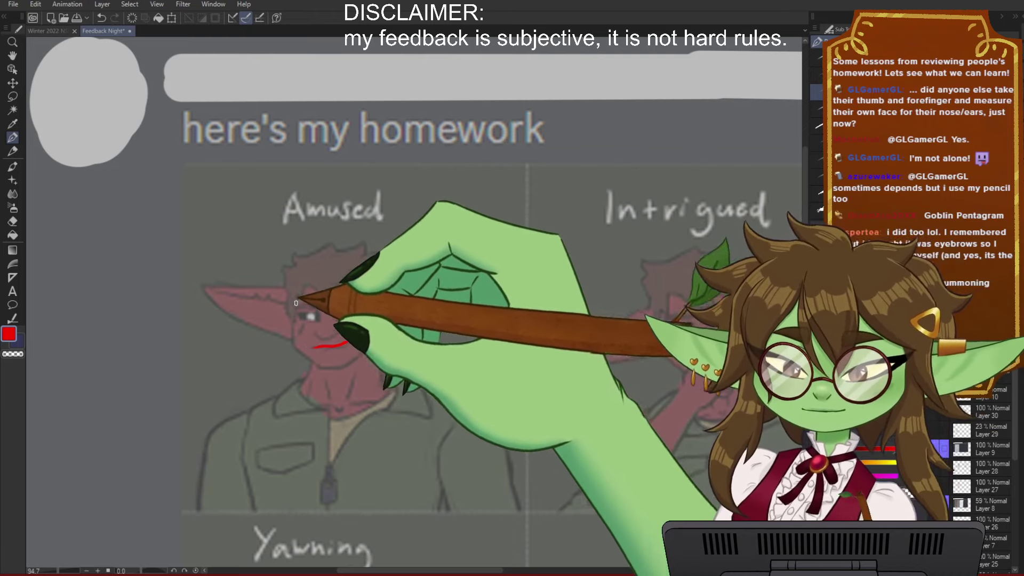
{"action": "mouse_move", "coordinate": [296, 302]}
{"action": "left_mouse_down"}
{"action": "mouse_move", "coordinate": [361, 289]}
{"action": "mouse_move", "coordinate": [319, 322]}
{"action": "mouse_move", "coordinate": [362, 305]}
{"action": "mouse_move", "coordinate": [359, 318]}
{"action": "mouse_move", "coordinate": [315, 320]}
{"action": "left_mouse_up"}
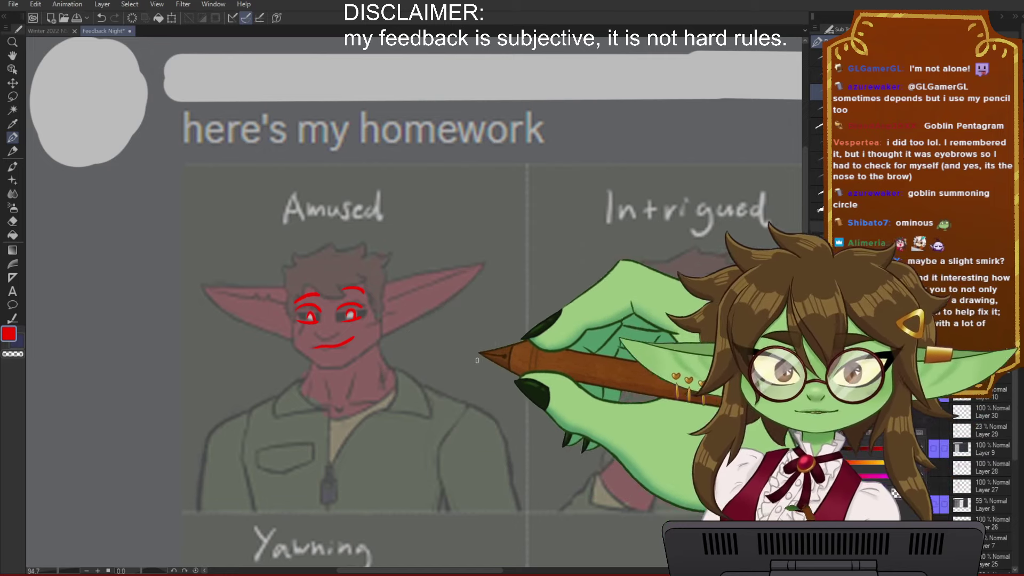
Step: Draw larger, raised ears in red over both ears of the Amused portrait
{"action": "left_click_drag", "start_coordinate": [543, 368], "coordinate": [509, 391]}
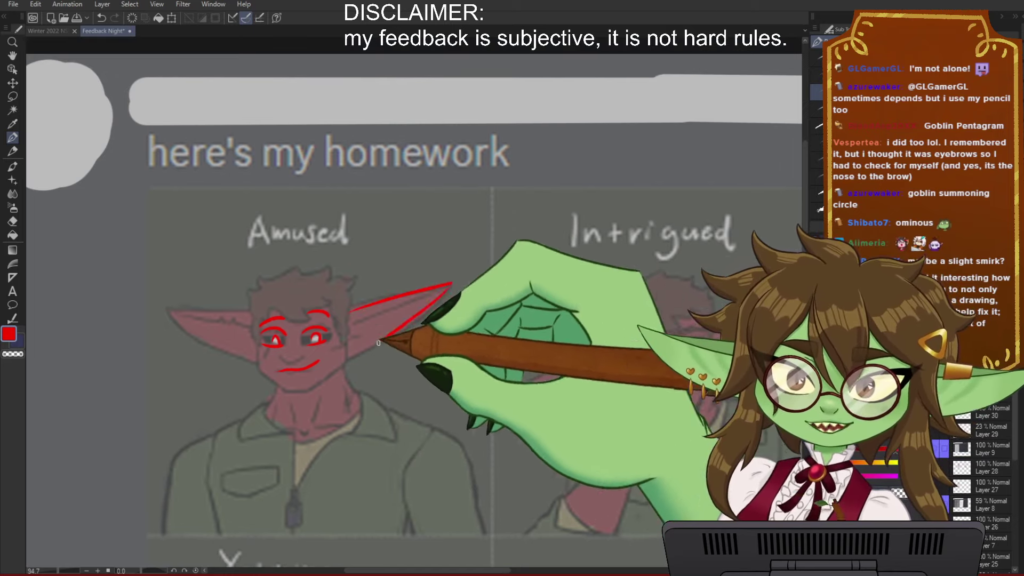
{"action": "mouse_move", "coordinate": [248, 311]}
{"action": "left_mouse_down"}
{"action": "mouse_move", "coordinate": [183, 287]}
{"action": "mouse_move", "coordinate": [251, 356]}
{"action": "left_mouse_up"}
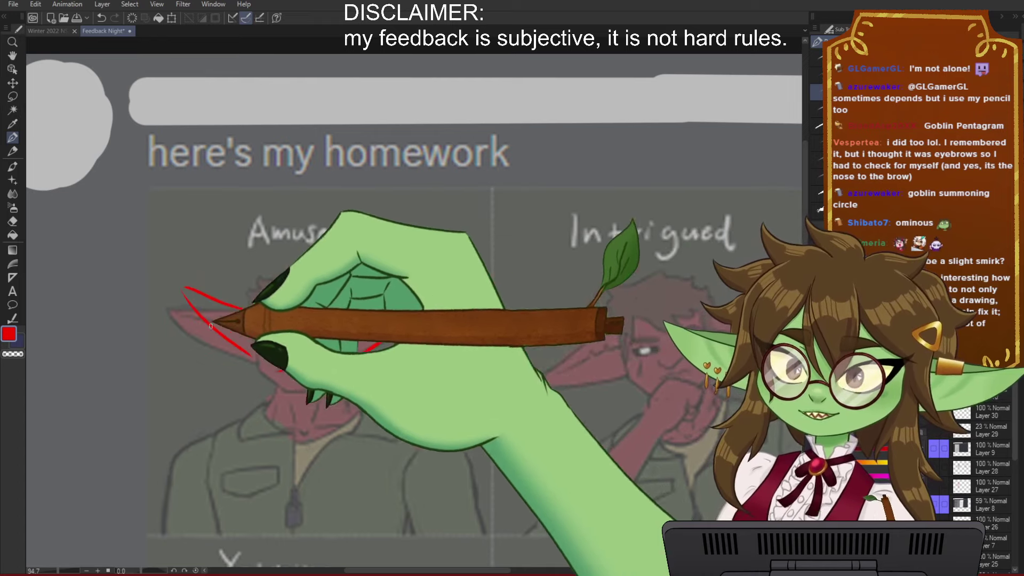
{"action": "mouse_move", "coordinate": [493, 374]}
{"action": "left_mouse_down"}
{"action": "mouse_move", "coordinate": [431, 392]}
{"action": "mouse_move", "coordinate": [491, 377]}
{"action": "left_mouse_up"}
{"action": "left_click_drag", "start_coordinate": [521, 453], "coordinate": [472, 425]}
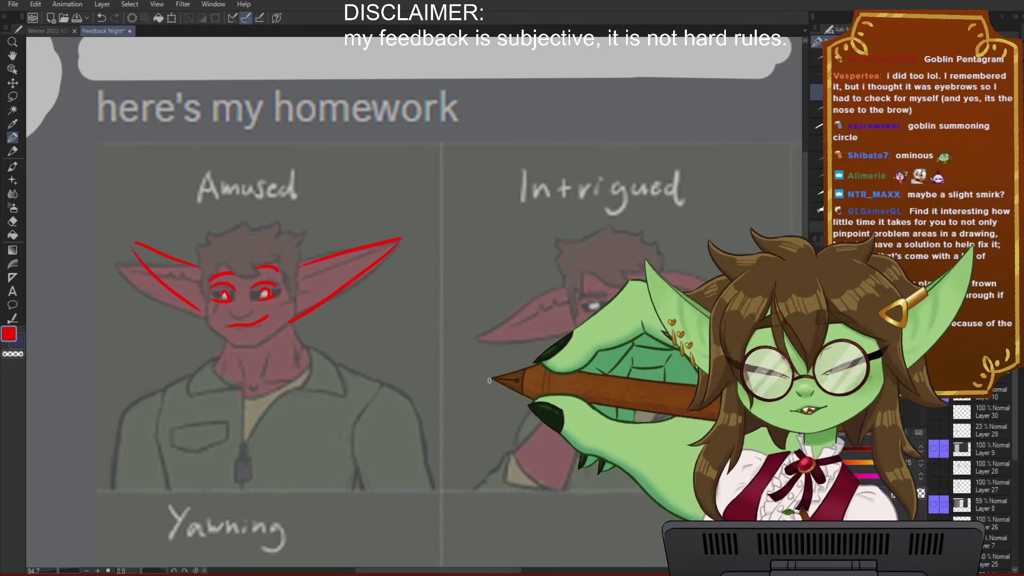
{"action": "left_click_drag", "start_coordinate": [497, 422], "coordinate": [557, 484]}
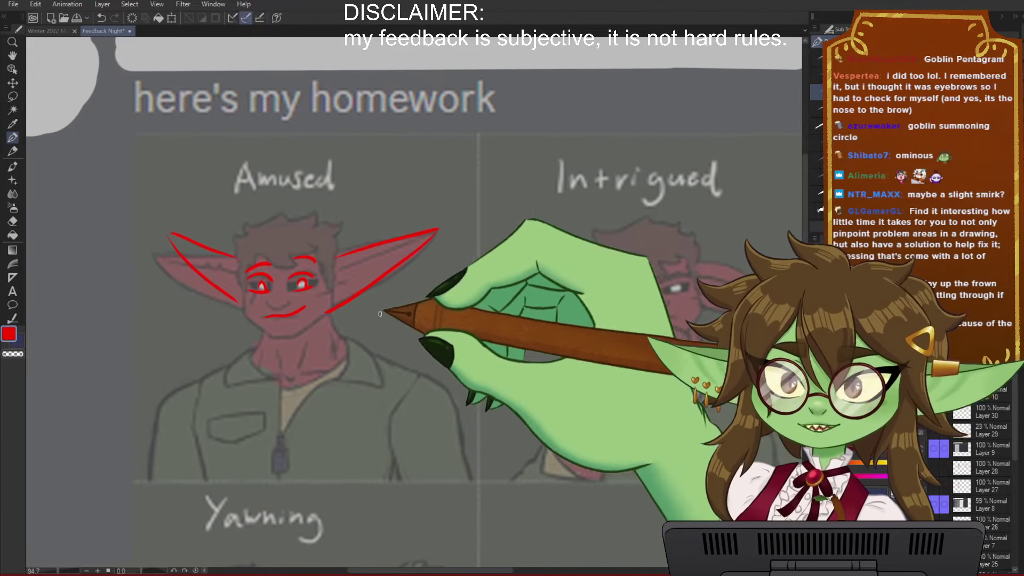
{"action": "left_click_drag", "start_coordinate": [365, 320], "coordinate": [382, 325]}
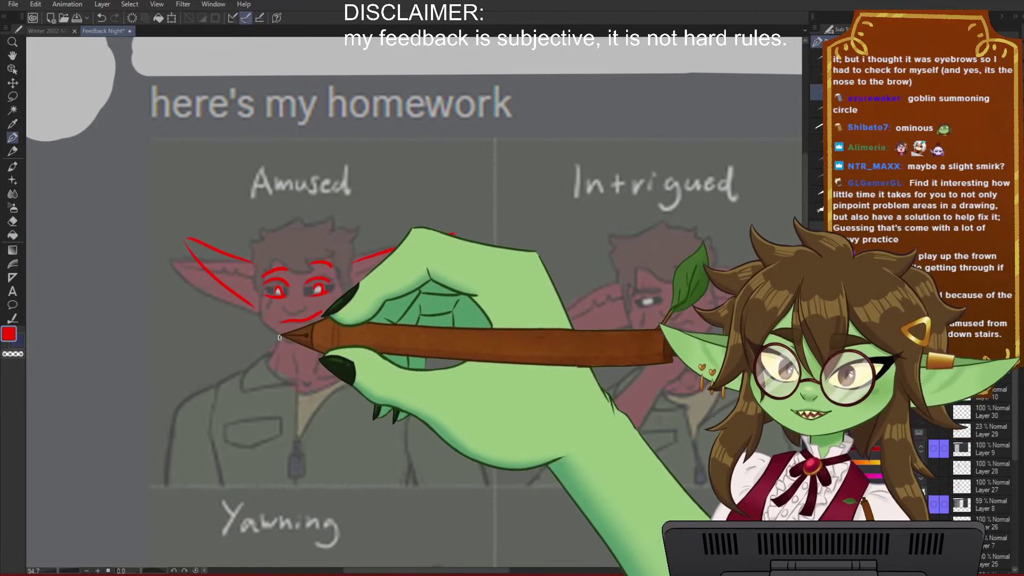
Step: Draw the neck sides, sloping shoulder muscles, neck tendons and collarbones in red on the Amused portrait
{"action": "left_click_drag", "start_coordinate": [280, 338], "coordinate": [269, 363]}
{"action": "left_click_drag", "start_coordinate": [347, 321], "coordinate": [360, 347]}
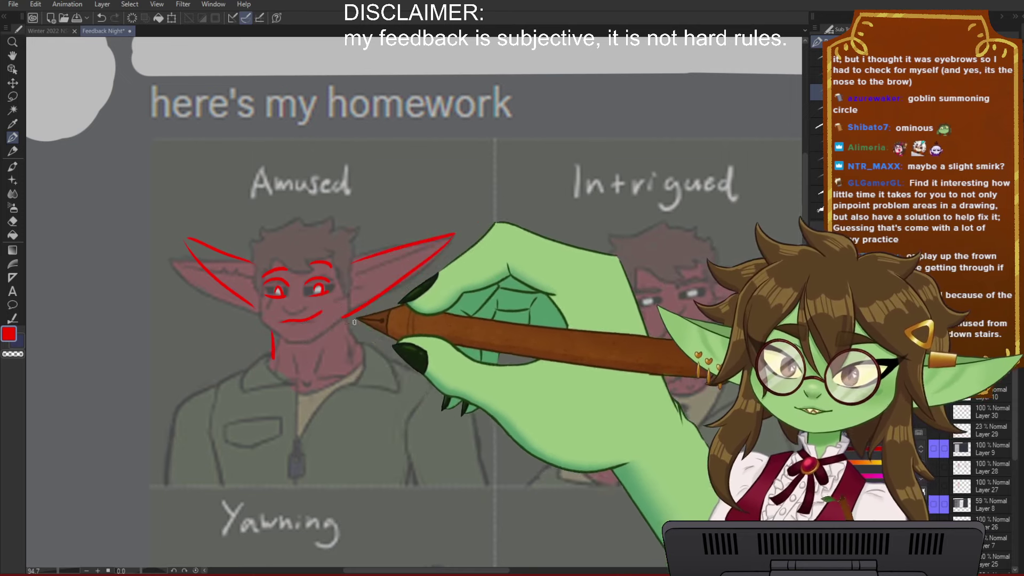
{"action": "left_click_drag", "start_coordinate": [359, 315], "coordinate": [349, 343]}
{"action": "left_click_drag", "start_coordinate": [272, 356], "coordinate": [243, 383]}
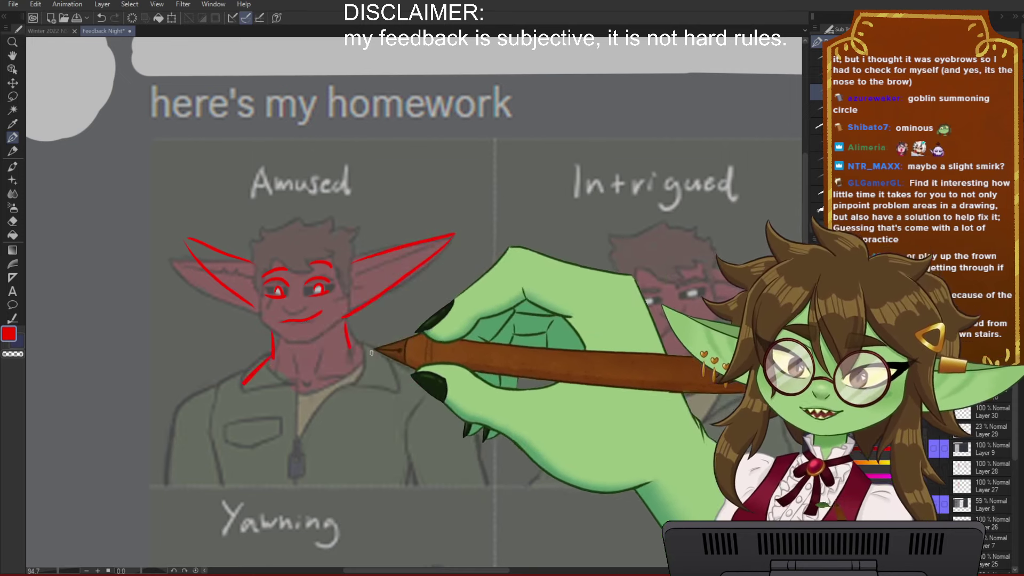
{"action": "left_click_drag", "start_coordinate": [284, 350], "coordinate": [294, 371]}
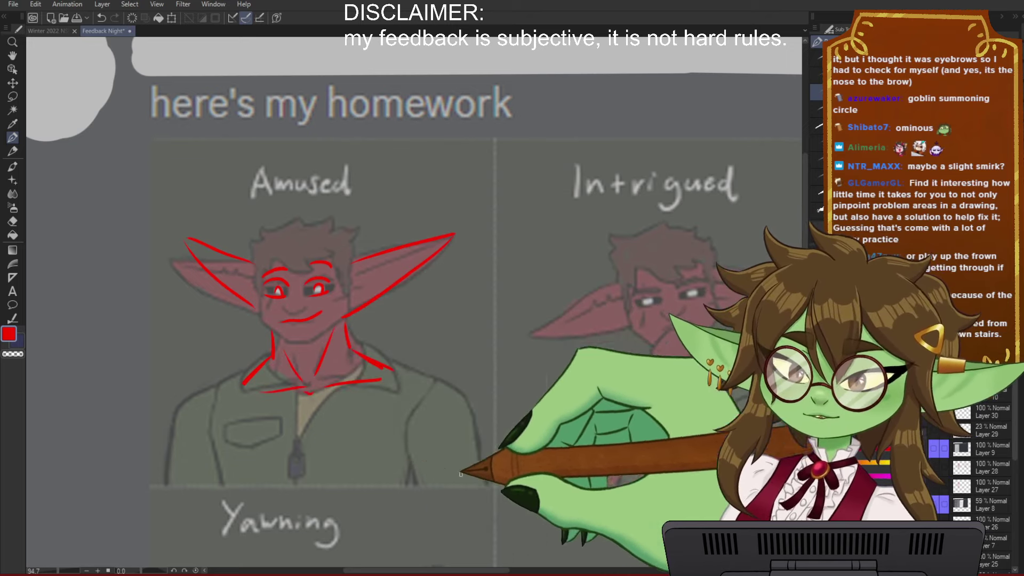
{"action": "mouse_move", "coordinate": [578, 406]}
{"action": "left_mouse_down"}
{"action": "mouse_move", "coordinate": [491, 411]}
{"action": "mouse_move", "coordinate": [488, 434]}
{"action": "mouse_move", "coordinate": [394, 461]}
{"action": "left_mouse_up"}
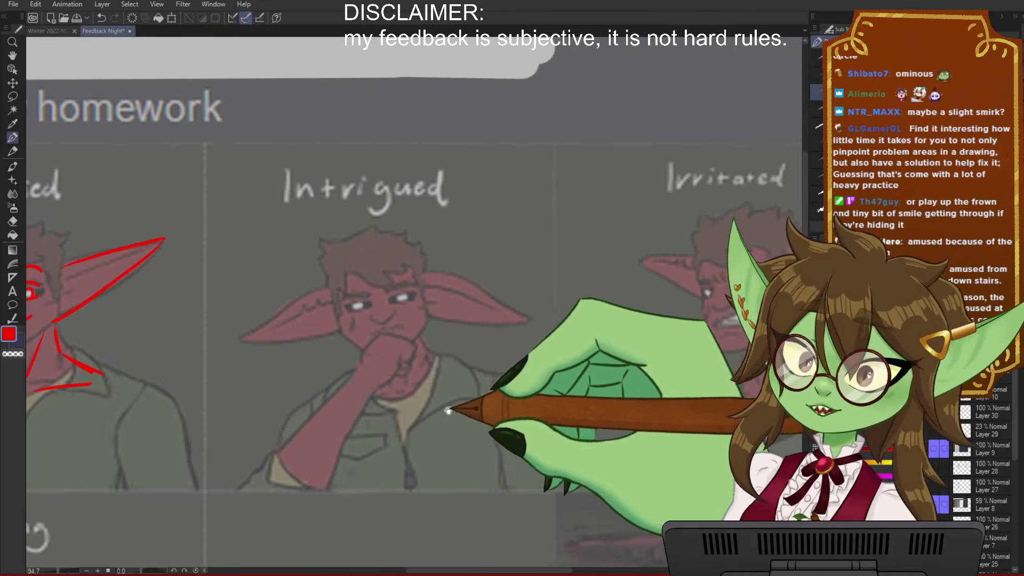
Step: Draw raised eyebrows, narrowed eyes and a curved smirk in red on the Intrigued portrait's face
{"action": "mouse_move", "coordinate": [448, 402]}
{"action": "left_mouse_down"}
{"action": "mouse_move", "coordinate": [447, 418]}
{"action": "mouse_move", "coordinate": [464, 389]}
{"action": "mouse_move", "coordinate": [491, 380]}
{"action": "left_mouse_up"}
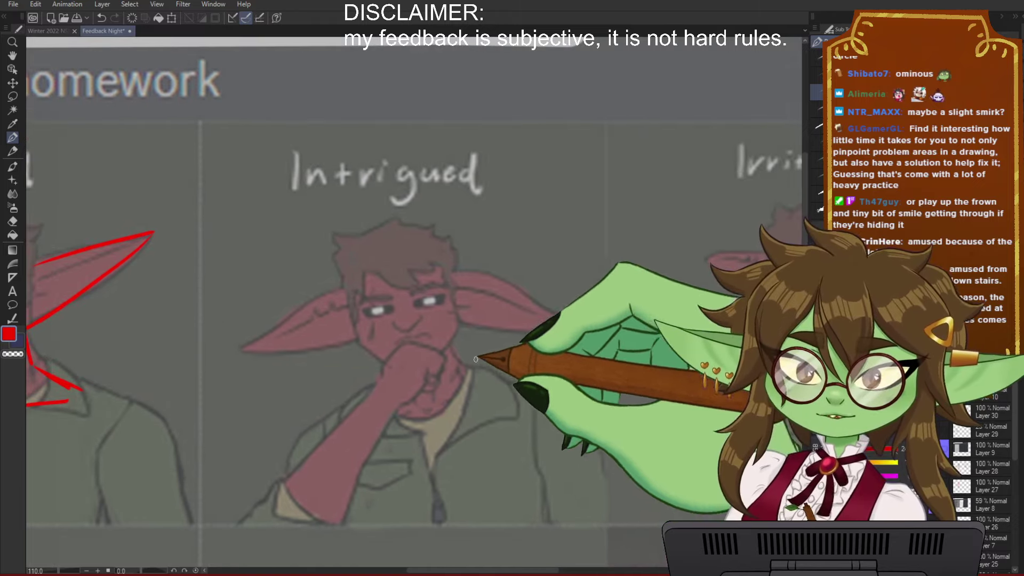
{"action": "left_click_drag", "start_coordinate": [410, 274], "coordinate": [436, 268]}
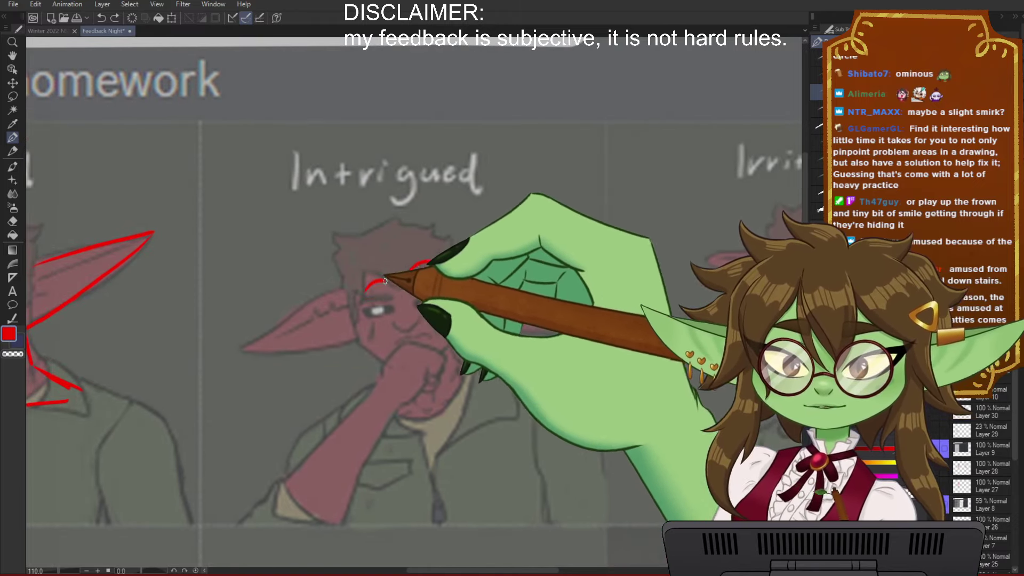
{"action": "left_click_drag", "start_coordinate": [364, 298], "coordinate": [397, 286]}
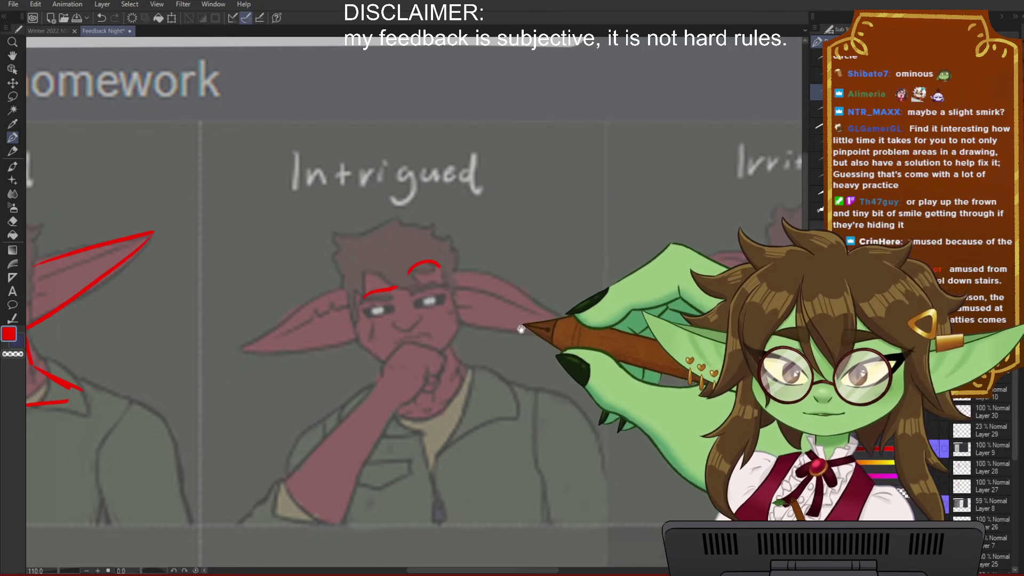
{"action": "left_click_drag", "start_coordinate": [521, 329], "coordinate": [497, 318]}
{"action": "mouse_move", "coordinate": [419, 284]}
{"action": "left_mouse_down"}
{"action": "mouse_move", "coordinate": [394, 291]}
{"action": "mouse_move", "coordinate": [398, 281]}
{"action": "mouse_move", "coordinate": [415, 286]}
{"action": "mouse_move", "coordinate": [396, 295]}
{"action": "mouse_move", "coordinate": [410, 298]}
{"action": "mouse_move", "coordinate": [341, 302]}
{"action": "mouse_move", "coordinate": [362, 294]}
{"action": "mouse_move", "coordinate": [347, 307]}
{"action": "mouse_move", "coordinate": [408, 315]}
{"action": "mouse_move", "coordinate": [356, 325]}
{"action": "left_mouse_up"}
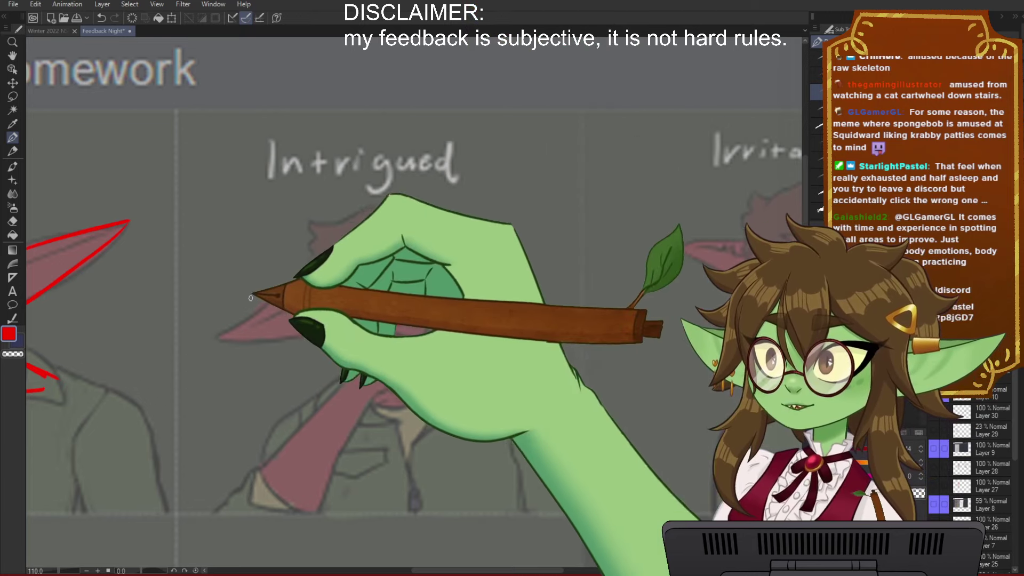
{"action": "scroll", "coordinate": [235, 297], "scroll_direction": "down", "scroll_amount": 1}
Step: Draw low, flat angry eyebrows, half-closed eyes and a snarling mouth in red on the Irritated portrait's face
{"action": "left_click_drag", "start_coordinate": [420, 358], "coordinate": [209, 368]}
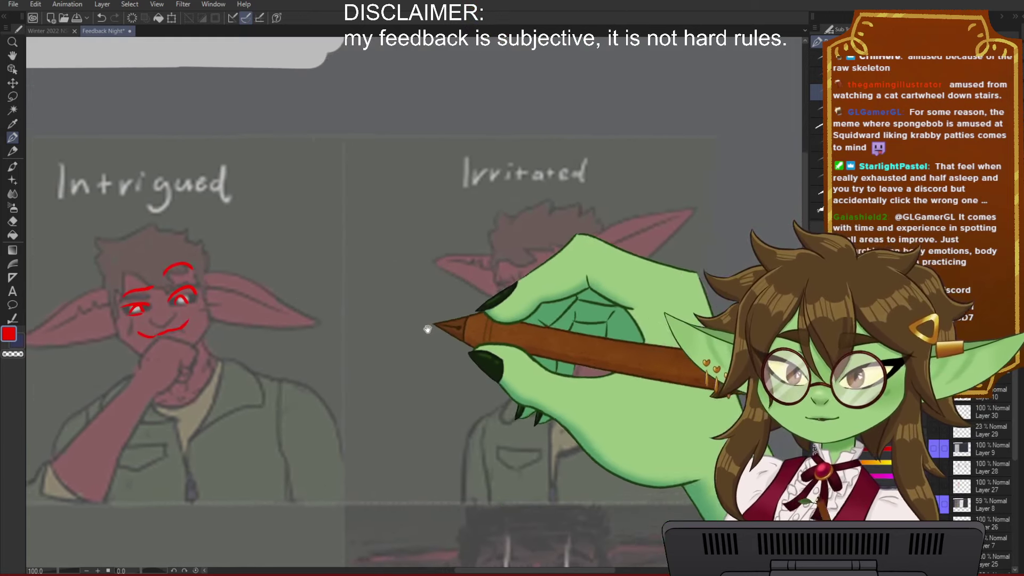
{"action": "left_click_drag", "start_coordinate": [426, 328], "coordinate": [259, 331]}
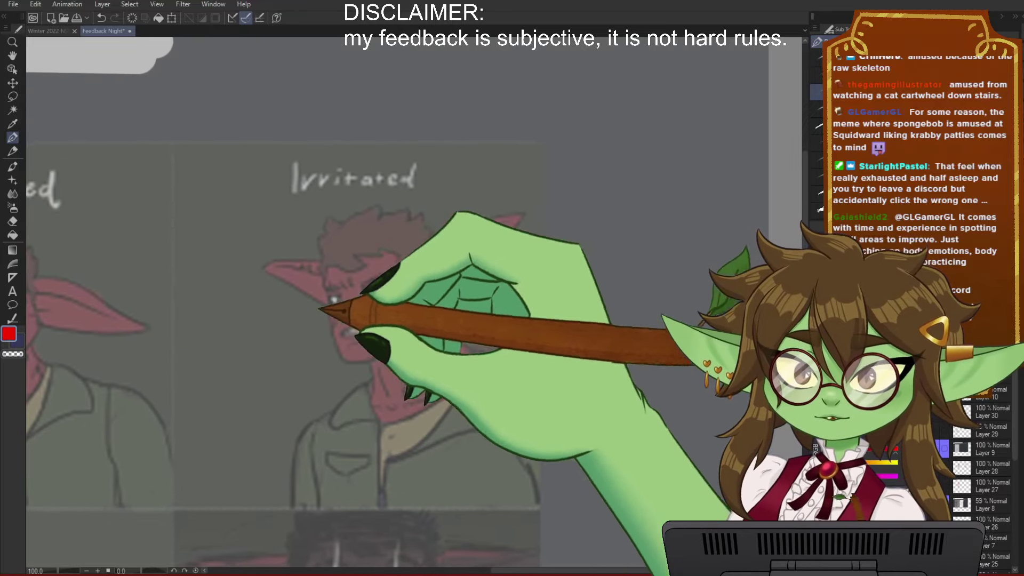
{"action": "scroll", "coordinate": [460, 278], "scroll_direction": "up", "scroll_amount": 2}
{"action": "scroll", "coordinate": [421, 320], "scroll_direction": "down", "scroll_amount": 1}
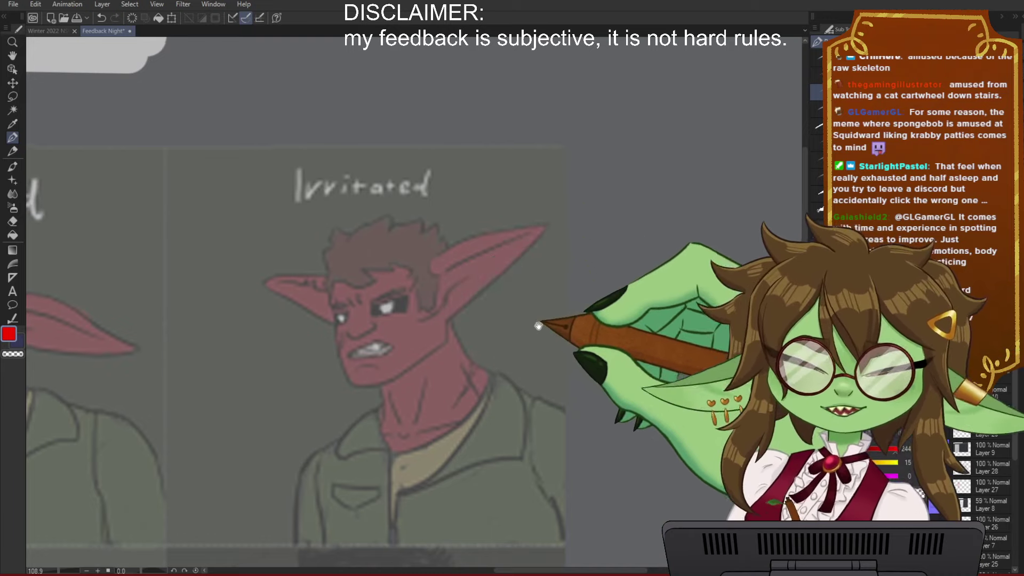
{"action": "left_click_drag", "start_coordinate": [537, 323], "coordinate": [538, 337]}
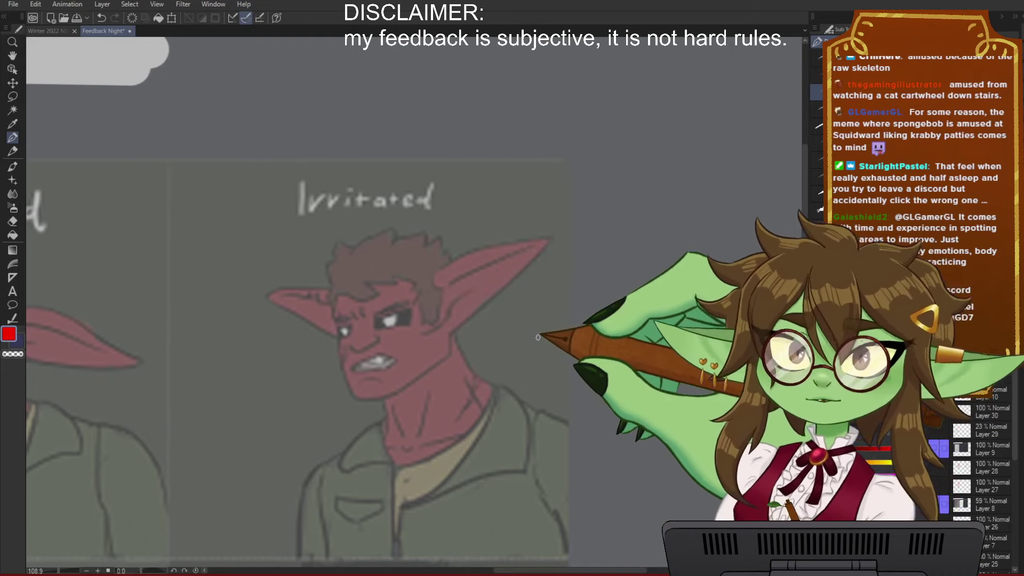
{"action": "left_click_drag", "start_coordinate": [567, 354], "coordinate": [585, 388]}
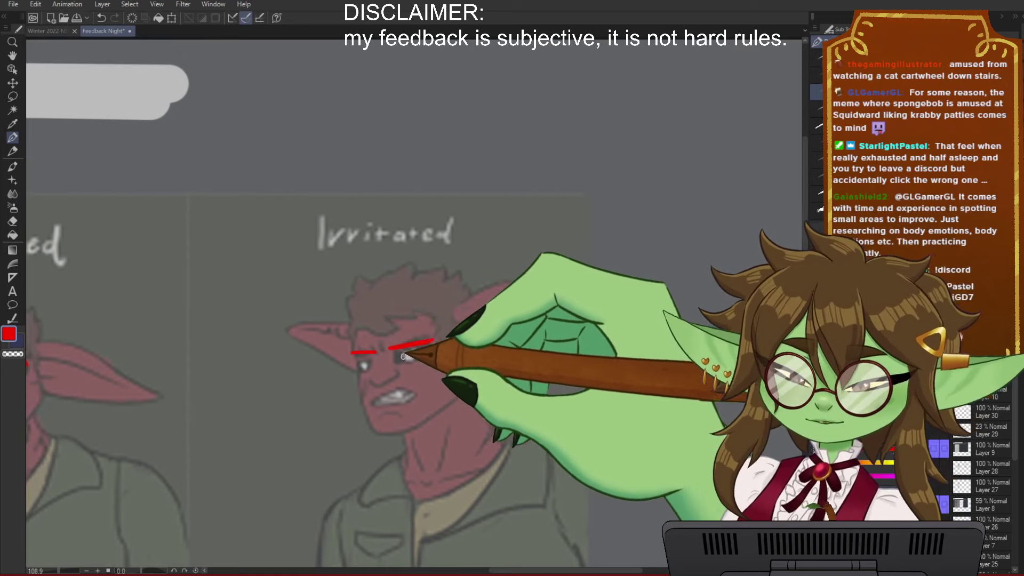
{"action": "mouse_move", "coordinate": [350, 355]}
{"action": "left_mouse_down"}
{"action": "mouse_move", "coordinate": [415, 342]}
{"action": "mouse_move", "coordinate": [354, 358]}
{"action": "mouse_move", "coordinate": [385, 360]}
{"action": "left_mouse_up"}
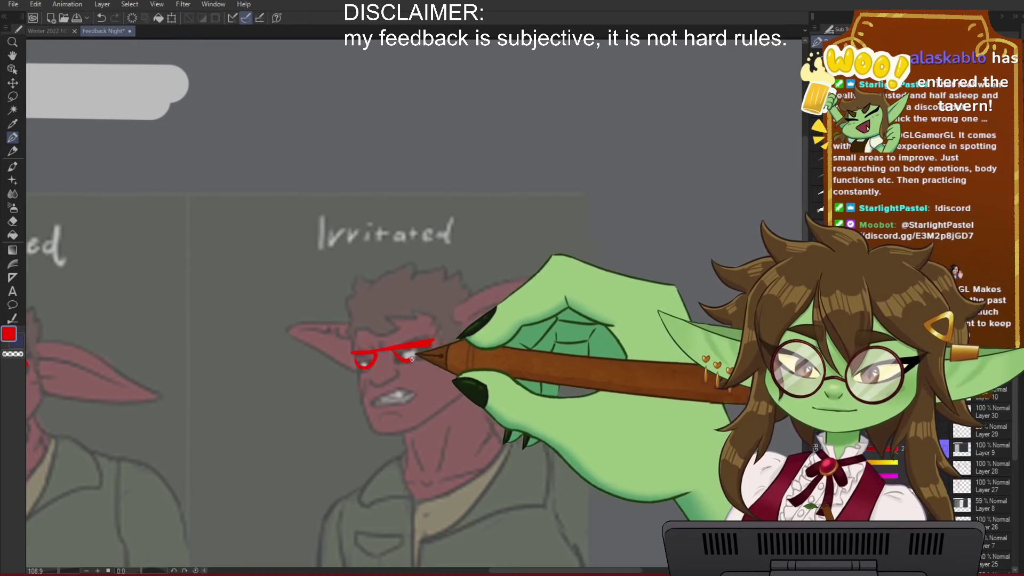
{"action": "left_click_drag", "start_coordinate": [373, 404], "coordinate": [402, 403]}
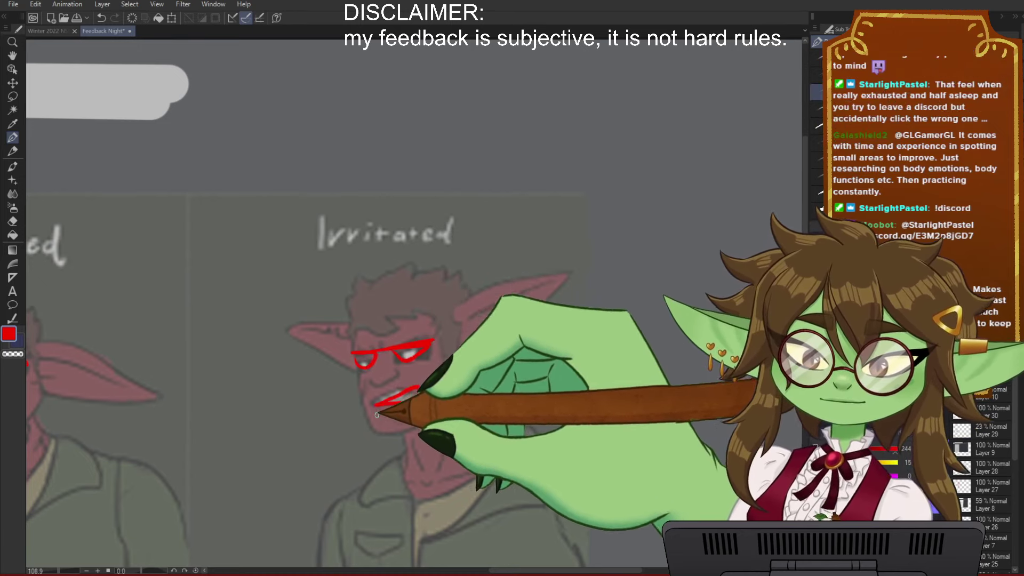
Step: Draw both ears pointing outward and downward in red on the Irritated portrait
{"action": "left_click_drag", "start_coordinate": [552, 407], "coordinate": [505, 398]}
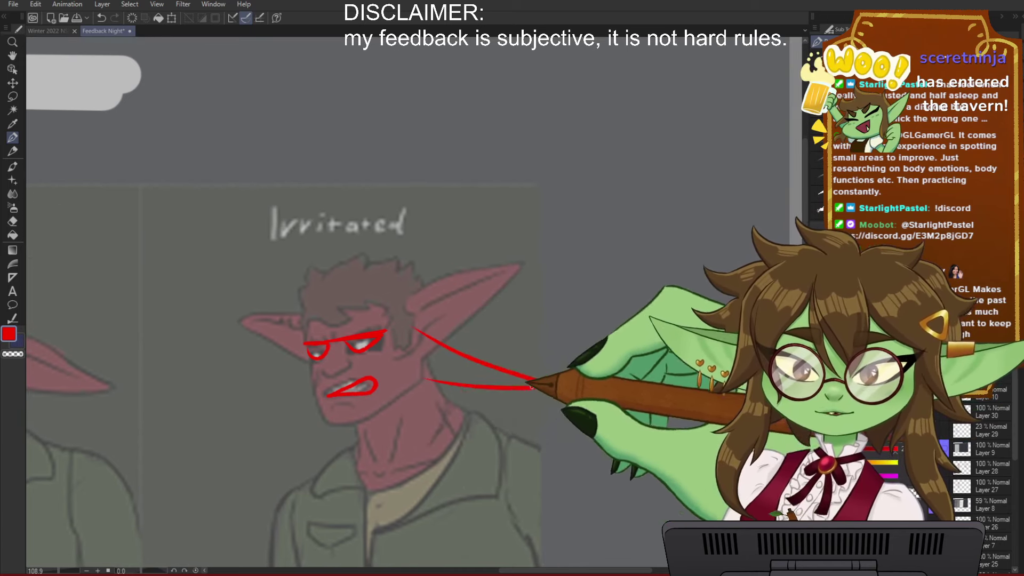
{"action": "left_click_drag", "start_coordinate": [304, 346], "coordinate": [240, 418]}
{"action": "left_click_drag", "start_coordinate": [240, 419], "coordinate": [329, 389]}
{"action": "key", "text": "ctrl+z"}
{"action": "key", "text": "ctrl+z"}
{"action": "mouse_move", "coordinate": [294, 350]}
{"action": "left_mouse_down"}
{"action": "mouse_move", "coordinate": [286, 364]}
{"action": "mouse_move", "coordinate": [303, 396]}
{"action": "left_mouse_up"}
{"action": "left_click_drag", "start_coordinate": [416, 328], "coordinate": [515, 372]}
{"action": "left_click_drag", "start_coordinate": [425, 379], "coordinate": [486, 383]}
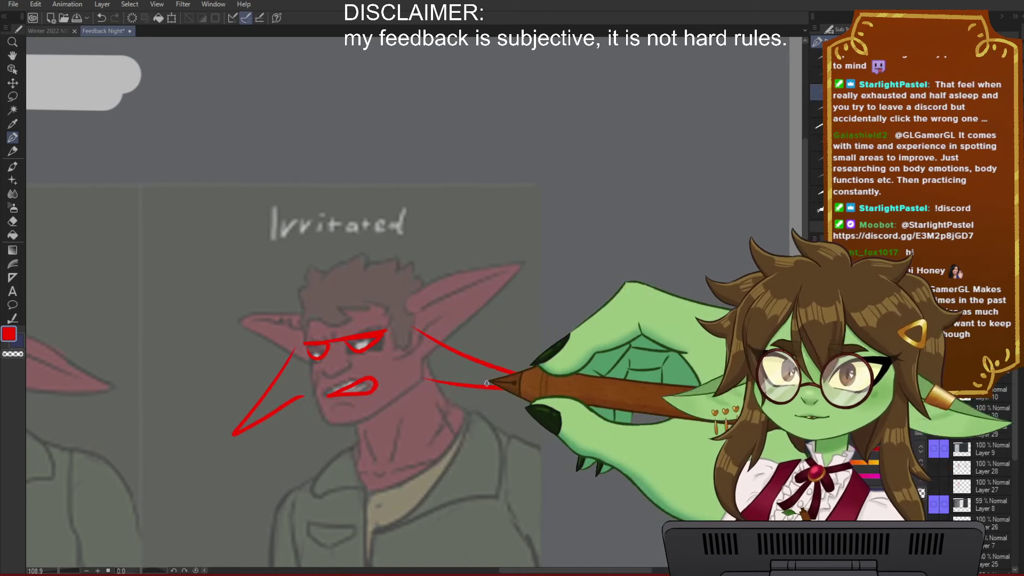
Step: Draw the neck sides, neck tendons, hunched rounded shoulders and collarbone line in red on the Irritated portrait
{"action": "left_click_drag", "start_coordinate": [418, 470], "coordinate": [467, 348]}
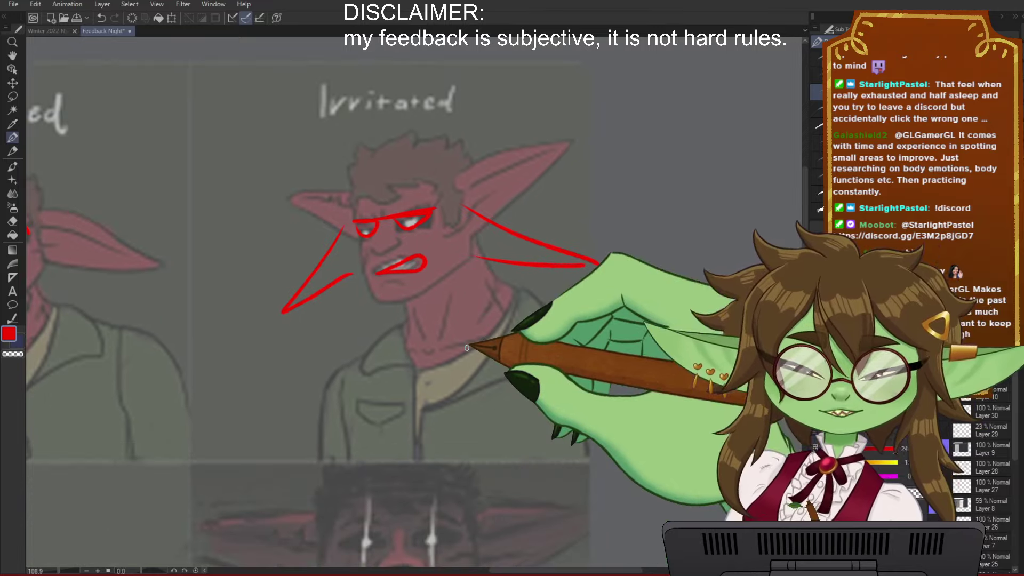
{"action": "scroll", "coordinate": [466, 348], "scroll_direction": "down", "scroll_amount": 1}
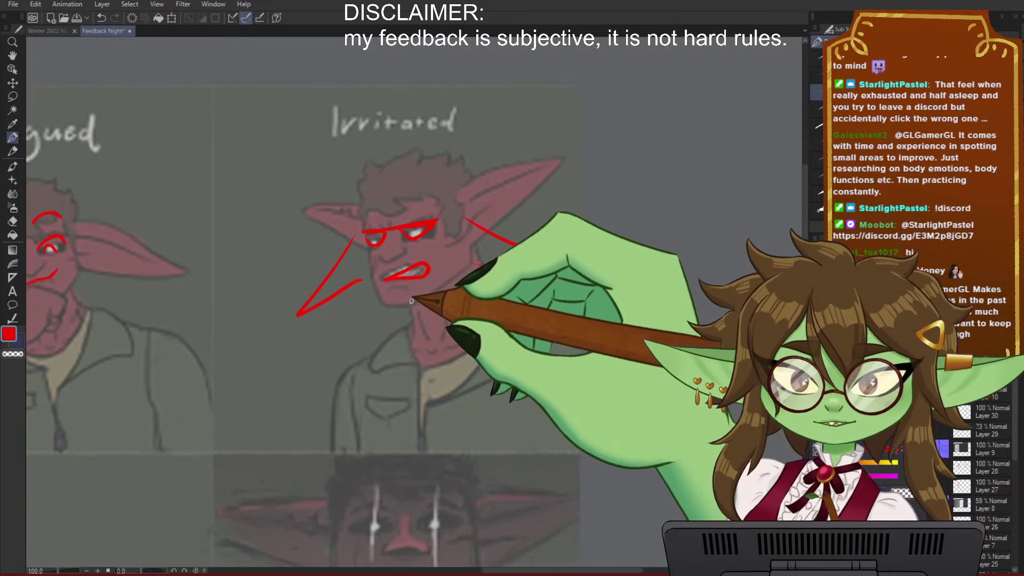
{"action": "left_click_drag", "start_coordinate": [412, 312], "coordinate": [412, 336]}
{"action": "left_click_drag", "start_coordinate": [515, 244], "coordinate": [560, 260]}
{"action": "left_click_drag", "start_coordinate": [474, 264], "coordinate": [538, 272]}
{"action": "left_click_drag", "start_coordinate": [482, 271], "coordinate": [487, 291]}
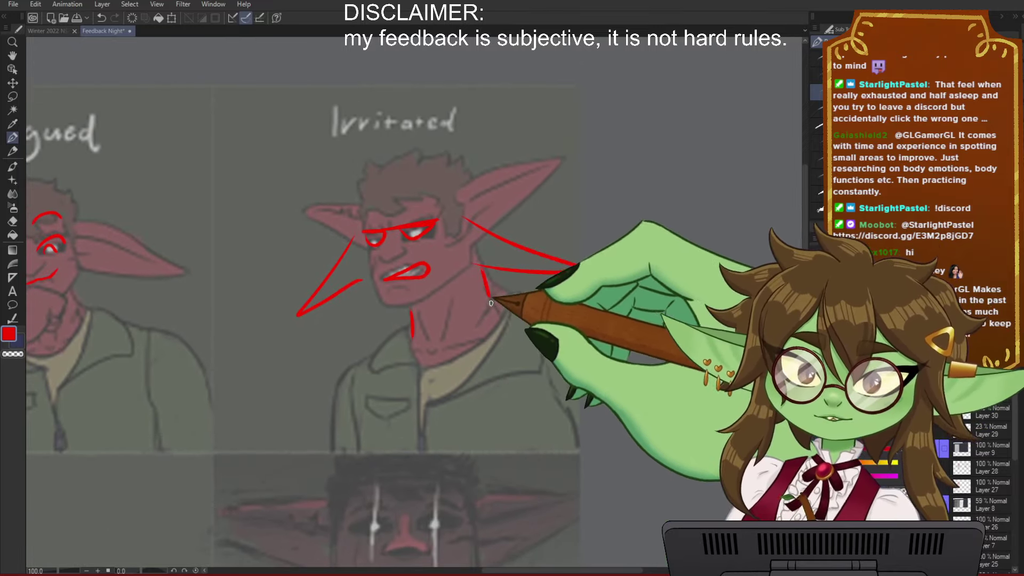
{"action": "left_click_drag", "start_coordinate": [405, 318], "coordinate": [327, 393]}
{"action": "left_click_drag", "start_coordinate": [365, 350], "coordinate": [336, 411]}
{"action": "left_click_drag", "start_coordinate": [356, 360], "coordinate": [340, 436]}
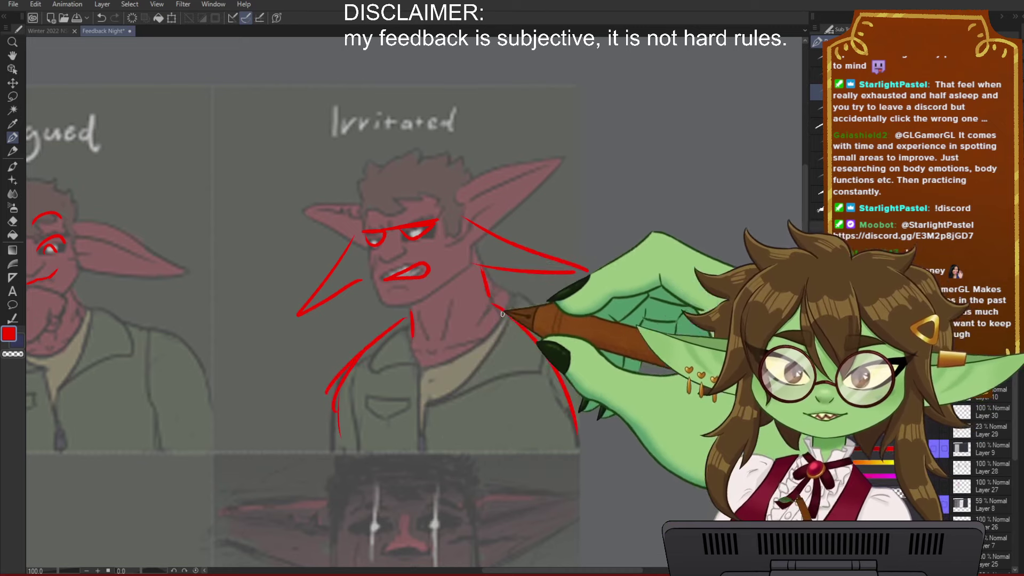
{"action": "left_click_drag", "start_coordinate": [375, 362], "coordinate": [400, 358]}
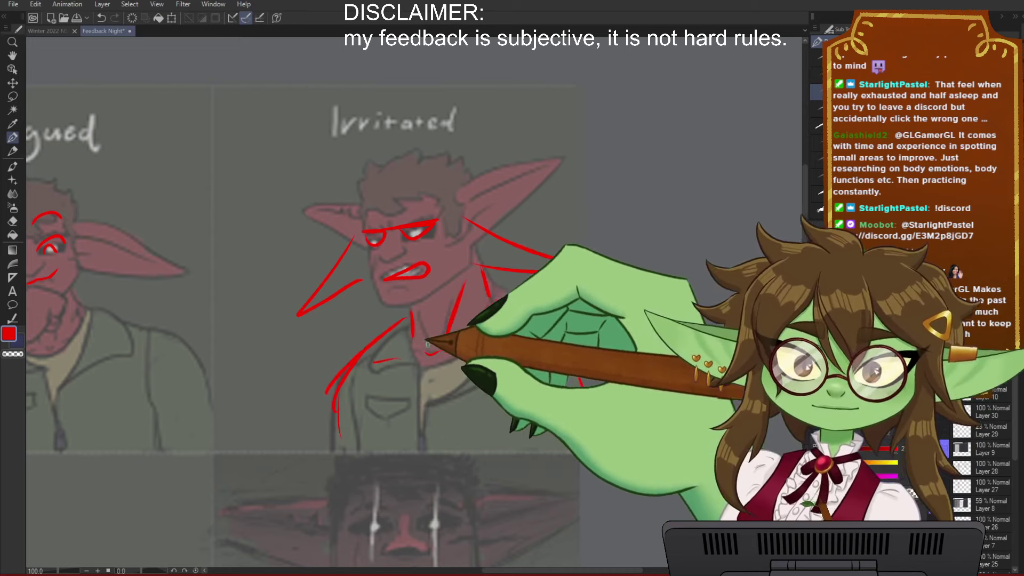
{"action": "scroll", "coordinate": [450, 320], "scroll_direction": "down", "scroll_amount": 4}
{"action": "left_click_drag", "start_coordinate": [409, 368], "coordinate": [462, 348]}
Step: Draw a wide-open mouth with a tongue and curved closed eyelids in red on the Yawning portrait
{"action": "scroll", "coordinate": [486, 265], "scroll_direction": "up", "scroll_amount": 1}
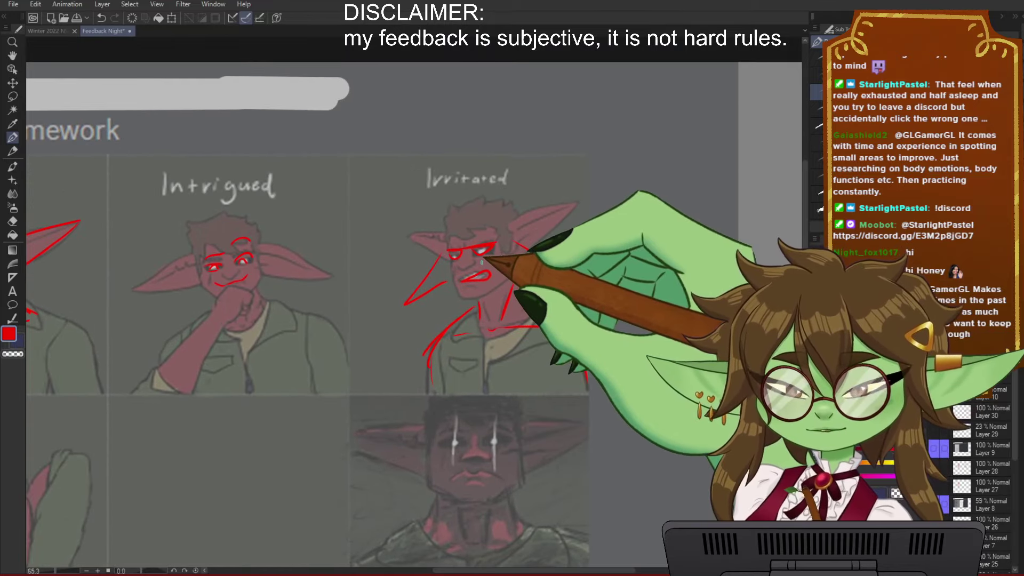
{"action": "scroll", "coordinate": [482, 264], "scroll_direction": "down", "scroll_amount": 2}
{"action": "scroll", "coordinate": [462, 369], "scroll_direction": "up", "scroll_amount": 3}
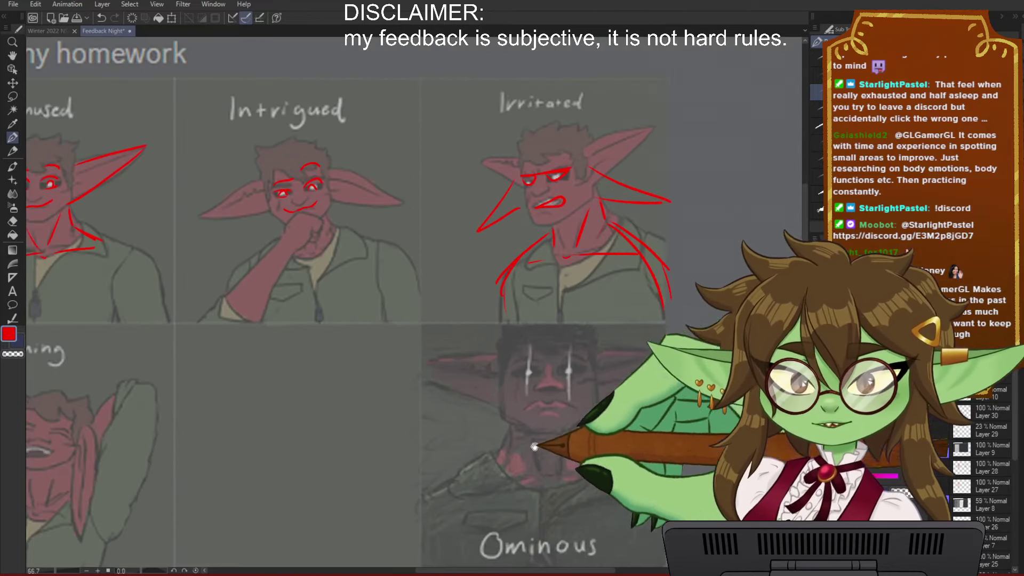
{"action": "scroll", "coordinate": [461, 370], "scroll_direction": "up", "scroll_amount": 2}
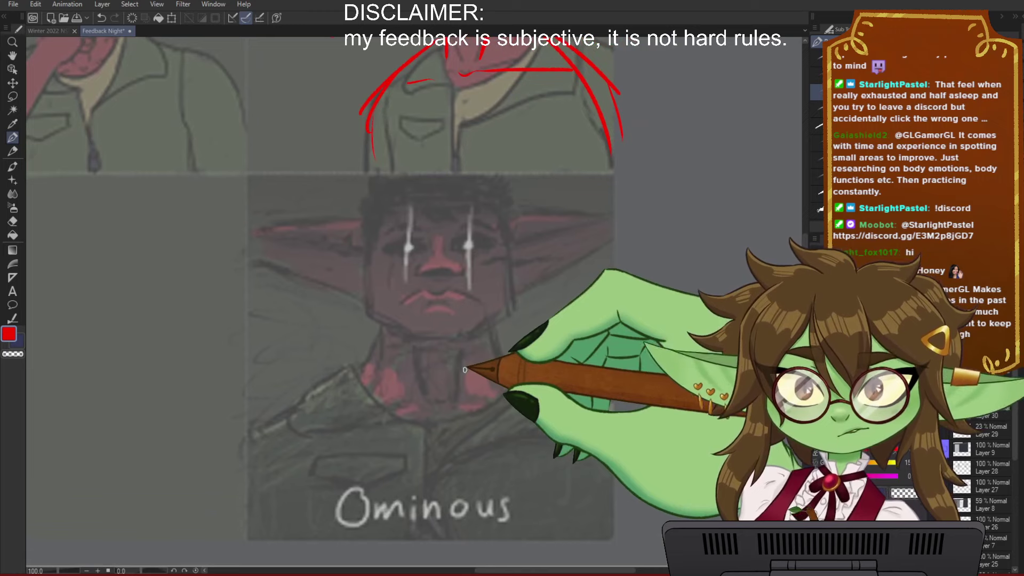
{"action": "scroll", "coordinate": [468, 358], "scroll_direction": "down", "scroll_amount": 4}
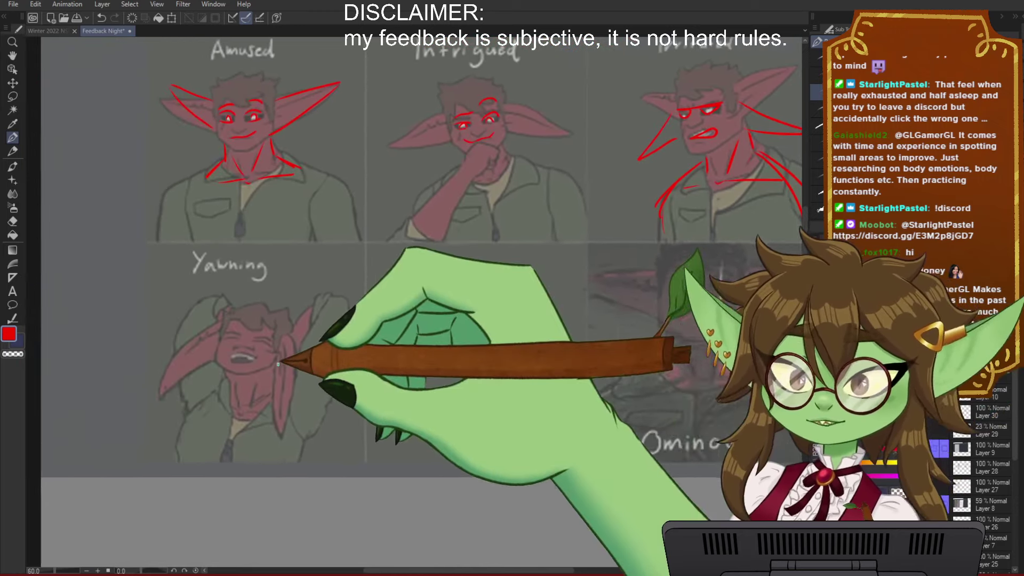
{"action": "scroll", "coordinate": [338, 354], "scroll_direction": "up", "scroll_amount": 2}
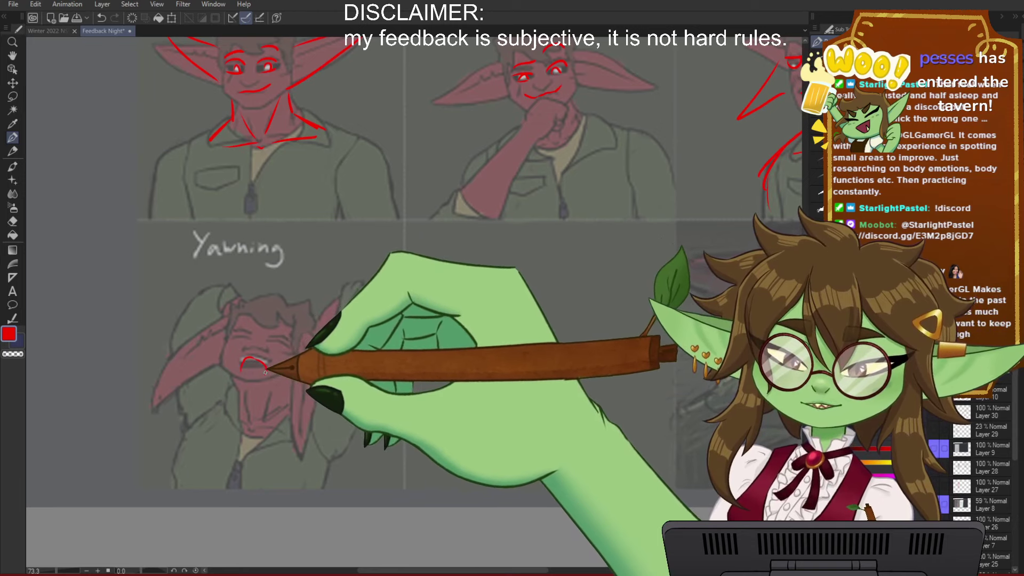
{"action": "mouse_move", "coordinate": [265, 371]}
{"action": "left_mouse_down"}
{"action": "mouse_move", "coordinate": [242, 370]}
{"action": "mouse_move", "coordinate": [269, 360]}
{"action": "mouse_move", "coordinate": [278, 340]}
{"action": "mouse_move", "coordinate": [286, 347]}
{"action": "mouse_move", "coordinate": [251, 338]}
{"action": "left_mouse_up"}
{"action": "scroll", "coordinate": [272, 360], "scroll_direction": "up", "scroll_amount": 3}
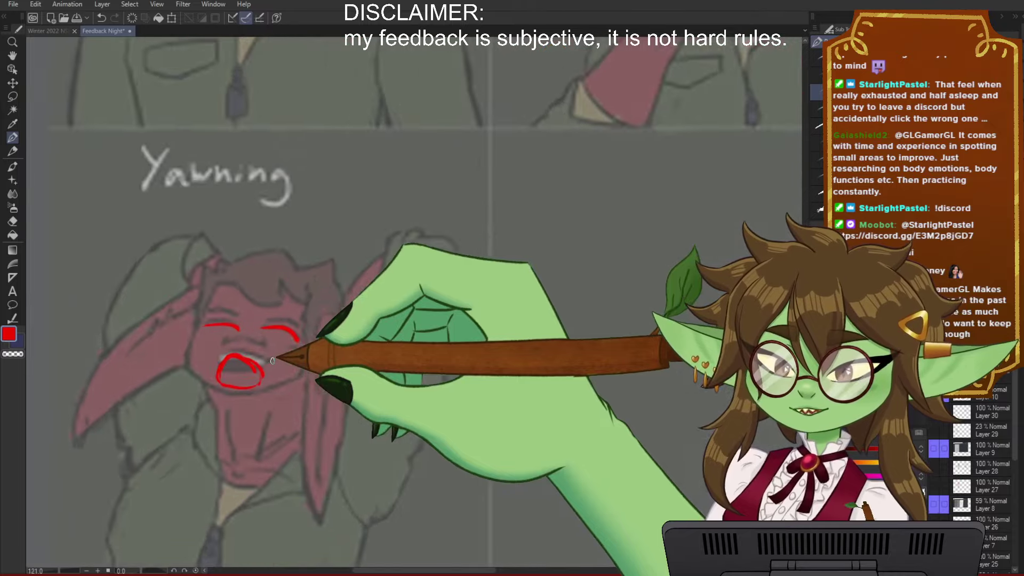
{"action": "left_click_drag", "start_coordinate": [322, 366], "coordinate": [386, 364]}
{"action": "left_click_drag", "start_coordinate": [282, 356], "coordinate": [309, 372]}
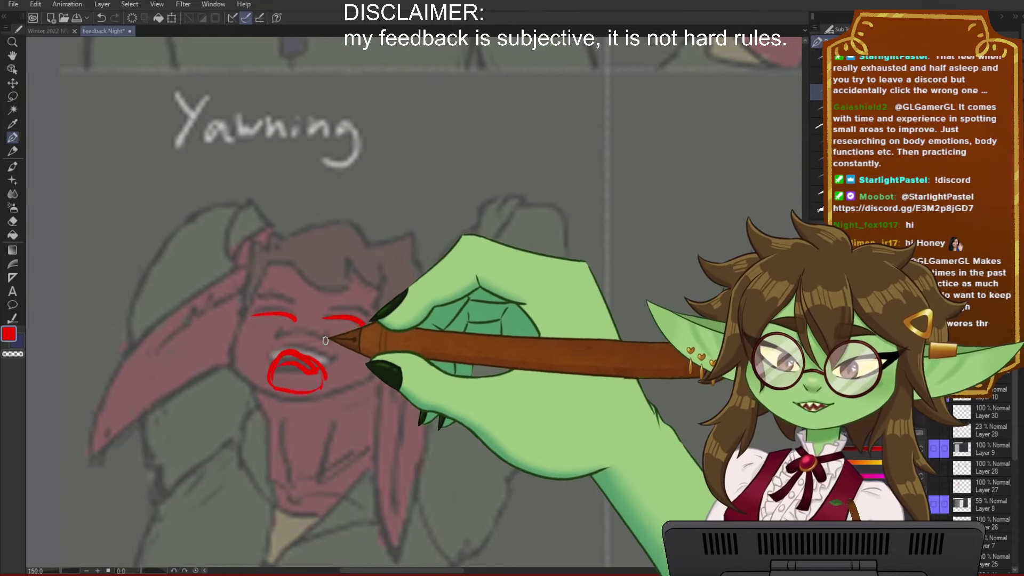
Step: Add lower eye creases, slanted eyebrows and a lowered jaw outline in red to the Yawning portrait's face
{"action": "left_click_drag", "start_coordinate": [281, 327], "coordinate": [292, 327]}
{"action": "left_click_drag", "start_coordinate": [262, 297], "coordinate": [304, 289]}
{"action": "left_click_drag", "start_coordinate": [341, 291], "coordinate": [376, 308]}
{"action": "mouse_move", "coordinate": [241, 373]}
{"action": "left_mouse_down"}
{"action": "mouse_move", "coordinate": [283, 410]}
{"action": "mouse_move", "coordinate": [307, 414]}
{"action": "left_mouse_up"}
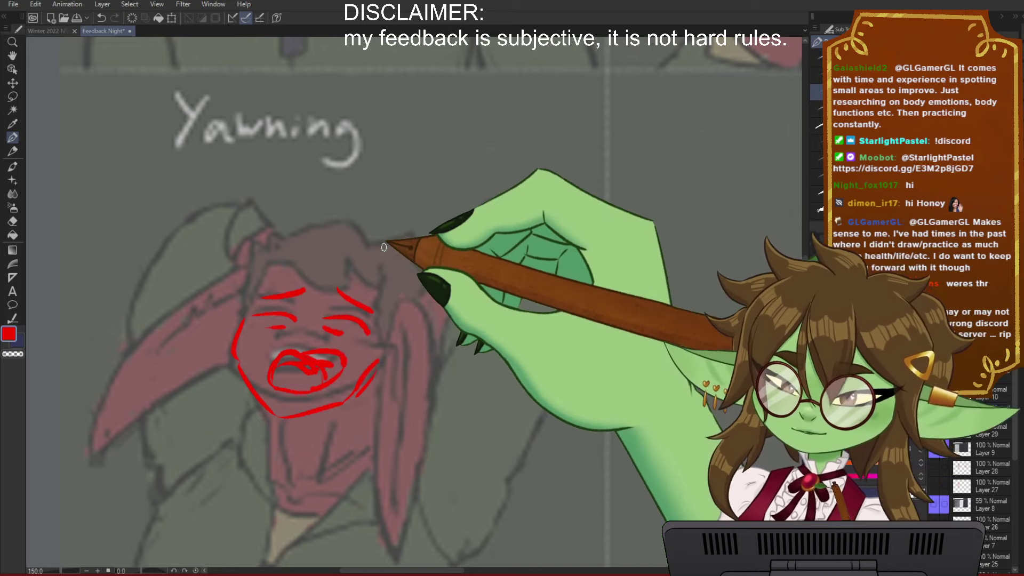
Step: Hide the annotated homework sheet and show the next submission with the bald head sketches
{"action": "scroll", "coordinate": [585, 302], "scroll_direction": "down", "scroll_amount": 3}
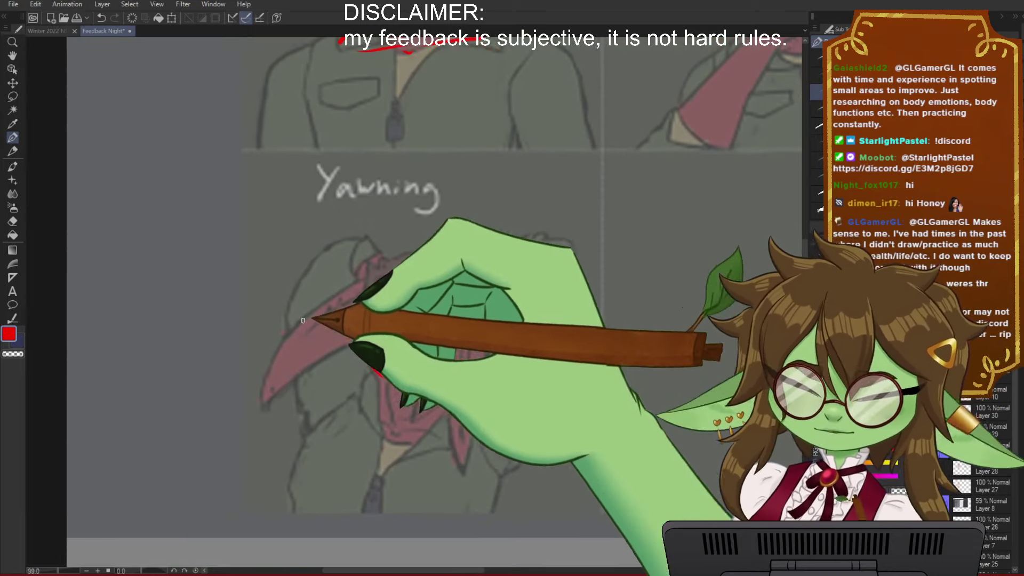
{"action": "scroll", "coordinate": [205, 300], "scroll_direction": "down", "scroll_amount": 2}
{"action": "left_click_drag", "start_coordinate": [520, 403], "coordinate": [450, 375]}
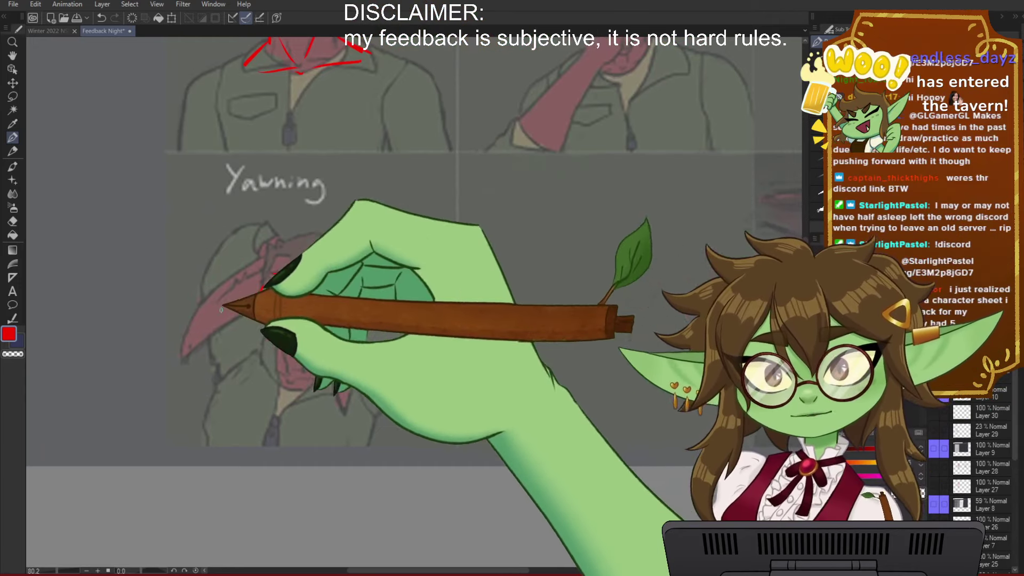
{"action": "scroll", "coordinate": [219, 308], "scroll_direction": "down", "scroll_amount": 2}
{"action": "left_click_drag", "start_coordinate": [228, 304], "coordinate": [279, 365]}
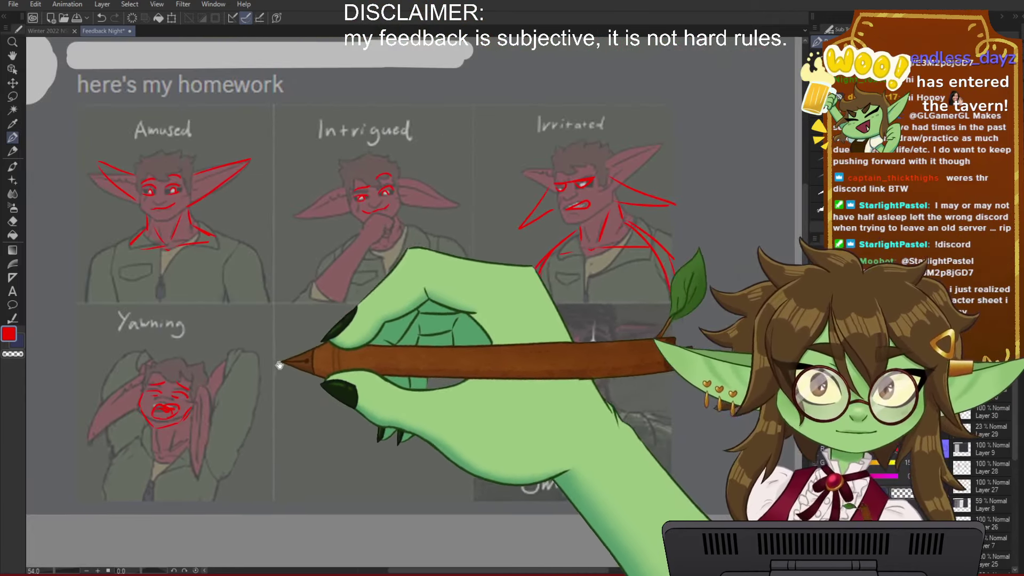
{"action": "scroll", "coordinate": [279, 366], "scroll_direction": "down", "scroll_amount": 2}
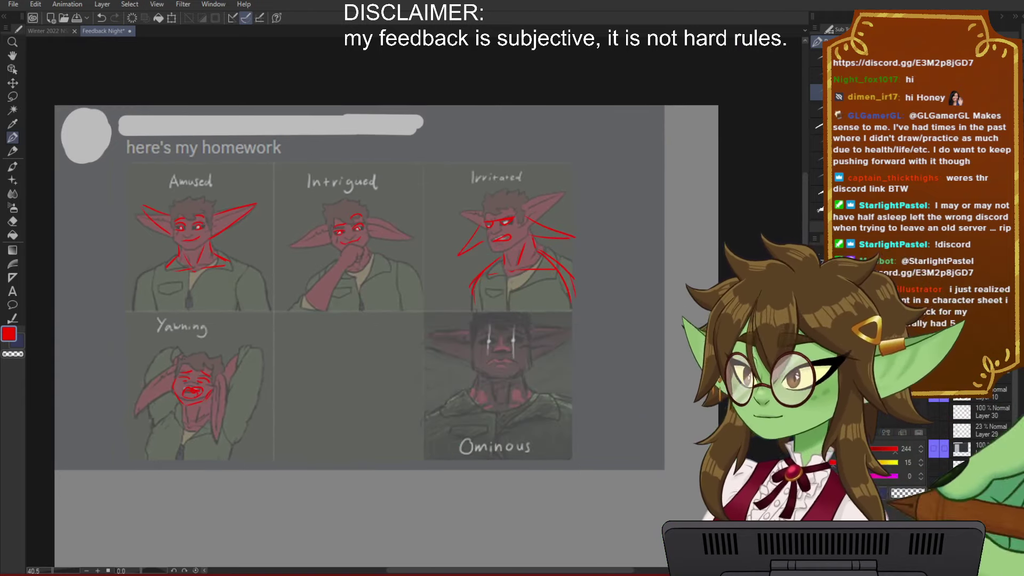
{"action": "key", "text": "ctrl+z"}
{"action": "key", "text": "ctrl+z"}
{"action": "key", "text": "ctrl+z"}
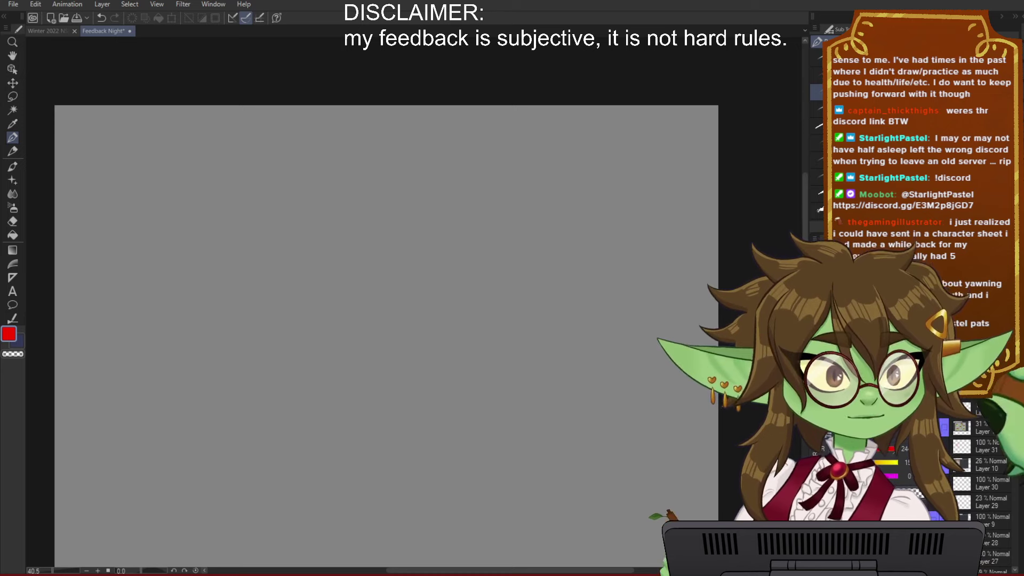
{"action": "left_click", "coordinate": [930, 390]}
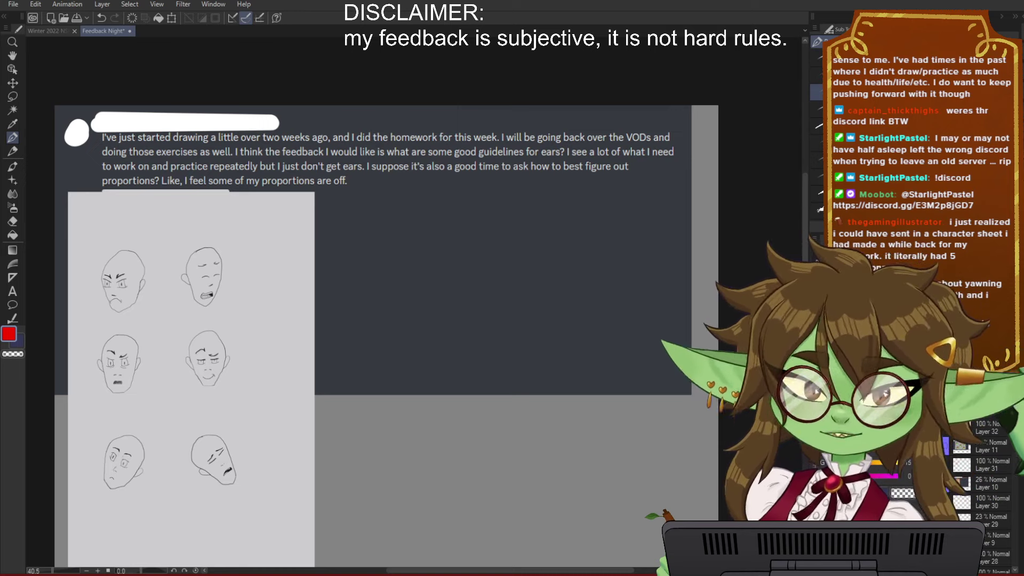
Step: Hide the head-sketch submission and handwrite "Q & A" in large red letters on the blank grey canvas
{"action": "key", "text": "ctrl+z"}
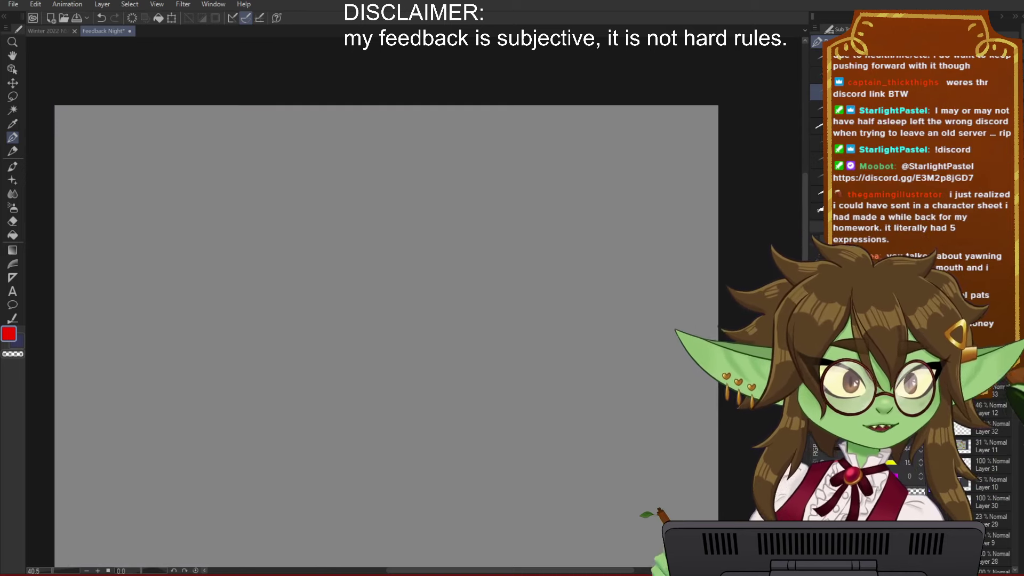
{"action": "mouse_move", "coordinate": [247, 163]}
{"action": "left_mouse_down"}
{"action": "mouse_move", "coordinate": [202, 200]}
{"action": "mouse_move", "coordinate": [217, 171]}
{"action": "left_mouse_up"}
{"action": "left_click_drag", "start_coordinate": [221, 229], "coordinate": [251, 273]}
{"action": "mouse_move", "coordinate": [278, 208]}
{"action": "left_mouse_down"}
{"action": "mouse_move", "coordinate": [288, 235]}
{"action": "mouse_move", "coordinate": [283, 263]}
{"action": "left_mouse_up"}
{"action": "mouse_move", "coordinate": [349, 173]}
{"action": "left_mouse_down"}
{"action": "mouse_move", "coordinate": [341, 185]}
{"action": "mouse_move", "coordinate": [404, 276]}
{"action": "left_mouse_up"}
{"action": "key", "text": "ctrl+z"}
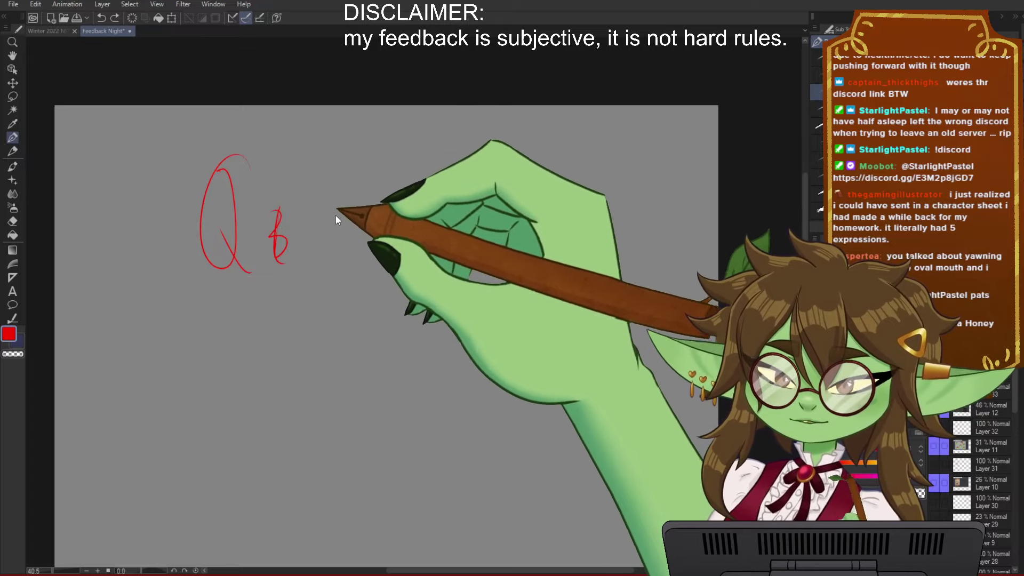
{"action": "mouse_move", "coordinate": [334, 251]}
{"action": "left_mouse_down"}
{"action": "mouse_move", "coordinate": [367, 256]}
{"action": "mouse_move", "coordinate": [385, 213]}
{"action": "left_mouse_up"}
{"action": "left_click_drag", "start_coordinate": [359, 441], "coordinate": [381, 429]}
{"action": "scroll", "coordinate": [380, 430], "scroll_direction": "up", "scroll_amount": 3}
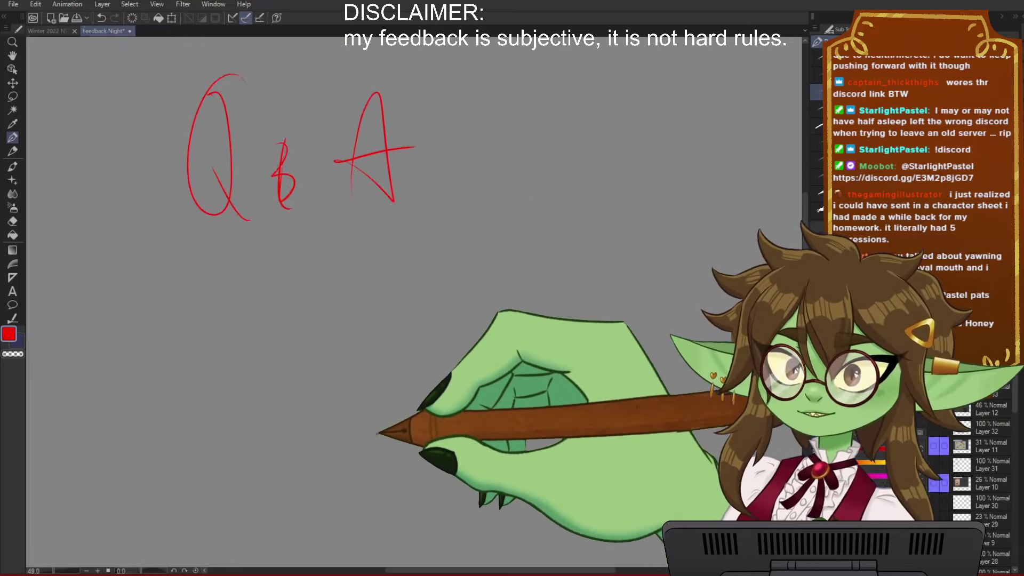
Step: Save the Feedback Night document with the red Q & A lettering in it
{"action": "left_click_drag", "start_coordinate": [374, 159], "coordinate": [469, 382]}
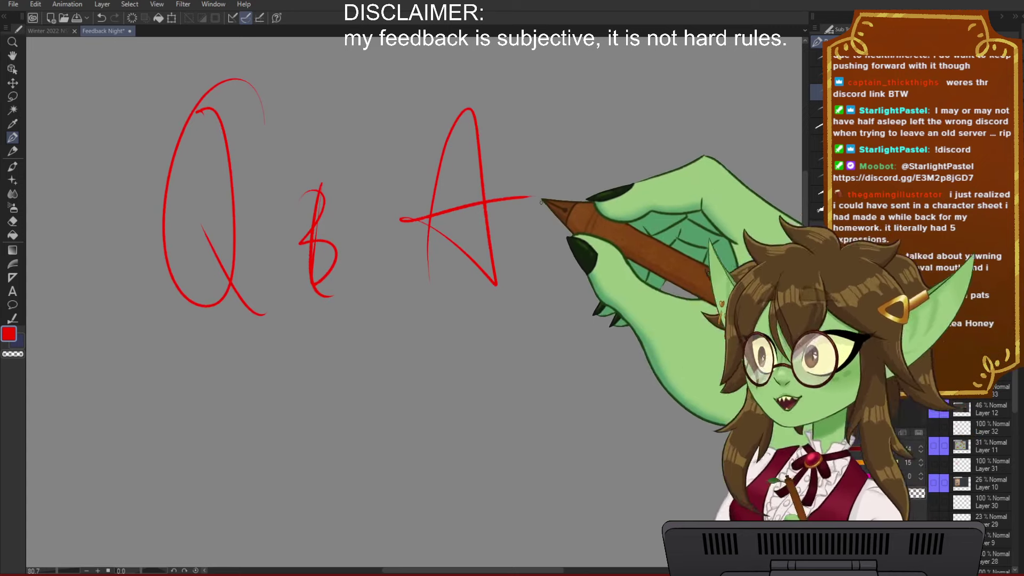
{"action": "key", "text": "ctrl+s"}
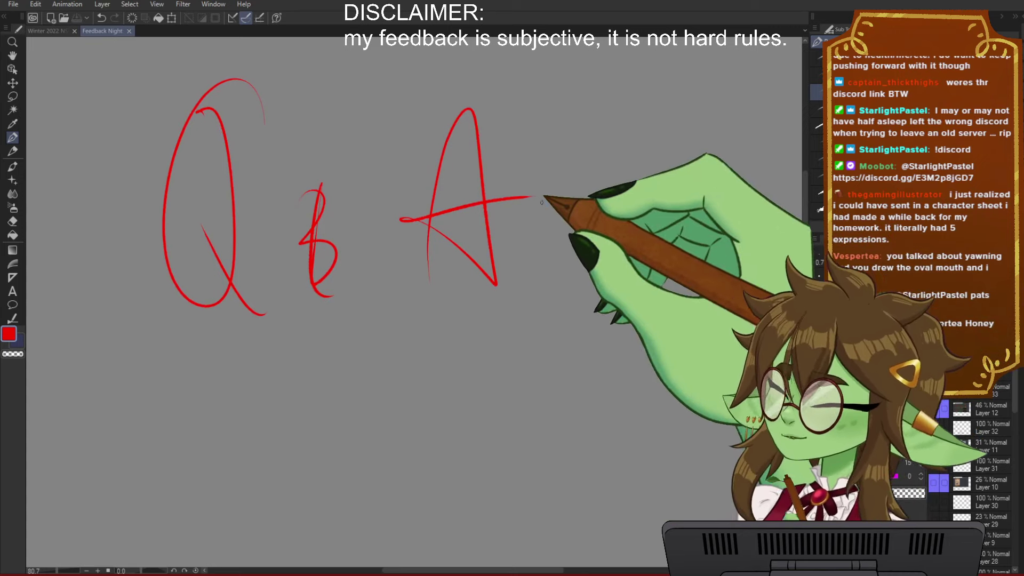
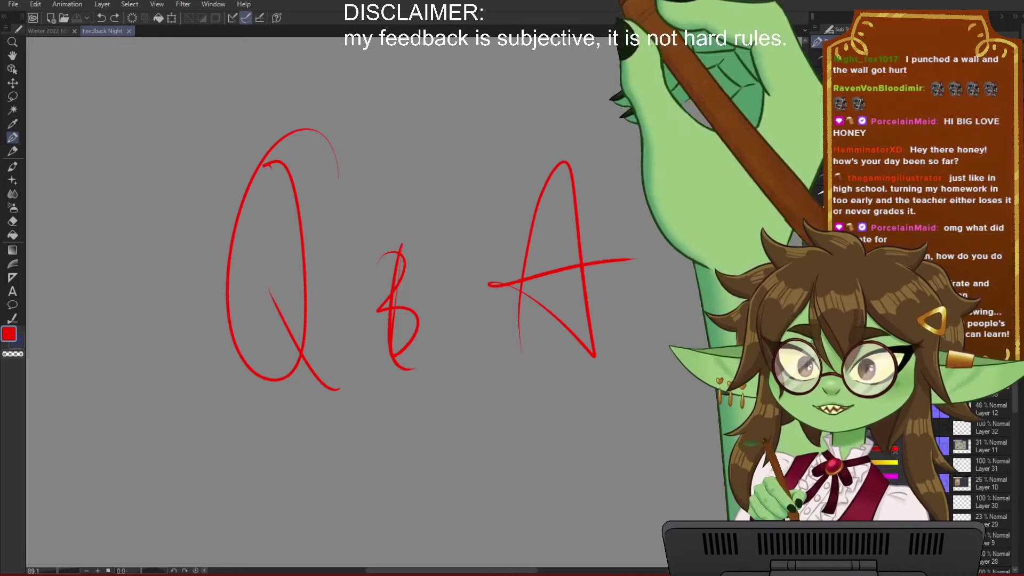
{"action": "scroll", "coordinate": [579, 219], "scroll_direction": "down", "scroll_amount": 3}
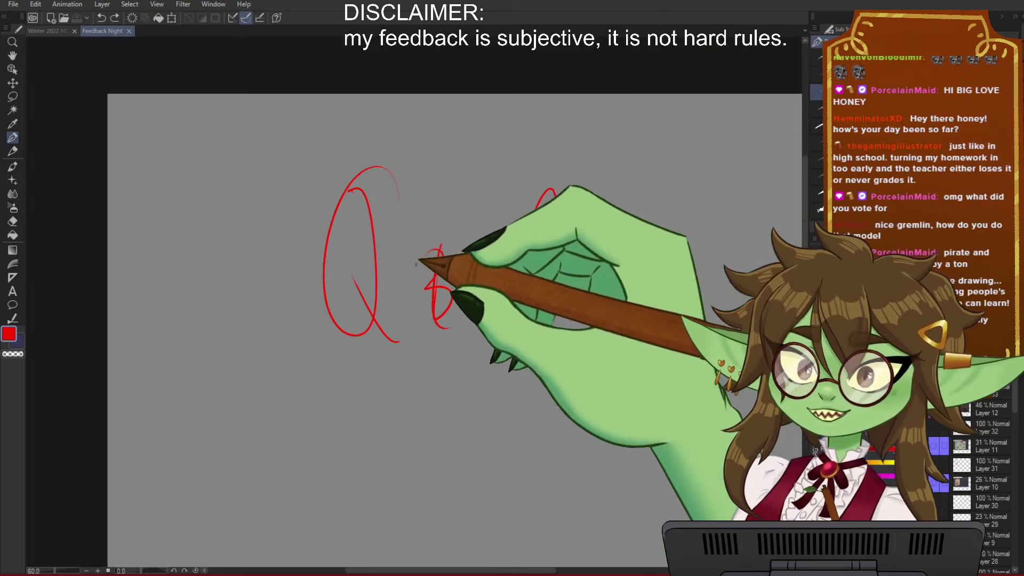
{"action": "scroll", "coordinate": [516, 304], "scroll_direction": "up", "scroll_amount": 1}
{"action": "scroll", "coordinate": [584, 294], "scroll_direction": "up", "scroll_amount": 3}
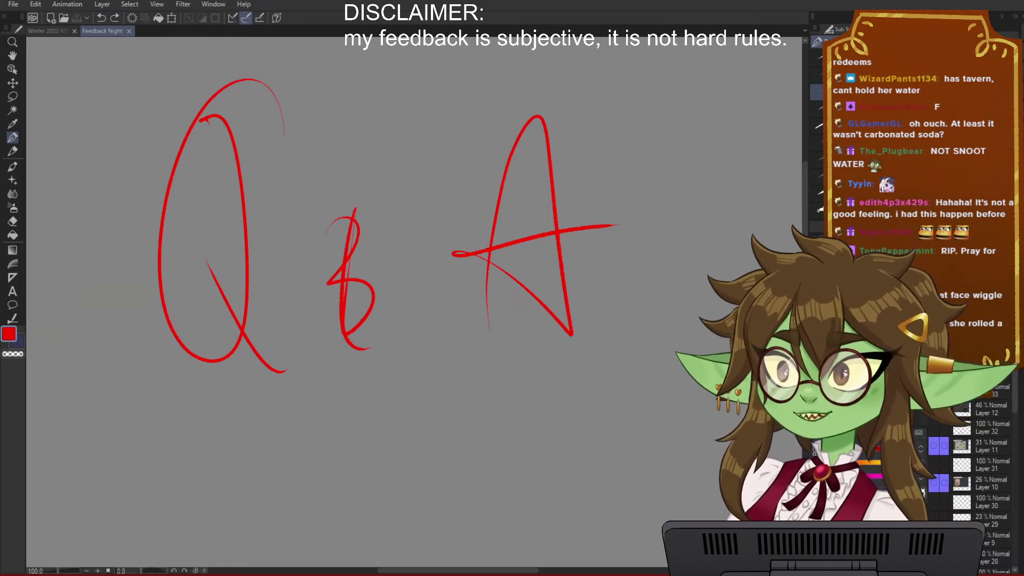
{"action": "scroll", "coordinate": [514, 365], "scroll_direction": "down", "scroll_amount": 2}
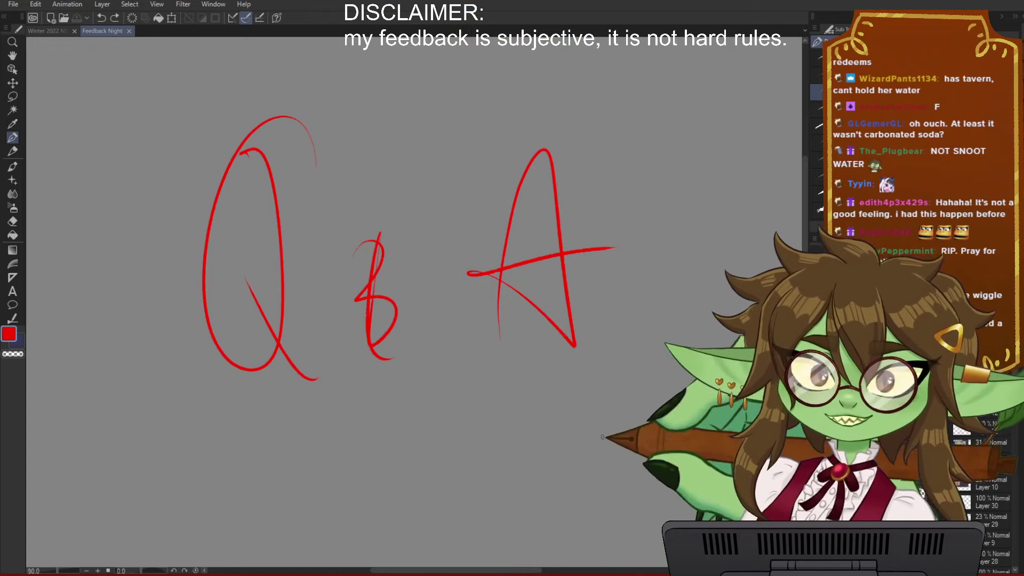
{"action": "scroll", "coordinate": [434, 270], "scroll_direction": "down", "scroll_amount": 2}
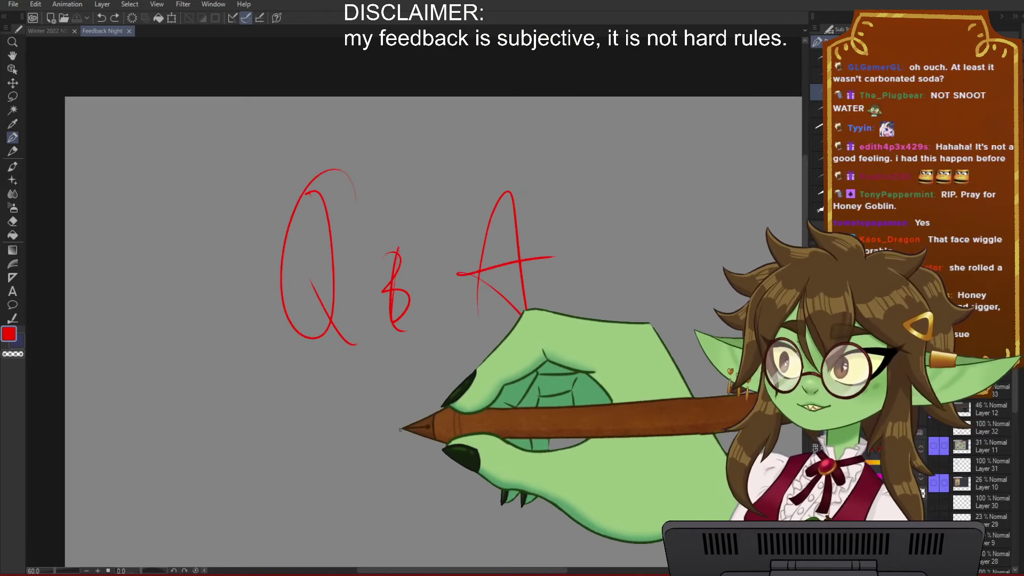
{"action": "scroll", "coordinate": [400, 429], "scroll_direction": "up", "scroll_amount": 1}
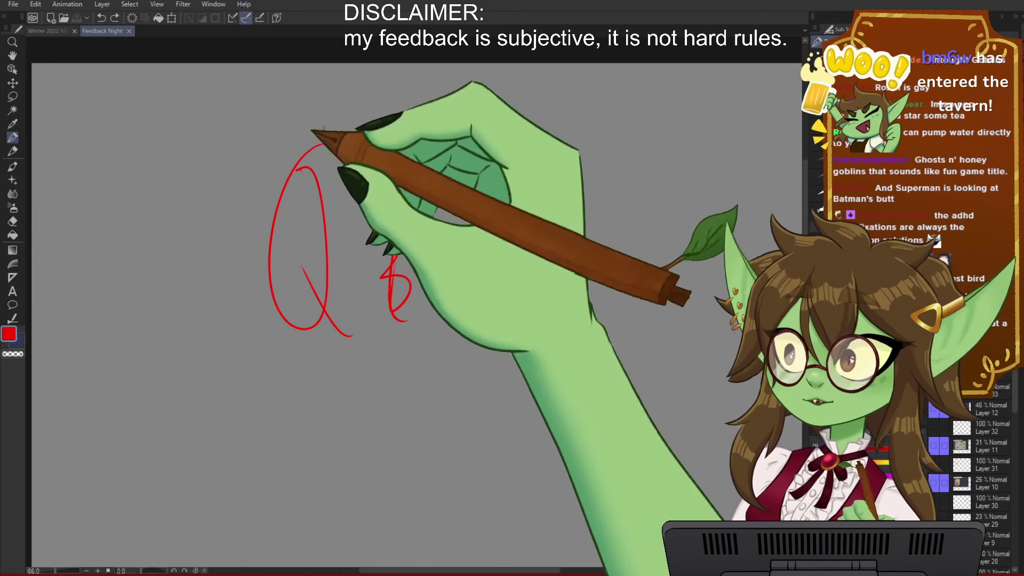
{"action": "scroll", "coordinate": [444, 378], "scroll_direction": "down", "scroll_amount": 2}
{"action": "scroll", "coordinate": [444, 377], "scroll_direction": "up", "scroll_amount": 2}
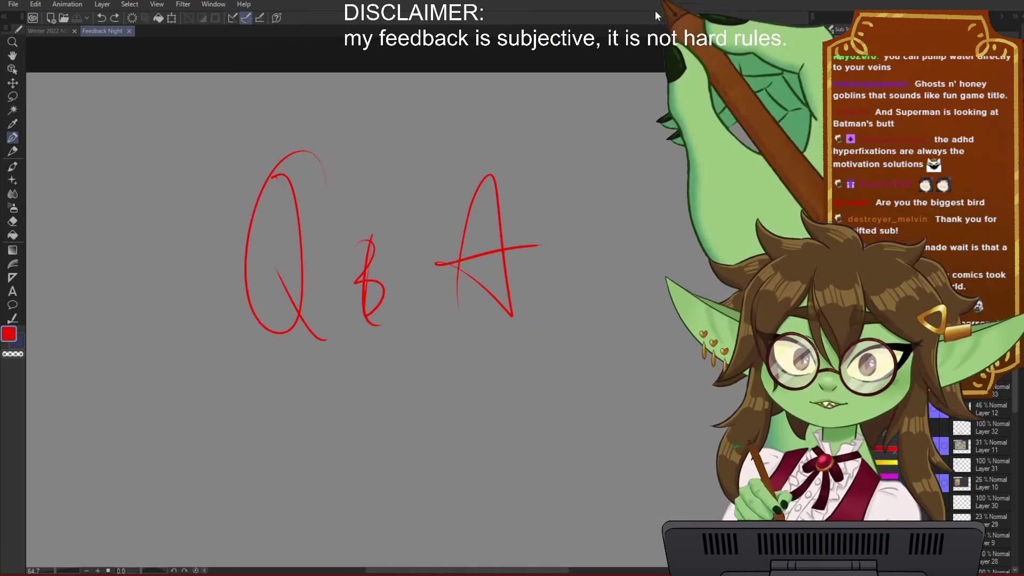
{"action": "scroll", "coordinate": [634, 333], "scroll_direction": "down", "scroll_amount": 1}
{"action": "scroll", "coordinate": [552, 337], "scroll_direction": "up", "scroll_amount": 2}
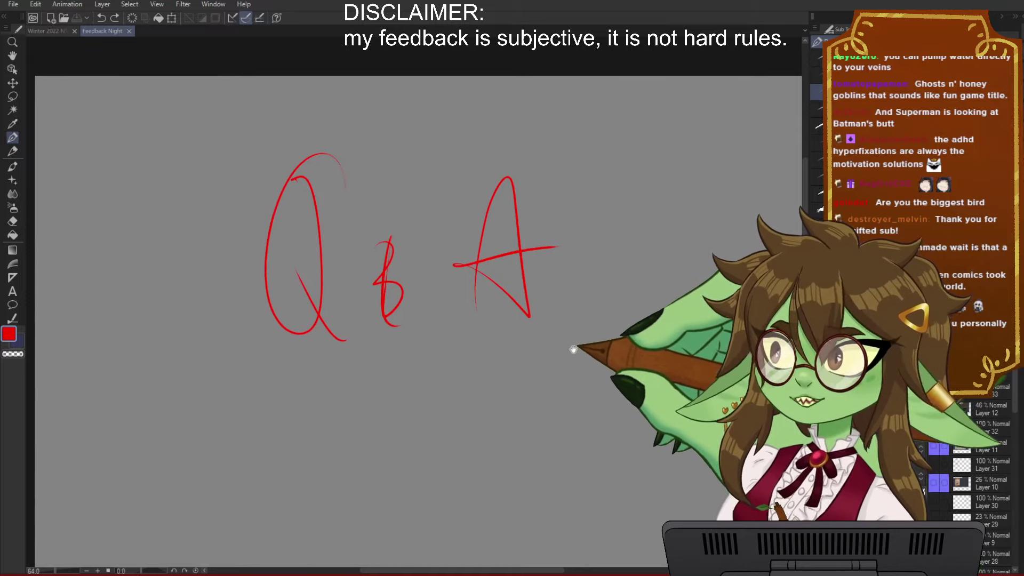
{"action": "scroll", "coordinate": [547, 329], "scroll_direction": "up", "scroll_amount": 1}
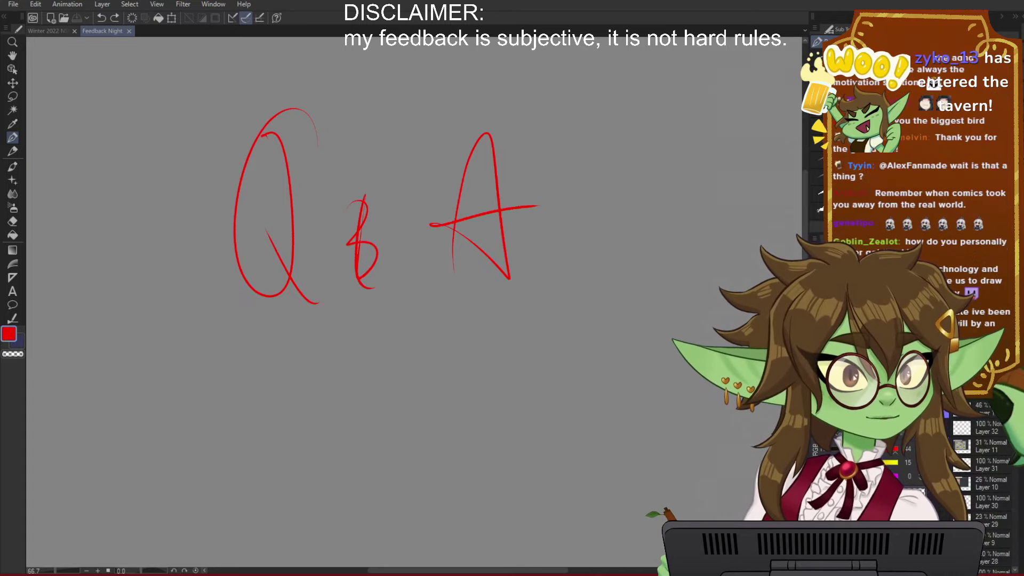
Step: Undo the red "Q & A" lettering and show the submission with the bald head sketches again
{"action": "key", "text": "ctrl+z"}
{"action": "key", "text": "ctrl+z"}
{"action": "key", "text": "ctrl+z"}
{"action": "key", "text": "ctrl+z"}
{"action": "key", "text": "ctrl+z"}
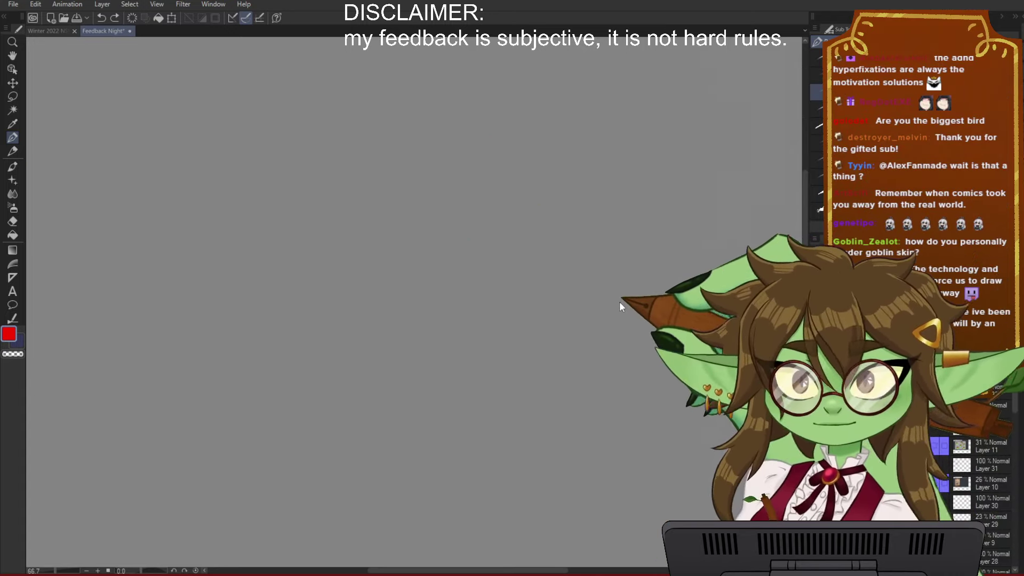
{"action": "scroll", "coordinate": [370, 381], "scroll_direction": "down", "scroll_amount": 1}
{"action": "scroll", "coordinate": [370, 381], "scroll_direction": "up", "scroll_amount": 1}
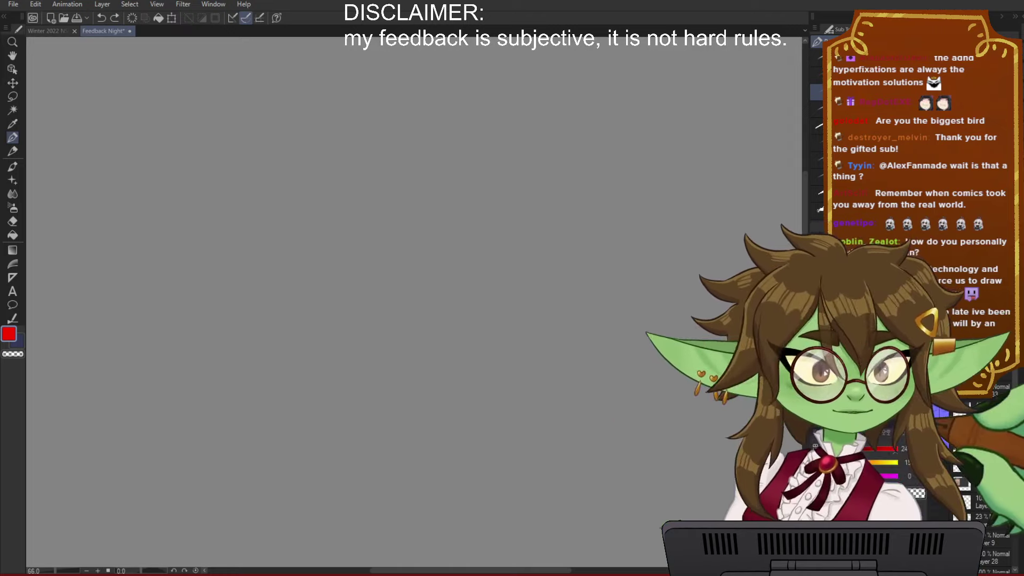
{"action": "left_click", "coordinate": [933, 374]}
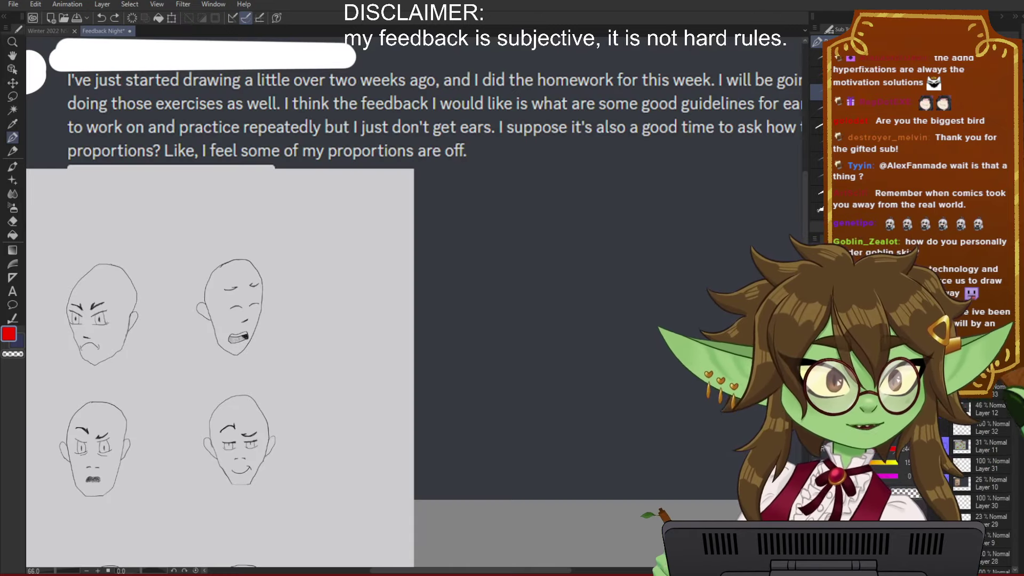
Step: Examine the submission's written request about ears and proportions together with its bald head expression sketches
{"action": "scroll", "coordinate": [390, 395], "scroll_direction": "down", "scroll_amount": 2}
{"action": "left_click_drag", "start_coordinate": [395, 272], "coordinate": [356, 307]}
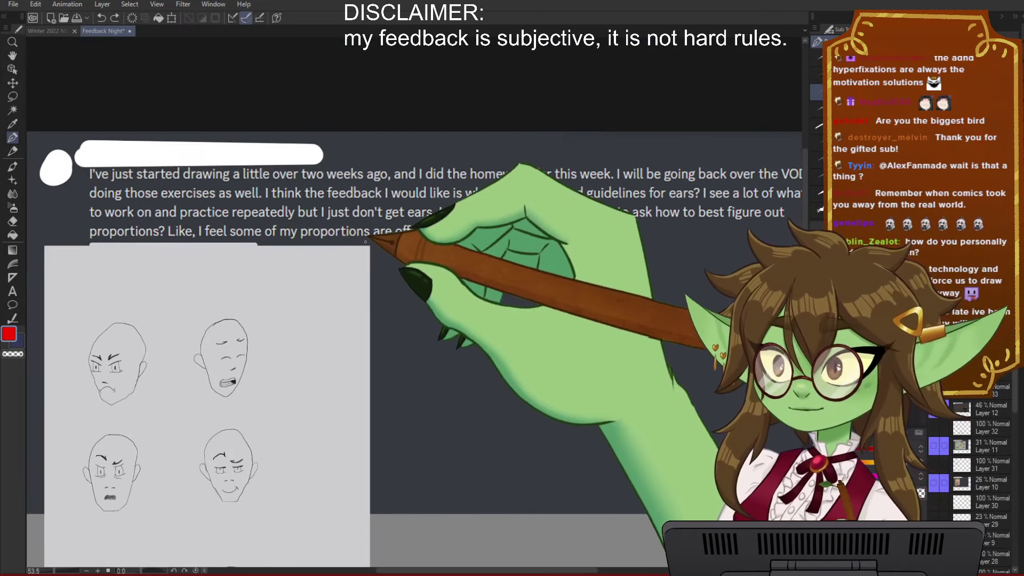
{"action": "scroll", "coordinate": [352, 235], "scroll_direction": "down", "scroll_amount": 2}
{"action": "scroll", "coordinate": [302, 319], "scroll_direction": "up", "scroll_amount": 3}
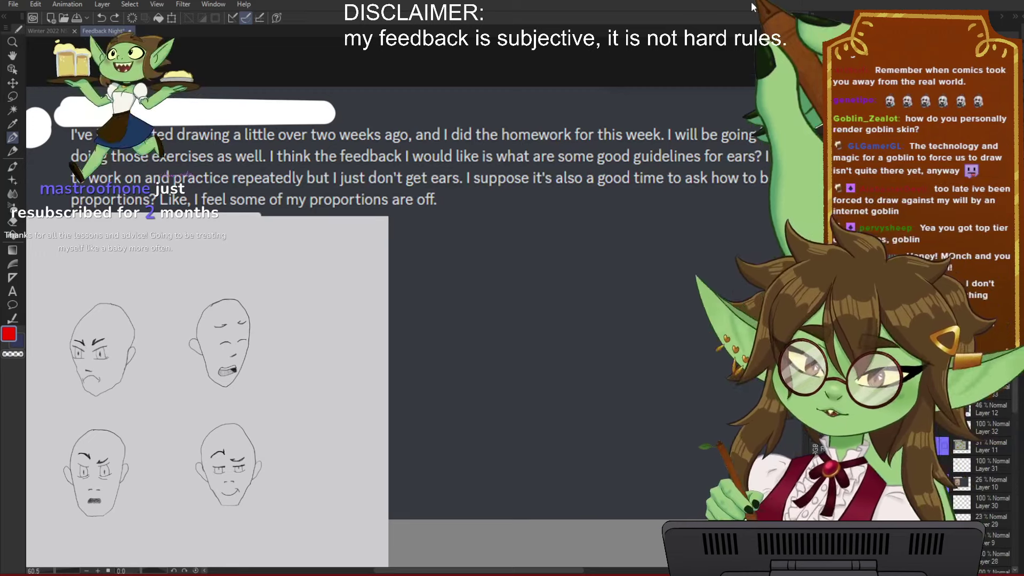
{"action": "scroll", "coordinate": [707, 239], "scroll_direction": "down", "scroll_amount": 2}
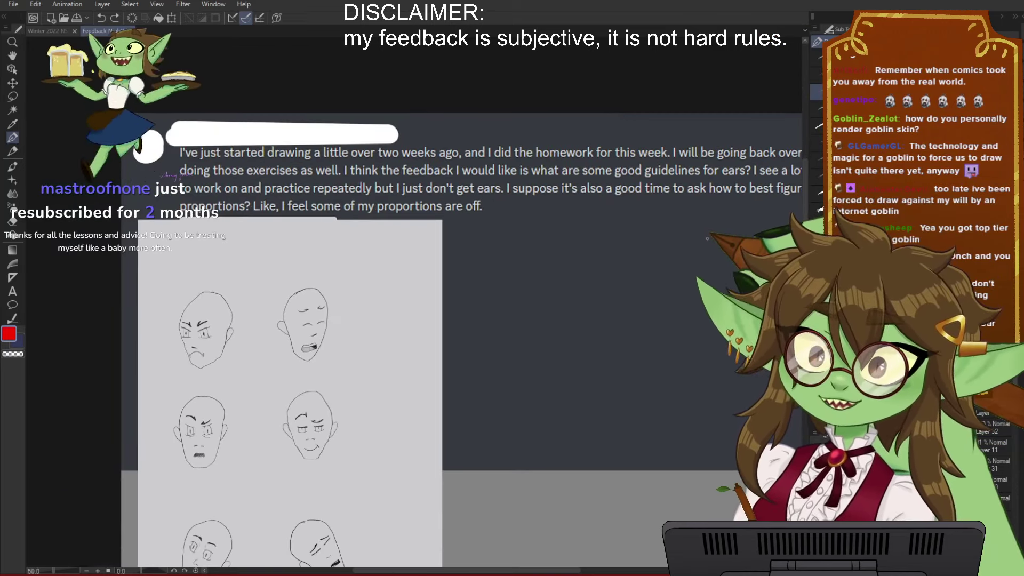
{"action": "left_click_drag", "start_coordinate": [657, 272], "coordinate": [631, 267]}
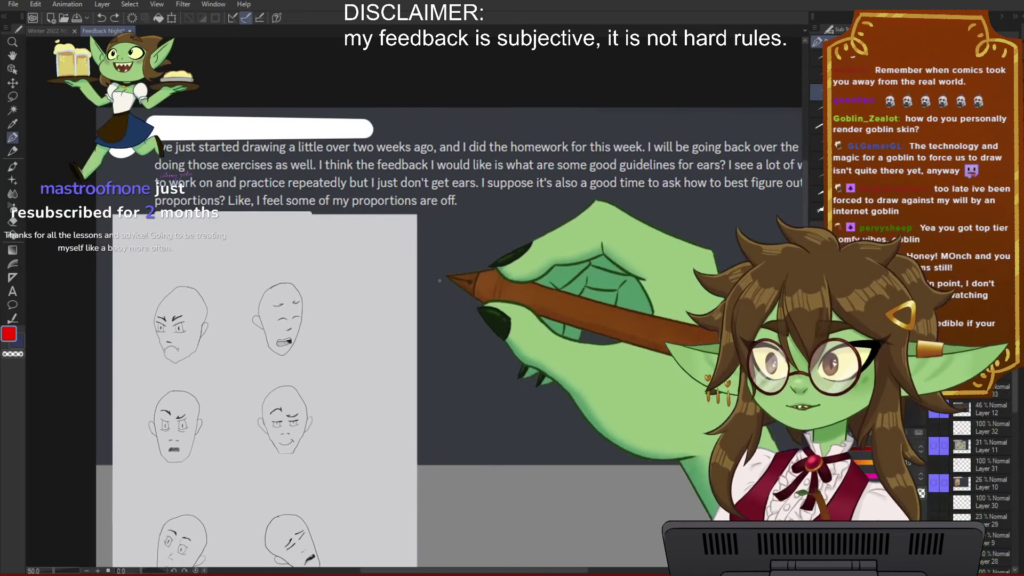
{"action": "scroll", "coordinate": [320, 196], "scroll_direction": "down", "scroll_amount": 1}
{"action": "scroll", "coordinate": [338, 329], "scroll_direction": "up", "scroll_amount": 1}
{"action": "left_click_drag", "start_coordinate": [355, 347], "coordinate": [350, 329]}
{"action": "scroll", "coordinate": [299, 333], "scroll_direction": "up", "scroll_amount": 1}
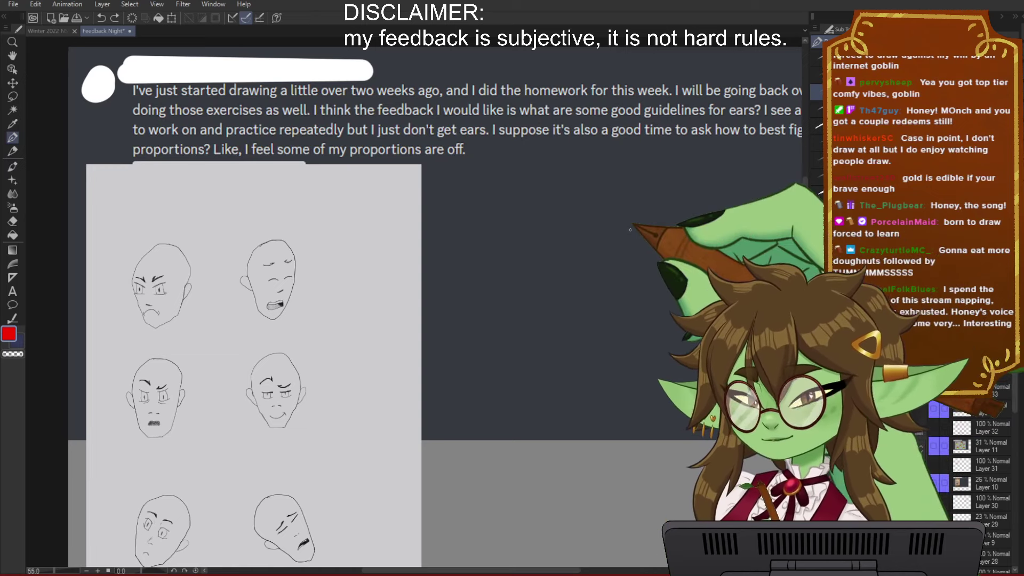
{"action": "left_click_drag", "start_coordinate": [403, 340], "coordinate": [331, 396]}
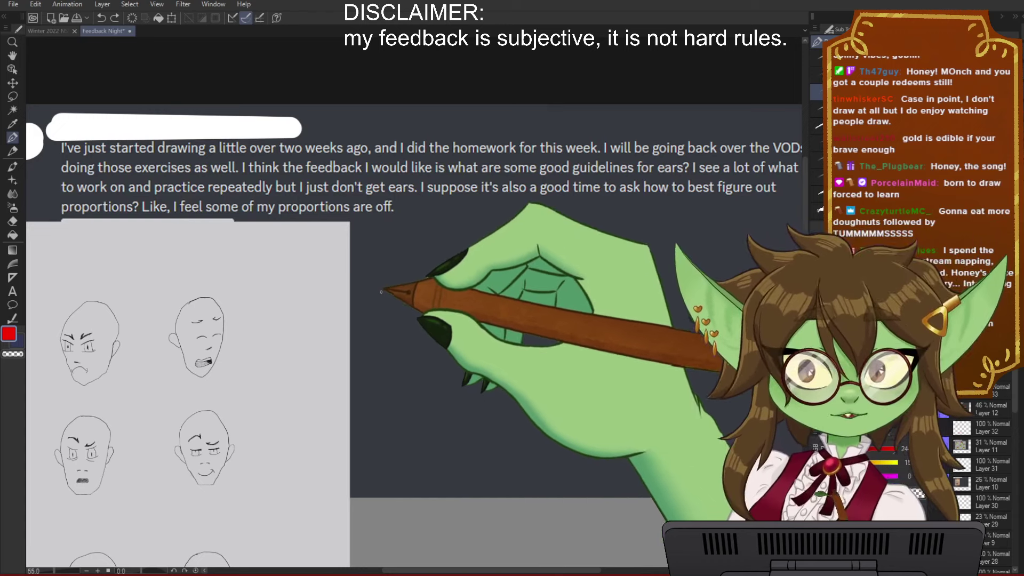
{"action": "scroll", "coordinate": [328, 265], "scroll_direction": "down", "scroll_amount": 1}
{"action": "scroll", "coordinate": [533, 221], "scroll_direction": "down", "scroll_amount": 1}
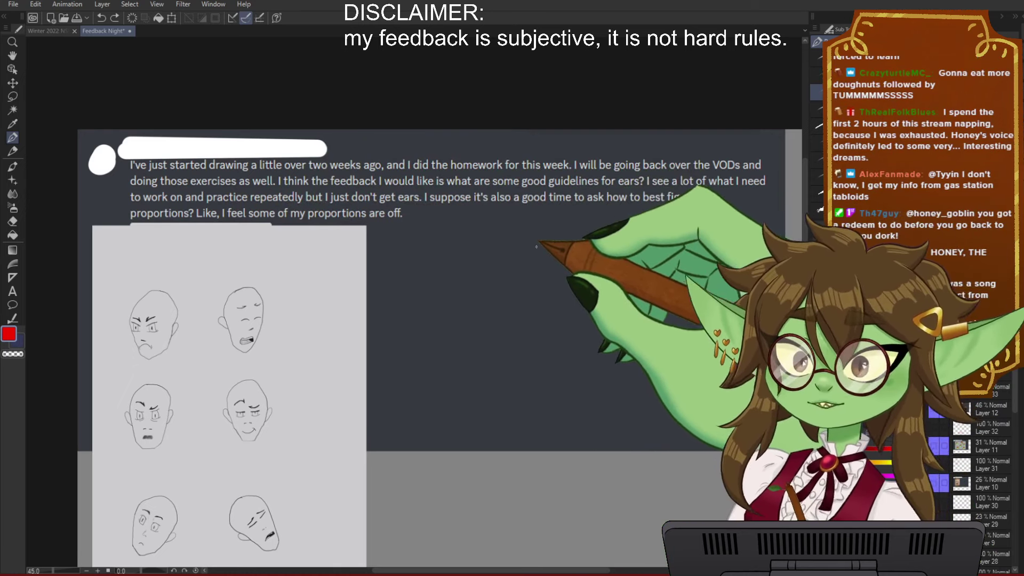
{"action": "scroll", "coordinate": [431, 228], "scroll_direction": "down", "scroll_amount": 2}
{"action": "scroll", "coordinate": [372, 255], "scroll_direction": "up", "scroll_amount": 3}
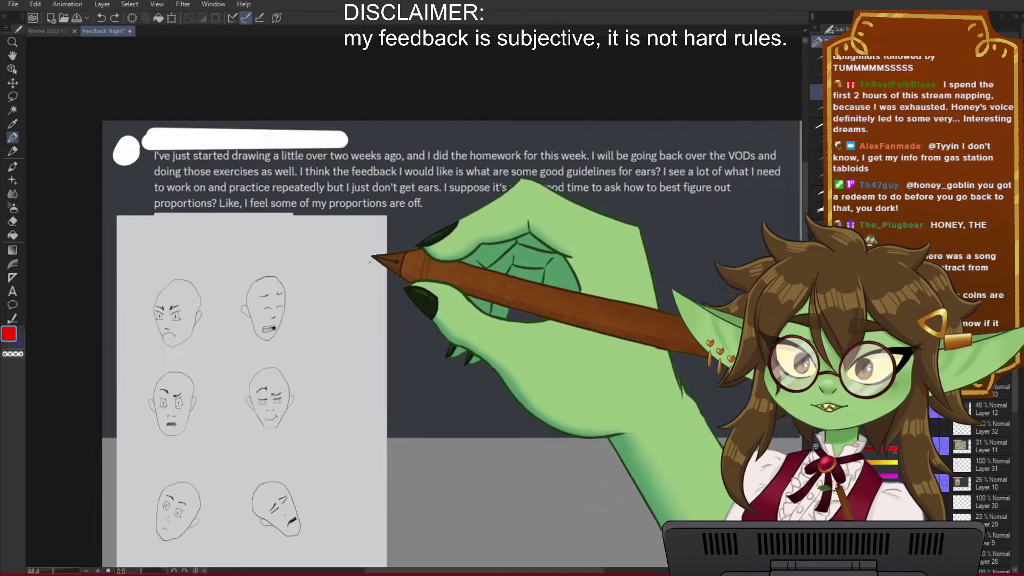
{"action": "scroll", "coordinate": [327, 322], "scroll_direction": "up", "scroll_amount": 2}
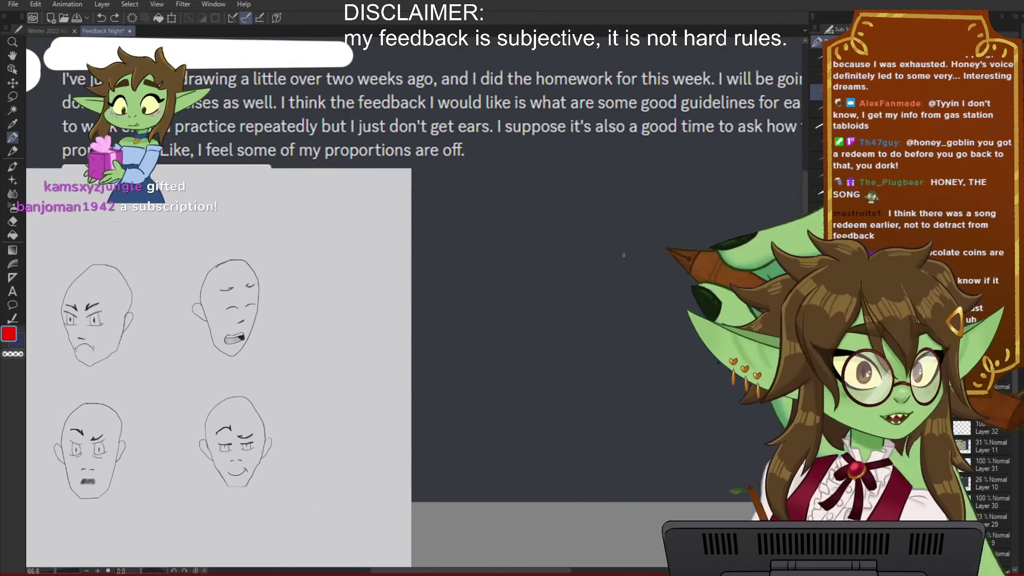
{"action": "scroll", "coordinate": [498, 373], "scroll_direction": "down", "scroll_amount": 2}
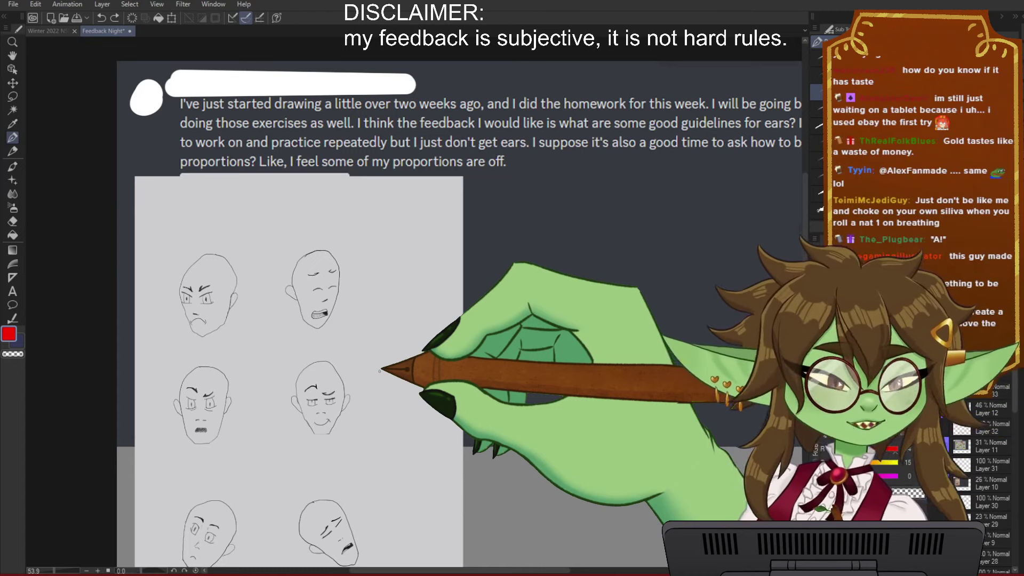
{"action": "left_click_drag", "start_coordinate": [522, 387], "coordinate": [473, 373]}
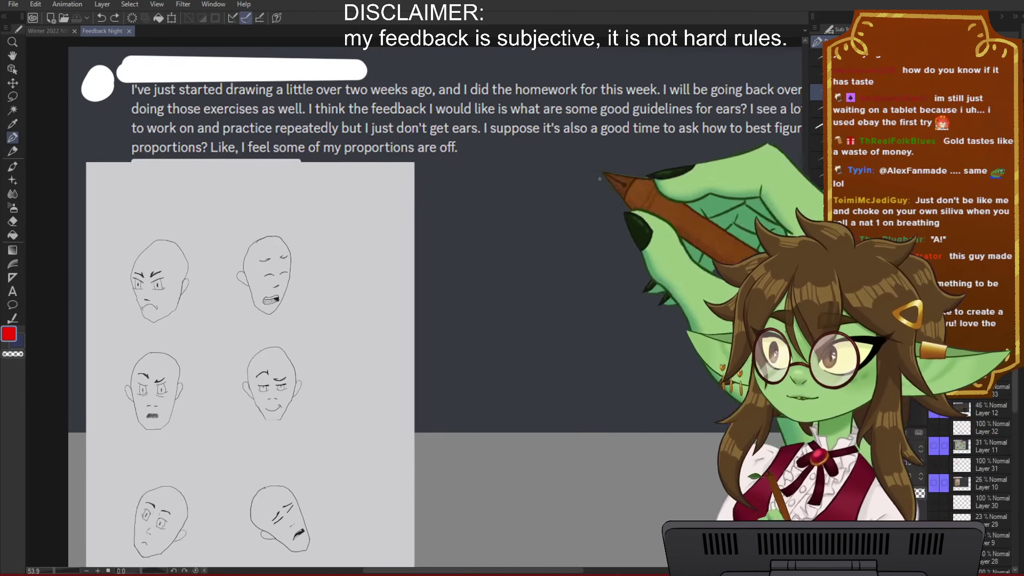
{"action": "left_click_drag", "start_coordinate": [590, 130], "coordinate": [539, 118]}
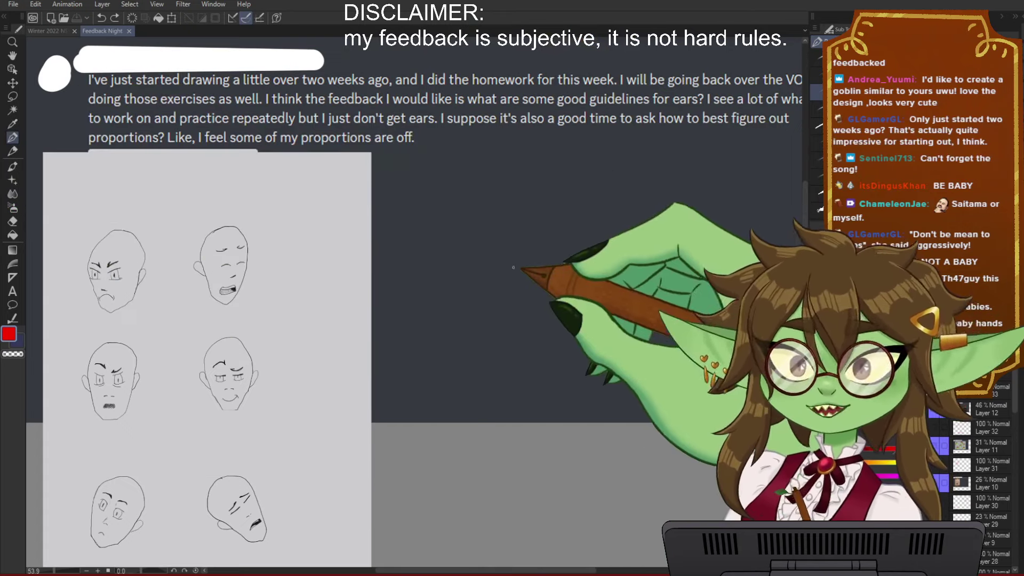
{"action": "scroll", "coordinate": [508, 255], "scroll_direction": "down", "scroll_amount": 2}
{"action": "left_click_drag", "start_coordinate": [361, 284], "coordinate": [440, 283]}
{"action": "scroll", "coordinate": [273, 247], "scroll_direction": "up", "scroll_amount": 2}
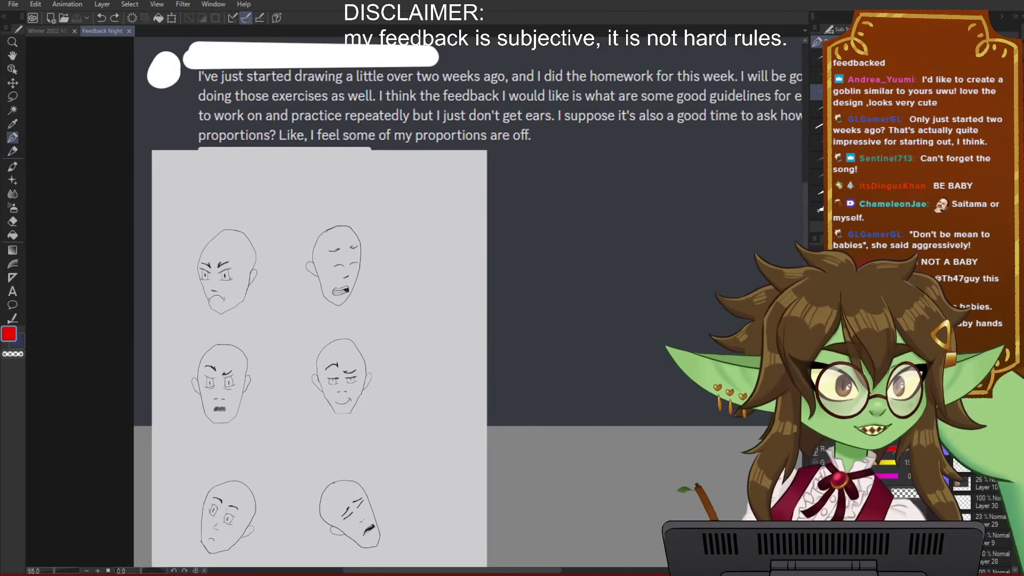
{"action": "scroll", "coordinate": [655, 292], "scroll_direction": "down", "scroll_amount": 1}
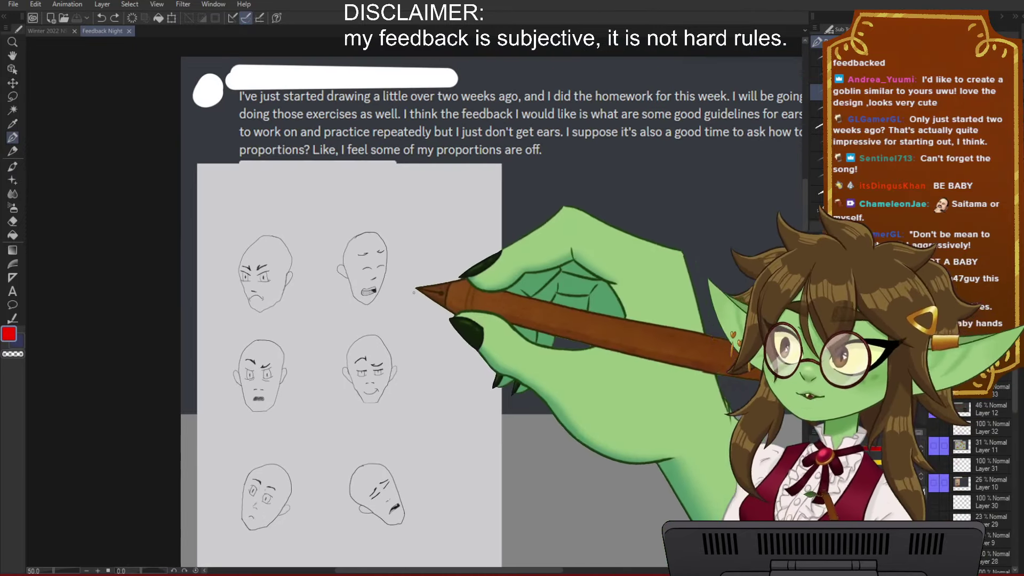
{"action": "scroll", "coordinate": [417, 290], "scroll_direction": "up", "scroll_amount": 2}
{"action": "left_click_drag", "start_coordinate": [410, 267], "coordinate": [455, 271]}
{"action": "left_click_drag", "start_coordinate": [445, 162], "coordinate": [450, 187]}
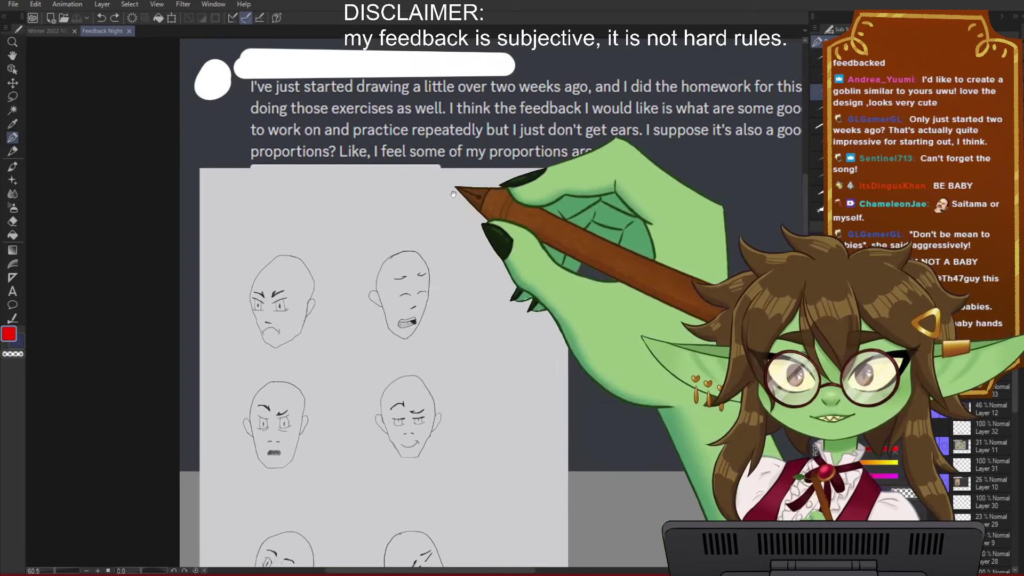
{"action": "left_click_drag", "start_coordinate": [473, 324], "coordinate": [441, 327]}
{"action": "scroll", "coordinate": [441, 326], "scroll_direction": "up", "scroll_amount": 2}
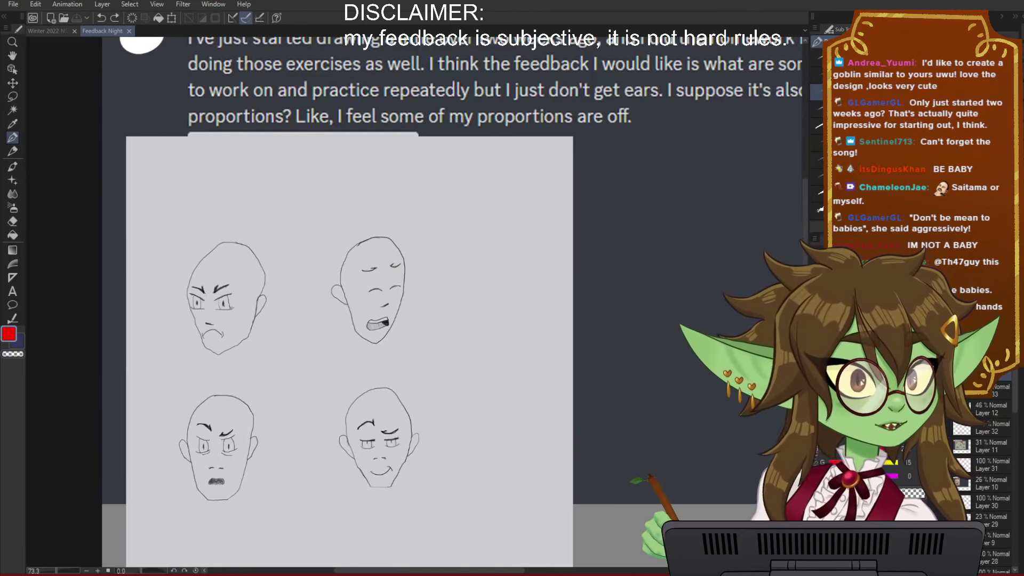
{"action": "scroll", "coordinate": [460, 229], "scroll_direction": "down", "scroll_amount": 3}
Step: Dim the submission and draw a front-view head beside it in red, with a cranium circle, tapered jaw, vertical centre line, eye and nose marks
{"action": "scroll", "coordinate": [266, 247], "scroll_direction": "up", "scroll_amount": 6}
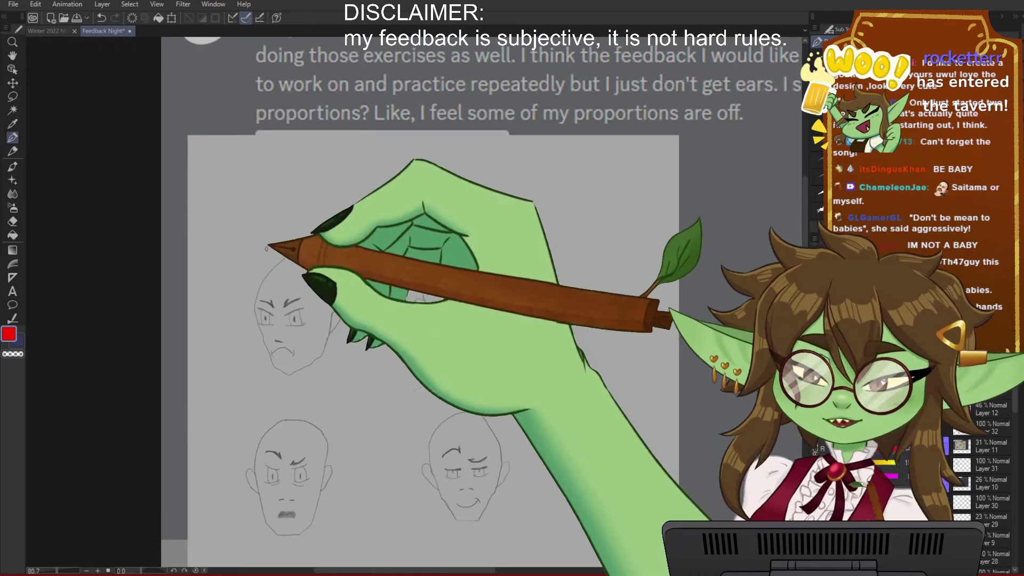
{"action": "left_click_drag", "start_coordinate": [416, 338], "coordinate": [386, 310]}
{"action": "left_click_drag", "start_coordinate": [568, 369], "coordinate": [388, 396]}
{"action": "mouse_move", "coordinate": [540, 240]}
{"action": "left_mouse_down"}
{"action": "mouse_move", "coordinate": [503, 245]}
{"action": "mouse_move", "coordinate": [521, 340]}
{"action": "left_mouse_up"}
{"action": "key", "text": "ctrl+z"}
{"action": "mouse_move", "coordinate": [592, 233]}
{"action": "left_mouse_down"}
{"action": "mouse_move", "coordinate": [563, 336]}
{"action": "mouse_move", "coordinate": [514, 271]}
{"action": "left_mouse_up"}
{"action": "key", "text": "ctrl+z"}
{"action": "mouse_move", "coordinate": [582, 229]}
{"action": "left_mouse_down"}
{"action": "mouse_move", "coordinate": [549, 226]}
{"action": "mouse_move", "coordinate": [576, 395]}
{"action": "left_mouse_up"}
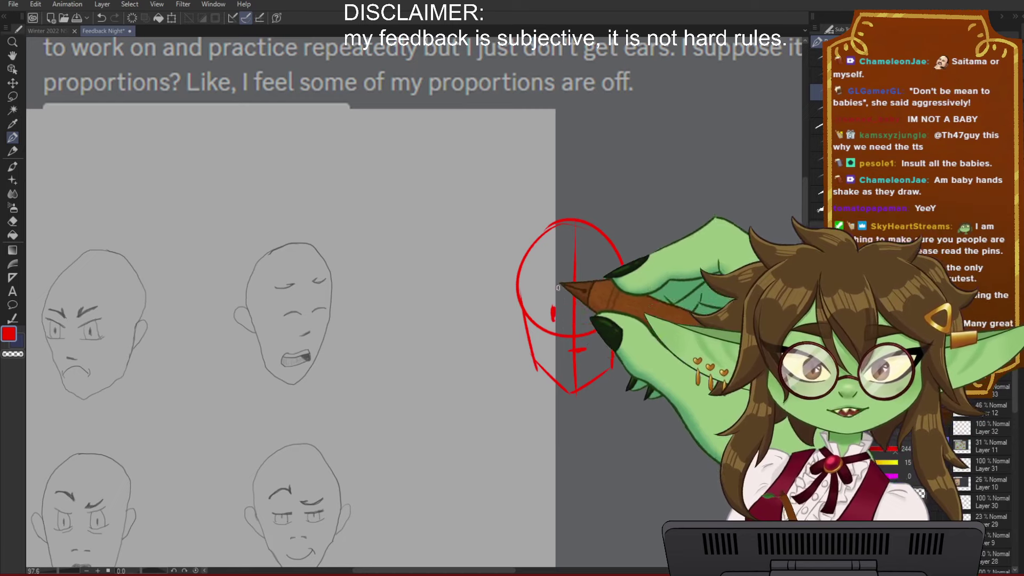
Step: Add ears to the red head construction and draw horizontal guidelines across the face at the ears' upper and lower ends
{"action": "left_click_drag", "start_coordinate": [525, 306], "coordinate": [531, 339]}
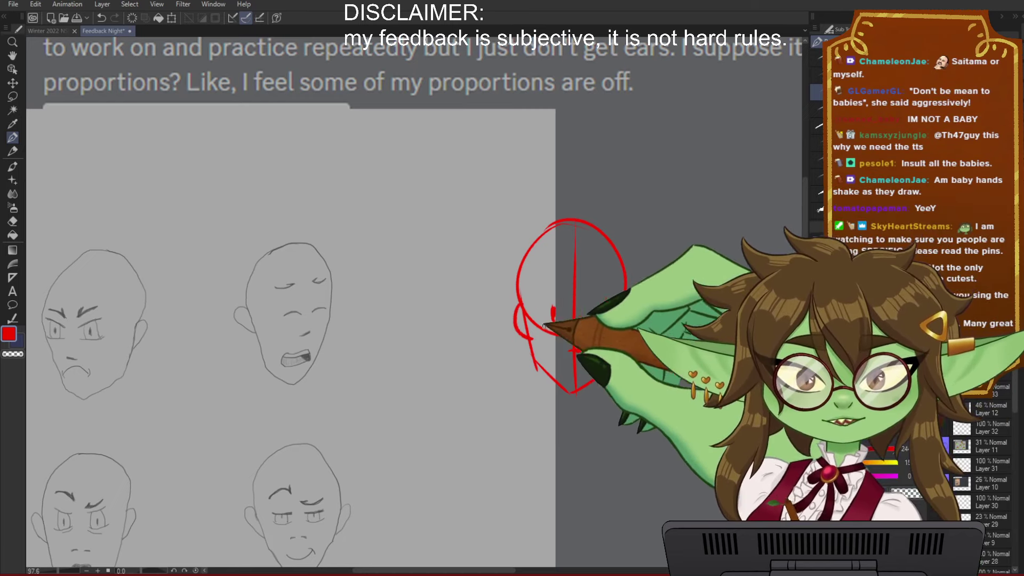
{"action": "left_click_drag", "start_coordinate": [517, 304], "coordinate": [635, 298]}
{"action": "left_click_drag", "start_coordinate": [528, 338], "coordinate": [638, 329]}
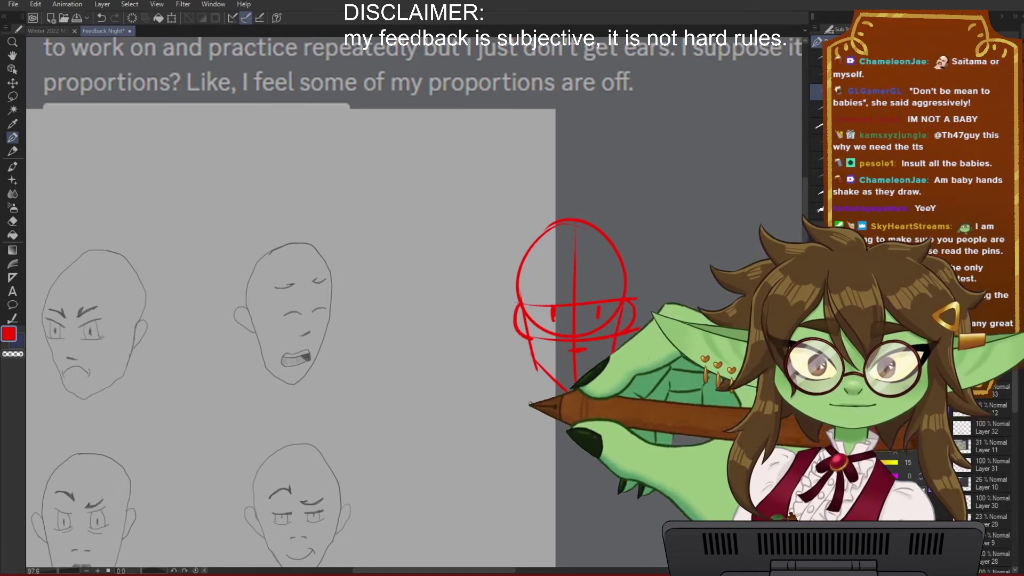
{"action": "mouse_move", "coordinate": [631, 382]}
{"action": "left_mouse_down"}
{"action": "mouse_move", "coordinate": [591, 356]}
{"action": "mouse_move", "coordinate": [715, 403]}
{"action": "left_mouse_up"}
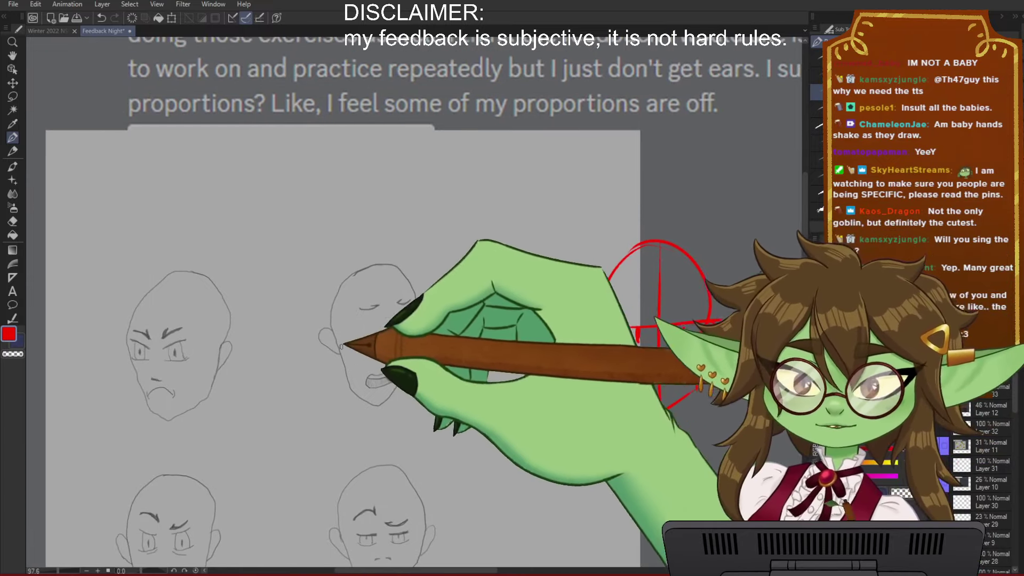
Step: Draw red ear loops and curved guidelines across the faces of the upper two heads at each ear's upper and lower ends
{"action": "left_click_drag", "start_coordinate": [336, 332], "coordinate": [416, 325]}
{"action": "left_click_drag", "start_coordinate": [344, 354], "coordinate": [405, 357]}
{"action": "left_click_drag", "start_coordinate": [337, 330], "coordinate": [341, 353]}
{"action": "left_click_drag", "start_coordinate": [274, 384], "coordinate": [331, 377]}
{"action": "left_click_drag", "start_coordinate": [194, 337], "coordinate": [279, 338]}
{"action": "left_click_drag", "start_coordinate": [197, 369], "coordinate": [267, 367]}
{"action": "left_click_drag", "start_coordinate": [280, 338], "coordinate": [271, 363]}
{"action": "left_click_drag", "start_coordinate": [477, 430], "coordinate": [453, 320]}
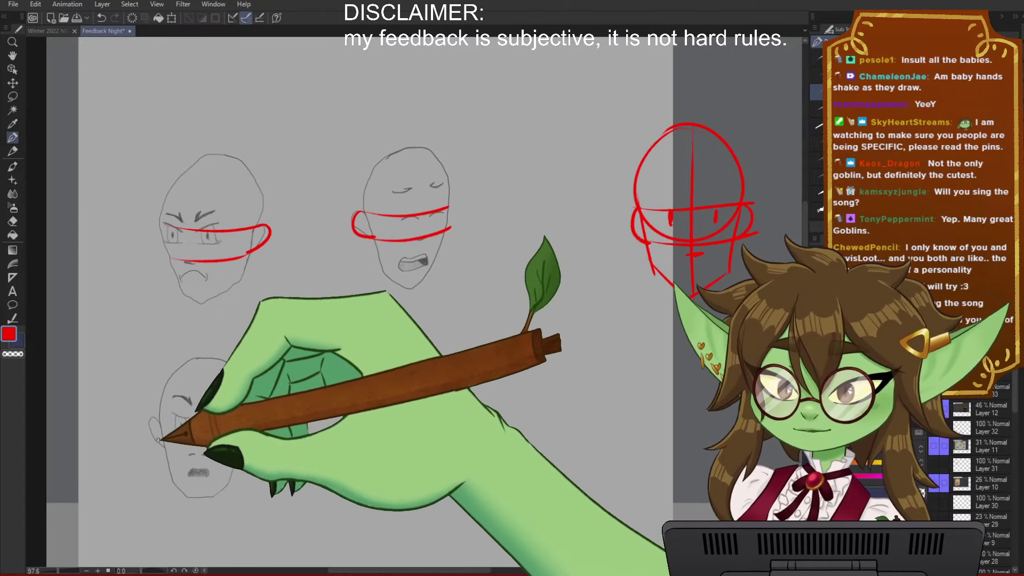
{"action": "left_click_drag", "start_coordinate": [159, 419], "coordinate": [163, 446]}
Step: Undo the red ear guidelines drawn over the submitted heads, keeping the red head construction beside the submission
{"action": "left_click_drag", "start_coordinate": [541, 426], "coordinate": [505, 401]}
{"action": "key", "text": "ctrl+z"}
{"action": "key", "text": "ctrl+z"}
{"action": "key", "text": "ctrl+z"}
{"action": "key", "text": "ctrl+z"}
{"action": "key", "text": "ctrl+z"}
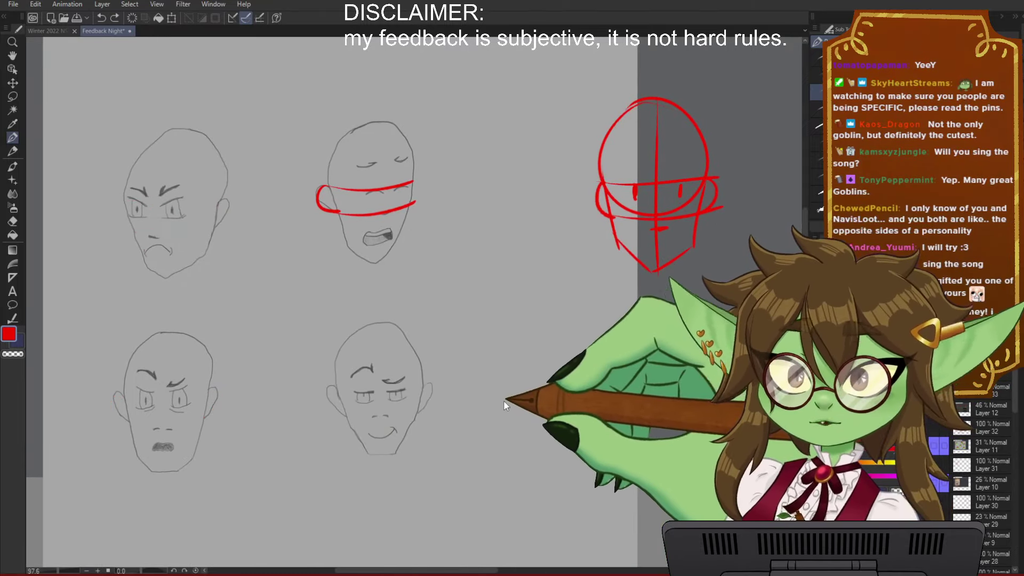
{"action": "key", "text": "ctrl+z"}
{"action": "key", "text": "ctrl+z"}
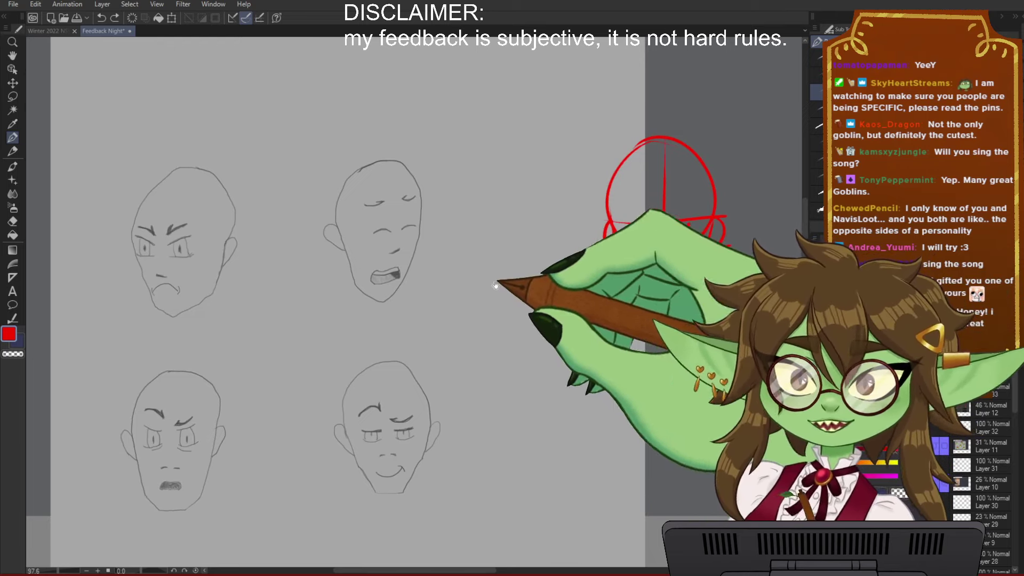
Step: Draw a red cranium circle, vertical centre line and tapered jaw over the upper head with closed eyes and open mouth
{"action": "left_click_drag", "start_coordinate": [496, 286], "coordinate": [523, 302]}
{"action": "mouse_move", "coordinate": [401, 181]}
{"action": "left_mouse_down"}
{"action": "mouse_move", "coordinate": [380, 256]}
{"action": "mouse_move", "coordinate": [430, 245]}
{"action": "mouse_move", "coordinate": [446, 210]}
{"action": "left_mouse_up"}
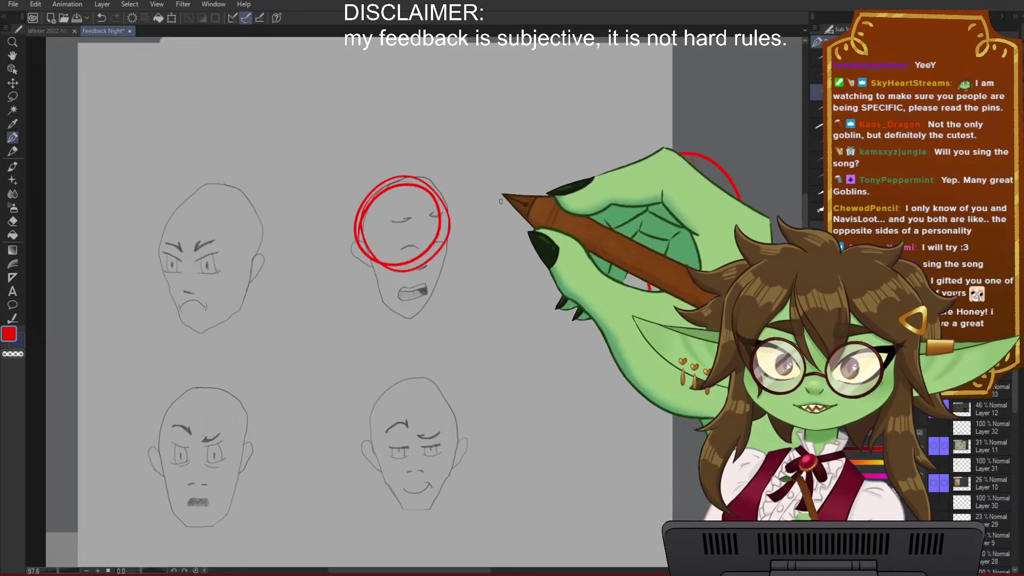
{"action": "mouse_move", "coordinate": [401, 181]}
{"action": "left_mouse_down"}
{"action": "mouse_move", "coordinate": [449, 213]}
{"action": "mouse_move", "coordinate": [377, 263]}
{"action": "left_mouse_up"}
{"action": "left_click_drag", "start_coordinate": [560, 429], "coordinate": [540, 256]}
{"action": "mouse_move", "coordinate": [480, 327]}
{"action": "left_mouse_down"}
{"action": "mouse_move", "coordinate": [436, 186]}
{"action": "mouse_move", "coordinate": [498, 444]}
{"action": "left_mouse_up"}
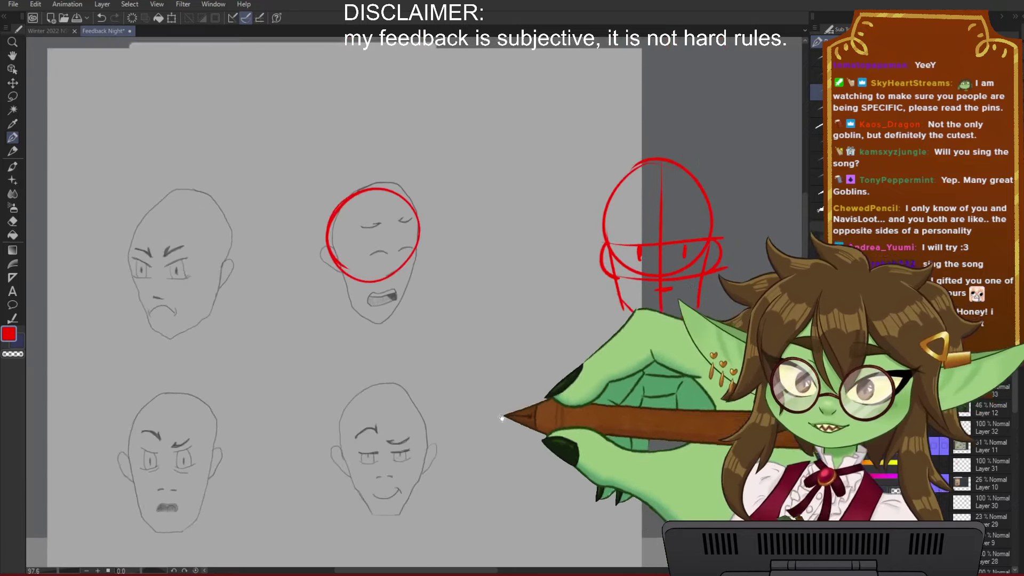
{"action": "left_click_drag", "start_coordinate": [469, 222], "coordinate": [475, 270]}
{"action": "left_click_drag", "start_coordinate": [400, 242], "coordinate": [404, 373]}
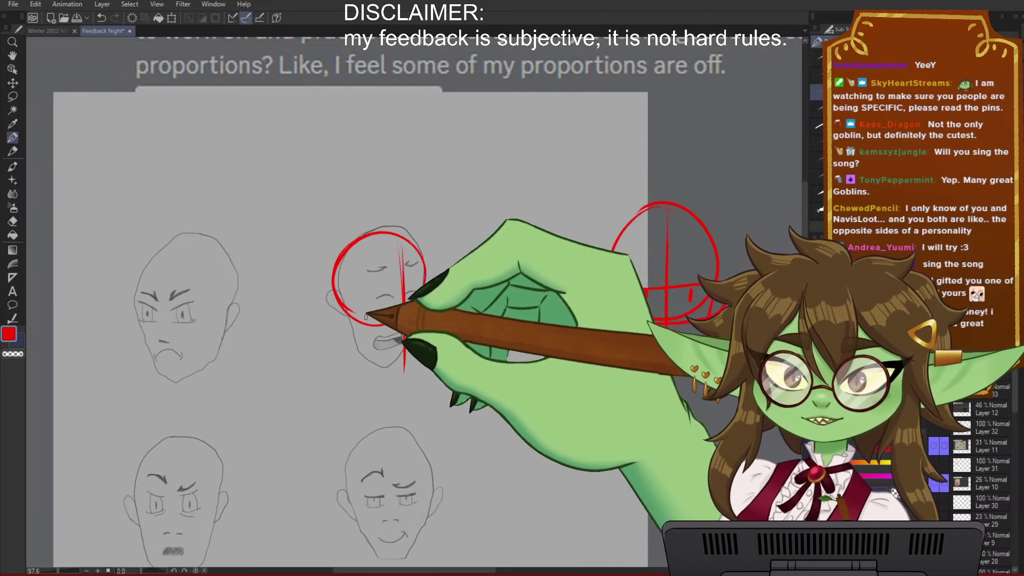
{"action": "mouse_move", "coordinate": [350, 314]}
{"action": "left_mouse_down"}
{"action": "mouse_move", "coordinate": [364, 349]}
{"action": "mouse_move", "coordinate": [400, 368]}
{"action": "left_mouse_up"}
{"action": "mouse_move", "coordinate": [423, 297]}
{"action": "left_mouse_down"}
{"action": "mouse_move", "coordinate": [408, 372]}
{"action": "mouse_move", "coordinate": [347, 415]}
{"action": "mouse_move", "coordinate": [366, 434]}
{"action": "left_mouse_up"}
Step: Draw a red cranium circle, centre line and pointed jaw over the smirking head in the second row
{"action": "scroll", "coordinate": [406, 363], "scroll_direction": "down", "scroll_amount": 3}
{"action": "mouse_move", "coordinate": [391, 373]}
{"action": "left_mouse_down"}
{"action": "mouse_move", "coordinate": [393, 497]}
{"action": "mouse_move", "coordinate": [386, 433]}
{"action": "left_mouse_up"}
{"action": "left_click_drag", "start_coordinate": [342, 349], "coordinate": [378, 430]}
{"action": "mouse_move", "coordinate": [419, 352]}
{"action": "left_mouse_down"}
{"action": "mouse_move", "coordinate": [415, 389]}
{"action": "mouse_move", "coordinate": [383, 428]}
{"action": "left_mouse_up"}
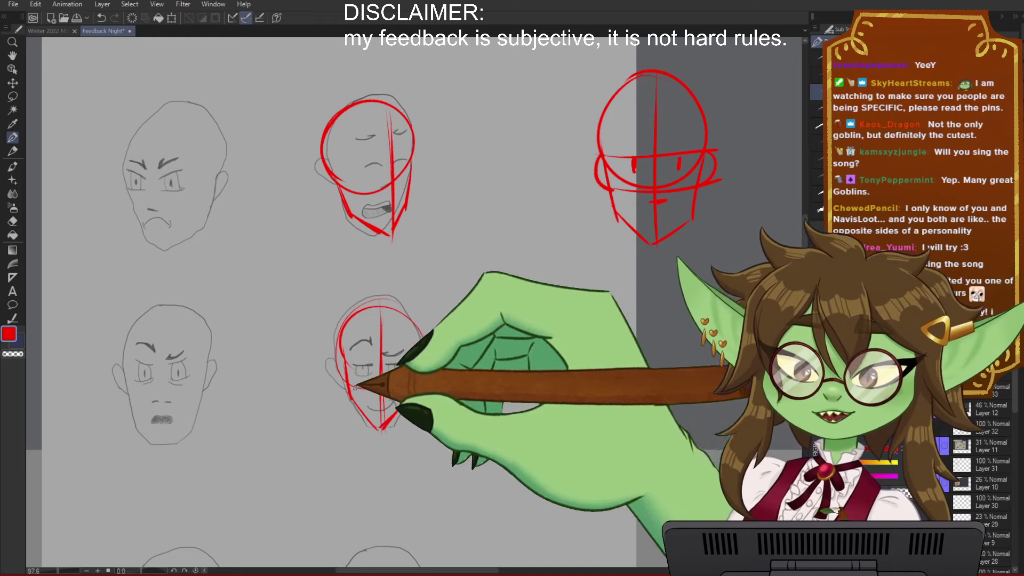
{"action": "left_click_drag", "start_coordinate": [540, 398], "coordinate": [599, 394]}
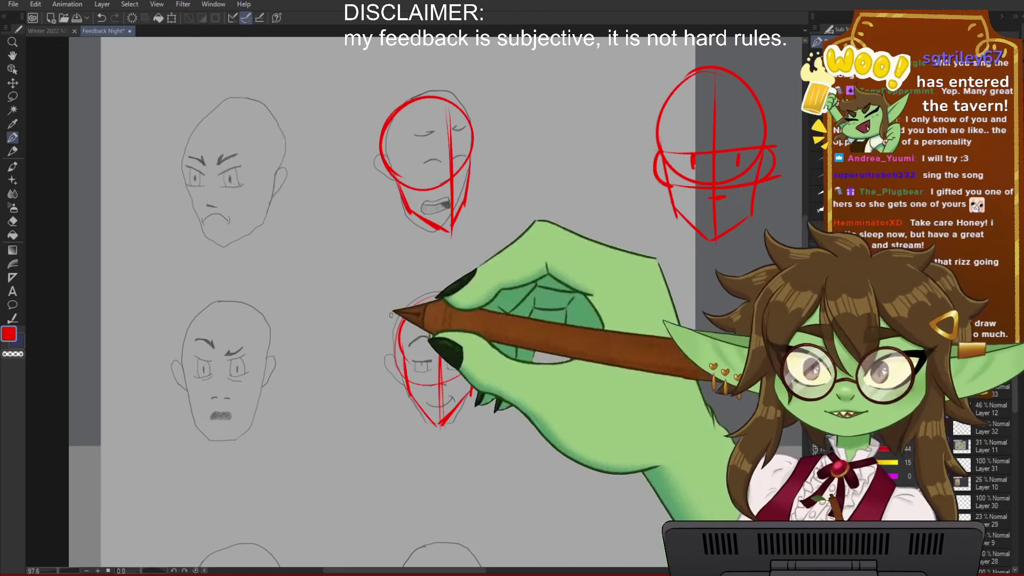
Step: Draw red cranium circles, centre lines and jaw edges over the angry head in the first row and the scowling head below it
{"action": "mouse_move", "coordinate": [433, 330]}
{"action": "left_mouse_down"}
{"action": "mouse_move", "coordinate": [497, 313]}
{"action": "mouse_move", "coordinate": [521, 333]}
{"action": "left_mouse_up"}
{"action": "left_click_drag", "start_coordinate": [361, 133], "coordinate": [367, 143]}
{"action": "left_click_drag", "start_coordinate": [302, 126], "coordinate": [306, 249]}
{"action": "mouse_move", "coordinate": [279, 177]}
{"action": "left_mouse_down"}
{"action": "mouse_move", "coordinate": [290, 229]}
{"action": "mouse_move", "coordinate": [310, 256]}
{"action": "mouse_move", "coordinate": [353, 234]}
{"action": "mouse_move", "coordinate": [362, 180]}
{"action": "left_mouse_up"}
{"action": "left_click_drag", "start_coordinate": [423, 228], "coordinate": [417, 197]}
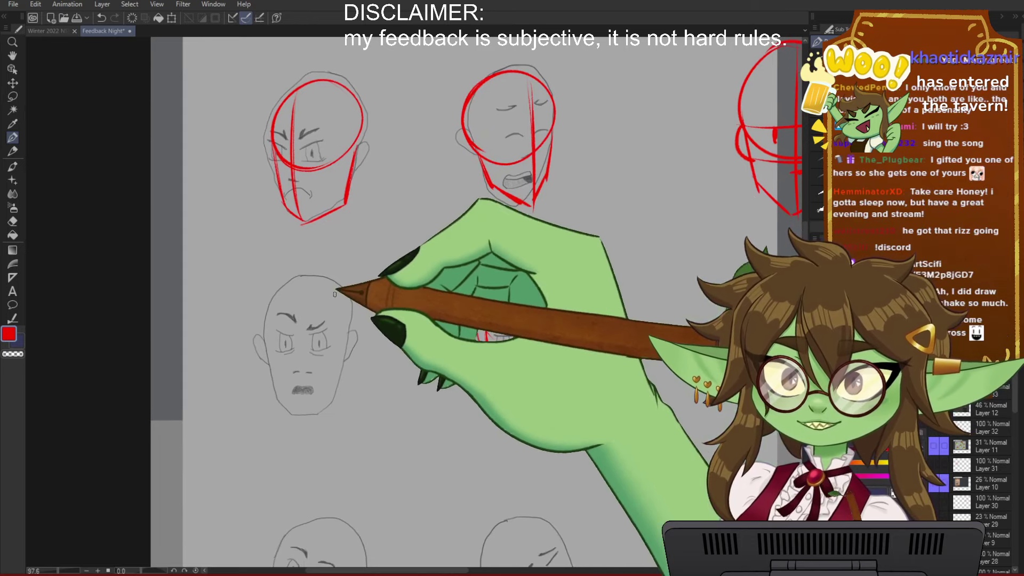
{"action": "mouse_move", "coordinate": [320, 281]}
{"action": "left_mouse_down"}
{"action": "mouse_move", "coordinate": [343, 314]}
{"action": "mouse_move", "coordinate": [301, 424]}
{"action": "left_mouse_up"}
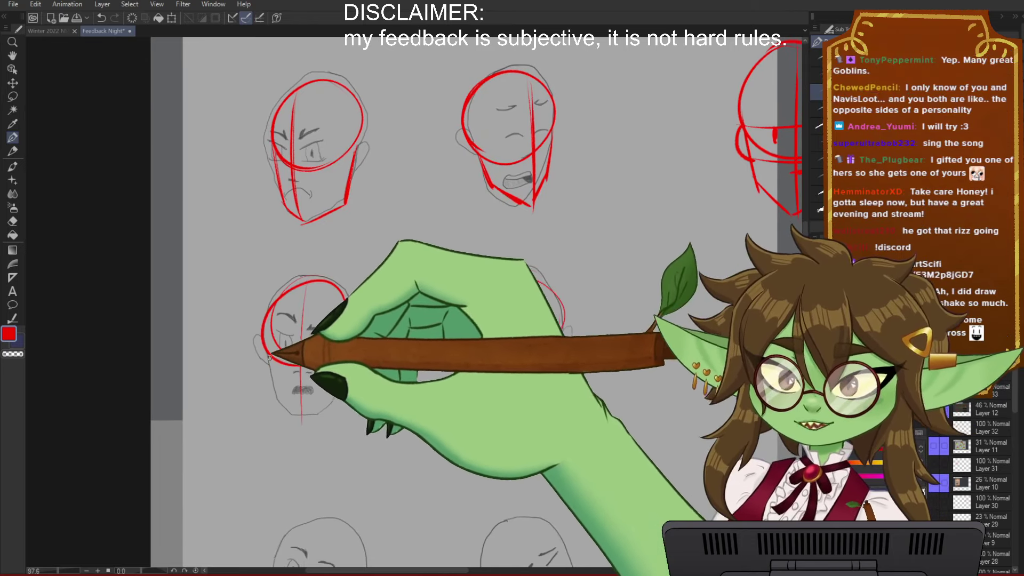
{"action": "left_click_drag", "start_coordinate": [270, 358], "coordinate": [275, 406]}
Step: Draw bold red brow lines over the four heads in the first two rows, adding short under-eye strokes on the scowling head
{"action": "mouse_move", "coordinate": [278, 303]}
{"action": "left_mouse_down"}
{"action": "mouse_move", "coordinate": [337, 308]}
{"action": "mouse_move", "coordinate": [320, 324]}
{"action": "mouse_move", "coordinate": [338, 317]}
{"action": "left_mouse_up"}
{"action": "key", "text": "ctrl+z"}
{"action": "left_click_drag", "start_coordinate": [277, 354], "coordinate": [293, 349]}
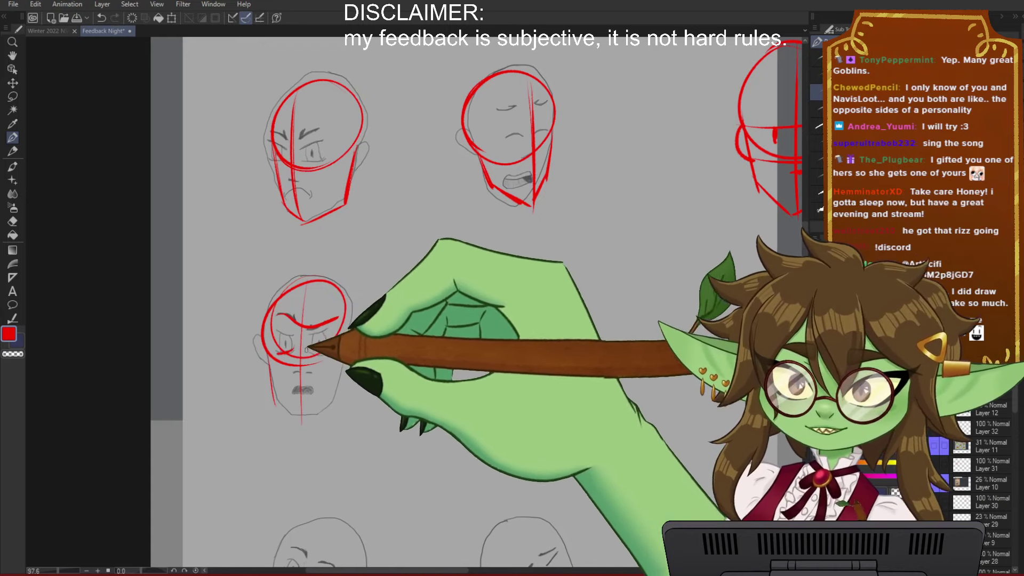
{"action": "left_click_drag", "start_coordinate": [476, 454], "coordinate": [418, 436]}
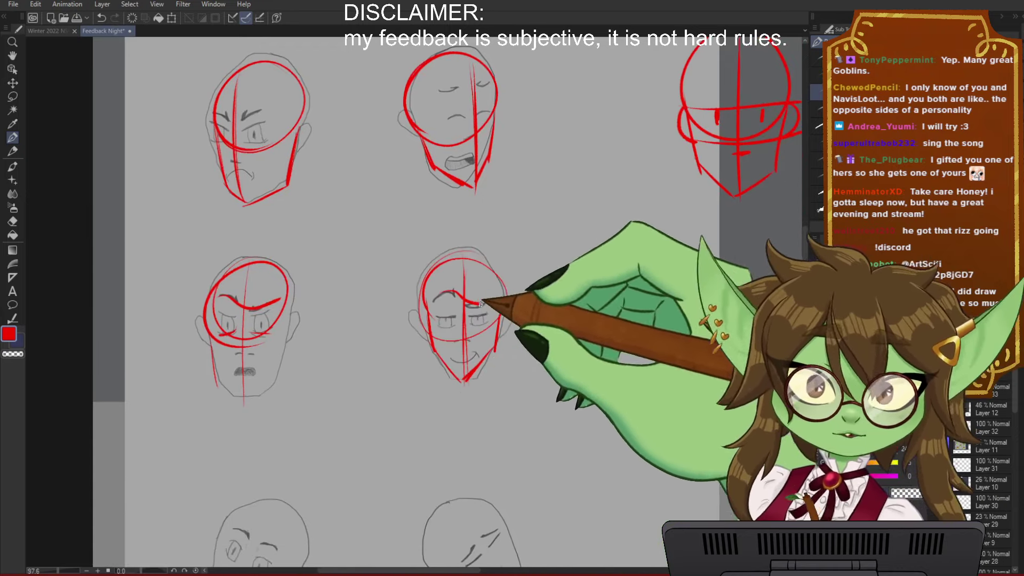
{"action": "left_click_drag", "start_coordinate": [481, 304], "coordinate": [492, 297]}
{"action": "mouse_move", "coordinate": [553, 212]}
{"action": "left_mouse_down"}
{"action": "mouse_move", "coordinate": [548, 267]}
{"action": "mouse_move", "coordinate": [562, 304]}
{"action": "left_mouse_up"}
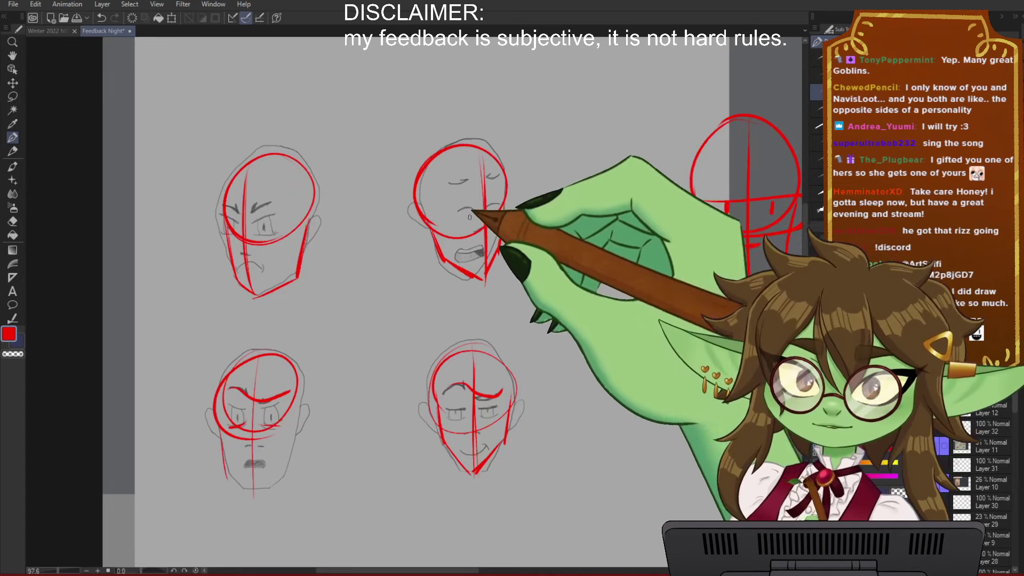
{"action": "mouse_move", "coordinate": [459, 199]}
{"action": "left_mouse_down"}
{"action": "mouse_move", "coordinate": [474, 183]}
{"action": "mouse_move", "coordinate": [502, 185]}
{"action": "left_mouse_up"}
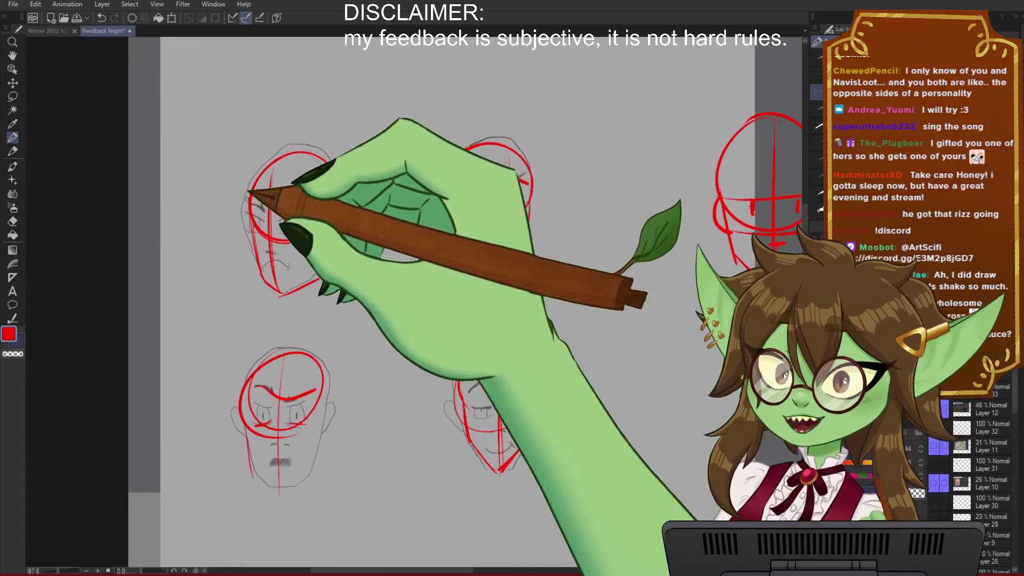
Step: Draw exaggerated red brow strokes above the eyebrows of the two tilted heads in the third row
{"action": "left_click_drag", "start_coordinate": [391, 418], "coordinate": [393, 143]}
{"action": "left_click_drag", "start_coordinate": [402, 238], "coordinate": [422, 239]}
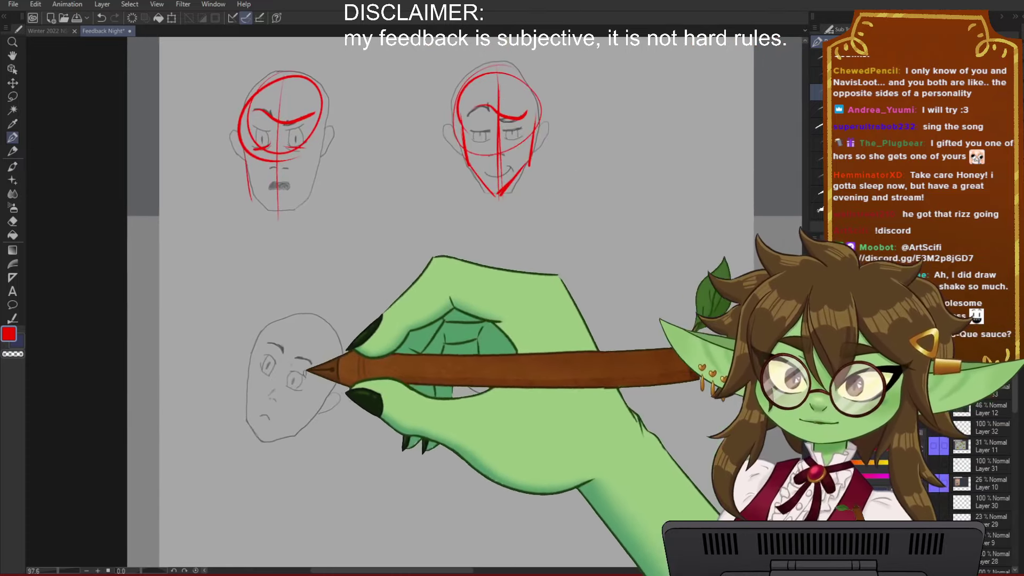
{"action": "left_click_drag", "start_coordinate": [269, 345], "coordinate": [326, 364]}
{"action": "key", "text": "ctrl+z"}
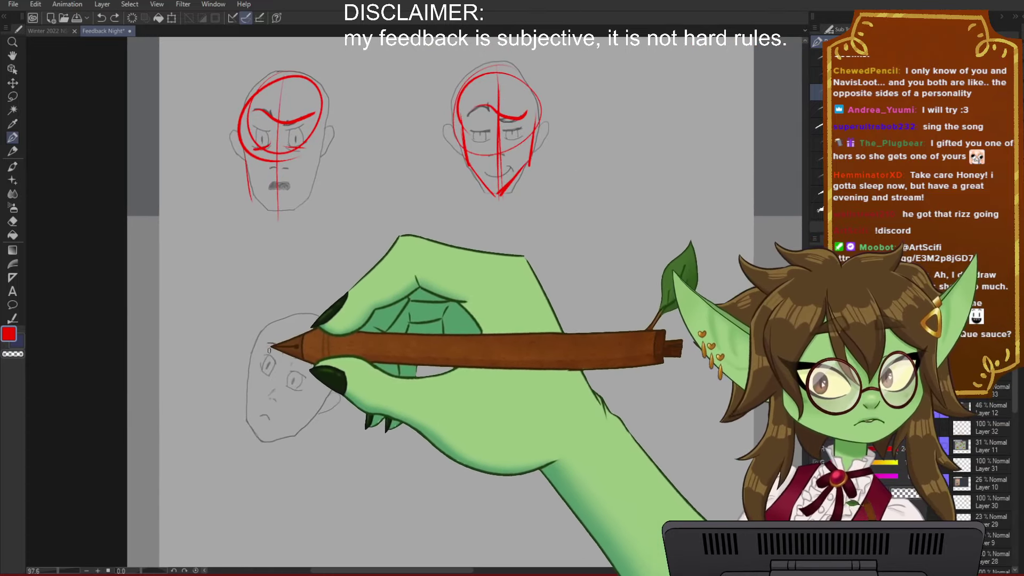
{"action": "mouse_move", "coordinate": [269, 344]}
{"action": "left_mouse_down"}
{"action": "mouse_move", "coordinate": [293, 347]}
{"action": "mouse_move", "coordinate": [296, 336]}
{"action": "mouse_move", "coordinate": [315, 358]}
{"action": "left_mouse_up"}
{"action": "key", "text": "ctrl+z"}
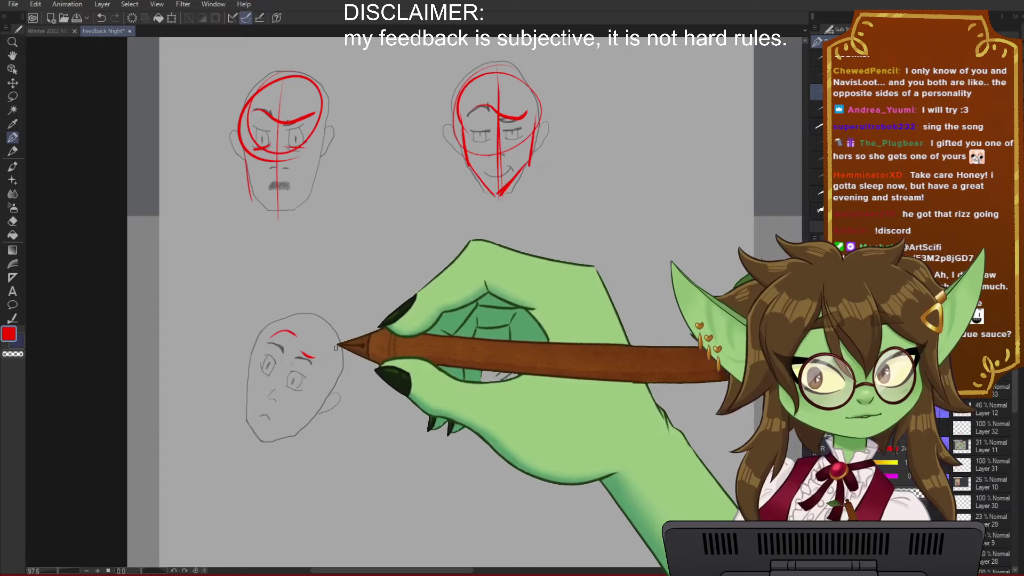
{"action": "left_click_drag", "start_coordinate": [404, 432], "coordinate": [304, 420]}
{"action": "left_click_drag", "start_coordinate": [513, 380], "coordinate": [488, 405]}
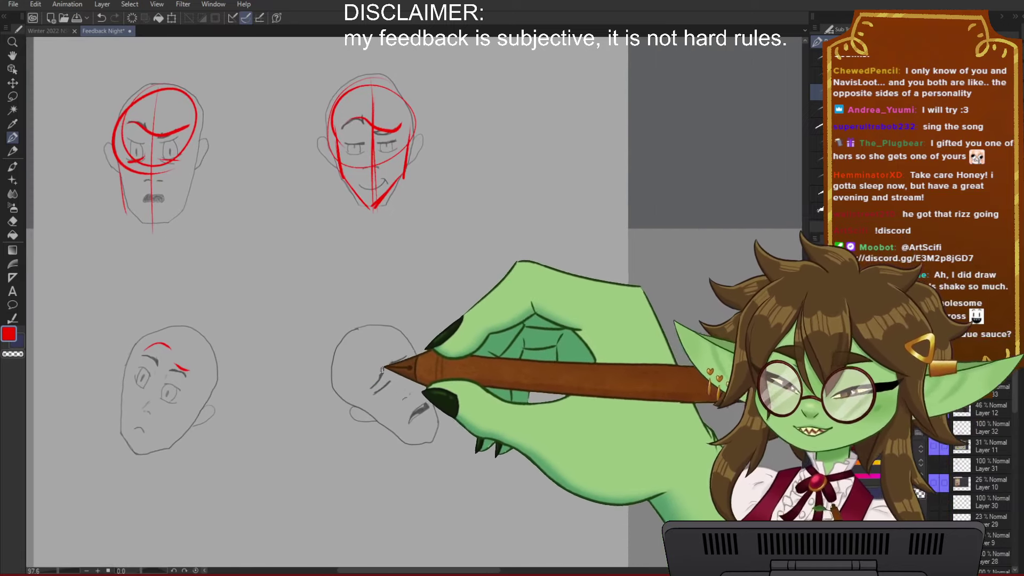
{"action": "left_click_drag", "start_coordinate": [382, 368], "coordinate": [370, 388]}
{"action": "left_click_drag", "start_coordinate": [391, 363], "coordinate": [410, 355]}
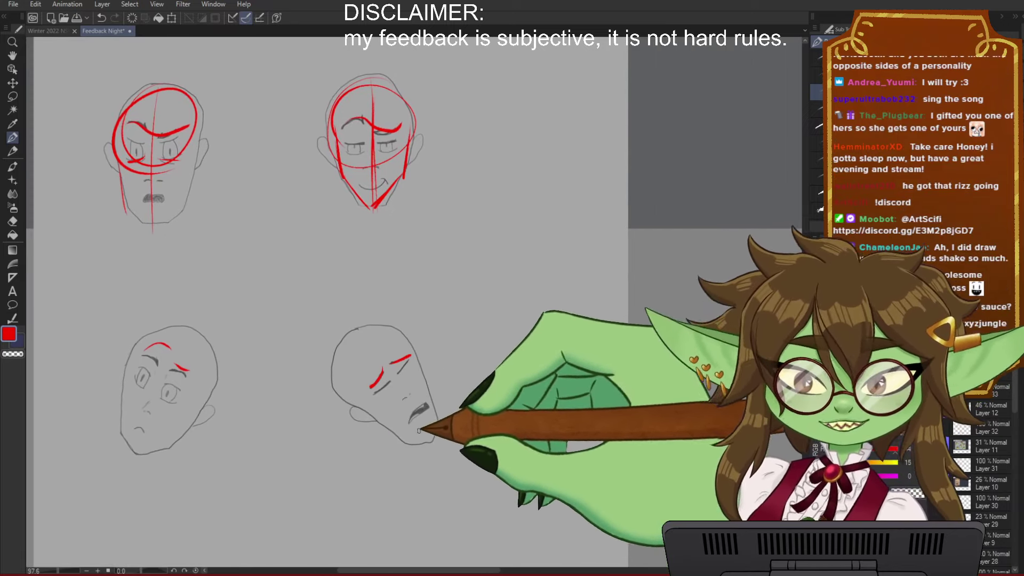
Step: Compare the red-marked expression heads with the red reference head beside them and the submission's written request
{"action": "left_click_drag", "start_coordinate": [474, 314], "coordinate": [544, 484]}
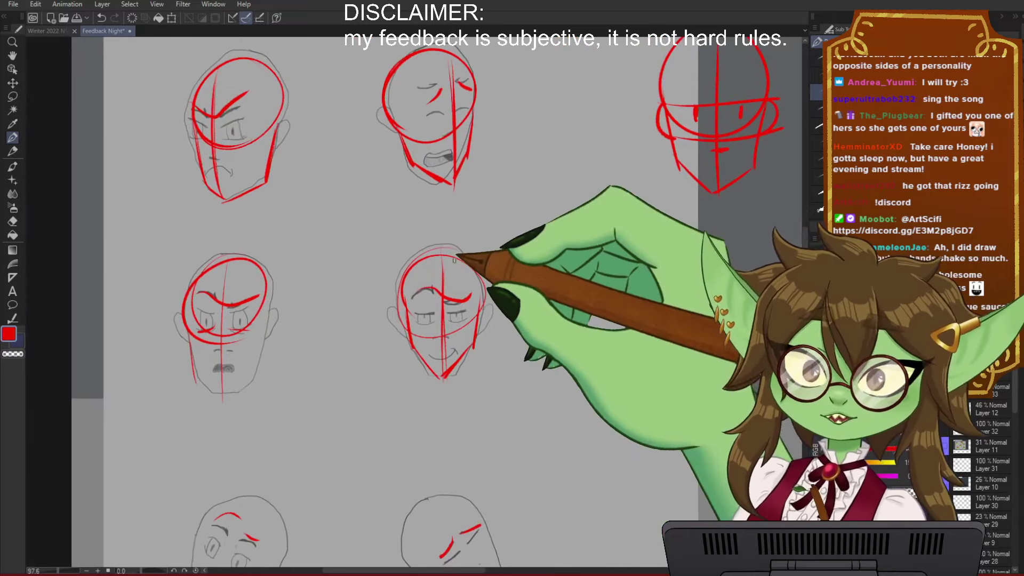
{"action": "scroll", "coordinate": [462, 260], "scroll_direction": "down", "scroll_amount": 2}
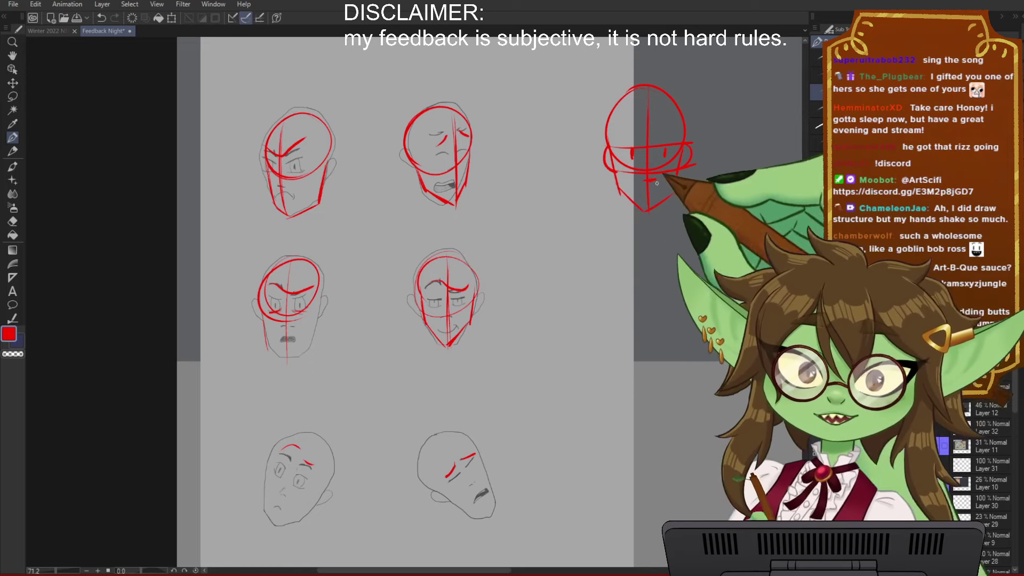
{"action": "left_click_drag", "start_coordinate": [716, 213], "coordinate": [436, 304]}
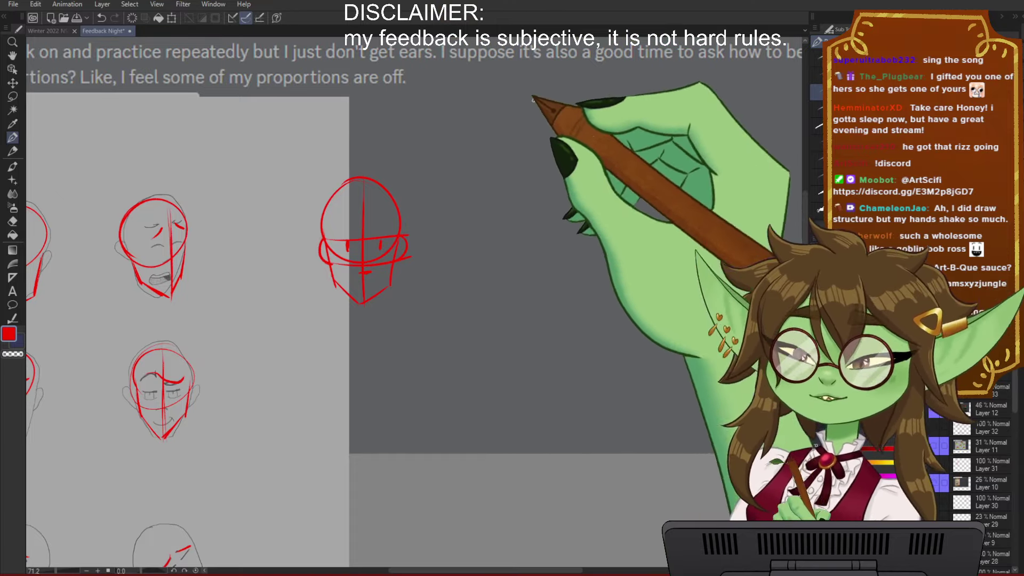
{"action": "scroll", "coordinate": [419, 213], "scroll_direction": "down", "scroll_amount": 2}
{"action": "left_click_drag", "start_coordinate": [491, 388], "coordinate": [389, 279]}
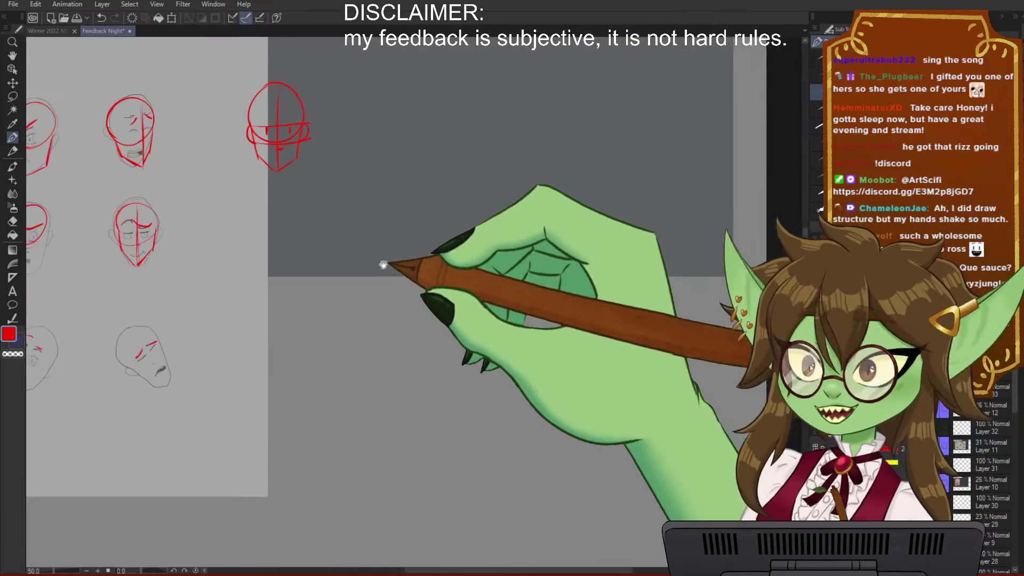
{"action": "scroll", "coordinate": [388, 279], "scroll_direction": "up", "scroll_amount": 1}
{"action": "left_click_drag", "start_coordinate": [495, 374], "coordinate": [553, 402]}
{"action": "scroll", "coordinate": [500, 400], "scroll_direction": "down", "scroll_amount": 3}
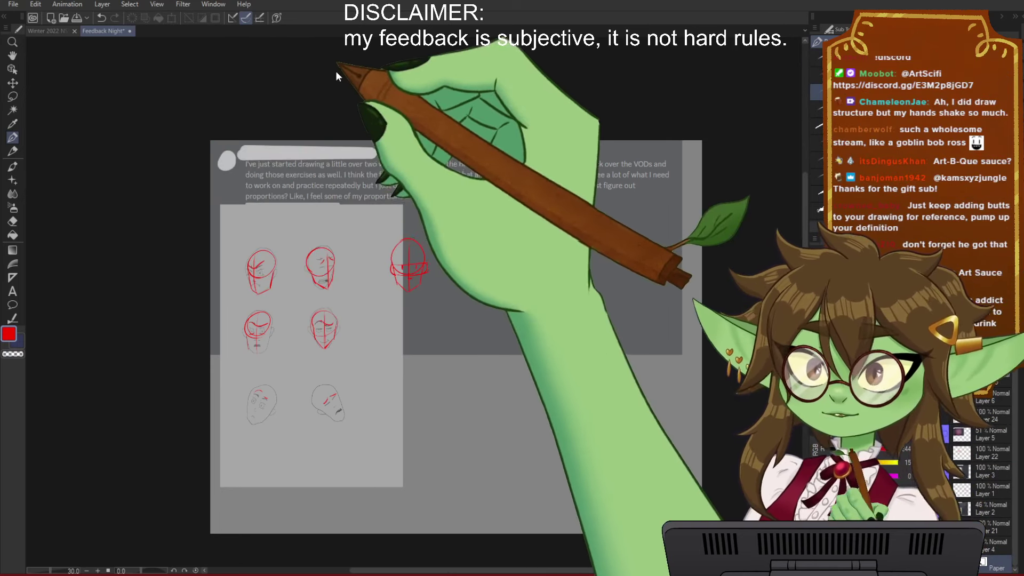
{"action": "scroll", "coordinate": [335, 70], "scroll_direction": "up", "scroll_amount": 5}
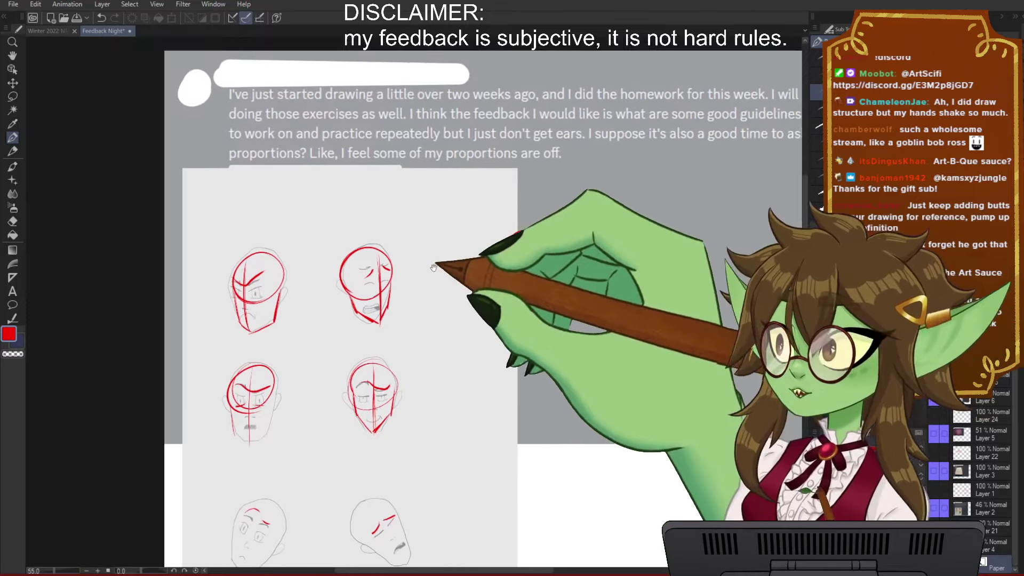
{"action": "mouse_move", "coordinate": [550, 337]}
{"action": "left_mouse_down"}
{"action": "mouse_move", "coordinate": [519, 295]}
{"action": "mouse_move", "coordinate": [279, 217]}
{"action": "mouse_move", "coordinate": [226, 248]}
{"action": "mouse_move", "coordinate": [201, 236]}
{"action": "left_mouse_up"}
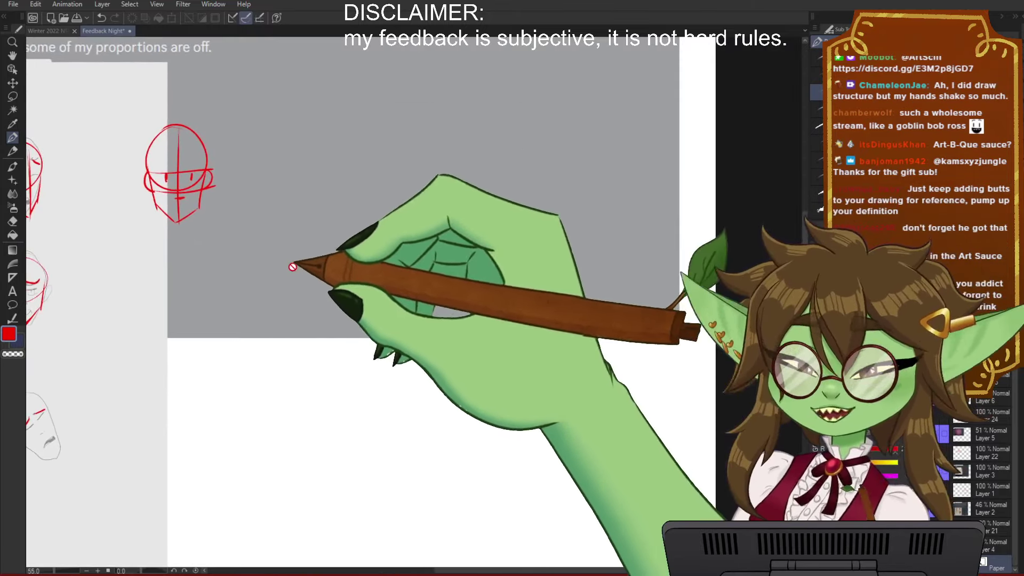
{"action": "scroll", "coordinate": [414, 304], "scroll_direction": "up", "scroll_amount": 1}
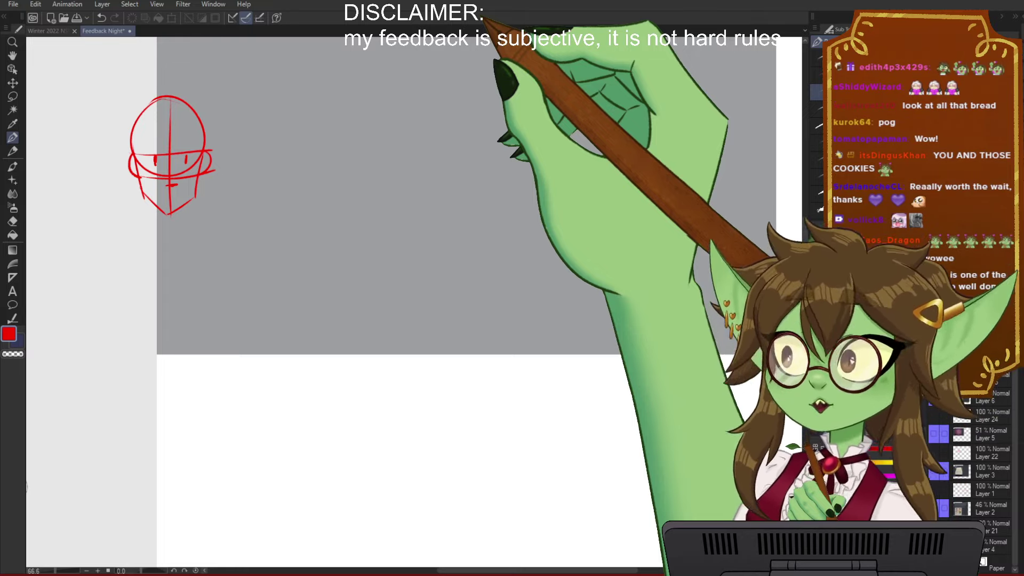
{"action": "scroll", "coordinate": [563, 308], "scroll_direction": "down", "scroll_amount": 2}
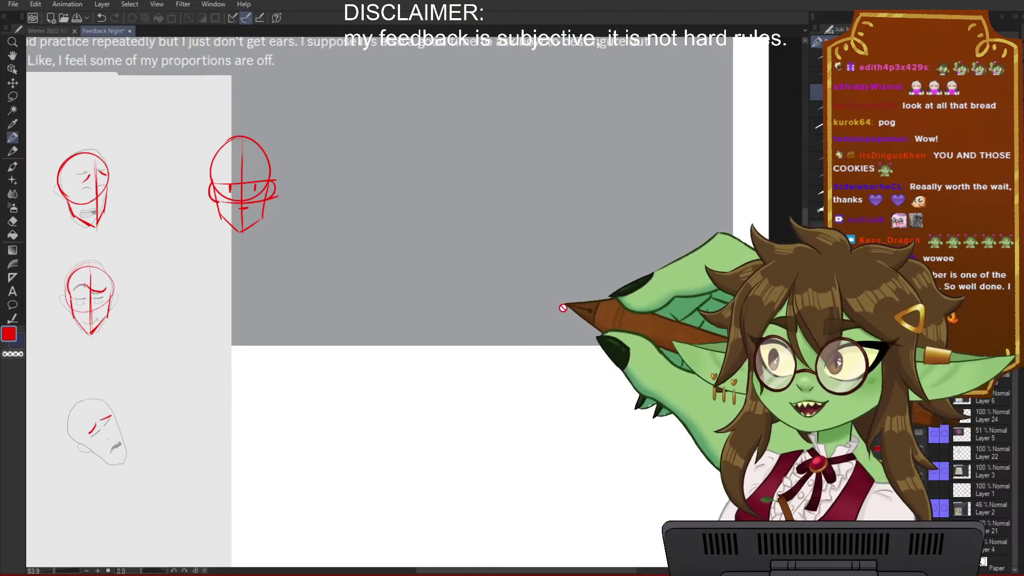
{"action": "scroll", "coordinate": [363, 238], "scroll_direction": "up", "scroll_amount": 1}
{"action": "left_click_drag", "start_coordinate": [272, 204], "coordinate": [446, 308]}
{"action": "scroll", "coordinate": [453, 229], "scroll_direction": "down", "scroll_amount": 2}
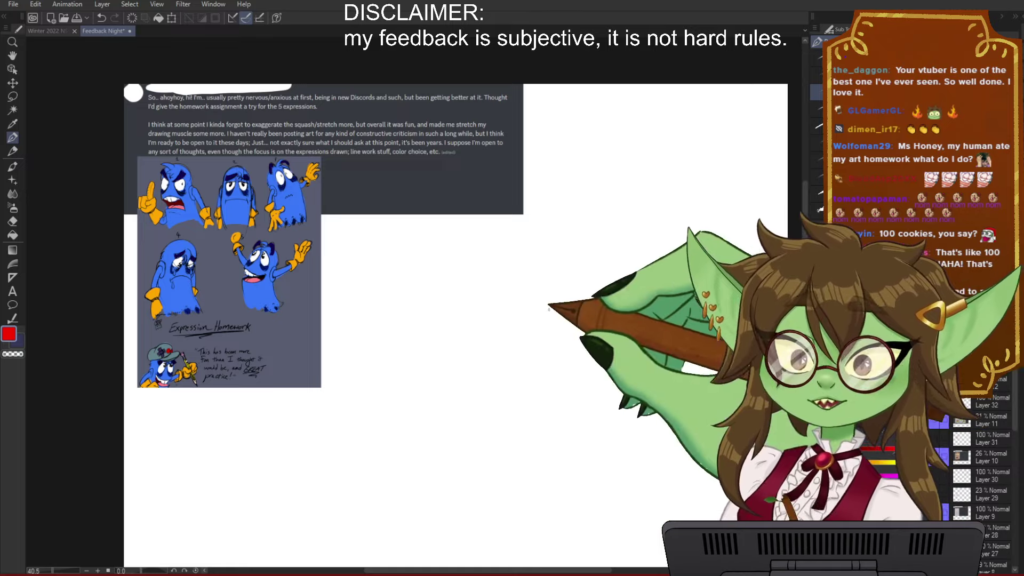
Step: Examine the blue ghost "Expression Homework" submission, its five numbered expressions and the written feedback request above them
{"action": "left_click_drag", "start_coordinate": [549, 310], "coordinate": [536, 308]}
{"action": "left_click_drag", "start_coordinate": [238, 213], "coordinate": [310, 208]}
{"action": "left_click_drag", "start_coordinate": [448, 195], "coordinate": [400, 192]}
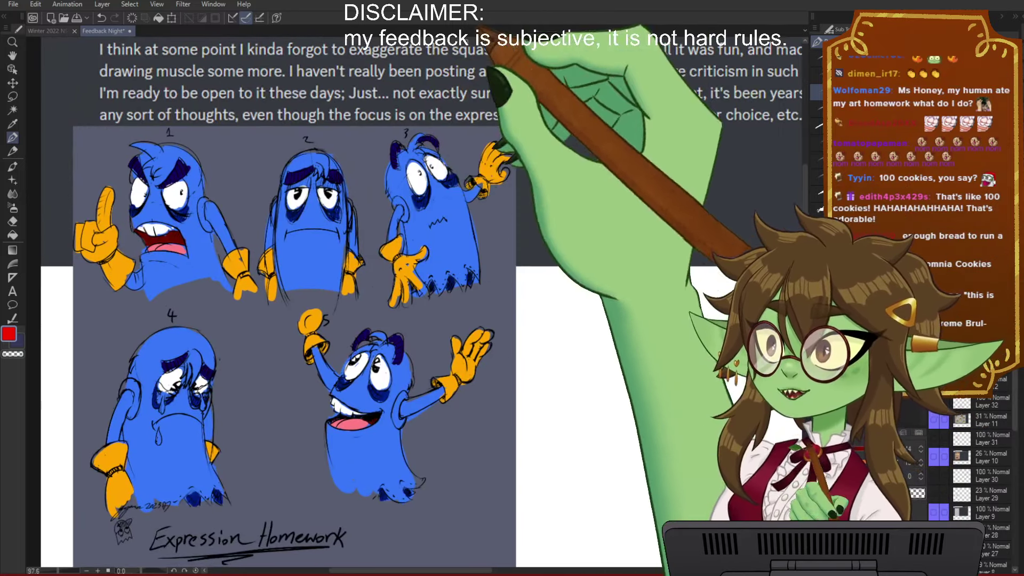
{"action": "scroll", "coordinate": [471, 303], "scroll_direction": "down", "scroll_amount": 3}
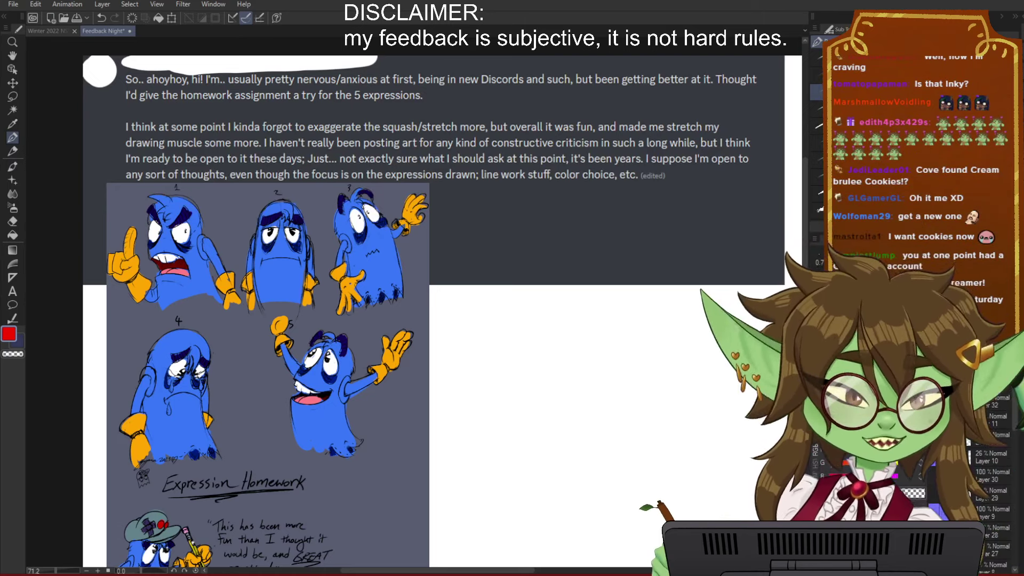
{"action": "scroll", "coordinate": [445, 313], "scroll_direction": "down", "scroll_amount": 2}
{"action": "scroll", "coordinate": [298, 326], "scroll_direction": "up", "scroll_amount": 2}
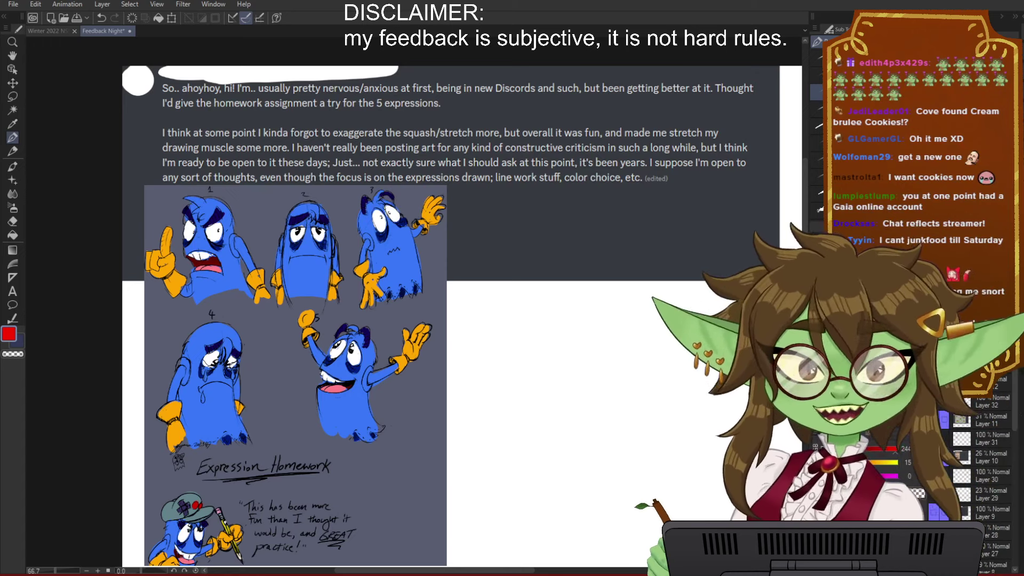
{"action": "scroll", "coordinate": [696, 315], "scroll_direction": "down", "scroll_amount": 3}
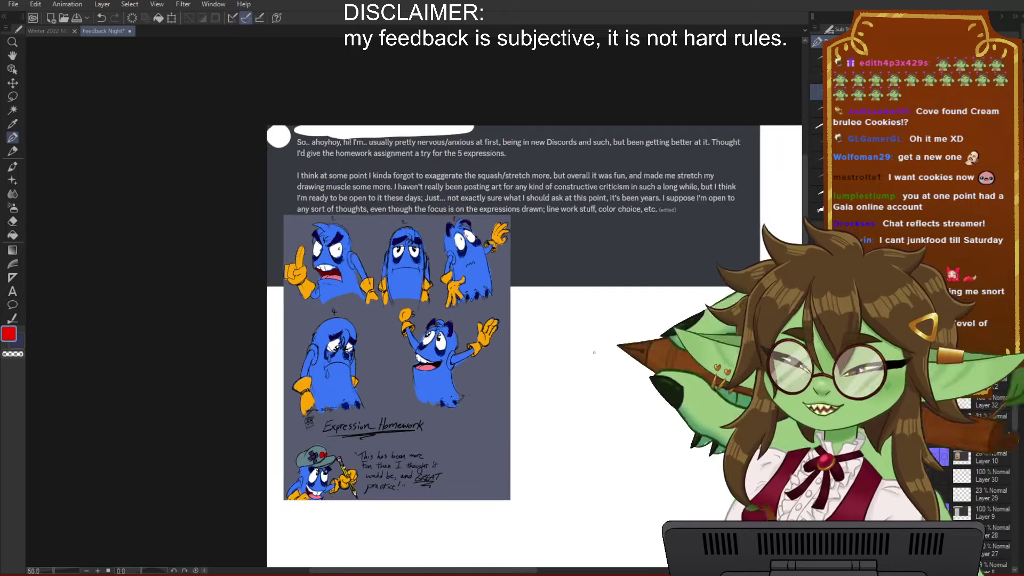
{"action": "scroll", "coordinate": [516, 352], "scroll_direction": "up", "scroll_amount": 4}
{"action": "left_click_drag", "start_coordinate": [507, 264], "coordinate": [410, 291]}
{"action": "scroll", "coordinate": [404, 289], "scroll_direction": "up", "scroll_amount": 2}
{"action": "left_click_drag", "start_coordinate": [487, 259], "coordinate": [491, 282]}
{"action": "scroll", "coordinate": [485, 297], "scroll_direction": "down", "scroll_amount": 1}
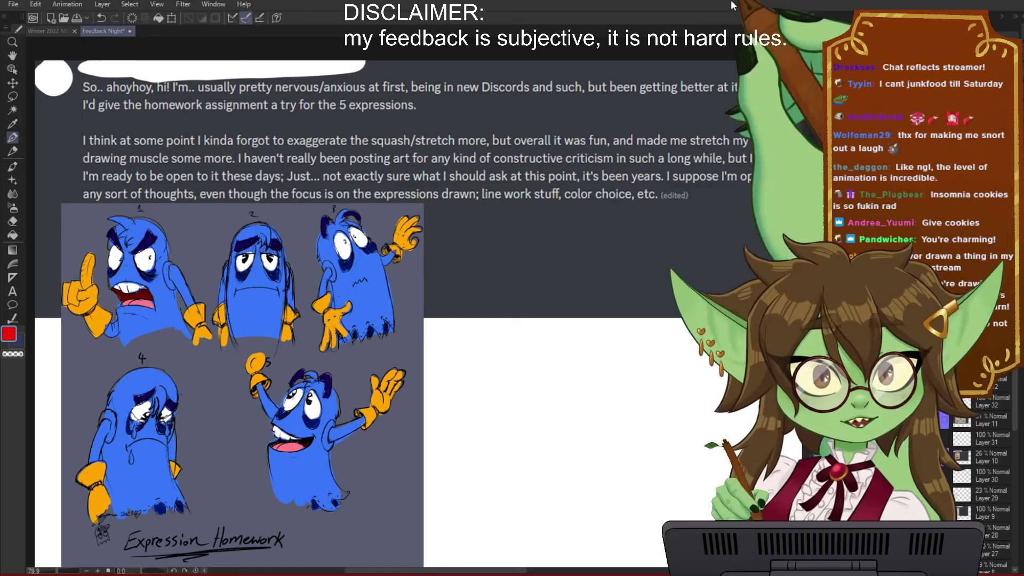
{"action": "scroll", "coordinate": [528, 219], "scroll_direction": "down", "scroll_amount": 2}
{"action": "left_click_drag", "start_coordinate": [288, 377], "coordinate": [333, 334]}
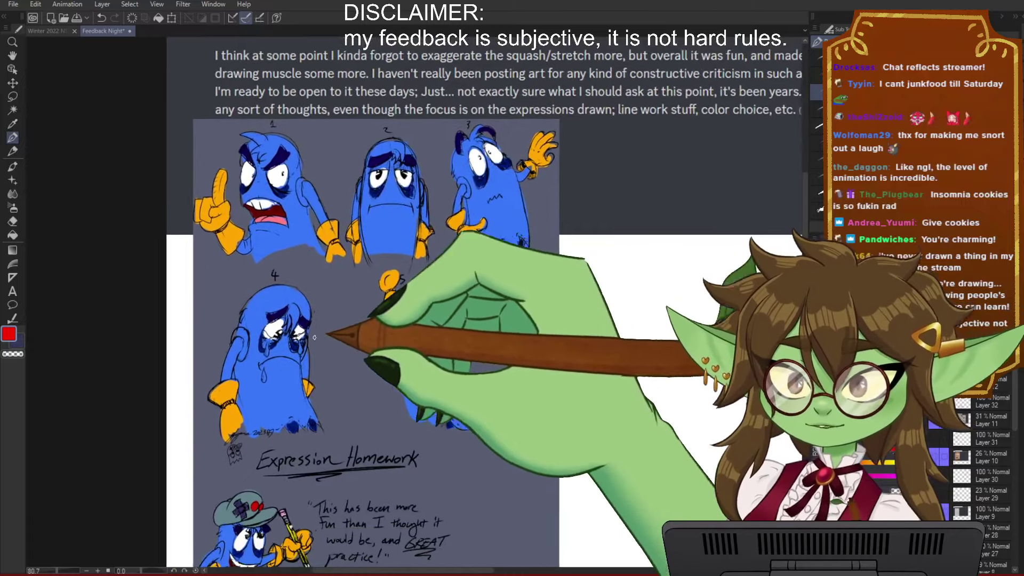
Step: Examine the five ghost expressions up close, along with the capped ghost and handwritten note at the foot of the artwork
{"action": "scroll", "coordinate": [310, 337], "scroll_direction": "up", "scroll_amount": 3}
{"action": "left_click_drag", "start_coordinate": [483, 219], "coordinate": [473, 277]}
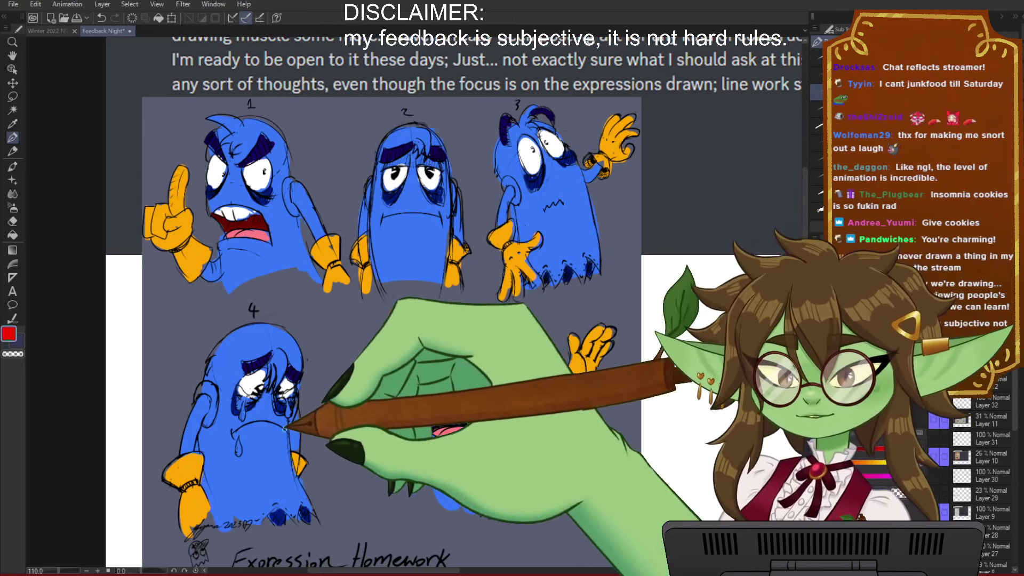
{"action": "scroll", "coordinate": [506, 352], "scroll_direction": "down", "scroll_amount": 3}
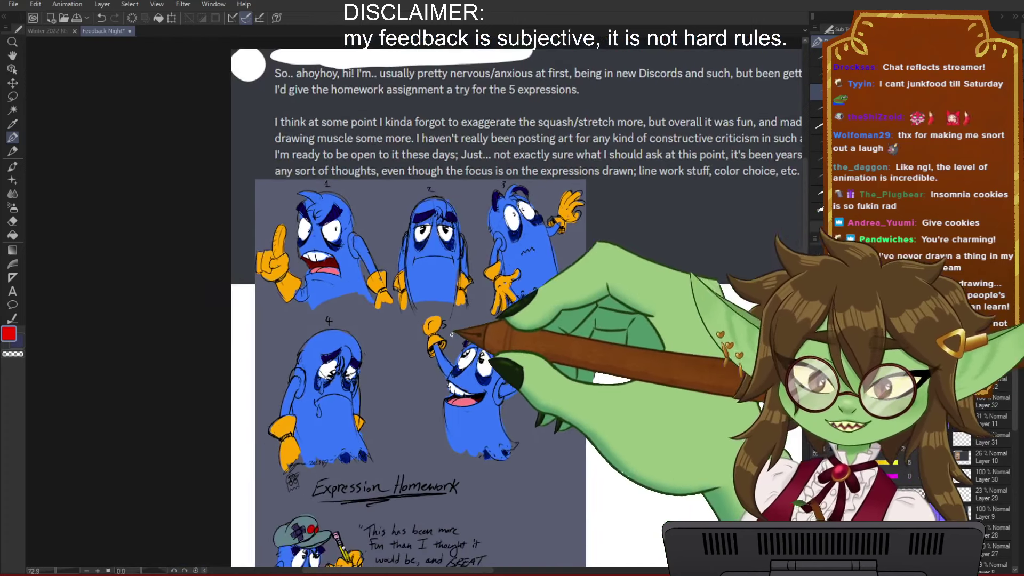
{"action": "scroll", "coordinate": [448, 373], "scroll_direction": "down", "scroll_amount": 2}
{"action": "scroll", "coordinate": [457, 428], "scroll_direction": "up", "scroll_amount": 3}
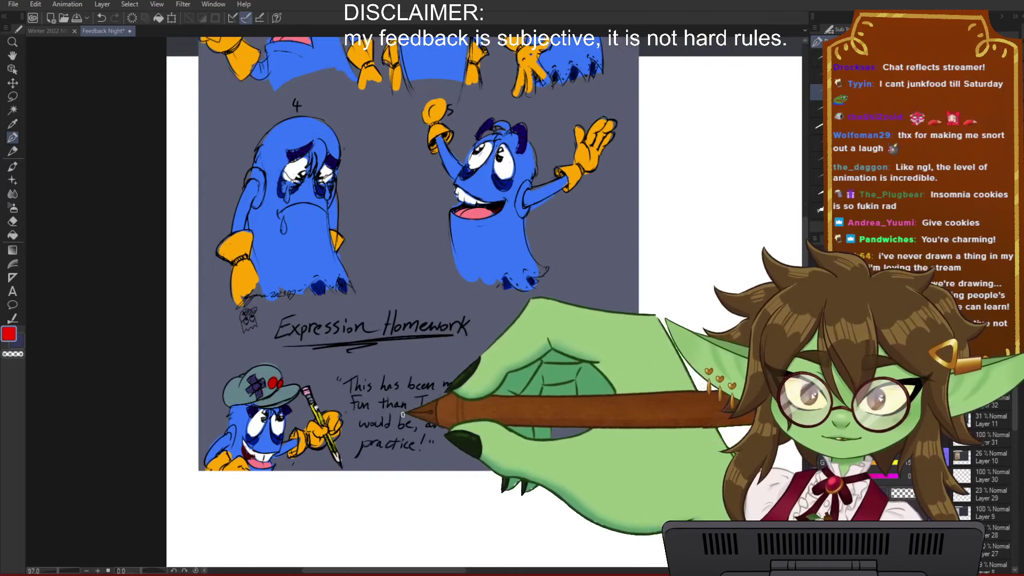
{"action": "scroll", "coordinate": [450, 459], "scroll_direction": "up", "scroll_amount": 1}
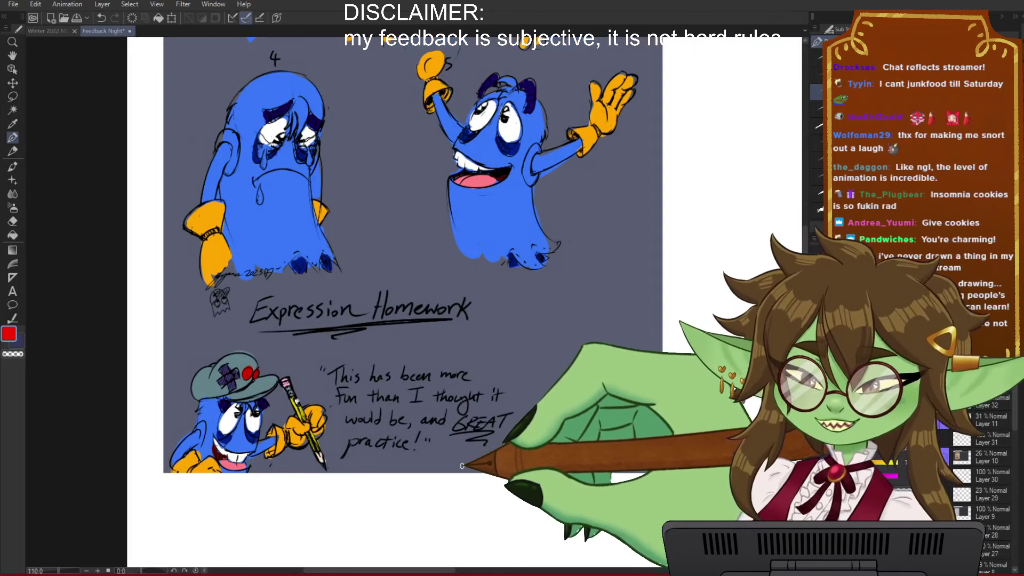
{"action": "scroll", "coordinate": [480, 472], "scroll_direction": "down", "scroll_amount": 2}
{"action": "left_click_drag", "start_coordinate": [442, 212], "coordinate": [432, 378]}
{"action": "scroll", "coordinate": [387, 319], "scroll_direction": "up", "scroll_amount": 1}
{"action": "left_click_drag", "start_coordinate": [513, 306], "coordinate": [487, 323]}
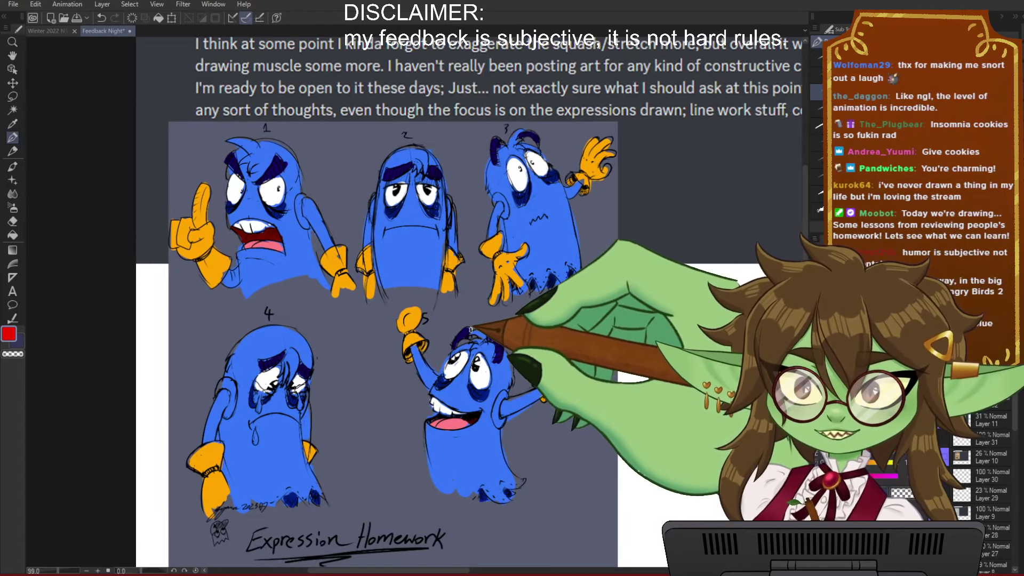
{"action": "scroll", "coordinate": [249, 198], "scroll_direction": "up", "scroll_amount": 1}
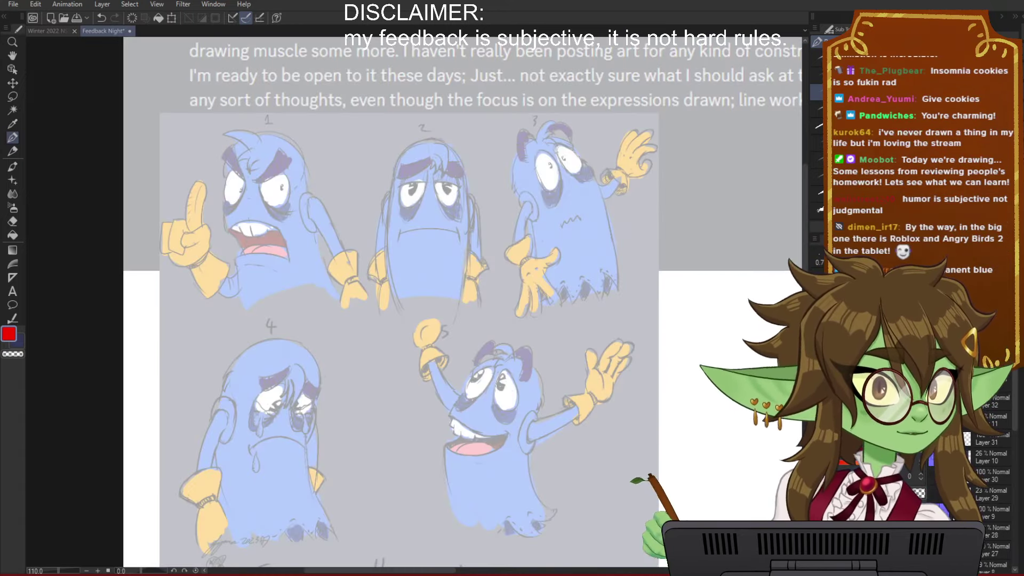
Step: Draw red lines running down the inner sides of ghost 2's eyes into its under-eye bags
{"action": "scroll", "coordinate": [375, 241], "scroll_direction": "up", "scroll_amount": 1}
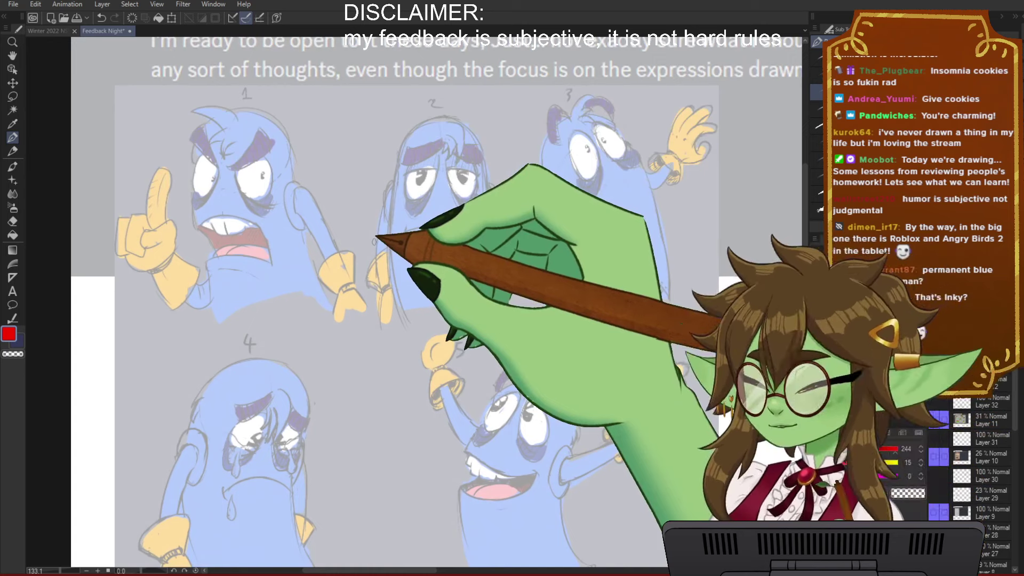
{"action": "left_click_drag", "start_coordinate": [421, 364], "coordinate": [398, 401]}
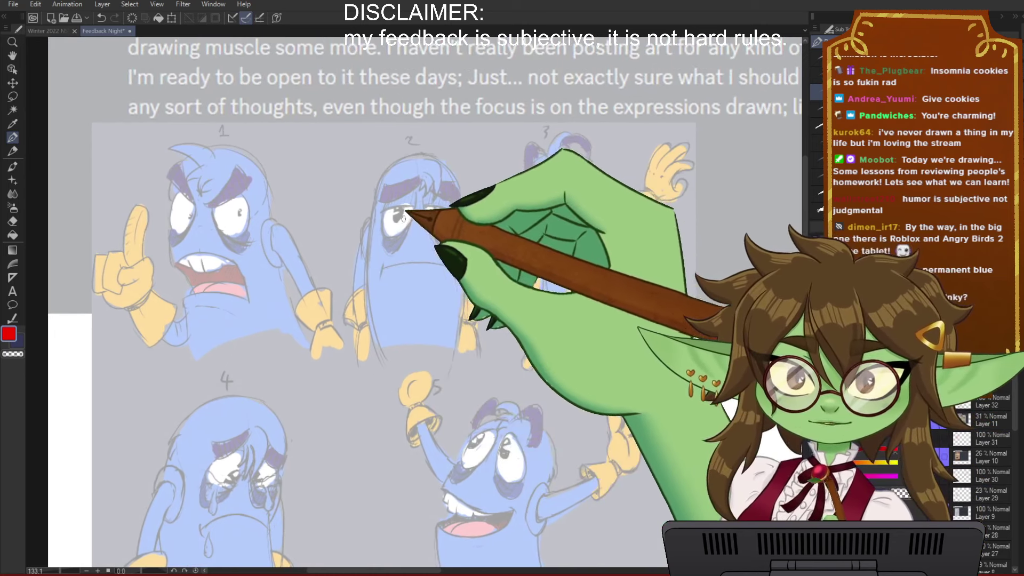
{"action": "key", "text": "ctrl+z"}
{"action": "mouse_move", "coordinate": [423, 203]}
{"action": "left_mouse_down"}
{"action": "mouse_move", "coordinate": [440, 232]}
{"action": "mouse_move", "coordinate": [393, 236]}
{"action": "mouse_move", "coordinate": [396, 251]}
{"action": "mouse_move", "coordinate": [440, 247]}
{"action": "left_mouse_up"}
Step: Draw short red under-eye creases on ghost 3 and red curves along the inner edges of ghost 5's eyes
{"action": "left_click_drag", "start_coordinate": [557, 294], "coordinate": [493, 310]}
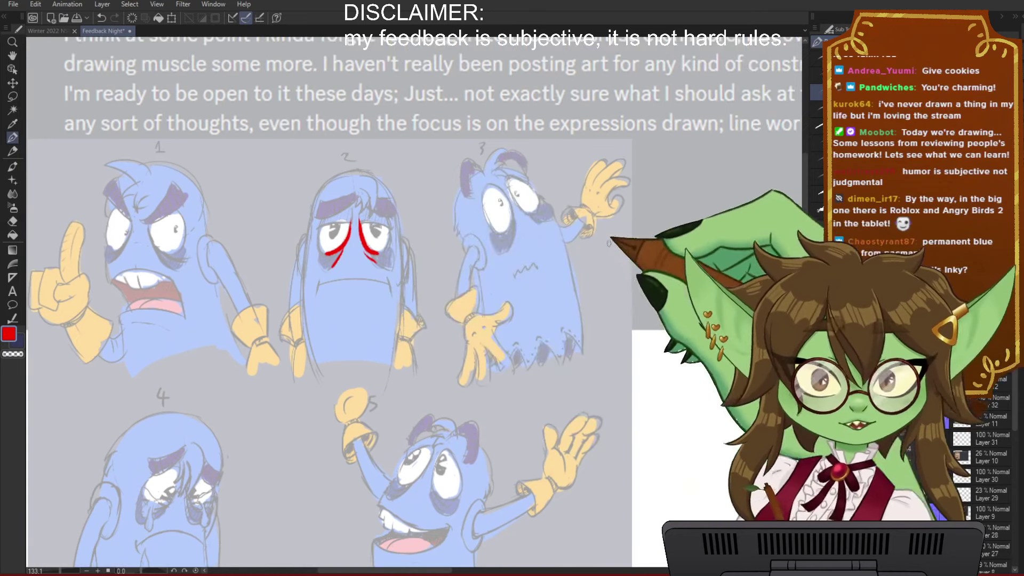
{"action": "left_click_drag", "start_coordinate": [509, 225], "coordinate": [498, 240]}
{"action": "mouse_move", "coordinate": [516, 226]}
{"action": "left_mouse_down"}
{"action": "mouse_move", "coordinate": [499, 238]}
{"action": "mouse_move", "coordinate": [516, 224]}
{"action": "mouse_move", "coordinate": [510, 246]}
{"action": "mouse_move", "coordinate": [594, 281]}
{"action": "mouse_move", "coordinate": [605, 248]}
{"action": "mouse_move", "coordinate": [602, 276]}
{"action": "mouse_move", "coordinate": [522, 167]}
{"action": "left_mouse_up"}
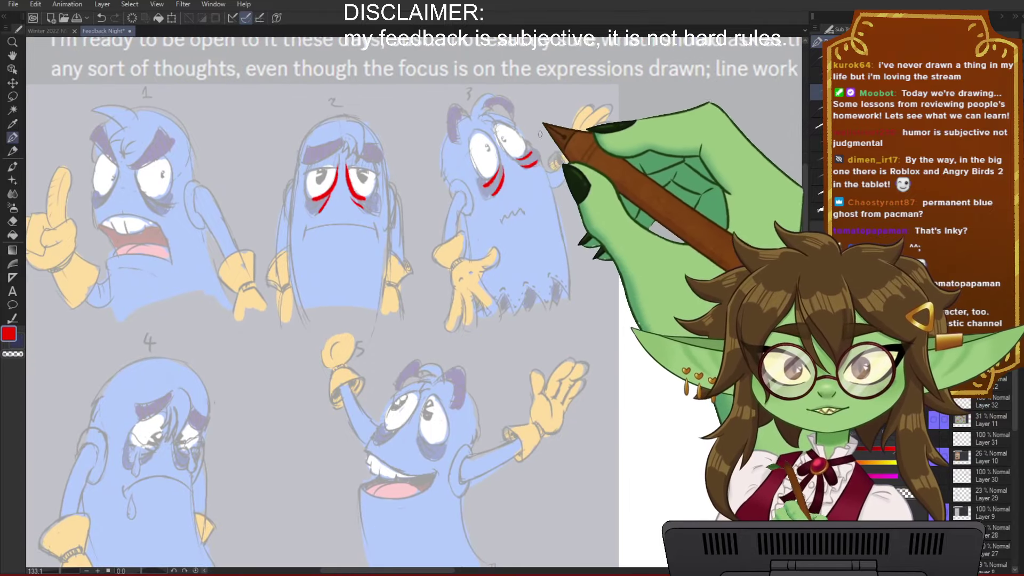
{"action": "left_click_drag", "start_coordinate": [613, 299], "coordinate": [642, 266]}
{"action": "mouse_move", "coordinate": [474, 419]}
{"action": "left_mouse_down"}
{"action": "mouse_move", "coordinate": [451, 362]}
{"action": "mouse_move", "coordinate": [422, 355]}
{"action": "mouse_move", "coordinate": [437, 341]}
{"action": "left_mouse_up"}
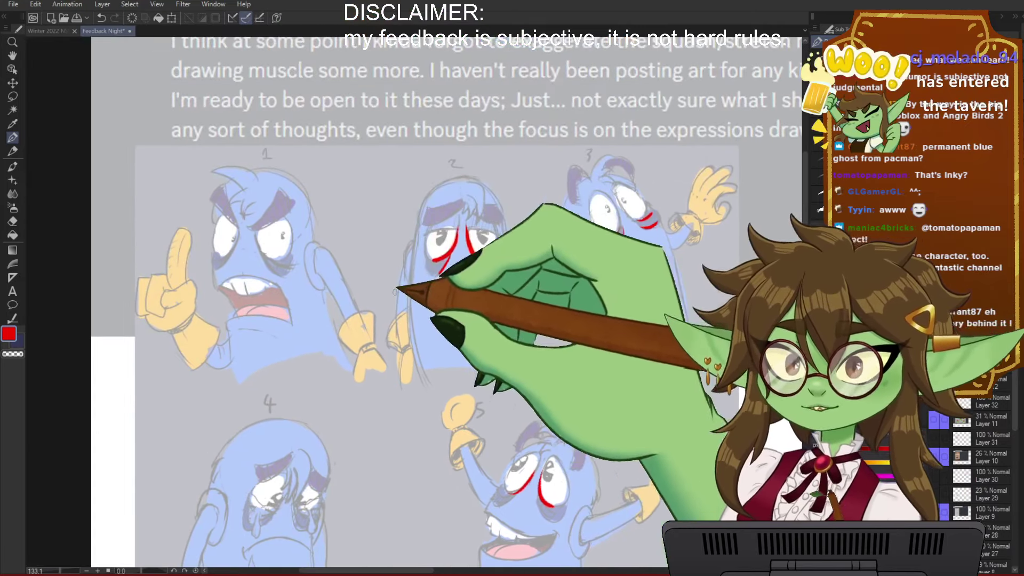
Step: Trace a red oval around the larger, nearer eye of angry ghost 1
{"action": "scroll", "coordinate": [382, 285], "scroll_direction": "up", "scroll_amount": 1}
{"action": "mouse_move", "coordinate": [385, 320]}
{"action": "left_mouse_down"}
{"action": "mouse_move", "coordinate": [418, 320]}
{"action": "mouse_move", "coordinate": [395, 323]}
{"action": "left_mouse_up"}
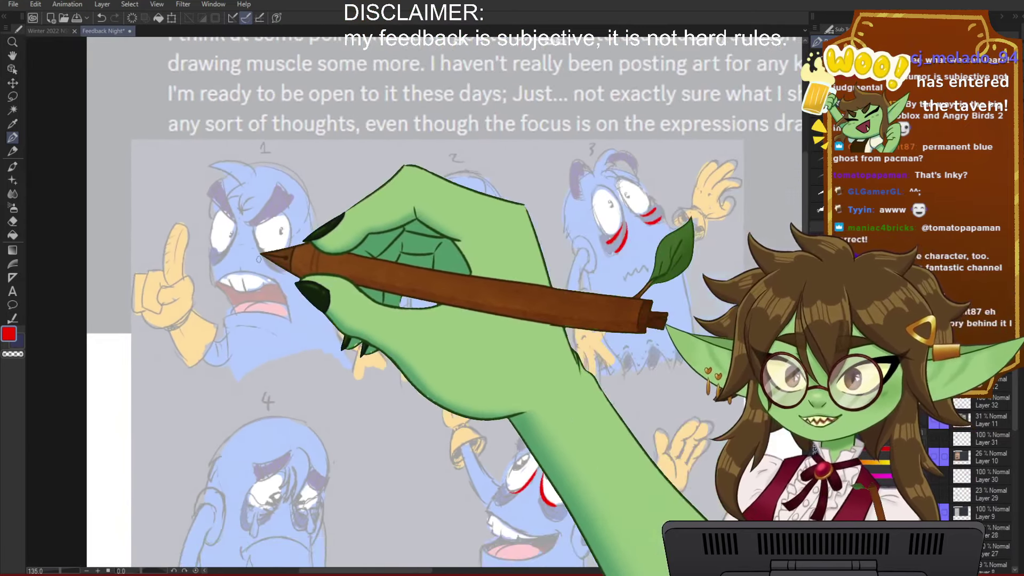
{"action": "scroll", "coordinate": [314, 286], "scroll_direction": "up", "scroll_amount": 2}
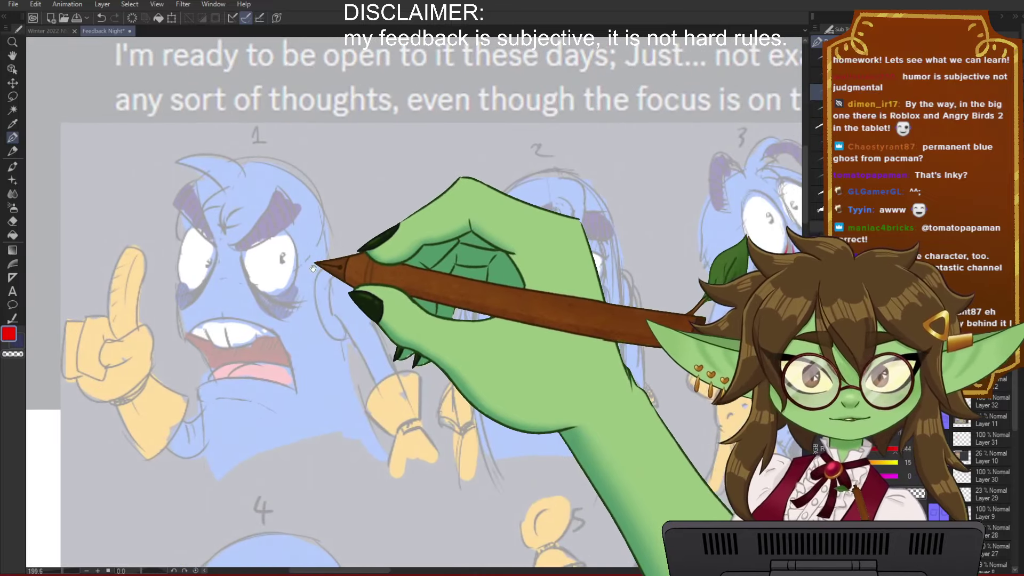
{"action": "left_click_drag", "start_coordinate": [316, 266], "coordinate": [320, 345]}
{"action": "mouse_move", "coordinate": [244, 322]}
{"action": "left_mouse_down"}
{"action": "mouse_move", "coordinate": [241, 350]}
{"action": "mouse_move", "coordinate": [257, 352]}
{"action": "mouse_move", "coordinate": [243, 328]}
{"action": "mouse_move", "coordinate": [254, 365]}
{"action": "mouse_move", "coordinate": [252, 312]}
{"action": "mouse_move", "coordinate": [257, 339]}
{"action": "mouse_move", "coordinate": [281, 318]}
{"action": "mouse_move", "coordinate": [285, 327]}
{"action": "mouse_move", "coordinate": [260, 372]}
{"action": "left_mouse_up"}
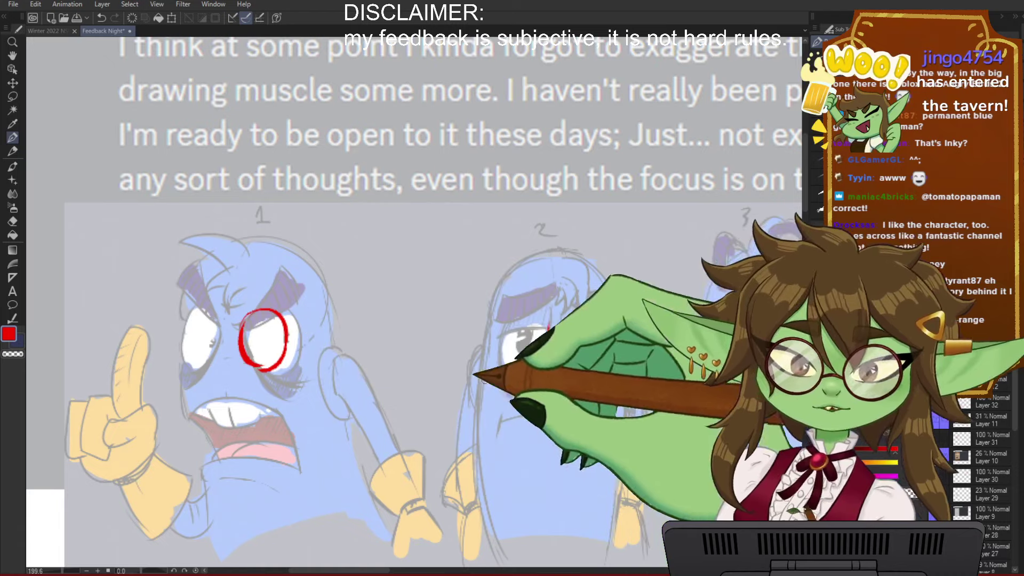
Step: Retrace the red inner-eye lines and under-eye creases on both sides of ghost 2's face
{"action": "left_click_drag", "start_coordinate": [549, 325], "coordinate": [511, 374]}
{"action": "left_click_drag", "start_coordinate": [536, 369], "coordinate": [521, 394]}
{"action": "left_click_drag", "start_coordinate": [561, 323], "coordinate": [589, 375]}
{"action": "left_click_drag", "start_coordinate": [569, 373], "coordinate": [586, 388]}
Step: Sketch a red eye-spacing diagram above ghost 2 with two ovals, a baseline divided by ticks, and a marker in the gap between them
{"action": "left_click_drag", "start_coordinate": [553, 341], "coordinate": [508, 335]}
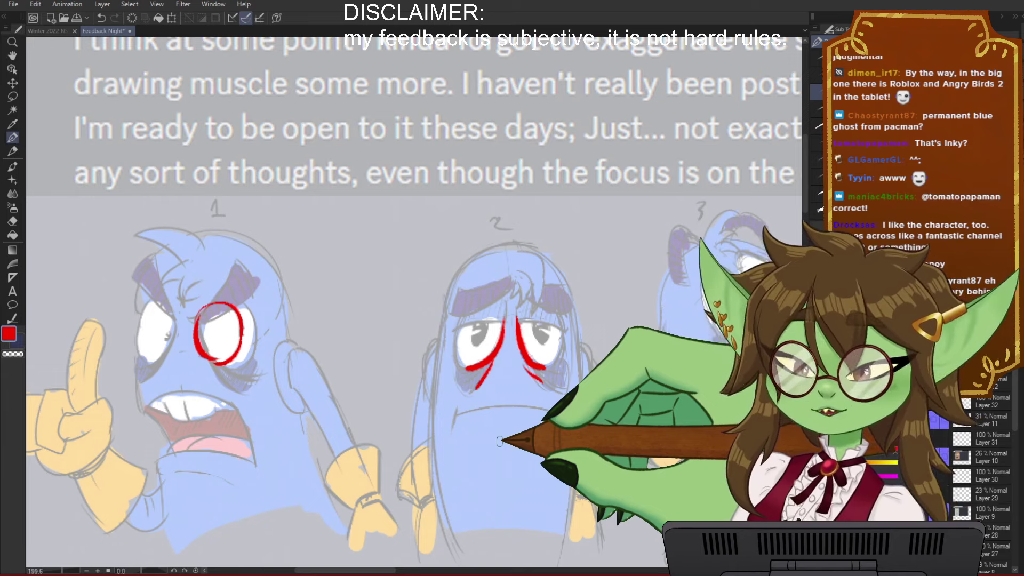
{"action": "left_click_drag", "start_coordinate": [499, 441], "coordinate": [507, 489]}
{"action": "mouse_move", "coordinate": [408, 191]}
{"action": "left_mouse_down"}
{"action": "mouse_move", "coordinate": [387, 229]}
{"action": "mouse_move", "coordinate": [413, 187]}
{"action": "left_mouse_up"}
{"action": "left_click_drag", "start_coordinate": [594, 243], "coordinate": [643, 185]}
{"action": "left_click_drag", "start_coordinate": [378, 263], "coordinate": [656, 240]}
{"action": "left_click_drag", "start_coordinate": [384, 255], "coordinate": [385, 291]}
{"action": "left_click_drag", "start_coordinate": [470, 244], "coordinate": [471, 273]}
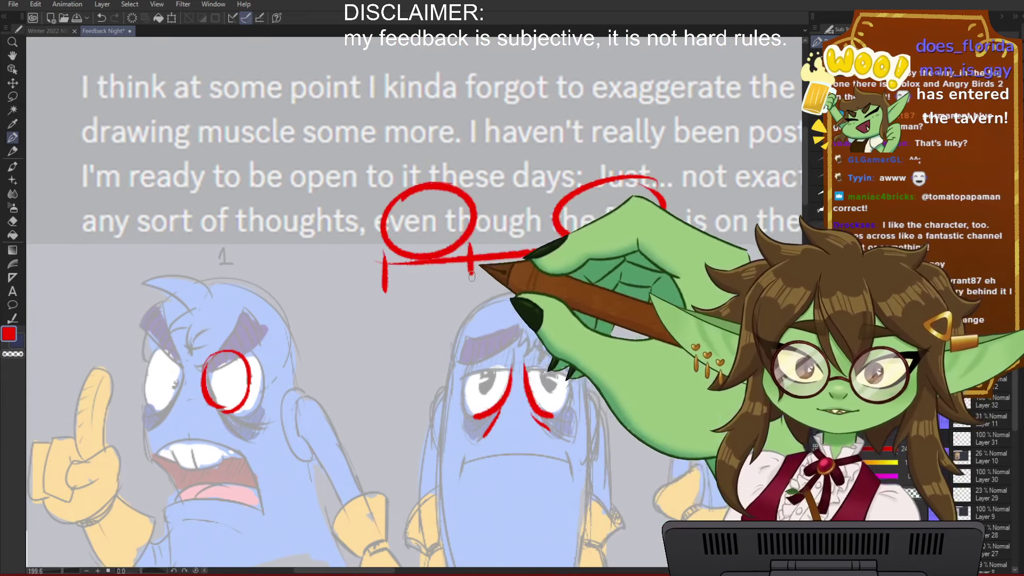
{"action": "left_click_drag", "start_coordinate": [401, 276], "coordinate": [445, 274]}
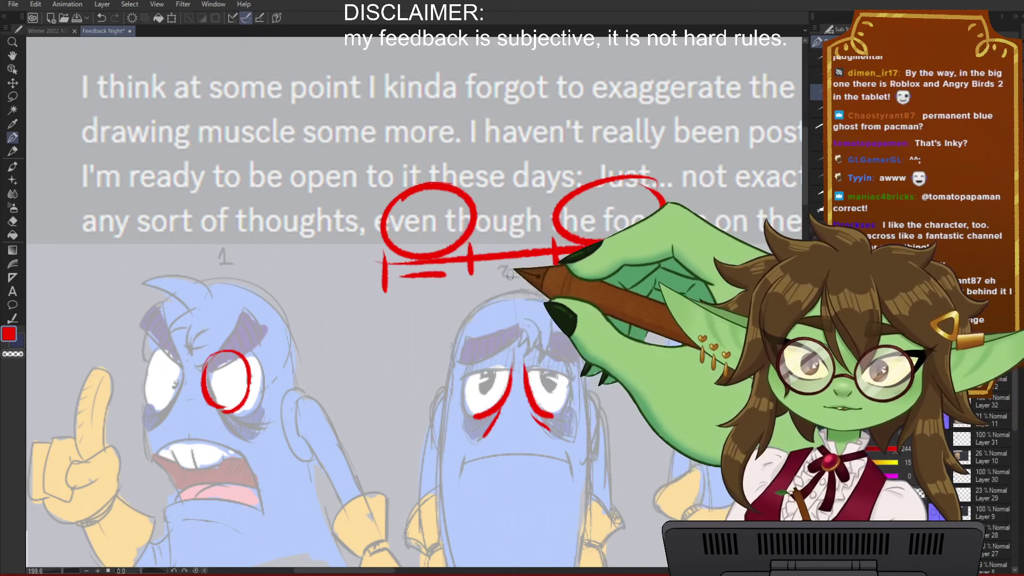
{"action": "mouse_move", "coordinate": [492, 213]}
{"action": "left_mouse_down"}
{"action": "mouse_move", "coordinate": [539, 222]}
{"action": "mouse_move", "coordinate": [488, 229]}
{"action": "left_mouse_up"}
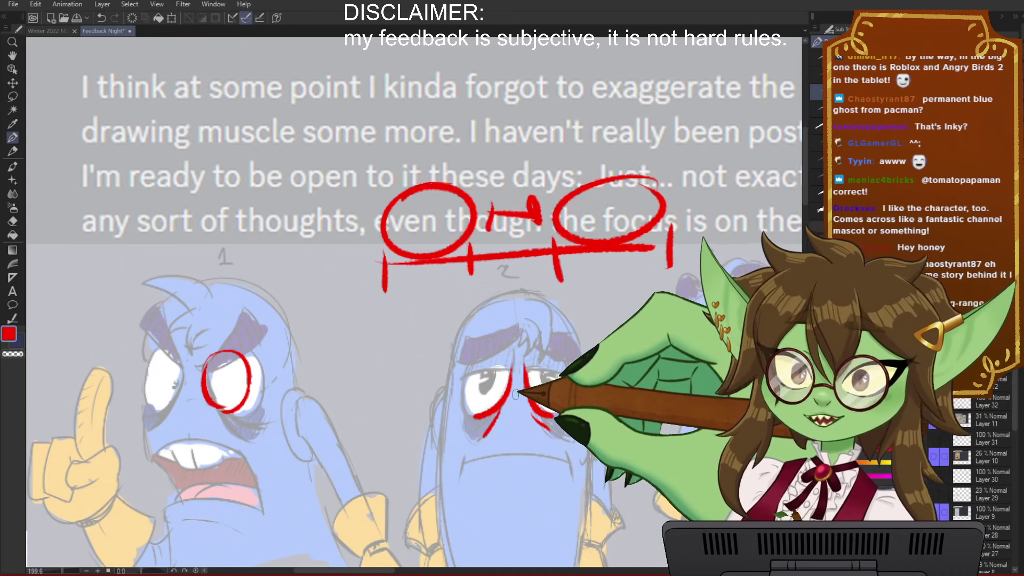
Step: Outline ghost 1's other eye in red, mark the pupils, and trace the slanted angry eyebrows
{"action": "left_click_drag", "start_coordinate": [376, 425], "coordinate": [445, 411]}
{"action": "mouse_move", "coordinate": [248, 348]}
{"action": "left_mouse_down"}
{"action": "mouse_move", "coordinate": [247, 369]}
{"action": "mouse_move", "coordinate": [249, 351]}
{"action": "mouse_move", "coordinate": [227, 392]}
{"action": "left_mouse_up"}
{"action": "mouse_move", "coordinate": [238, 340]}
{"action": "left_mouse_down"}
{"action": "mouse_move", "coordinate": [222, 379]}
{"action": "mouse_move", "coordinate": [248, 371]}
{"action": "mouse_move", "coordinate": [244, 364]}
{"action": "left_mouse_up"}
{"action": "mouse_move", "coordinate": [312, 361]}
{"action": "left_mouse_down"}
{"action": "mouse_move", "coordinate": [290, 336]}
{"action": "mouse_move", "coordinate": [321, 304]}
{"action": "left_mouse_up"}
{"action": "left_click_drag", "start_coordinate": [267, 352], "coordinate": [330, 299]}
{"action": "mouse_move", "coordinate": [257, 352]}
{"action": "left_mouse_down"}
{"action": "mouse_move", "coordinate": [232, 293]}
{"action": "mouse_move", "coordinate": [237, 341]}
{"action": "left_mouse_up"}
Step: Try out red mouth lines below and above ghost 2's drawn mouth, undoing each attempt
{"action": "left_click_drag", "start_coordinate": [499, 467], "coordinate": [389, 406]}
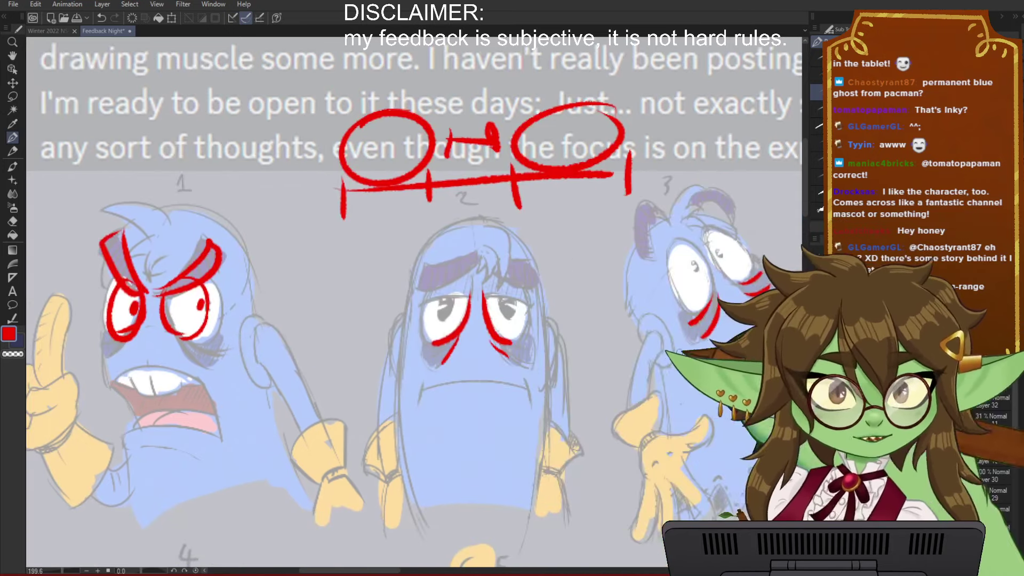
{"action": "scroll", "coordinate": [475, 335], "scroll_direction": "down", "scroll_amount": 3}
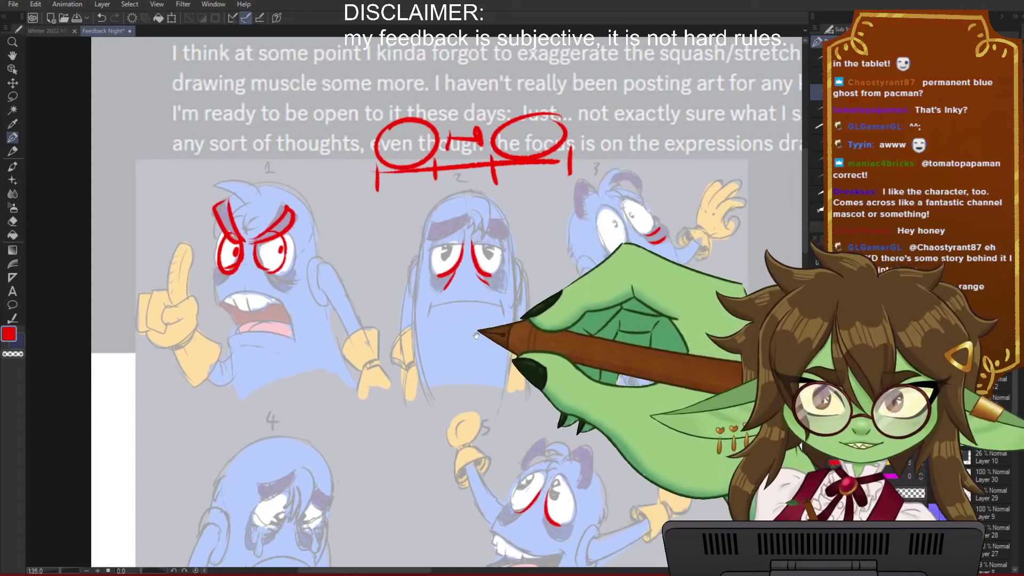
{"action": "left_click_drag", "start_coordinate": [476, 335], "coordinate": [485, 310]}
{"action": "scroll", "coordinate": [492, 311], "scroll_direction": "up", "scroll_amount": 1}
{"action": "left_click_drag", "start_coordinate": [546, 332], "coordinate": [531, 304]}
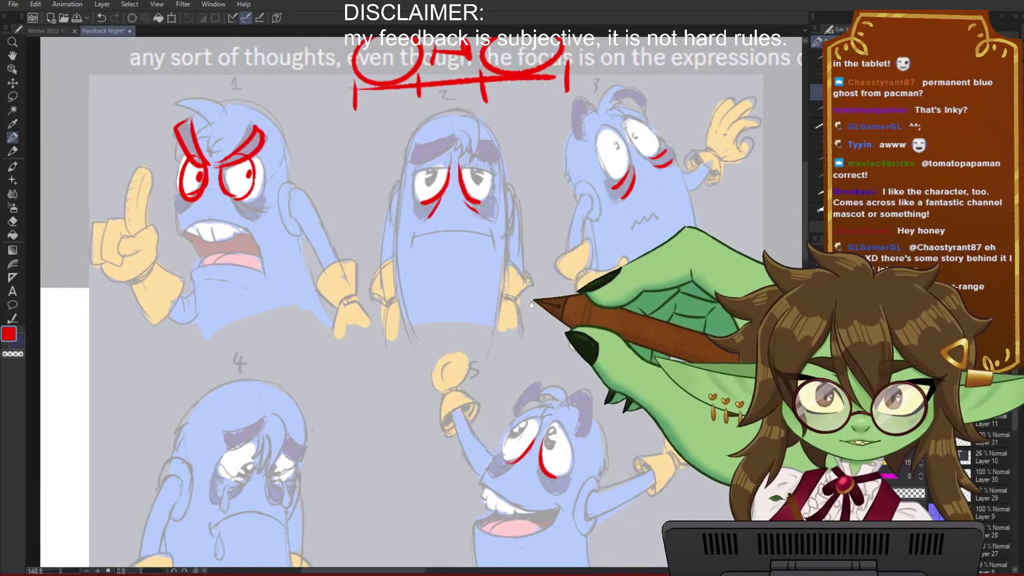
{"action": "left_click_drag", "start_coordinate": [526, 244], "coordinate": [509, 257]}
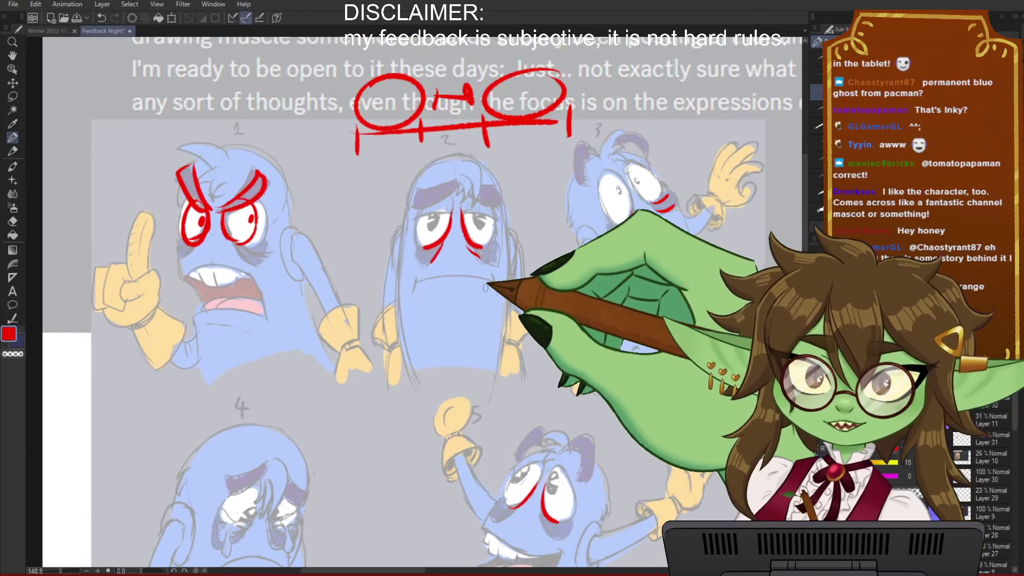
{"action": "scroll", "coordinate": [486, 287], "scroll_direction": "up", "scroll_amount": 3}
{"action": "left_click_drag", "start_coordinate": [559, 407], "coordinate": [542, 432]}
{"action": "left_click_drag", "start_coordinate": [391, 327], "coordinate": [481, 328]}
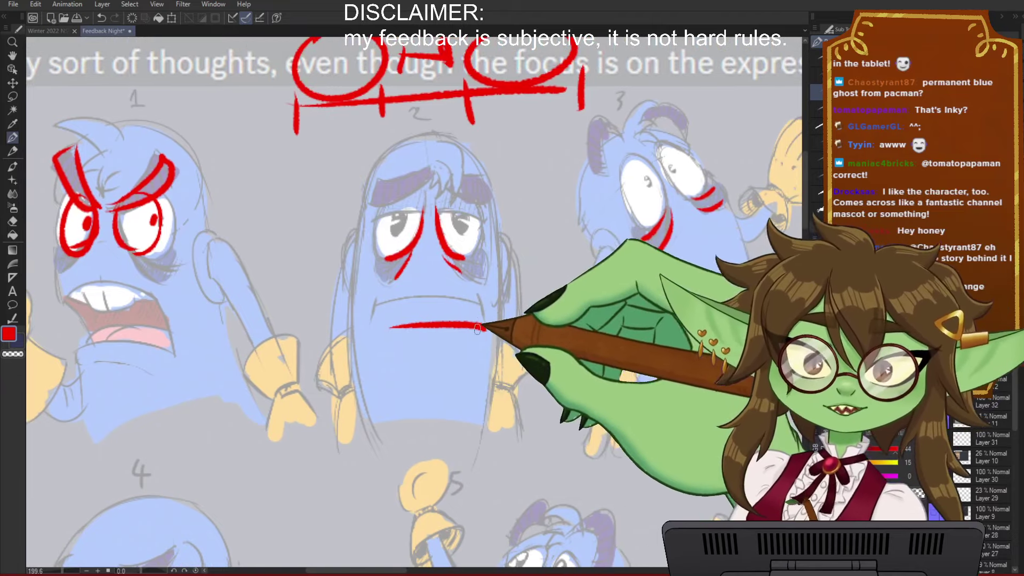
{"action": "key", "text": "ctrl+z"}
{"action": "left_click_drag", "start_coordinate": [392, 331], "coordinate": [479, 324]}
{"action": "key", "text": "ctrl+z"}
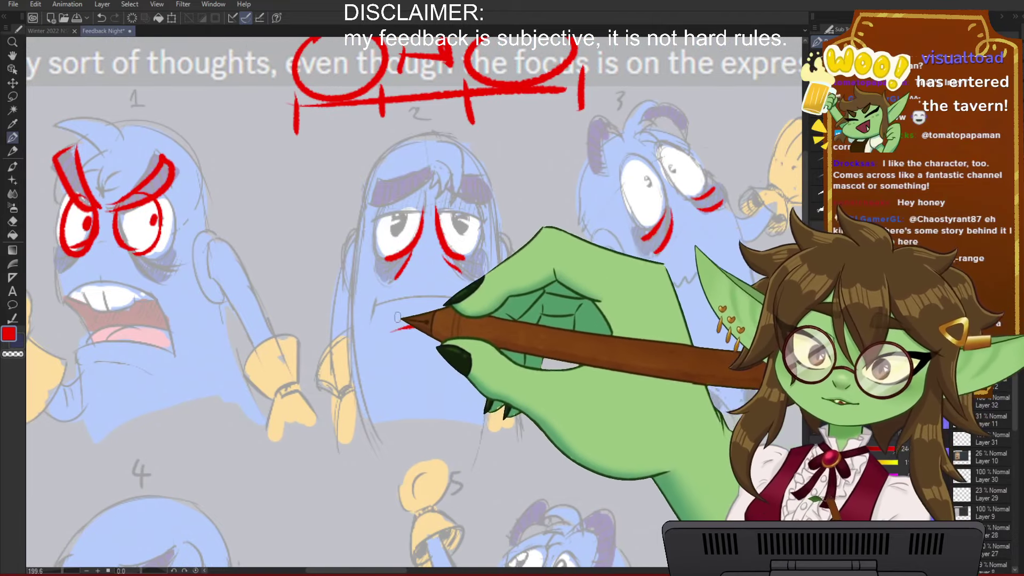
{"action": "left_click_drag", "start_coordinate": [395, 320], "coordinate": [388, 341]}
{"action": "left_click_drag", "start_coordinate": [393, 331], "coordinate": [415, 326]}
{"action": "key", "text": "ctrl+z"}
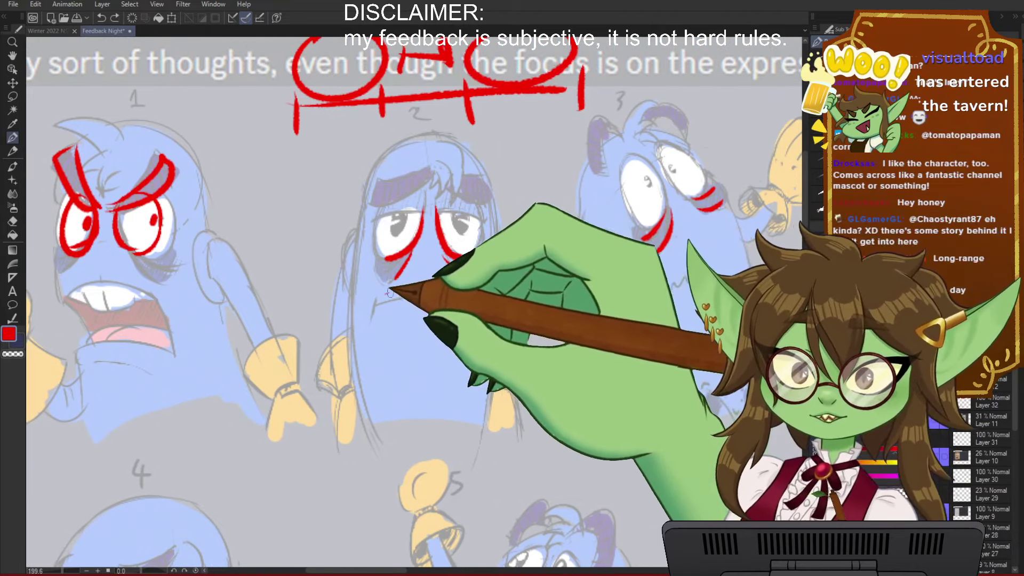
{"action": "left_click_drag", "start_coordinate": [388, 292], "coordinate": [476, 287]}
{"action": "left_click_drag", "start_coordinate": [385, 282], "coordinate": [383, 298]}
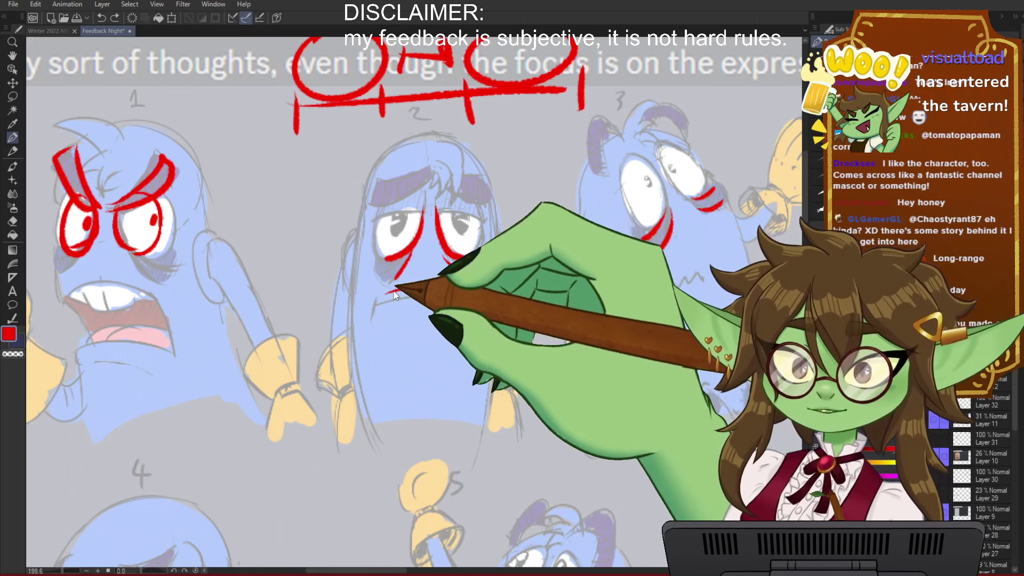
{"action": "key", "text": "ctrl+z"}
Step: Trace ghost 3's wavy mouth in red and draw a long vertical double arrow and a short diagonal arrow beside its head and body
{"action": "scroll", "coordinate": [398, 285], "scroll_direction": "down", "scroll_amount": 1}
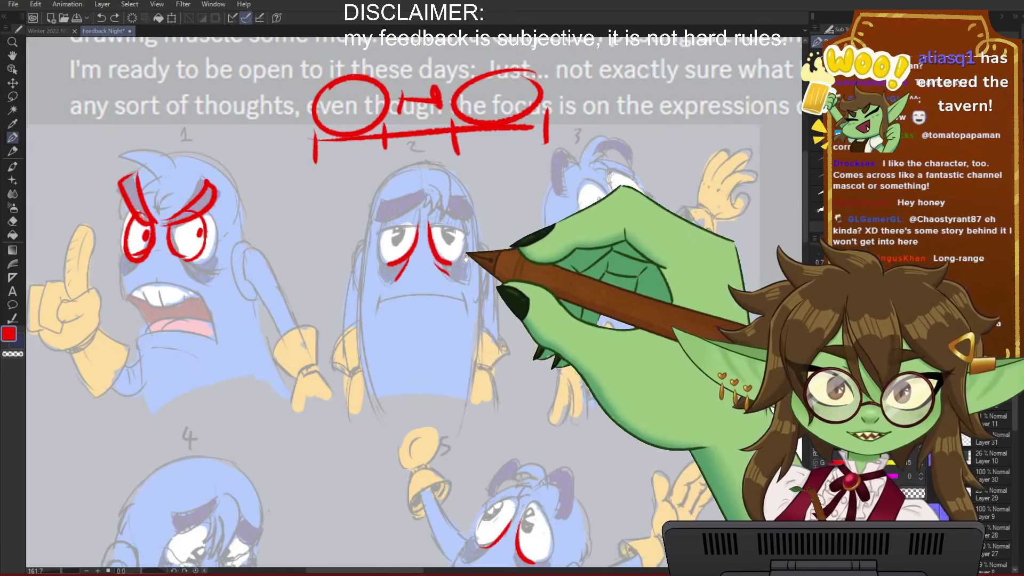
{"action": "left_click_drag", "start_coordinate": [466, 258], "coordinate": [381, 282]}
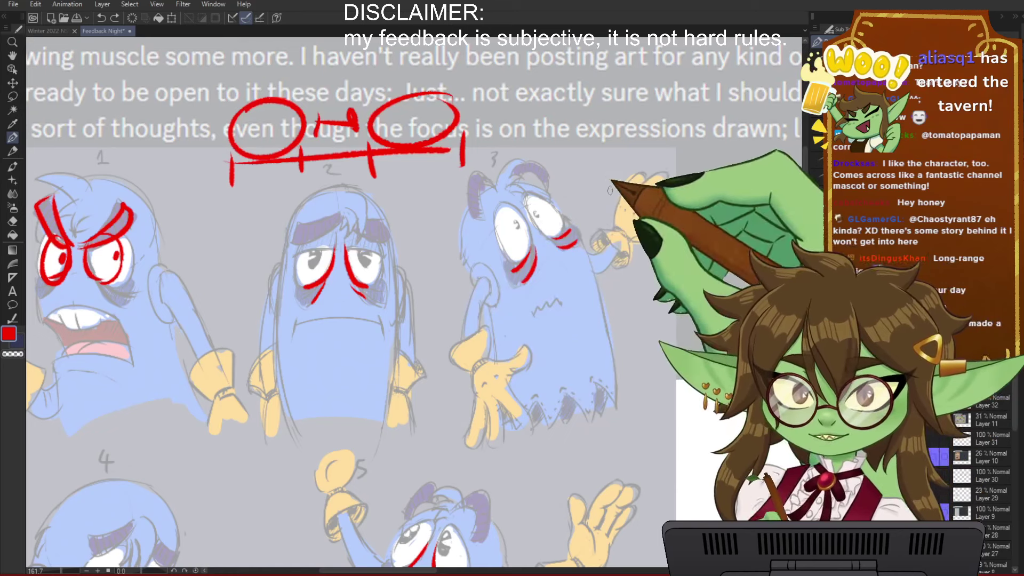
{"action": "left_click_drag", "start_coordinate": [629, 273], "coordinate": [613, 147]}
{"action": "left_click_drag", "start_coordinate": [603, 184], "coordinate": [623, 181]}
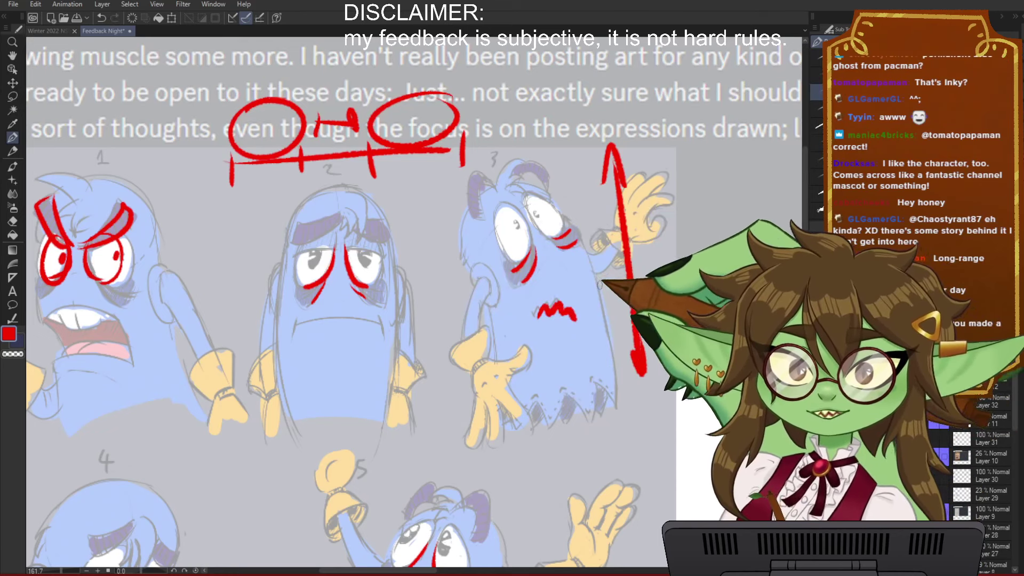
{"action": "mouse_move", "coordinate": [585, 206]}
{"action": "left_mouse_down"}
{"action": "mouse_move", "coordinate": [553, 162]}
{"action": "mouse_move", "coordinate": [563, 158]}
{"action": "left_mouse_up"}
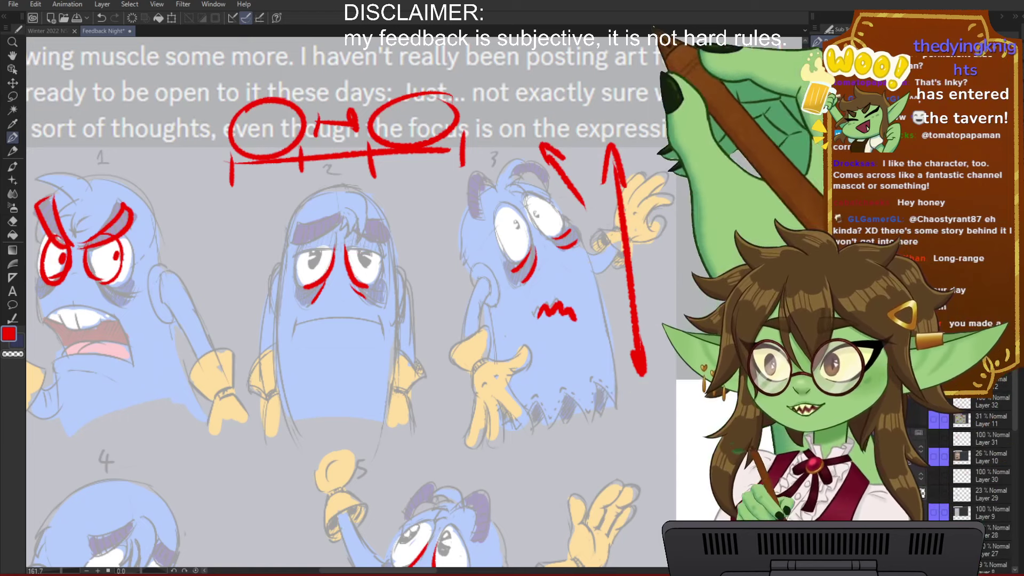
Step: Examine the crying ghost 4 and the cheering ghost 5 in the second row
{"action": "left_click_drag", "start_coordinate": [582, 244], "coordinate": [455, 301]}
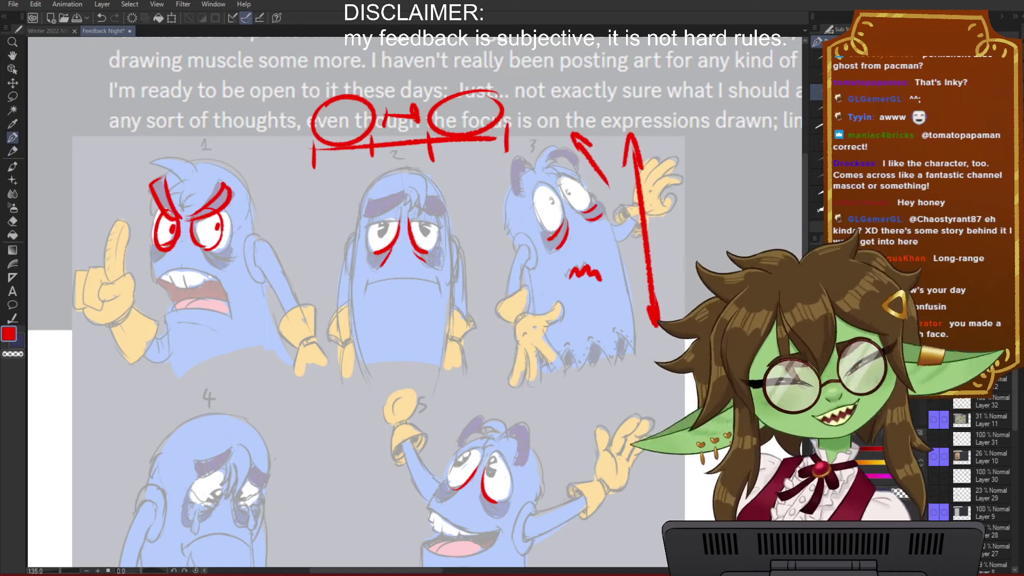
{"action": "scroll", "coordinate": [347, 299], "scroll_direction": "down", "scroll_amount": 3}
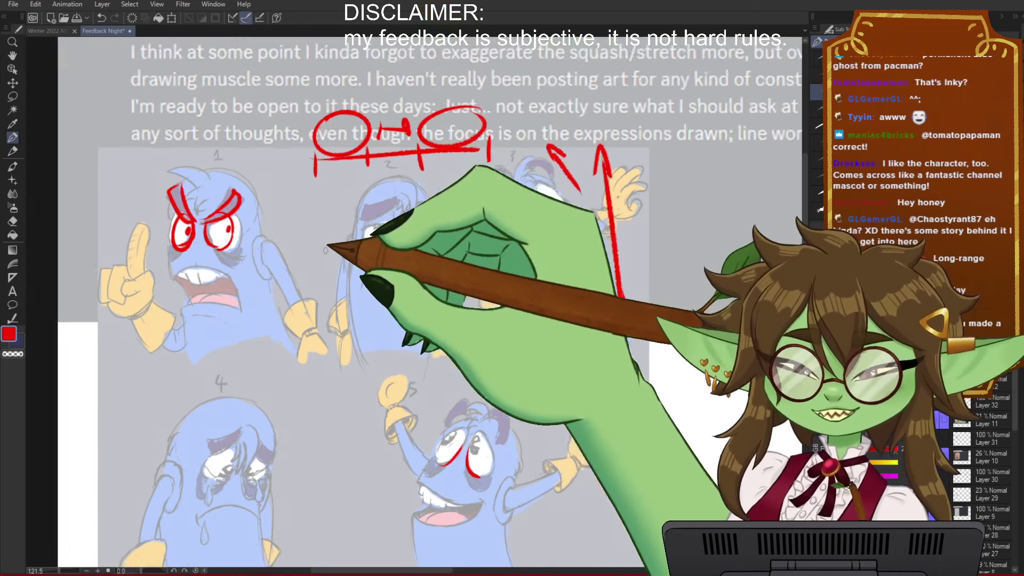
{"action": "scroll", "coordinate": [312, 317], "scroll_direction": "up", "scroll_amount": 5}
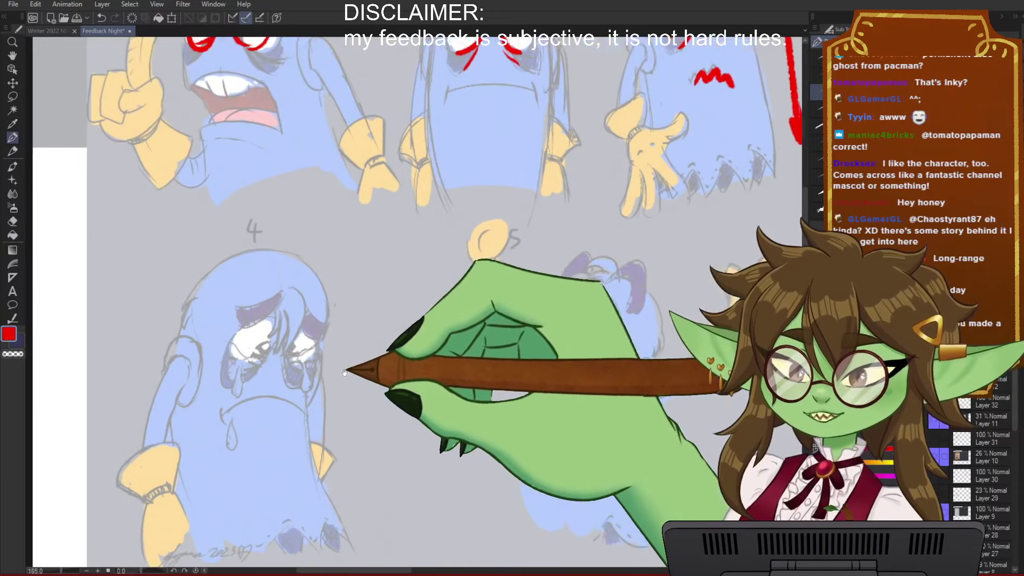
{"action": "left_click_drag", "start_coordinate": [344, 371], "coordinate": [325, 373]}
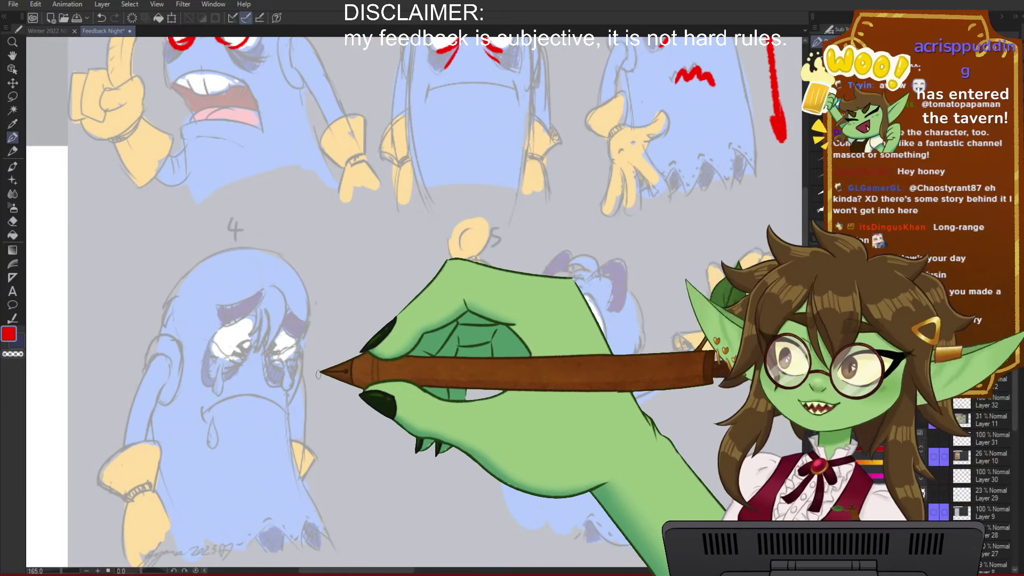
{"action": "scroll", "coordinate": [269, 229], "scroll_direction": "down", "scroll_amount": 1}
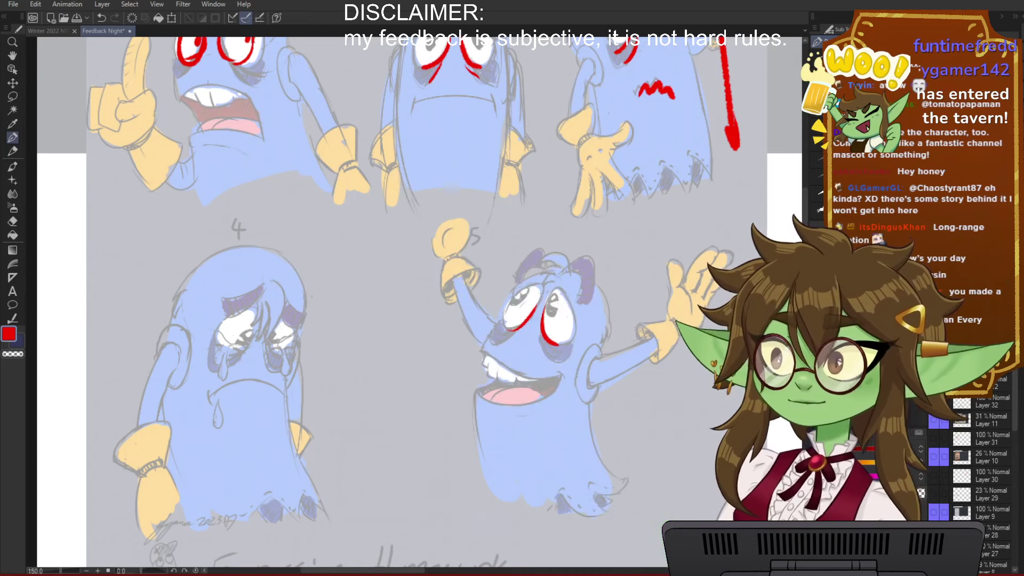
Step: Review all five ghost expressions and the red feedback marks, from close up on ghost 5 to the whole page
{"action": "scroll", "coordinate": [323, 272], "scroll_direction": "down", "scroll_amount": 3}
{"action": "left_click_drag", "start_coordinate": [414, 381], "coordinate": [382, 349]}
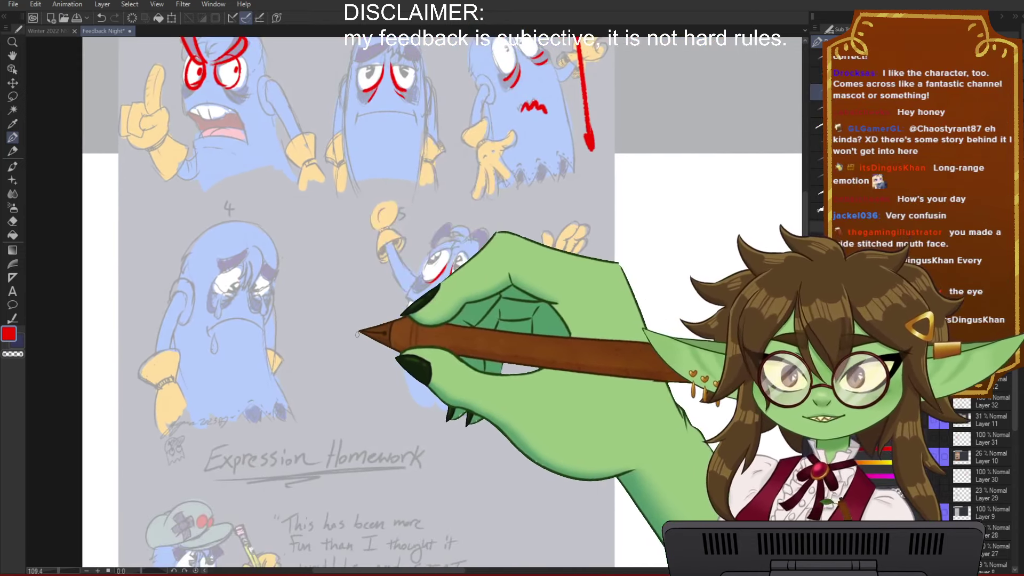
{"action": "scroll", "coordinate": [356, 334], "scroll_direction": "down", "scroll_amount": 2}
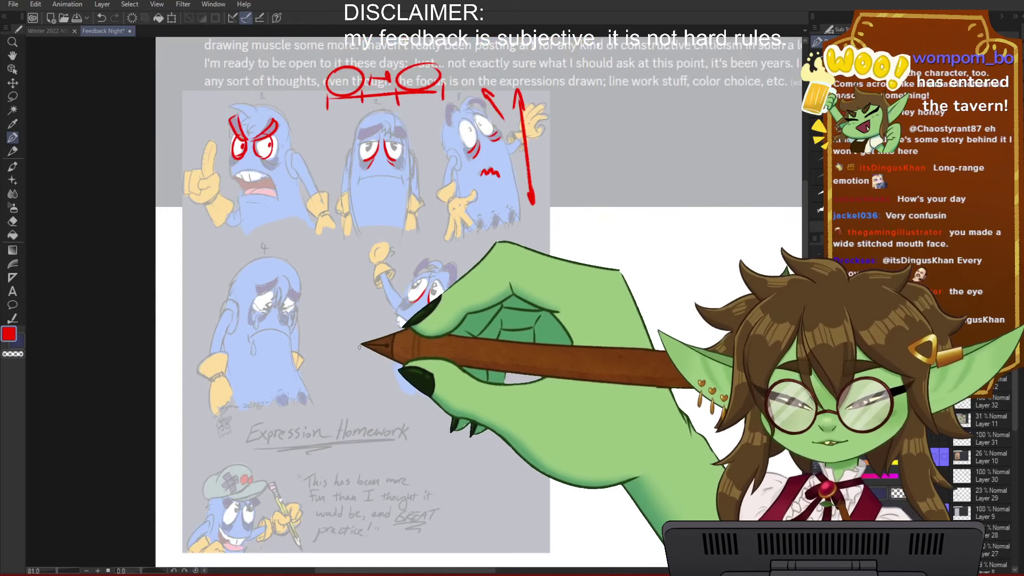
{"action": "scroll", "coordinate": [359, 347], "scroll_direction": "up", "scroll_amount": 1}
{"action": "scroll", "coordinate": [358, 345], "scroll_direction": "up", "scroll_amount": 1}
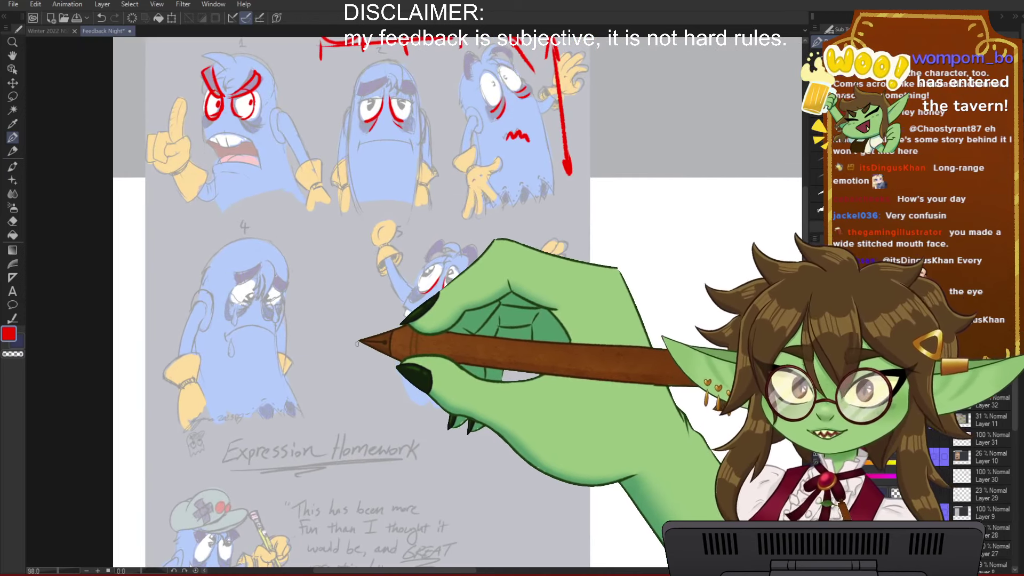
{"action": "scroll", "coordinate": [427, 384], "scroll_direction": "down", "scroll_amount": 2}
{"action": "scroll", "coordinate": [537, 320], "scroll_direction": "up", "scroll_amount": 4}
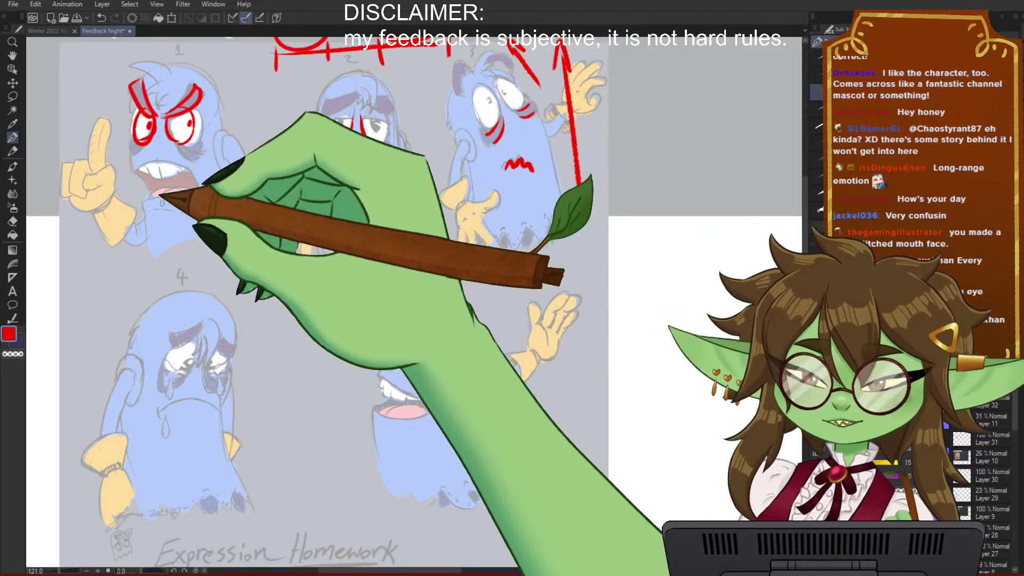
{"action": "left_click_drag", "start_coordinate": [515, 217], "coordinate": [448, 233]}
{"action": "scroll", "coordinate": [213, 350], "scroll_direction": "up", "scroll_amount": 3}
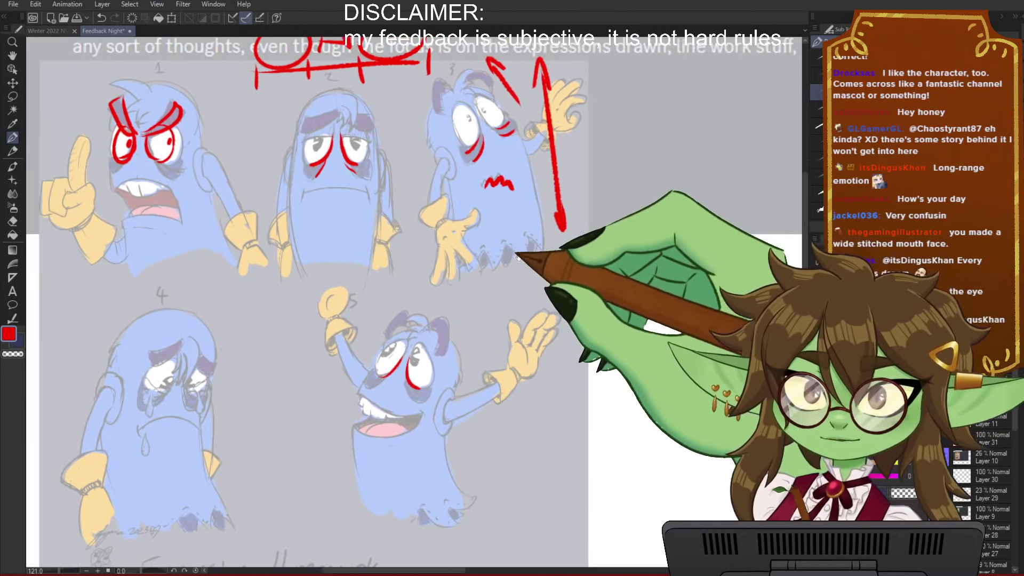
{"action": "scroll", "coordinate": [533, 368], "scroll_direction": "up", "scroll_amount": 3}
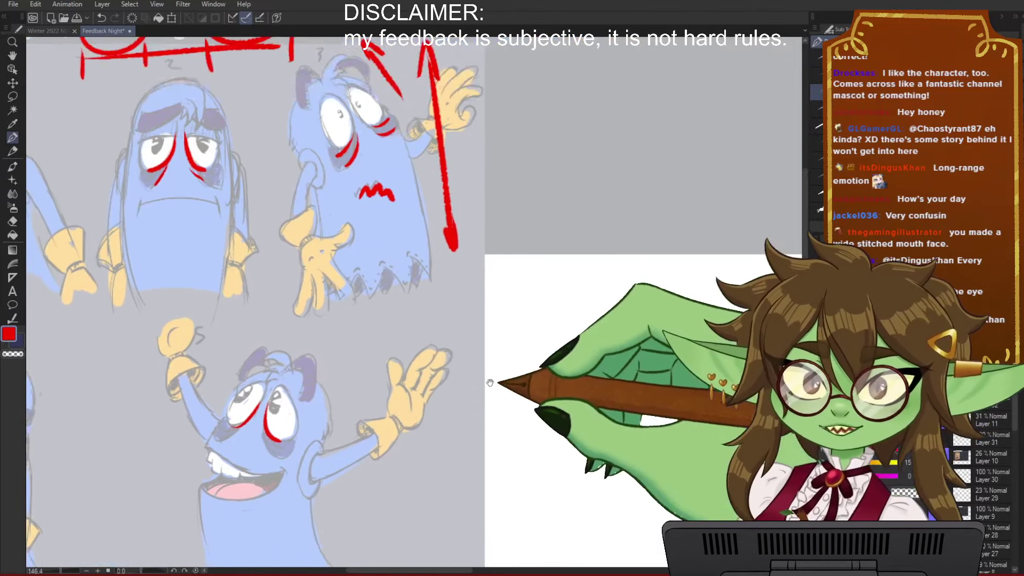
{"action": "left_click_drag", "start_coordinate": [466, 384], "coordinate": [692, 301]}
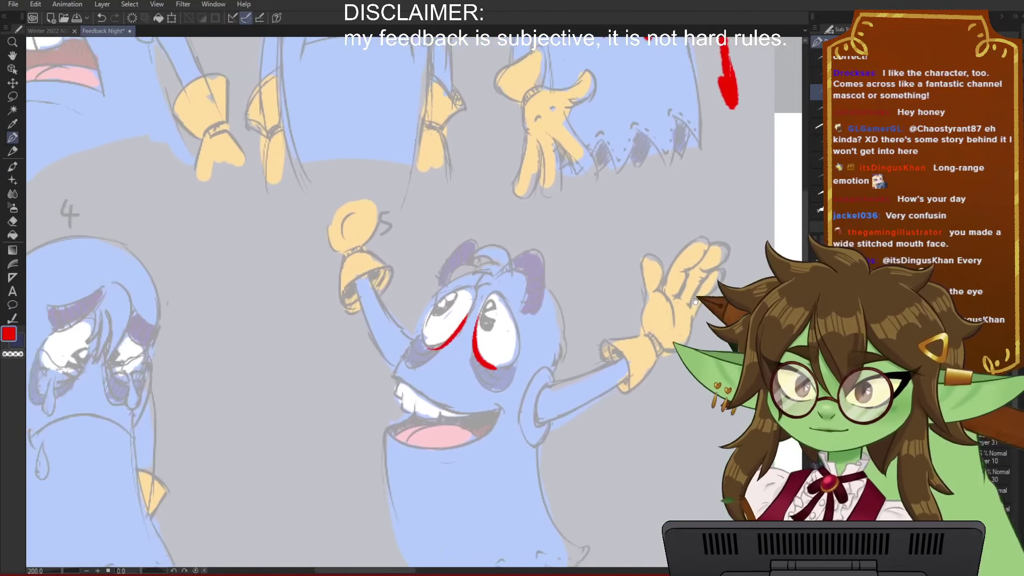
{"action": "scroll", "coordinate": [683, 320], "scroll_direction": "down", "scroll_amount": 2}
{"action": "mouse_move", "coordinate": [652, 374]}
{"action": "left_mouse_down"}
{"action": "mouse_move", "coordinate": [662, 347]}
{"action": "mouse_move", "coordinate": [514, 418]}
{"action": "mouse_move", "coordinate": [457, 465]}
{"action": "mouse_move", "coordinate": [609, 424]}
{"action": "mouse_move", "coordinate": [658, 392]}
{"action": "left_mouse_up"}
{"action": "scroll", "coordinate": [645, 392], "scroll_direction": "down", "scroll_amount": 1}
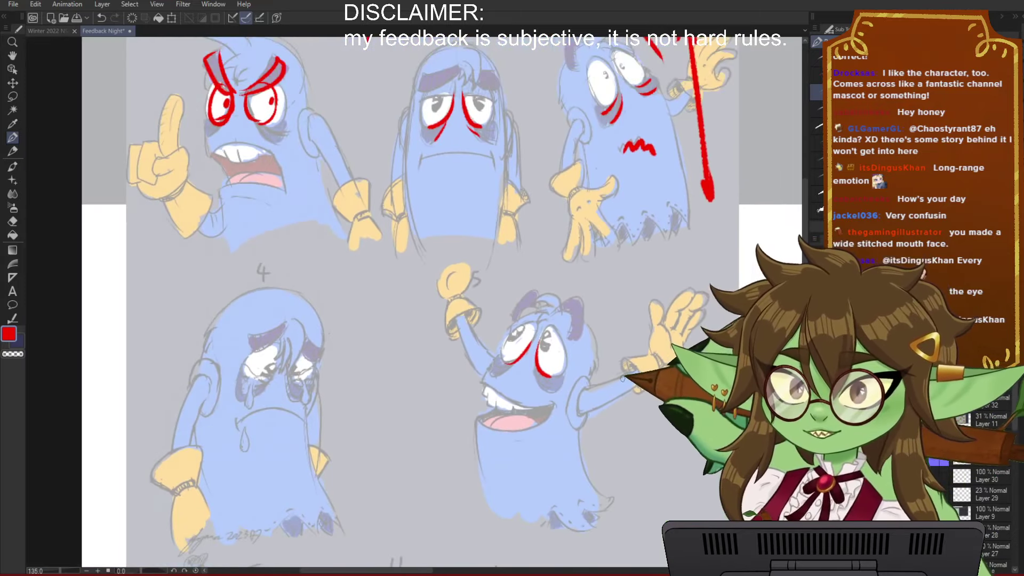
{"action": "left_click_drag", "start_coordinate": [556, 431], "coordinate": [576, 415]}
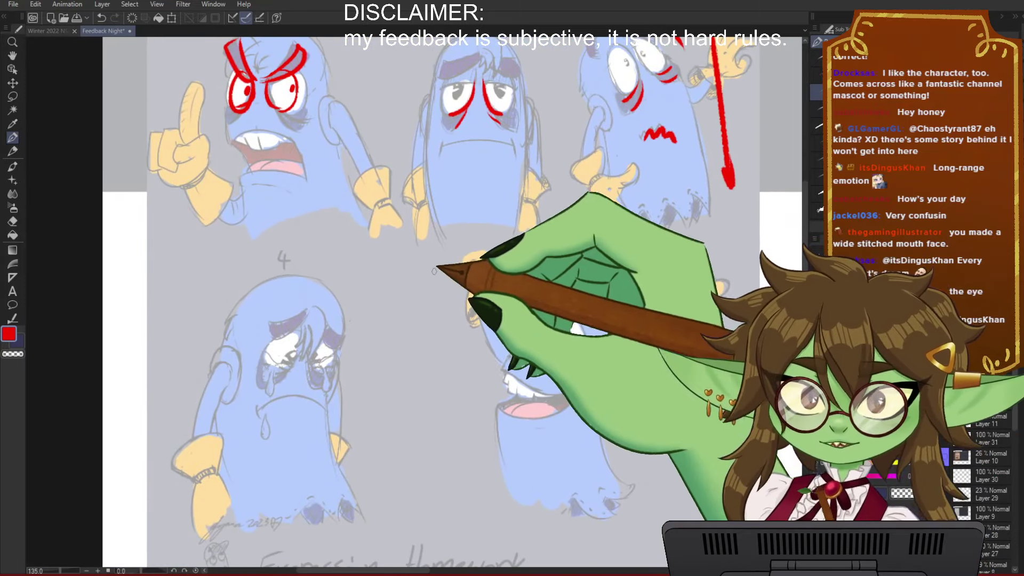
{"action": "left_click_drag", "start_coordinate": [683, 222], "coordinate": [609, 286]}
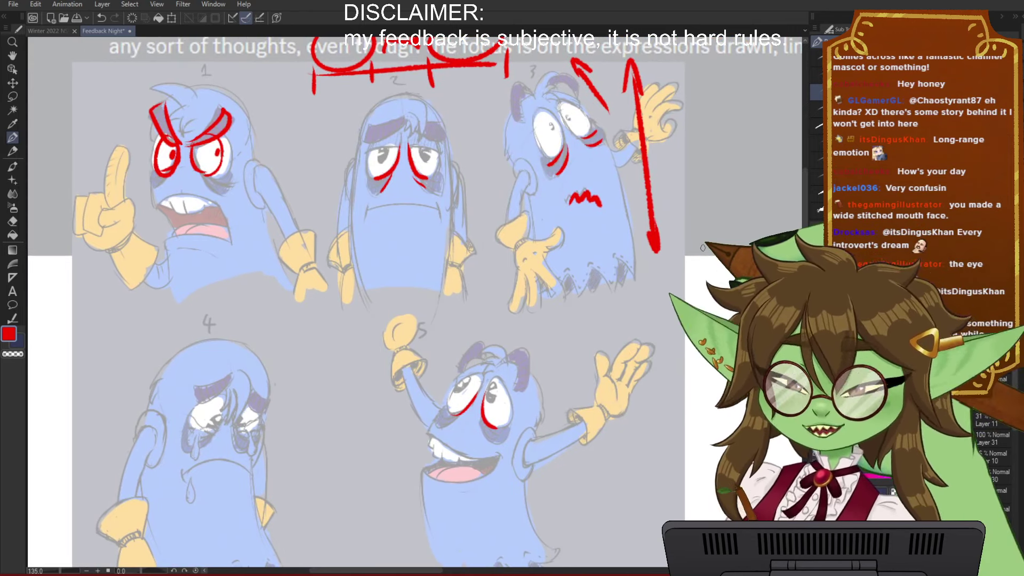
{"action": "scroll", "coordinate": [489, 182], "scroll_direction": "down", "scroll_amount": 2}
{"action": "left_click_drag", "start_coordinate": [531, 213], "coordinate": [495, 233]}
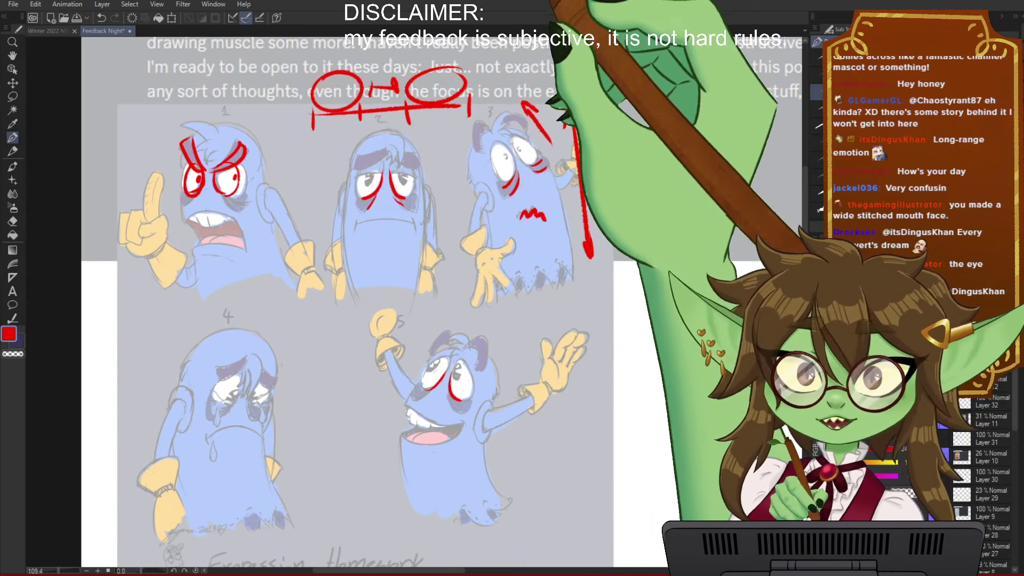
{"action": "scroll", "coordinate": [495, 232], "scroll_direction": "down", "scroll_amount": 1}
{"action": "left_click_drag", "start_coordinate": [357, 319], "coordinate": [365, 266]}
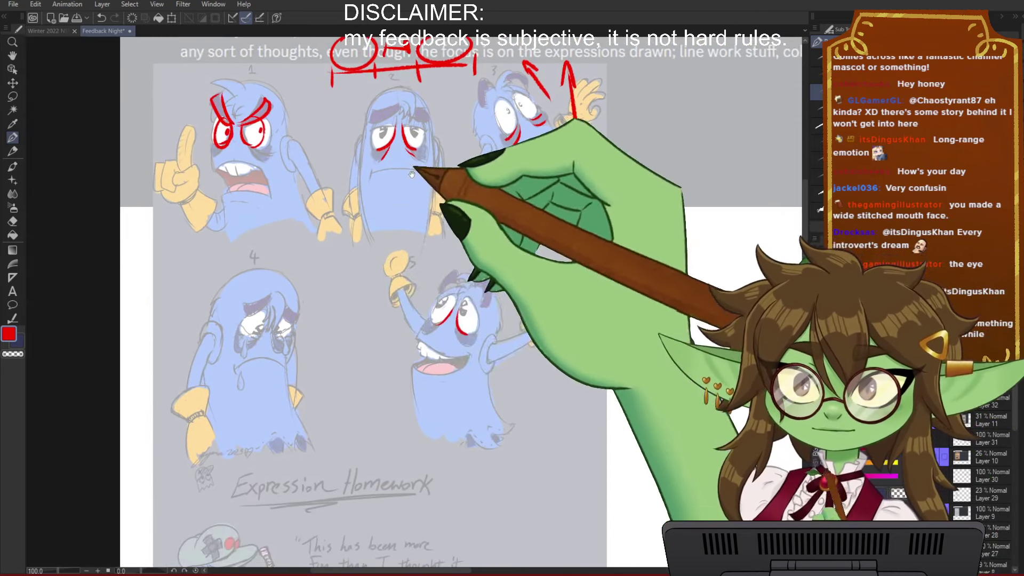
{"action": "left_click_drag", "start_coordinate": [416, 169], "coordinate": [309, 291]}
{"action": "scroll", "coordinate": [393, 213], "scroll_direction": "down", "scroll_amount": 1}
{"action": "scroll", "coordinate": [565, 195], "scroll_direction": "down", "scroll_amount": 2}
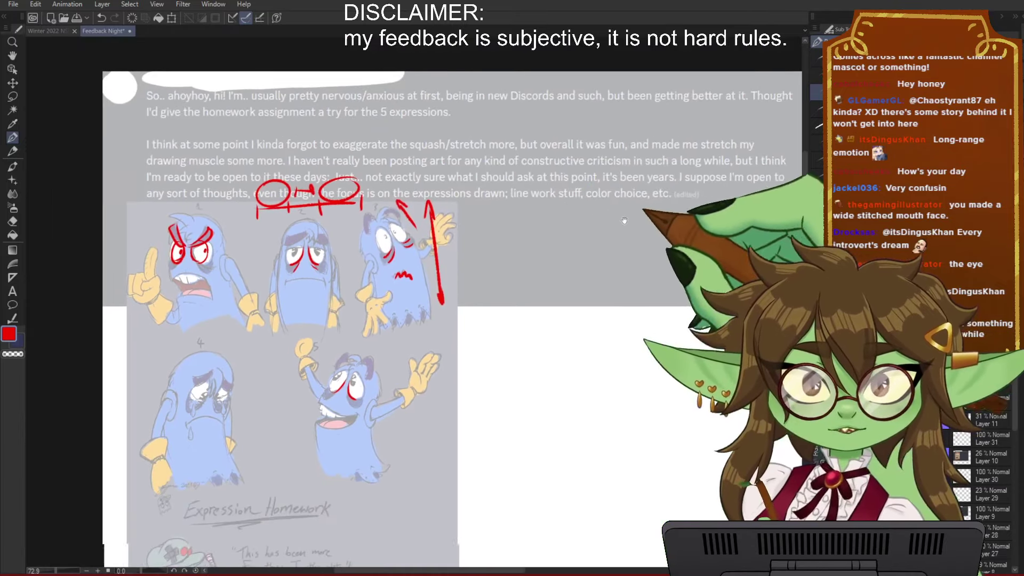
Step: Trace the hair tufts in red on ghosts 1, 2, 4 and 5 to emphasise how each follows the expression
{"action": "scroll", "coordinate": [395, 336], "scroll_direction": "up", "scroll_amount": 6}
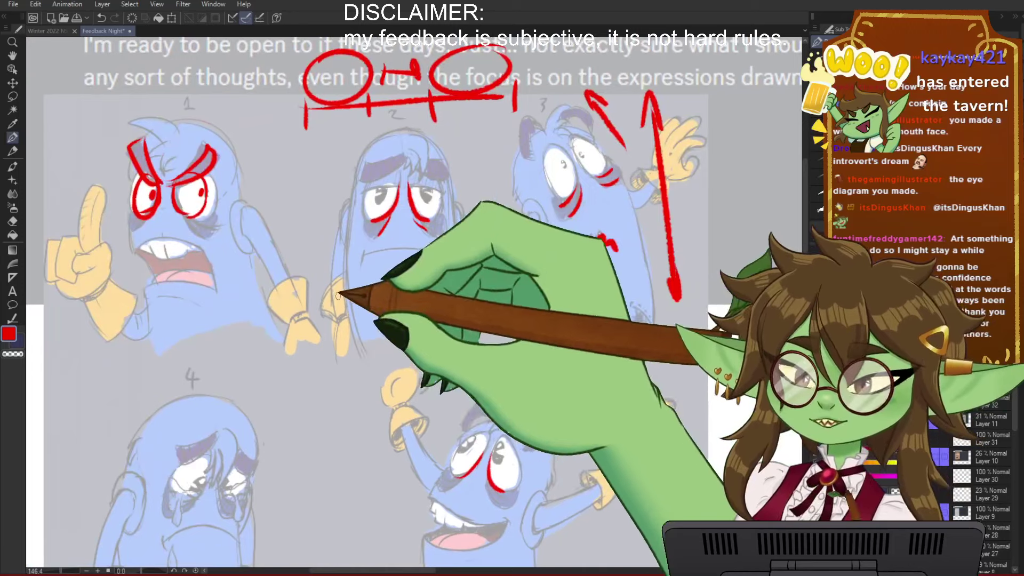
{"action": "scroll", "coordinate": [357, 271], "scroll_direction": "down", "scroll_amount": 1}
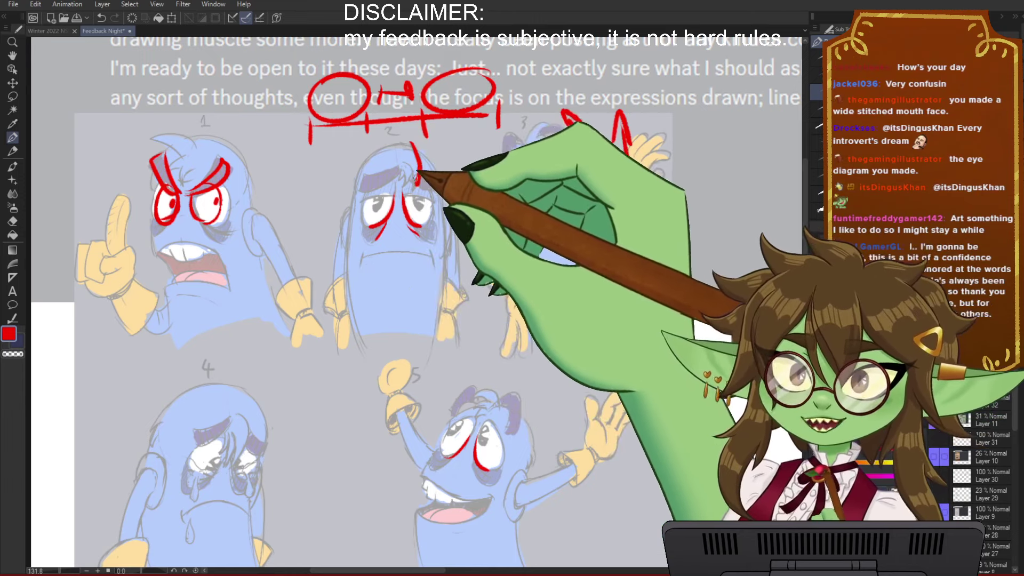
{"action": "mouse_move", "coordinate": [194, 135]}
{"action": "left_mouse_down"}
{"action": "mouse_move", "coordinate": [154, 122]}
{"action": "mouse_move", "coordinate": [178, 165]}
{"action": "left_mouse_up"}
{"action": "left_click_drag", "start_coordinate": [446, 333], "coordinate": [429, 271]}
{"action": "mouse_move", "coordinate": [226, 354]}
{"action": "left_mouse_down"}
{"action": "mouse_move", "coordinate": [212, 406]}
{"action": "mouse_move", "coordinate": [210, 370]}
{"action": "left_mouse_up"}
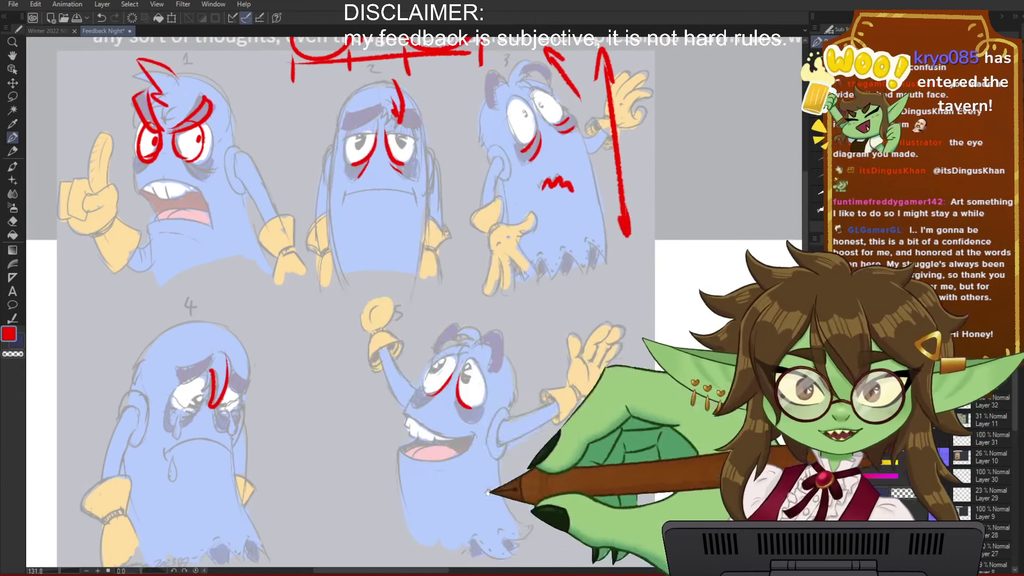
{"action": "left_click_drag", "start_coordinate": [456, 329], "coordinate": [470, 337]}
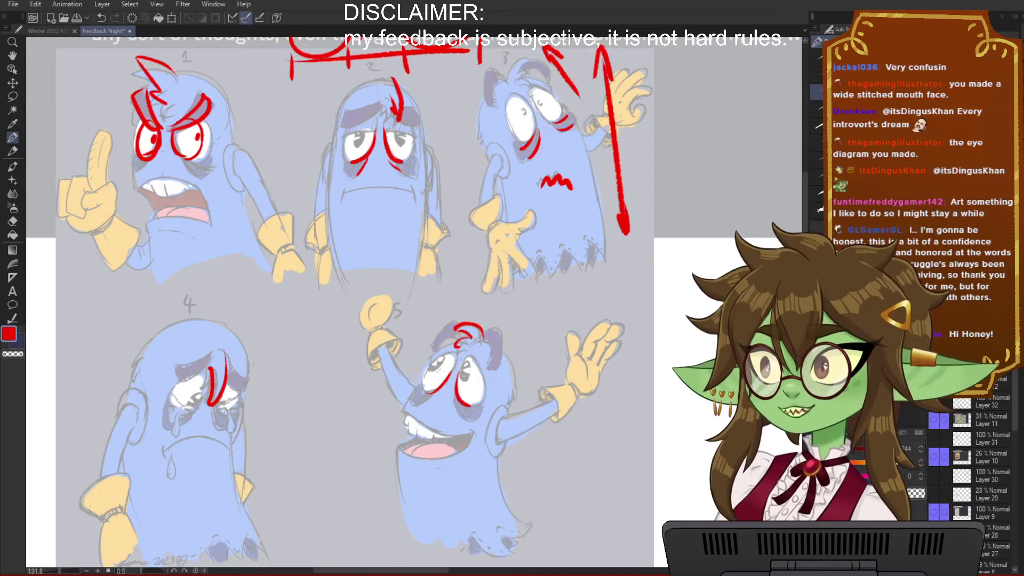
Step: Examine the full ghost expression sheet together with the submitter's written comment above it
{"action": "scroll", "coordinate": [348, 305], "scroll_direction": "down", "scroll_amount": 6}
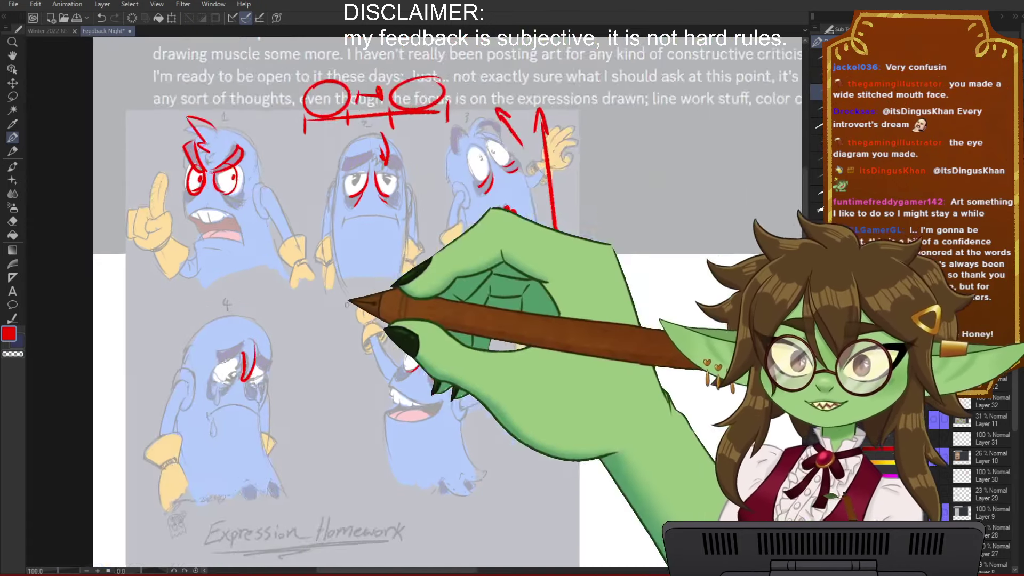
{"action": "left_click_drag", "start_coordinate": [405, 399], "coordinate": [368, 383]}
{"action": "scroll", "coordinate": [320, 373], "scroll_direction": "down", "scroll_amount": 1}
{"action": "left_click_drag", "start_coordinate": [425, 306], "coordinate": [383, 333]}
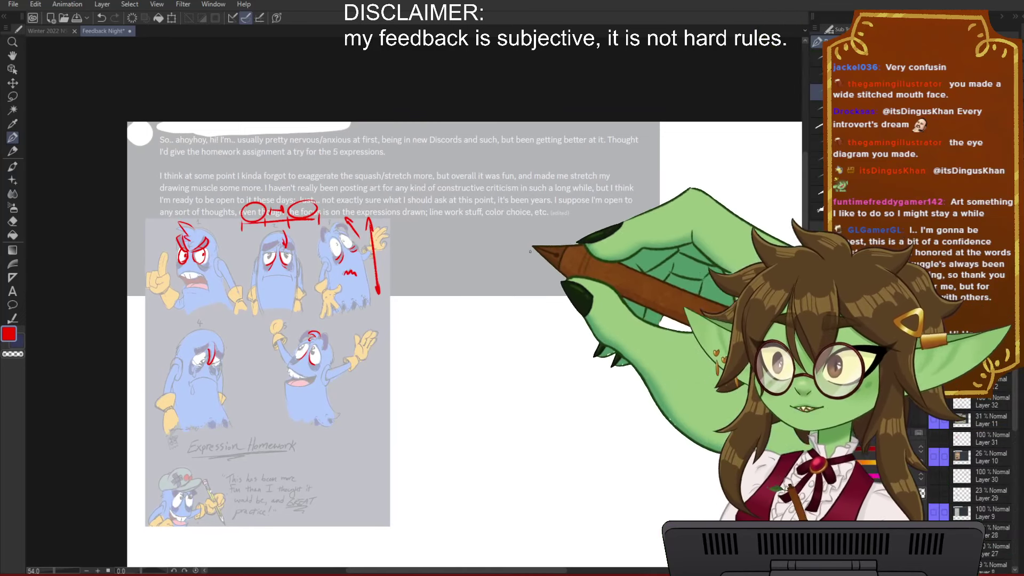
{"action": "scroll", "coordinate": [532, 255], "scroll_direction": "up", "scroll_amount": 1}
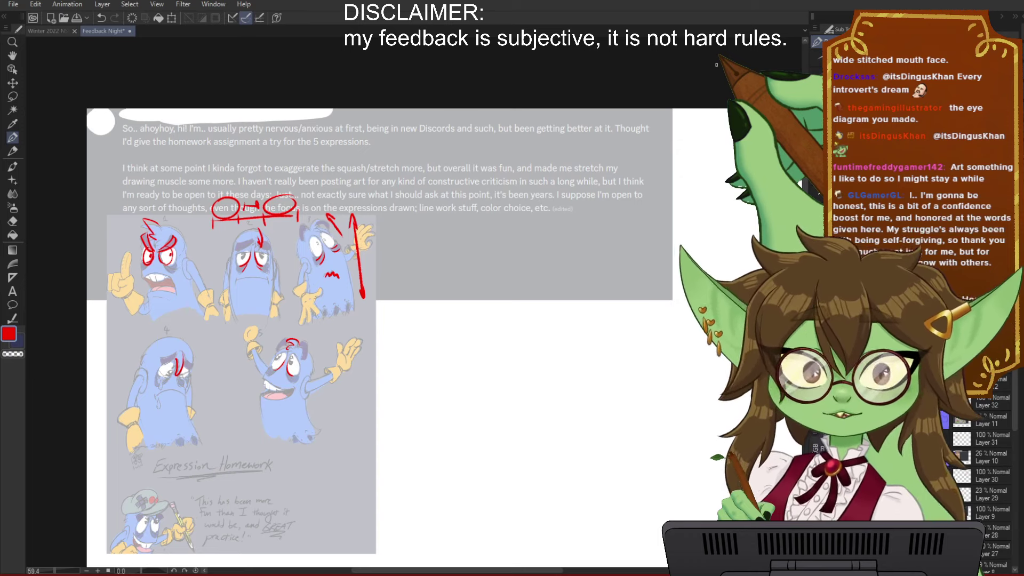
{"action": "scroll", "coordinate": [449, 287], "scroll_direction": "up", "scroll_amount": 2}
{"action": "left_click_drag", "start_coordinate": [437, 340], "coordinate": [456, 329]}
{"action": "scroll", "coordinate": [455, 329], "scroll_direction": "up", "scroll_amount": 2}
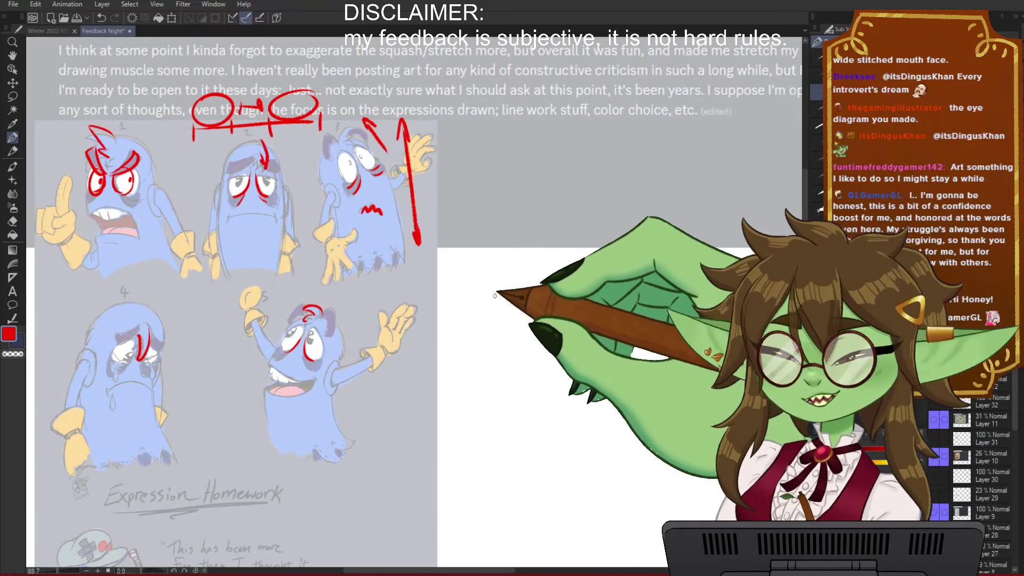
{"action": "scroll", "coordinate": [494, 296], "scroll_direction": "down", "scroll_amount": 2}
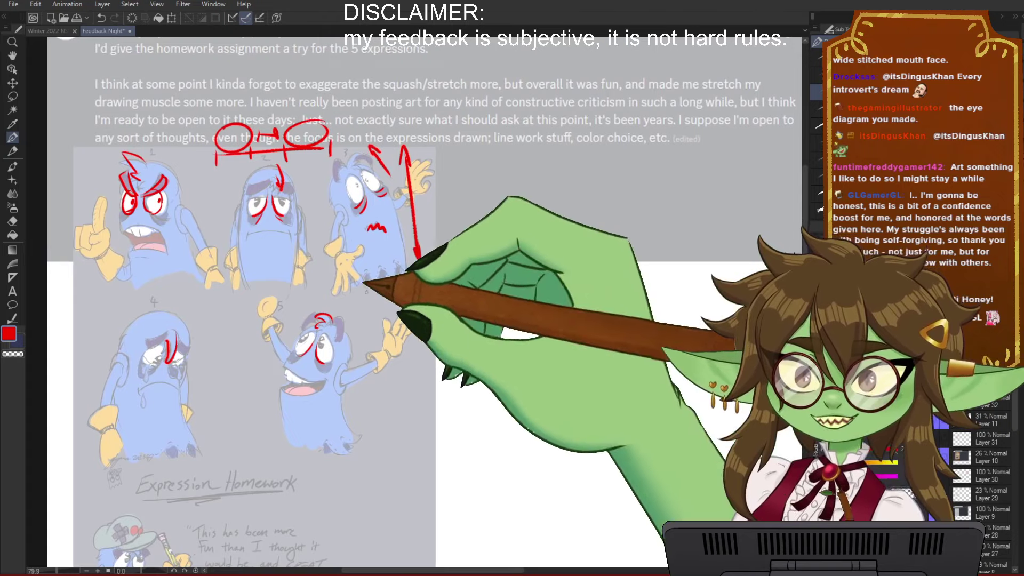
{"action": "left_click_drag", "start_coordinate": [537, 234], "coordinate": [523, 233]}
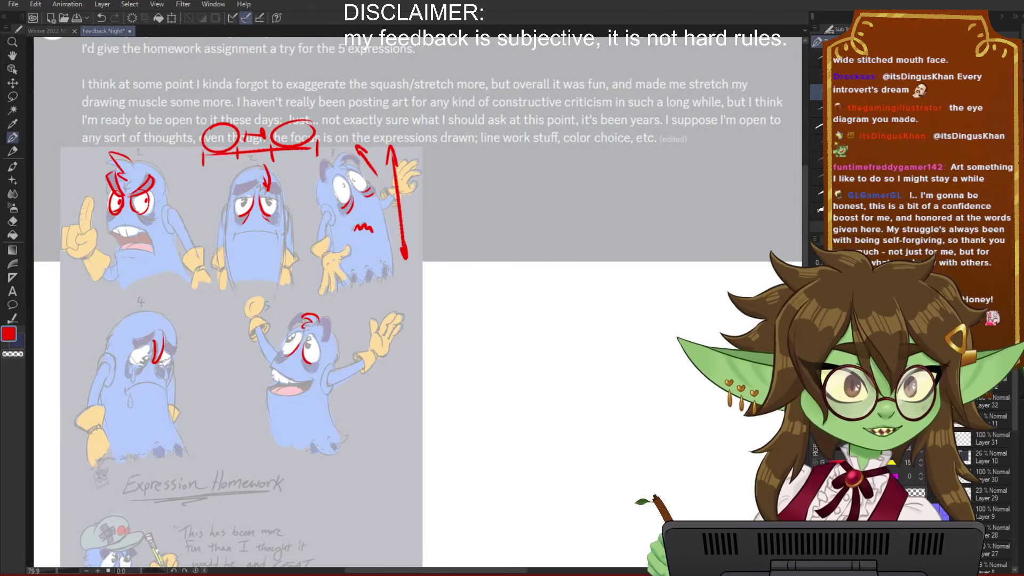
Step: Remove the ghost expression sheet from view and bring up the next submission, the lined-paper goblin drawing marked Version 3
{"action": "key", "text": "Delete"}
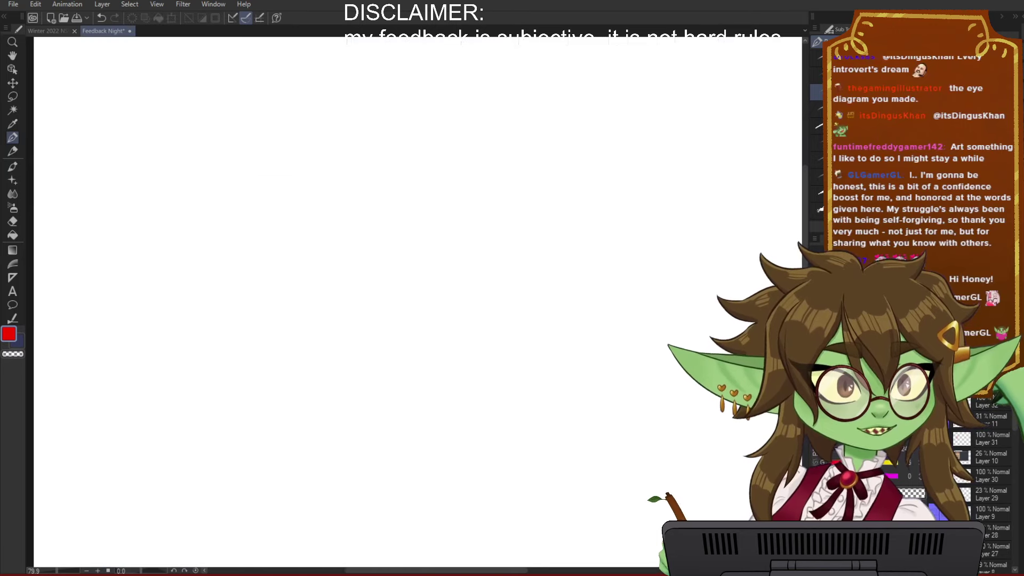
{"action": "key", "text": "ctrl+v"}
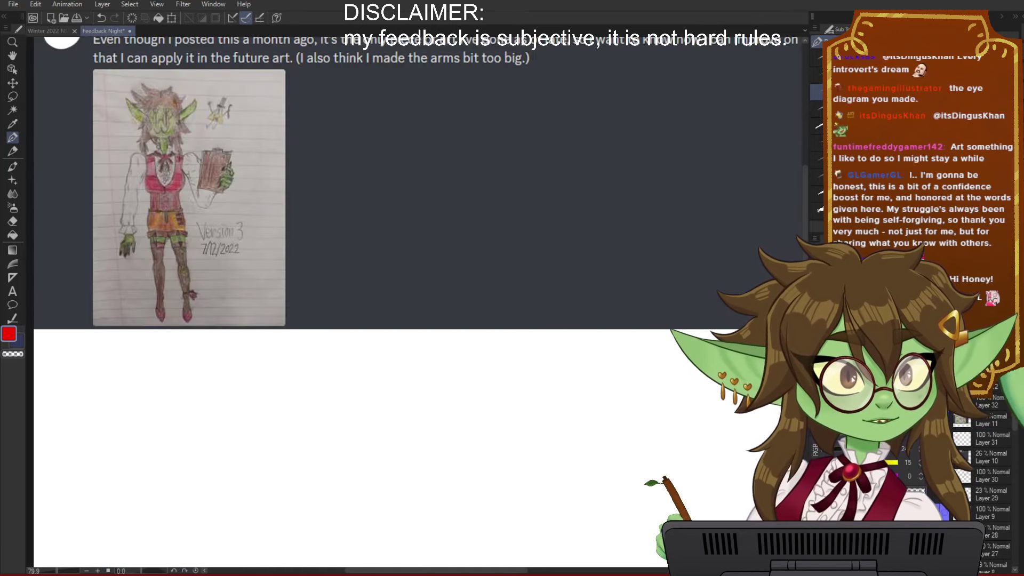
{"action": "left_click_drag", "start_coordinate": [166, 147], "coordinate": [201, 151]}
{"action": "left_click_drag", "start_coordinate": [314, 154], "coordinate": [304, 267]}
{"action": "left_click_drag", "start_coordinate": [218, 240], "coordinate": [256, 248]}
Step: Look over the goblin drawing and its written comment, and save the Feedback Night document
{"action": "scroll", "coordinate": [255, 248], "scroll_direction": "down", "scroll_amount": 4}
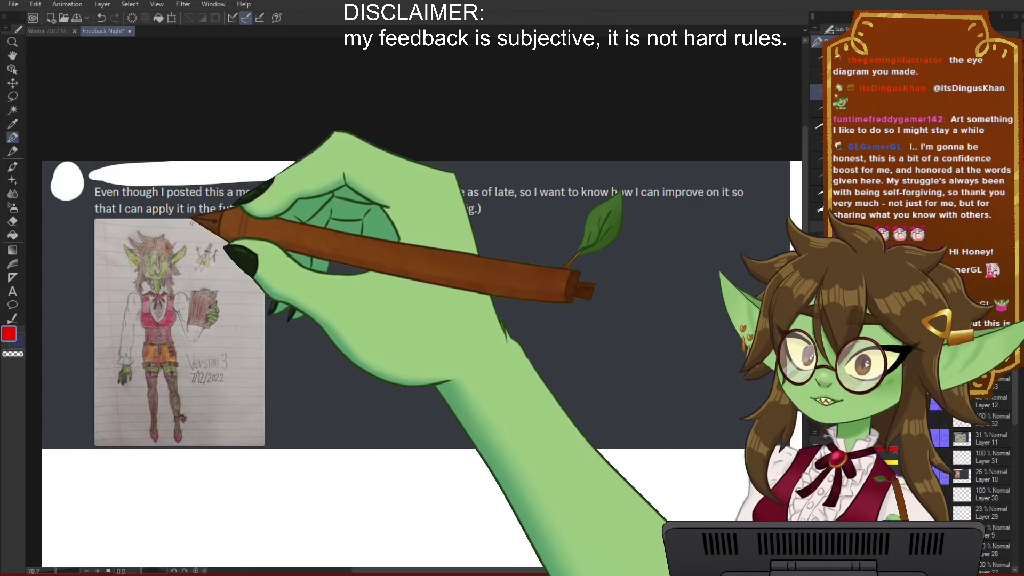
{"action": "scroll", "coordinate": [379, 240], "scroll_direction": "down", "scroll_amount": 1}
{"action": "scroll", "coordinate": [379, 240], "scroll_direction": "up", "scroll_amount": 3}
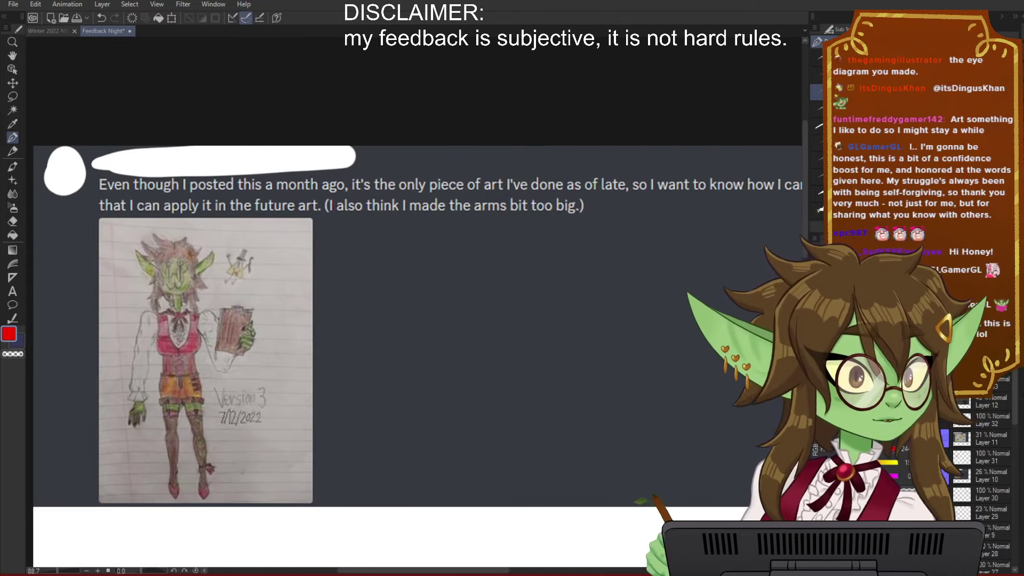
{"action": "scroll", "coordinate": [424, 362], "scroll_direction": "up", "scroll_amount": 2}
{"action": "scroll", "coordinate": [424, 363], "scroll_direction": "up", "scroll_amount": 2}
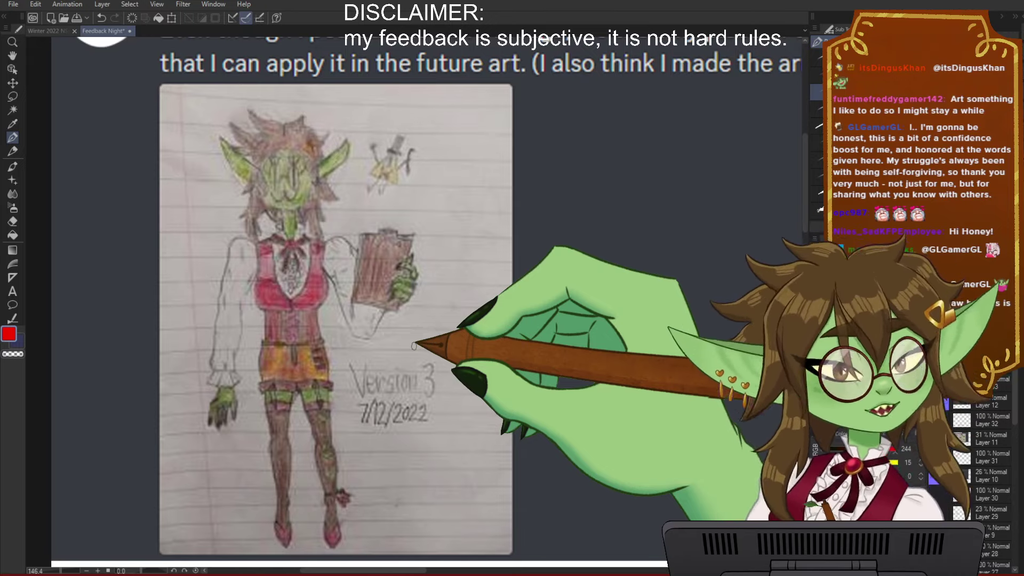
{"action": "scroll", "coordinate": [380, 336], "scroll_direction": "down", "scroll_amount": 2}
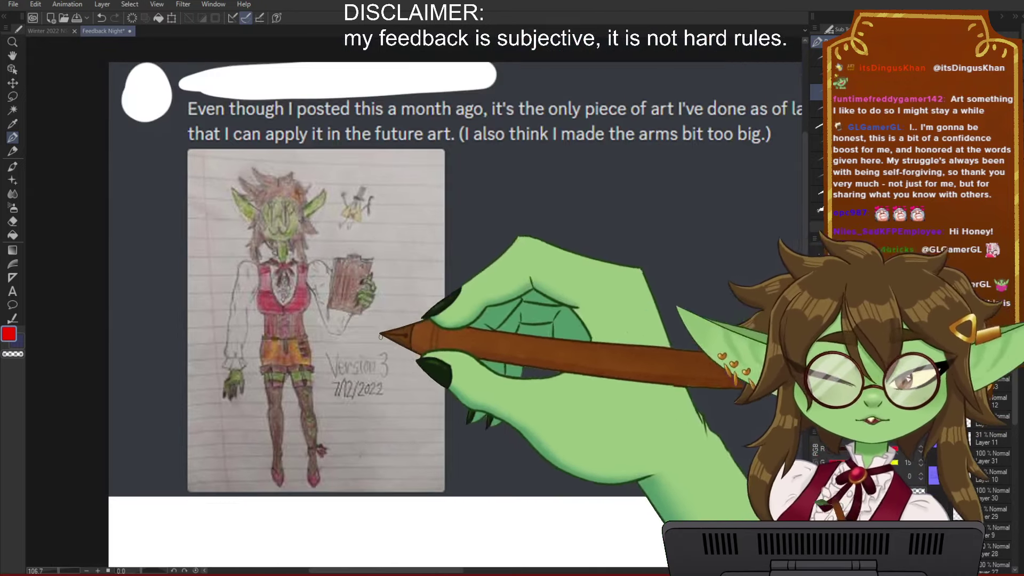
{"action": "scroll", "coordinate": [380, 336], "scroll_direction": "up", "scroll_amount": 1}
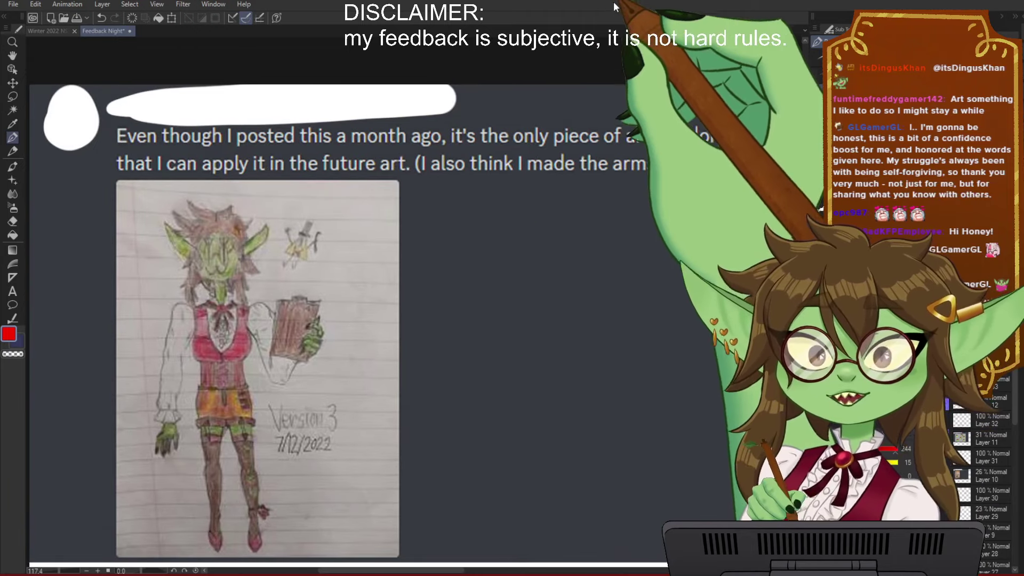
{"action": "key", "text": "ctrl+s"}
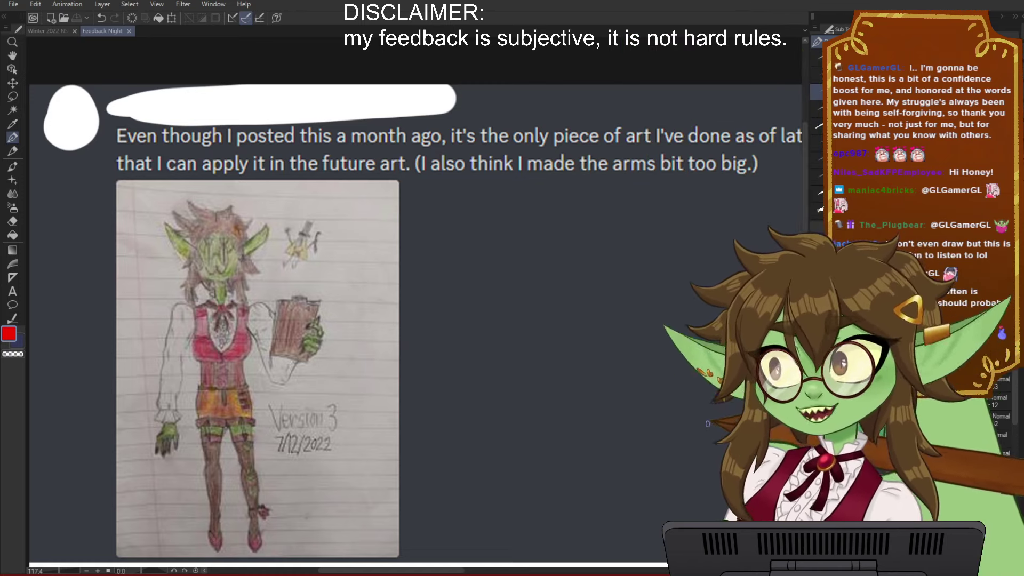
Step: Sketch a red head circle with a vertical centre line beside the goblin drawing
{"action": "left_click_drag", "start_coordinate": [438, 414], "coordinate": [472, 412]}
{"action": "scroll", "coordinate": [254, 464], "scroll_direction": "up", "scroll_amount": 2}
{"action": "scroll", "coordinate": [306, 429], "scroll_direction": "down", "scroll_amount": 2}
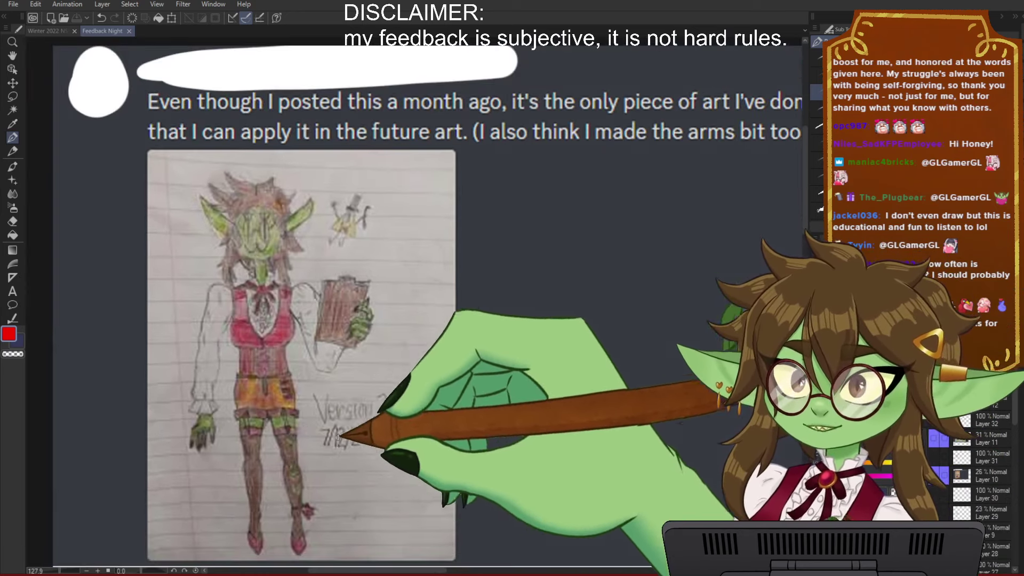
{"action": "left_click_drag", "start_coordinate": [464, 417], "coordinate": [459, 423]}
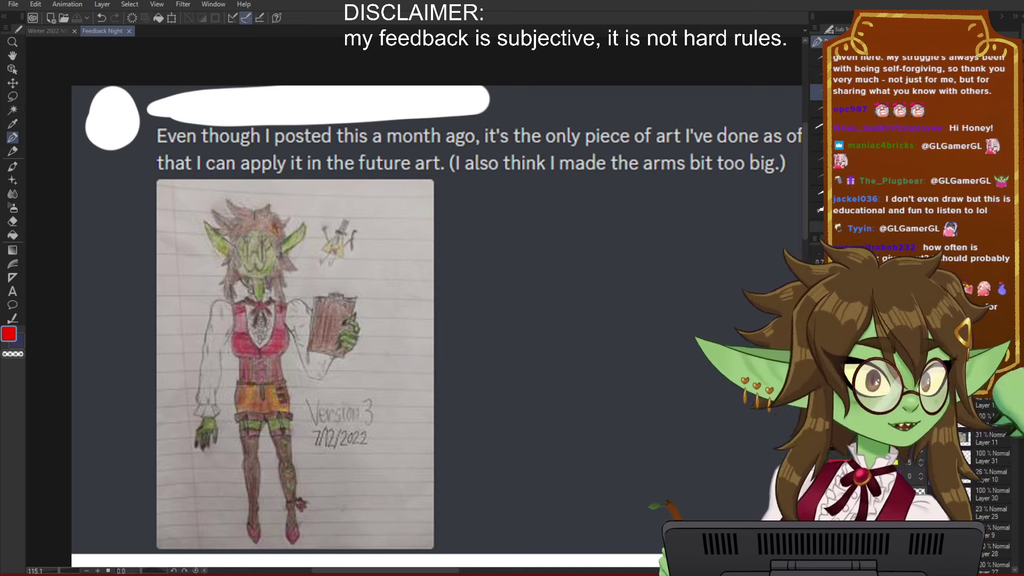
{"action": "left_click_drag", "start_coordinate": [616, 409], "coordinate": [597, 400]}
{"action": "left_click_drag", "start_coordinate": [434, 295], "coordinate": [453, 299]}
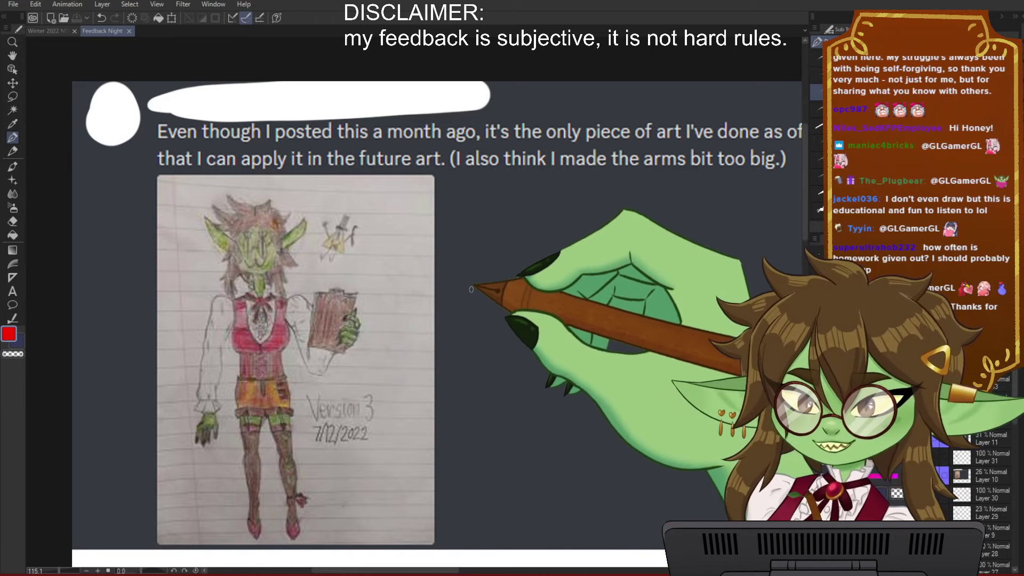
{"action": "mouse_move", "coordinate": [554, 201]}
{"action": "left_mouse_down"}
{"action": "mouse_move", "coordinate": [498, 232]}
{"action": "mouse_move", "coordinate": [509, 274]}
{"action": "mouse_move", "coordinate": [558, 290]}
{"action": "mouse_move", "coordinate": [526, 211]}
{"action": "left_mouse_up"}
{"action": "left_click_drag", "start_coordinate": [586, 246], "coordinate": [515, 250]}
{"action": "key", "text": "ctrl+z"}
{"action": "mouse_move", "coordinate": [493, 203]}
{"action": "left_mouse_down"}
{"action": "mouse_move", "coordinate": [483, 285]}
{"action": "mouse_move", "coordinate": [481, 246]}
{"action": "mouse_move", "coordinate": [480, 319]}
{"action": "left_mouse_up"}
{"action": "key", "text": "ctrl+z"}
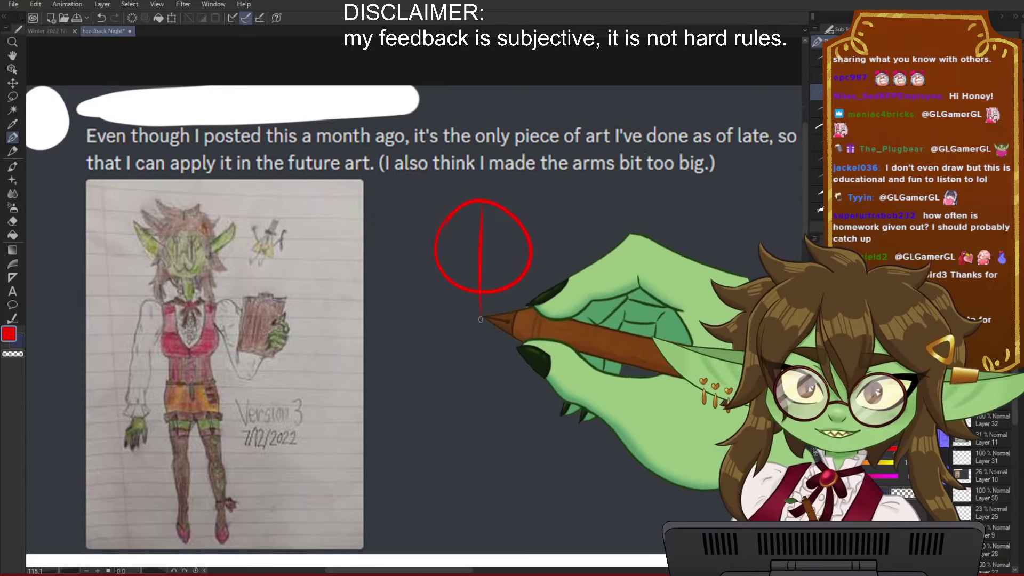
{"action": "left_click_drag", "start_coordinate": [534, 401], "coordinate": [541, 367]}
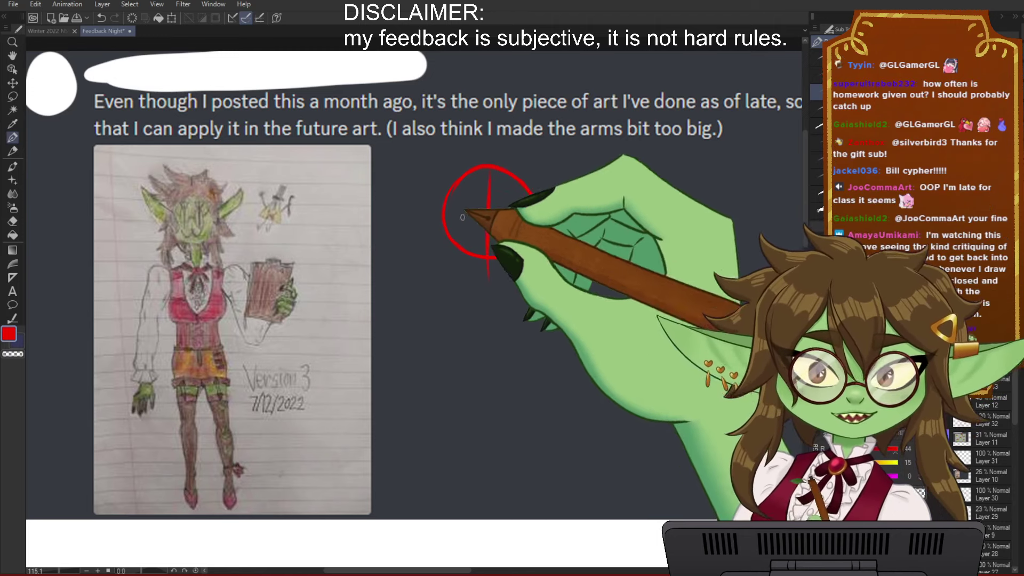
Step: Add a tapered jaw and a short neck below the head circle
{"action": "mouse_move", "coordinate": [448, 236]}
{"action": "left_mouse_down"}
{"action": "mouse_move", "coordinate": [456, 266]}
{"action": "mouse_move", "coordinate": [484, 293]}
{"action": "left_mouse_up"}
{"action": "left_click_drag", "start_coordinate": [533, 239], "coordinate": [529, 274]}
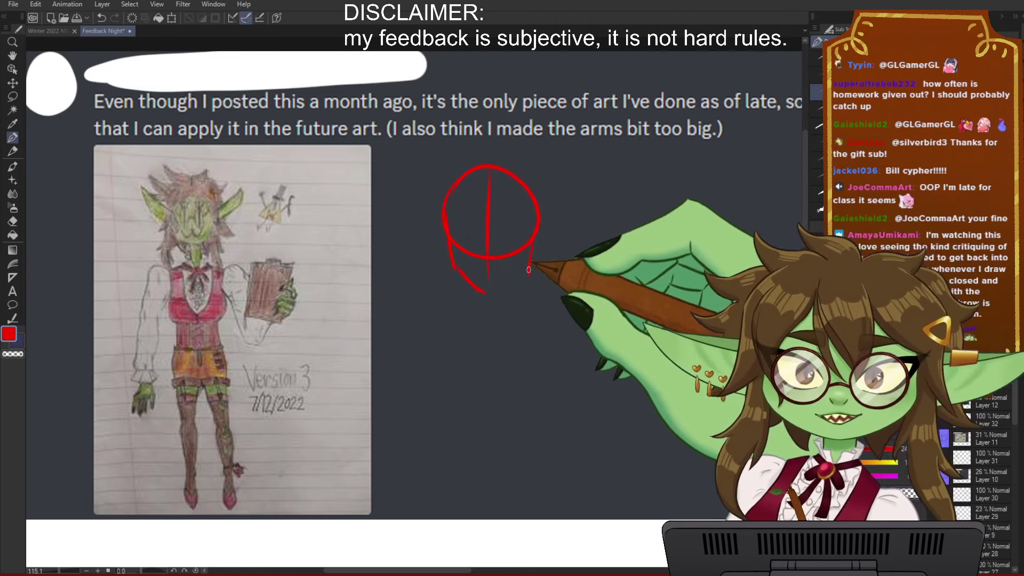
{"action": "scroll", "coordinate": [531, 280], "scroll_direction": "down", "scroll_amount": 2}
{"action": "mouse_move", "coordinate": [475, 254]}
{"action": "left_mouse_down"}
{"action": "mouse_move", "coordinate": [475, 273]}
{"action": "mouse_move", "coordinate": [506, 274]}
{"action": "left_mouse_up"}
Step: Sketch a ribcage circle beneath the neck, with a rounded shoulder on each side
{"action": "left_click_drag", "start_coordinate": [527, 316], "coordinate": [491, 386]}
{"action": "left_click_drag", "start_coordinate": [453, 288], "coordinate": [438, 333]}
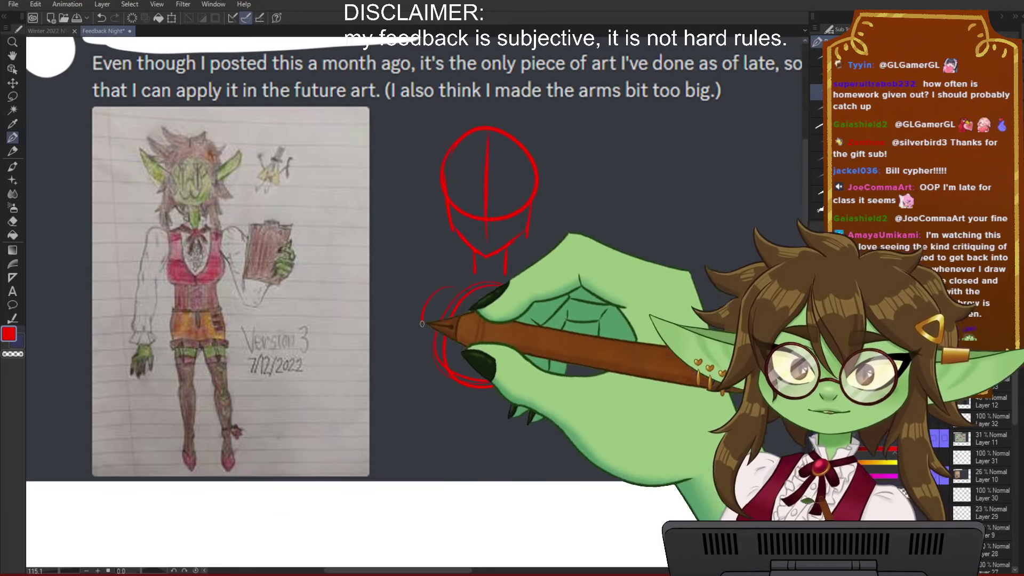
{"action": "left_click_drag", "start_coordinate": [525, 289], "coordinate": [545, 326]}
Step: Draw a pelvis circle below the ribcage and join the two with curved waist lines
{"action": "mouse_move", "coordinate": [477, 411]}
{"action": "left_mouse_down"}
{"action": "mouse_move", "coordinate": [471, 332]}
{"action": "mouse_move", "coordinate": [487, 449]}
{"action": "mouse_move", "coordinate": [479, 341]}
{"action": "left_mouse_up"}
{"action": "left_click_drag", "start_coordinate": [436, 296], "coordinate": [446, 341]}
{"action": "mouse_move", "coordinate": [442, 297]}
{"action": "left_mouse_down"}
{"action": "mouse_move", "coordinate": [450, 343]}
{"action": "mouse_move", "coordinate": [434, 411]}
{"action": "left_mouse_up"}
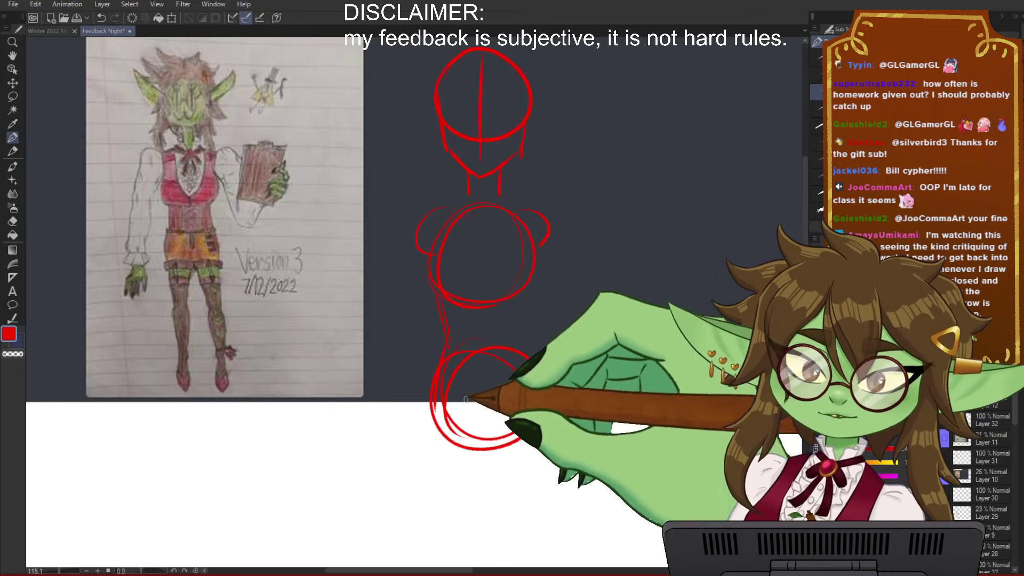
{"action": "mouse_move", "coordinate": [528, 283]}
{"action": "left_mouse_down"}
{"action": "mouse_move", "coordinate": [520, 322]}
{"action": "mouse_move", "coordinate": [541, 405]}
{"action": "left_mouse_up"}
{"action": "left_click_drag", "start_coordinate": [605, 284], "coordinate": [601, 310]}
{"action": "left_click_drag", "start_coordinate": [477, 352], "coordinate": [491, 322]}
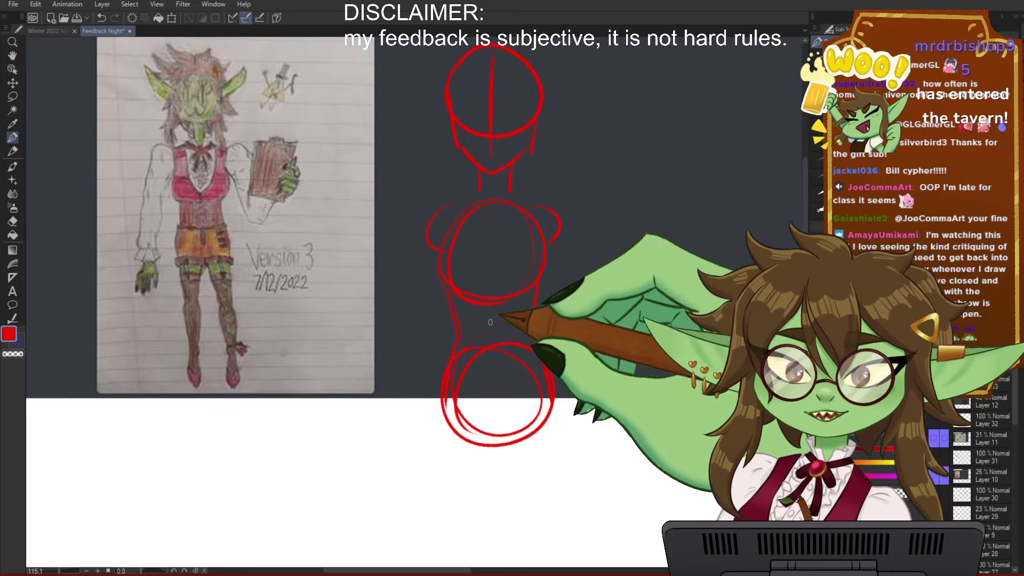
Step: Mark the elbow level with a horizontal line across the waist and draw both arms to it and on down to the wrists
{"action": "left_click_drag", "start_coordinate": [388, 331], "coordinate": [625, 322]}
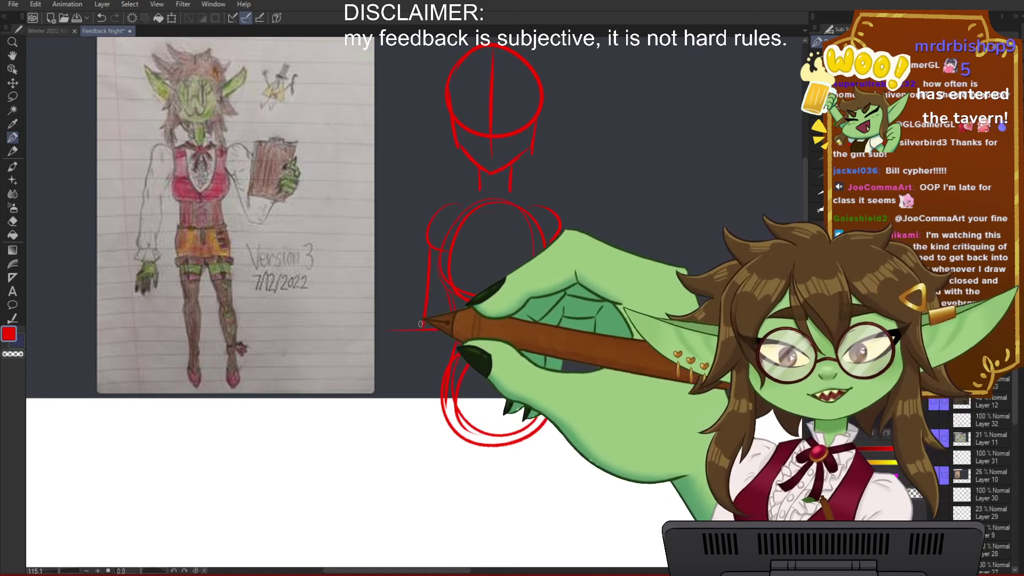
{"action": "left_click_drag", "start_coordinate": [430, 246], "coordinate": [421, 329]}
{"action": "mouse_move", "coordinate": [483, 291]}
{"action": "left_mouse_down"}
{"action": "mouse_move", "coordinate": [460, 328]}
{"action": "mouse_move", "coordinate": [512, 317]}
{"action": "left_mouse_up"}
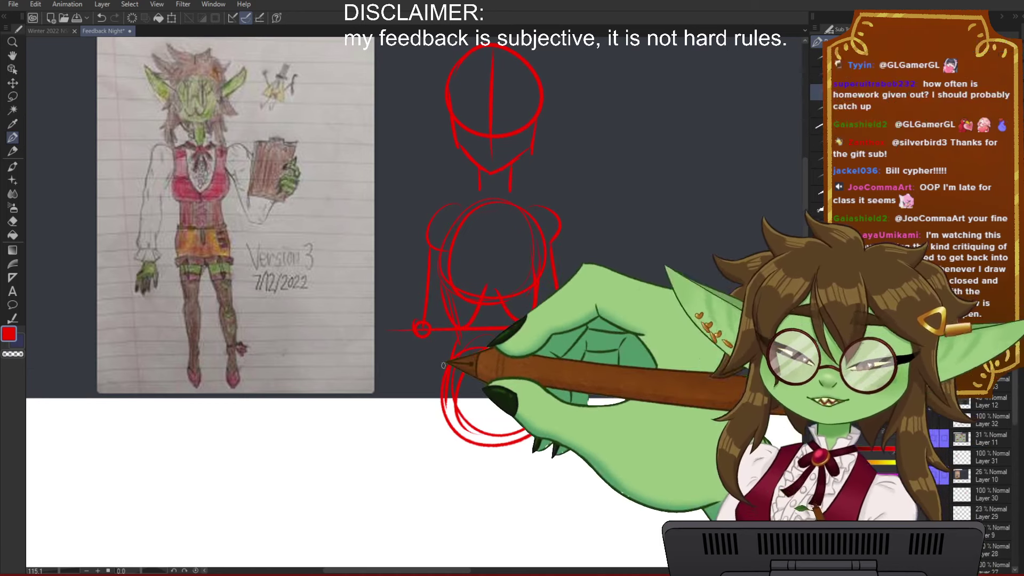
{"action": "left_click_drag", "start_coordinate": [616, 385], "coordinate": [622, 292]}
{"action": "left_click_drag", "start_coordinate": [426, 247], "coordinate": [427, 342]}
{"action": "left_click_drag", "start_coordinate": [574, 246], "coordinate": [579, 336]}
Step: Sketch both thighs and add the hands, with a horizontal line across the upper thighs marking how far the hands reach
{"action": "left_click_drag", "start_coordinate": [449, 314], "coordinate": [471, 473]}
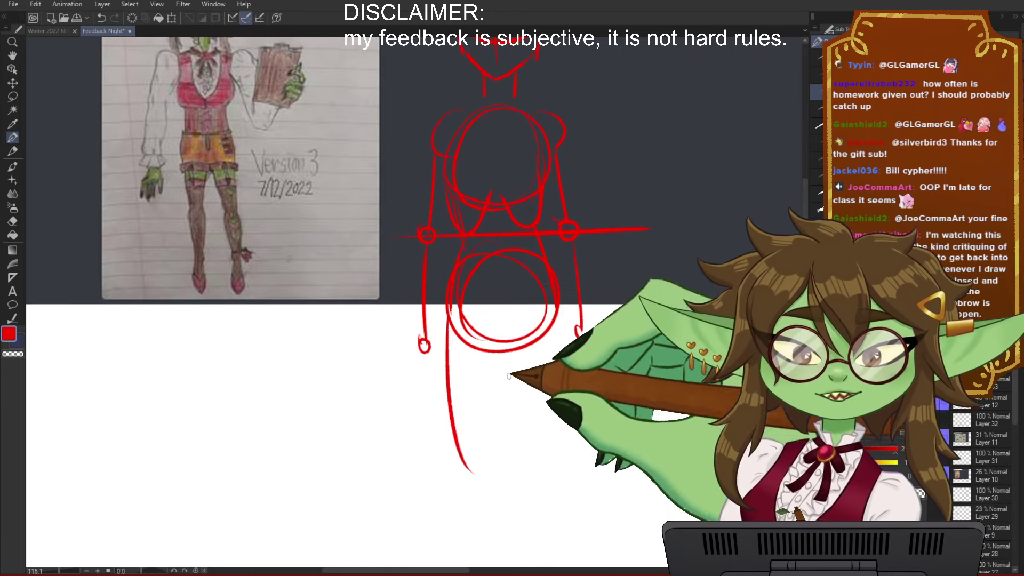
{"action": "mouse_move", "coordinate": [504, 361]}
{"action": "left_mouse_down"}
{"action": "mouse_move", "coordinate": [472, 488]}
{"action": "mouse_move", "coordinate": [556, 469]}
{"action": "left_mouse_up"}
{"action": "left_click_drag", "start_coordinate": [558, 310], "coordinate": [568, 368]}
{"action": "left_click_drag", "start_coordinate": [414, 403], "coordinate": [570, 388]}
{"action": "left_click_drag", "start_coordinate": [422, 355], "coordinate": [427, 401]}
{"action": "left_click_drag", "start_coordinate": [579, 343], "coordinate": [590, 389]}
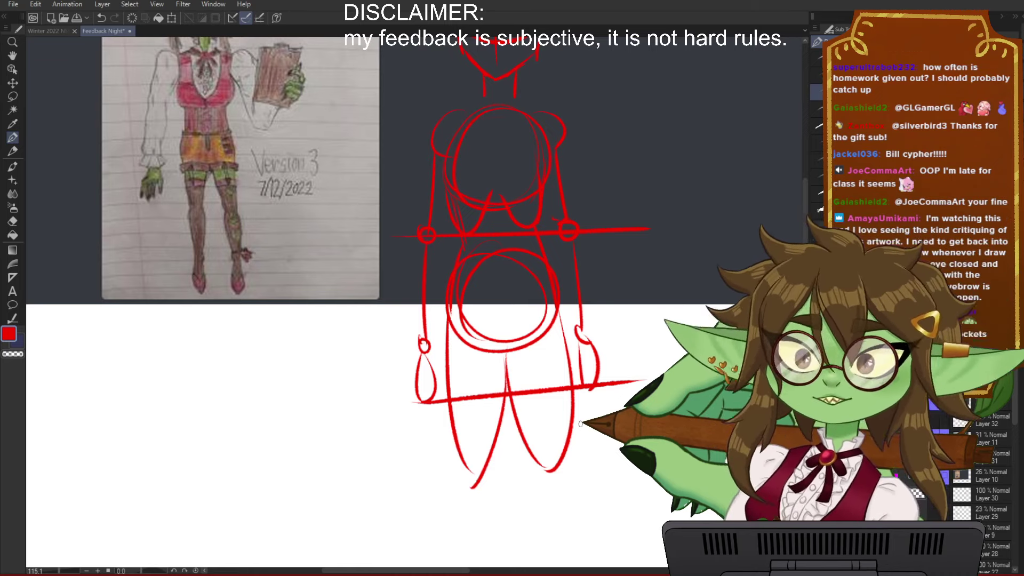
Step: Connect the neck of the red figure to both shoulders with sloping lines
{"action": "mouse_move", "coordinate": [586, 262]}
{"action": "left_mouse_down"}
{"action": "mouse_move", "coordinate": [577, 304]}
{"action": "mouse_move", "coordinate": [611, 417]}
{"action": "left_mouse_up"}
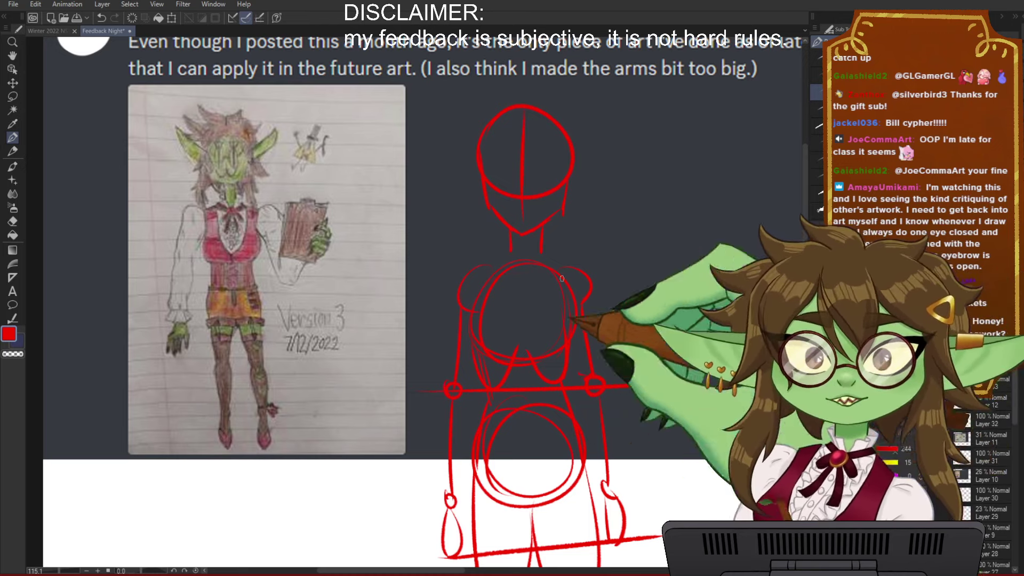
{"action": "scroll", "coordinate": [366, 308], "scroll_direction": "down", "scroll_amount": 3}
{"action": "left_click_drag", "start_coordinate": [524, 339], "coordinate": [430, 356]}
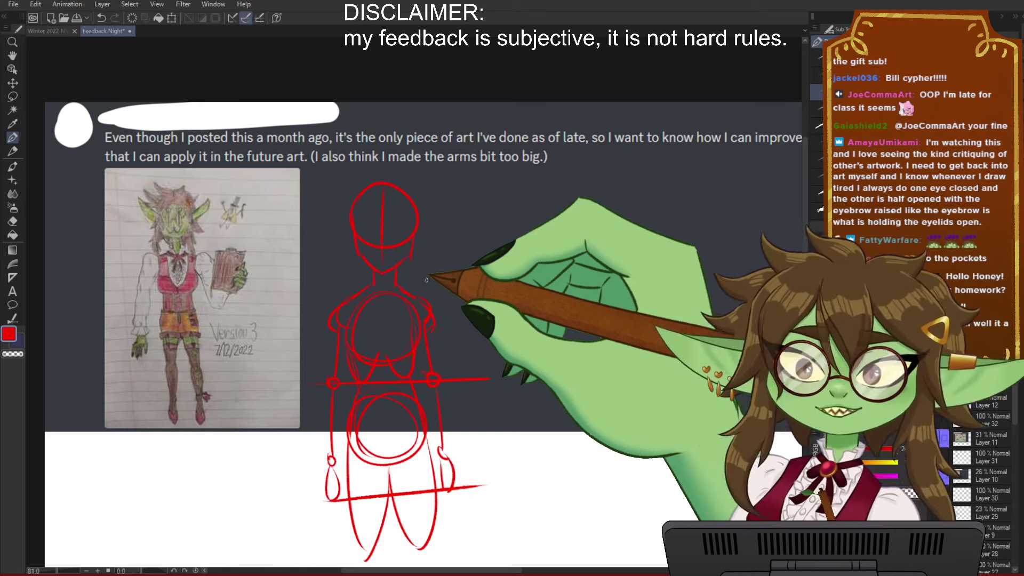
Step: Draw a red arrow pointing at the small triangle character on the lined-paper drawing
{"action": "mouse_move", "coordinate": [249, 213]}
{"action": "left_mouse_down"}
{"action": "mouse_move", "coordinate": [284, 170]}
{"action": "mouse_move", "coordinate": [261, 215]}
{"action": "left_mouse_up"}
{"action": "key", "text": "ctrl+z"}
{"action": "left_click_drag", "start_coordinate": [267, 191], "coordinate": [281, 202]}
{"action": "left_click_drag", "start_coordinate": [580, 382], "coordinate": [633, 389]}
{"action": "left_click_drag", "start_coordinate": [207, 430], "coordinate": [272, 373]}
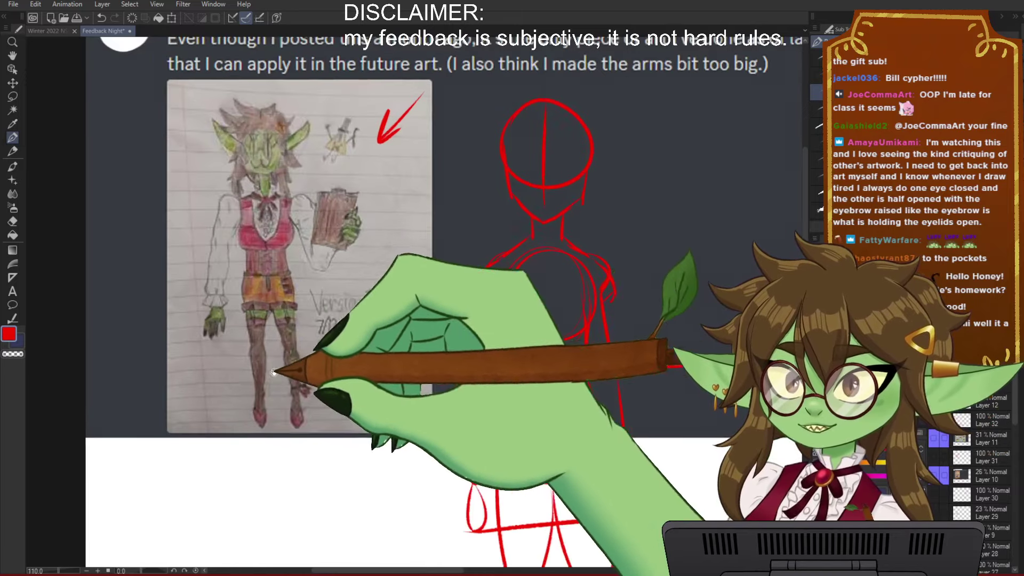
{"action": "scroll", "coordinate": [270, 373], "scroll_direction": "up", "scroll_amount": 1}
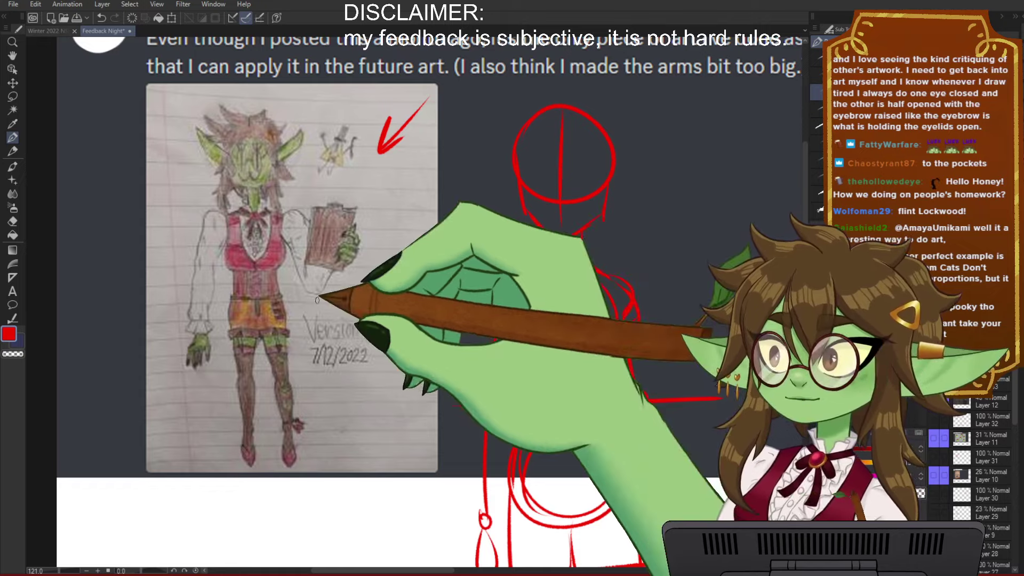
Step: Remove the goblin drawing and its red proportion sketch from view
{"action": "key", "text": "super+Down"}
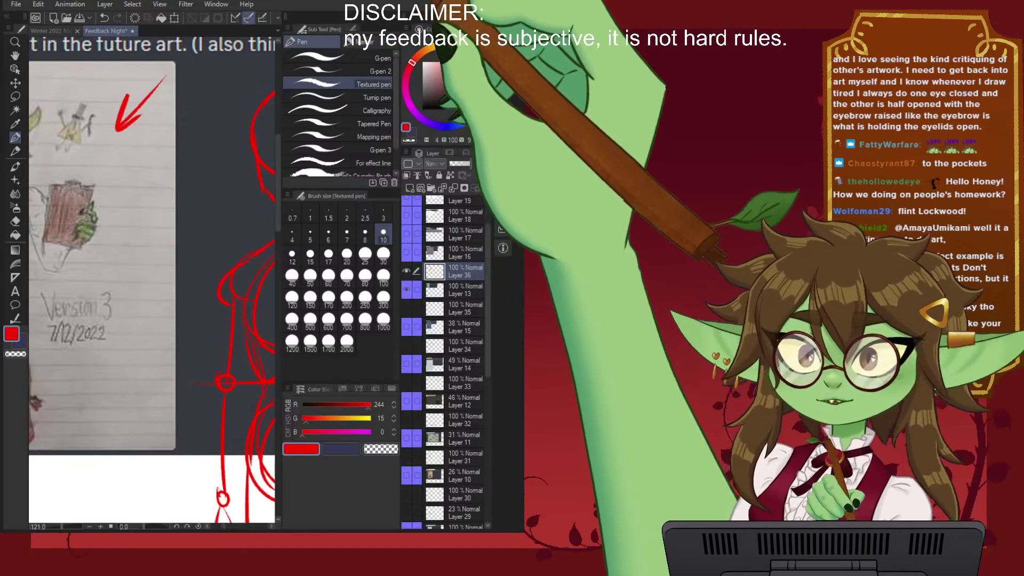
{"action": "key", "text": "super+Up"}
{"action": "scroll", "coordinate": [334, 299], "scroll_direction": "down", "scroll_amount": 2}
{"action": "left_click_drag", "start_coordinate": [582, 328], "coordinate": [346, 235]}
{"action": "scroll", "coordinate": [380, 266], "scroll_direction": "down", "scroll_amount": 3}
{"action": "left_click_drag", "start_coordinate": [377, 297], "coordinate": [453, 328]}
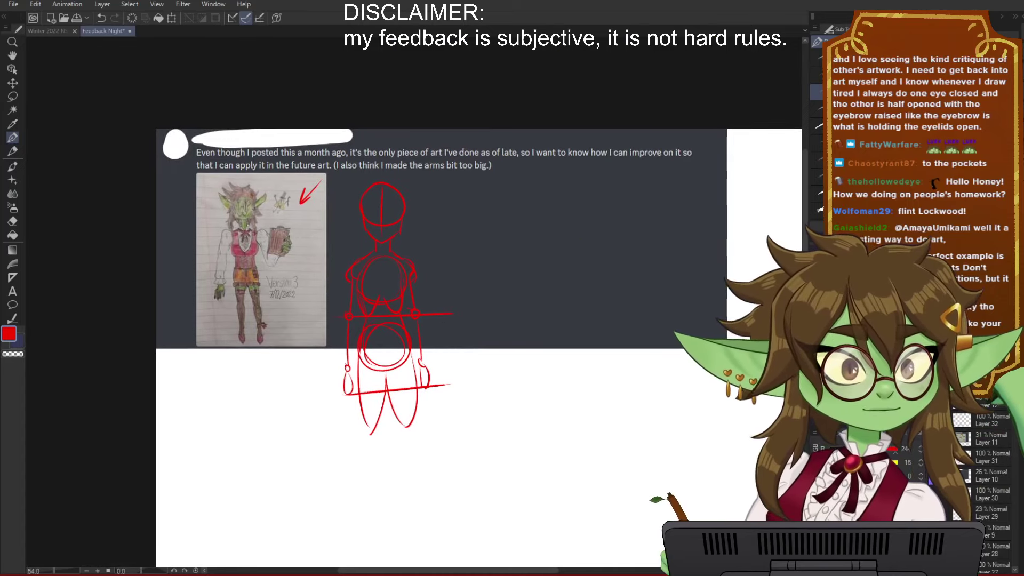
{"action": "left_click", "coordinate": [934, 346]}
{"action": "left_click", "coordinate": [933, 364]}
Step: Bring up the next submission, the sheet of five horned purple-haired faces, and add a new layer for notes
{"action": "scroll", "coordinate": [984, 469], "scroll_direction": "up", "scroll_amount": 2}
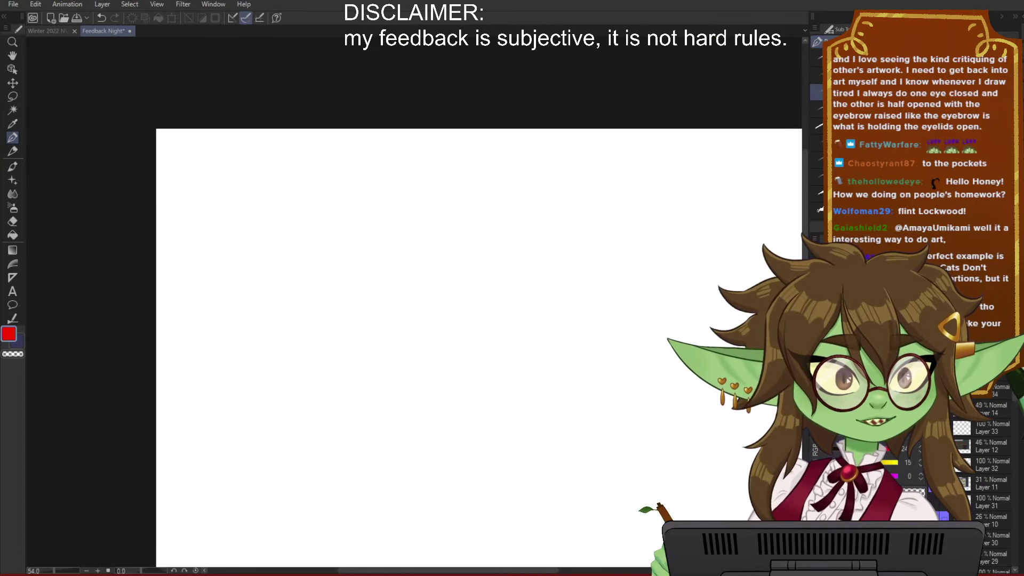
{"action": "key", "text": "ctrl+v"}
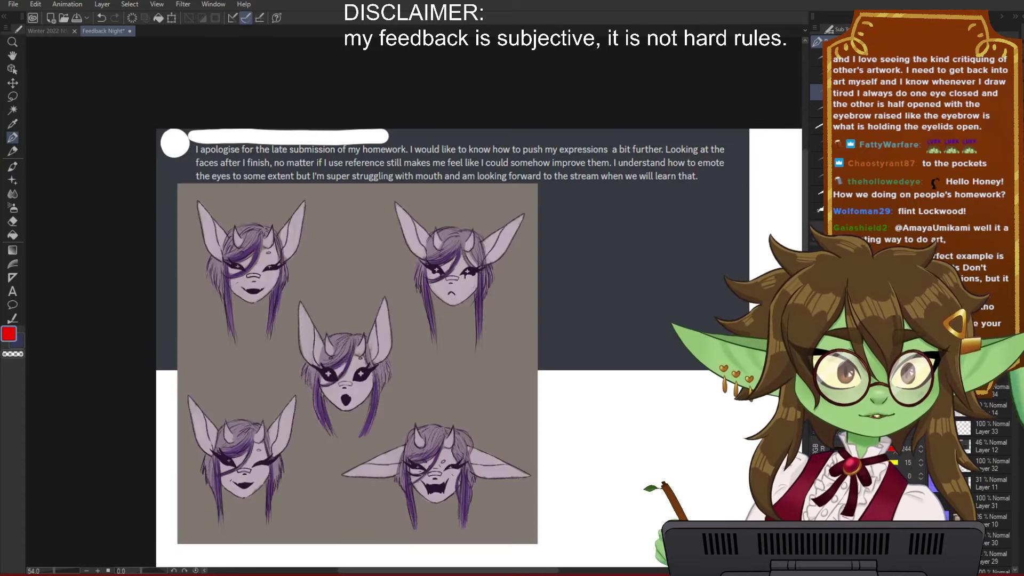
{"action": "key", "text": "ctrl+shift+n"}
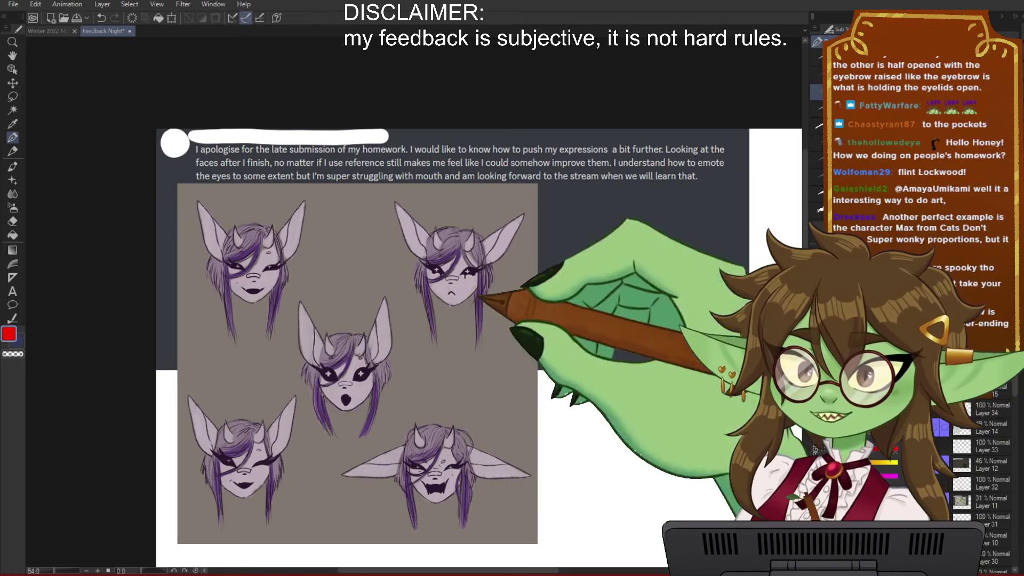
Step: Read the submitter's comment about pushing expressions and look over the five horned faces
{"action": "scroll", "coordinate": [356, 334], "scroll_direction": "down", "scroll_amount": 1}
{"action": "scroll", "coordinate": [356, 333], "scroll_direction": "up", "scroll_amount": 4}
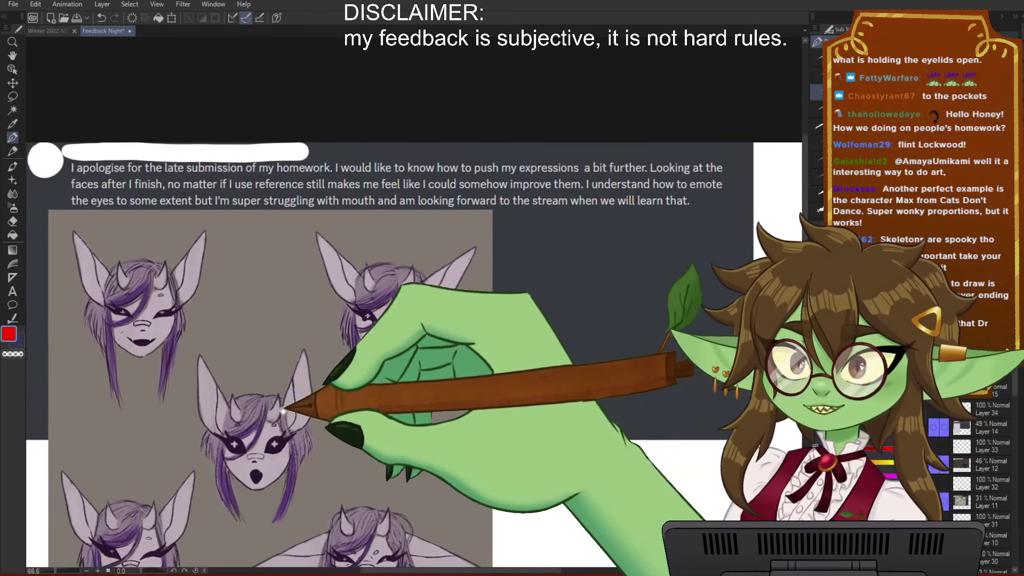
{"action": "left_click_drag", "start_coordinate": [453, 459], "coordinate": [460, 452]}
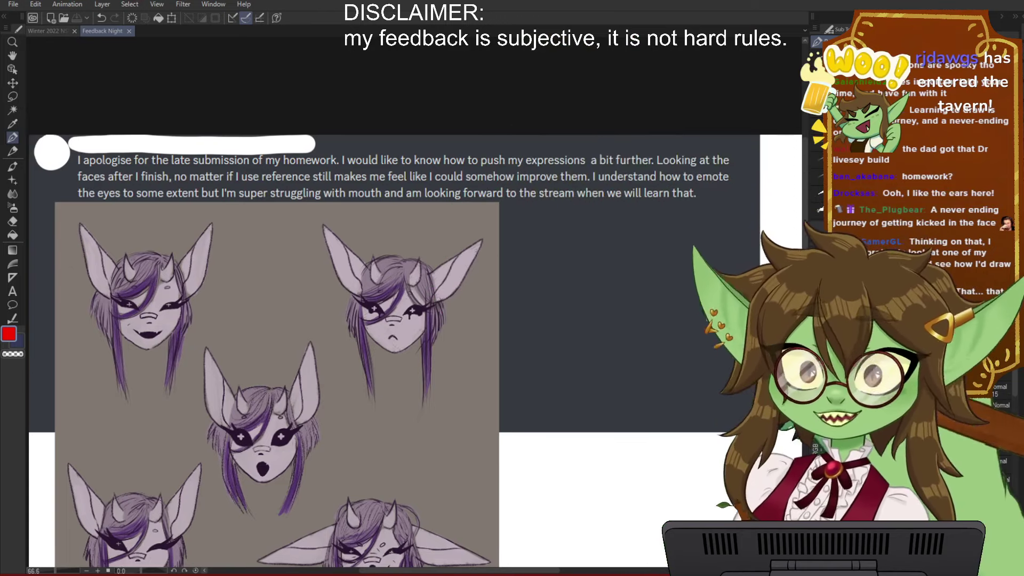
{"action": "scroll", "coordinate": [699, 288], "scroll_direction": "down", "scroll_amount": 1}
{"action": "scroll", "coordinate": [339, 386], "scroll_direction": "up", "scroll_amount": 1}
{"action": "scroll", "coordinate": [286, 298], "scroll_direction": "down", "scroll_amount": 1}
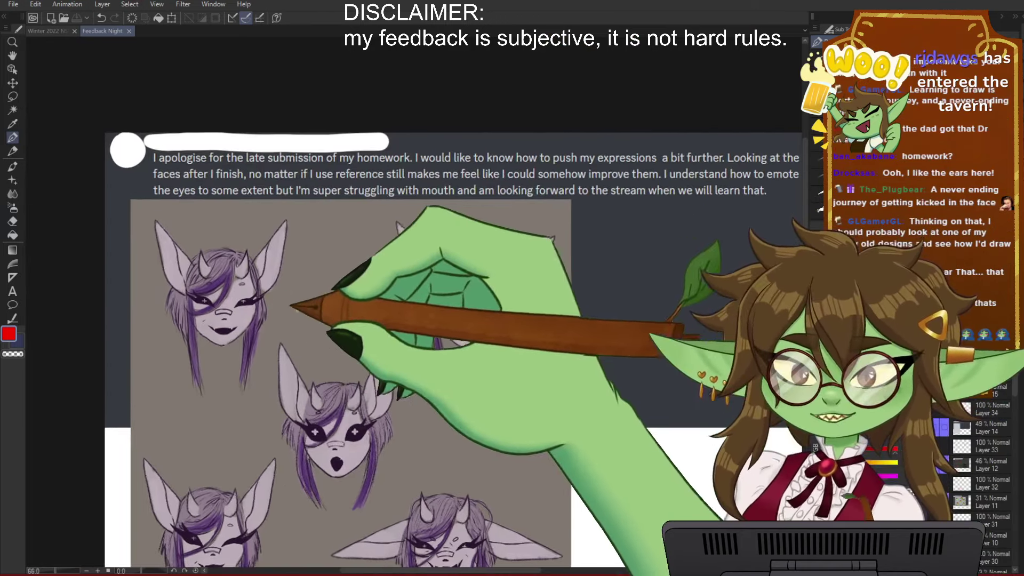
{"action": "scroll", "coordinate": [539, 292], "scroll_direction": "up", "scroll_amount": 1}
{"action": "left_click_drag", "start_coordinate": [686, 343], "coordinate": [658, 293]}
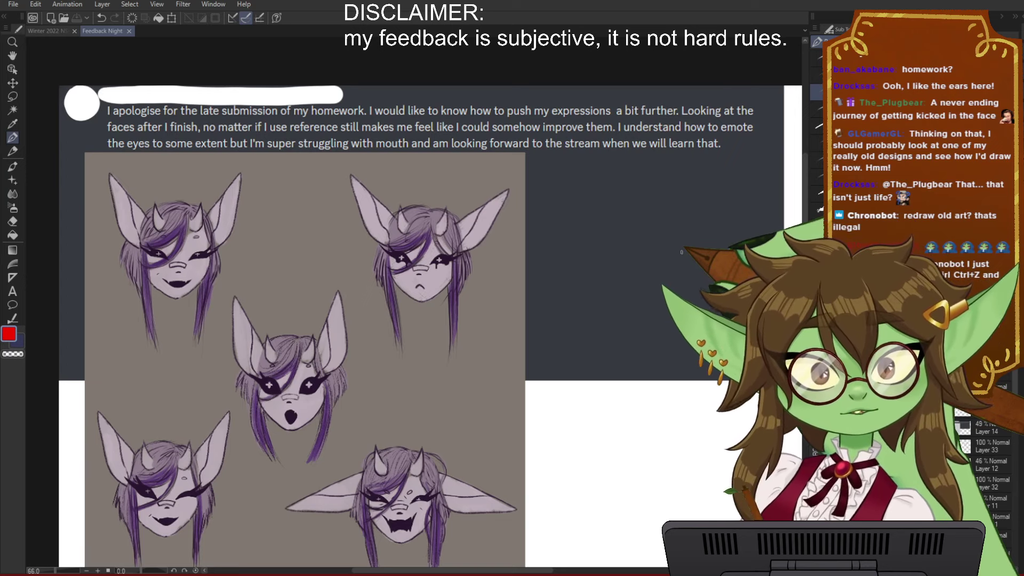
Step: Fade the horned-face expression sheet by lowering its opacity, ready for drawing over
{"action": "scroll", "coordinate": [738, 343], "scroll_direction": "down", "scroll_amount": 1}
{"action": "scroll", "coordinate": [423, 355], "scroll_direction": "up", "scroll_amount": 2}
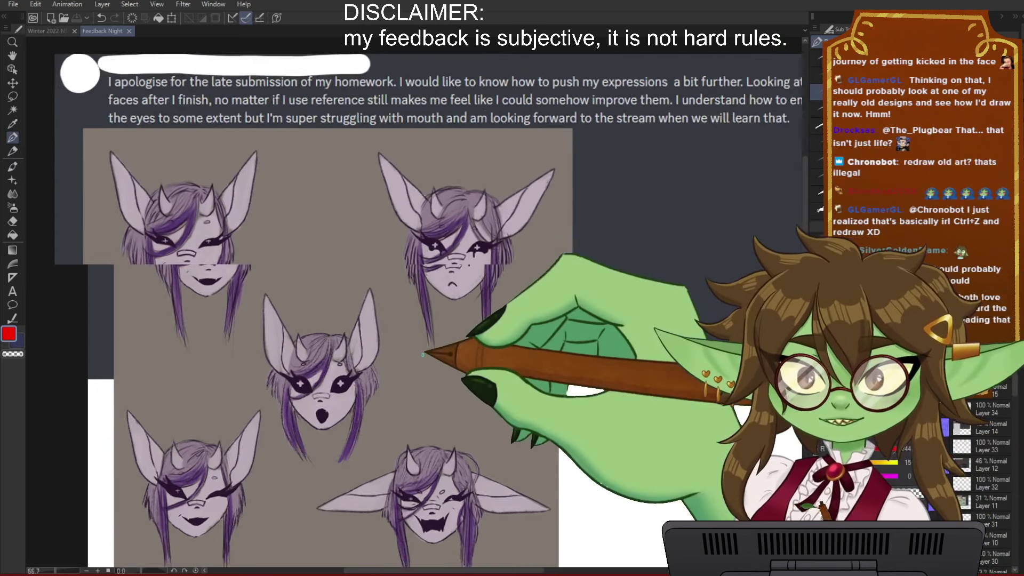
{"action": "scroll", "coordinate": [423, 354], "scroll_direction": "up", "scroll_amount": 2}
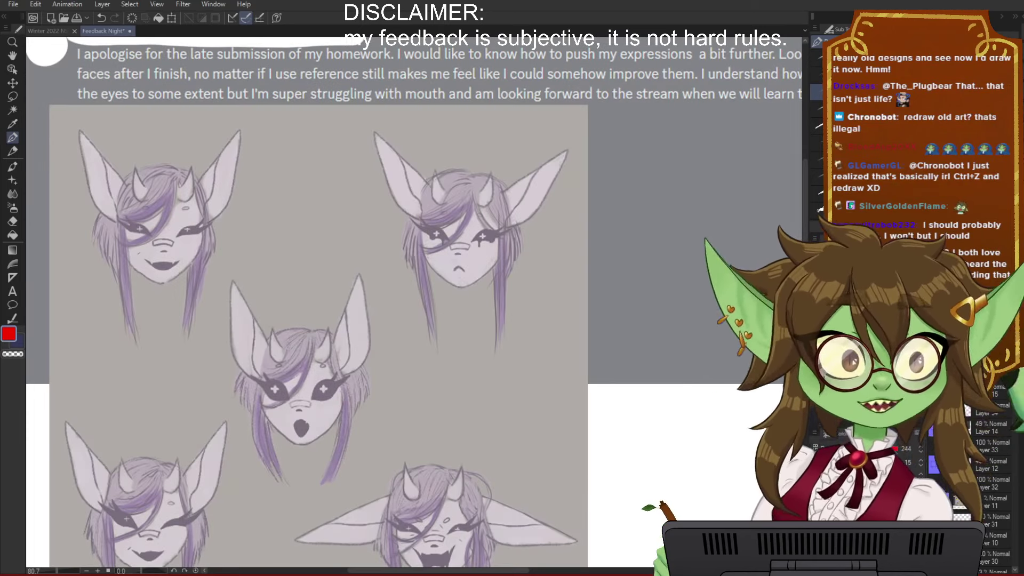
{"action": "scroll", "coordinate": [755, 402], "scroll_direction": "down", "scroll_amount": 1}
{"action": "scroll", "coordinate": [275, 285], "scroll_direction": "up", "scroll_amount": 3}
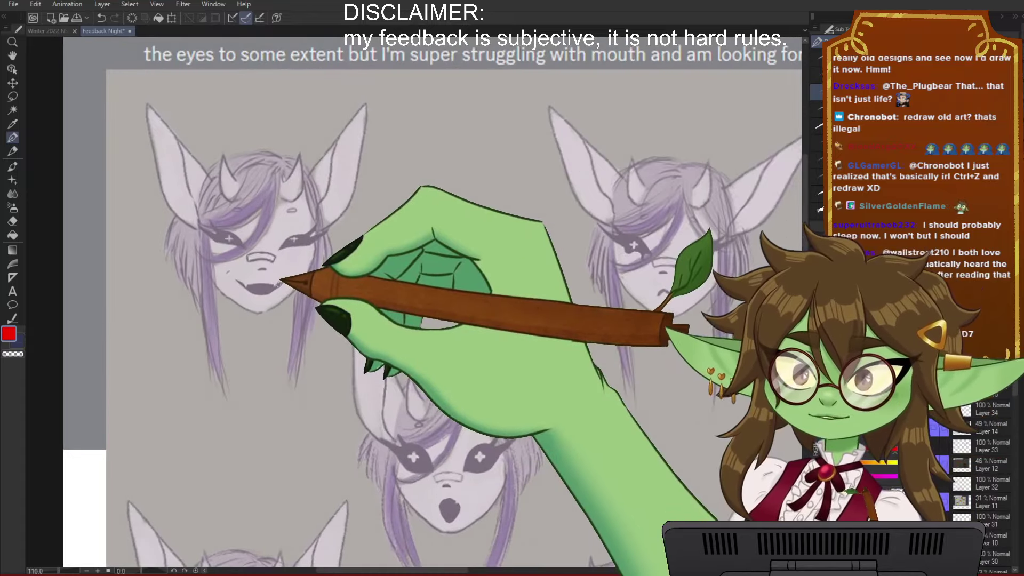
Step: Examine the faded faces up close, comparing the ears, eyes and mouths of each expression
{"action": "left_click_drag", "start_coordinate": [621, 512], "coordinate": [573, 250]}
{"action": "scroll", "coordinate": [167, 302], "scroll_direction": "up", "scroll_amount": 5}
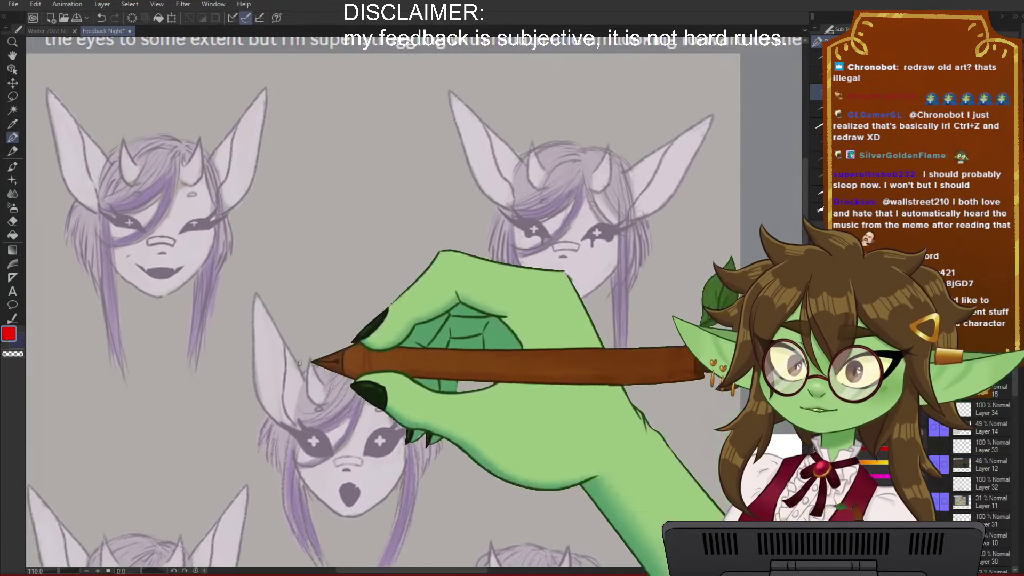
{"action": "left_click_drag", "start_coordinate": [623, 299], "coordinate": [641, 255]}
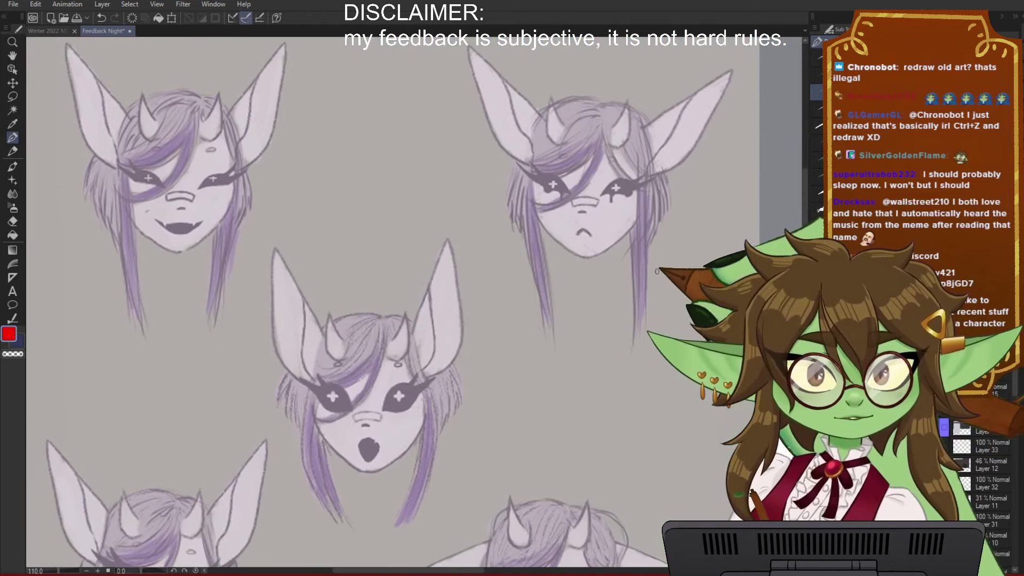
{"action": "scroll", "coordinate": [641, 254], "scroll_direction": "down", "scroll_amount": 2}
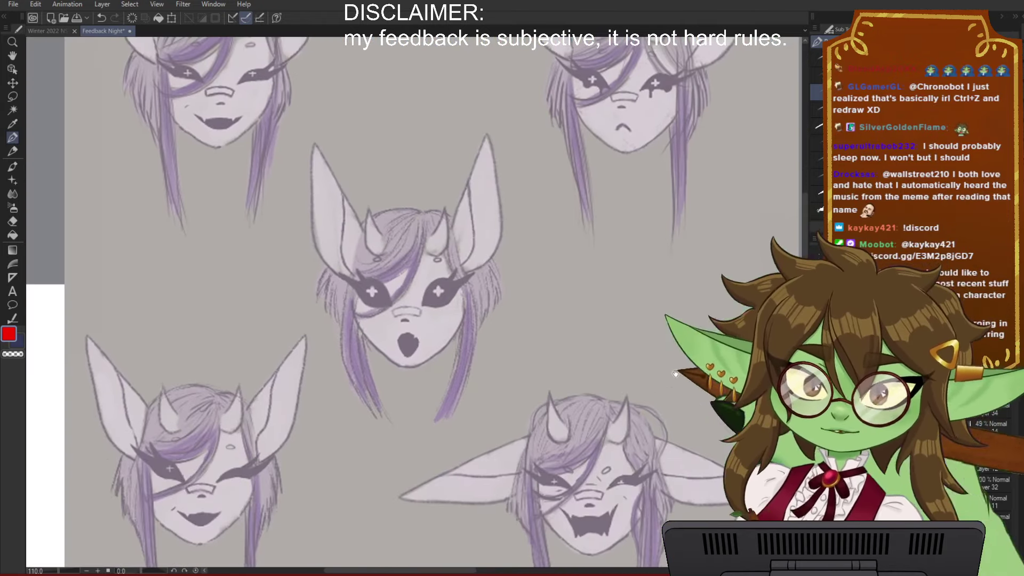
{"action": "scroll", "coordinate": [621, 320], "scroll_direction": "down", "scroll_amount": 2}
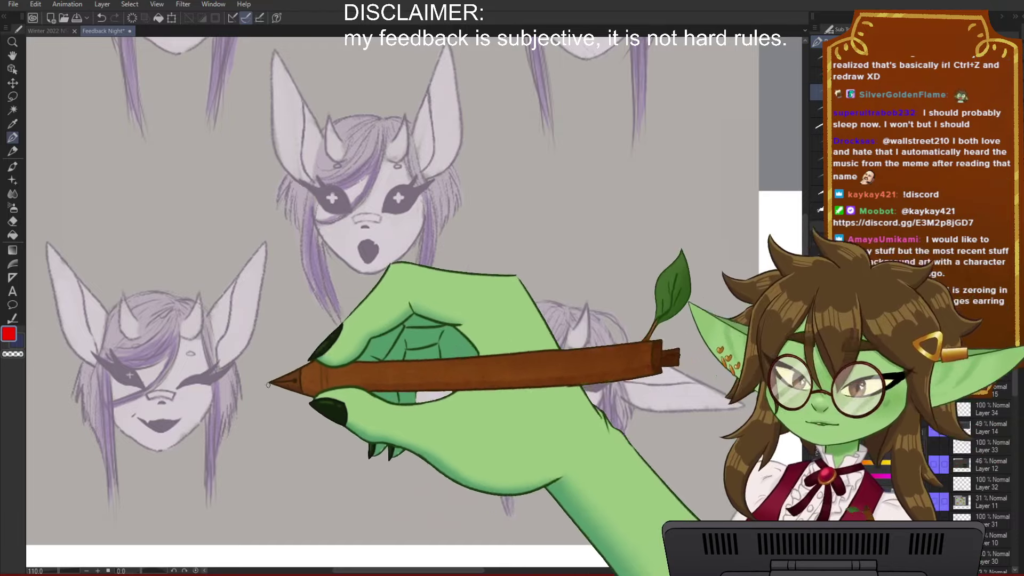
{"action": "left_click_drag", "start_coordinate": [350, 345], "coordinate": [455, 423]}
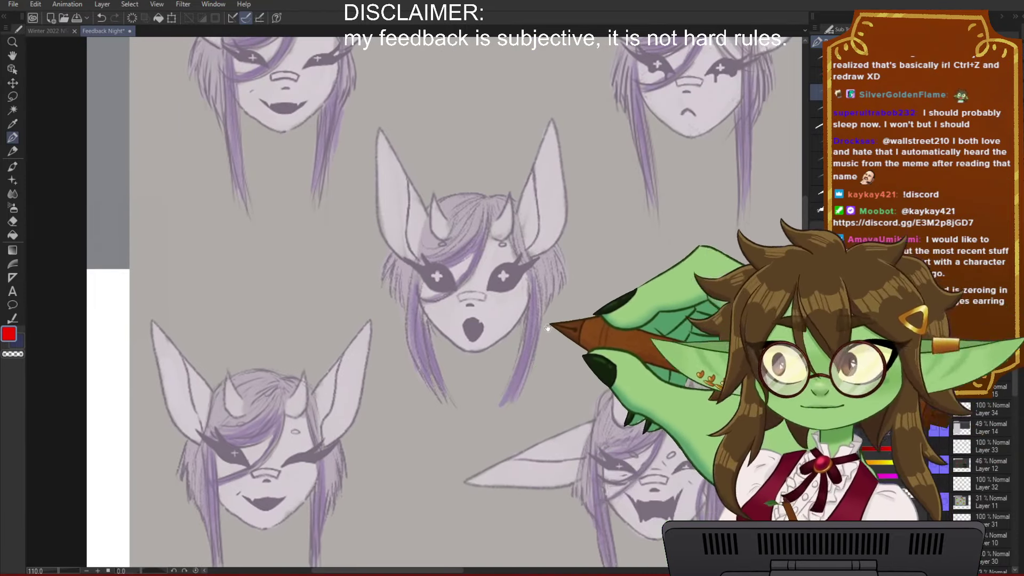
{"action": "left_click_drag", "start_coordinate": [556, 326], "coordinate": [544, 338]}
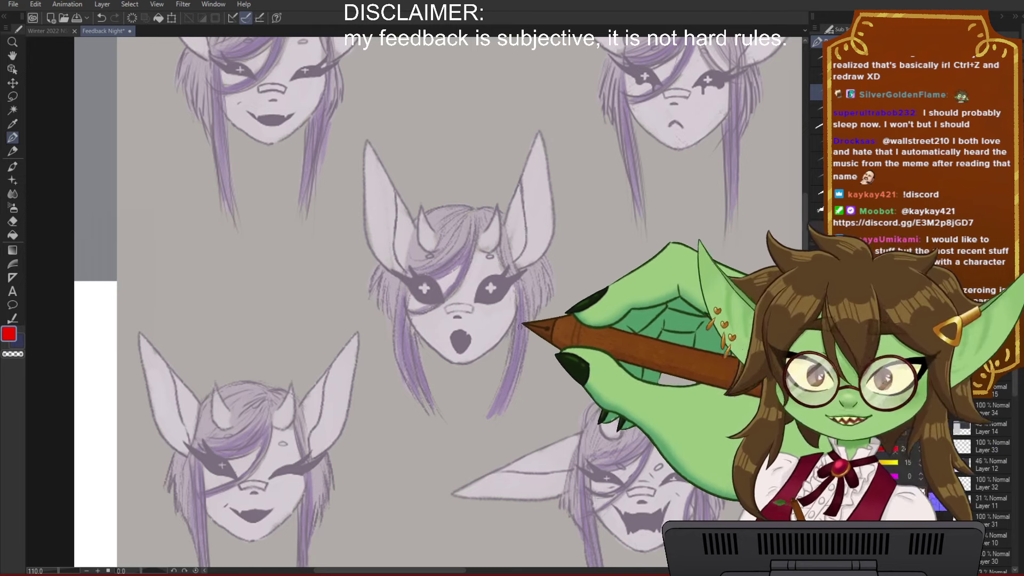
Step: Look over the faded horned faces across the whole sheet, then study the closed-eye smiling face and its mouth up close
{"action": "scroll", "coordinate": [476, 322], "scroll_direction": "down", "scroll_amount": 2}
{"action": "left_click_drag", "start_coordinate": [443, 134], "coordinate": [396, 240]}
{"action": "scroll", "coordinate": [388, 232], "scroll_direction": "up", "scroll_amount": 2}
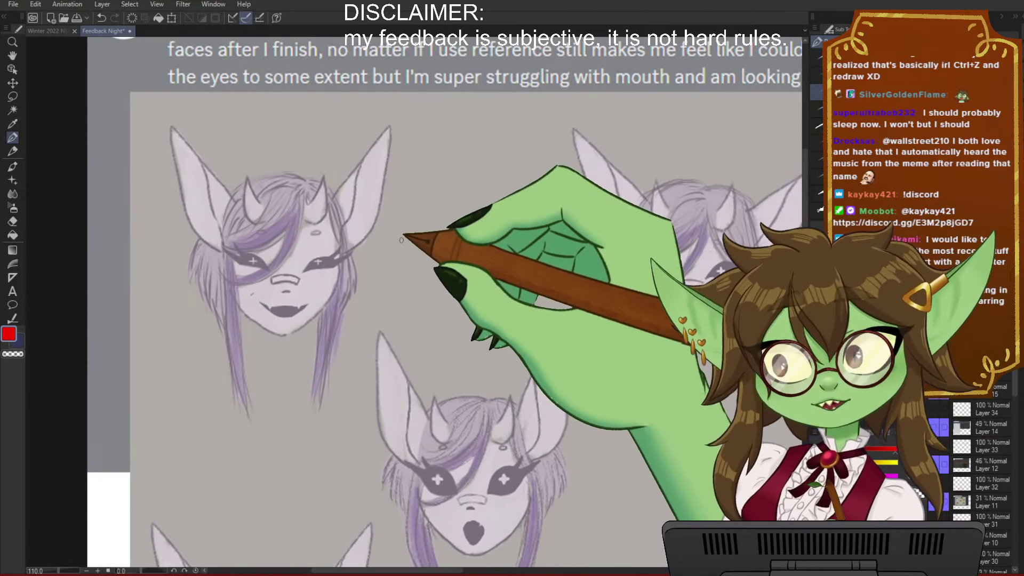
{"action": "scroll", "coordinate": [362, 258], "scroll_direction": "up", "scroll_amount": 1}
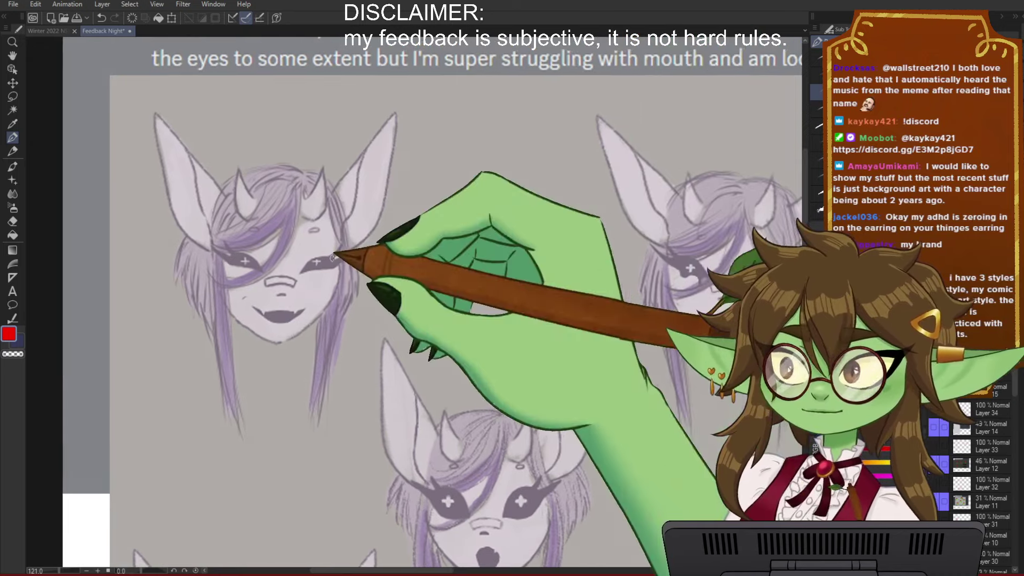
{"action": "left_click_drag", "start_coordinate": [363, 258], "coordinate": [366, 262]}
{"action": "left_click_drag", "start_coordinate": [710, 330], "coordinate": [704, 374]}
{"action": "scroll", "coordinate": [583, 367], "scroll_direction": "down", "scroll_amount": 5}
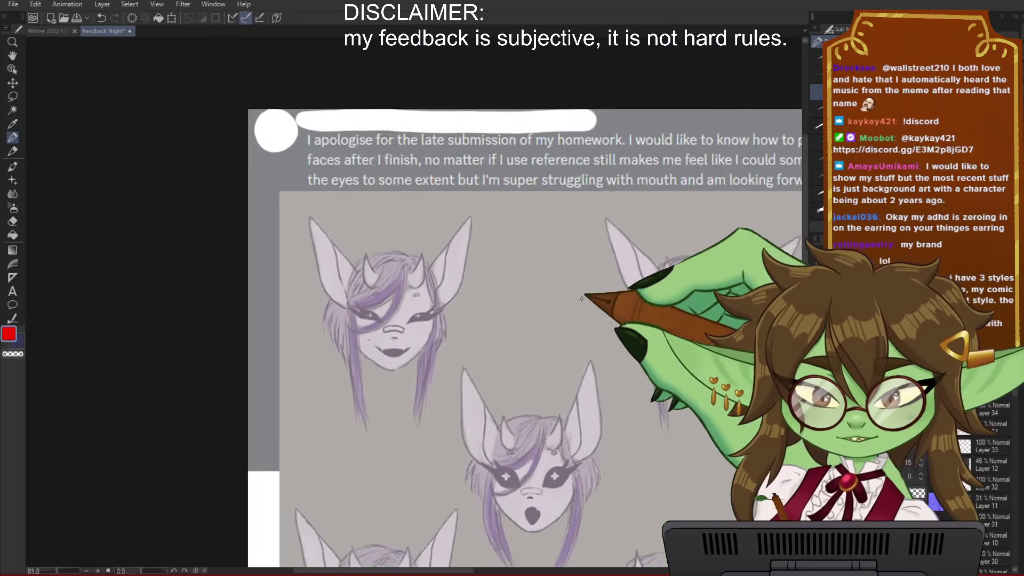
{"action": "left_click_drag", "start_coordinate": [633, 444], "coordinate": [567, 321]}
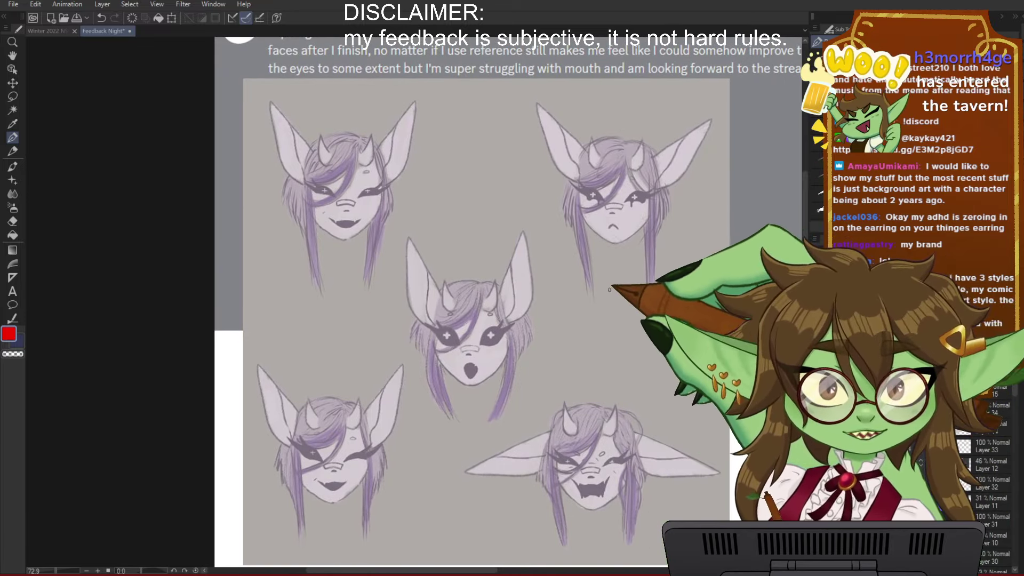
{"action": "scroll", "coordinate": [629, 216], "scroll_direction": "up", "scroll_amount": 4}
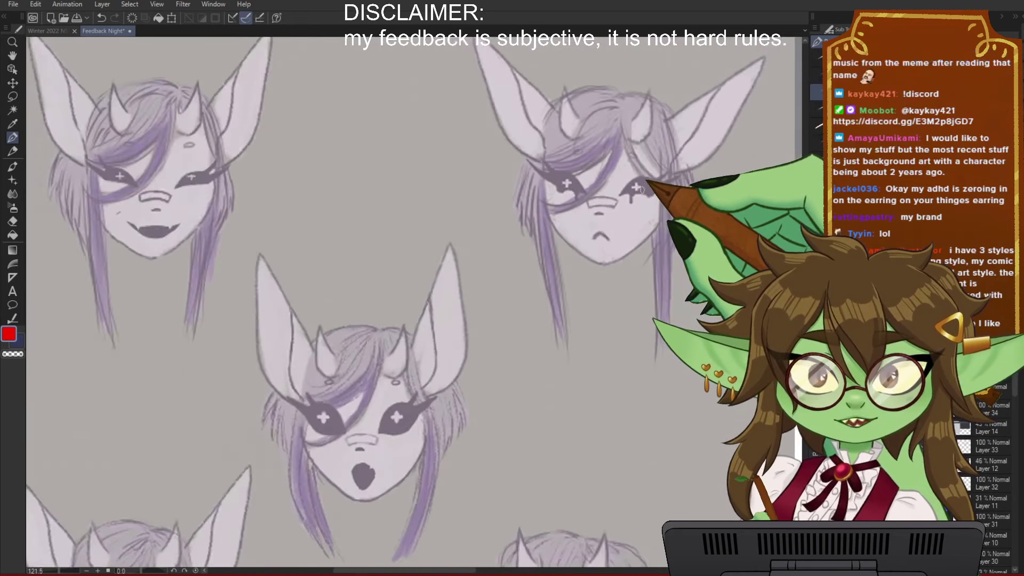
{"action": "left_click_drag", "start_coordinate": [200, 205], "coordinate": [434, 347]}
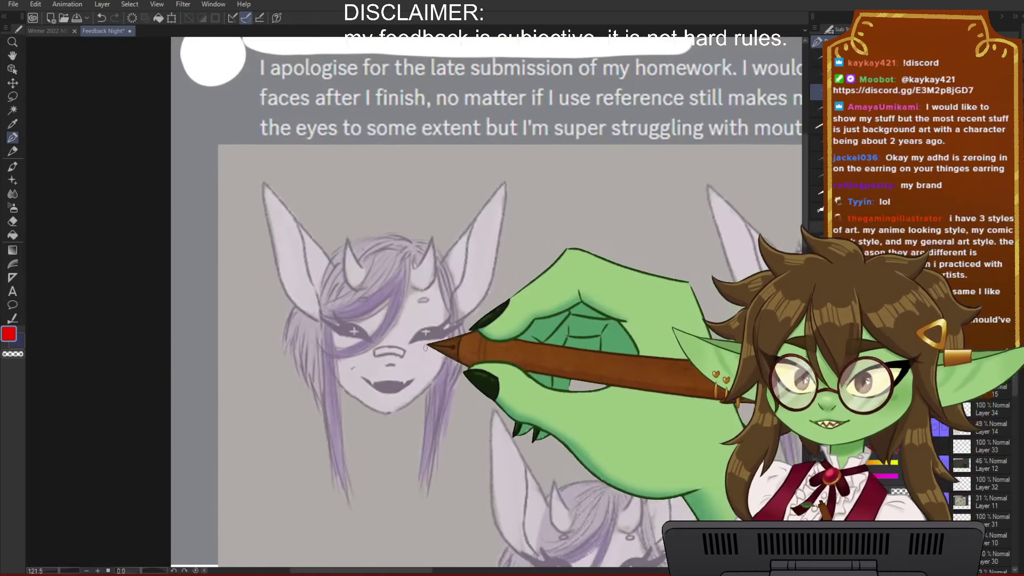
{"action": "scroll", "coordinate": [431, 344], "scroll_direction": "up", "scroll_amount": 4}
{"action": "scroll", "coordinate": [504, 384], "scroll_direction": "up", "scroll_amount": 3}
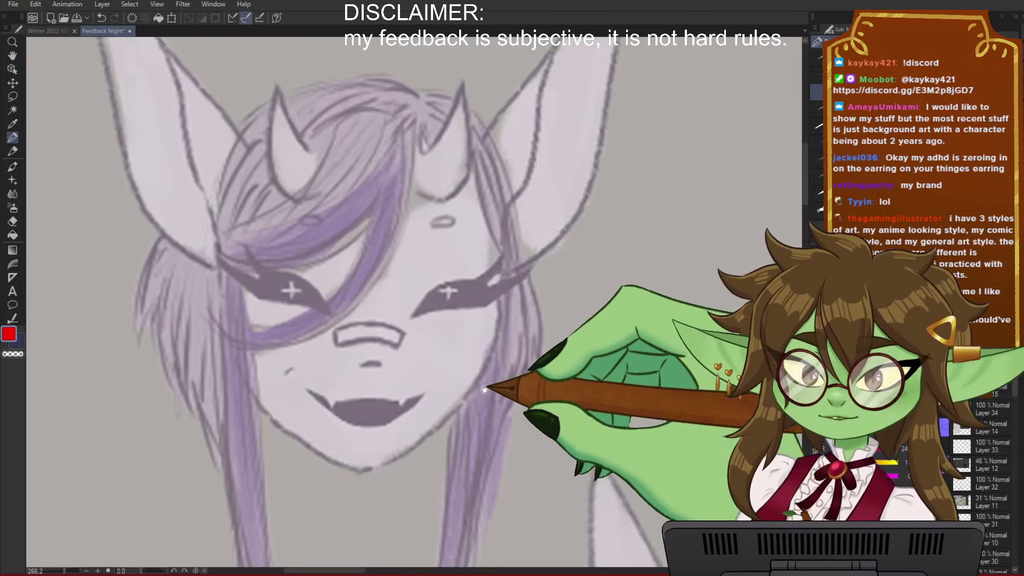
Step: Frame the first smiling face for drawing over and save the feedback document
{"action": "scroll", "coordinate": [489, 389], "scroll_direction": "down", "scroll_amount": 3}
{"action": "scroll", "coordinate": [498, 366], "scroll_direction": "up", "scroll_amount": 1}
{"action": "key", "text": "ctrl+s"}
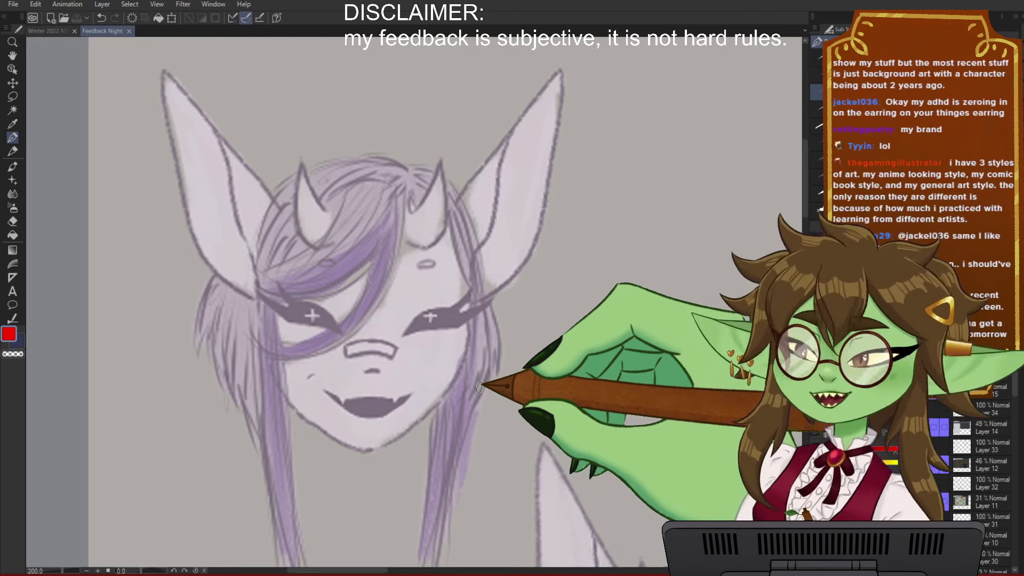
Step: Draw a wider, deeper open smile in red over the first face's mouth, with upturned corners and thickened sides
{"action": "mouse_move", "coordinate": [574, 339]}
{"action": "left_mouse_down"}
{"action": "mouse_move", "coordinate": [585, 358]}
{"action": "mouse_move", "coordinate": [571, 356]}
{"action": "mouse_move", "coordinate": [597, 355]}
{"action": "mouse_move", "coordinate": [576, 366]}
{"action": "mouse_move", "coordinate": [565, 353]}
{"action": "left_mouse_up"}
{"action": "mouse_move", "coordinate": [326, 381]}
{"action": "left_mouse_down"}
{"action": "mouse_move", "coordinate": [356, 389]}
{"action": "mouse_move", "coordinate": [337, 384]}
{"action": "mouse_move", "coordinate": [426, 382]}
{"action": "mouse_move", "coordinate": [400, 396]}
{"action": "left_mouse_up"}
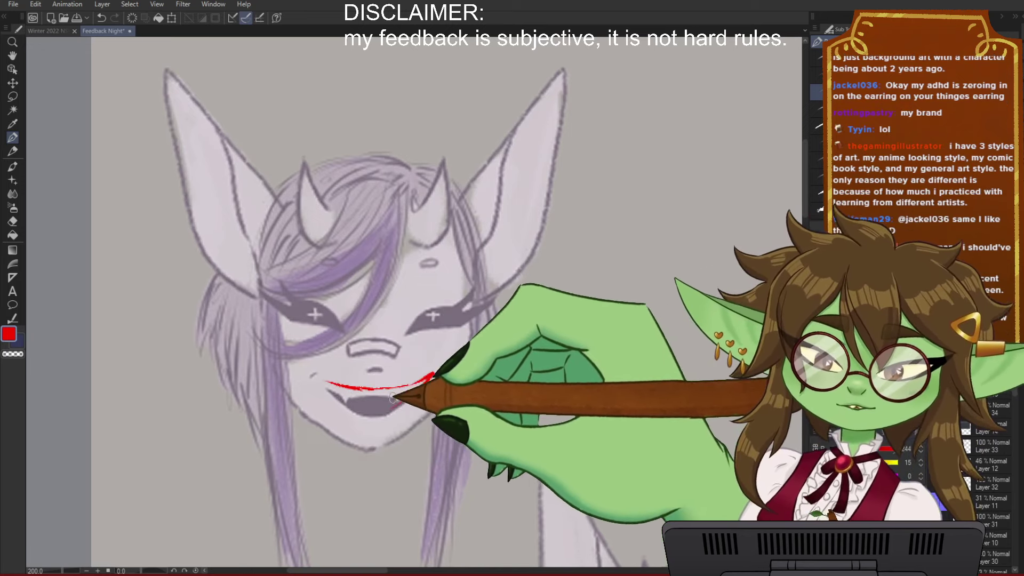
{"action": "left_click_drag", "start_coordinate": [319, 375], "coordinate": [336, 410]}
{"action": "key", "text": "ctrl+z"}
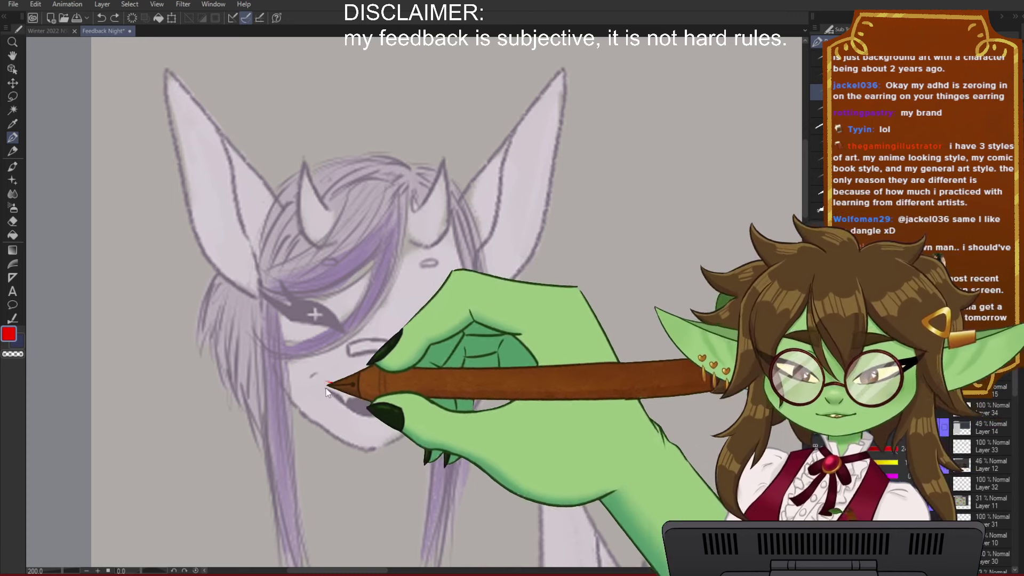
{"action": "mouse_move", "coordinate": [320, 382]}
{"action": "left_mouse_down"}
{"action": "mouse_move", "coordinate": [370, 426]}
{"action": "mouse_move", "coordinate": [409, 404]}
{"action": "mouse_move", "coordinate": [379, 426]}
{"action": "mouse_move", "coordinate": [430, 381]}
{"action": "left_mouse_up"}
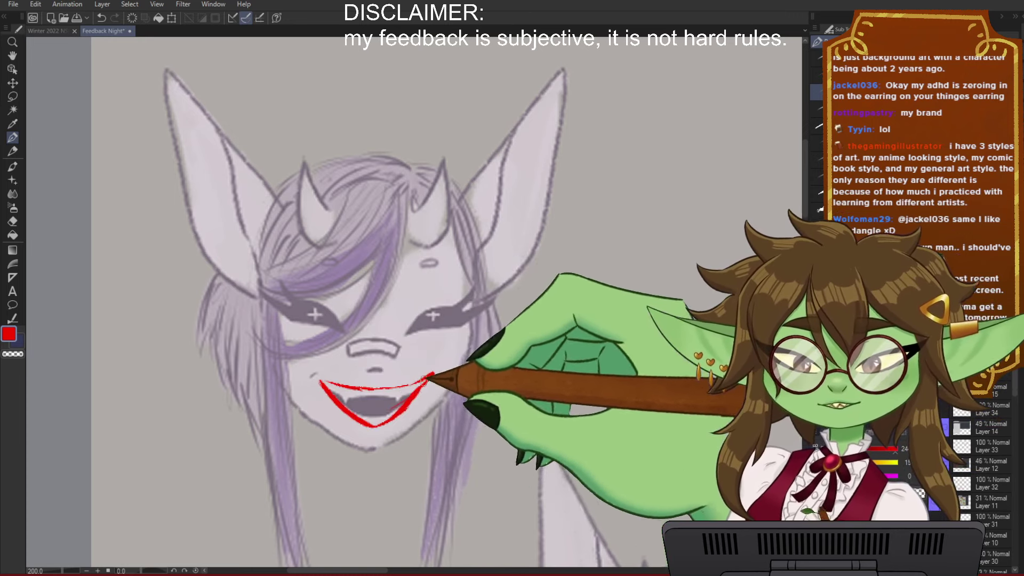
{"action": "left_click_drag", "start_coordinate": [331, 389], "coordinate": [323, 380]}
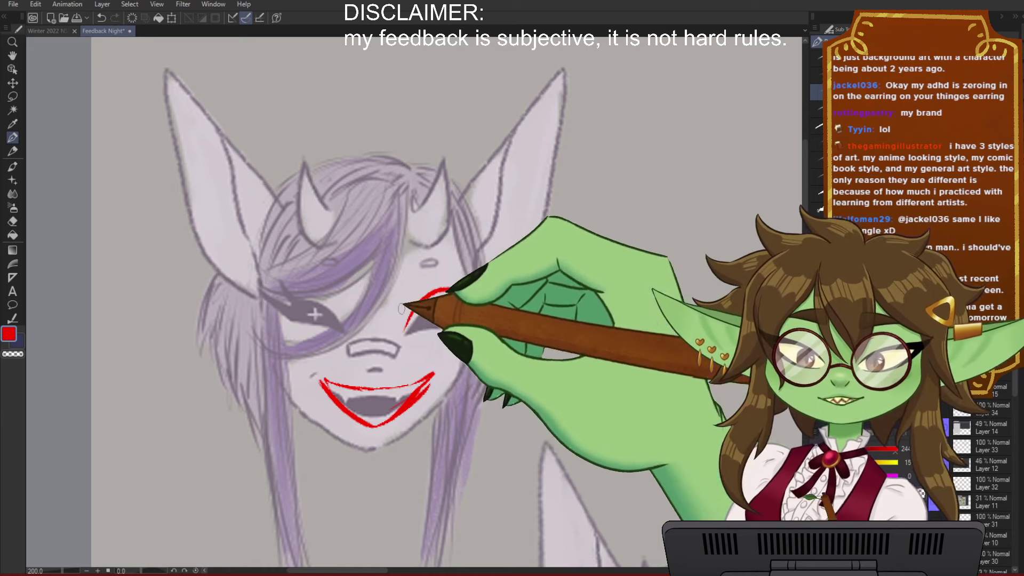
Step: Sketch red arched eyelids with star pupils and flared lashes over the smiling head's eyes, with raised oval brow marks above them
{"action": "left_click_drag", "start_coordinate": [292, 315], "coordinate": [346, 325]}
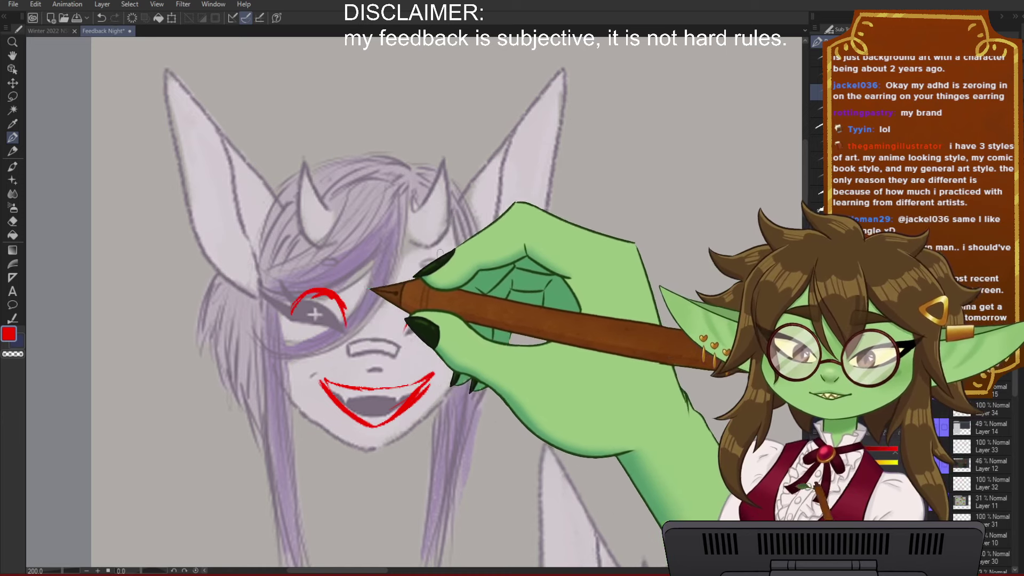
{"action": "left_click_drag", "start_coordinate": [461, 297], "coordinate": [405, 330]}
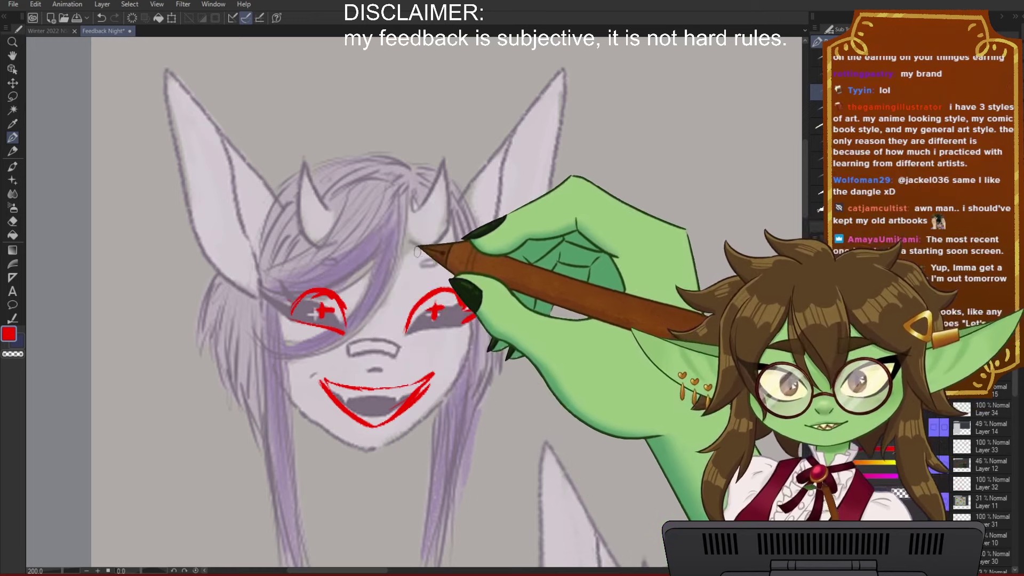
{"action": "left_click_drag", "start_coordinate": [411, 256], "coordinate": [437, 246]}
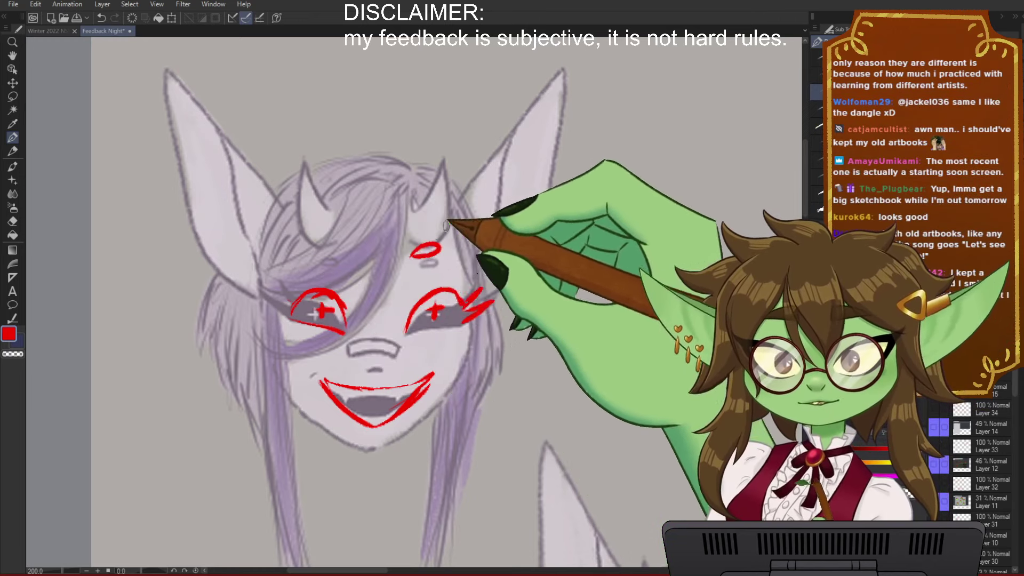
{"action": "left_click_drag", "start_coordinate": [333, 246], "coordinate": [349, 247]}
{"action": "left_click_drag", "start_coordinate": [600, 384], "coordinate": [540, 322]}
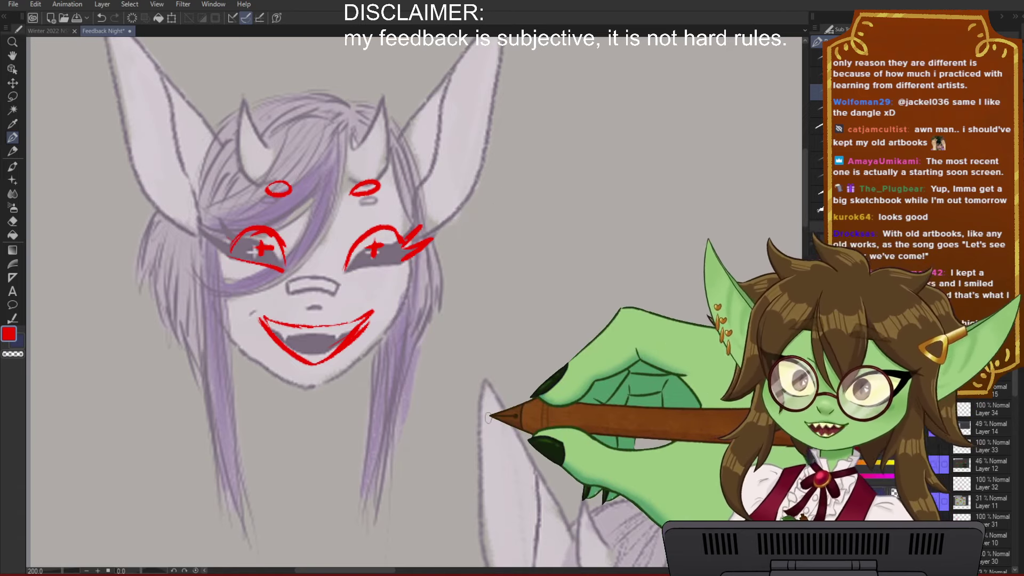
{"action": "mouse_move", "coordinate": [207, 235]}
{"action": "left_mouse_down"}
{"action": "mouse_move", "coordinate": [231, 252]}
{"action": "mouse_move", "coordinate": [233, 239]}
{"action": "left_mouse_up"}
Step: Draw red outlines for more upright ears over both ears of the smiling head
{"action": "left_click_drag", "start_coordinate": [416, 251], "coordinate": [406, 426]}
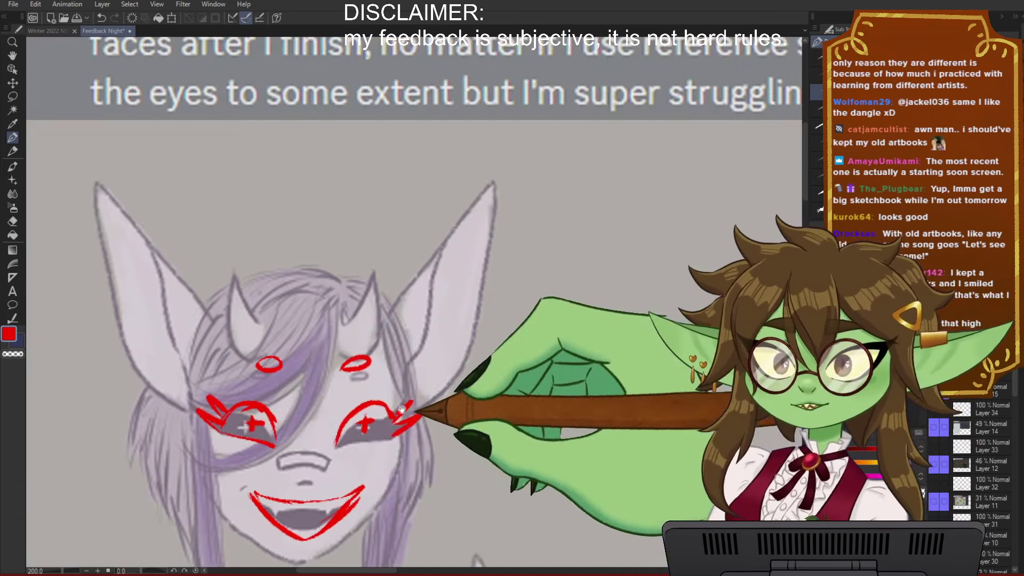
{"action": "mouse_move", "coordinate": [385, 302]}
{"action": "left_mouse_down"}
{"action": "mouse_move", "coordinate": [444, 152]}
{"action": "mouse_move", "coordinate": [431, 380]}
{"action": "left_mouse_up"}
{"action": "left_click_drag", "start_coordinate": [204, 293], "coordinate": [143, 143]}
{"action": "left_click_drag", "start_coordinate": [141, 147], "coordinate": [185, 391]}
Step: Outline a longer, lowered jaw on the surprised head in red, with a tall oval mouth inside it
{"action": "mouse_move", "coordinate": [615, 462]}
{"action": "left_mouse_down"}
{"action": "mouse_move", "coordinate": [475, 280]}
{"action": "mouse_move", "coordinate": [509, 275]}
{"action": "left_mouse_up"}
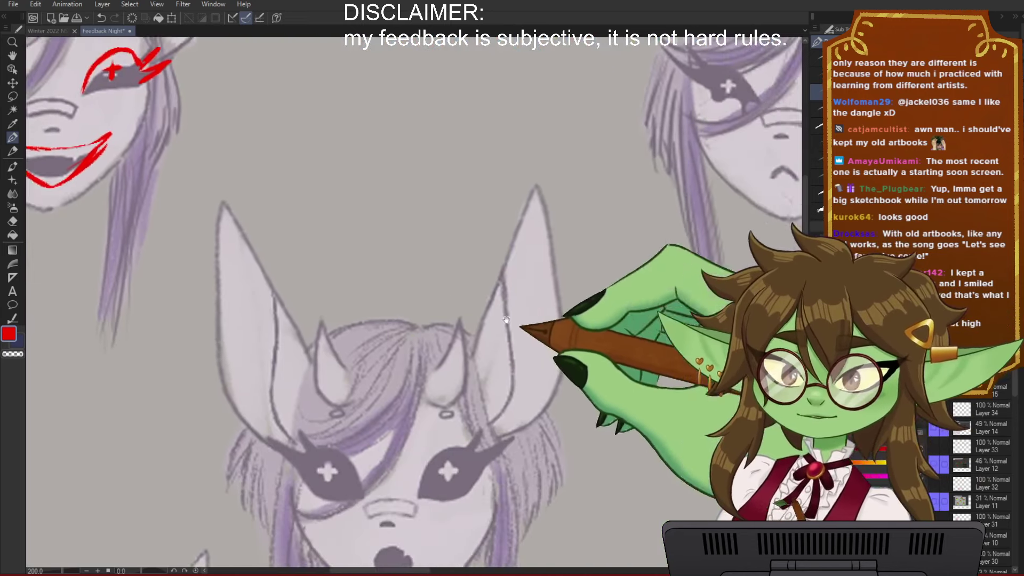
{"action": "mouse_move", "coordinate": [584, 382]}
{"action": "left_mouse_down"}
{"action": "mouse_move", "coordinate": [528, 232]}
{"action": "mouse_move", "coordinate": [544, 212]}
{"action": "left_mouse_up"}
{"action": "left_click_drag", "start_coordinate": [520, 320], "coordinate": [547, 363]}
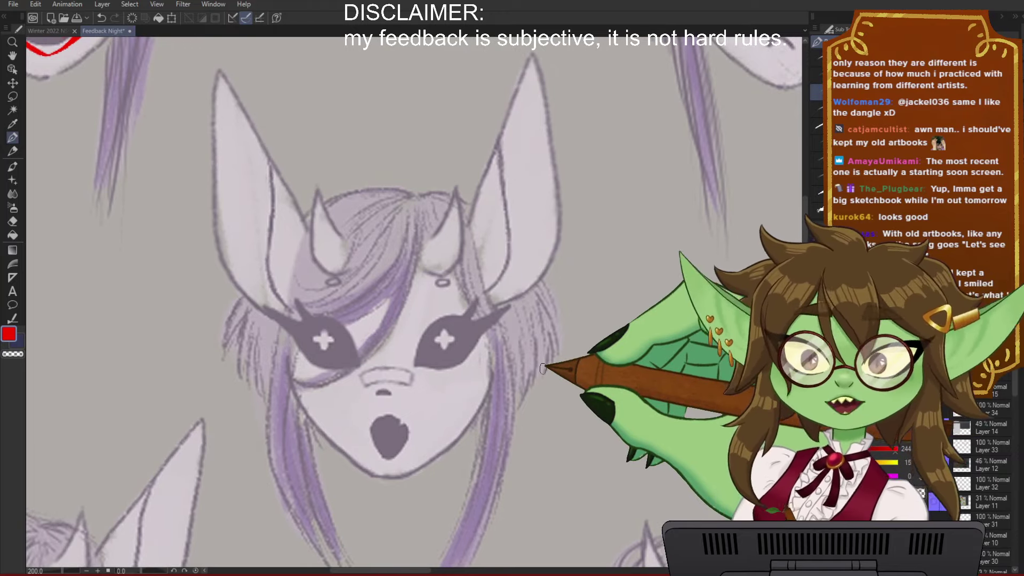
{"action": "left_click_drag", "start_coordinate": [538, 393], "coordinate": [403, 320]}
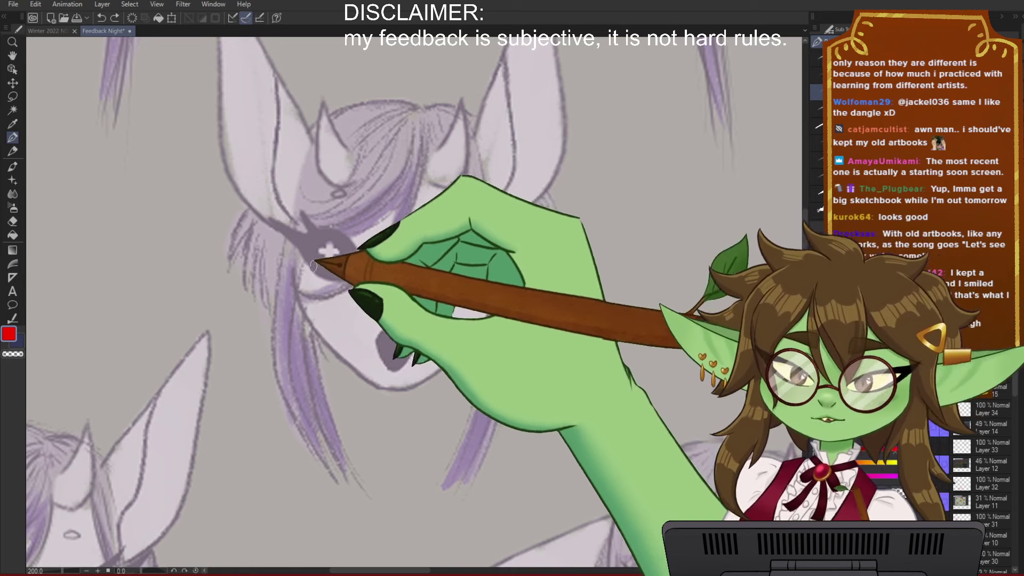
{"action": "left_click_drag", "start_coordinate": [300, 240], "coordinate": [306, 297]}
{"action": "key", "text": "ctrl+z"}
{"action": "mouse_move", "coordinate": [301, 235]}
{"action": "left_mouse_down"}
{"action": "mouse_move", "coordinate": [314, 317]}
{"action": "mouse_move", "coordinate": [363, 386]}
{"action": "mouse_move", "coordinate": [362, 378]}
{"action": "mouse_move", "coordinate": [402, 395]}
{"action": "mouse_move", "coordinate": [375, 402]}
{"action": "mouse_move", "coordinate": [420, 401]}
{"action": "mouse_move", "coordinate": [444, 383]}
{"action": "mouse_move", "coordinate": [428, 406]}
{"action": "mouse_move", "coordinate": [486, 301]}
{"action": "mouse_move", "coordinate": [433, 395]}
{"action": "mouse_move", "coordinate": [451, 368]}
{"action": "mouse_move", "coordinate": [376, 404]}
{"action": "mouse_move", "coordinate": [399, 404]}
{"action": "mouse_move", "coordinate": [441, 372]}
{"action": "mouse_move", "coordinate": [392, 410]}
{"action": "mouse_move", "coordinate": [466, 347]}
{"action": "mouse_move", "coordinate": [497, 280]}
{"action": "mouse_move", "coordinate": [392, 392]}
{"action": "left_mouse_up"}
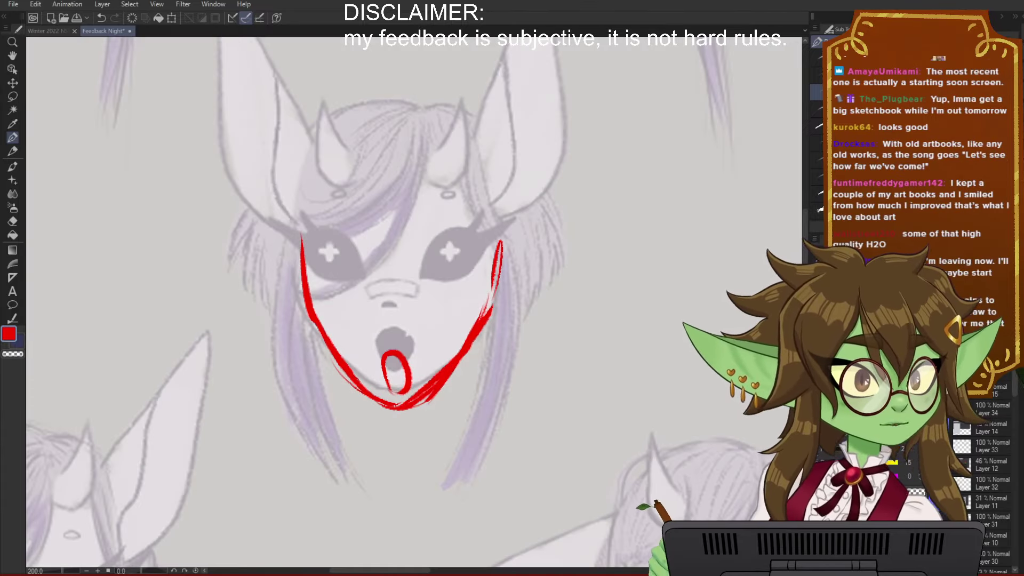
Step: Draw tall red oval eyes with star pupils and short outer lashes on the surprised head, plus raised oval brow marks
{"action": "left_click_drag", "start_coordinate": [494, 354], "coordinate": [480, 375]}
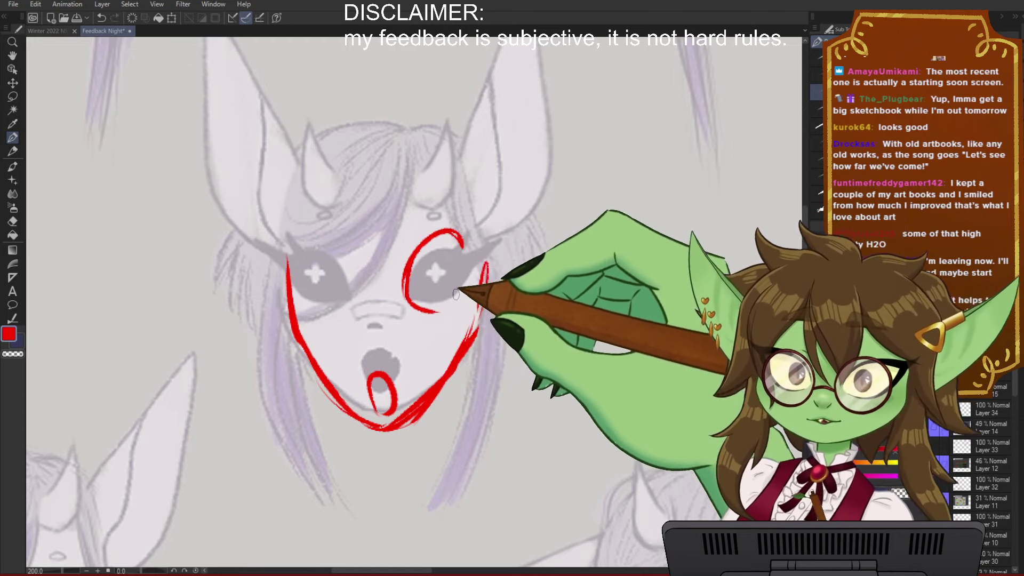
{"action": "mouse_move", "coordinate": [350, 283]}
{"action": "left_mouse_down"}
{"action": "mouse_move", "coordinate": [304, 299]}
{"action": "mouse_move", "coordinate": [308, 259]}
{"action": "mouse_move", "coordinate": [328, 318]}
{"action": "mouse_move", "coordinate": [352, 290]}
{"action": "left_mouse_up"}
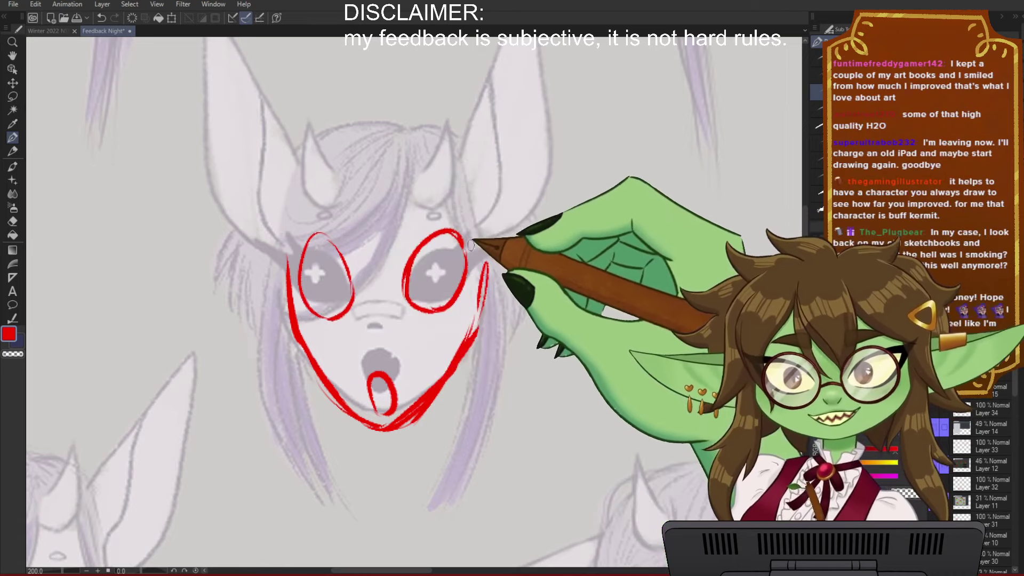
{"action": "left_click_drag", "start_coordinate": [302, 249], "coordinate": [283, 251]}
{"action": "left_click_drag", "start_coordinate": [331, 198], "coordinate": [316, 209]}
{"action": "left_click_drag", "start_coordinate": [445, 202], "coordinate": [427, 212]}
{"action": "mouse_move", "coordinate": [314, 268]}
{"action": "left_mouse_down"}
{"action": "mouse_move", "coordinate": [340, 278]}
{"action": "mouse_move", "coordinate": [326, 290]}
{"action": "mouse_move", "coordinate": [306, 276]}
{"action": "mouse_move", "coordinate": [328, 255]}
{"action": "left_mouse_up"}
{"action": "key", "text": "ctrl+z"}
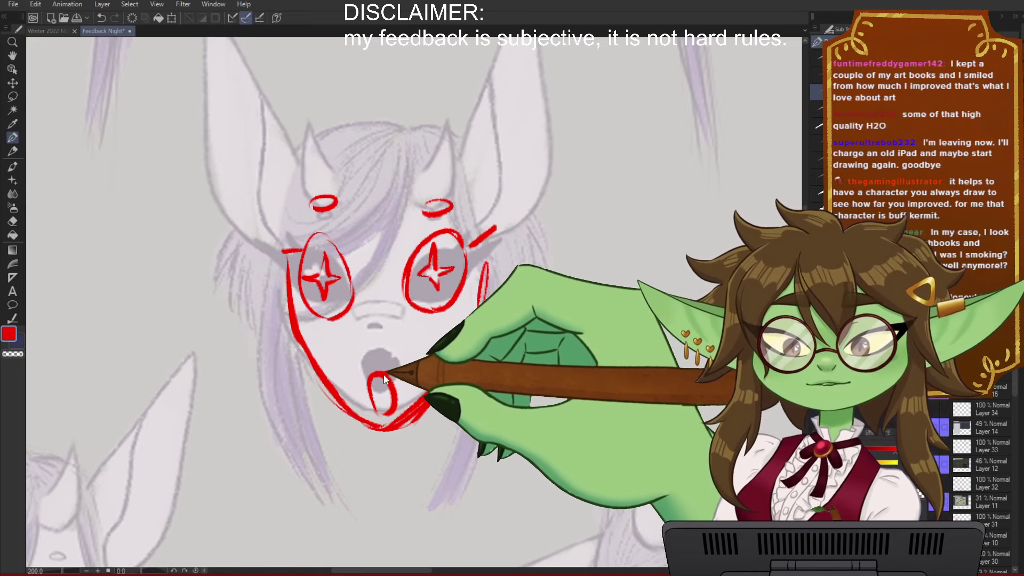
Step: Refine the surprised head's oval mouth with an extra red stroke and mark a slightly higher nose
{"action": "left_click_drag", "start_coordinate": [387, 380], "coordinate": [390, 410]}
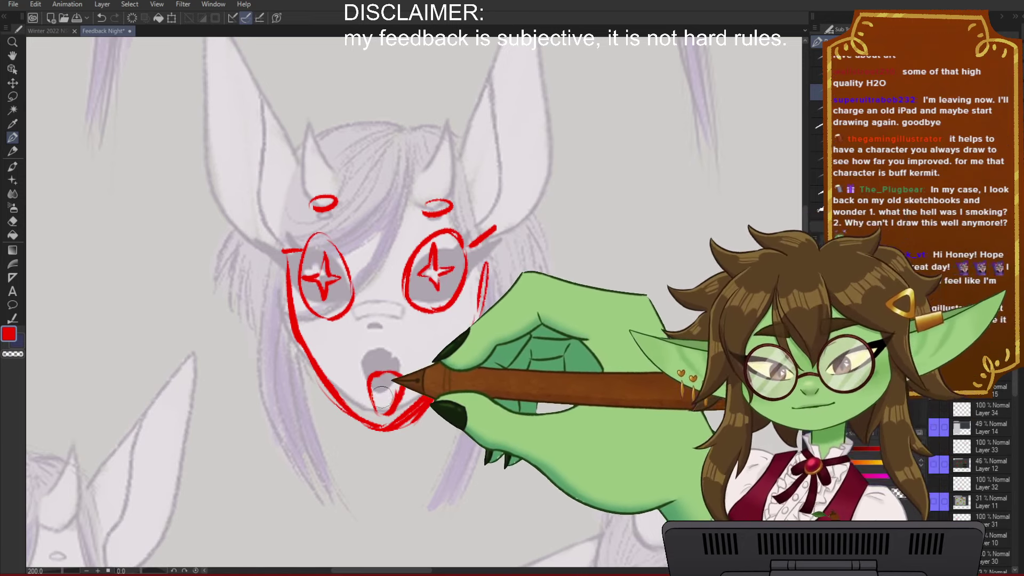
{"action": "left_click_drag", "start_coordinate": [367, 316], "coordinate": [384, 315]}
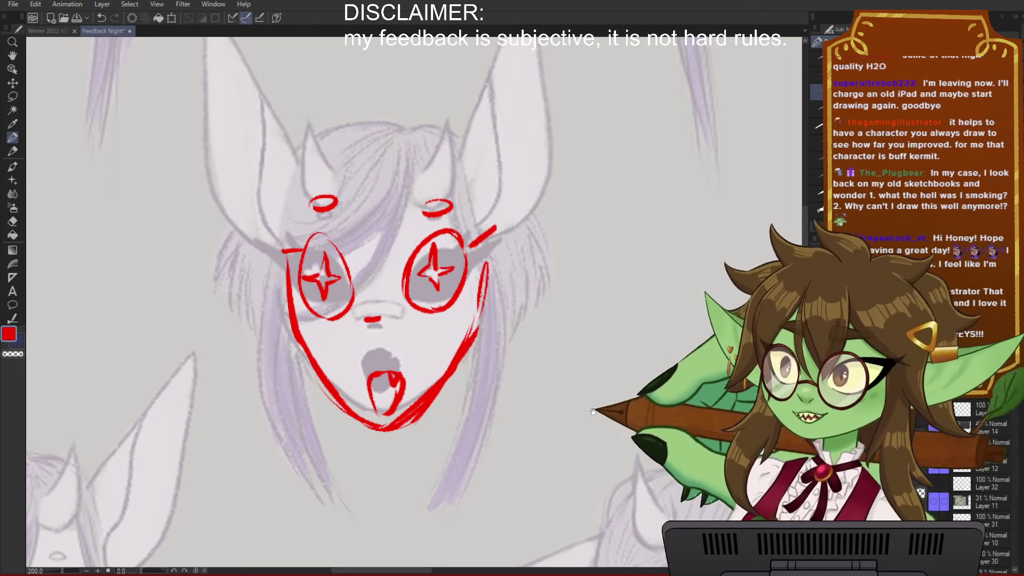
Step: Draw red drooping ears on both sides of the frowning head, pointing outward and down
{"action": "left_click_drag", "start_coordinate": [593, 411], "coordinate": [537, 388]}
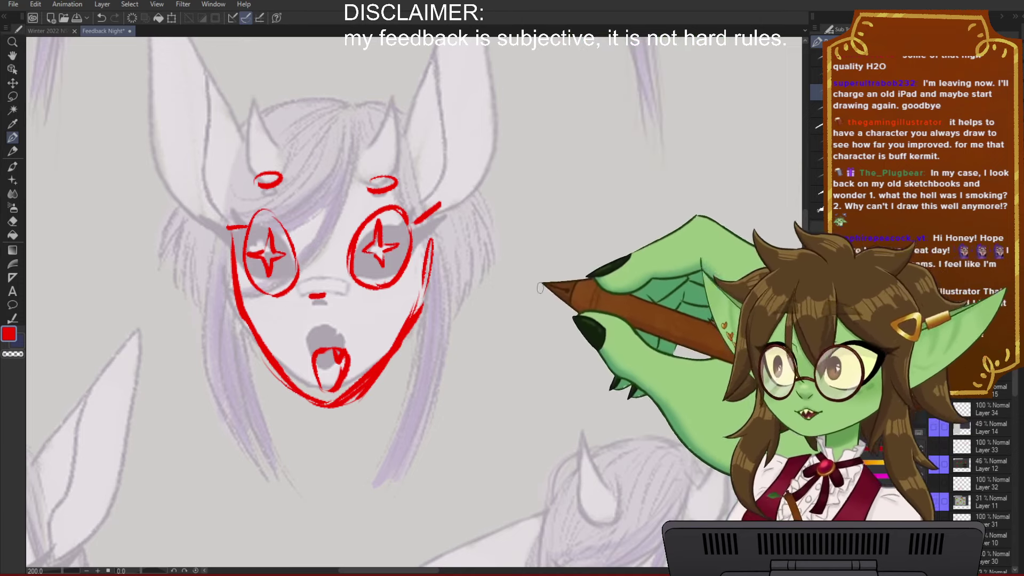
{"action": "scroll", "coordinate": [533, 364], "scroll_direction": "down", "scroll_amount": 1}
{"action": "scroll", "coordinate": [497, 365], "scroll_direction": "down", "scroll_amount": 1}
{"action": "left_click_drag", "start_coordinate": [473, 401], "coordinate": [448, 402]}
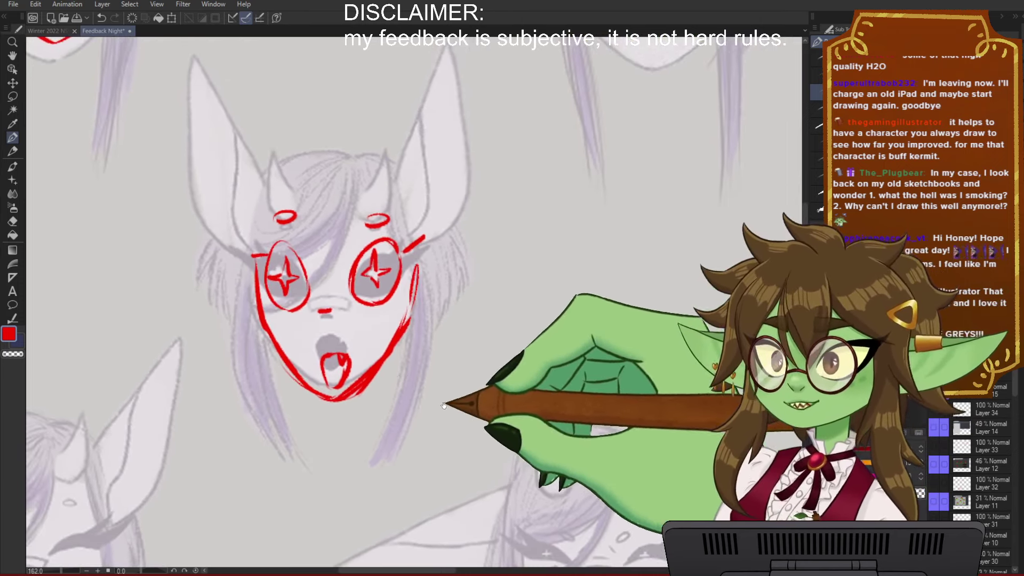
{"action": "scroll", "coordinate": [398, 369], "scroll_direction": "down", "scroll_amount": 3}
{"action": "left_click_drag", "start_coordinate": [530, 304], "coordinate": [389, 467]}
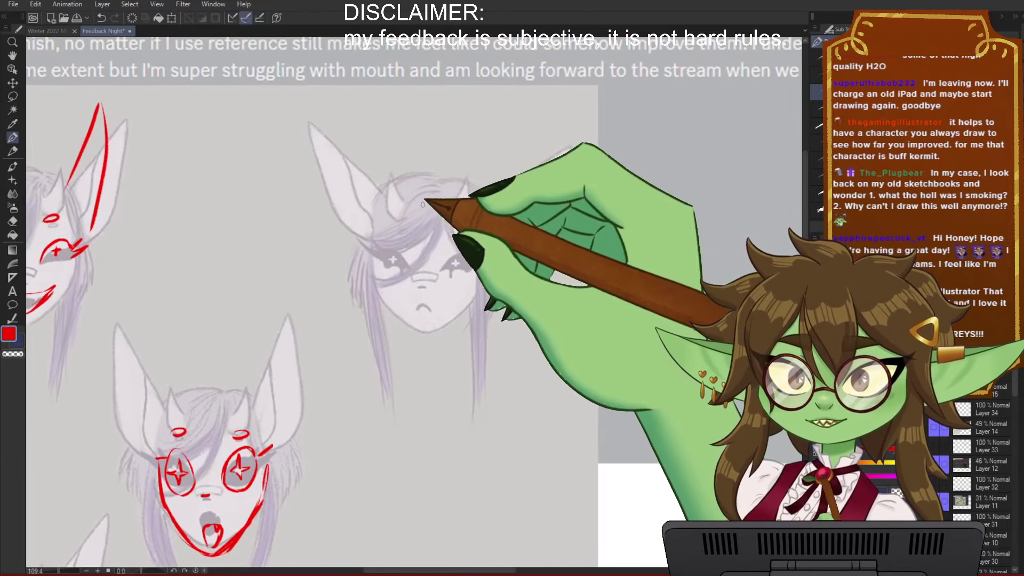
{"action": "scroll", "coordinate": [425, 213], "scroll_direction": "up", "scroll_amount": 5}
{"action": "left_click_drag", "start_coordinate": [433, 204], "coordinate": [459, 212]}
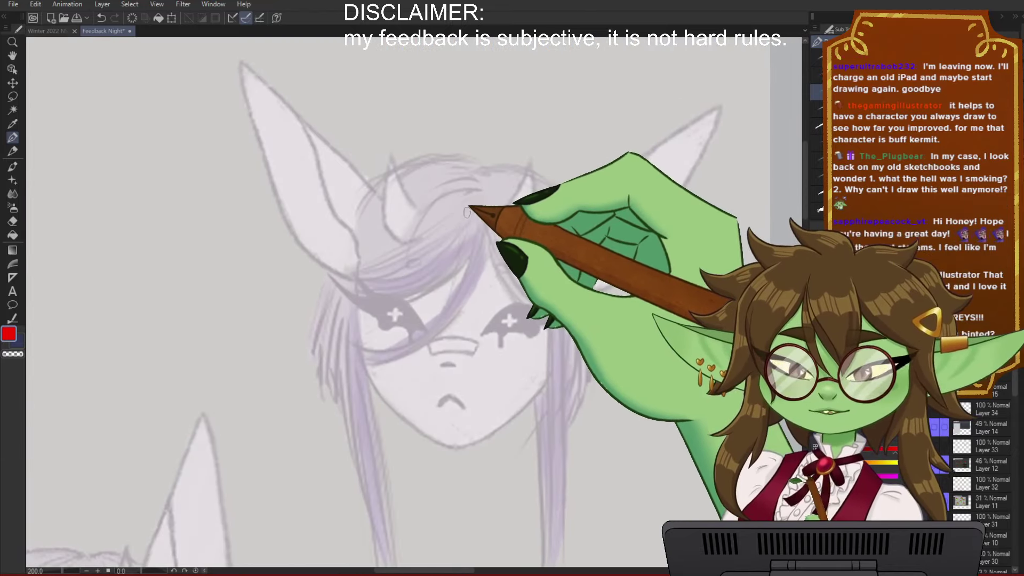
{"action": "left_click_drag", "start_coordinate": [367, 205], "coordinate": [245, 349]}
{"action": "key", "text": "ctrl+z"}
{"action": "mouse_move", "coordinate": [371, 193]}
{"action": "left_mouse_down"}
{"action": "mouse_move", "coordinate": [211, 394]}
{"action": "mouse_move", "coordinate": [331, 381]}
{"action": "left_mouse_up"}
{"action": "left_click_drag", "start_coordinate": [560, 203], "coordinate": [675, 320]}
{"action": "left_click_drag", "start_coordinate": [706, 383], "coordinate": [573, 348]}
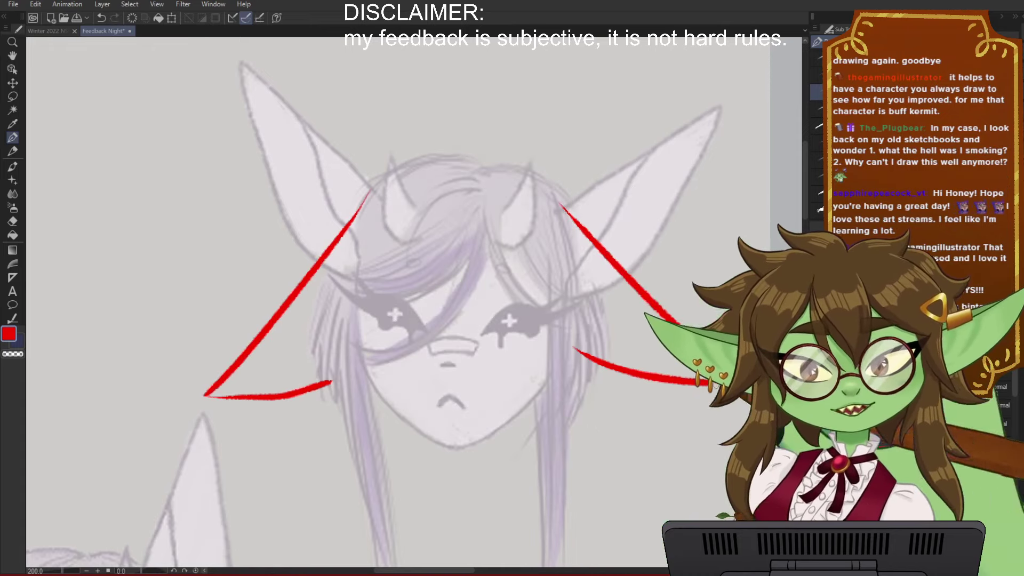
Step: Draw slanted red brow marks close above both eyes of the frowning head, angled into a sad expression
{"action": "left_click_drag", "start_coordinate": [678, 304], "coordinate": [653, 346]}
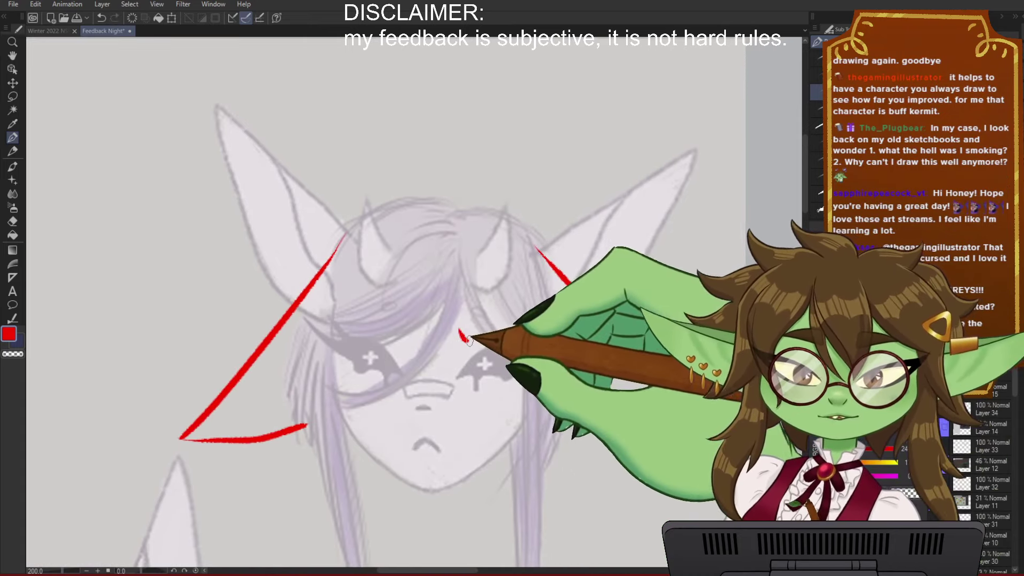
{"action": "left_click_drag", "start_coordinate": [486, 333], "coordinate": [467, 341]}
{"action": "mouse_move", "coordinate": [379, 335]}
{"action": "left_mouse_down"}
{"action": "mouse_move", "coordinate": [411, 327]}
{"action": "mouse_move", "coordinate": [381, 335]}
{"action": "left_mouse_up"}
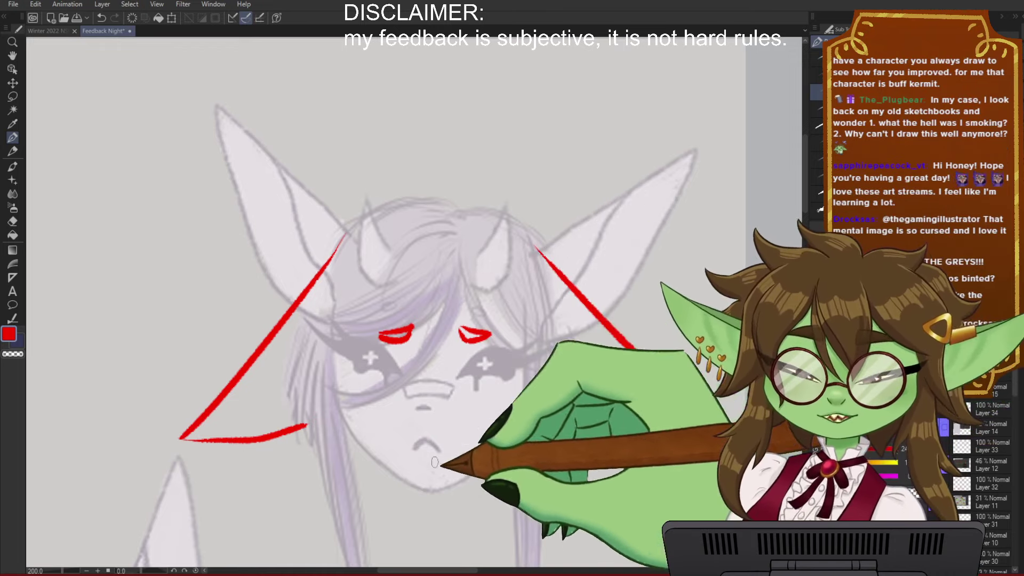
Step: Draw a small pointed red frown on the frowning head, placed above its original mouth and under a short nose mark
{"action": "left_click_drag", "start_coordinate": [420, 471], "coordinate": [442, 472]}
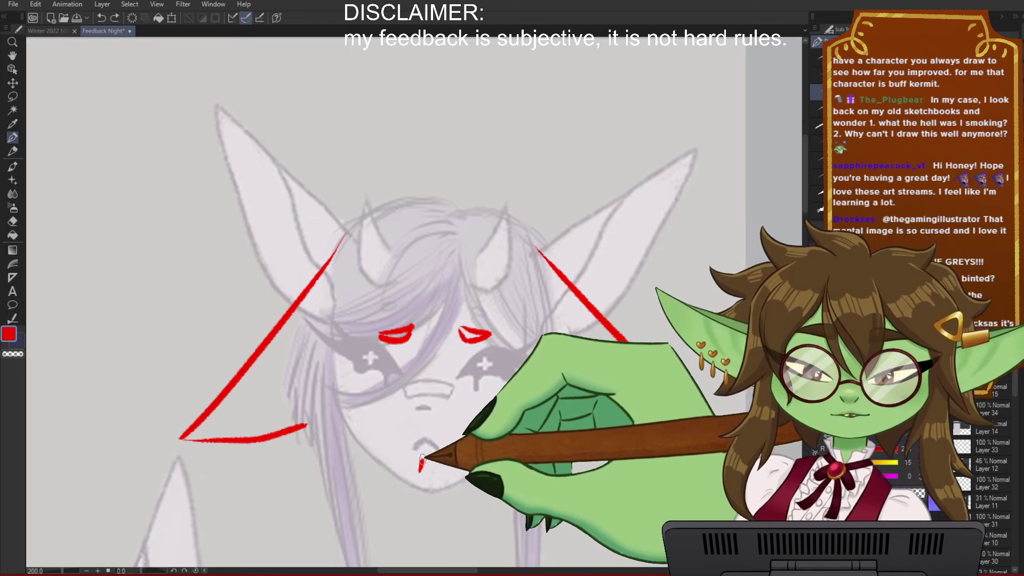
{"action": "key", "text": "ctrl+z"}
{"action": "mouse_move", "coordinate": [415, 428]}
{"action": "left_mouse_down"}
{"action": "mouse_move", "coordinate": [437, 429]}
{"action": "mouse_move", "coordinate": [431, 406]}
{"action": "left_mouse_up"}
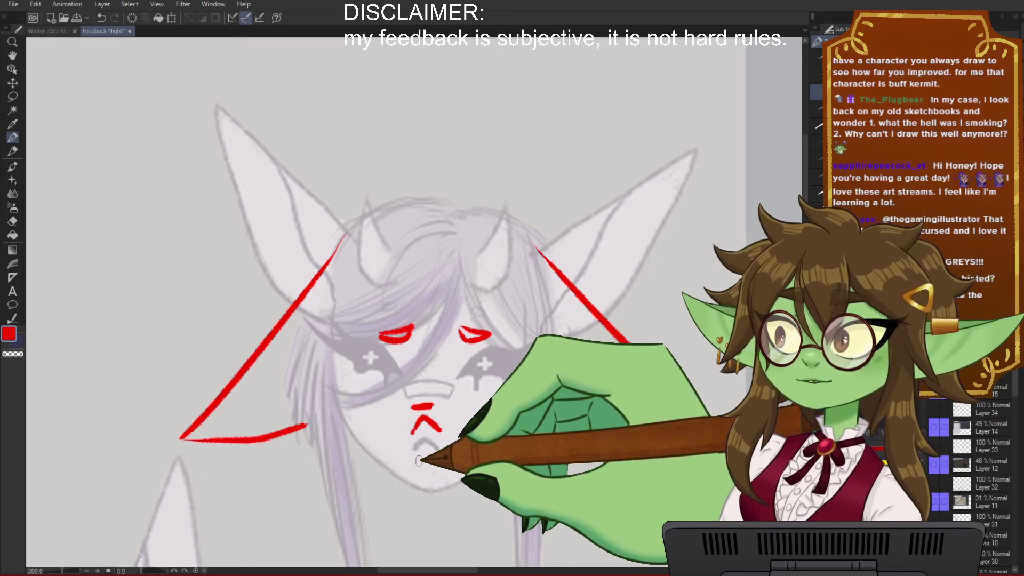
Step: Redraw the winking head's mouth in red as a wide lopsided open grin with two fangs
{"action": "scroll", "coordinate": [419, 460], "scroll_direction": "down", "scroll_amount": 3}
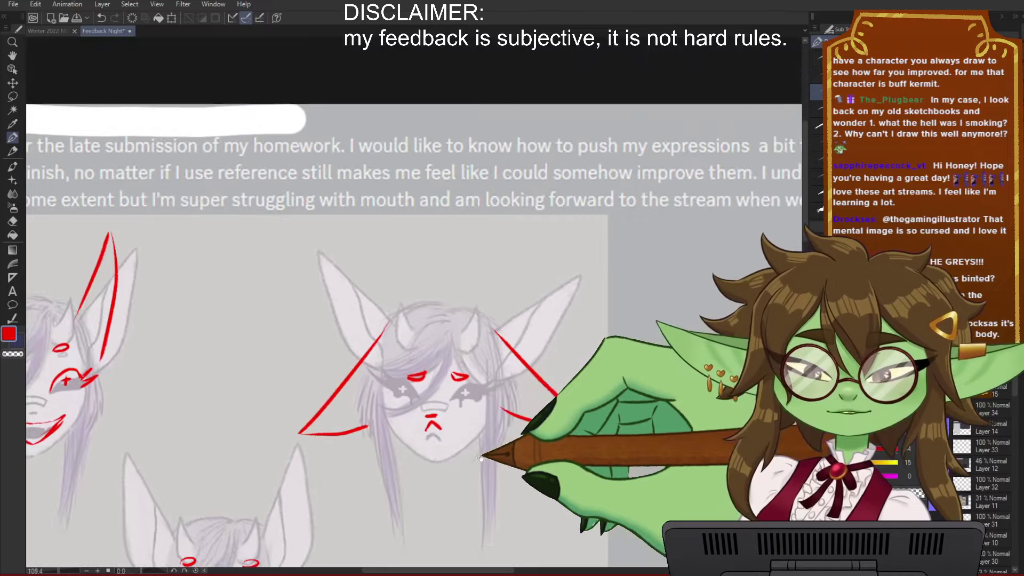
{"action": "left_click_drag", "start_coordinate": [480, 458], "coordinate": [587, 340]}
{"action": "scroll", "coordinate": [514, 382], "scroll_direction": "down", "scroll_amount": 2}
{"action": "left_click_drag", "start_coordinate": [494, 439], "coordinate": [570, 312]}
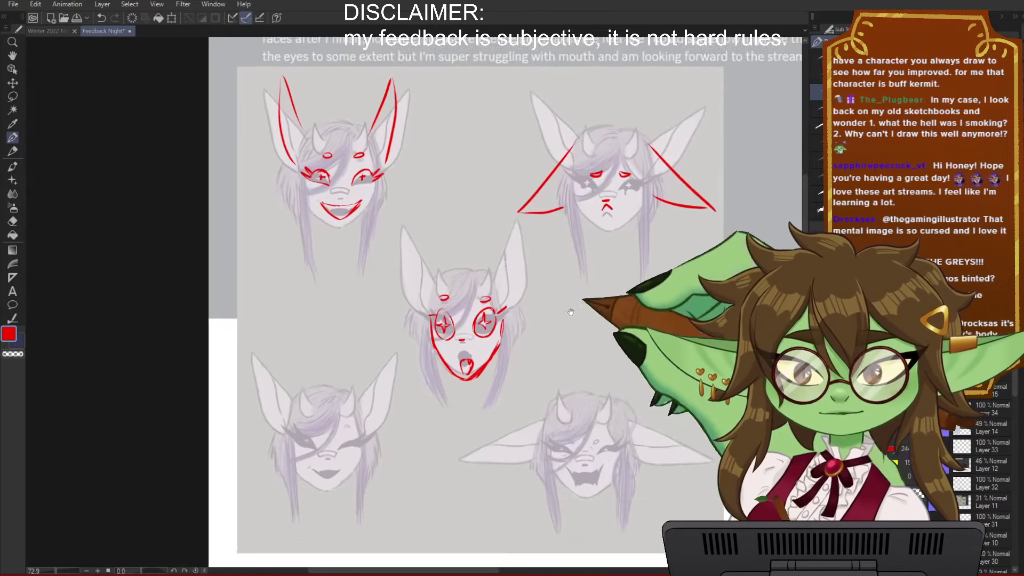
{"action": "scroll", "coordinate": [297, 418], "scroll_direction": "up", "scroll_amount": 4}
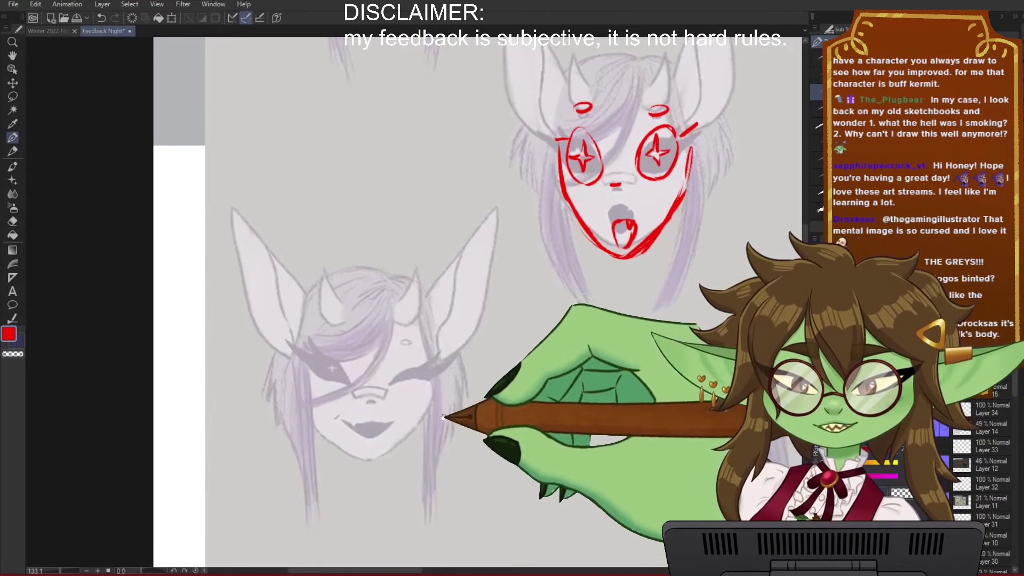
{"action": "scroll", "coordinate": [443, 416], "scroll_direction": "up", "scroll_amount": 3}
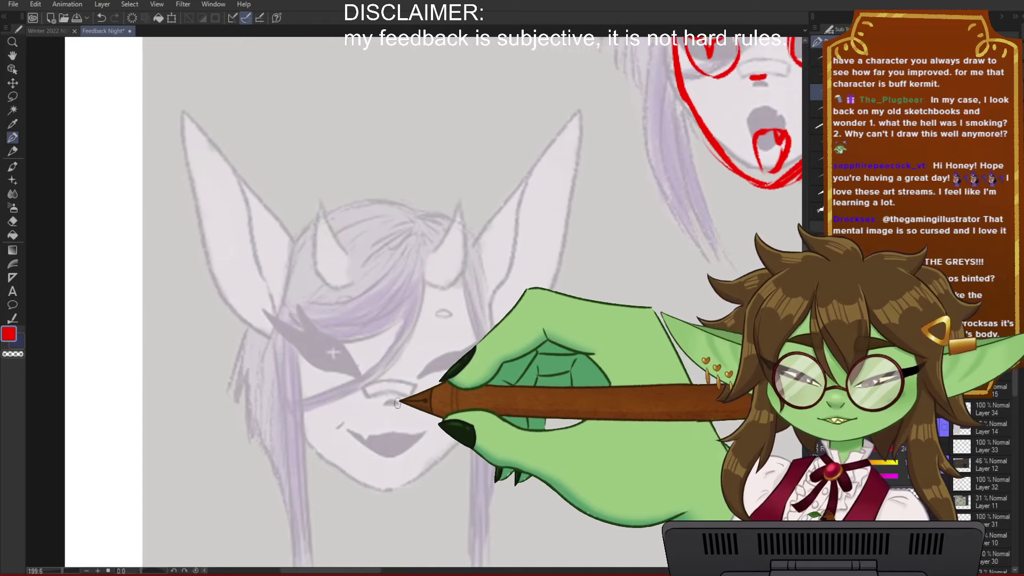
{"action": "left_click_drag", "start_coordinate": [479, 426], "coordinate": [434, 431]}
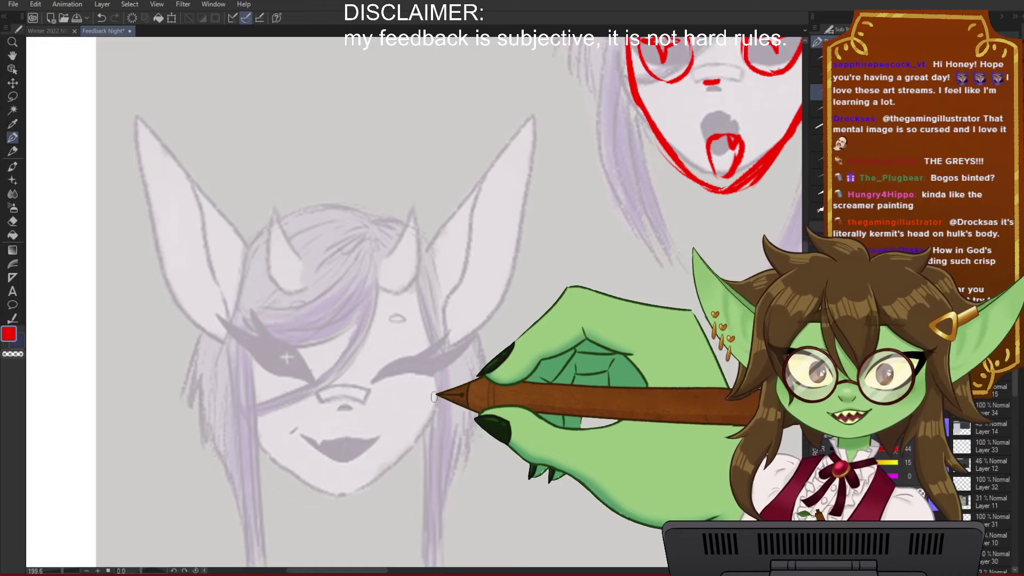
{"action": "left_click_drag", "start_coordinate": [505, 409], "coordinate": [533, 435]}
{"action": "mouse_move", "coordinate": [311, 442]}
{"action": "left_mouse_down"}
{"action": "mouse_move", "coordinate": [400, 457]}
{"action": "mouse_move", "coordinate": [361, 472]}
{"action": "mouse_move", "coordinate": [316, 446]}
{"action": "mouse_move", "coordinate": [352, 453]}
{"action": "left_mouse_up"}
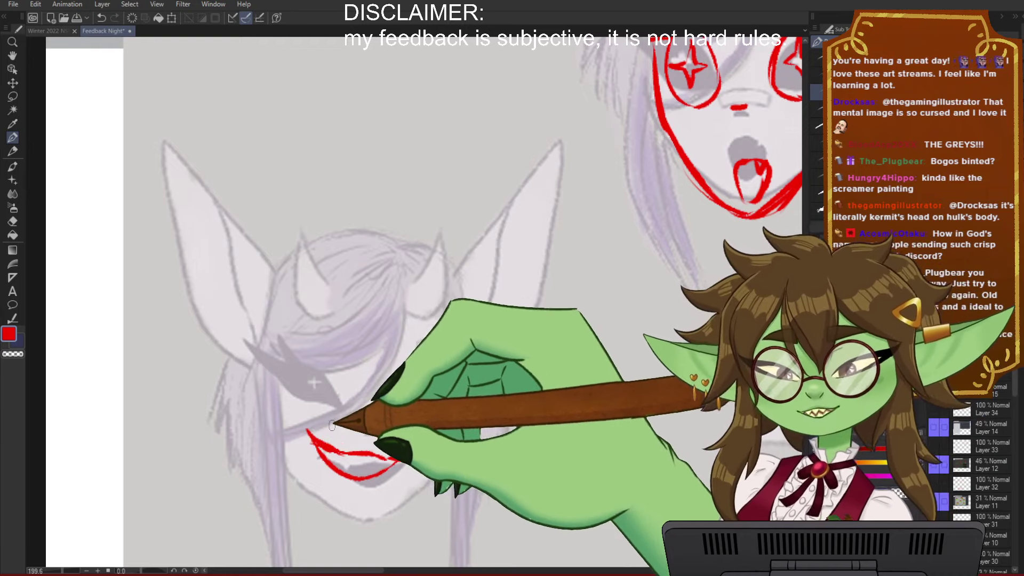
{"action": "left_click_drag", "start_coordinate": [437, 451], "coordinate": [398, 427]}
{"action": "left_click_drag", "start_coordinate": [296, 432], "coordinate": [352, 431]}
Step: Draw a red brow guide on the winking head, arching high over the open eye and dipping low over the closed eye
{"action": "left_click_drag", "start_coordinate": [443, 444], "coordinate": [427, 446]}
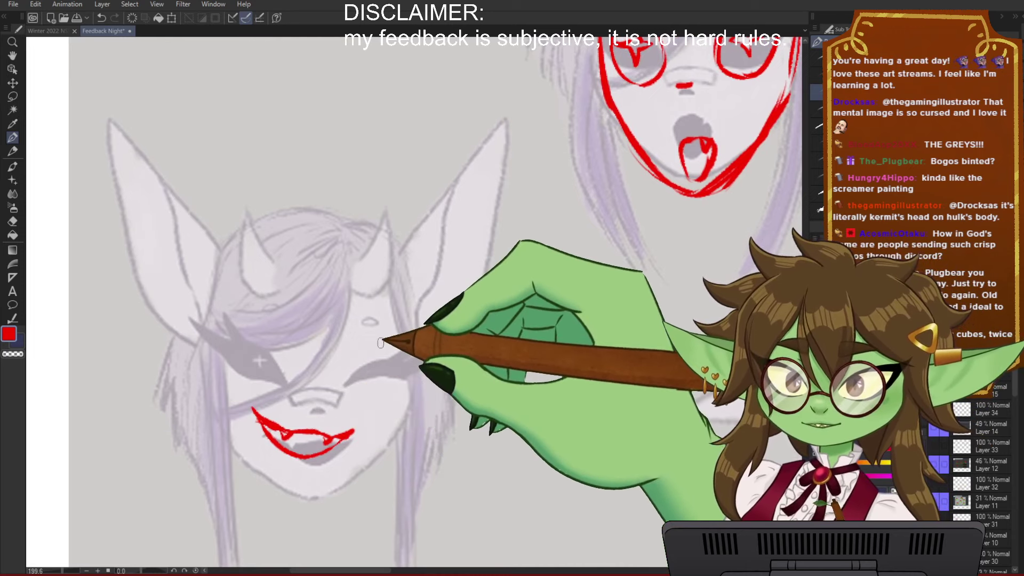
{"action": "left_click_drag", "start_coordinate": [345, 336], "coordinate": [353, 349]}
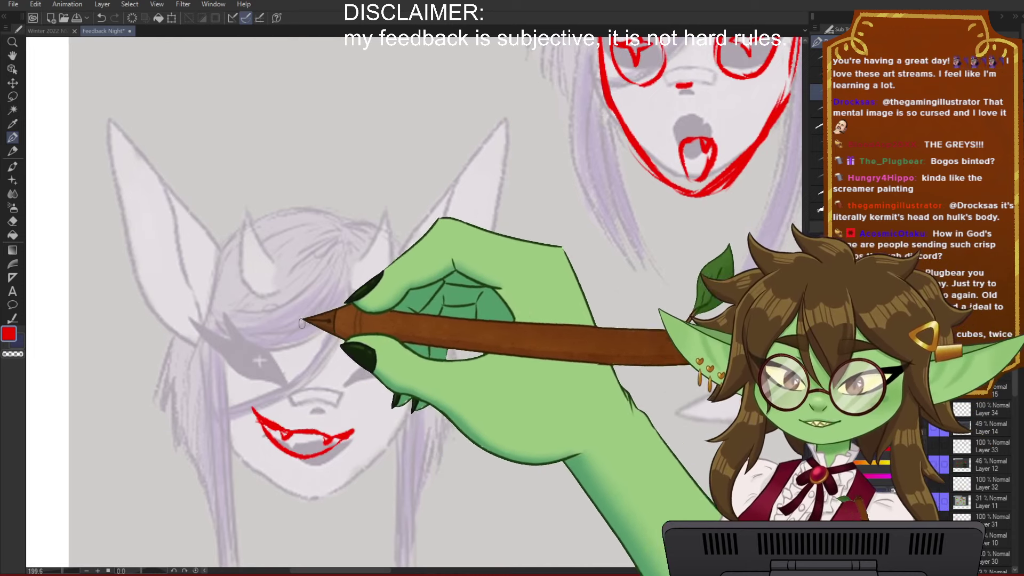
{"action": "mouse_move", "coordinate": [270, 307]}
{"action": "left_mouse_down"}
{"action": "mouse_move", "coordinate": [296, 293]}
{"action": "mouse_move", "coordinate": [286, 305]}
{"action": "mouse_move", "coordinate": [380, 351]}
{"action": "mouse_move", "coordinate": [237, 329]}
{"action": "left_mouse_up"}
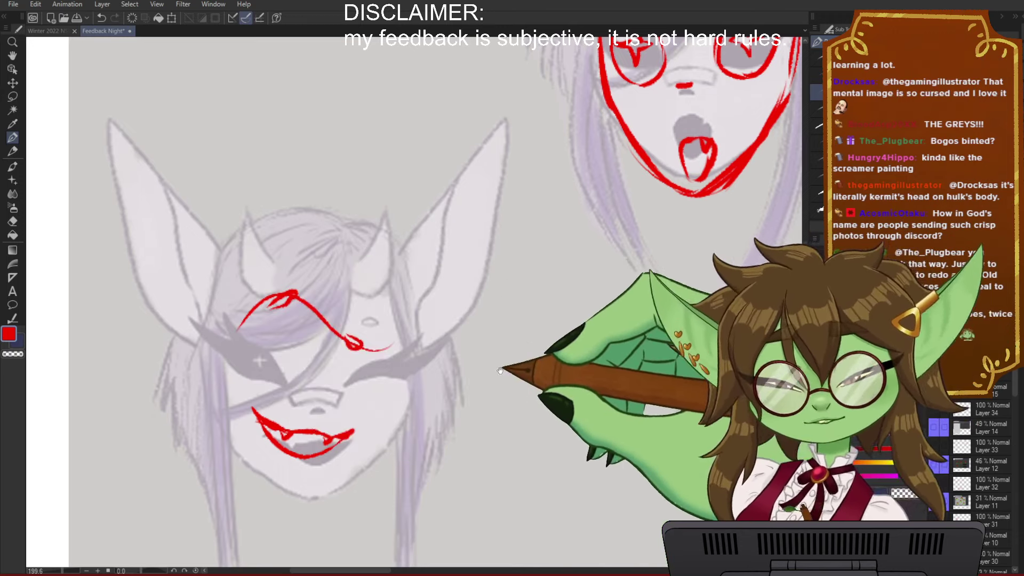
Step: Save the Feedback Night drawing with the laughing head in view
{"action": "left_click_drag", "start_coordinate": [503, 373], "coordinate": [461, 370]}
{"action": "scroll", "coordinate": [434, 455], "scroll_direction": "down", "scroll_amount": 3}
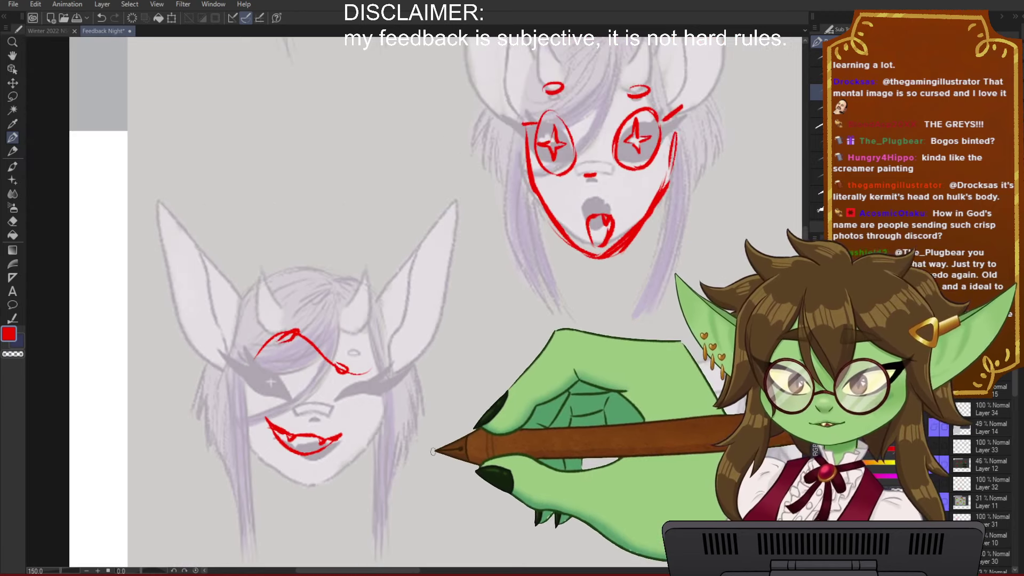
{"action": "left_click_drag", "start_coordinate": [558, 465], "coordinate": [255, 366]}
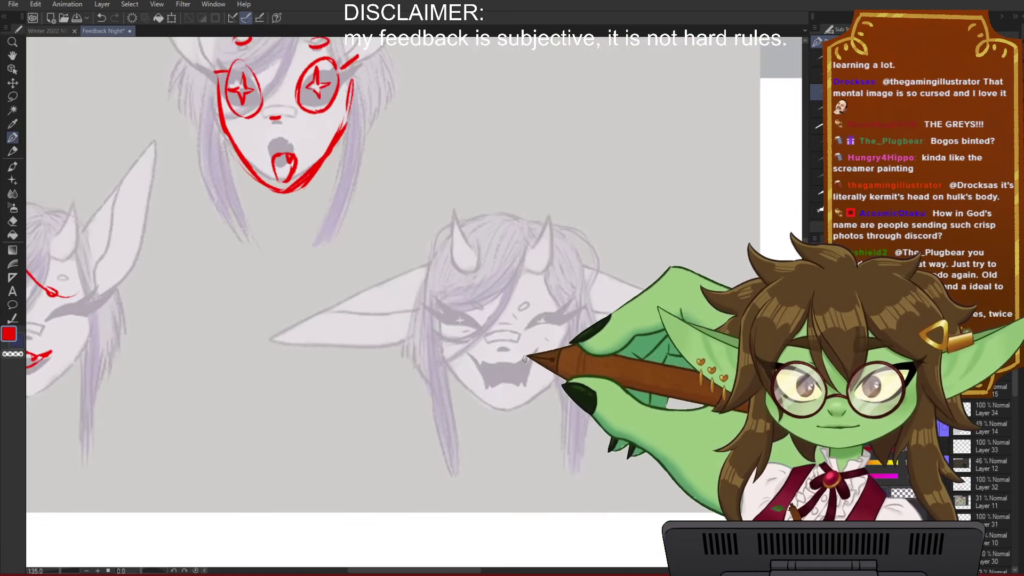
{"action": "scroll", "coordinate": [525, 336], "scroll_direction": "up", "scroll_amount": 1}
{"action": "left_click_drag", "start_coordinate": [579, 342], "coordinate": [491, 362]}
{"action": "key", "text": "ctrl+s"}
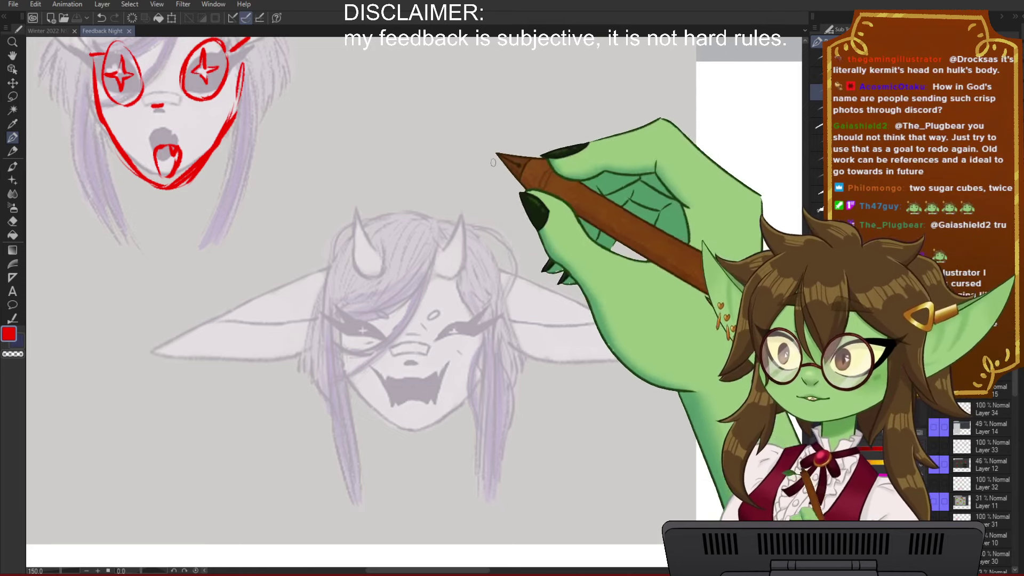
Step: Try a single red arched line running through both brow marks of the smiling head
{"action": "scroll", "coordinate": [457, 302], "scroll_direction": "down", "scroll_amount": 3}
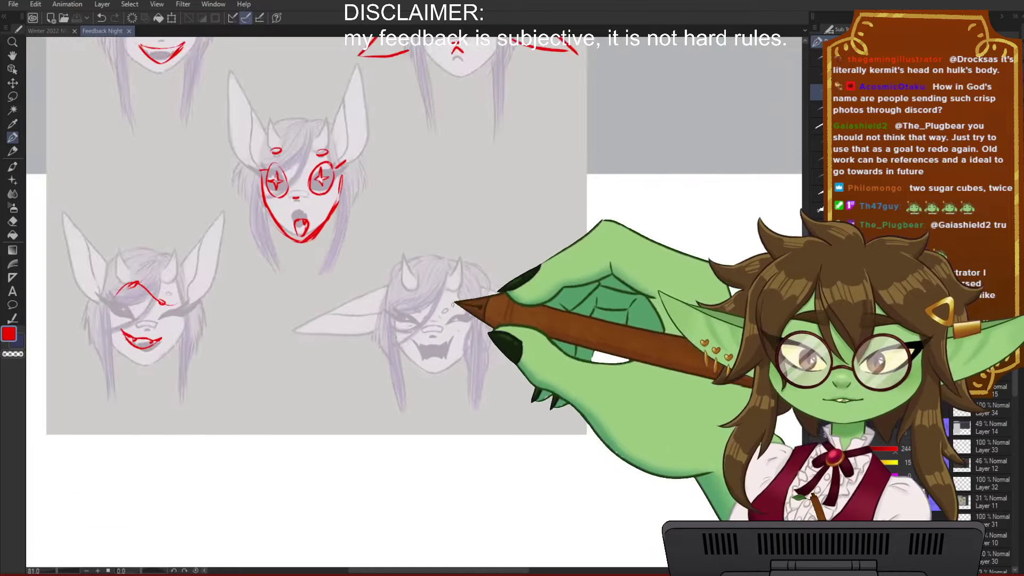
{"action": "mouse_move", "coordinate": [411, 189]}
{"action": "left_mouse_down"}
{"action": "mouse_move", "coordinate": [196, 332]}
{"action": "mouse_move", "coordinate": [130, 324]}
{"action": "left_mouse_up"}
{"action": "scroll", "coordinate": [213, 334], "scroll_direction": "down", "scroll_amount": 1}
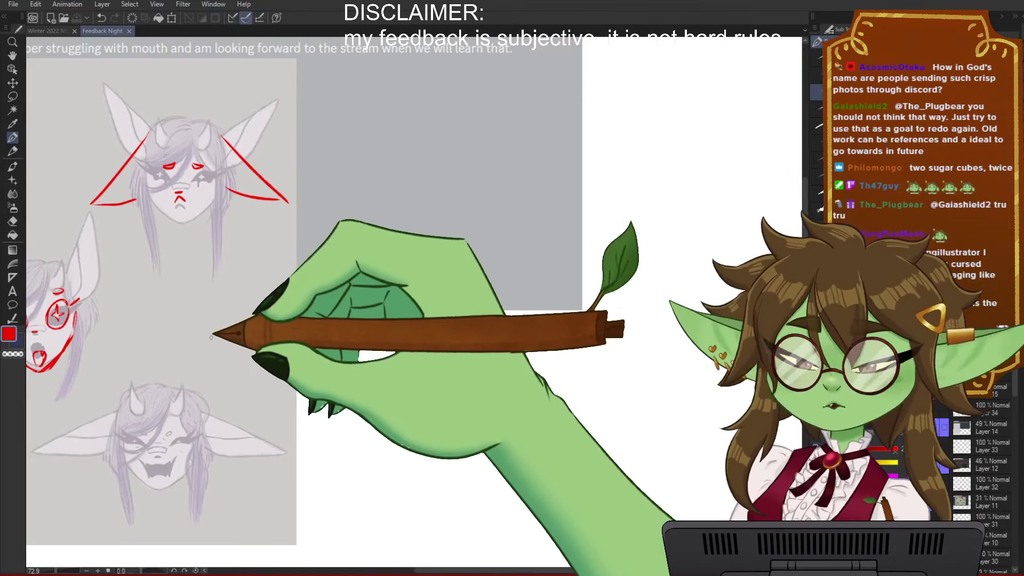
{"action": "scroll", "coordinate": [245, 334], "scroll_direction": "up", "scroll_amount": 1}
{"action": "mouse_move", "coordinate": [245, 291]}
{"action": "left_mouse_down"}
{"action": "mouse_move", "coordinate": [329, 321]}
{"action": "mouse_move", "coordinate": [538, 312]}
{"action": "left_mouse_up"}
{"action": "scroll", "coordinate": [453, 248], "scroll_direction": "up", "scroll_amount": 1}
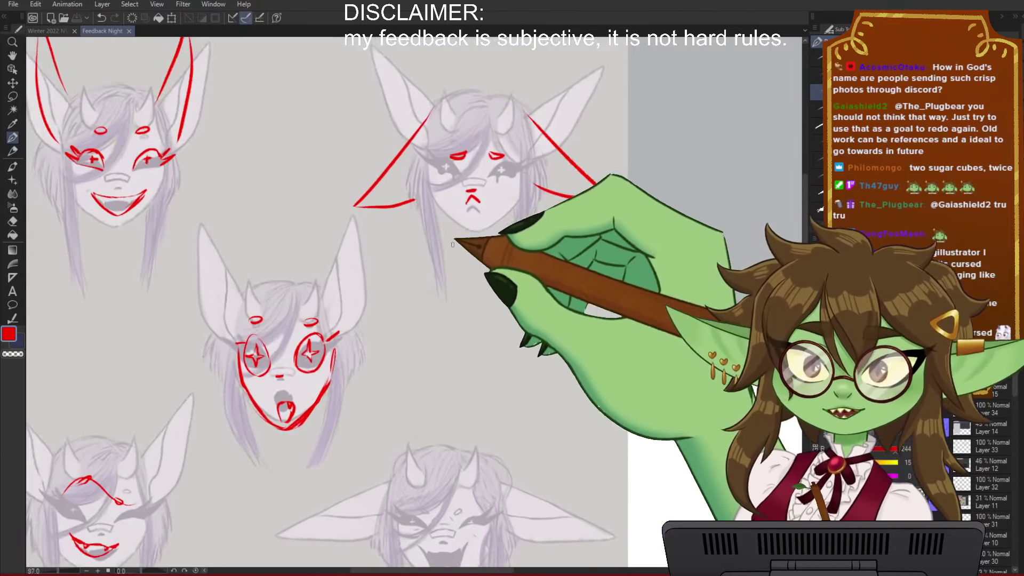
{"action": "left_click_drag", "start_coordinate": [260, 126], "coordinate": [456, 357]}
{"action": "scroll", "coordinate": [401, 322], "scroll_direction": "up", "scroll_amount": 3}
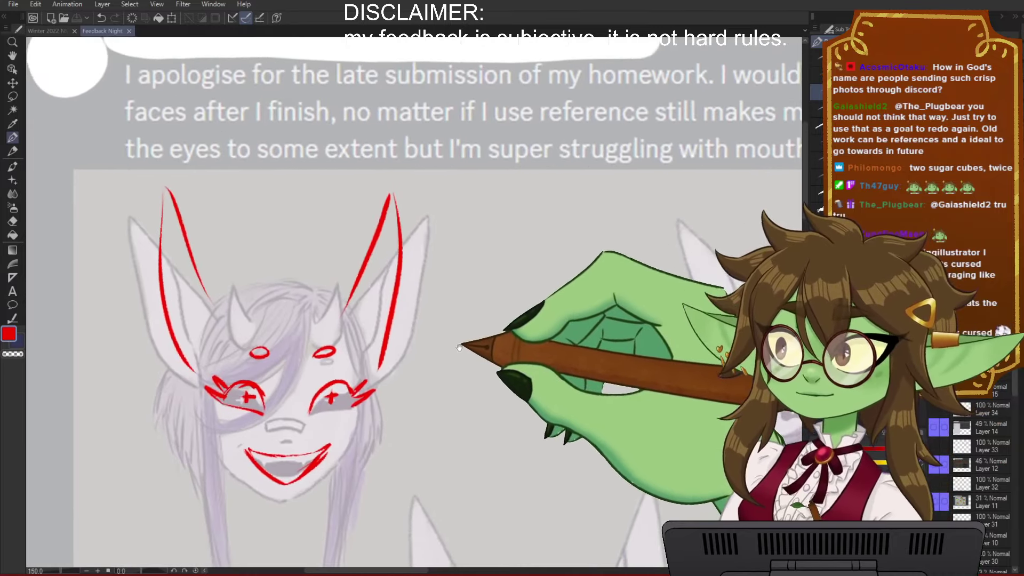
{"action": "left_click_drag", "start_coordinate": [271, 361], "coordinate": [362, 348]}
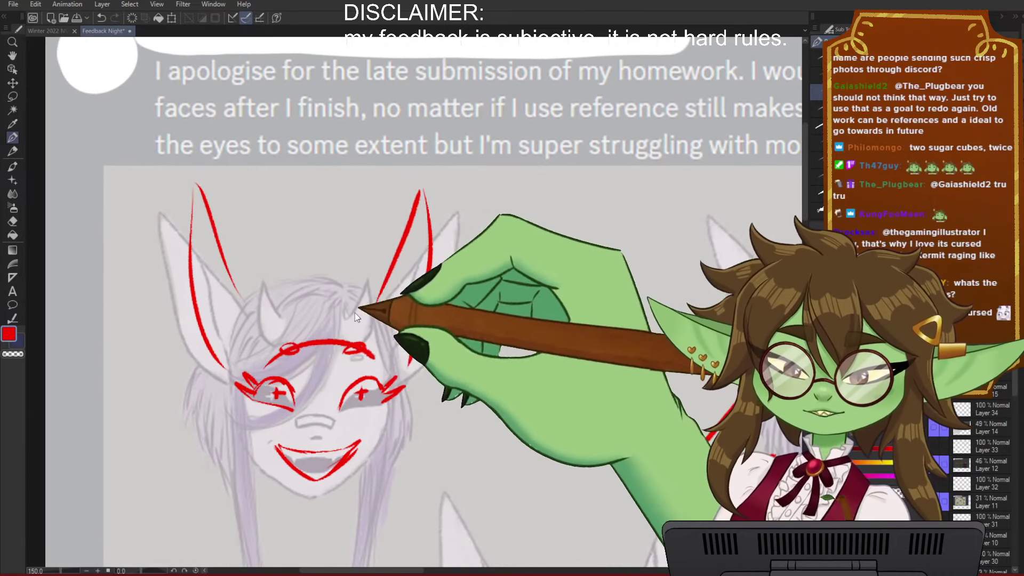
{"action": "left_click_drag", "start_coordinate": [267, 362], "coordinate": [365, 351]}
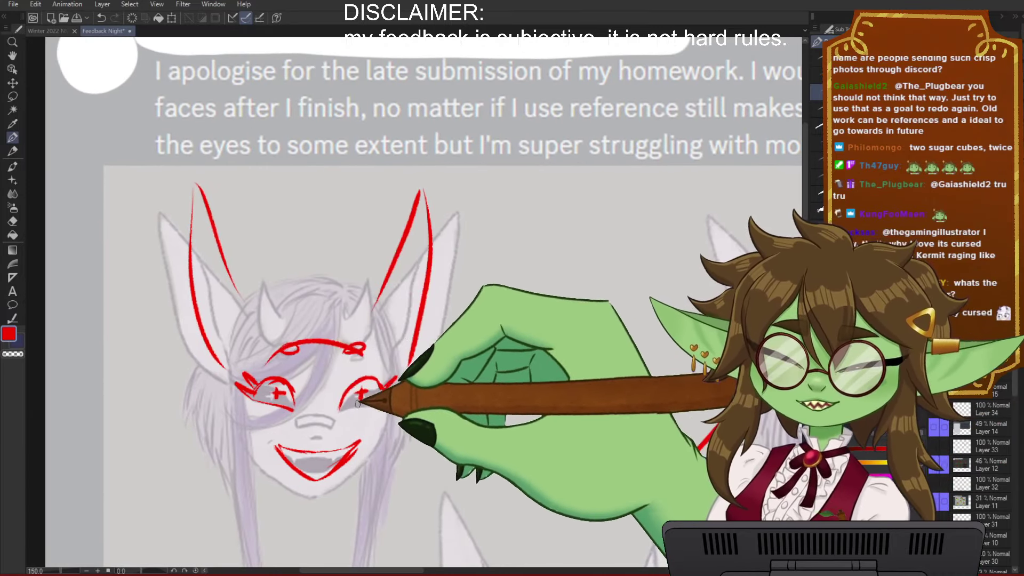
{"action": "left_click_drag", "start_coordinate": [365, 392], "coordinate": [316, 354]}
{"action": "key", "text": "ctrl+z"}
Step: Retrace the smiling head's two oval brow marks in red to make them bolder
{"action": "left_click_drag", "start_coordinate": [231, 318], "coordinate": [240, 314]}
{"action": "left_click_drag", "start_coordinate": [292, 305], "coordinate": [291, 308]}
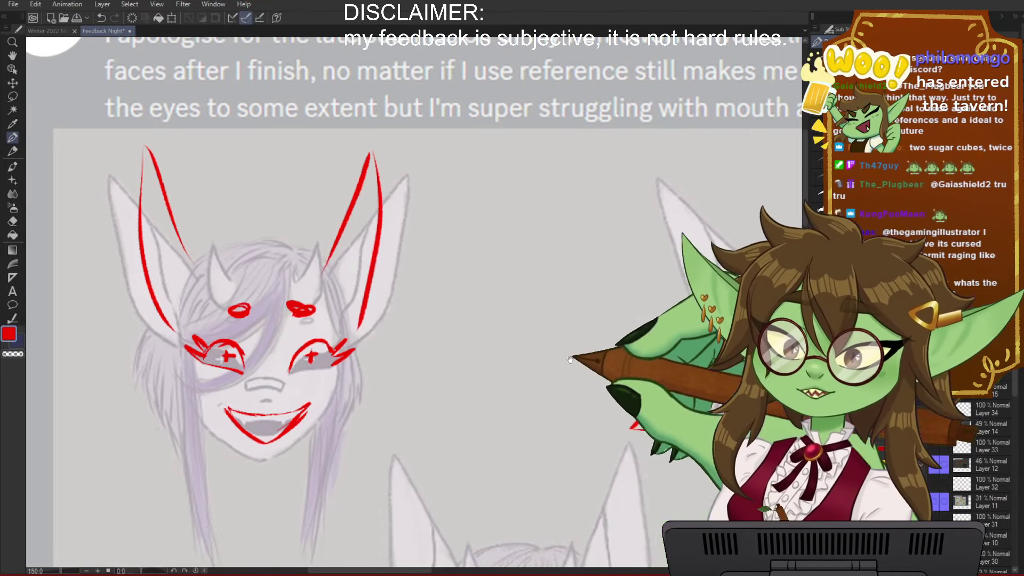
Step: Examine how one continuous line connects both brows on the star-eyed, frowning and winking heads
{"action": "left_click_drag", "start_coordinate": [629, 427], "coordinate": [434, 309]}
{"action": "mouse_move", "coordinate": [481, 432]}
{"action": "left_mouse_down"}
{"action": "mouse_move", "coordinate": [518, 281]}
{"action": "mouse_move", "coordinate": [537, 257]}
{"action": "left_mouse_up"}
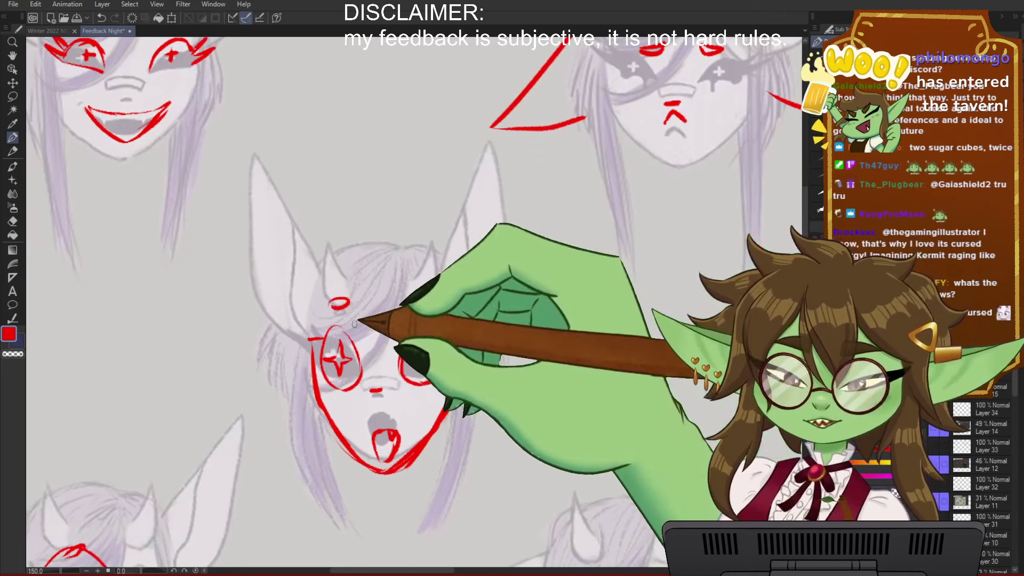
{"action": "left_click_drag", "start_coordinate": [330, 305], "coordinate": [435, 319]}
{"action": "mouse_move", "coordinate": [718, 185]}
{"action": "left_mouse_down"}
{"action": "mouse_move", "coordinate": [599, 332]}
{"action": "mouse_move", "coordinate": [473, 379]}
{"action": "mouse_move", "coordinate": [453, 431]}
{"action": "left_mouse_up"}
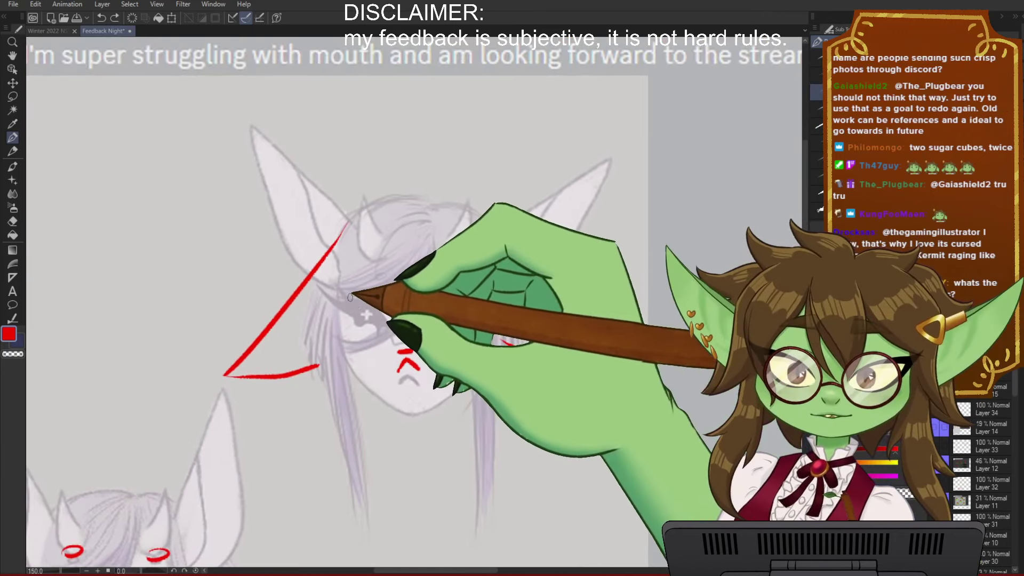
{"action": "left_click_drag", "start_coordinate": [354, 300], "coordinate": [465, 304]}
{"action": "left_click_drag", "start_coordinate": [445, 480], "coordinate": [588, 268]}
{"action": "mouse_move", "coordinate": [542, 475]}
{"action": "left_mouse_down"}
{"action": "mouse_move", "coordinate": [579, 219]}
{"action": "mouse_move", "coordinate": [757, 205]}
{"action": "left_mouse_up"}
{"action": "left_click_drag", "start_coordinate": [543, 299], "coordinate": [608, 320]}
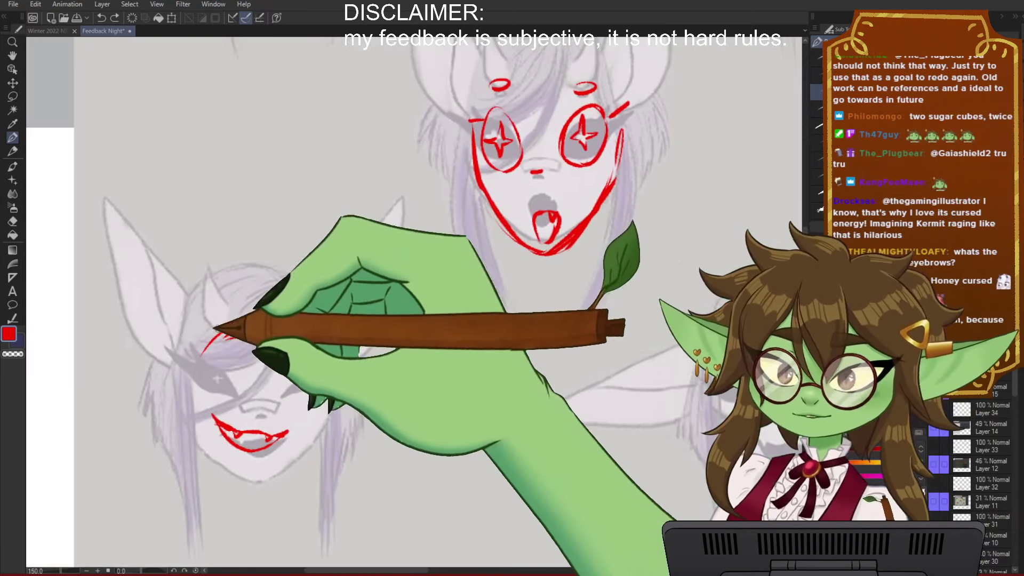
{"action": "left_click_drag", "start_coordinate": [570, 437], "coordinate": [494, 414]}
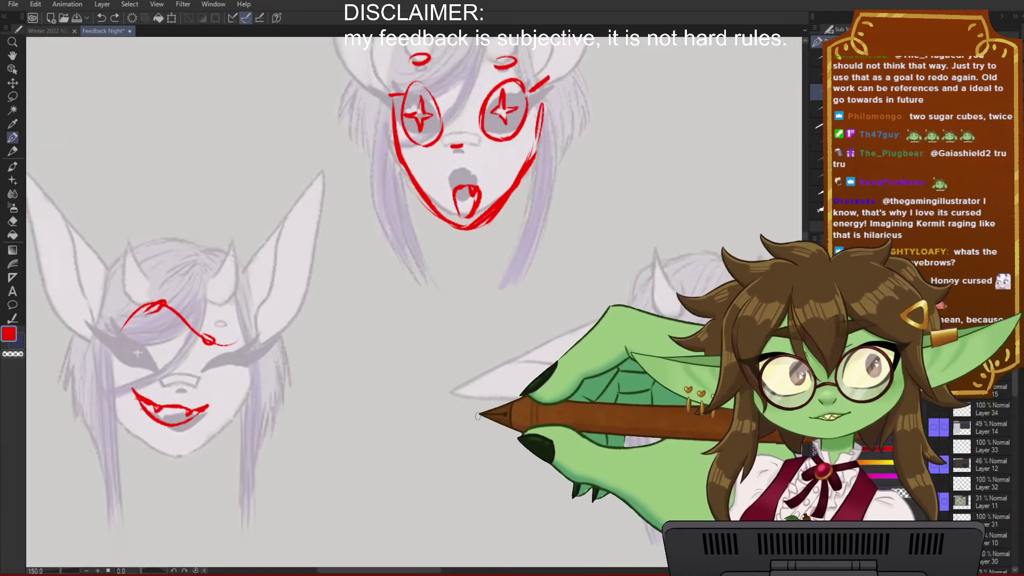
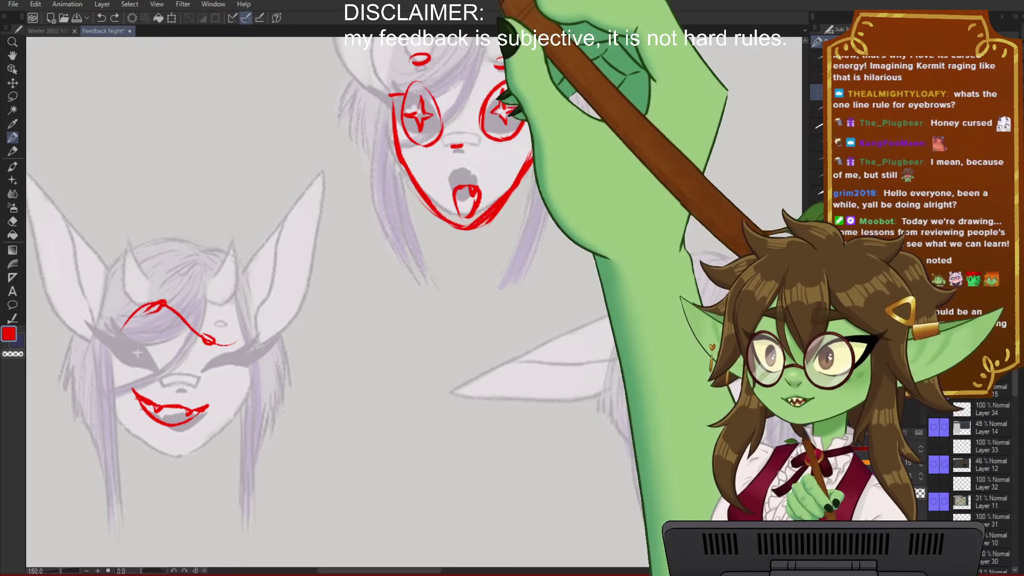
Step: Sketch a red head circle with an inner side-plane curve in the empty area beside the sheet of heads
{"action": "scroll", "coordinate": [205, 273], "scroll_direction": "down", "scroll_amount": 3}
{"action": "left_click_drag", "start_coordinate": [394, 286], "coordinate": [187, 339]}
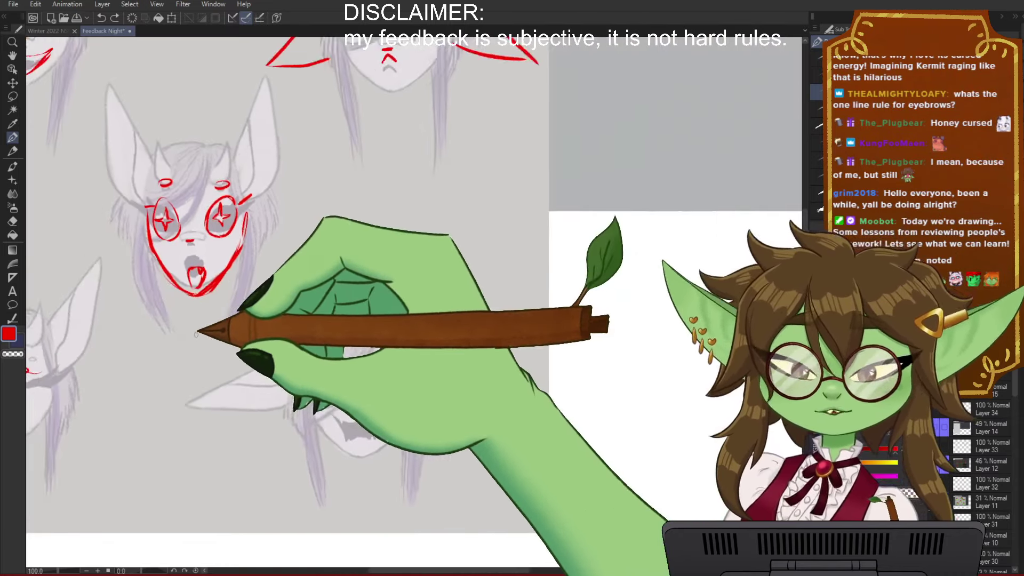
{"action": "scroll", "coordinate": [256, 317], "scroll_direction": "down", "scroll_amount": 3}
{"action": "left_click_drag", "start_coordinate": [441, 279], "coordinate": [394, 344]}
{"action": "scroll", "coordinate": [342, 347], "scroll_direction": "up", "scroll_amount": 3}
{"action": "left_click_drag", "start_coordinate": [479, 332], "coordinate": [256, 365]}
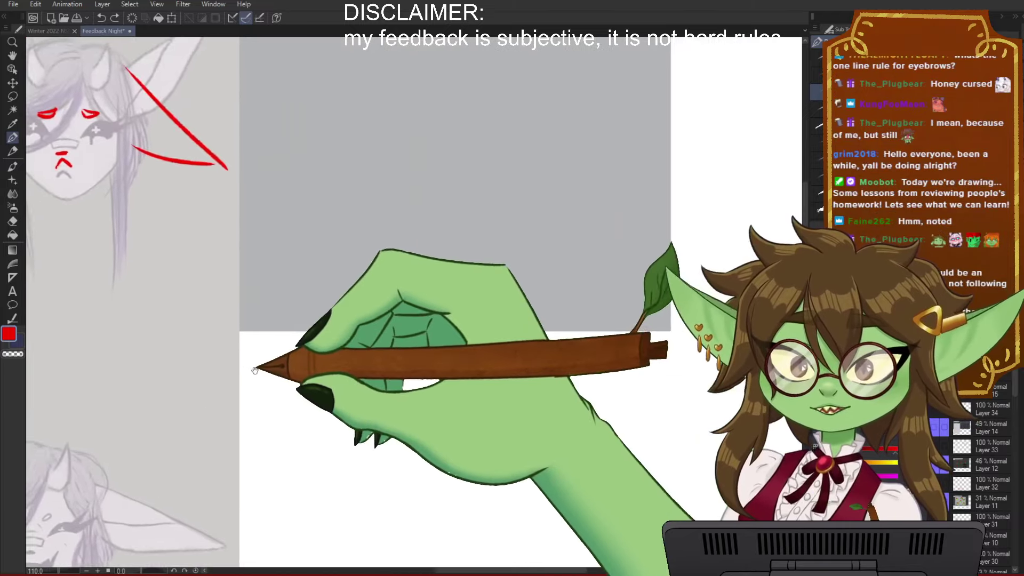
{"action": "scroll", "coordinate": [258, 373], "scroll_direction": "up", "scroll_amount": 1}
{"action": "left_click_drag", "start_coordinate": [424, 341], "coordinate": [355, 378]}
{"action": "left_click_drag", "start_coordinate": [447, 263], "coordinate": [474, 257]}
{"action": "mouse_move", "coordinate": [494, 258]}
{"action": "left_mouse_down"}
{"action": "mouse_move", "coordinate": [388, 398]}
{"action": "mouse_move", "coordinate": [420, 424]}
{"action": "left_mouse_up"}
{"action": "left_click_drag", "start_coordinate": [581, 357], "coordinate": [545, 302]}
Step: Add a vertical centre line and an angular, pointed jaw to the red head circle
{"action": "left_click_drag", "start_coordinate": [425, 212], "coordinate": [419, 493]}
{"action": "key", "text": "ctrl+z"}
{"action": "left_click_drag", "start_coordinate": [417, 210], "coordinate": [424, 444]}
{"action": "mouse_move", "coordinate": [346, 336]}
{"action": "left_mouse_down"}
{"action": "mouse_move", "coordinate": [378, 418]}
{"action": "mouse_move", "coordinate": [421, 439]}
{"action": "left_mouse_up"}
{"action": "left_click_drag", "start_coordinate": [537, 337], "coordinate": [544, 368]}
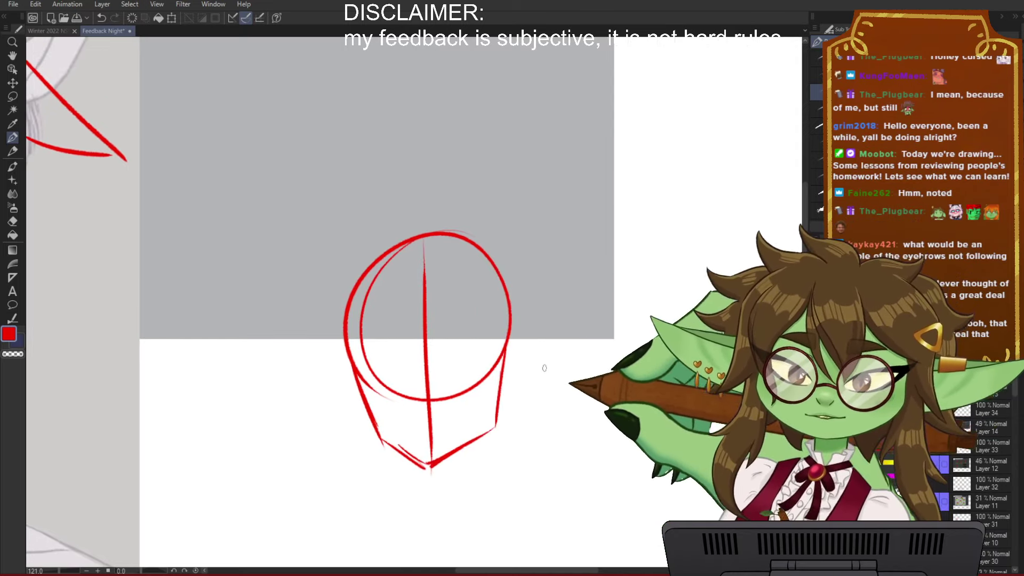
Step: Draw two arched upper eyelids with small pupils on the red construction head
{"action": "mouse_move", "coordinate": [448, 354]}
{"action": "left_mouse_down"}
{"action": "mouse_move", "coordinate": [498, 338]}
{"action": "mouse_move", "coordinate": [493, 346]}
{"action": "left_mouse_up"}
{"action": "key", "text": "ctrl+z"}
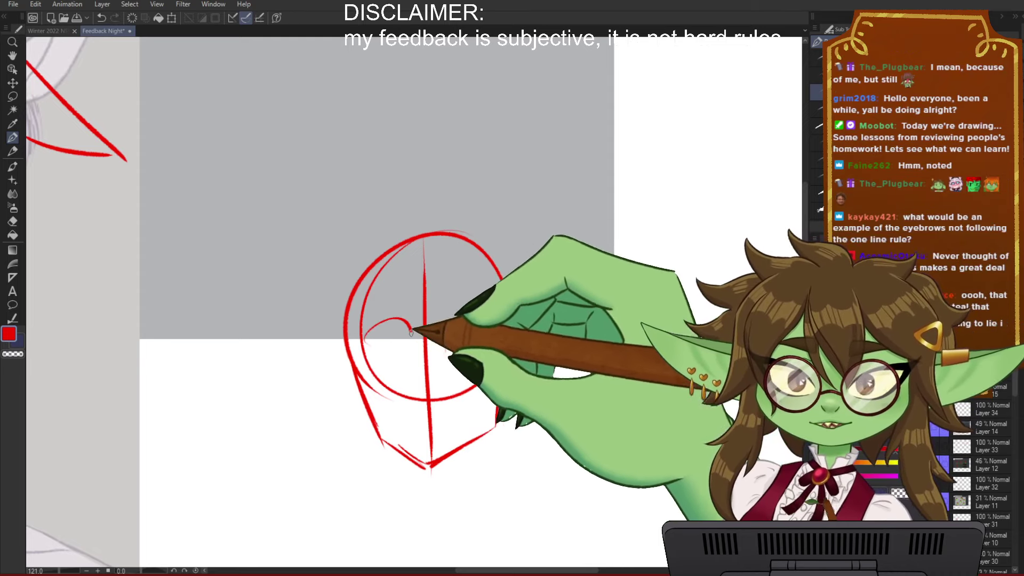
{"action": "left_click_drag", "start_coordinate": [388, 347], "coordinate": [391, 357]}
{"action": "left_click_drag", "start_coordinate": [498, 349], "coordinate": [500, 360]}
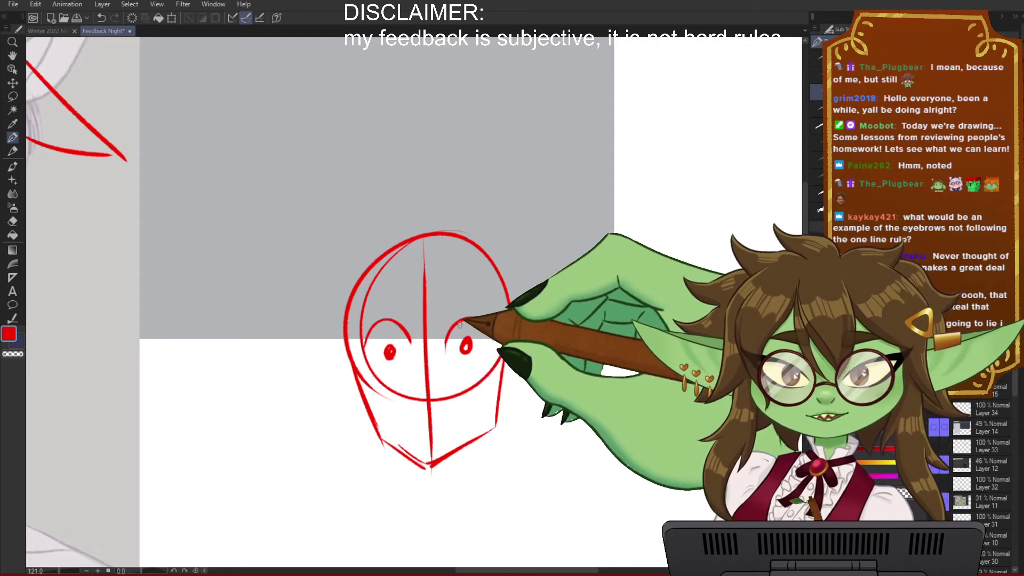
Step: Try out red brow strokes above the construction head's eyes
{"action": "left_click_drag", "start_coordinate": [361, 297], "coordinate": [417, 312]}
{"action": "key", "text": "ctrl+z"}
{"action": "mouse_move", "coordinate": [439, 276]}
{"action": "left_mouse_down"}
{"action": "mouse_move", "coordinate": [481, 255]}
{"action": "mouse_move", "coordinate": [492, 270]}
{"action": "left_mouse_up"}
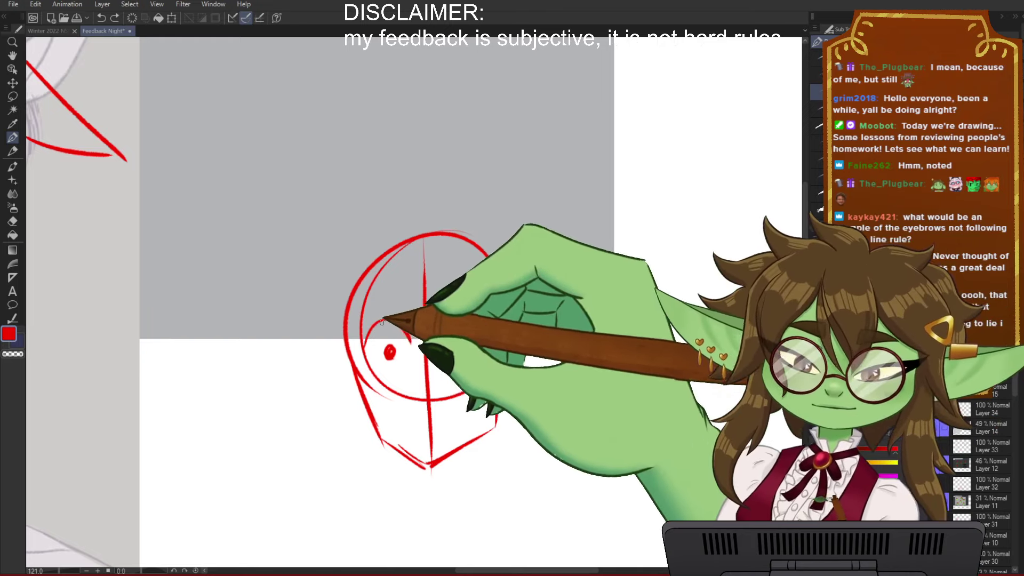
{"action": "left_click_drag", "start_coordinate": [351, 320], "coordinate": [483, 312]}
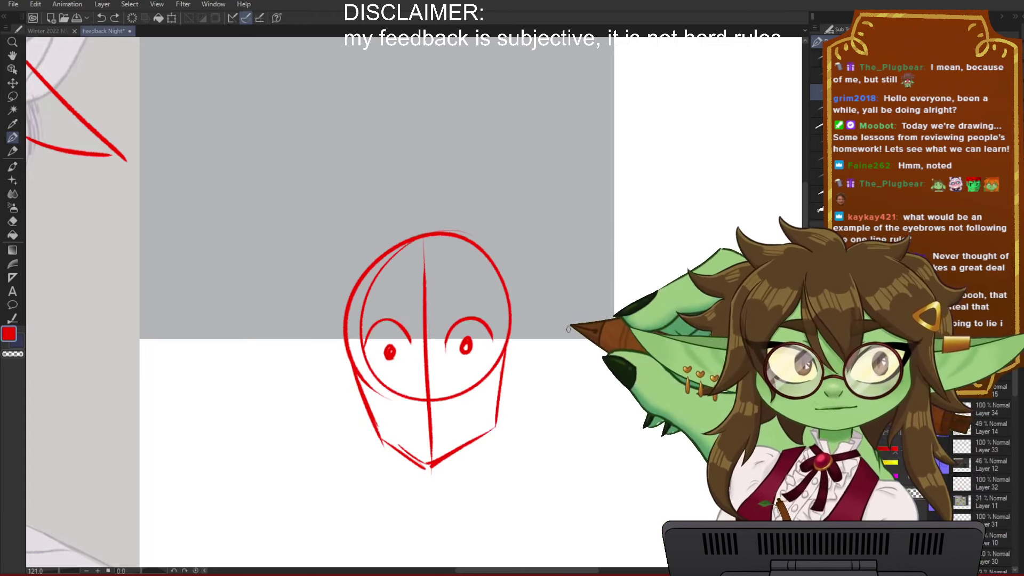
Step: Give the construction head one low flat brow, one high arched brow and straight half-closed eyelids
{"action": "mouse_move", "coordinate": [363, 314]}
{"action": "left_mouse_down"}
{"action": "mouse_move", "coordinate": [414, 313]}
{"action": "mouse_move", "coordinate": [485, 270]}
{"action": "mouse_move", "coordinate": [491, 279]}
{"action": "left_mouse_up"}
{"action": "left_click_drag", "start_coordinate": [439, 338], "coordinate": [489, 334]}
{"action": "left_click_drag", "start_coordinate": [365, 345], "coordinate": [414, 341]}
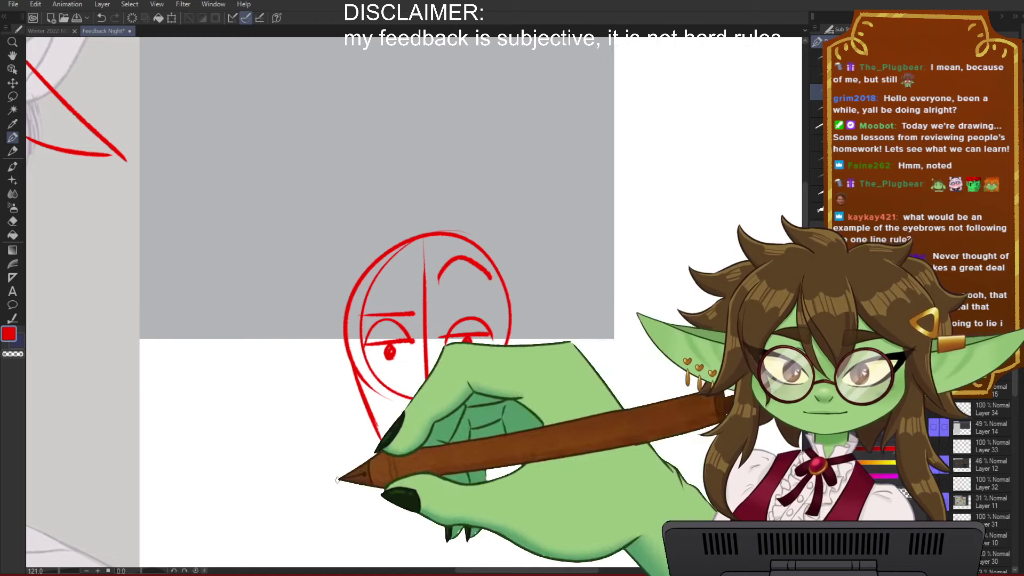
Step: Add a straight mouth line and a rounded ear on each side of the construction head
{"action": "left_click_drag", "start_coordinate": [401, 425], "coordinate": [469, 419]}
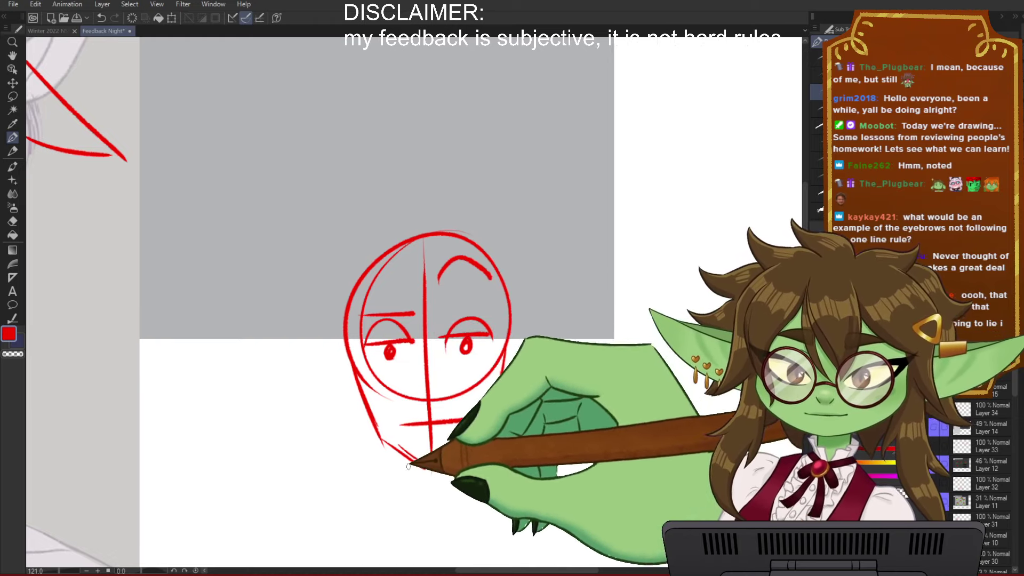
{"action": "left_click_drag", "start_coordinate": [513, 340], "coordinate": [507, 385]}
{"action": "mouse_move", "coordinate": [345, 353]}
{"action": "left_mouse_down"}
{"action": "mouse_move", "coordinate": [339, 367]}
{"action": "mouse_move", "coordinate": [363, 401]}
{"action": "left_mouse_up"}
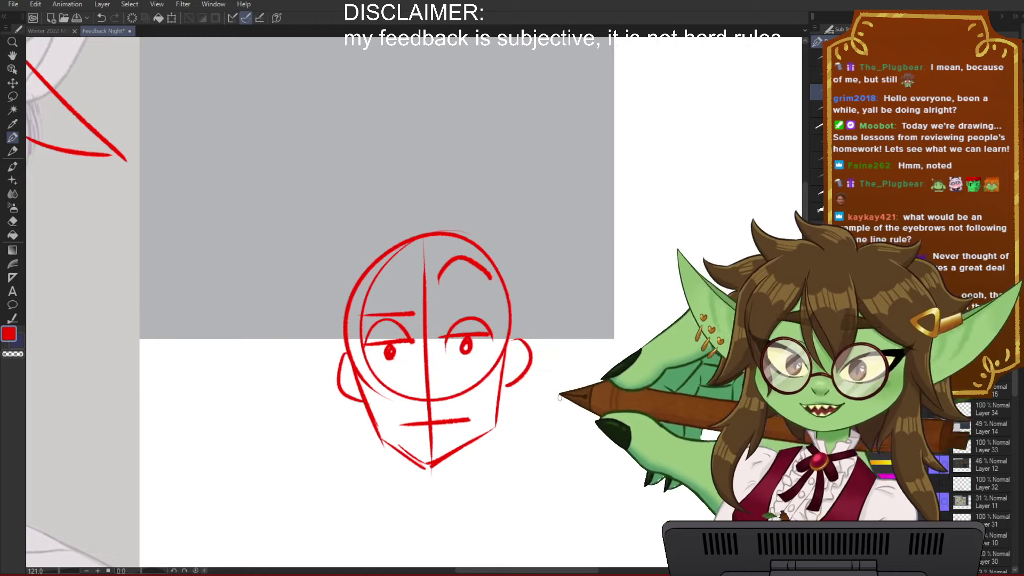
Step: Review the heads on the sheet again and bring the laughing head into close view
{"action": "scroll", "coordinate": [529, 389], "scroll_direction": "down", "scroll_amount": 1}
{"action": "left_click_drag", "start_coordinate": [449, 426], "coordinate": [508, 401]}
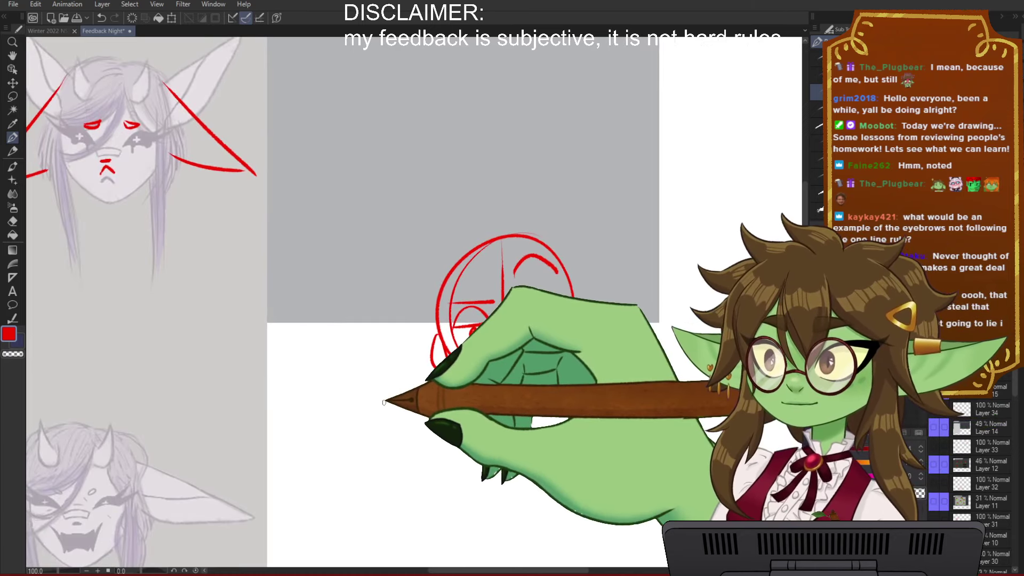
{"action": "scroll", "coordinate": [382, 394], "scroll_direction": "up", "scroll_amount": 1}
{"action": "left_click_drag", "start_coordinate": [379, 407], "coordinate": [470, 396]}
{"action": "scroll", "coordinate": [472, 393], "scroll_direction": "down", "scroll_amount": 1}
{"action": "left_click_drag", "start_coordinate": [383, 416], "coordinate": [549, 379]}
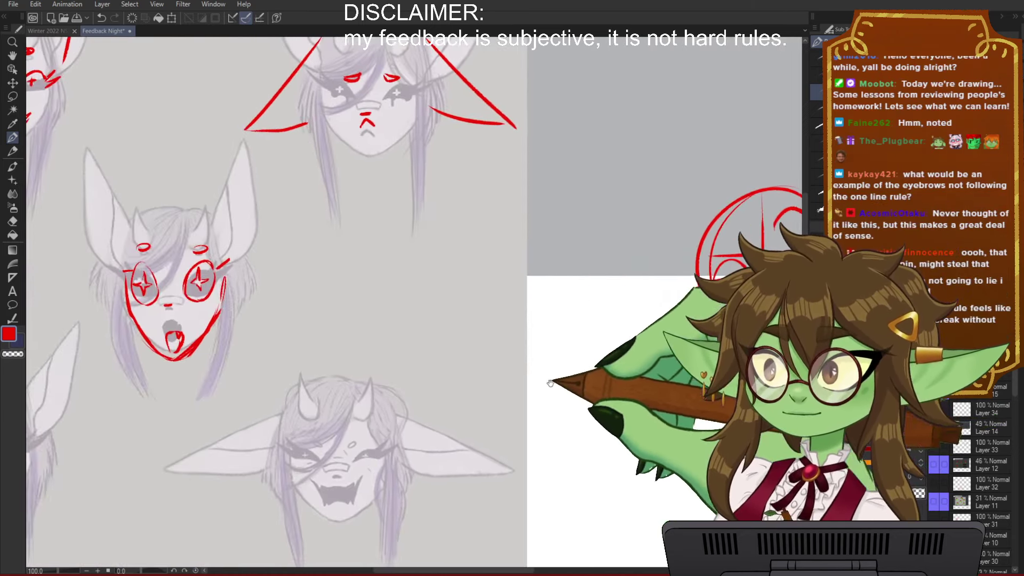
{"action": "left_click_drag", "start_coordinate": [377, 393], "coordinate": [494, 336]}
{"action": "left_click_drag", "start_coordinate": [456, 432], "coordinate": [443, 427]}
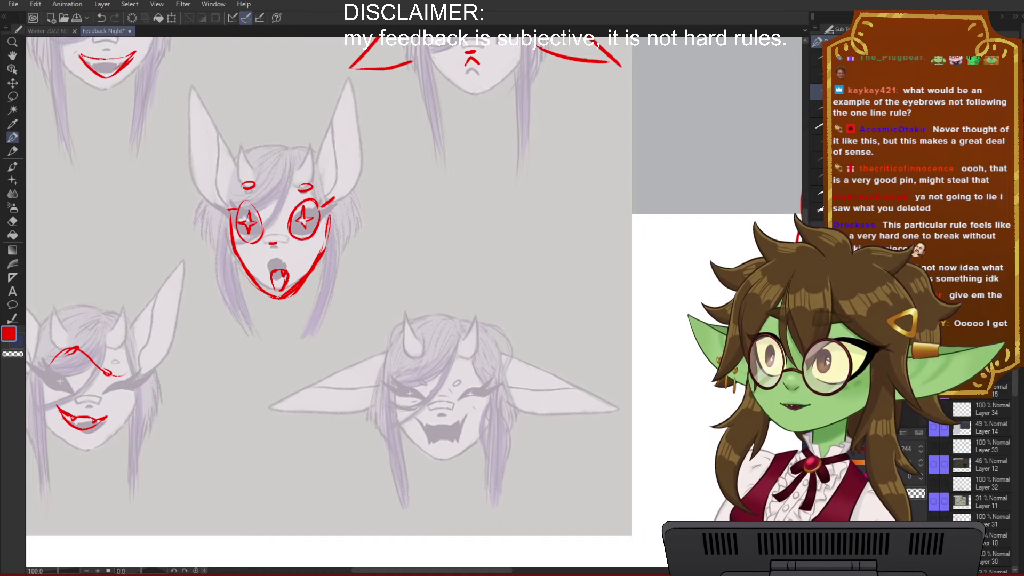
{"action": "scroll", "coordinate": [336, 319], "scroll_direction": "down", "scroll_amount": 2}
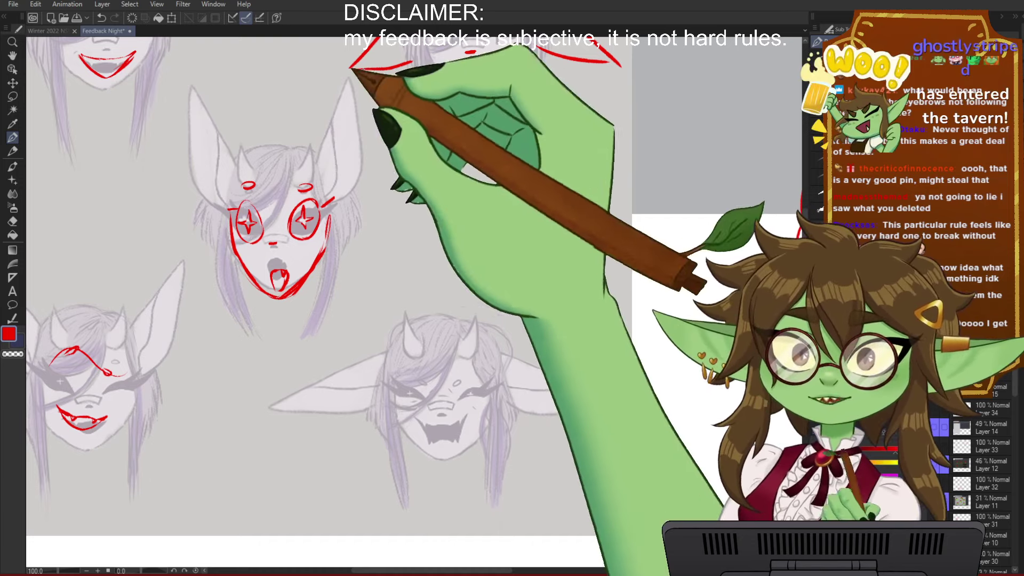
{"action": "scroll", "coordinate": [372, 432], "scroll_direction": "up", "scroll_amount": 5}
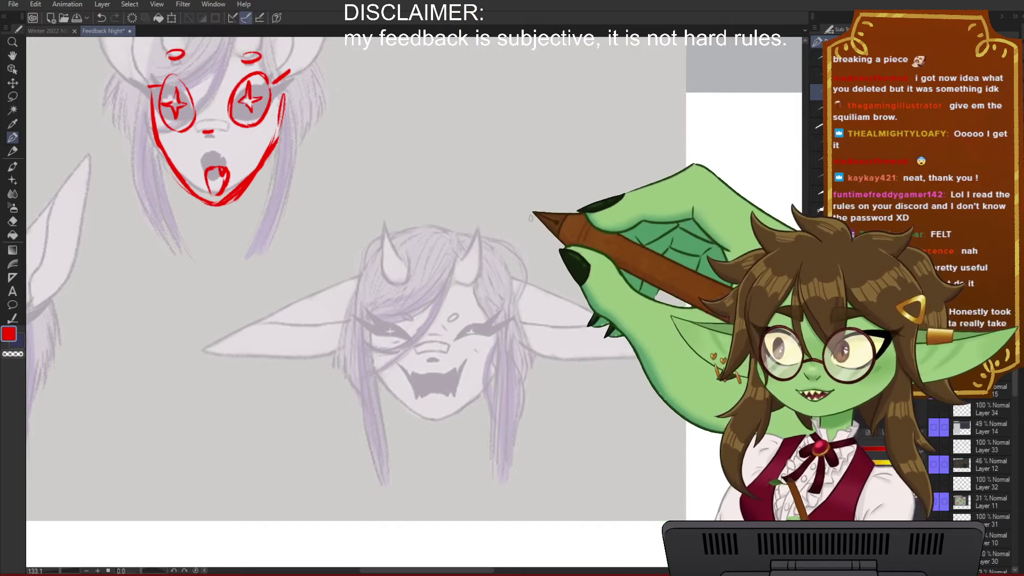
{"action": "scroll", "coordinate": [673, 256], "scroll_direction": "down", "scroll_amount": 2}
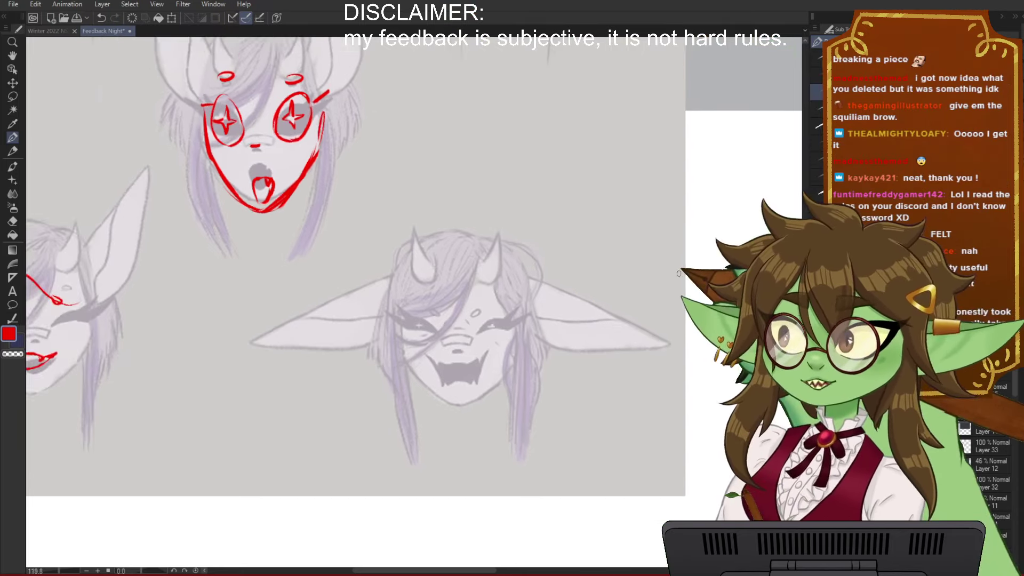
{"action": "scroll", "coordinate": [595, 326], "scroll_direction": "up", "scroll_amount": 4}
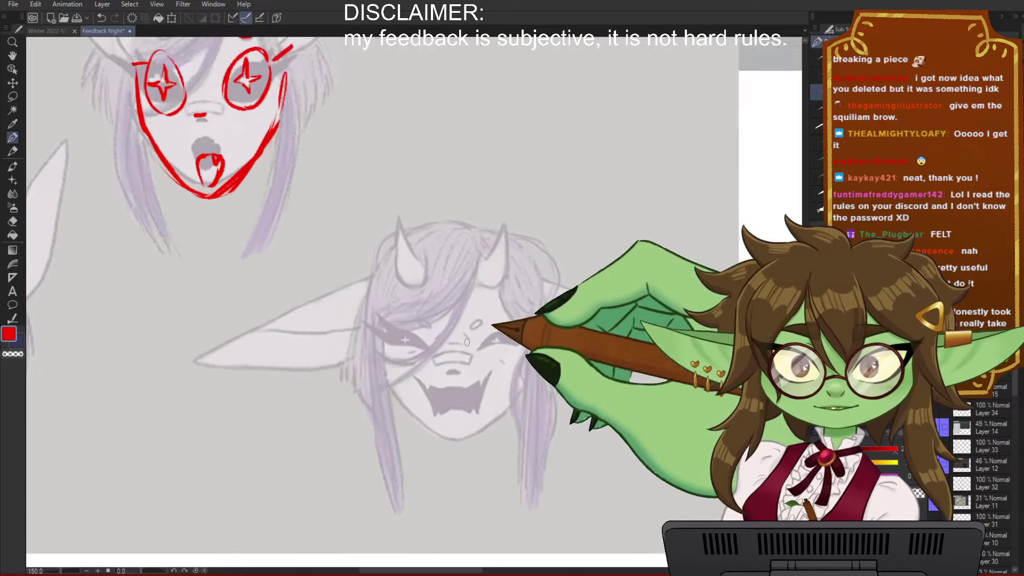
Step: Draw two curved red crease lines between the laughing head's brows, with a small inward-slanting oval brow mark beside each
{"action": "left_click_drag", "start_coordinate": [510, 362], "coordinate": [504, 365]}
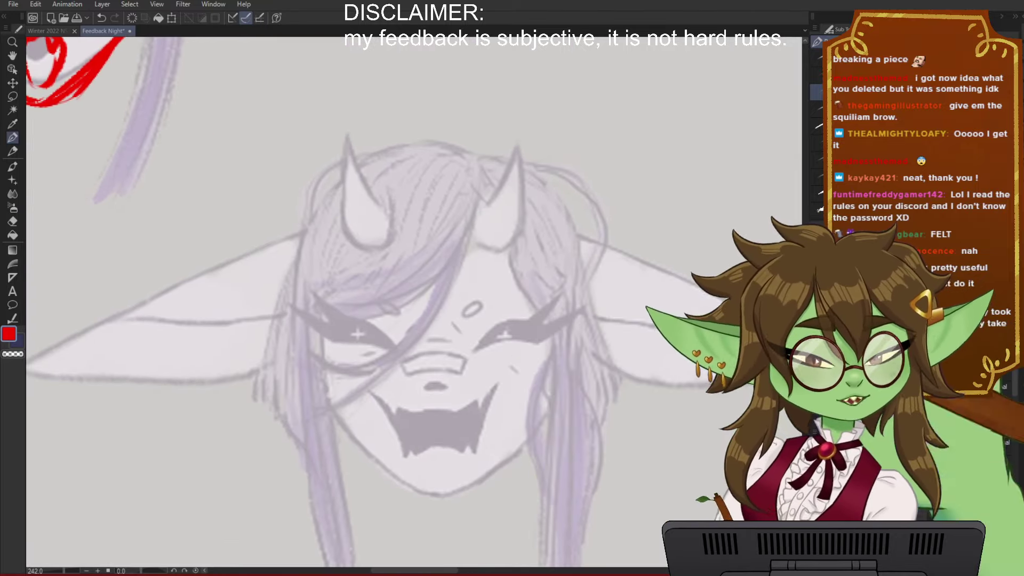
{"action": "left_click_drag", "start_coordinate": [453, 313], "coordinate": [467, 335]}
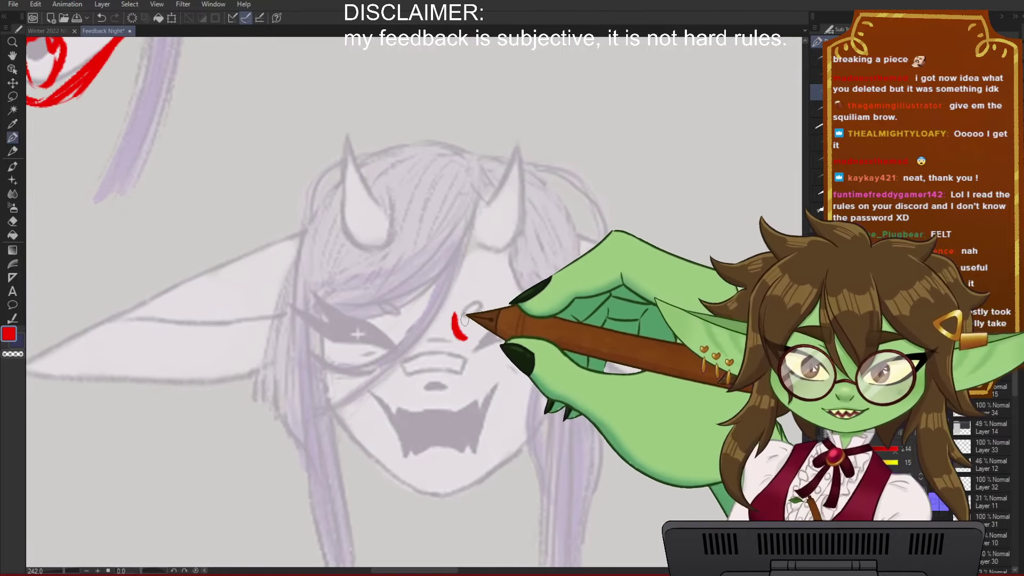
{"action": "key", "text": "ctrl+z"}
{"action": "left_click_drag", "start_coordinate": [419, 310], "coordinate": [407, 337]}
{"action": "mouse_move", "coordinate": [455, 308]}
{"action": "left_mouse_down"}
{"action": "mouse_move", "coordinate": [463, 335]}
{"action": "mouse_move", "coordinate": [465, 323]}
{"action": "left_mouse_up"}
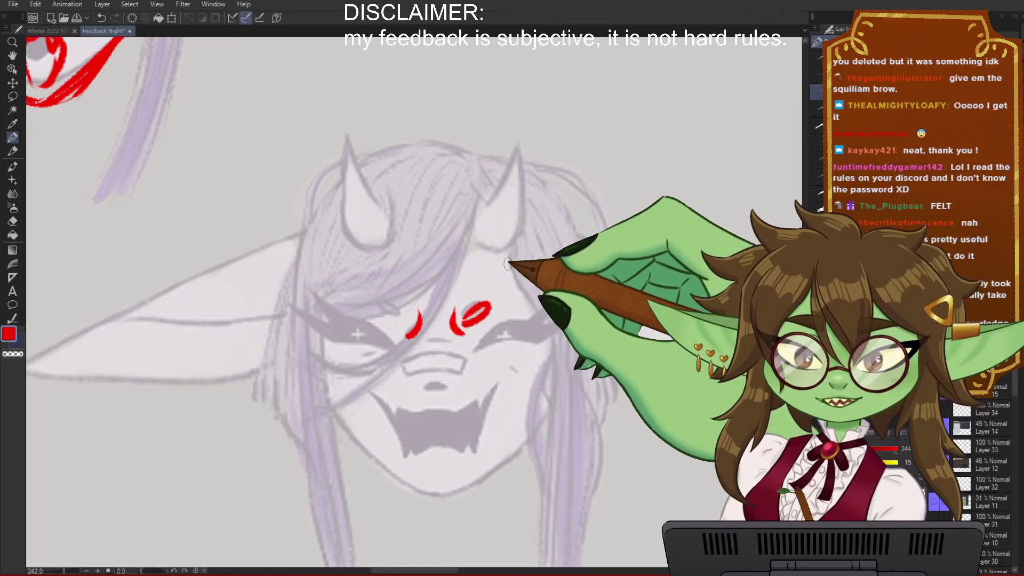
{"action": "left_click_drag", "start_coordinate": [385, 308], "coordinate": [390, 321]}
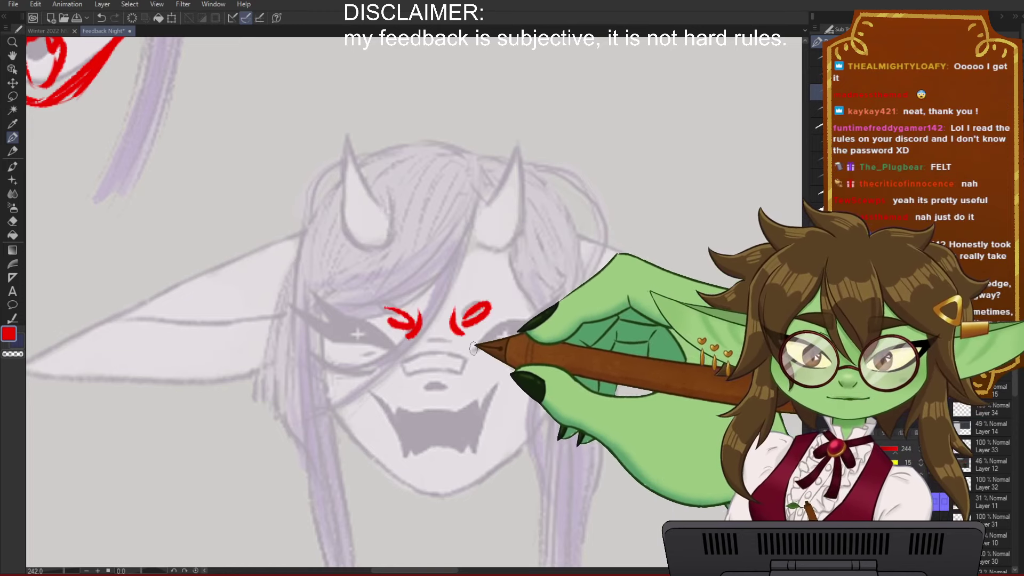
{"action": "scroll", "coordinate": [554, 304], "scroll_direction": "down", "scroll_amount": 5}
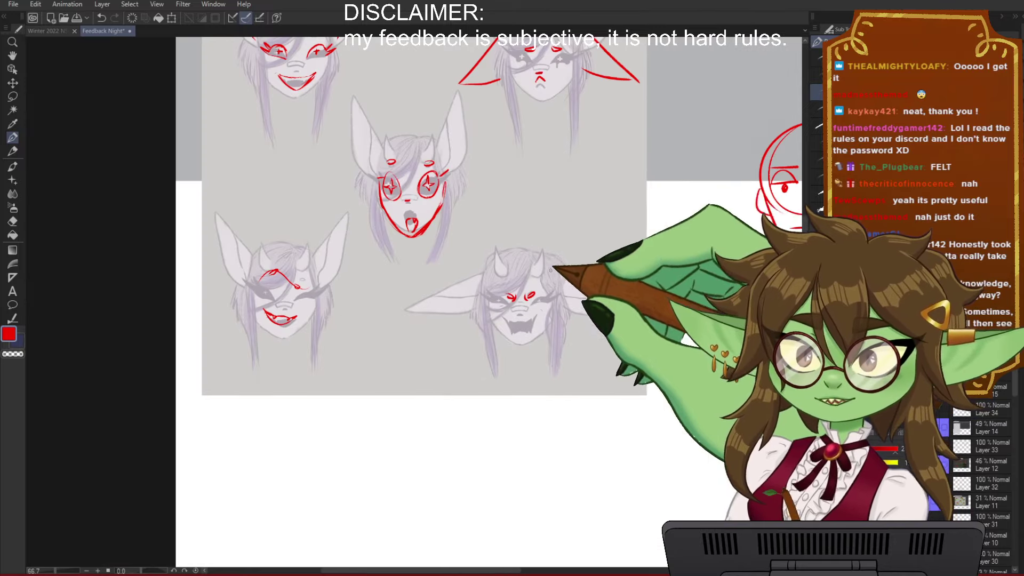
{"action": "left_click_drag", "start_coordinate": [541, 209], "coordinate": [475, 319]}
{"action": "scroll", "coordinate": [474, 318], "scroll_direction": "up", "scroll_amount": 8}
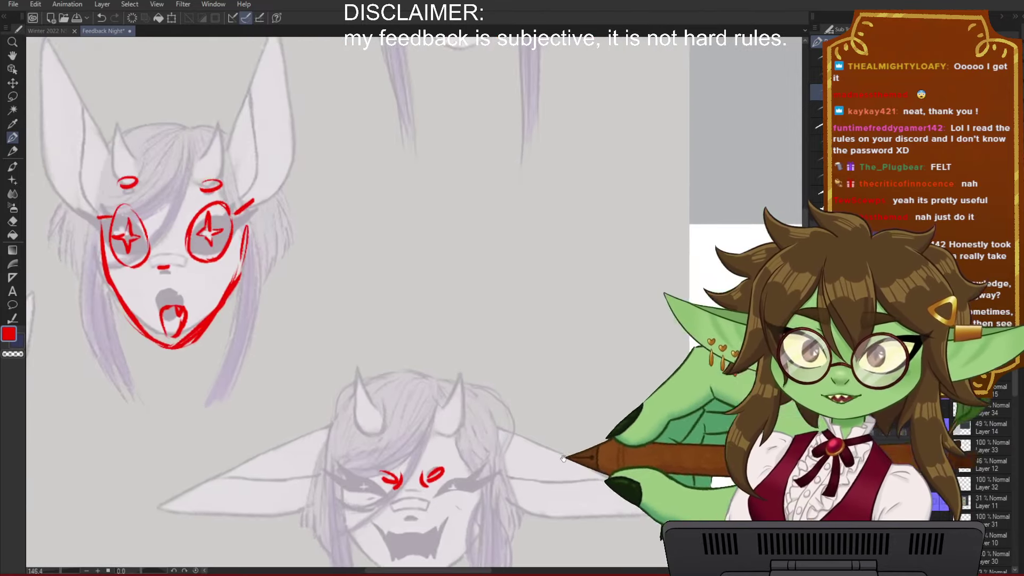
Step: Outline both of the laughing head's eyes in red as narrow, inward-slanting shapes with flicked lashes at the outer corners
{"action": "scroll", "coordinate": [474, 341], "scroll_direction": "up", "scroll_amount": 4}
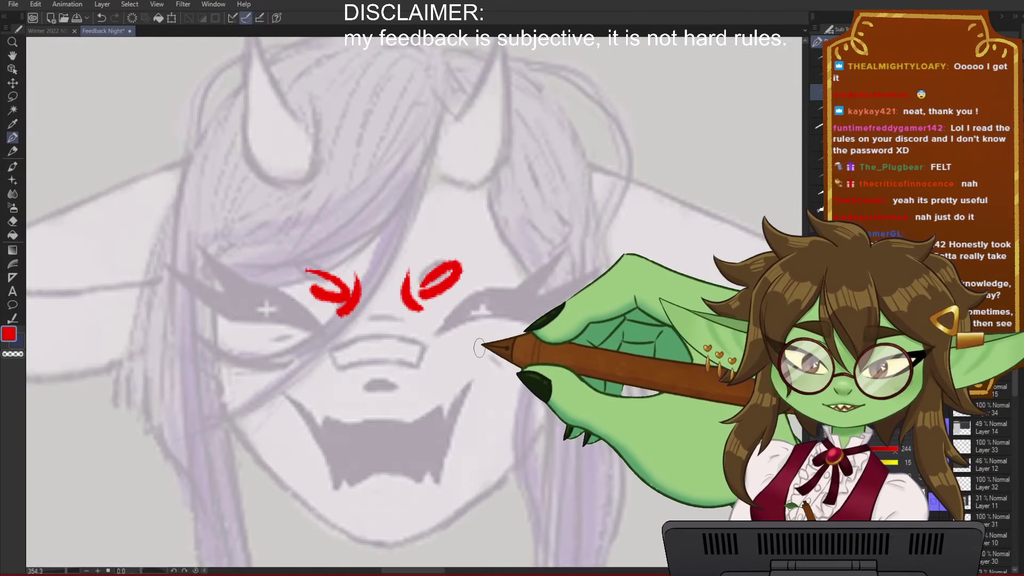
{"action": "left_click_drag", "start_coordinate": [440, 332], "coordinate": [482, 313]}
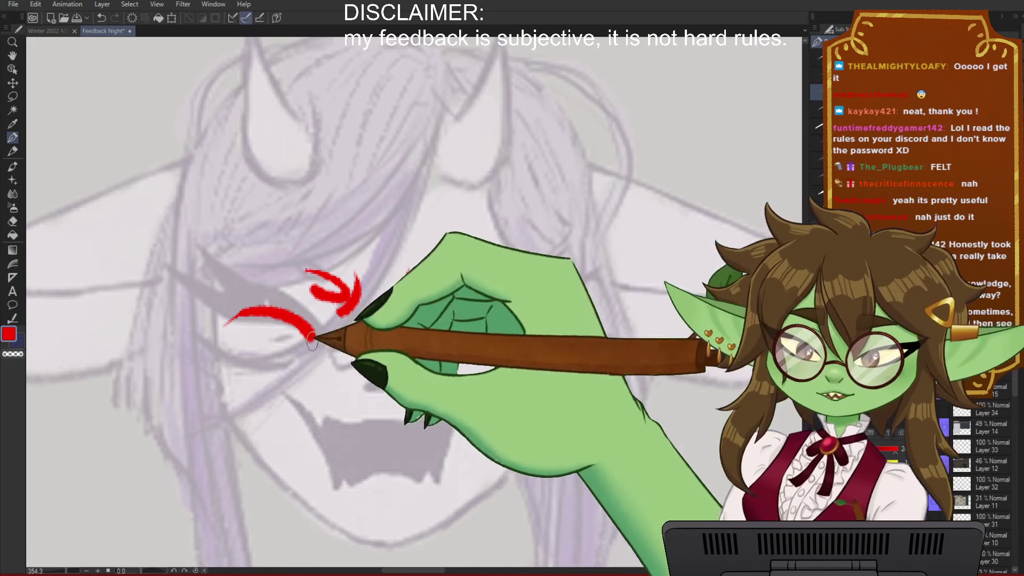
{"action": "key", "text": "ctrl+z"}
{"action": "mouse_move", "coordinate": [458, 310]}
{"action": "left_mouse_down"}
{"action": "mouse_move", "coordinate": [433, 351]}
{"action": "mouse_move", "coordinate": [516, 330]}
{"action": "left_mouse_up"}
{"action": "key", "text": "ctrl+z"}
{"action": "left_click_drag", "start_coordinate": [435, 352], "coordinate": [519, 317]}
{"action": "mouse_move", "coordinate": [451, 323]}
{"action": "left_mouse_down"}
{"action": "mouse_move", "coordinate": [509, 297]}
{"action": "mouse_move", "coordinate": [549, 302]}
{"action": "left_mouse_up"}
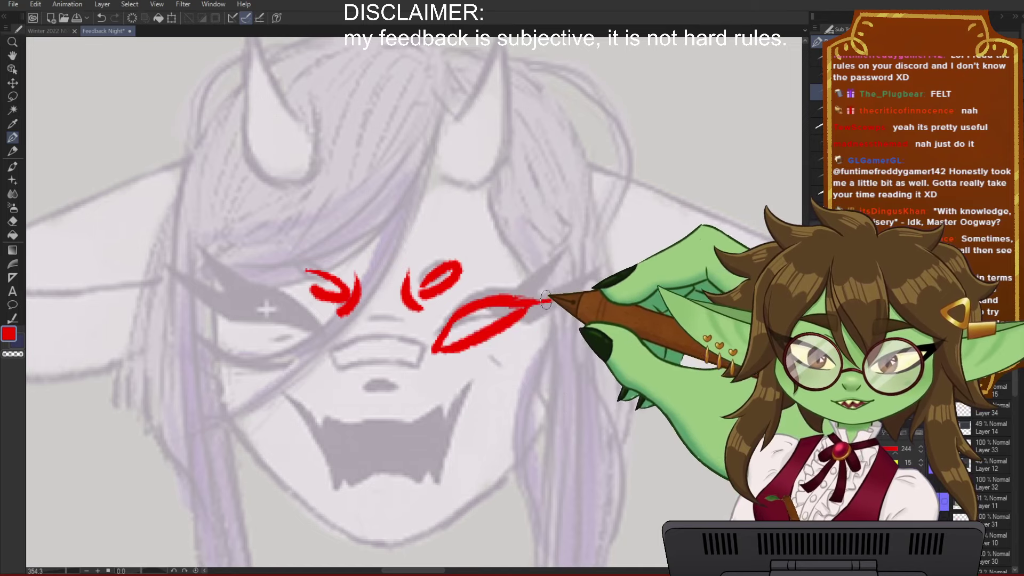
{"action": "left_click_drag", "start_coordinate": [434, 350], "coordinate": [597, 276]}
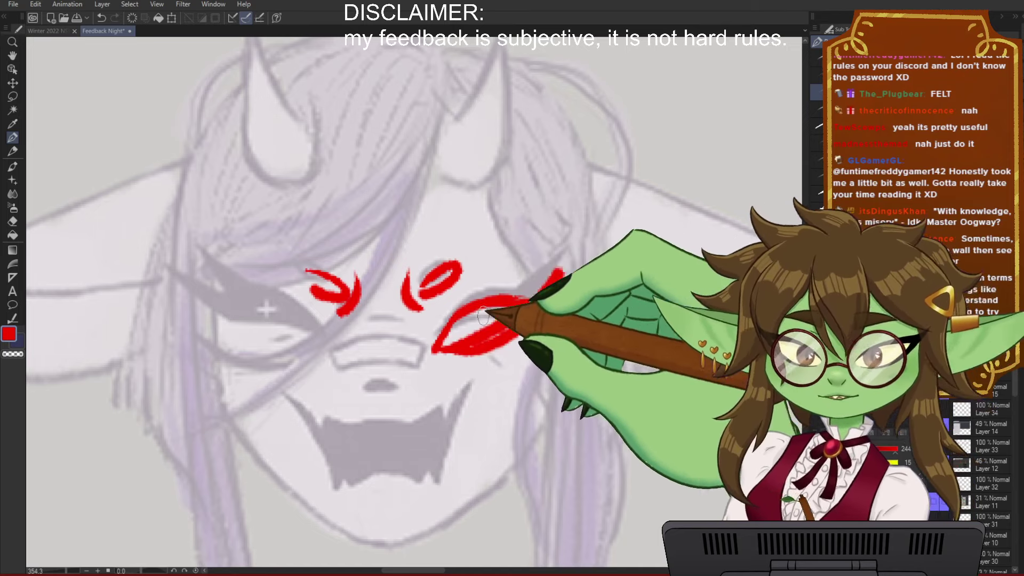
{"action": "left_click_drag", "start_coordinate": [231, 303], "coordinate": [330, 344]}
{"action": "mouse_move", "coordinate": [332, 333]}
{"action": "left_mouse_down"}
{"action": "mouse_move", "coordinate": [290, 341]}
{"action": "mouse_move", "coordinate": [243, 320]}
{"action": "mouse_move", "coordinate": [254, 321]}
{"action": "mouse_move", "coordinate": [246, 297]}
{"action": "mouse_move", "coordinate": [220, 274]}
{"action": "mouse_move", "coordinate": [244, 295]}
{"action": "mouse_move", "coordinate": [204, 280]}
{"action": "left_mouse_up"}
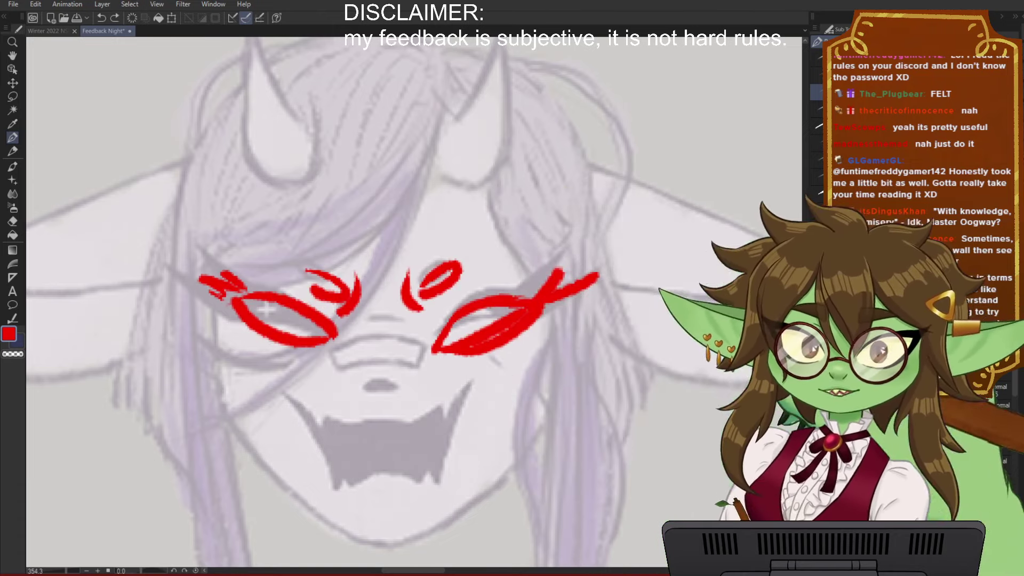
Step: Sketch two red comparison eyes with differently shaped lower lids beside the laughing head's ear, with short curved creases beneath them
{"action": "left_click_drag", "start_coordinate": [747, 304], "coordinate": [379, 294]}
{"action": "mouse_move", "coordinate": [550, 258]}
{"action": "left_mouse_down"}
{"action": "mouse_move", "coordinate": [558, 236]}
{"action": "mouse_move", "coordinate": [707, 204]}
{"action": "mouse_move", "coordinate": [589, 242]}
{"action": "mouse_move", "coordinate": [694, 205]}
{"action": "mouse_move", "coordinate": [690, 259]}
{"action": "left_mouse_up"}
{"action": "mouse_move", "coordinate": [602, 315]}
{"action": "left_mouse_down"}
{"action": "mouse_move", "coordinate": [666, 319]}
{"action": "mouse_move", "coordinate": [557, 244]}
{"action": "left_mouse_up"}
{"action": "left_click_drag", "start_coordinate": [483, 388], "coordinate": [649, 322]}
{"action": "mouse_move", "coordinate": [486, 389]}
{"action": "left_mouse_down"}
{"action": "mouse_move", "coordinate": [554, 402]}
{"action": "mouse_move", "coordinate": [640, 327]}
{"action": "left_mouse_up"}
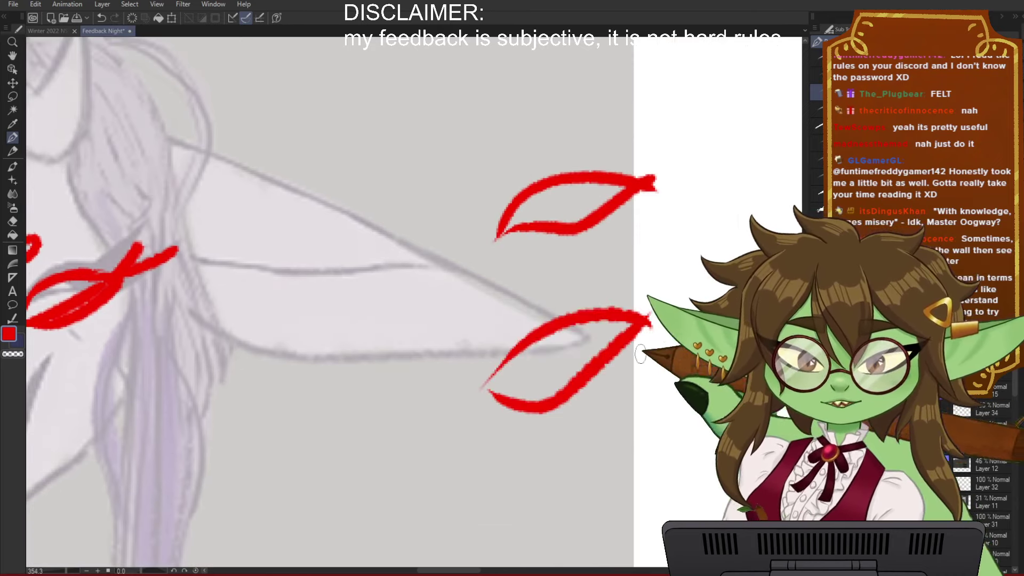
{"action": "mouse_move", "coordinate": [364, 466]}
{"action": "left_mouse_down"}
{"action": "mouse_move", "coordinate": [549, 431]}
{"action": "mouse_move", "coordinate": [387, 423]}
{"action": "left_mouse_up"}
{"action": "left_click_drag", "start_coordinate": [503, 218], "coordinate": [584, 216]}
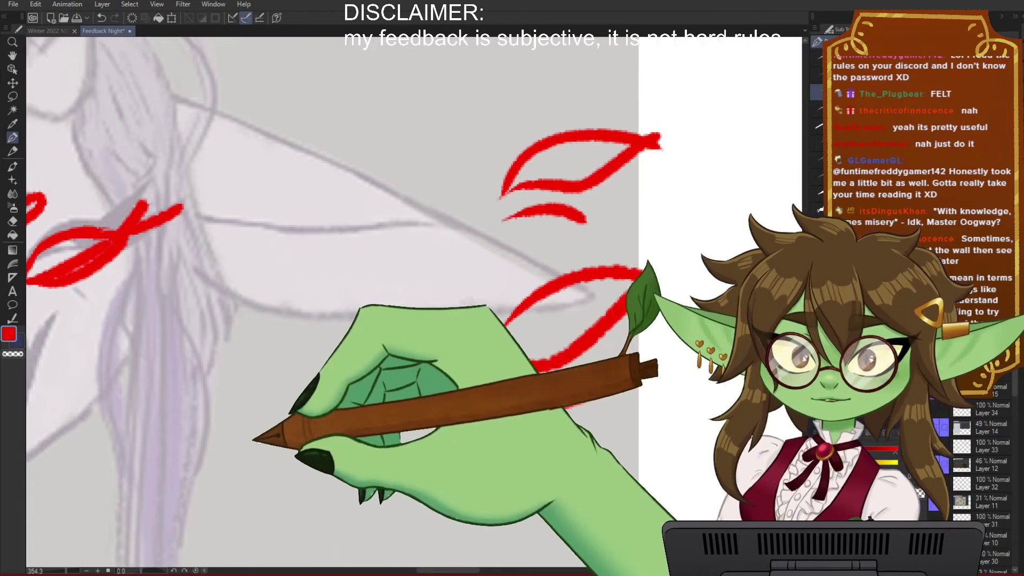
Step: Add a short red nose mark and a wide open mouth with flared corners and fangs to the laughing head
{"action": "left_click_drag", "start_coordinate": [176, 413], "coordinate": [481, 466]}
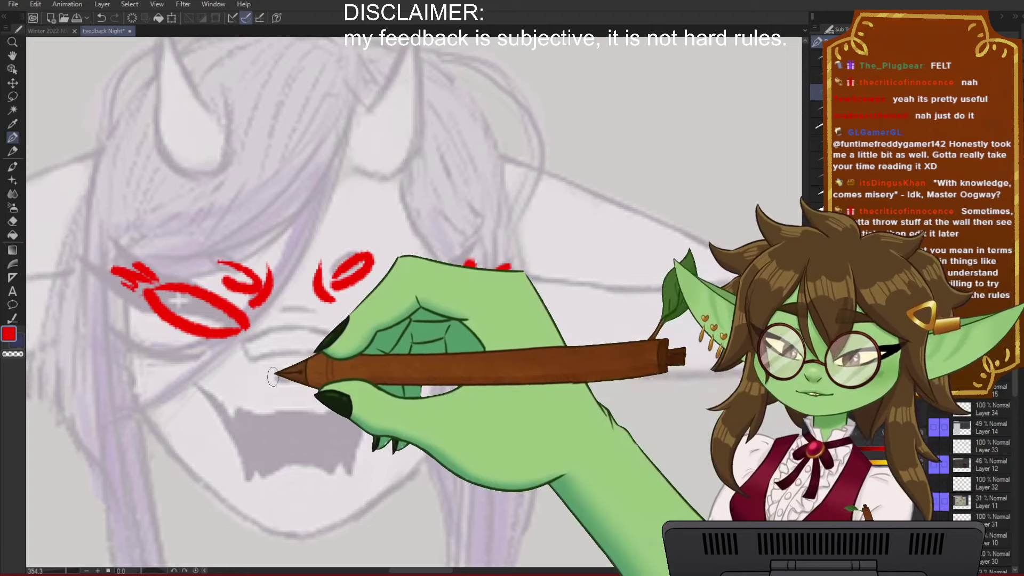
{"action": "left_click_drag", "start_coordinate": [278, 377], "coordinate": [305, 373]}
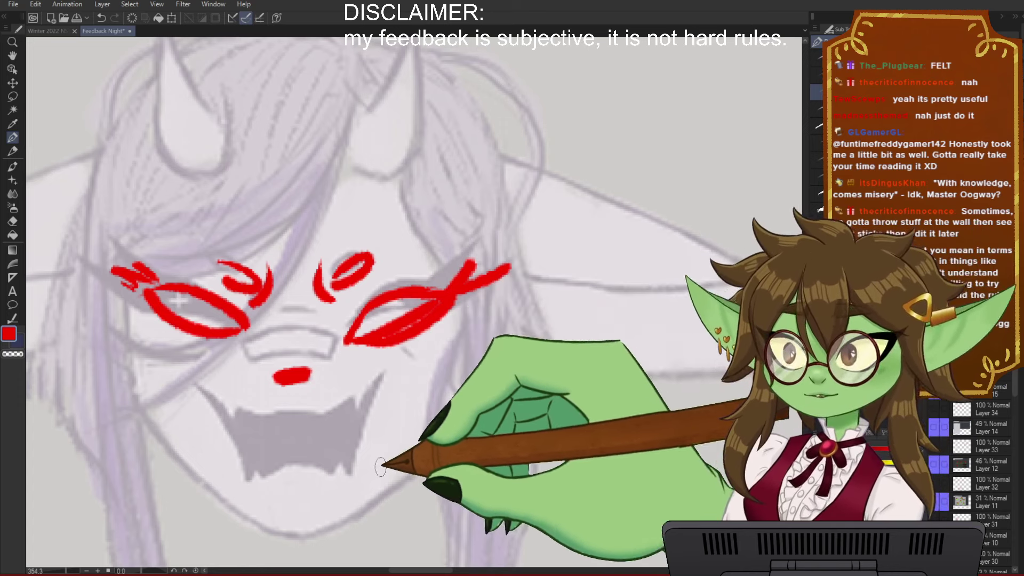
{"action": "left_click_drag", "start_coordinate": [395, 467], "coordinate": [432, 431]}
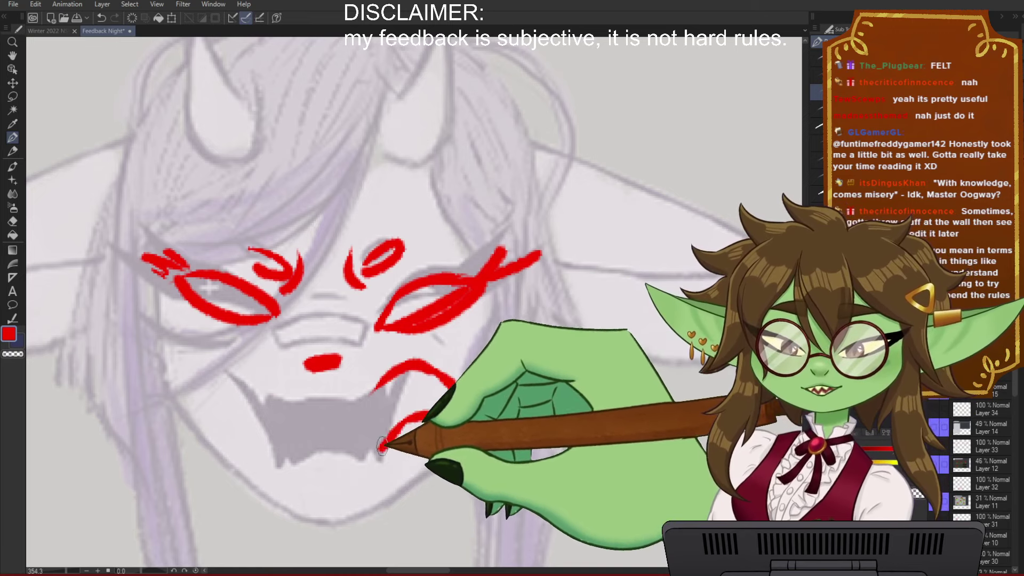
{"action": "mouse_move", "coordinate": [380, 452]}
{"action": "left_mouse_down"}
{"action": "mouse_move", "coordinate": [278, 456]}
{"action": "mouse_move", "coordinate": [214, 414]}
{"action": "mouse_move", "coordinate": [210, 399]}
{"action": "mouse_move", "coordinate": [266, 391]}
{"action": "mouse_move", "coordinate": [254, 394]}
{"action": "mouse_move", "coordinate": [321, 398]}
{"action": "left_mouse_up"}
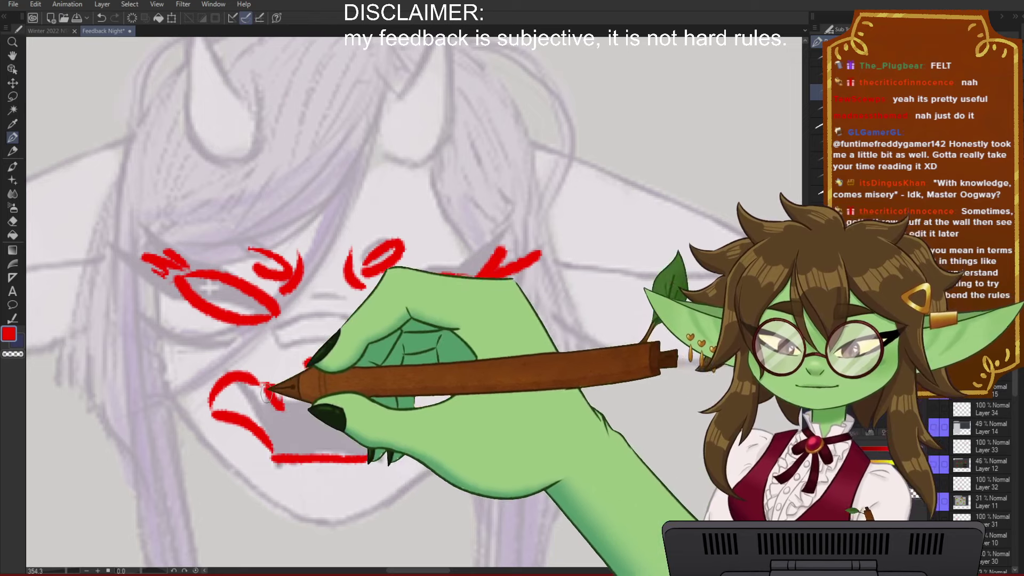
Step: Try drooping and raised red outlines for one of the laughing head's ears, undoing each attempt
{"action": "scroll", "coordinate": [480, 392], "scroll_direction": "down", "scroll_amount": 5}
{"action": "scroll", "coordinate": [481, 392], "scroll_direction": "down", "scroll_amount": 2}
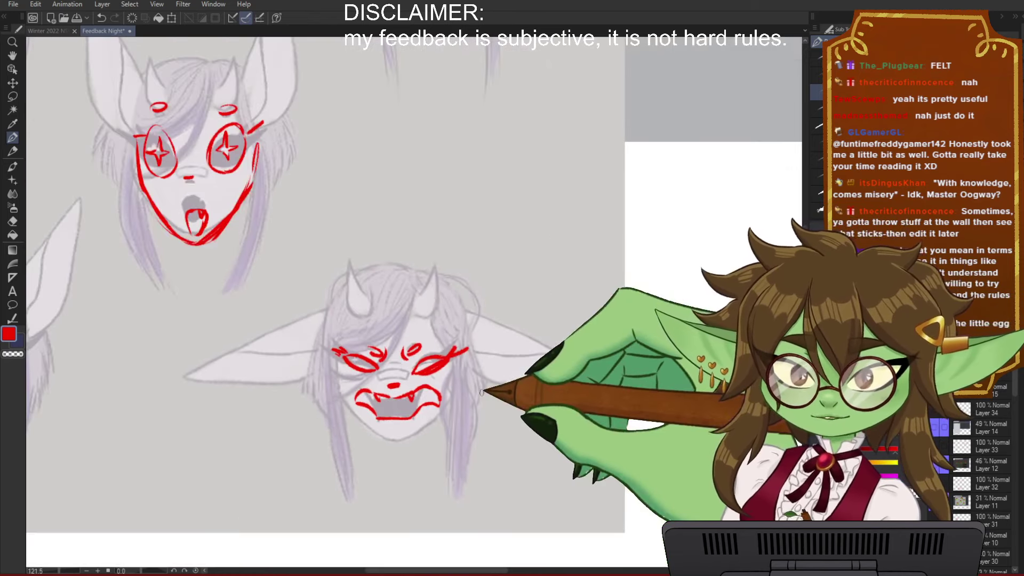
{"action": "scroll", "coordinate": [481, 392], "scroll_direction": "up", "scroll_amount": 2}
{"action": "scroll", "coordinate": [481, 392], "scroll_direction": "down", "scroll_amount": 1}
{"action": "scroll", "coordinate": [480, 392], "scroll_direction": "up", "scroll_amount": 1}
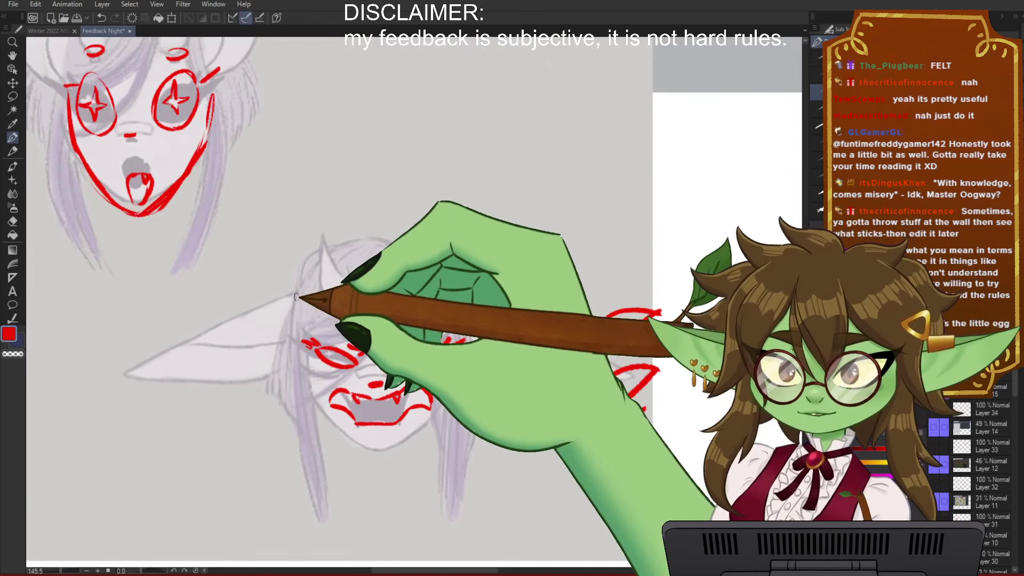
{"action": "left_click_drag", "start_coordinate": [287, 303], "coordinate": [210, 475]}
{"action": "key", "text": "ctrl+z"}
{"action": "left_click_drag", "start_coordinate": [288, 296], "coordinate": [182, 412]}
{"action": "left_click_drag", "start_coordinate": [180, 419], "coordinate": [265, 396]}
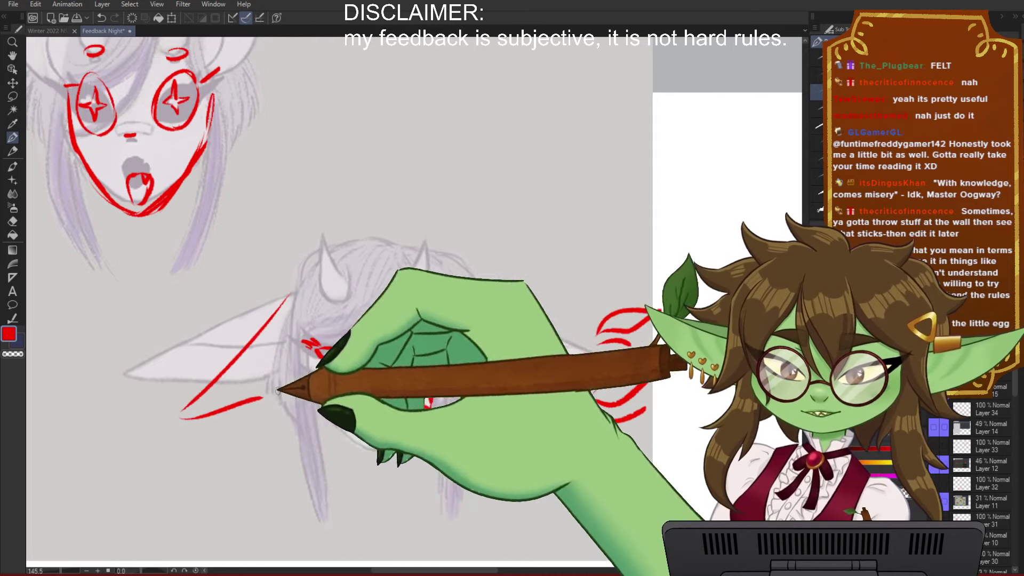
{"action": "key", "text": "ctrl+z"}
{"action": "key", "text": "ctrl+z"}
{"action": "mouse_move", "coordinate": [299, 283]}
{"action": "left_mouse_down"}
{"action": "mouse_move", "coordinate": [260, 259]}
{"action": "mouse_move", "coordinate": [210, 258]}
{"action": "left_mouse_up"}
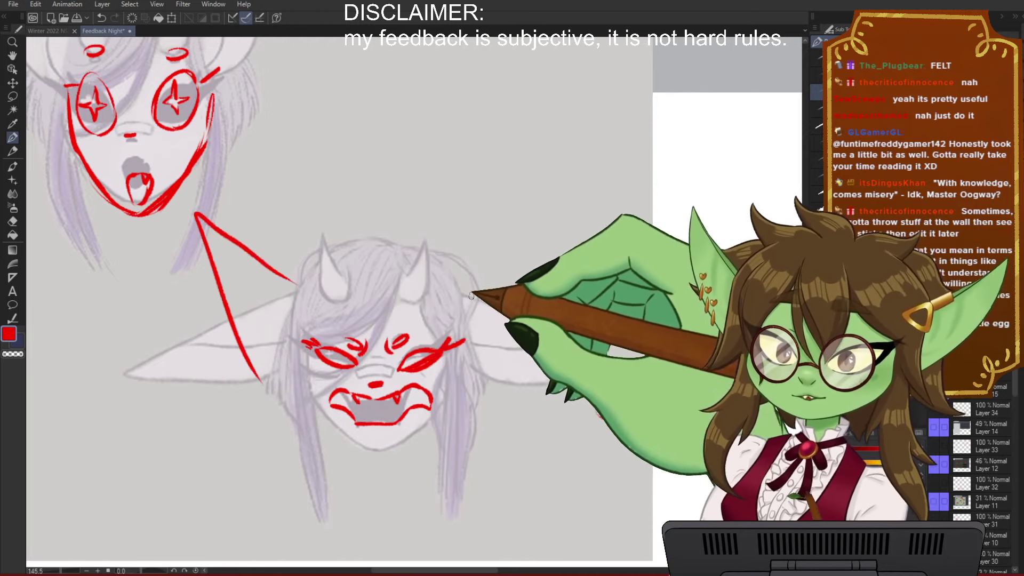
{"action": "key", "text": "ctrl+z"}
Step: Review the red feedback marks on all five character heads across the sheet
{"action": "scroll", "coordinate": [395, 431], "scroll_direction": "down", "scroll_amount": 2}
{"action": "scroll", "coordinate": [412, 427], "scroll_direction": "down", "scroll_amount": 3}
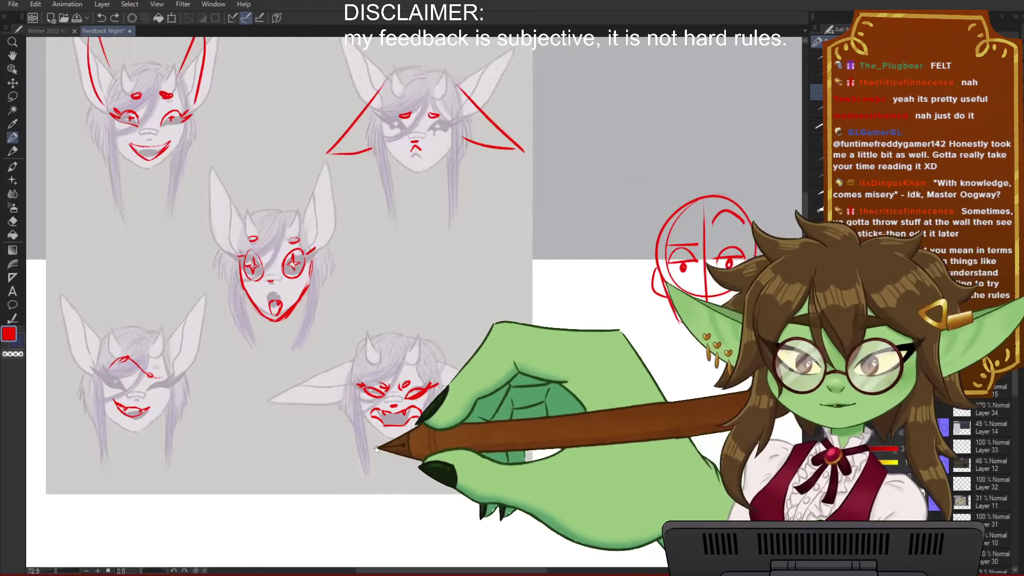
{"action": "left_click_drag", "start_coordinate": [379, 443], "coordinate": [430, 459]}
{"action": "scroll", "coordinate": [336, 391], "scroll_direction": "up", "scroll_amount": 1}
{"action": "scroll", "coordinate": [454, 311], "scroll_direction": "up", "scroll_amount": 2}
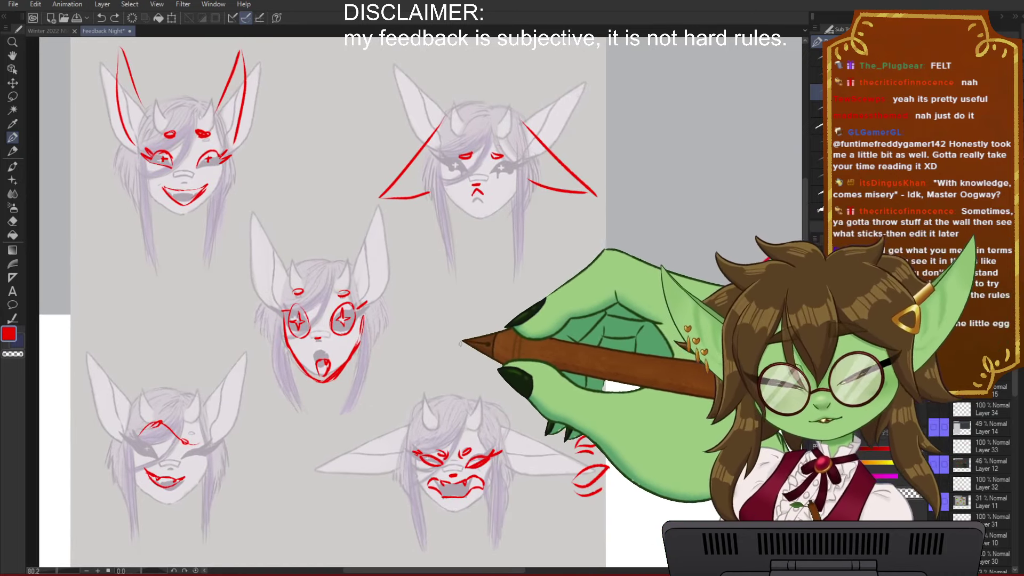
{"action": "scroll", "coordinate": [456, 323], "scroll_direction": "down", "scroll_amount": 1}
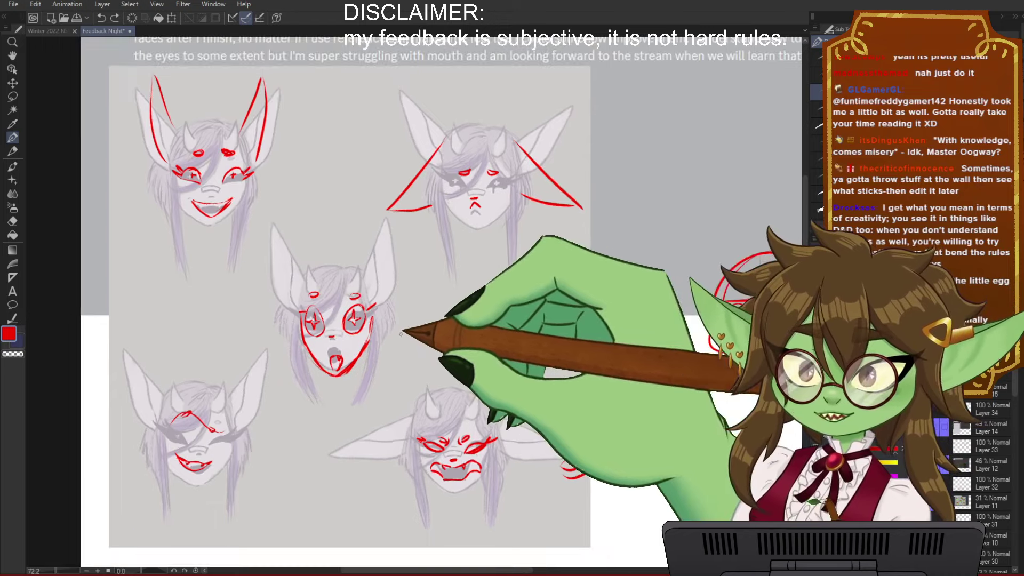
{"action": "scroll", "coordinate": [417, 336], "scroll_direction": "up", "scroll_amount": 1}
{"action": "left_click_drag", "start_coordinate": [471, 373], "coordinate": [456, 371]}
{"action": "scroll", "coordinate": [459, 339], "scroll_direction": "down", "scroll_amount": 1}
{"action": "scroll", "coordinate": [451, 343], "scroll_direction": "up", "scroll_amount": 1}
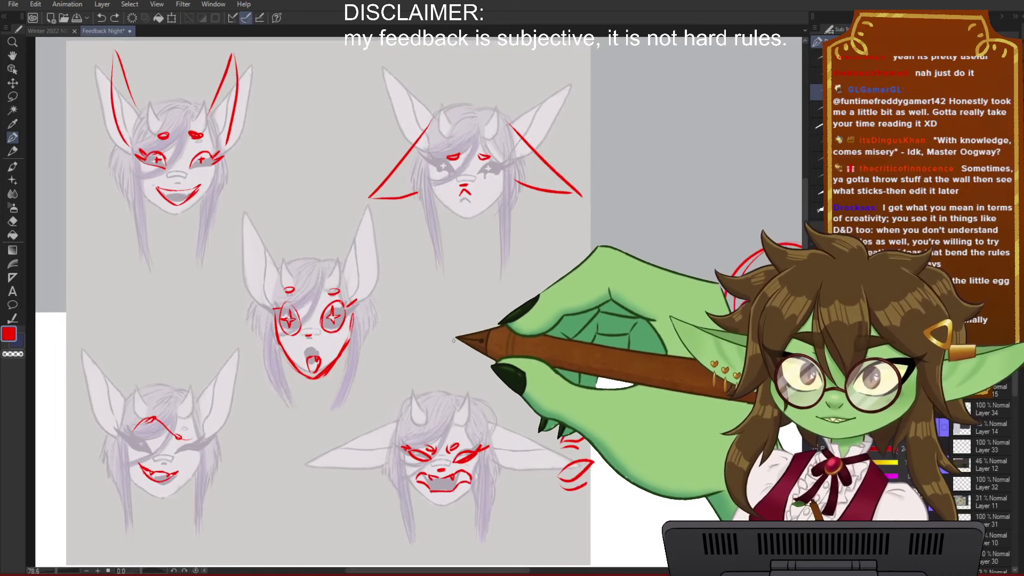
{"action": "scroll", "coordinate": [500, 322], "scroll_direction": "down", "scroll_amount": 1}
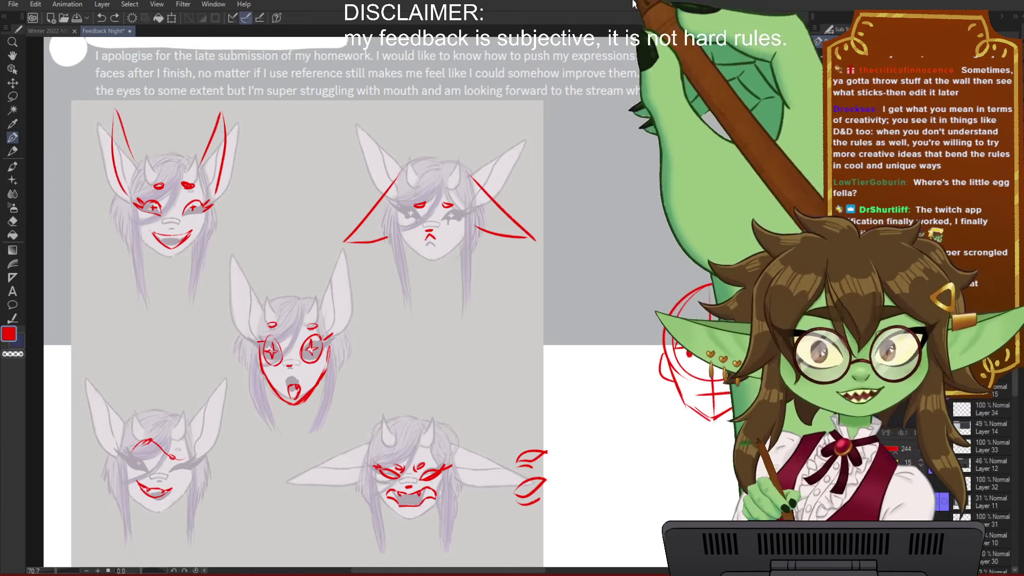
Step: Replace the marked-up character head sheet and its red sketches with the next submission of five simple emotion faces
{"action": "key", "text": "Delete"}
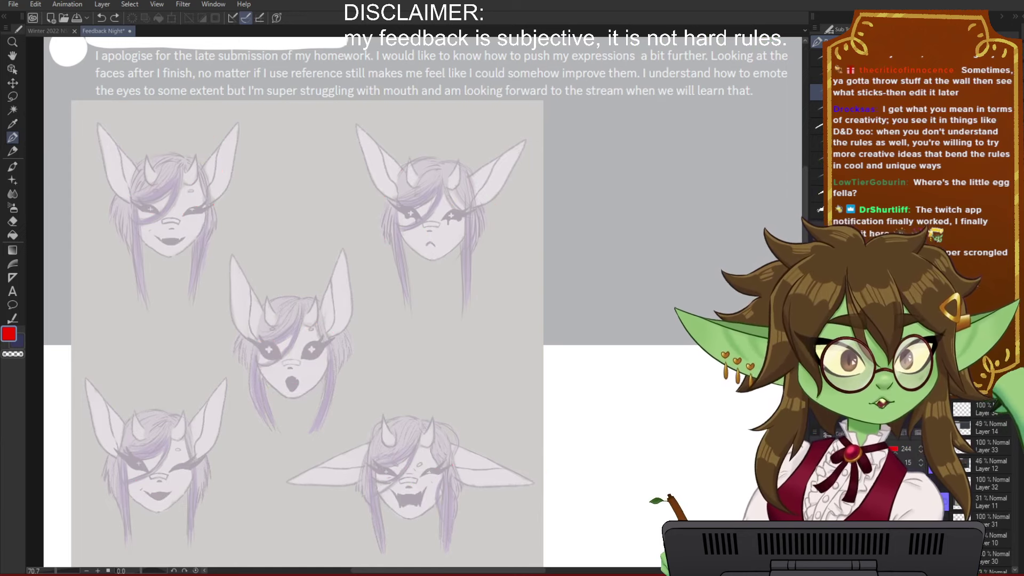
{"action": "key", "text": "ctrl+v"}
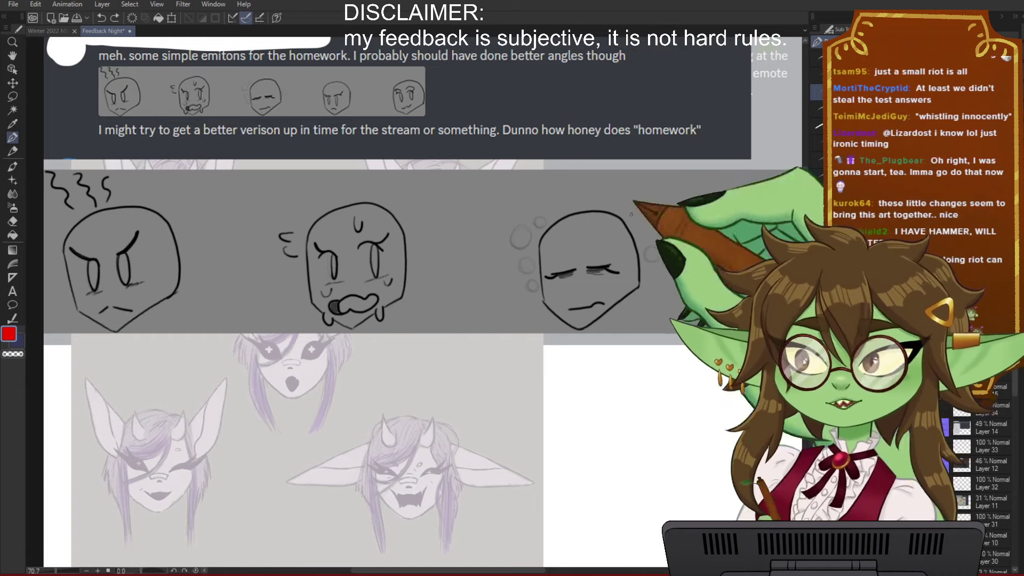
{"action": "scroll", "coordinate": [640, 376], "scroll_direction": "down", "scroll_amount": 2}
{"action": "scroll", "coordinate": [440, 240], "scroll_direction": "down", "scroll_amount": 3}
{"action": "scroll", "coordinate": [575, 350], "scroll_direction": "down", "scroll_amount": 3}
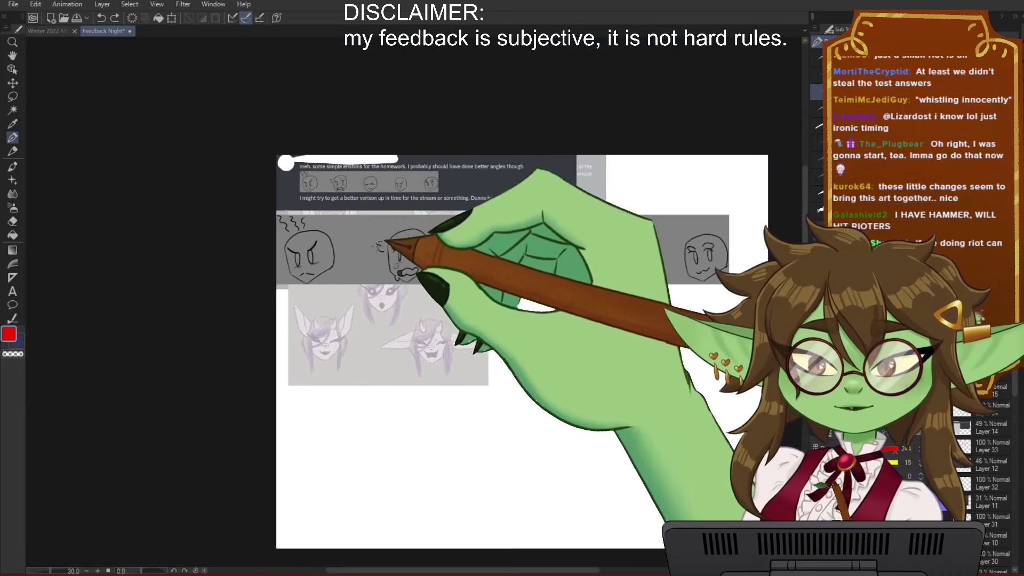
{"action": "scroll", "coordinate": [575, 351], "scroll_direction": "up", "scroll_amount": 3}
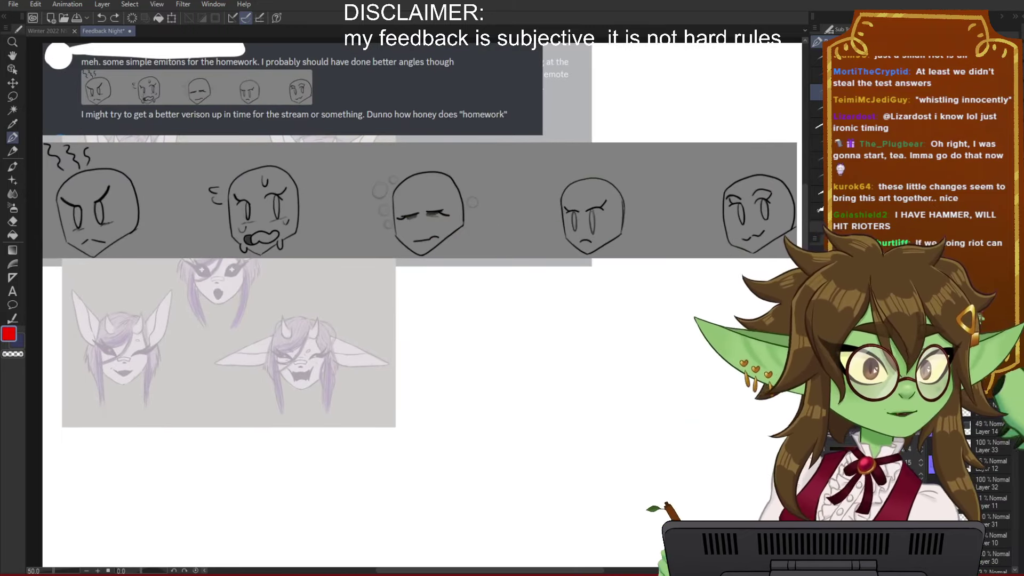
{"action": "key", "text": "Delete"}
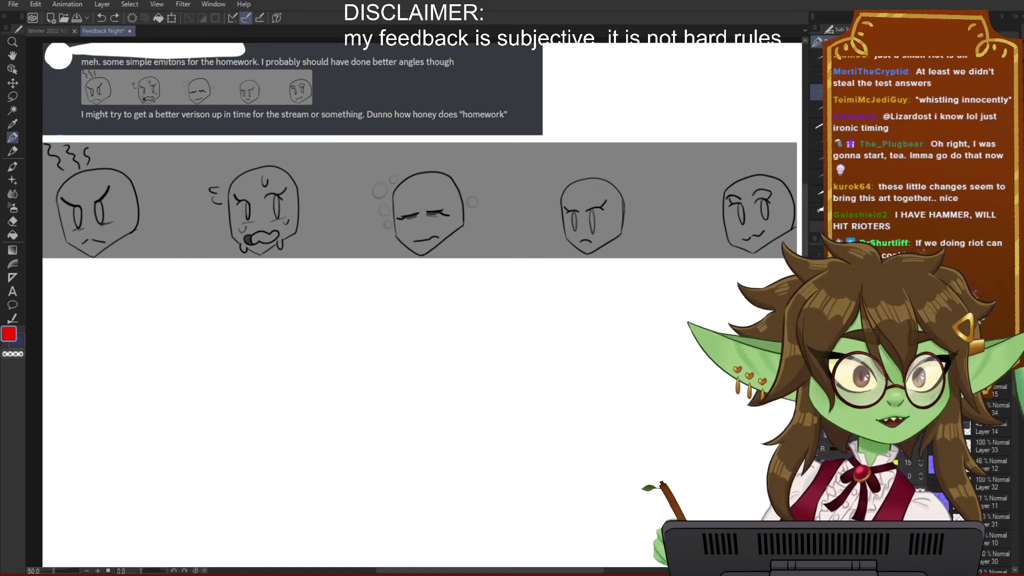
Step: Examine the expressions, brows and mouths of the five simple emotion faces along the grey strip, including the submitter's note
{"action": "scroll", "coordinate": [422, 304], "scroll_direction": "down", "scroll_amount": 1}
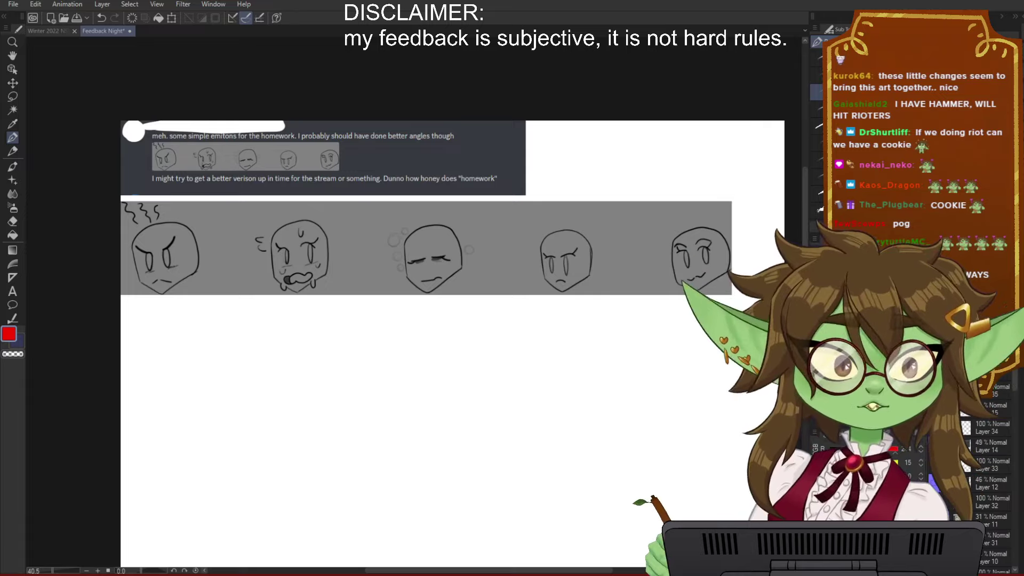
{"action": "left_click_drag", "start_coordinate": [526, 411], "coordinate": [493, 400]}
{"action": "left_click_drag", "start_coordinate": [299, 299], "coordinate": [382, 312]}
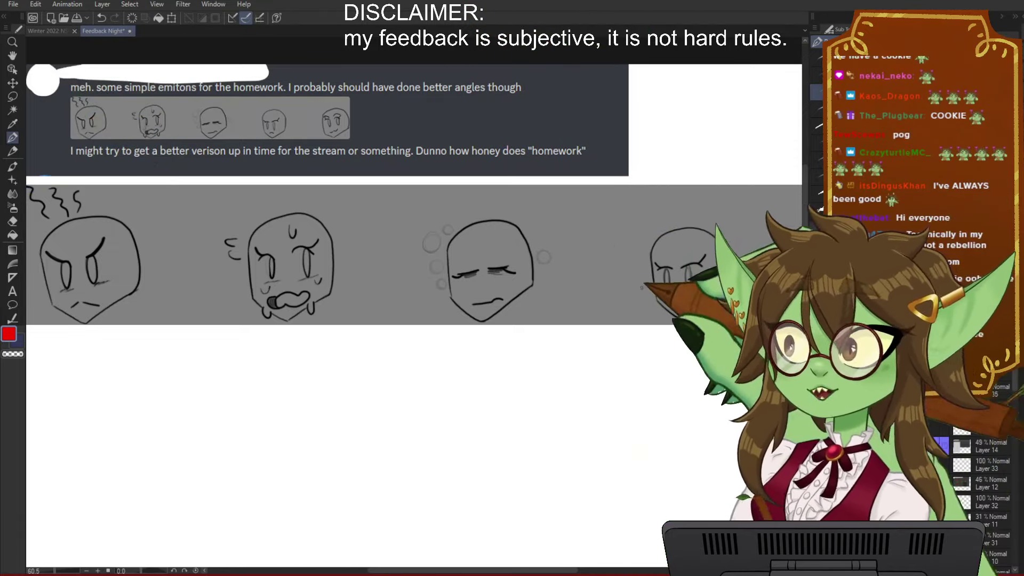
{"action": "scroll", "coordinate": [422, 388], "scroll_direction": "down", "scroll_amount": 1}
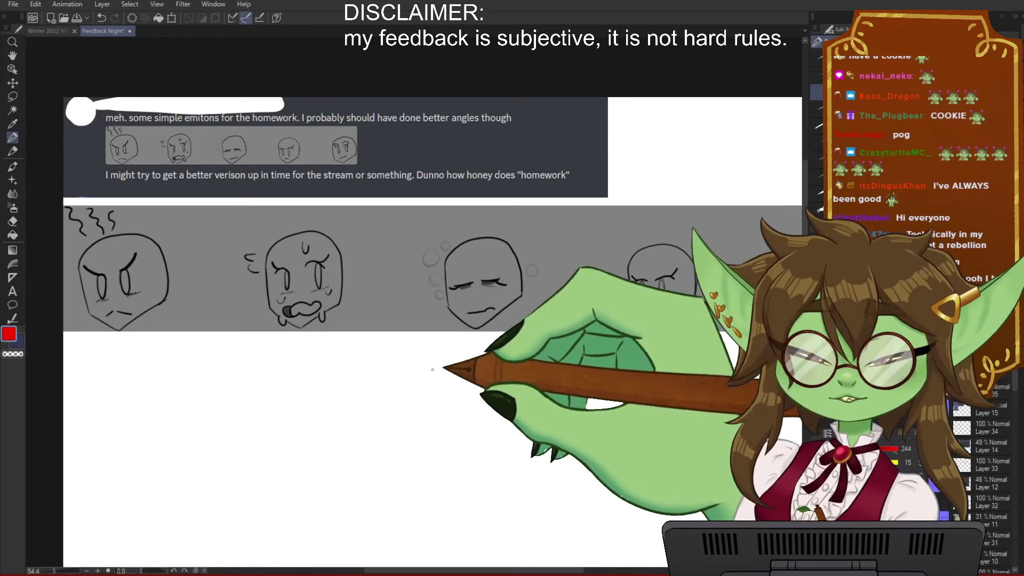
{"action": "scroll", "coordinate": [437, 369], "scroll_direction": "up", "scroll_amount": 3}
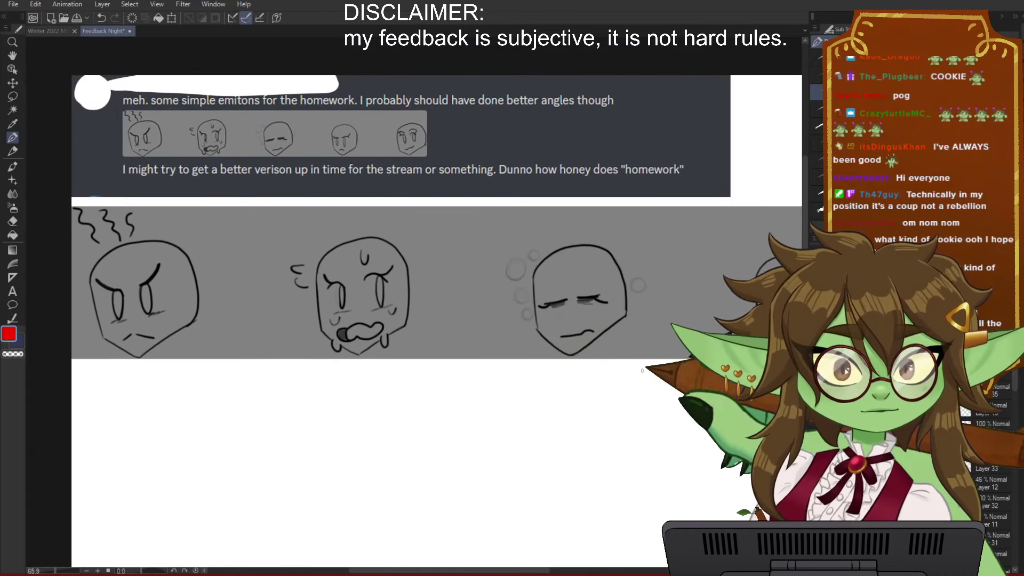
{"action": "scroll", "coordinate": [608, 395], "scroll_direction": "down", "scroll_amount": 1}
{"action": "scroll", "coordinate": [362, 323], "scroll_direction": "up", "scroll_amount": 1}
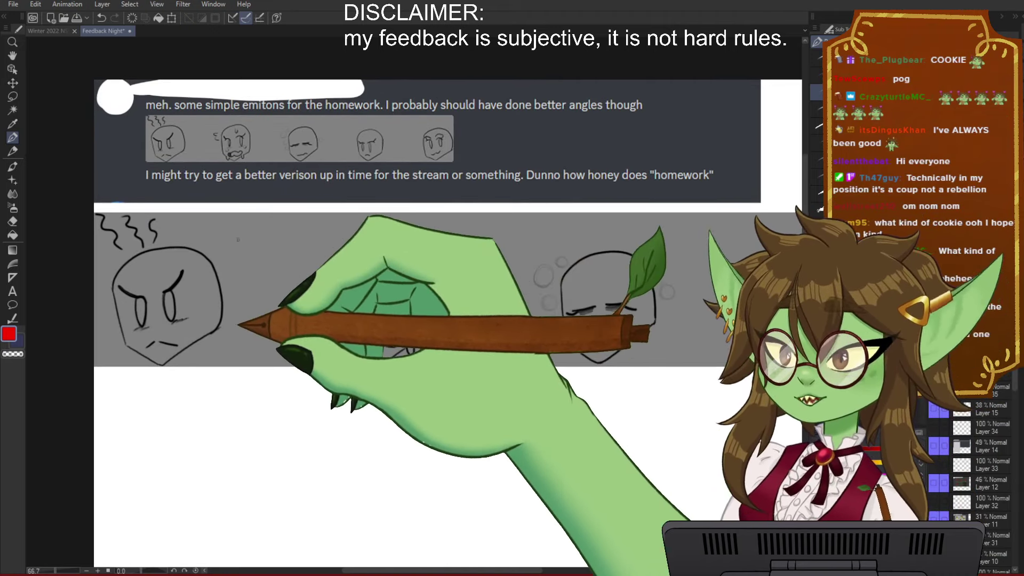
{"action": "scroll", "coordinate": [224, 315], "scroll_direction": "down", "scroll_amount": 1}
{"action": "scroll", "coordinate": [235, 315], "scroll_direction": "up", "scroll_amount": 1}
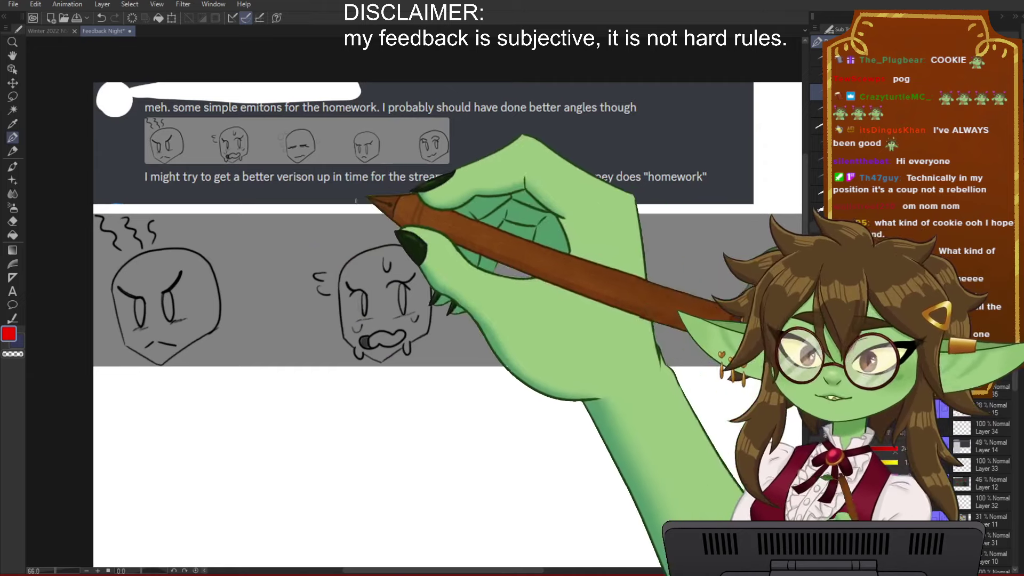
{"action": "left_click_drag", "start_coordinate": [419, 182], "coordinate": [400, 192]}
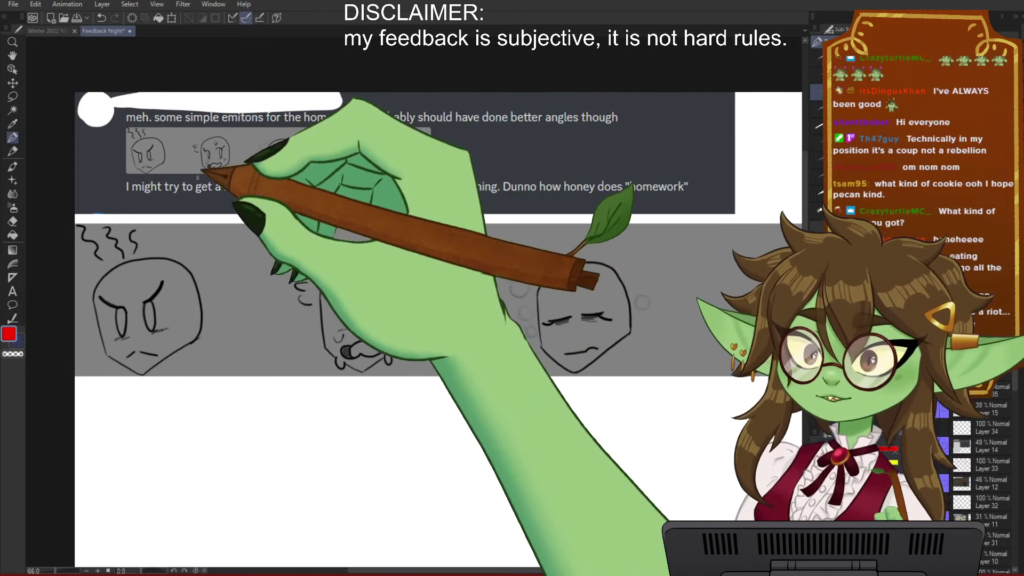
{"action": "scroll", "coordinate": [198, 190], "scroll_direction": "down", "scroll_amount": 1}
{"action": "scroll", "coordinate": [288, 216], "scroll_direction": "up", "scroll_amount": 1}
{"action": "left_click_drag", "start_coordinate": [445, 213], "coordinate": [421, 217]}
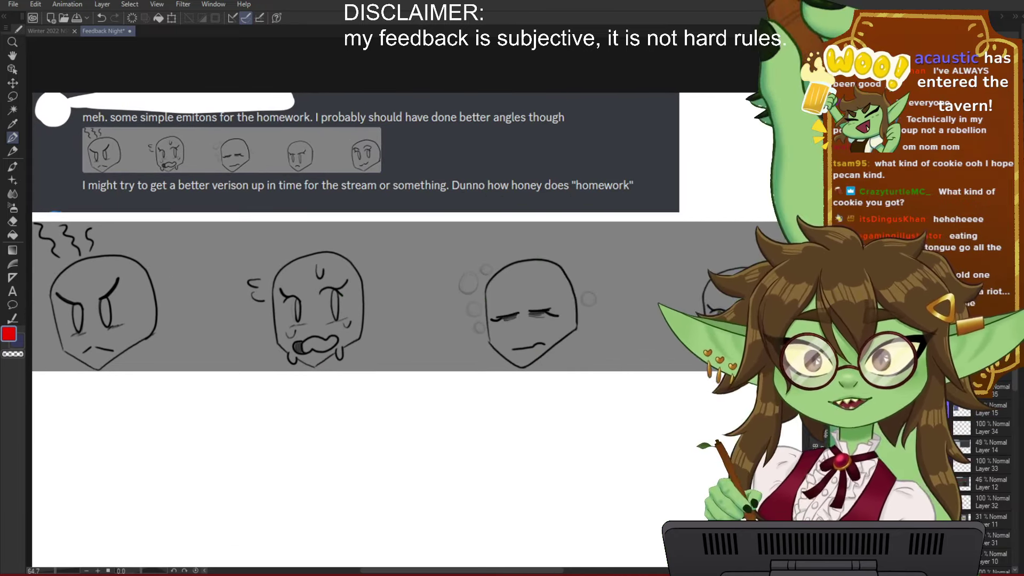
{"action": "scroll", "coordinate": [308, 362], "scroll_direction": "down", "scroll_amount": 1}
{"action": "scroll", "coordinate": [308, 361], "scroll_direction": "up", "scroll_amount": 1}
{"action": "left_click_drag", "start_coordinate": [280, 385], "coordinate": [328, 386]}
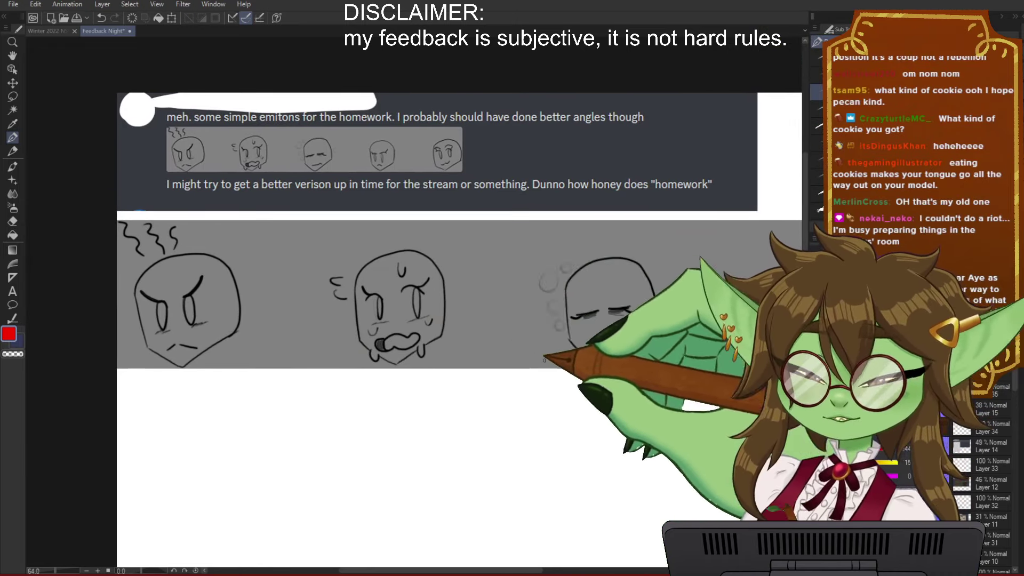
{"action": "left_click_drag", "start_coordinate": [559, 350], "coordinate": [238, 284]}
{"action": "left_click_drag", "start_coordinate": [564, 291], "coordinate": [483, 377]}
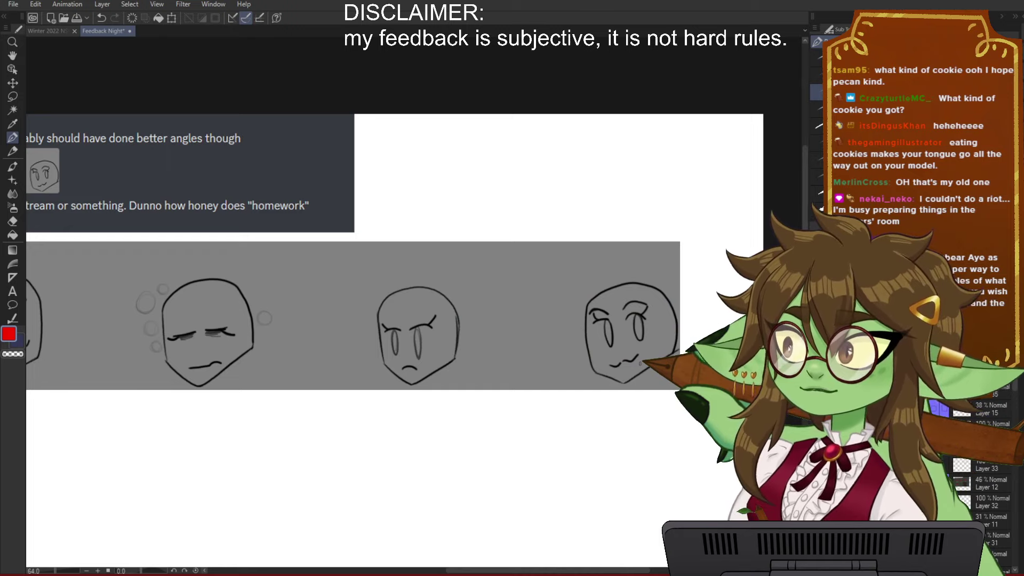
Step: Compare the brows, eyes and mouths of the simple emotion faces, moving between the smiling face and the angry one
{"action": "scroll", "coordinate": [630, 358], "scroll_direction": "down", "scroll_amount": 3}
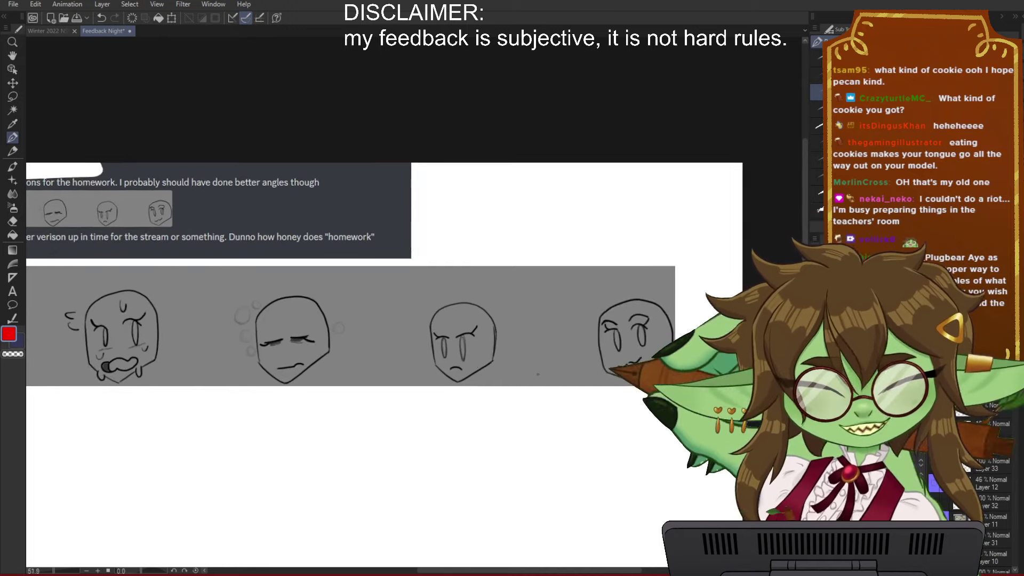
{"action": "left_click_drag", "start_coordinate": [216, 382], "coordinate": [426, 407]}
{"action": "scroll", "coordinate": [418, 406], "scroll_direction": "up", "scroll_amount": 3}
{"action": "left_click_drag", "start_coordinate": [754, 405], "coordinate": [511, 406]}
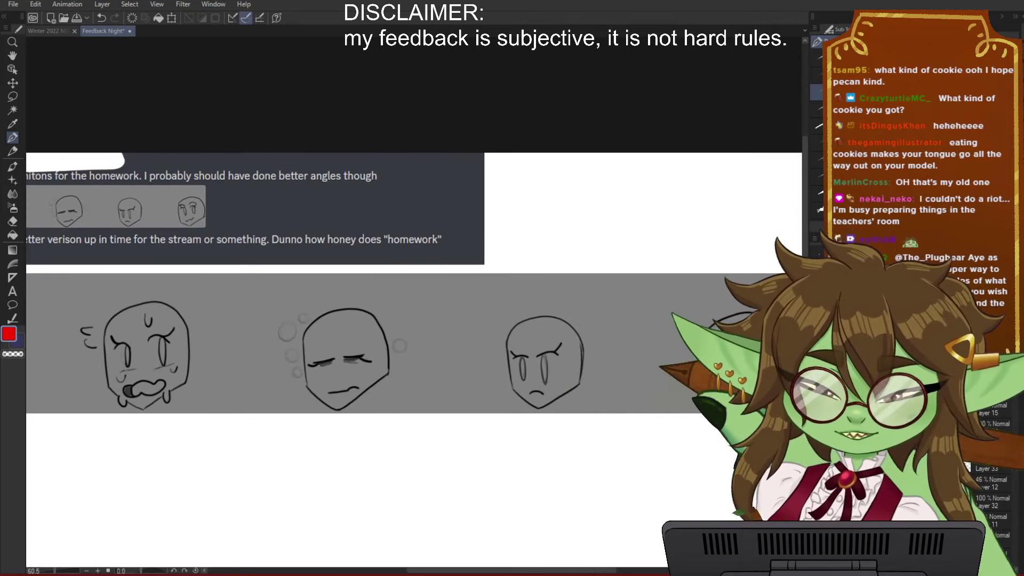
{"action": "left_click_drag", "start_coordinate": [390, 380], "coordinate": [641, 389]}
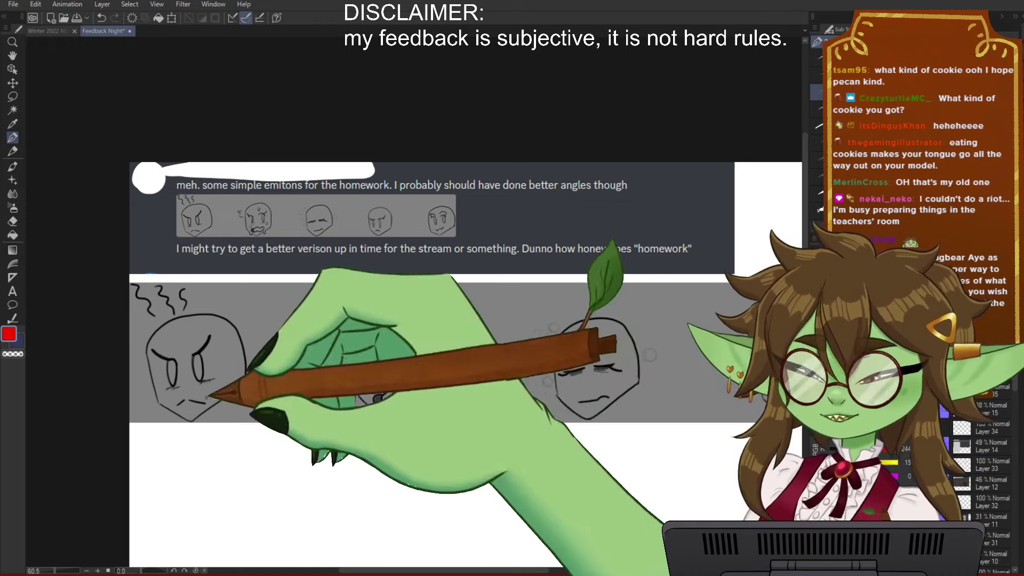
{"action": "left_click_drag", "start_coordinate": [585, 415], "coordinate": [412, 431]}
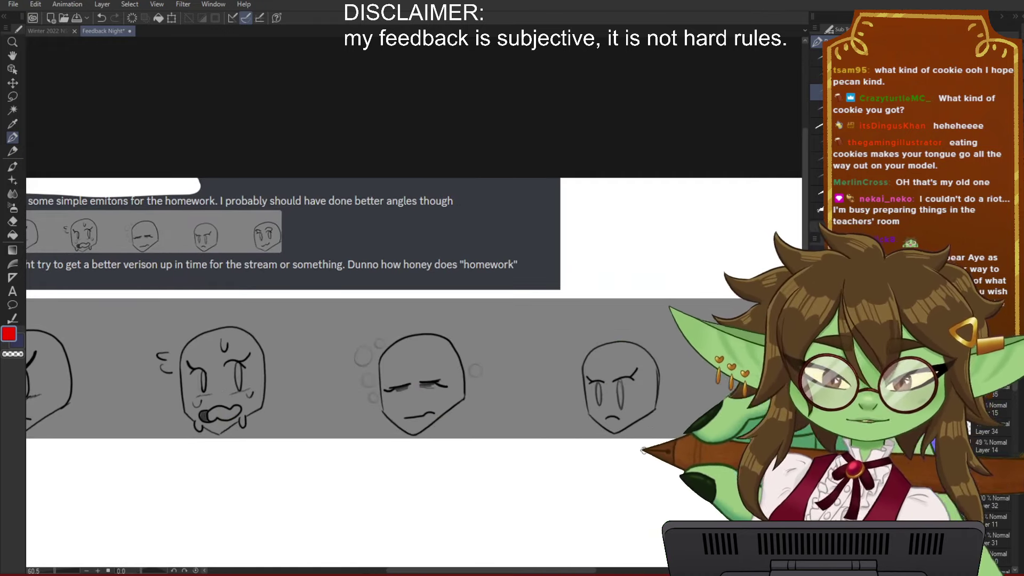
{"action": "left_click_drag", "start_coordinate": [655, 449], "coordinate": [484, 430]}
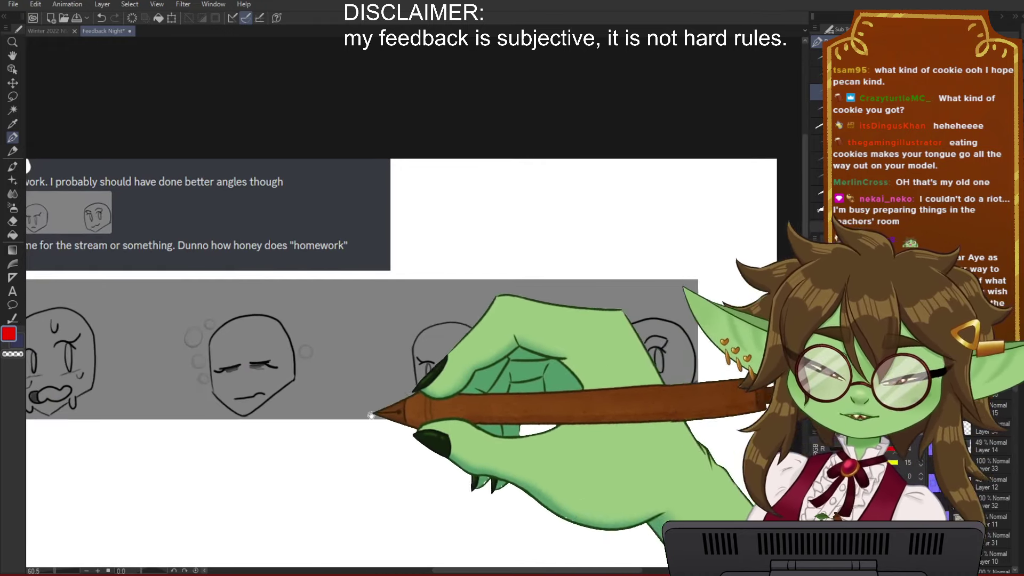
{"action": "left_click_drag", "start_coordinate": [370, 414], "coordinate": [760, 425]}
{"action": "scroll", "coordinate": [247, 370], "scroll_direction": "up", "scroll_amount": 1}
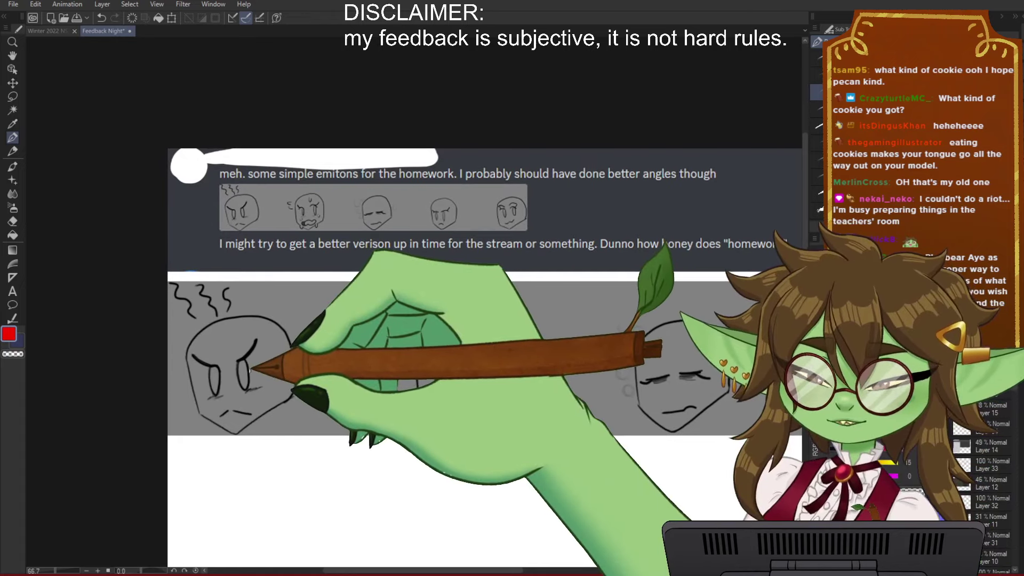
{"action": "scroll", "coordinate": [424, 467], "scroll_direction": "up", "scroll_amount": 2}
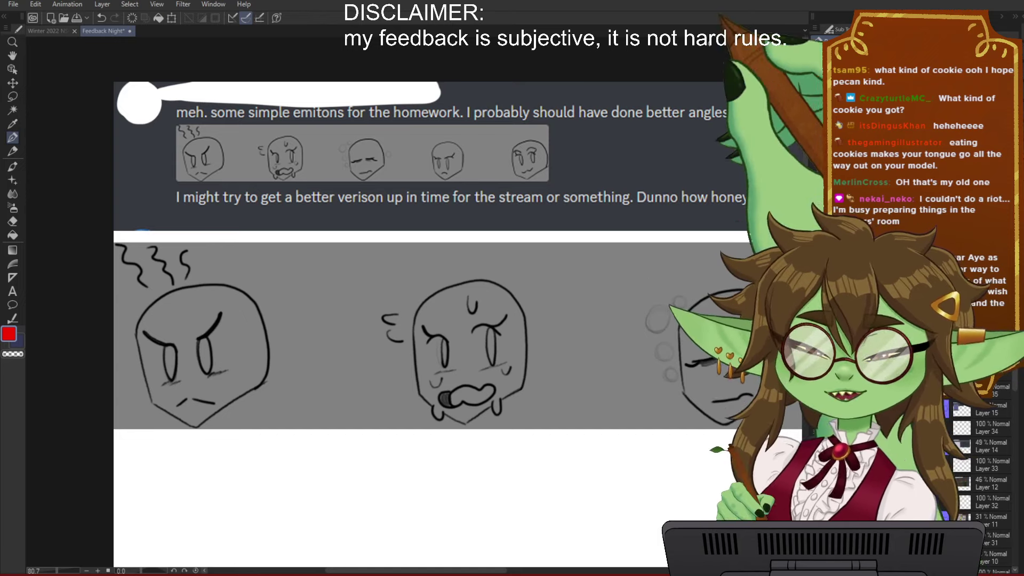
{"action": "scroll", "coordinate": [633, 278], "scroll_direction": "down", "scroll_amount": 1}
{"action": "scroll", "coordinate": [438, 421], "scroll_direction": "up", "scroll_amount": 1}
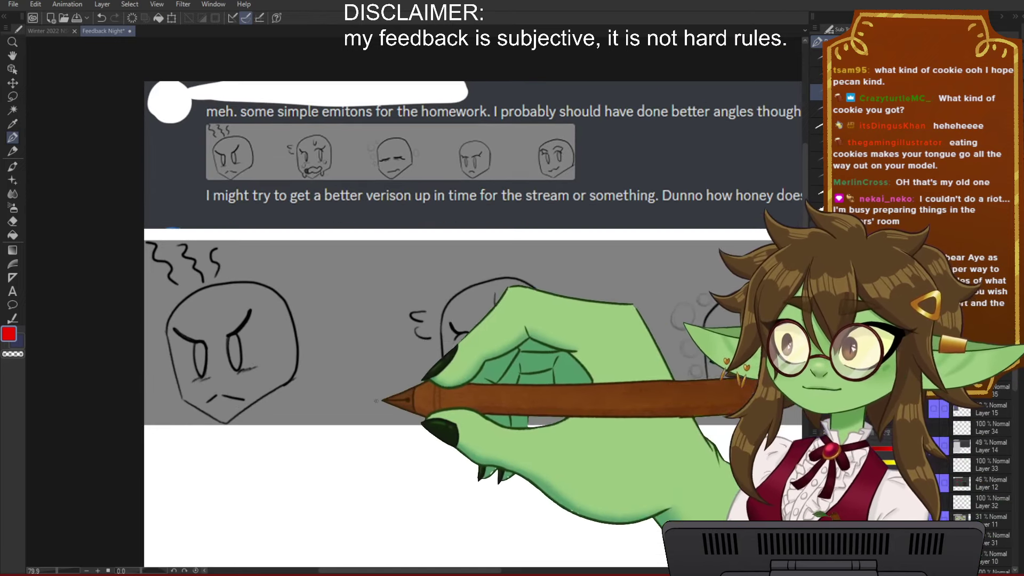
{"action": "scroll", "coordinate": [437, 421], "scroll_direction": "up", "scroll_amount": 1}
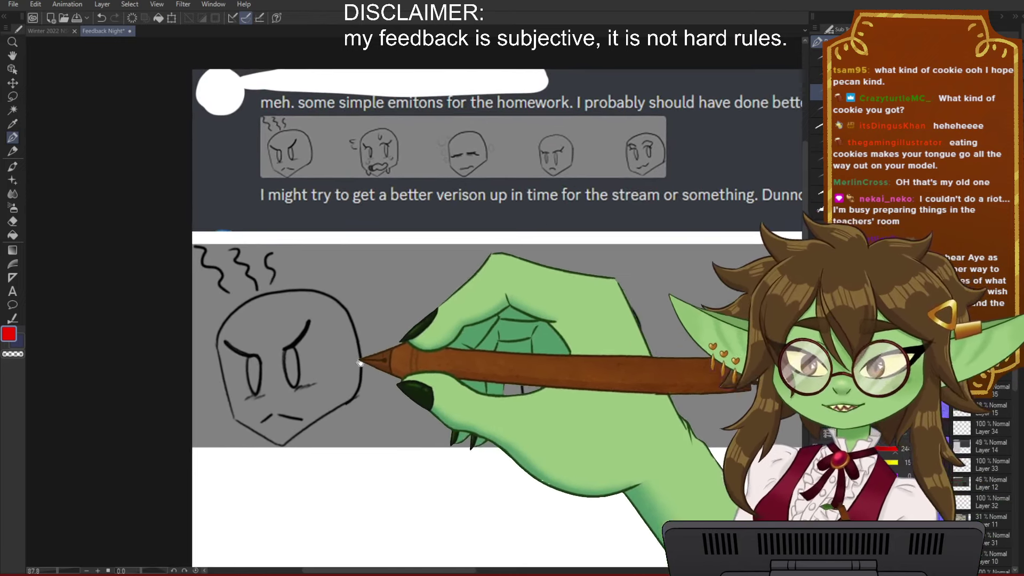
Step: Add a red tick beside the sweating, open-mouthed face and trace the sleepy face's closed eyelids with curved red strokes
{"action": "left_click_drag", "start_coordinate": [596, 483], "coordinate": [490, 480]}
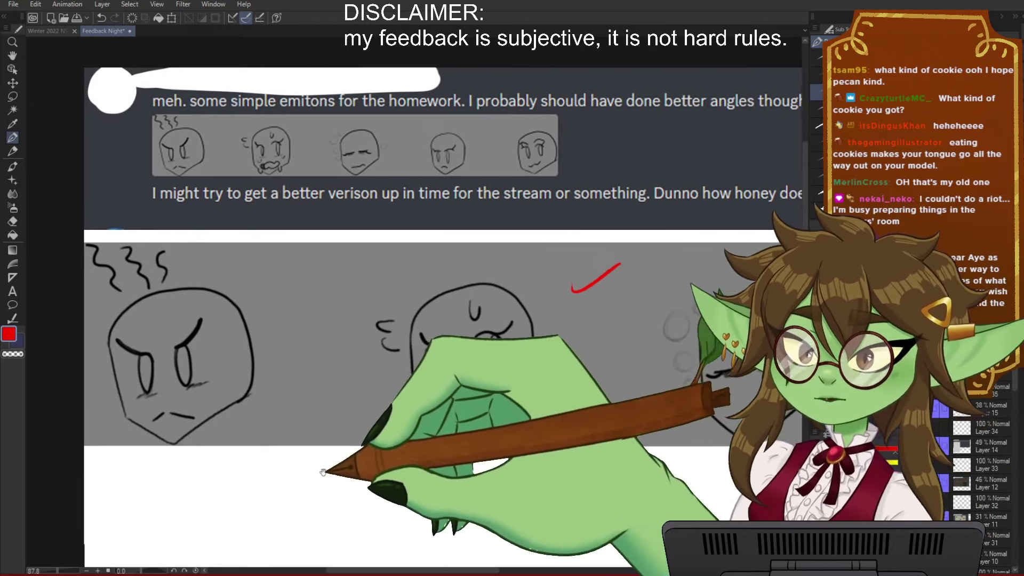
{"action": "left_click_drag", "start_coordinate": [324, 471], "coordinate": [301, 466]}
{"action": "left_click_drag", "start_coordinate": [612, 475], "coordinate": [476, 457]}
{"action": "left_click_drag", "start_coordinate": [615, 428], "coordinate": [450, 444]}
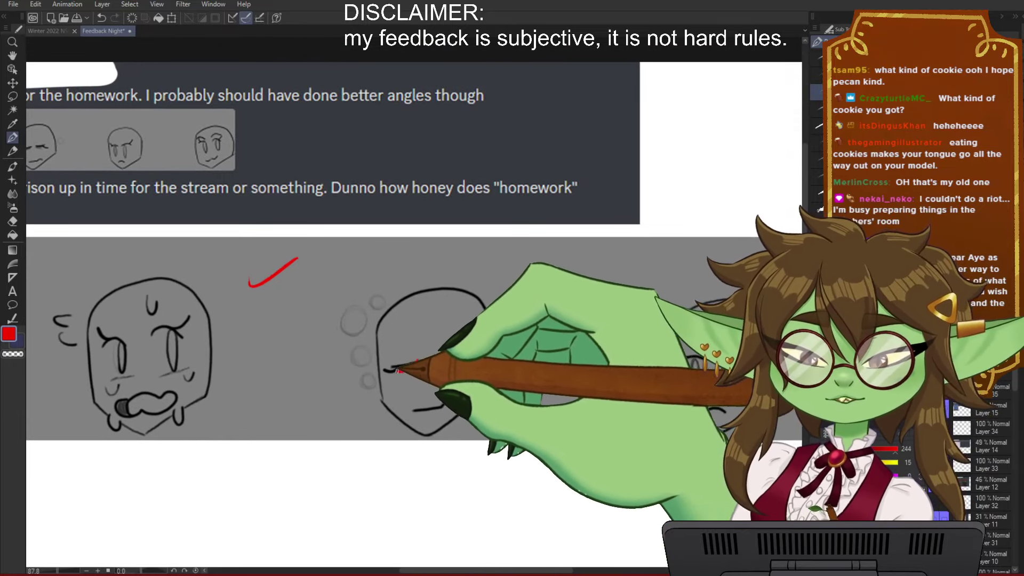
{"action": "left_click_drag", "start_coordinate": [397, 370], "coordinate": [417, 361]}
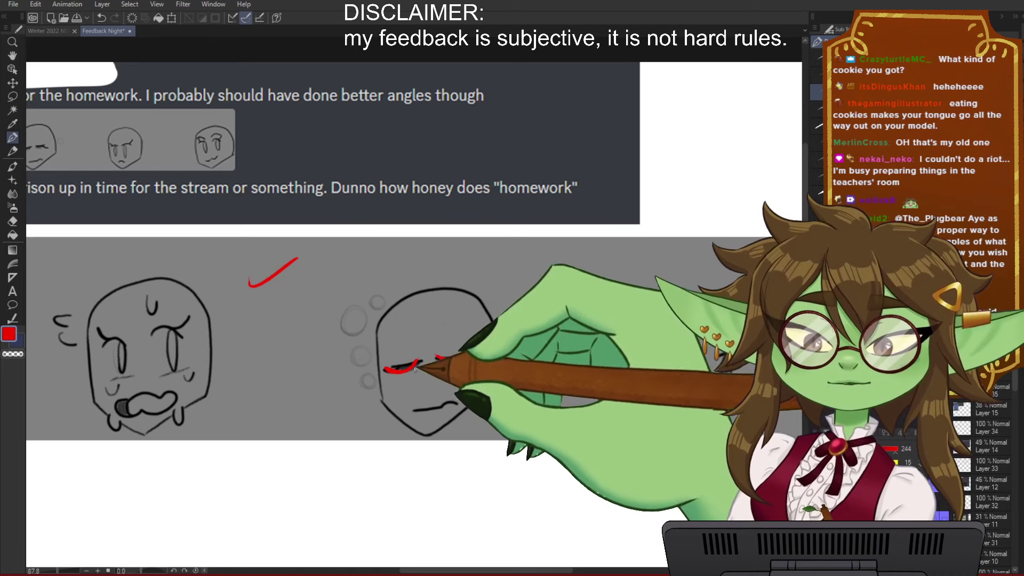
Step: Draw two separate red brow strokes above the eyes of the small frowning fourth face
{"action": "left_click_drag", "start_coordinate": [635, 416], "coordinate": [347, 412]}
{"action": "left_click_drag", "start_coordinate": [534, 403], "coordinate": [494, 396]}
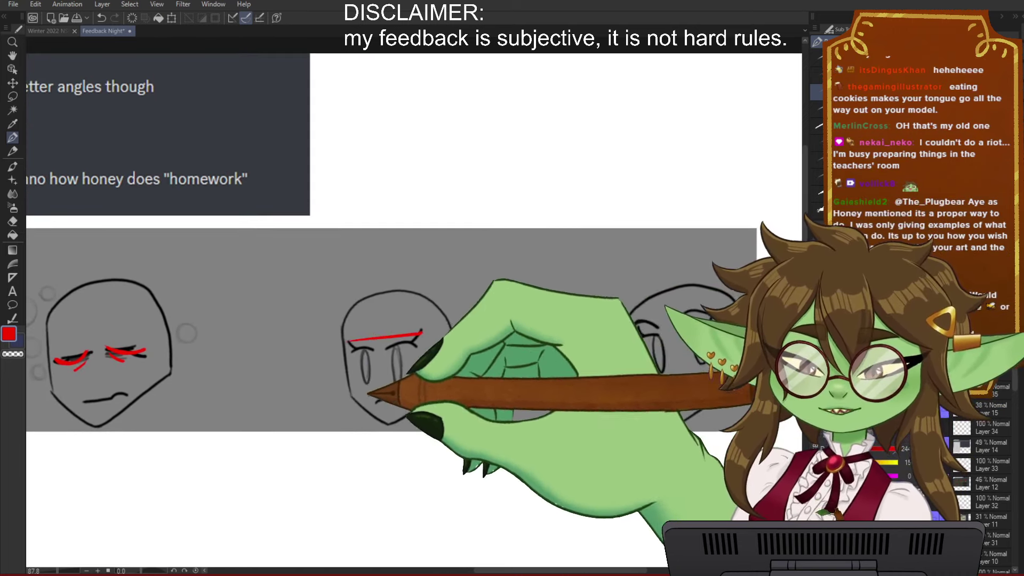
{"action": "left_click_drag", "start_coordinate": [393, 336], "coordinate": [349, 341]}
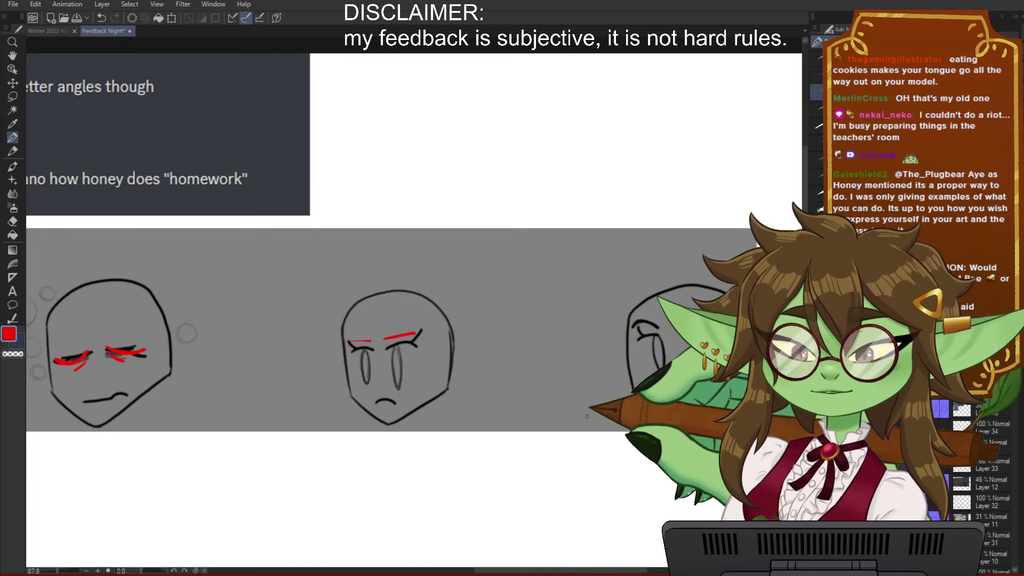
Step: Examine the smiling face's features and head shape, and compare them with those of the angry face at the other end
{"action": "left_click_drag", "start_coordinate": [577, 508], "coordinate": [491, 432]}
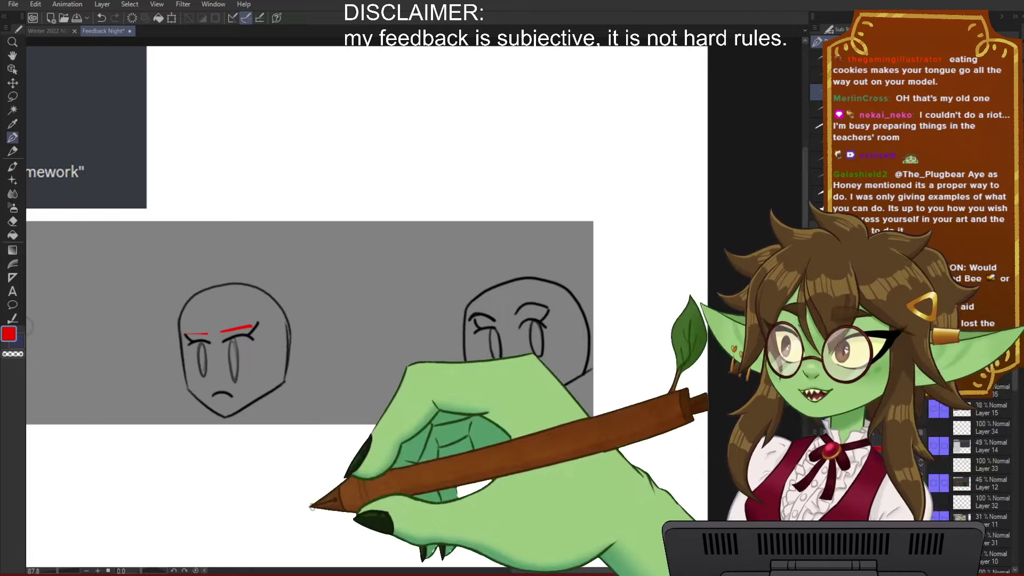
{"action": "left_click_drag", "start_coordinate": [134, 520], "coordinate": [790, 445]}
{"action": "left_click_drag", "start_coordinate": [617, 423], "coordinate": [763, 464]}
{"action": "left_click_drag", "start_coordinate": [280, 430], "coordinate": [265, 472]}
{"action": "left_click_drag", "start_coordinate": [479, 439], "coordinate": [595, 452]}
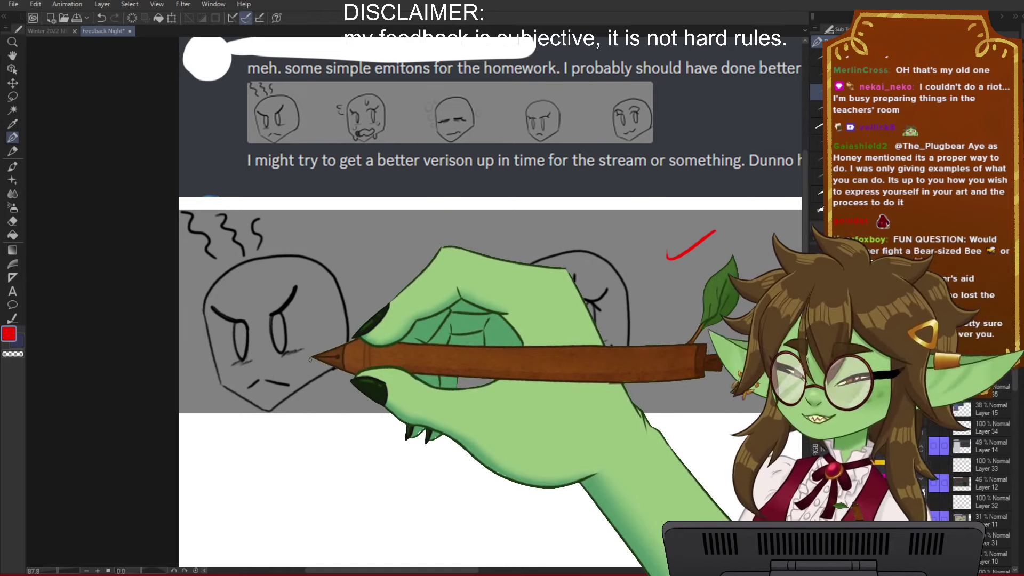
{"action": "left_click_drag", "start_coordinate": [386, 420], "coordinate": [353, 411]}
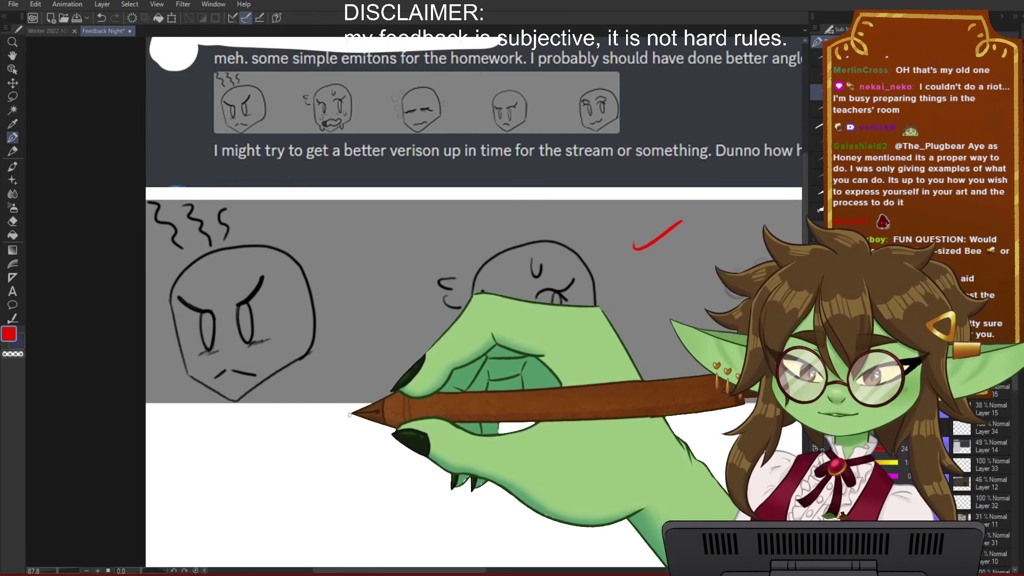
{"action": "left_click_drag", "start_coordinate": [411, 440], "coordinate": [357, 437]}
{"action": "left_click_drag", "start_coordinate": [378, 396], "coordinate": [360, 417]}
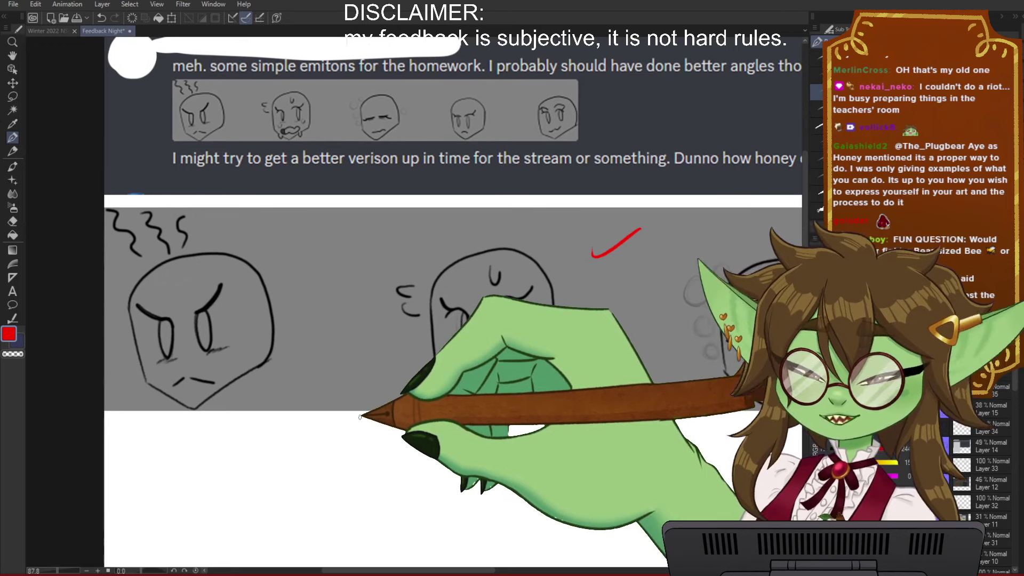
{"action": "left_click_drag", "start_coordinate": [313, 382], "coordinate": [339, 408]}
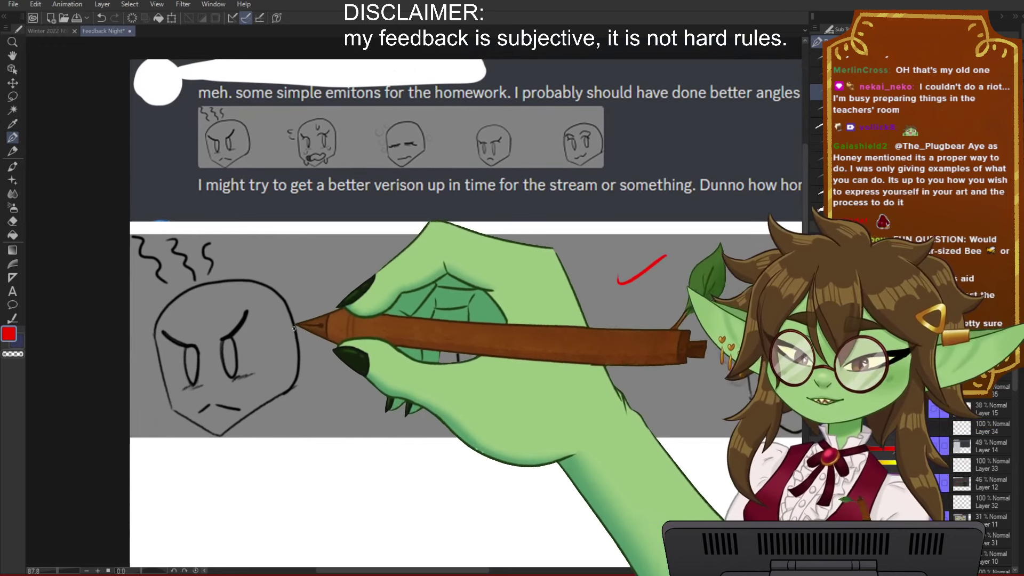
Step: Sketch rounded red ears on the sides of the five heads and rounder red skull outlines over the last two
{"action": "mouse_move", "coordinate": [289, 333]}
{"action": "left_mouse_down"}
{"action": "mouse_move", "coordinate": [315, 347]}
{"action": "mouse_move", "coordinate": [287, 364]}
{"action": "left_mouse_up"}
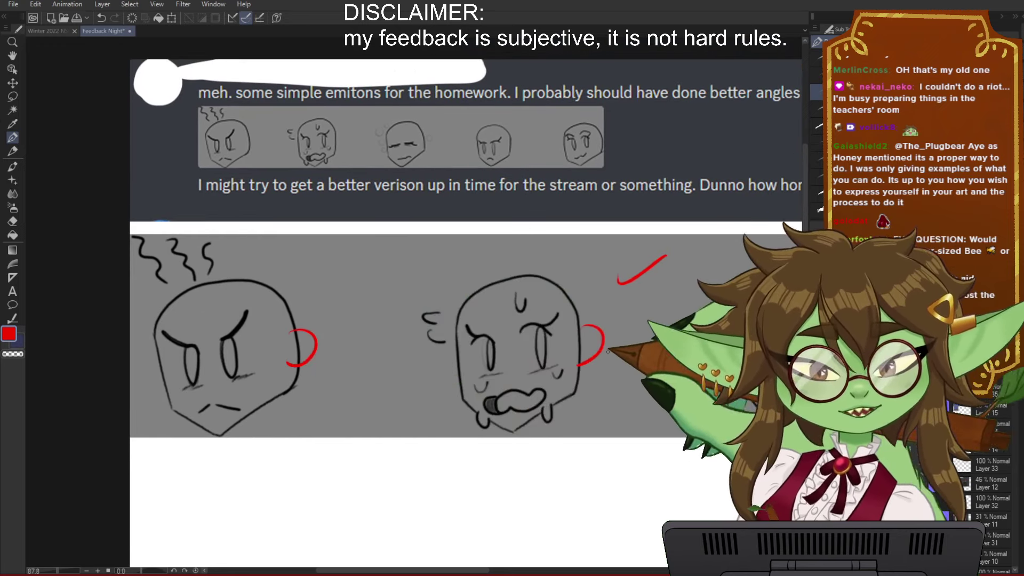
{"action": "left_click_drag", "start_coordinate": [674, 423], "coordinate": [368, 421]}
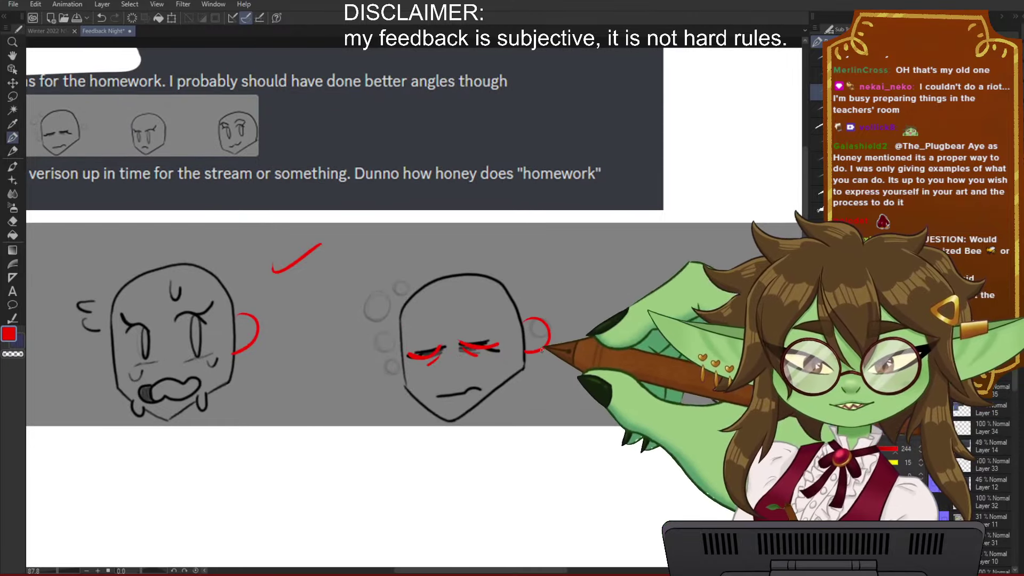
{"action": "scroll", "coordinate": [537, 348], "scroll_direction": "right", "scroll_amount": 4}
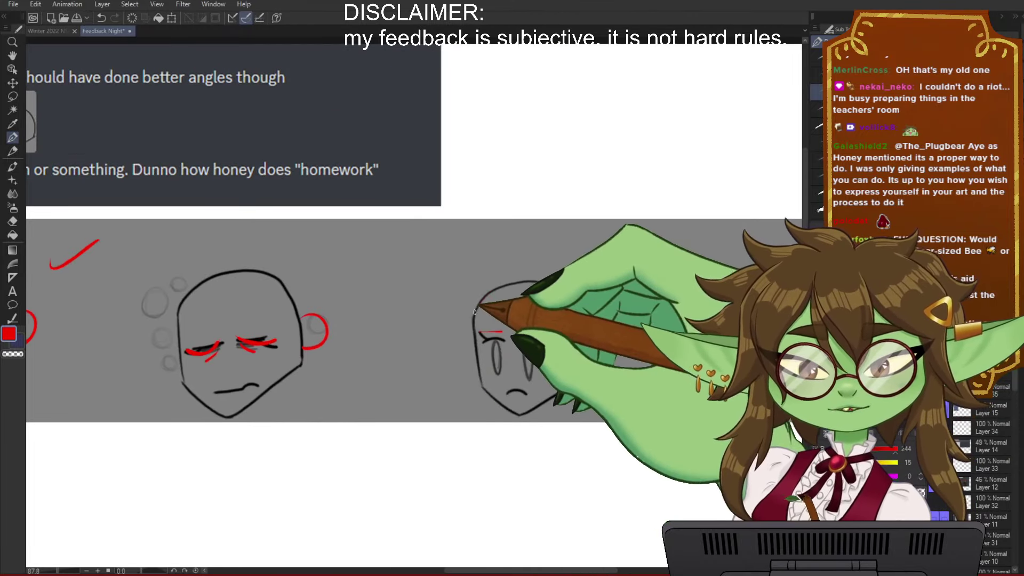
{"action": "left_click_drag", "start_coordinate": [661, 412], "coordinate": [366, 423]}
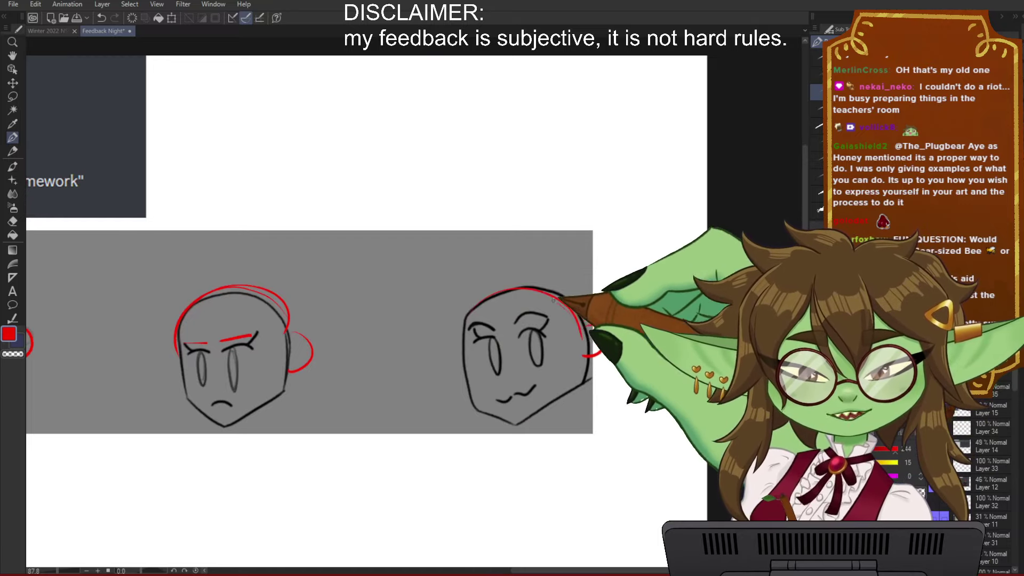
Step: Sketch red construction guides over the angry and sweating faces: a cranium oval, a curved centre line and angled jaw lines
{"action": "scroll", "coordinate": [425, 452], "scroll_direction": "left", "scroll_amount": 15}
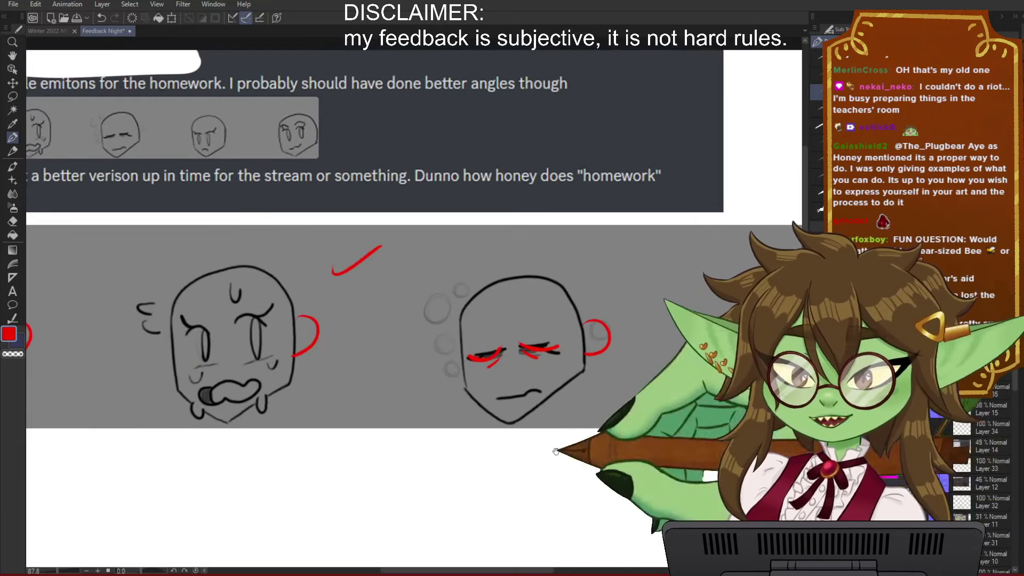
{"action": "left_click_drag", "start_coordinate": [515, 466], "coordinate": [675, 480]}
{"action": "left_click_drag", "start_coordinate": [251, 290], "coordinate": [242, 397]}
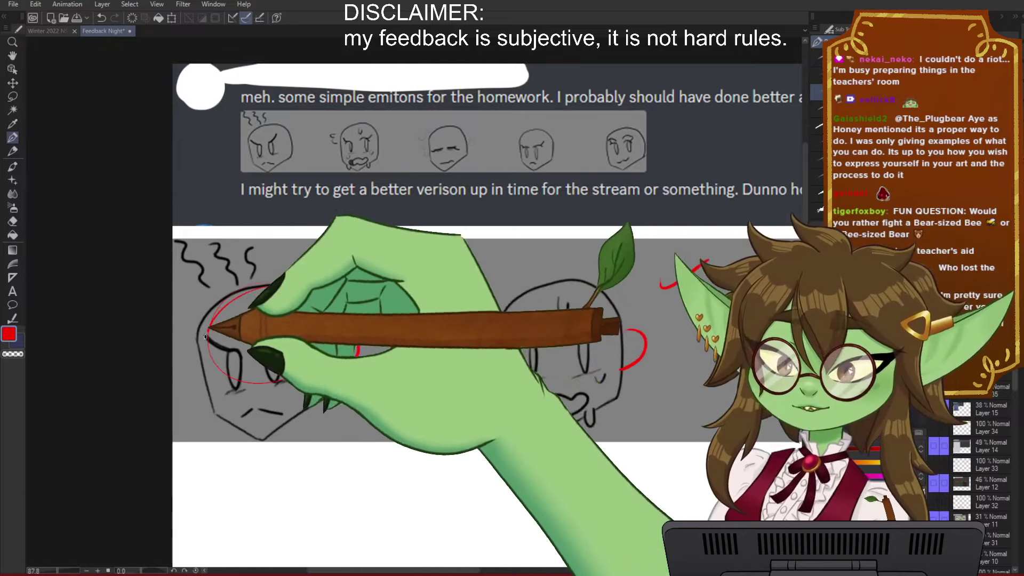
{"action": "left_click_drag", "start_coordinate": [210, 325], "coordinate": [325, 354]}
{"action": "mouse_move", "coordinate": [247, 294]}
{"action": "left_mouse_down"}
{"action": "mouse_move", "coordinate": [241, 399]}
{"action": "mouse_move", "coordinate": [271, 448]}
{"action": "left_mouse_up"}
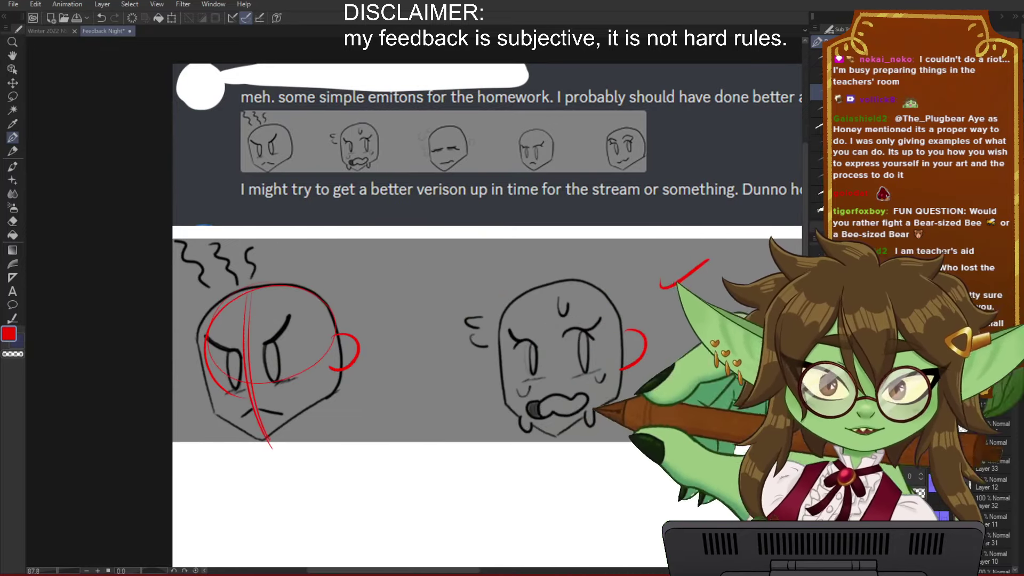
{"action": "mouse_move", "coordinate": [221, 394]}
{"action": "left_mouse_down"}
{"action": "mouse_move", "coordinate": [206, 407]}
{"action": "mouse_move", "coordinate": [256, 439]}
{"action": "mouse_move", "coordinate": [303, 408]}
{"action": "mouse_move", "coordinate": [232, 417]}
{"action": "left_mouse_up"}
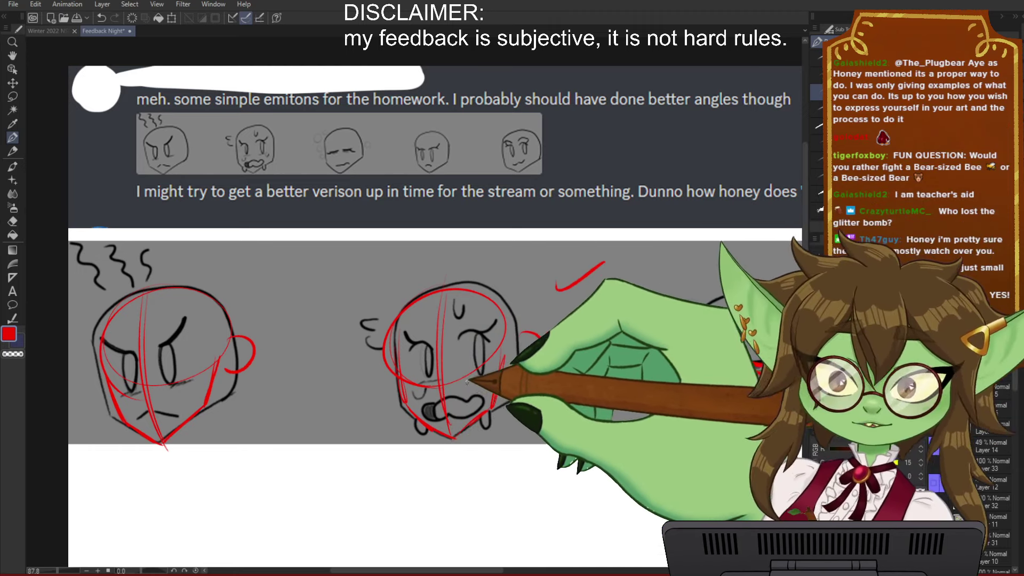
Step: Add short red brow dashes above the sleepy face's closed eyes
{"action": "scroll", "coordinate": [394, 336], "scroll_direction": "down", "scroll_amount": 2}
{"action": "left_click_drag", "start_coordinate": [448, 358], "coordinate": [359, 364]}
{"action": "scroll", "coordinate": [358, 363], "scroll_direction": "down", "scroll_amount": 1}
{"action": "scroll", "coordinate": [528, 356], "scroll_direction": "up", "scroll_amount": 2}
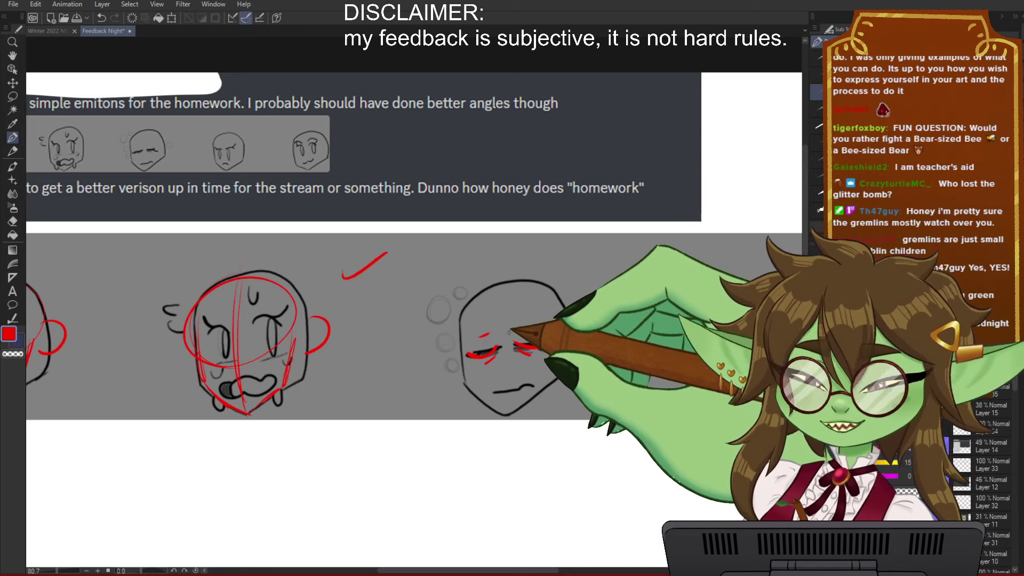
{"action": "scroll", "coordinate": [510, 332], "scroll_direction": "down", "scroll_amount": 2}
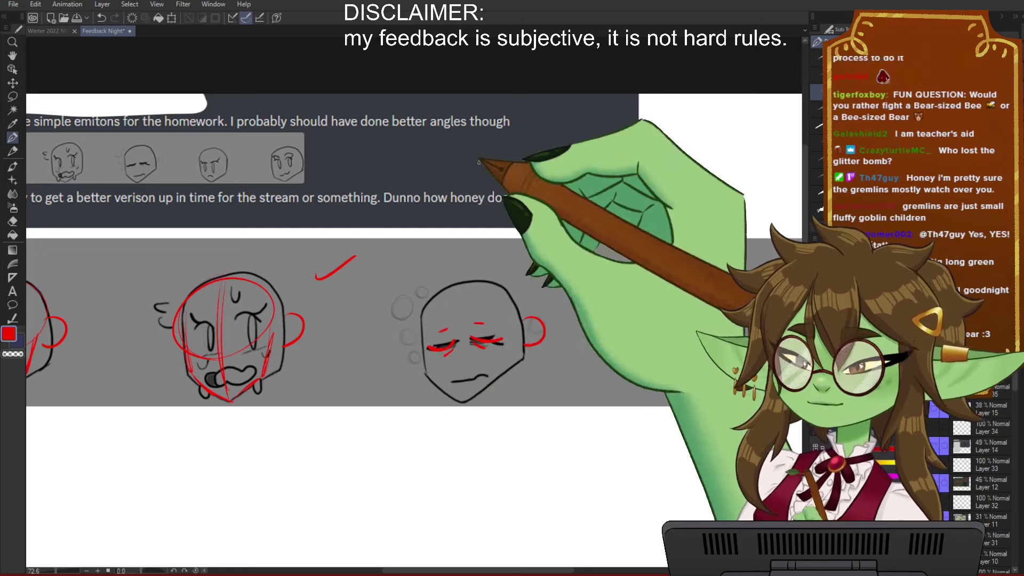
Step: Clear the red feedback and replace the five emotion faces with the next submission, the "5+ Expressions" character sheet
{"action": "scroll", "coordinate": [543, 326], "scroll_direction": "down", "scroll_amount": 3}
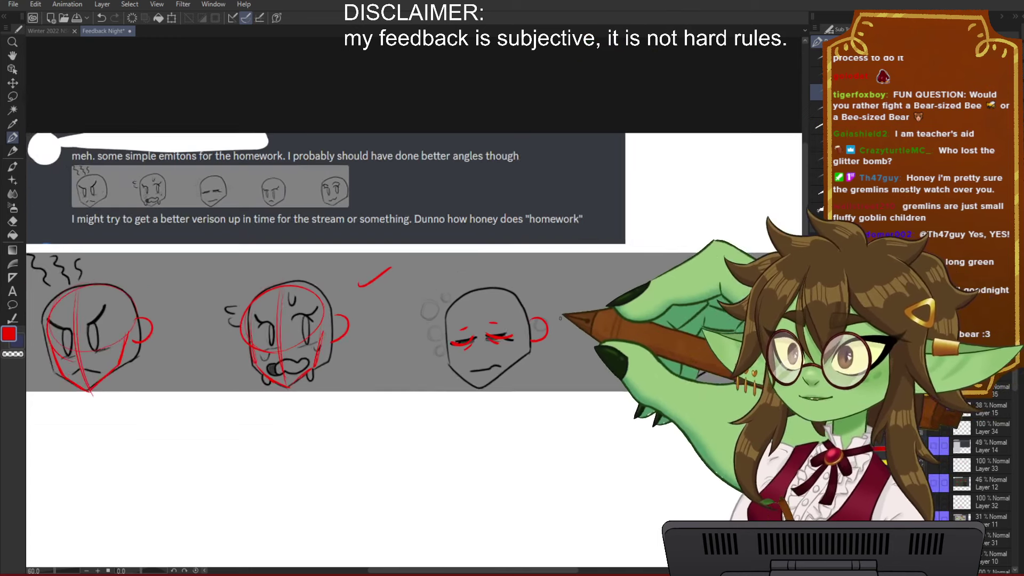
{"action": "left_click_drag", "start_coordinate": [613, 386], "coordinate": [536, 403]}
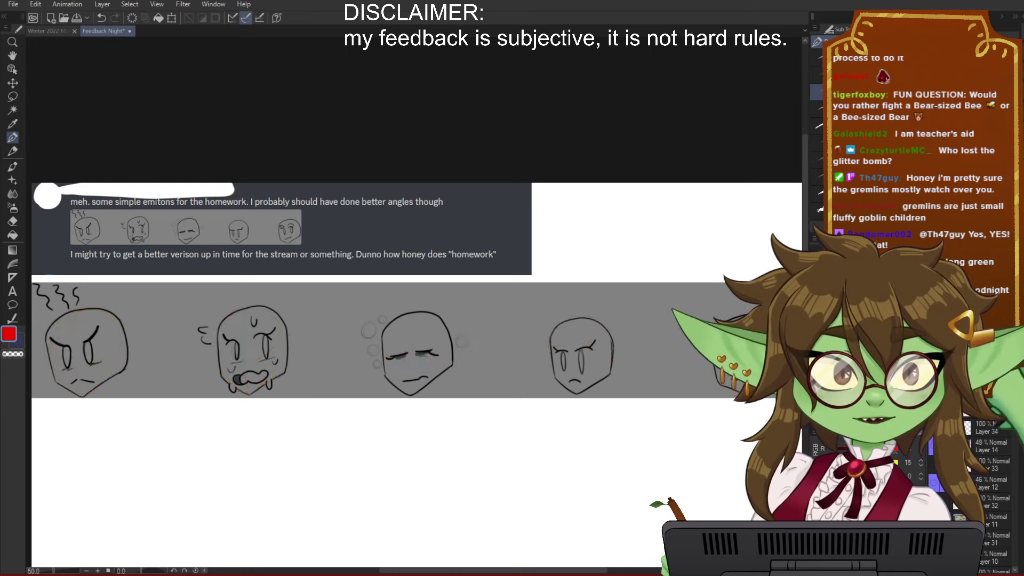
{"action": "key", "text": "Delete"}
{"action": "key", "text": "ctrl+v"}
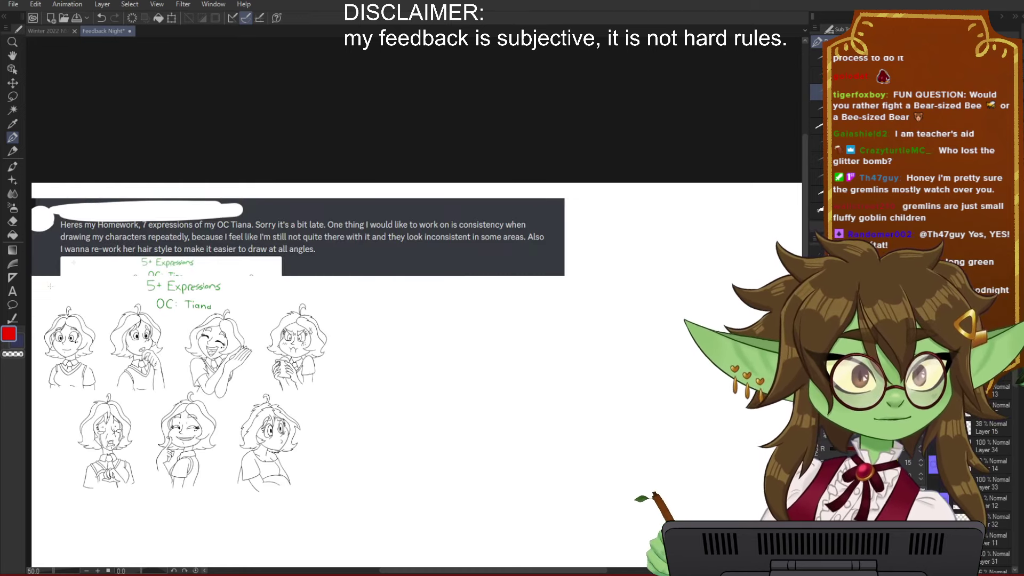
Step: Examine the seven character expression drawings and read the submitter's note above them
{"action": "left_click_drag", "start_coordinate": [229, 341], "coordinate": [336, 373]}
{"action": "left_click_drag", "start_coordinate": [262, 381], "coordinate": [463, 323]}
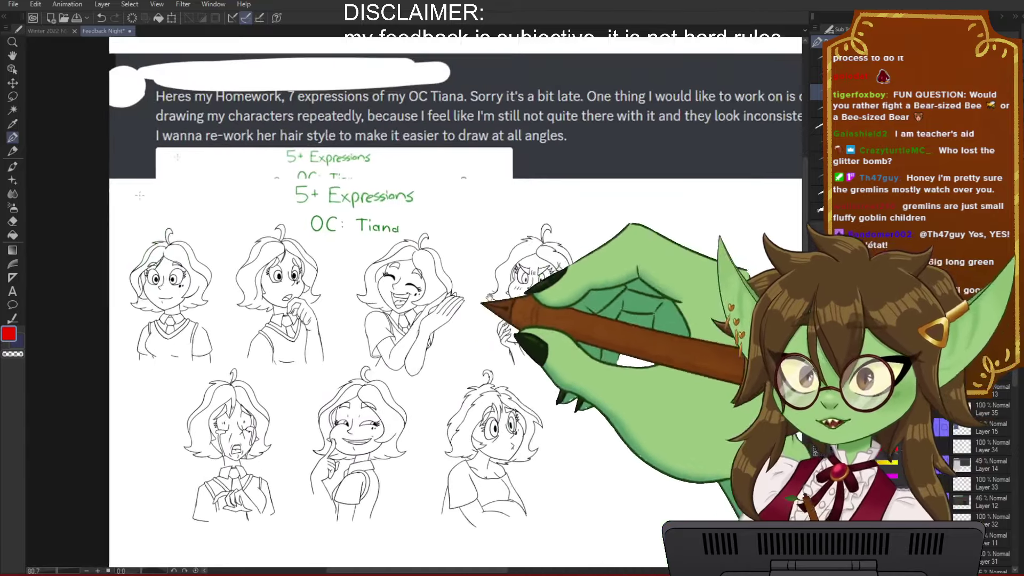
{"action": "left_click_drag", "start_coordinate": [538, 239], "coordinate": [499, 325]}
{"action": "left_click_drag", "start_coordinate": [313, 199], "coordinate": [271, 207]}
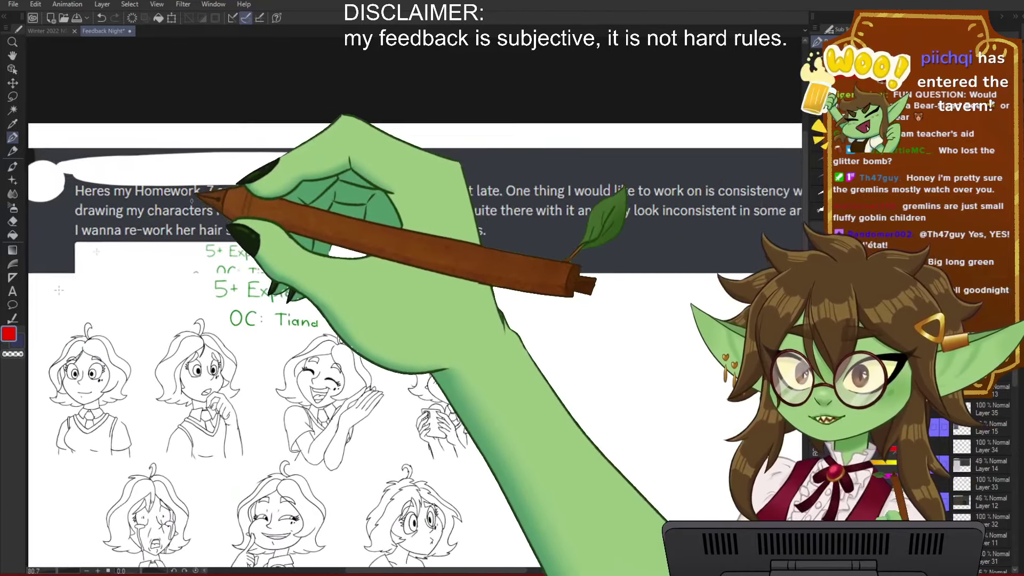
{"action": "scroll", "coordinate": [200, 195], "scroll_direction": "down", "scroll_amount": 2}
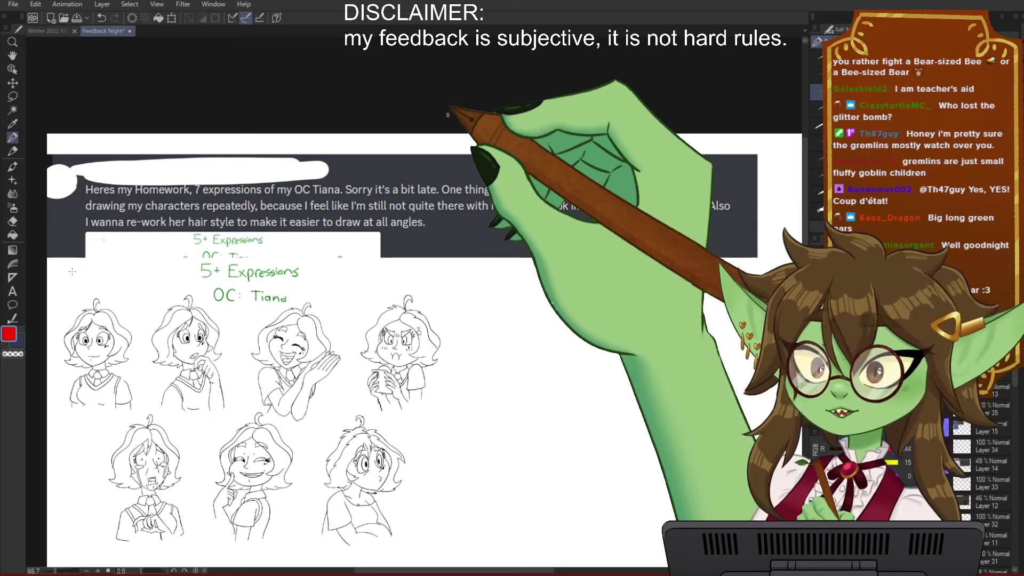
Step: Examine the faces, hair shapes and poses in both rows of the character sheet
{"action": "left_click_drag", "start_coordinate": [525, 436], "coordinate": [574, 336]}
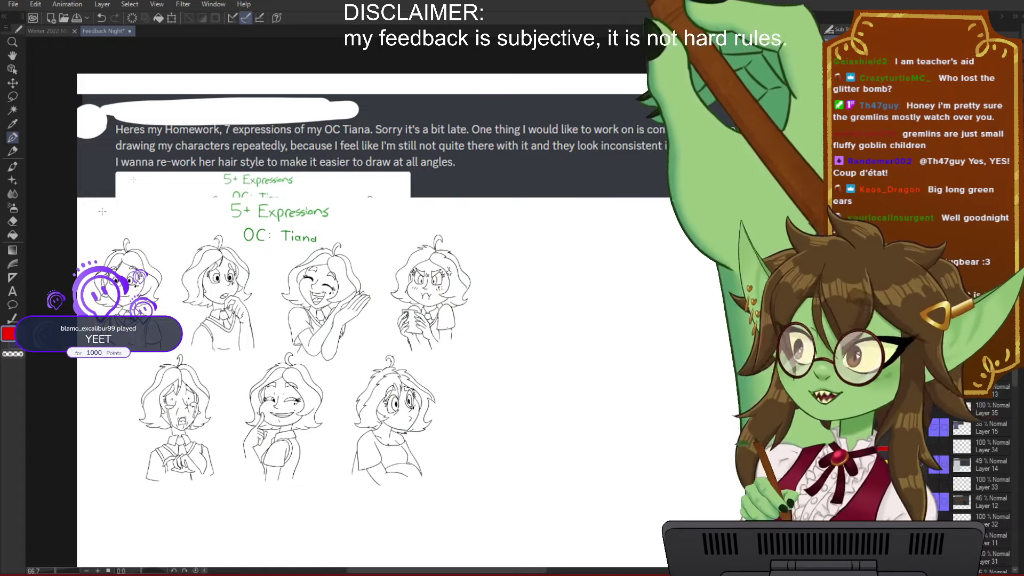
{"action": "scroll", "coordinate": [463, 330], "scroll_direction": "down", "scroll_amount": 1}
{"action": "scroll", "coordinate": [411, 384], "scroll_direction": "up", "scroll_amount": 3}
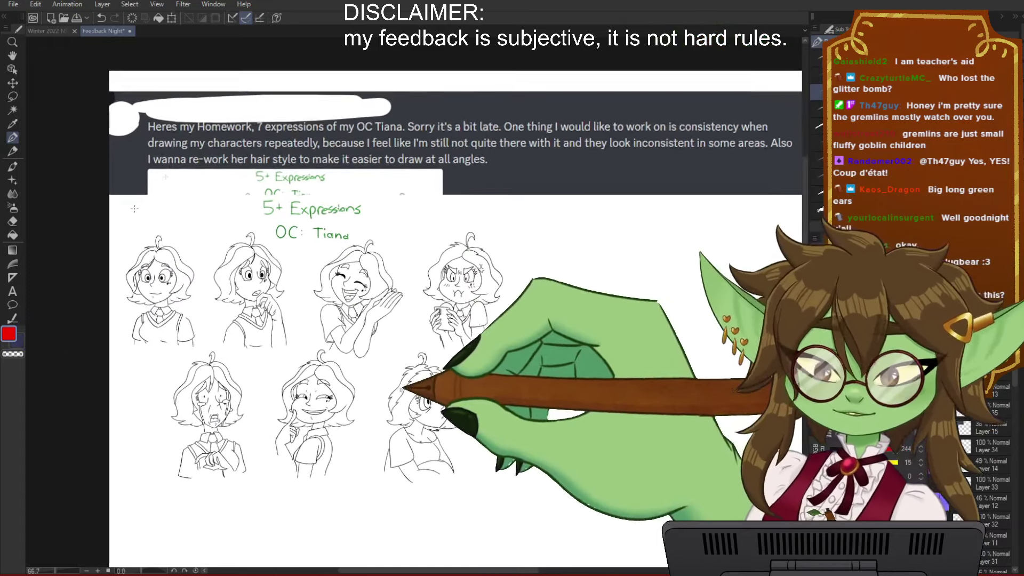
{"action": "left_click_drag", "start_coordinate": [424, 387], "coordinate": [585, 379]}
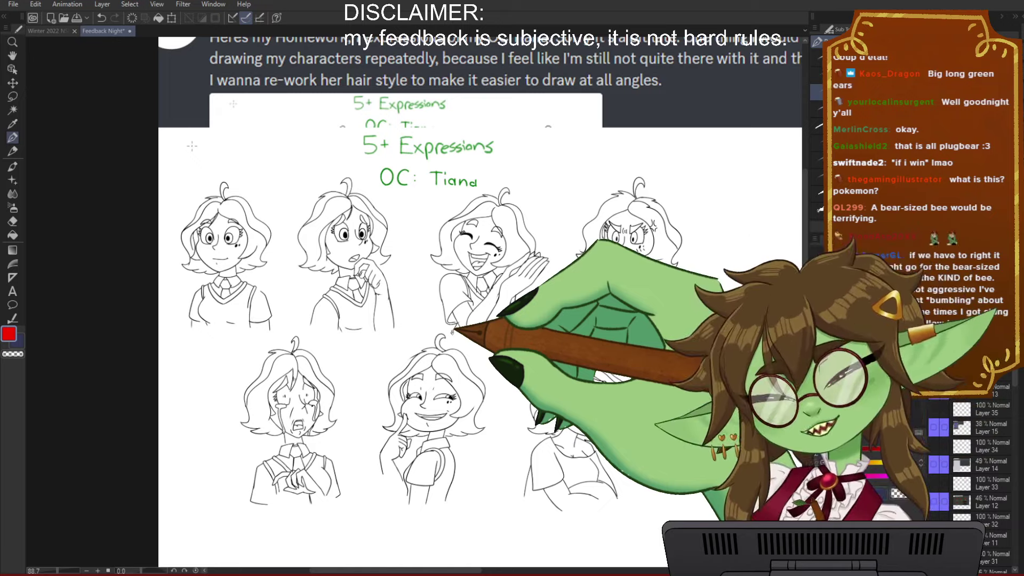
{"action": "scroll", "coordinate": [453, 332], "scroll_direction": "down", "scroll_amount": 1}
{"action": "scroll", "coordinate": [451, 325], "scroll_direction": "up", "scroll_amount": 1}
{"action": "left_click_drag", "start_coordinate": [526, 169], "coordinate": [492, 212]}
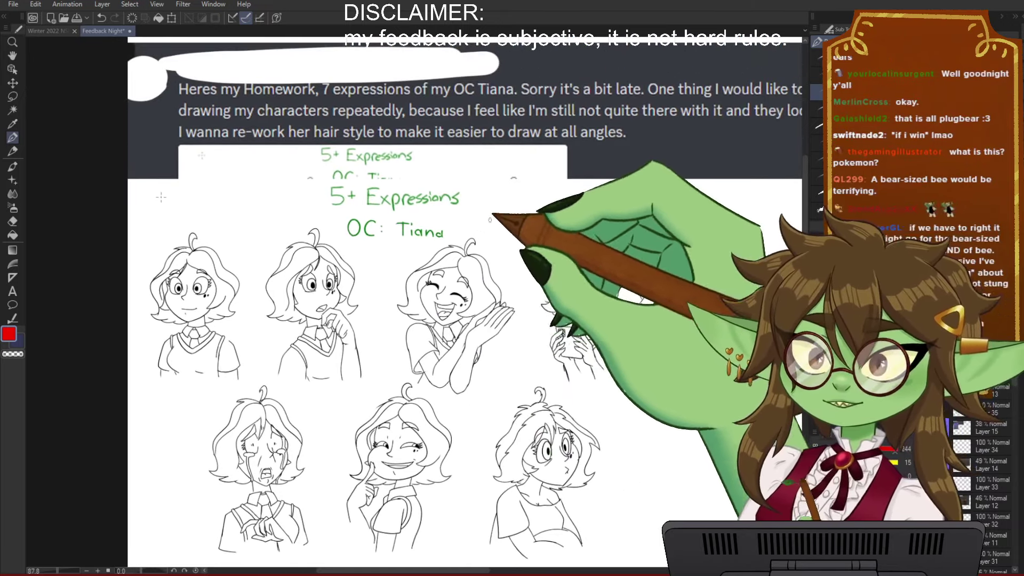
{"action": "scroll", "coordinate": [427, 240], "scroll_direction": "down", "scroll_amount": 1}
{"action": "scroll", "coordinate": [375, 309], "scroll_direction": "up", "scroll_amount": 2}
{"action": "left_click_drag", "start_coordinate": [483, 352], "coordinate": [451, 294]}
{"action": "scroll", "coordinate": [453, 293], "scroll_direction": "down", "scroll_amount": 1}
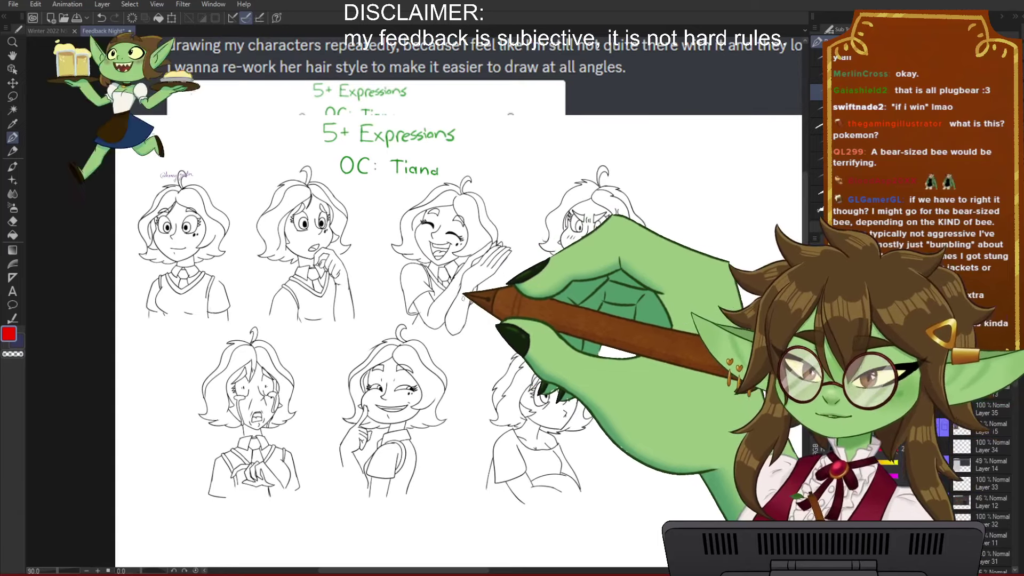
{"action": "left_click_drag", "start_coordinate": [515, 311], "coordinate": [493, 319]}
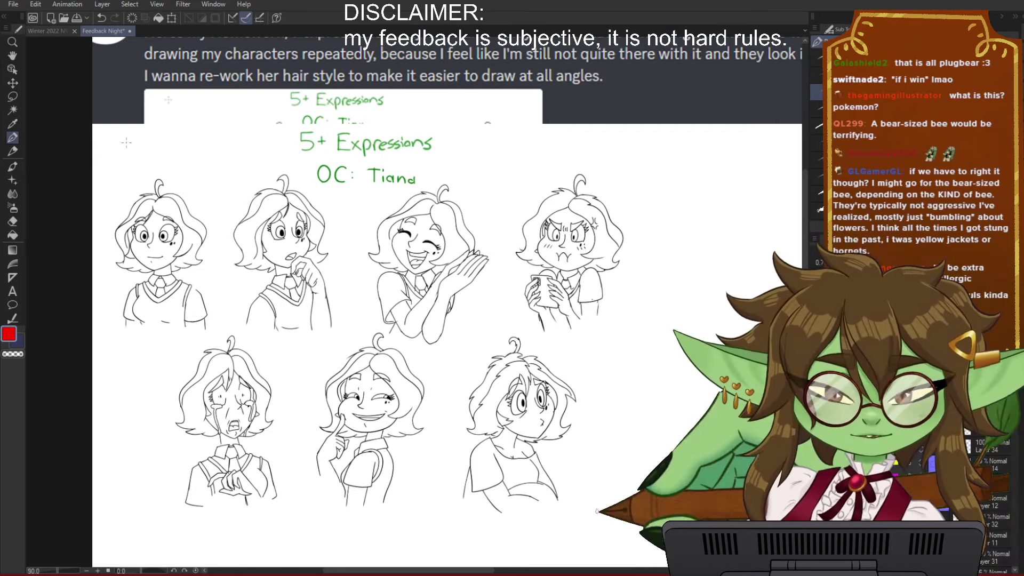
{"action": "scroll", "coordinate": [538, 453], "scroll_direction": "up", "scroll_amount": 2}
{"action": "left_click_drag", "start_coordinate": [529, 413], "coordinate": [562, 419]}
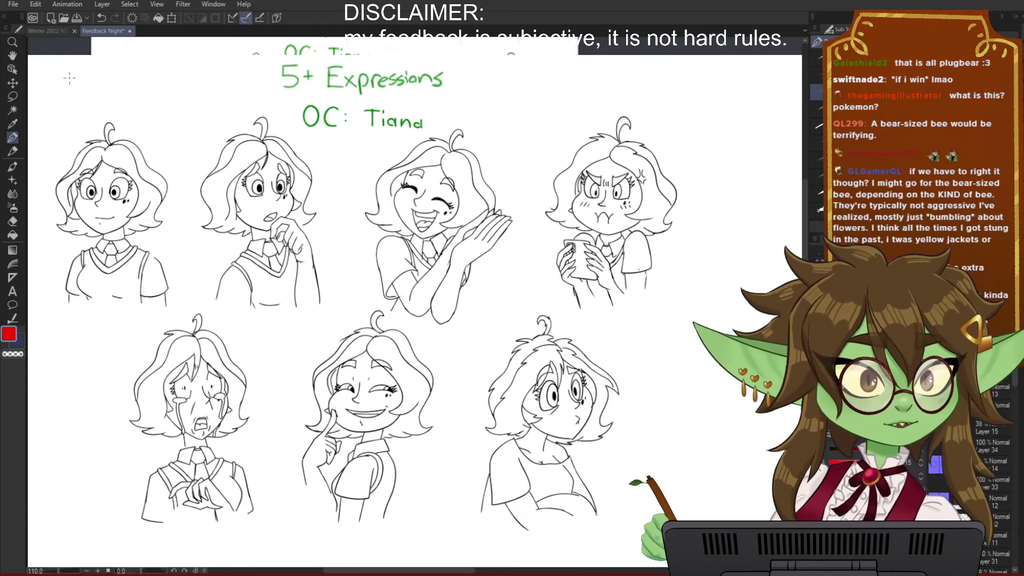
Step: Fade the character sheet's line art to a light grey for red sketching over it
{"action": "scroll", "coordinate": [531, 200], "scroll_direction": "up", "scroll_amount": 3}
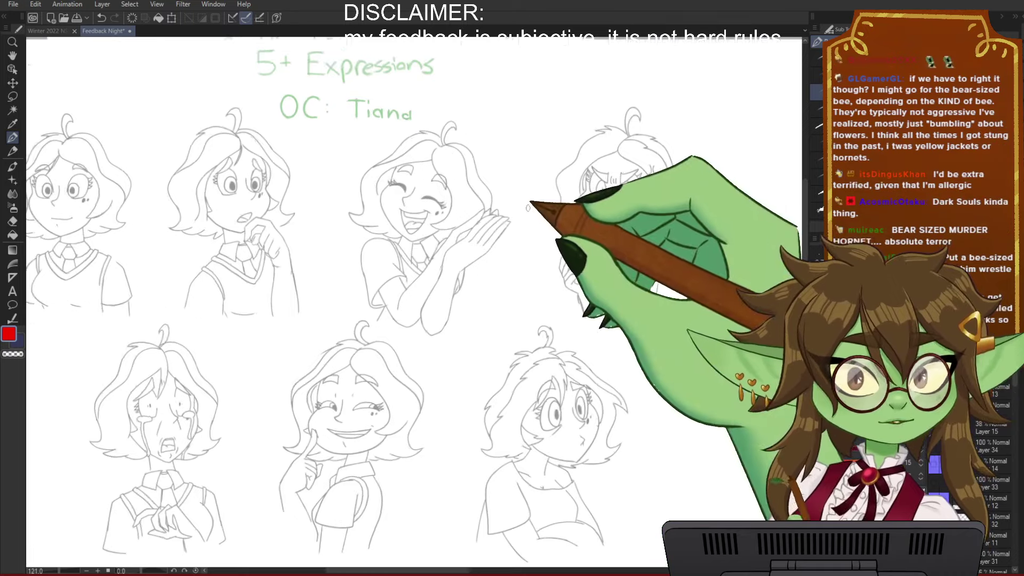
{"action": "scroll", "coordinate": [528, 193], "scroll_direction": "down", "scroll_amount": 2}
{"action": "left_click_drag", "start_coordinate": [412, 228], "coordinate": [593, 331]}
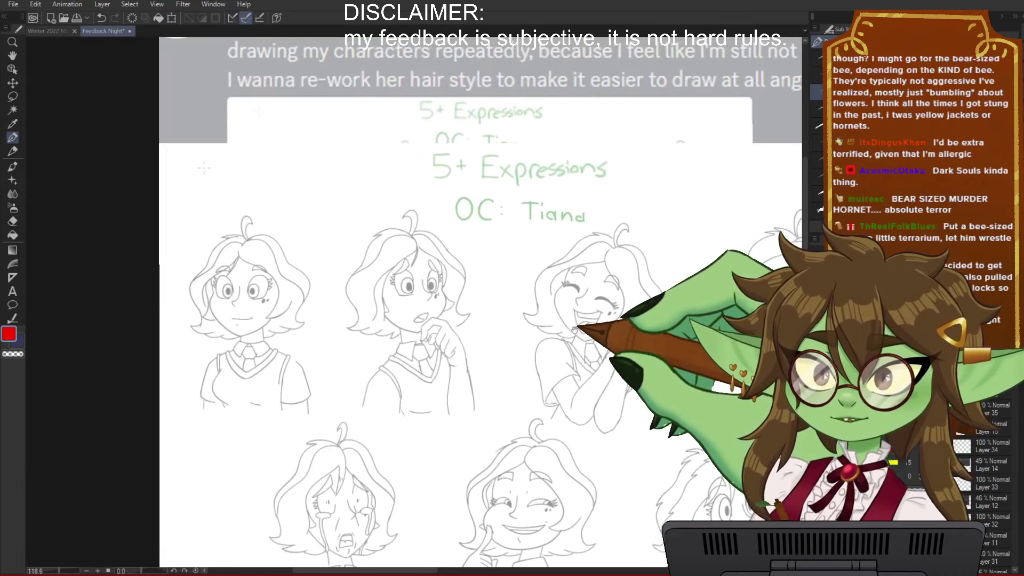
{"action": "scroll", "coordinate": [534, 315], "scroll_direction": "up", "scroll_amount": 3}
{"action": "left_click_drag", "start_coordinate": [483, 293], "coordinate": [446, 297]}
{"action": "left_click_drag", "start_coordinate": [625, 434], "coordinate": [551, 427]}
{"action": "mouse_move", "coordinate": [667, 266]}
{"action": "left_mouse_down"}
{"action": "mouse_move", "coordinate": [609, 254]}
{"action": "mouse_move", "coordinate": [571, 272]}
{"action": "mouse_move", "coordinate": [585, 277]}
{"action": "left_mouse_up"}
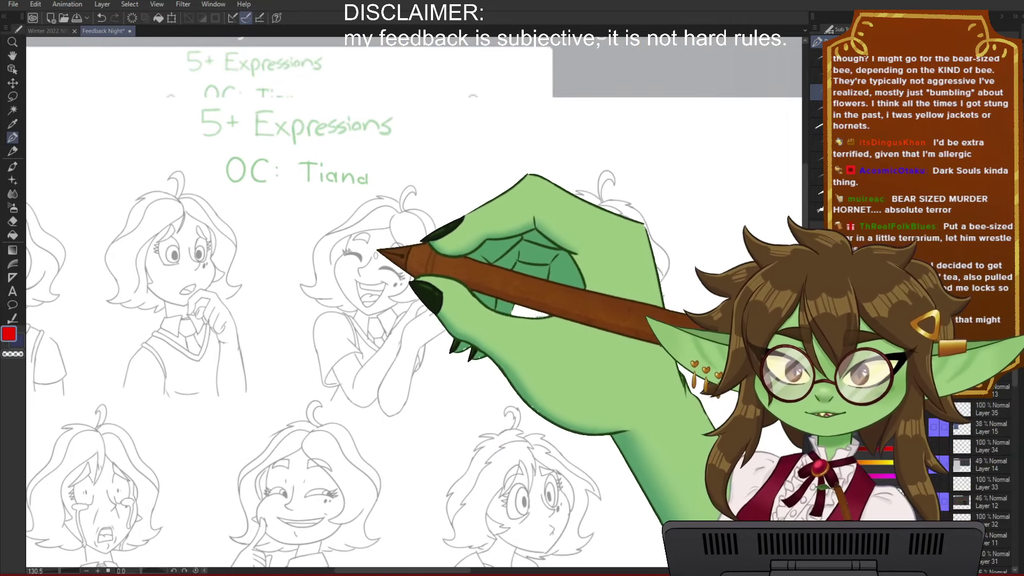
Step: Draw short red angled nose marks on the laughing face, the angry face and the messy-haired wide-eyed face
{"action": "left_click_drag", "start_coordinate": [372, 252], "coordinate": [358, 269]}
{"action": "scroll", "coordinate": [548, 332], "scroll_direction": "down", "scroll_amount": 4}
{"action": "scroll", "coordinate": [548, 332], "scroll_direction": "left", "scroll_amount": 1}
{"action": "left_click_drag", "start_coordinate": [549, 332], "coordinate": [546, 318]}
{"action": "left_click_drag", "start_coordinate": [615, 375], "coordinate": [593, 366]}
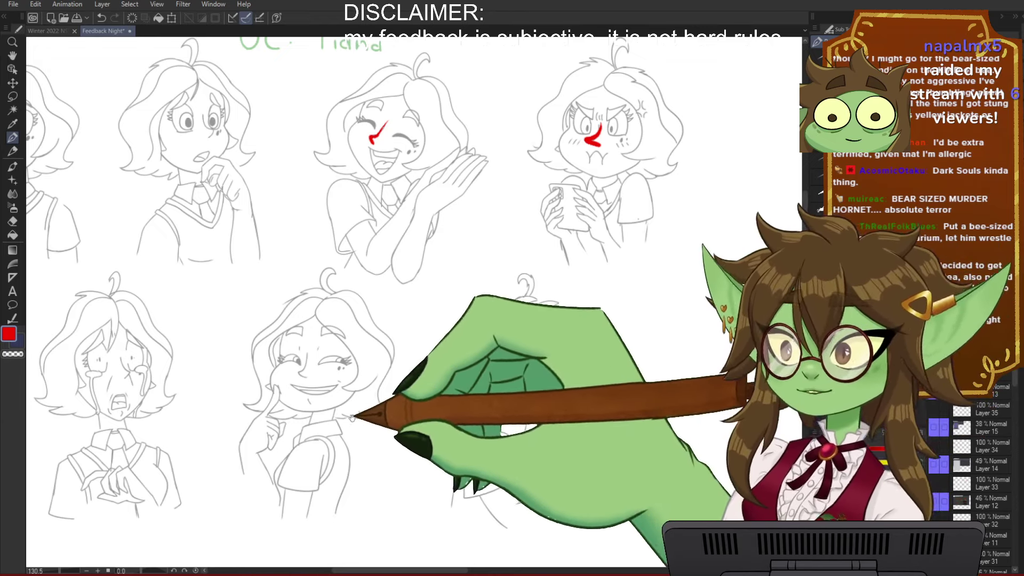
Step: Compare the noses and facial features of the figures across both rows of the sheet
{"action": "left_click_drag", "start_coordinate": [342, 424], "coordinate": [501, 370]}
{"action": "scroll", "coordinate": [539, 308], "scroll_direction": "down", "scroll_amount": 1}
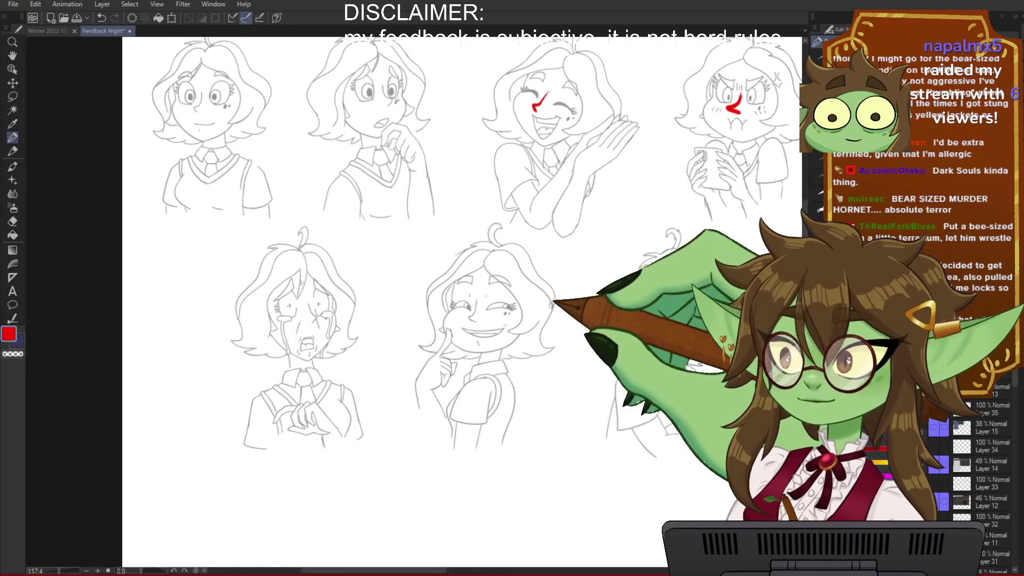
{"action": "left_click_drag", "start_coordinate": [510, 304], "coordinate": [561, 255]}
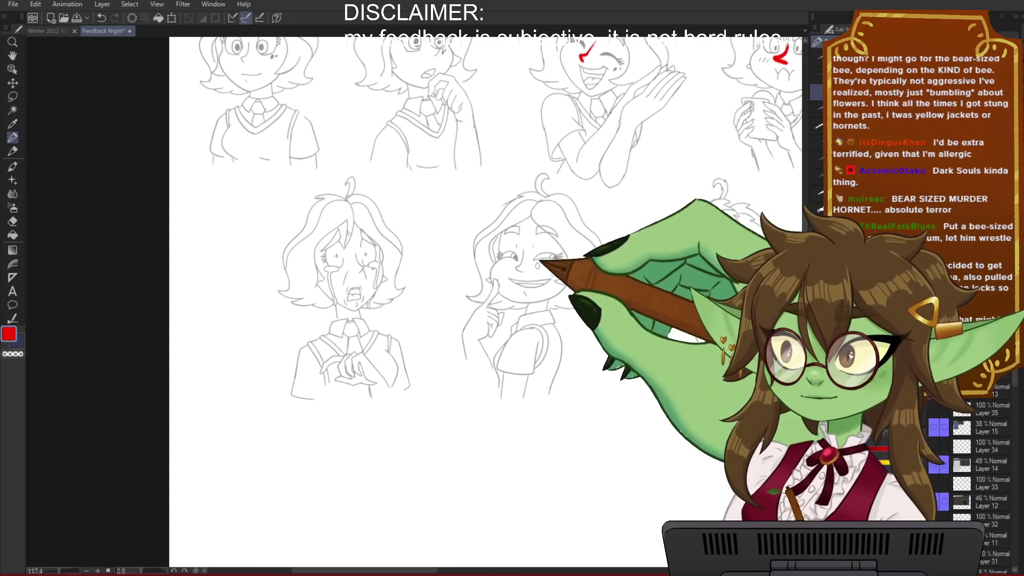
{"action": "scroll", "coordinate": [359, 268], "scroll_direction": "up", "scroll_amount": 2}
{"action": "scroll", "coordinate": [360, 268], "scroll_direction": "up", "scroll_amount": 2}
{"action": "left_click_drag", "start_coordinate": [441, 253], "coordinate": [380, 296]}
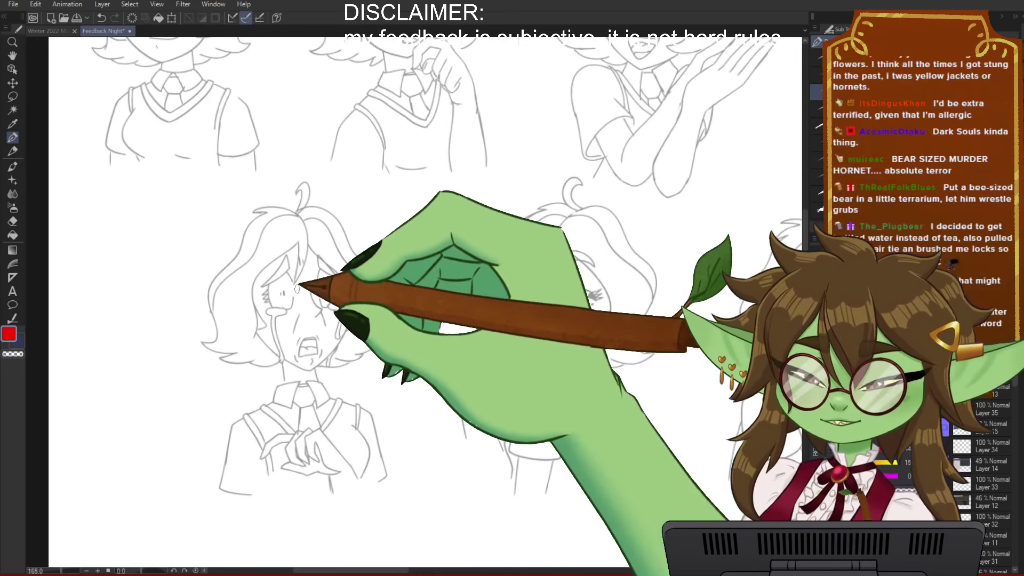
{"action": "scroll", "coordinate": [447, 296], "scroll_direction": "down", "scroll_amount": 1}
{"action": "left_click_drag", "start_coordinate": [632, 269], "coordinate": [440, 319]}
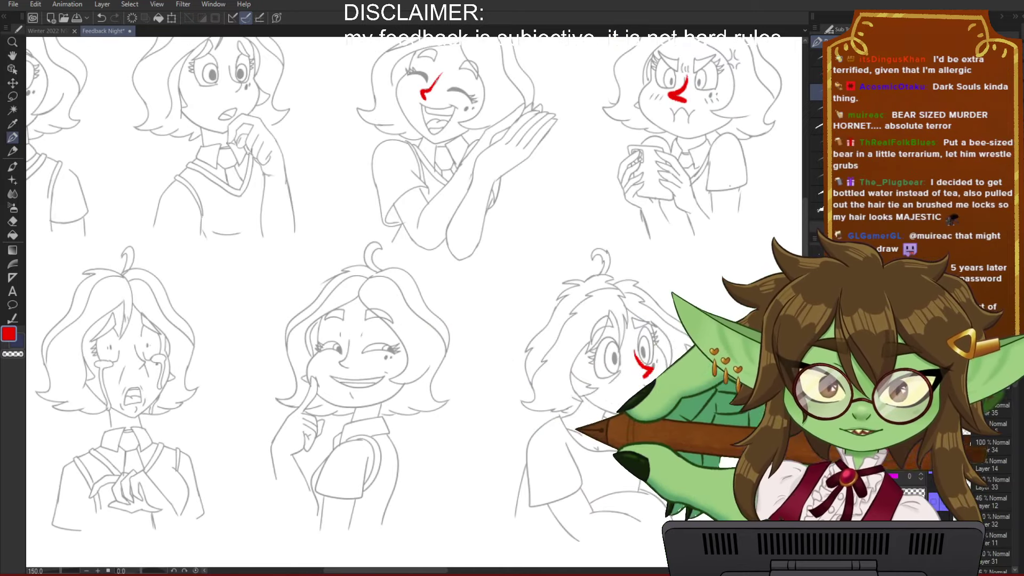
{"action": "left_click_drag", "start_coordinate": [556, 276], "coordinate": [653, 377]}
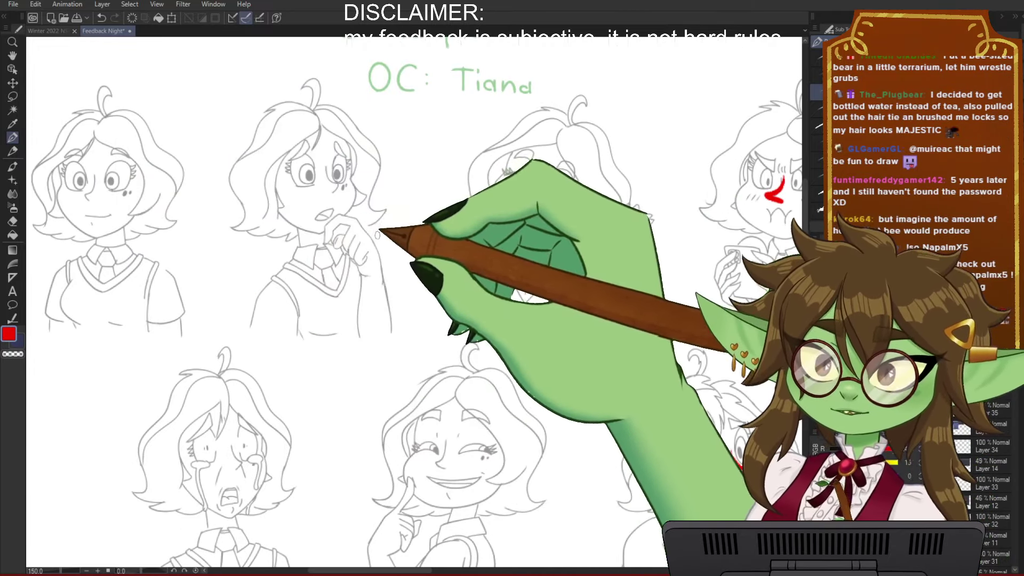
Step: Examine the crying figure up close and compare its head with the figures above it
{"action": "left_click_drag", "start_coordinate": [402, 214], "coordinate": [342, 224]}
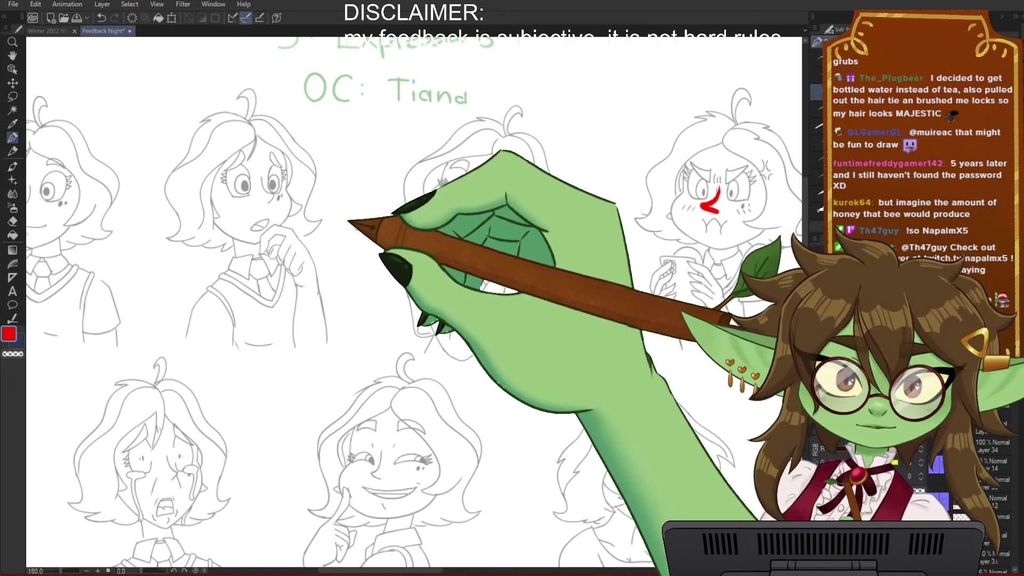
{"action": "left_click_drag", "start_coordinate": [419, 343], "coordinate": [590, 201]}
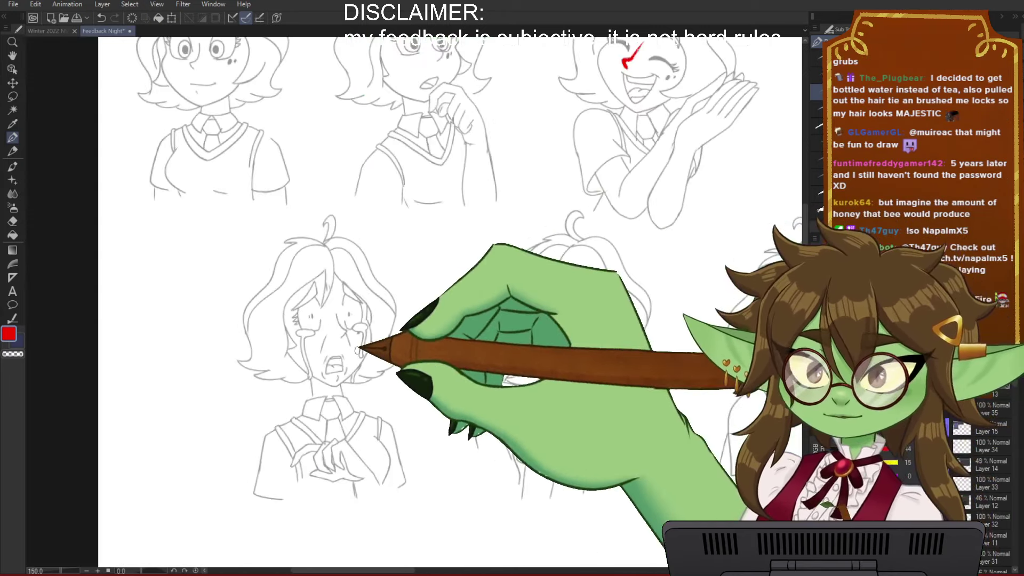
{"action": "left_click_drag", "start_coordinate": [402, 361], "coordinate": [366, 366]}
{"action": "left_click_drag", "start_coordinate": [289, 334], "coordinate": [343, 321]}
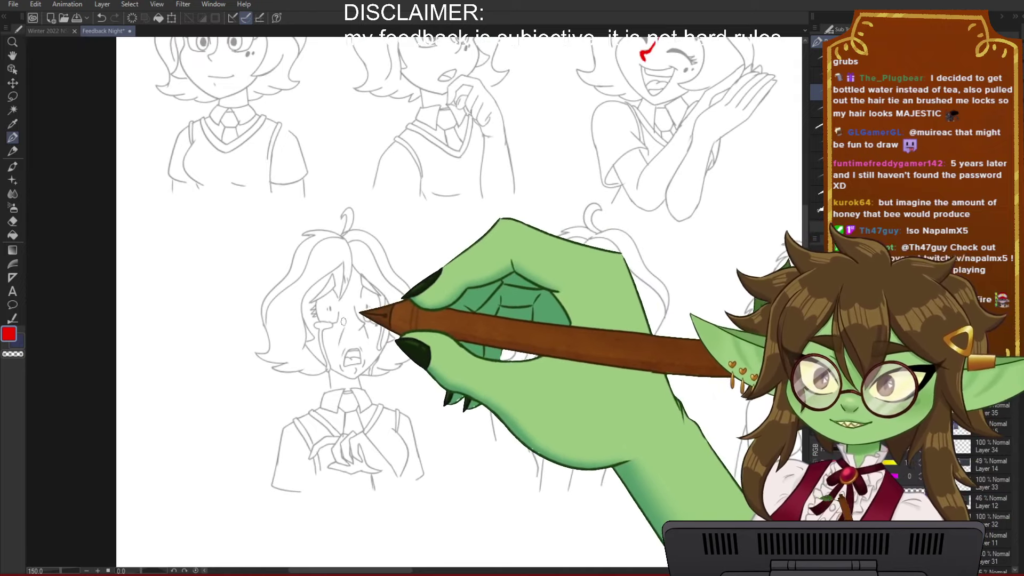
{"action": "scroll", "coordinate": [343, 322], "scroll_direction": "up", "scroll_amount": 2}
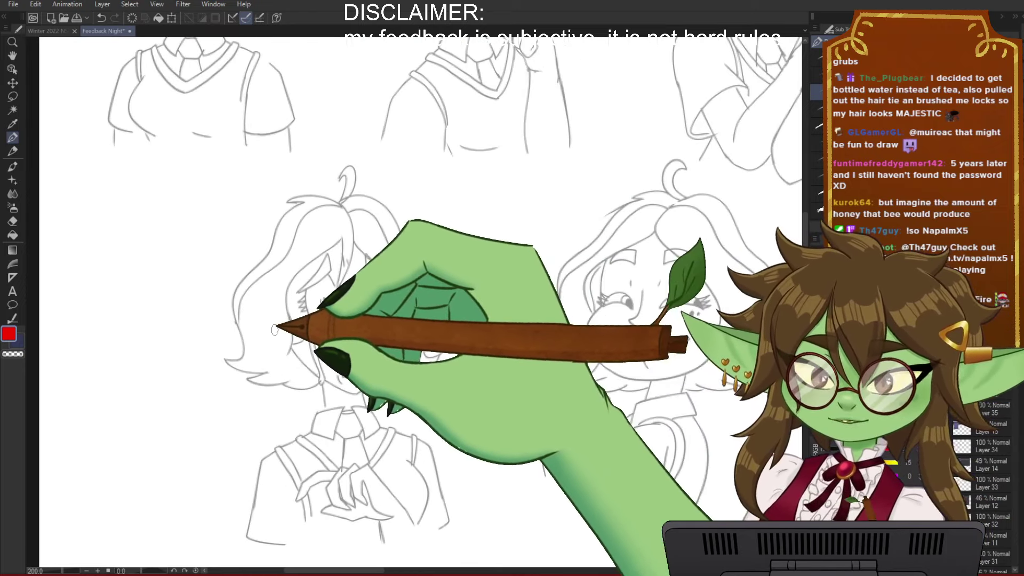
{"action": "scroll", "coordinate": [274, 329], "scroll_direction": "down", "scroll_amount": 2}
{"action": "left_click_drag", "start_coordinate": [451, 255], "coordinate": [377, 349]}
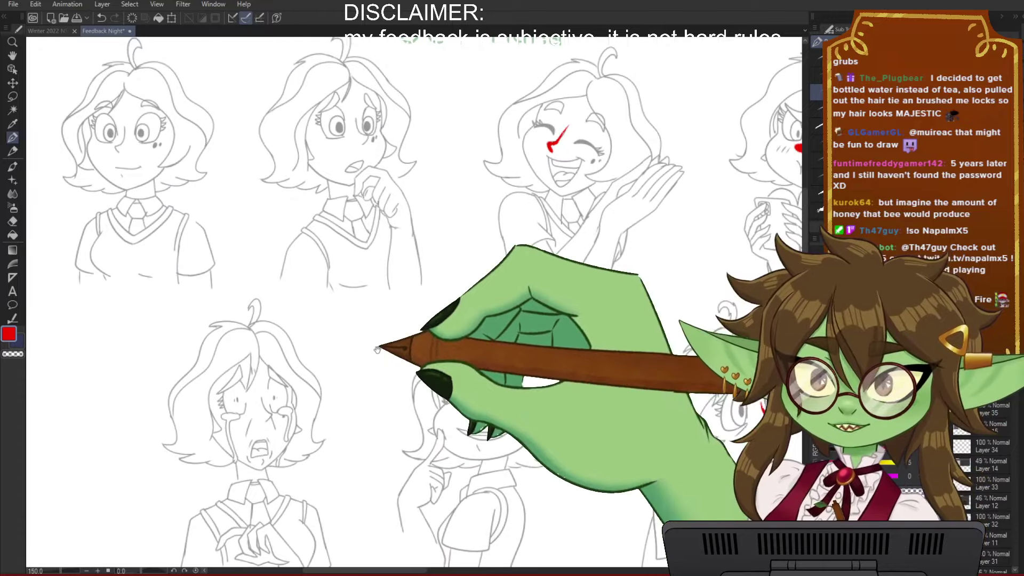
{"action": "scroll", "coordinate": [377, 349], "scroll_direction": "down", "scroll_amount": 2}
{"action": "left_click_drag", "start_coordinate": [426, 266], "coordinate": [375, 312]}
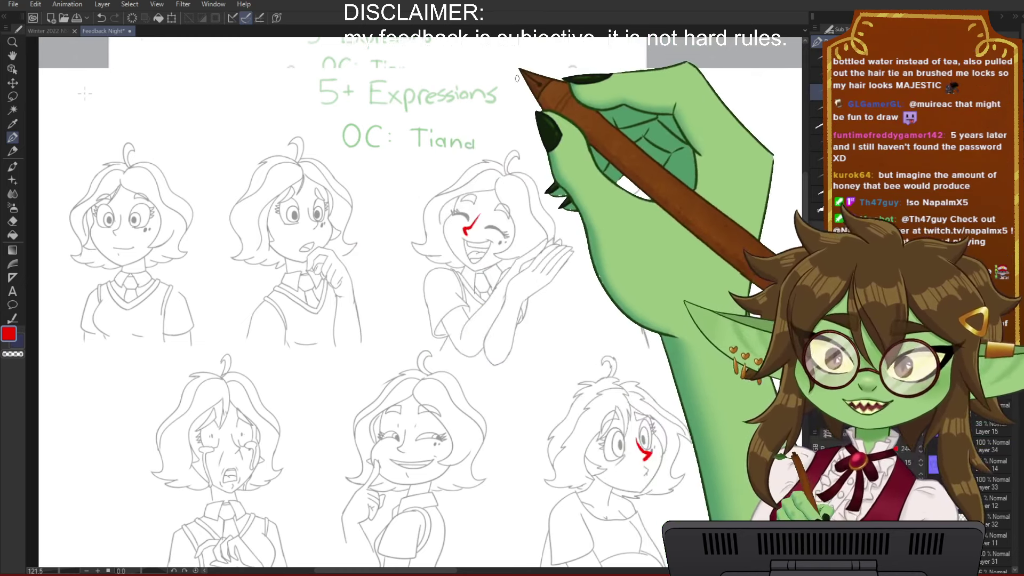
Step: Draw two short red neck lines between the head and collar of the first, calmly smiling figure
{"action": "scroll", "coordinate": [482, 256], "scroll_direction": "down", "scroll_amount": 1}
{"action": "scroll", "coordinate": [461, 254], "scroll_direction": "up", "scroll_amount": 1}
{"action": "left_click_drag", "start_coordinate": [398, 274], "coordinate": [459, 272]}
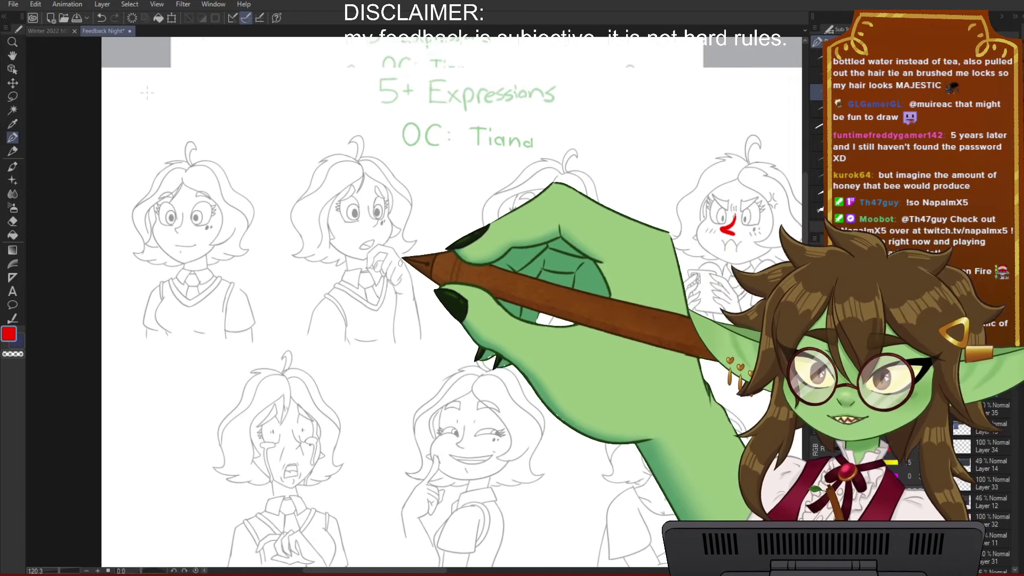
{"action": "scroll", "coordinate": [401, 265], "scroll_direction": "up", "scroll_amount": 2}
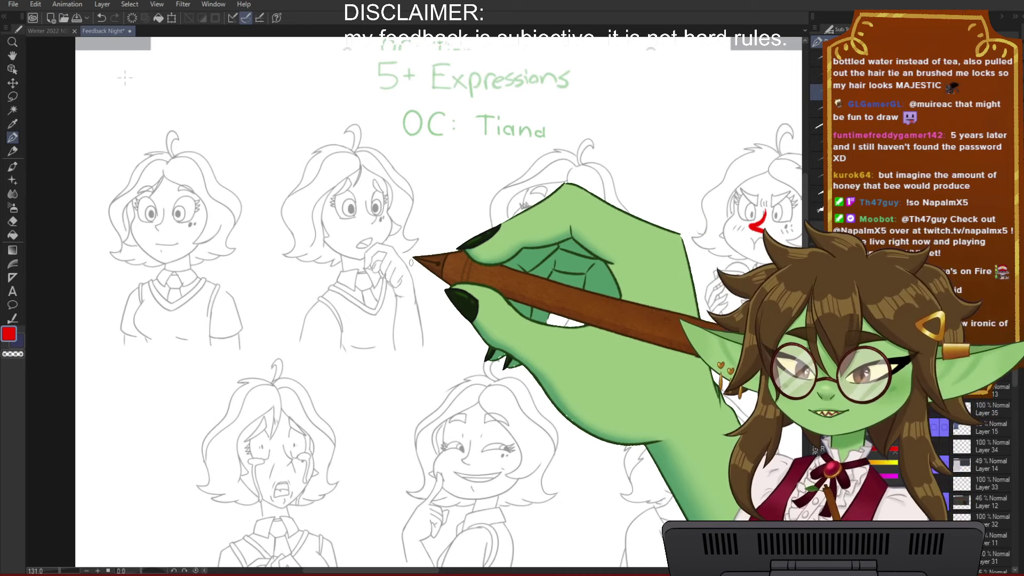
{"action": "scroll", "coordinate": [308, 270], "scroll_direction": "up", "scroll_amount": 2}
{"action": "mouse_move", "coordinate": [309, 270]}
{"action": "left_mouse_down"}
{"action": "mouse_move", "coordinate": [435, 335]}
{"action": "mouse_move", "coordinate": [363, 316]}
{"action": "mouse_move", "coordinate": [446, 322]}
{"action": "left_mouse_up"}
{"action": "scroll", "coordinate": [366, 320], "scroll_direction": "up", "scroll_amount": 3}
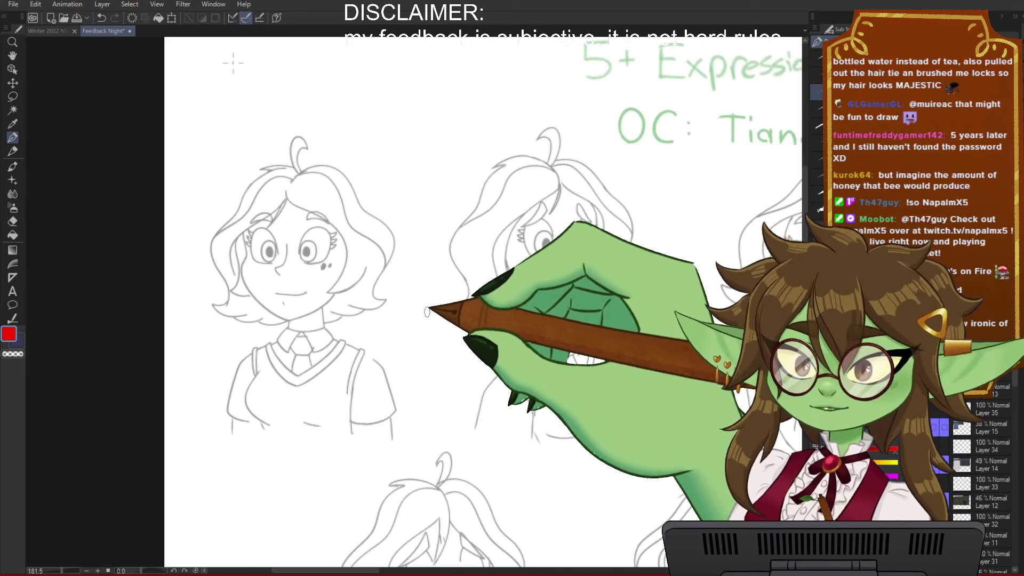
{"action": "mouse_move", "coordinate": [329, 303]}
{"action": "left_mouse_down"}
{"action": "mouse_move", "coordinate": [326, 326]}
{"action": "mouse_move", "coordinate": [298, 329]}
{"action": "mouse_move", "coordinate": [297, 318]}
{"action": "mouse_move", "coordinate": [328, 327]}
{"action": "mouse_move", "coordinate": [332, 298]}
{"action": "left_mouse_up"}
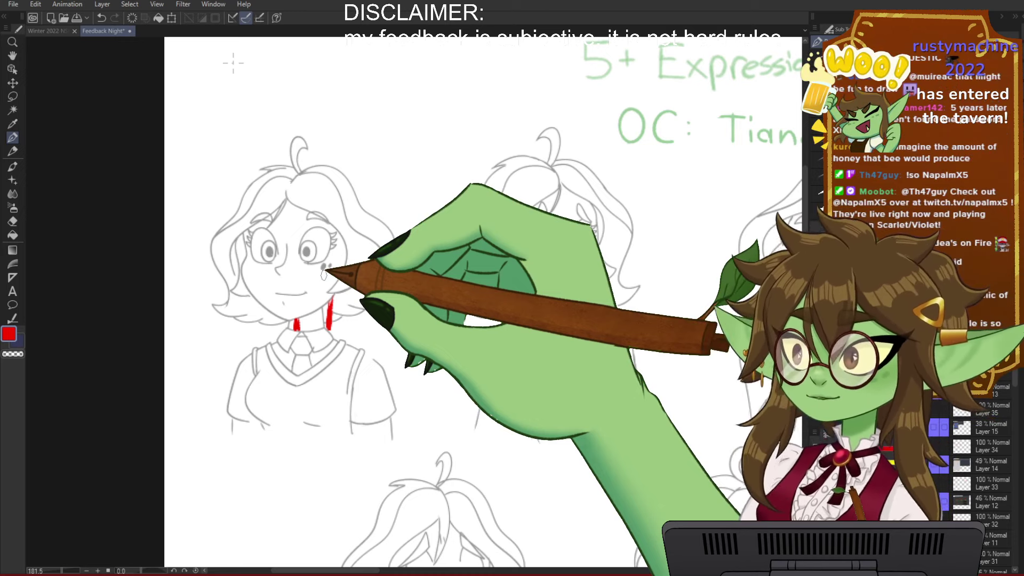
Step: Draw red neck lines on both sides of the neck of the second, worried figure
{"action": "mouse_move", "coordinate": [533, 416]}
{"action": "left_mouse_down"}
{"action": "mouse_move", "coordinate": [470, 394]}
{"action": "mouse_move", "coordinate": [504, 399]}
{"action": "mouse_move", "coordinate": [496, 395]}
{"action": "left_mouse_up"}
{"action": "scroll", "coordinate": [562, 340], "scroll_direction": "up", "scroll_amount": 1}
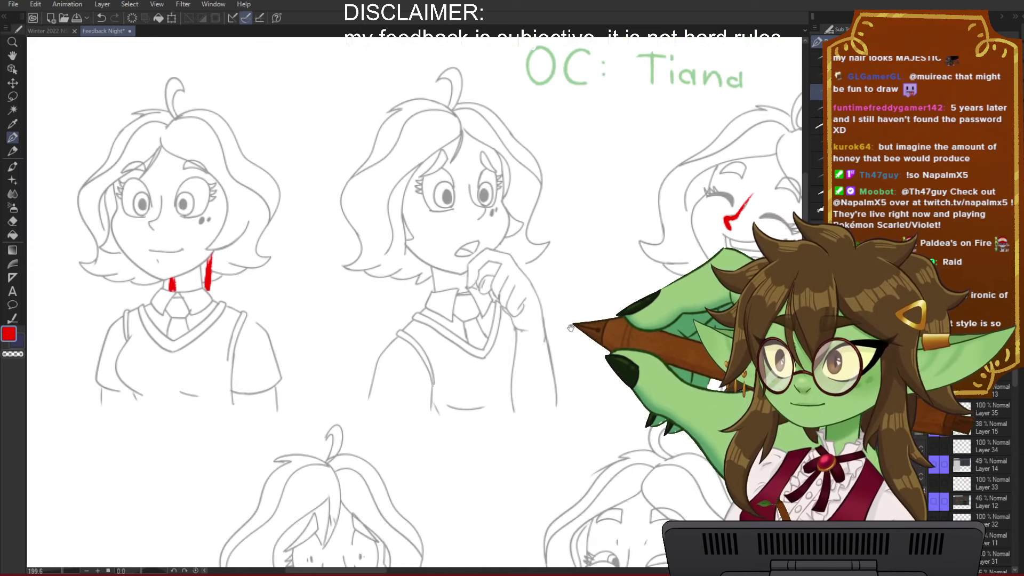
{"action": "left_click_drag", "start_coordinate": [571, 328], "coordinate": [542, 318]}
{"action": "left_click_drag", "start_coordinate": [513, 202], "coordinate": [507, 236]}
{"action": "mouse_move", "coordinate": [379, 280]}
{"action": "left_mouse_down"}
{"action": "mouse_move", "coordinate": [387, 317]}
{"action": "mouse_move", "coordinate": [422, 315]}
{"action": "left_mouse_up"}
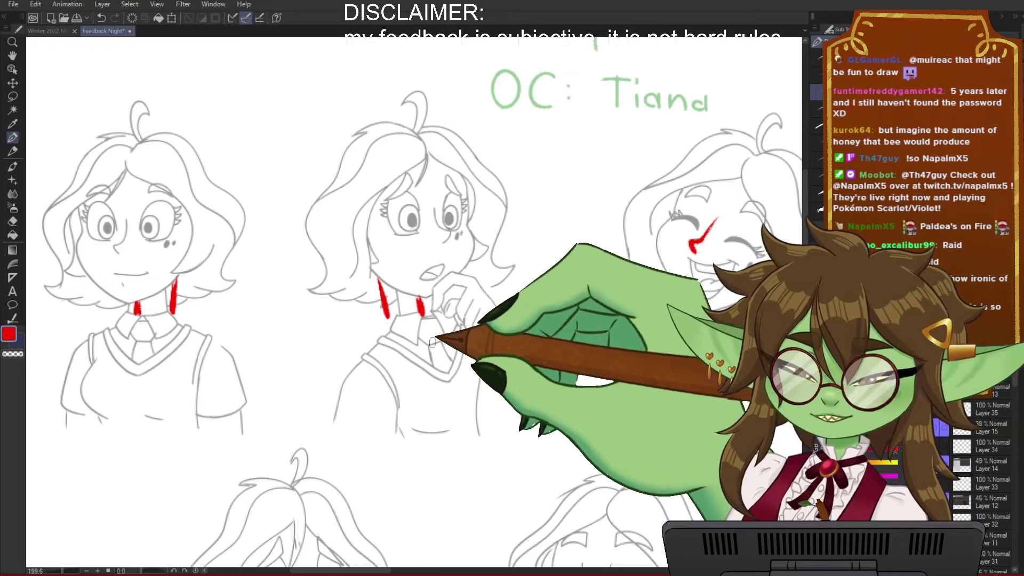
{"action": "mouse_move", "coordinate": [323, 165]}
{"action": "left_mouse_down"}
{"action": "mouse_move", "coordinate": [311, 318]}
{"action": "mouse_move", "coordinate": [501, 169]}
{"action": "left_mouse_up"}
{"action": "key", "text": "ctrl+z"}
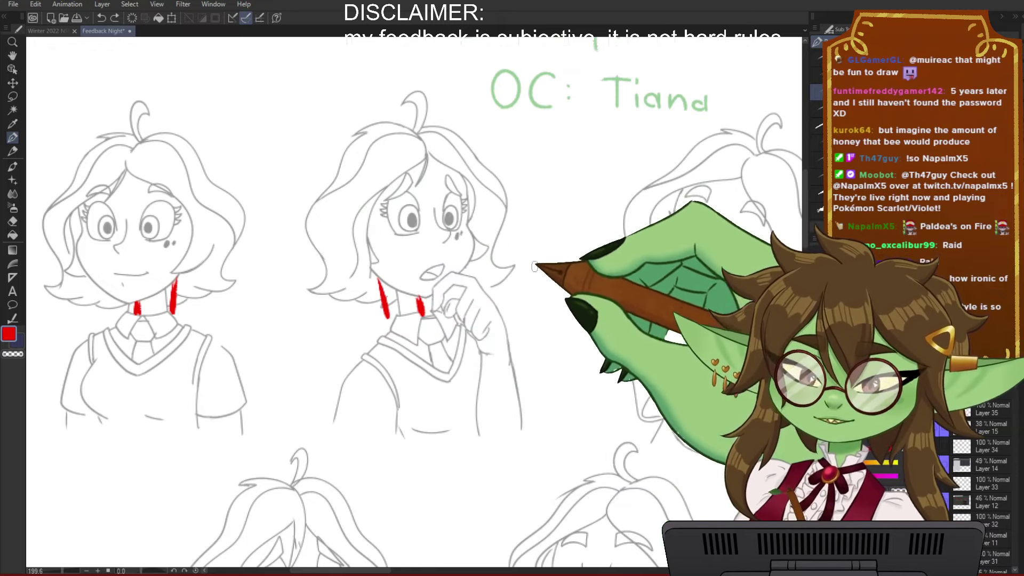
Step: Draw two short red neck lines above the collar of the smirking figure in the lower row
{"action": "mouse_move", "coordinate": [699, 432]}
{"action": "left_mouse_down"}
{"action": "mouse_move", "coordinate": [480, 425]}
{"action": "mouse_move", "coordinate": [431, 435]}
{"action": "left_mouse_up"}
{"action": "left_click_drag", "start_coordinate": [598, 428], "coordinate": [294, 430]}
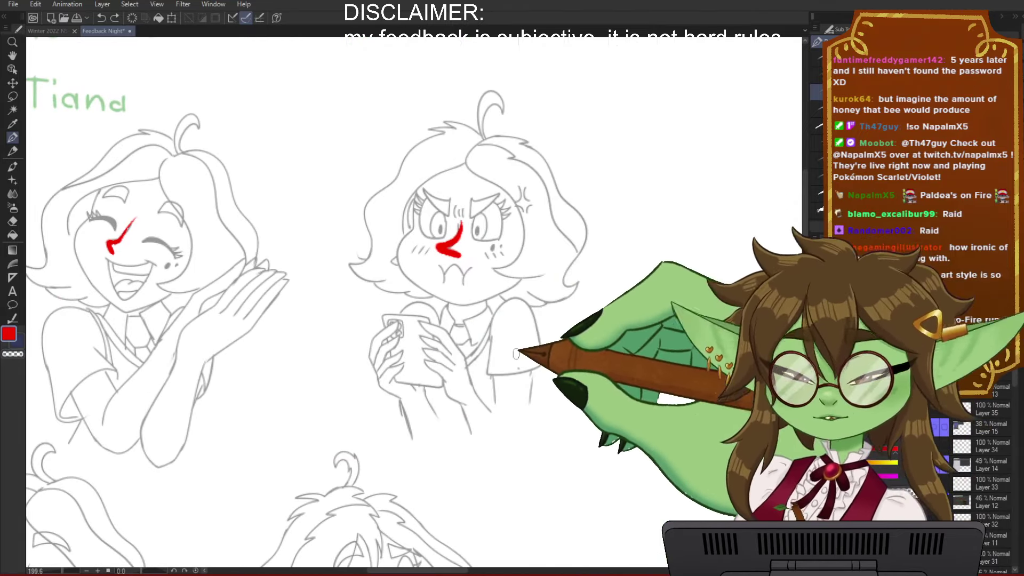
{"action": "mouse_move", "coordinate": [531, 514]}
{"action": "left_mouse_down"}
{"action": "mouse_move", "coordinate": [600, 288]}
{"action": "mouse_move", "coordinate": [640, 234]}
{"action": "left_mouse_up"}
{"action": "left_click_drag", "start_coordinate": [376, 451], "coordinate": [641, 434]}
{"action": "left_click_drag", "start_coordinate": [450, 389], "coordinate": [474, 389]}
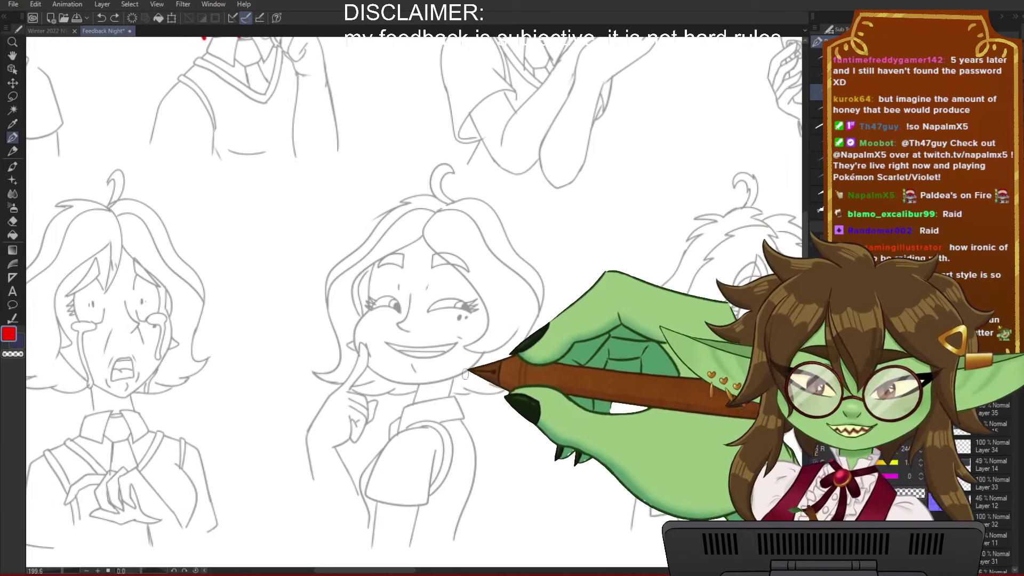
{"action": "left_click_drag", "start_coordinate": [426, 456], "coordinate": [686, 441]}
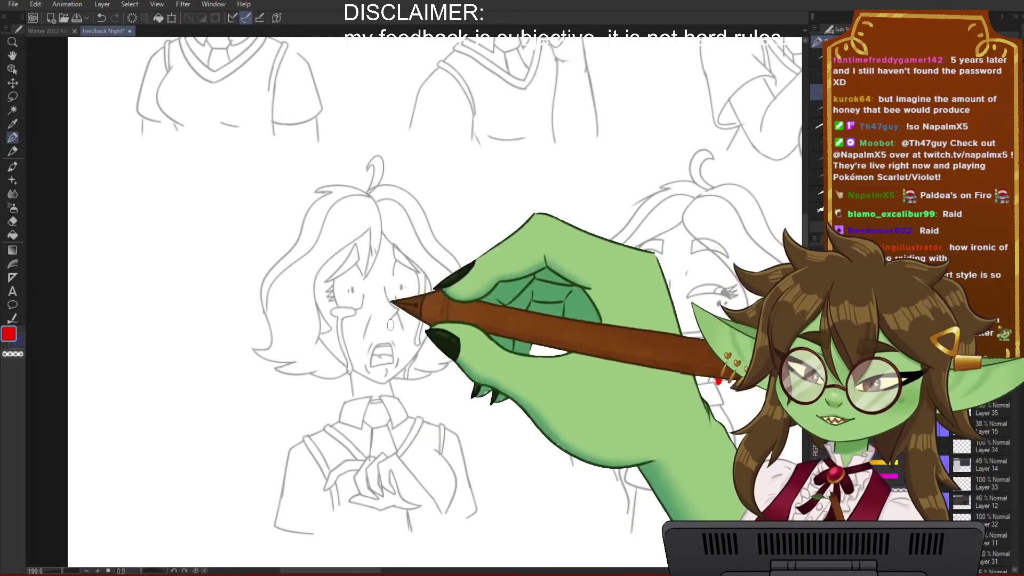
Step: Review the red nose and neck corrections across the whole character sheet
{"action": "left_click_drag", "start_coordinate": [539, 436], "coordinate": [483, 422]}
{"action": "scroll", "coordinate": [498, 386], "scroll_direction": "down", "scroll_amount": 2}
{"action": "mouse_move", "coordinate": [514, 377]}
{"action": "left_mouse_down"}
{"action": "mouse_move", "coordinate": [400, 393]}
{"action": "mouse_move", "coordinate": [423, 389]}
{"action": "mouse_move", "coordinate": [397, 406]}
{"action": "left_mouse_up"}
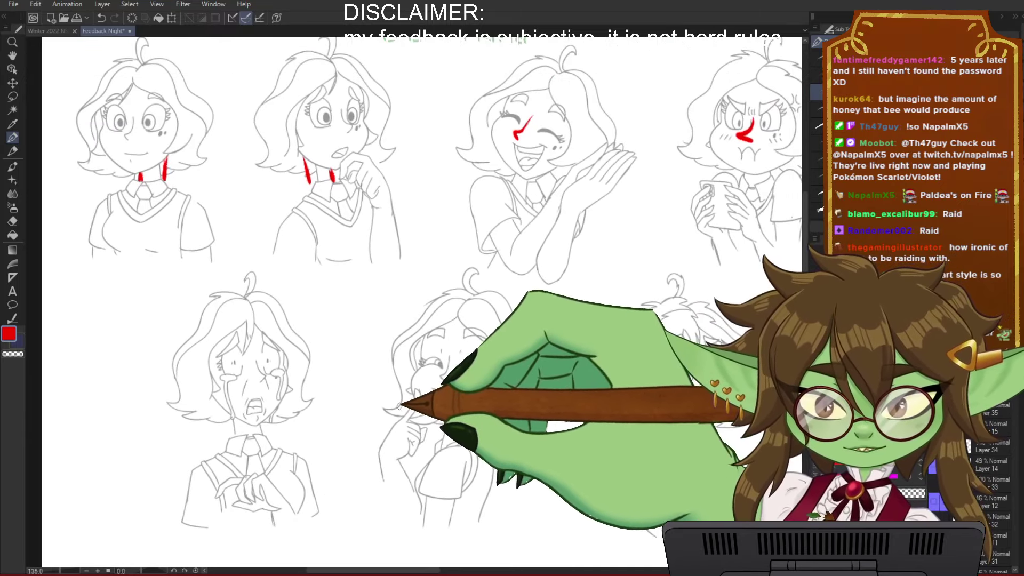
{"action": "scroll", "coordinate": [422, 402], "scroll_direction": "up", "scroll_amount": 1}
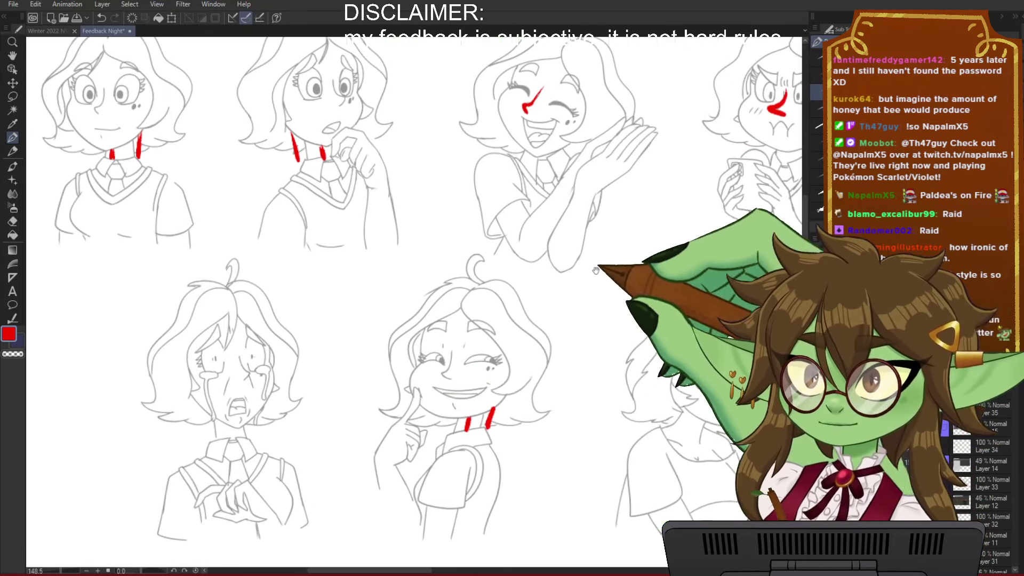
{"action": "left_click_drag", "start_coordinate": [596, 270], "coordinate": [556, 315]}
{"action": "scroll", "coordinate": [545, 327], "scroll_direction": "down", "scroll_amount": 2}
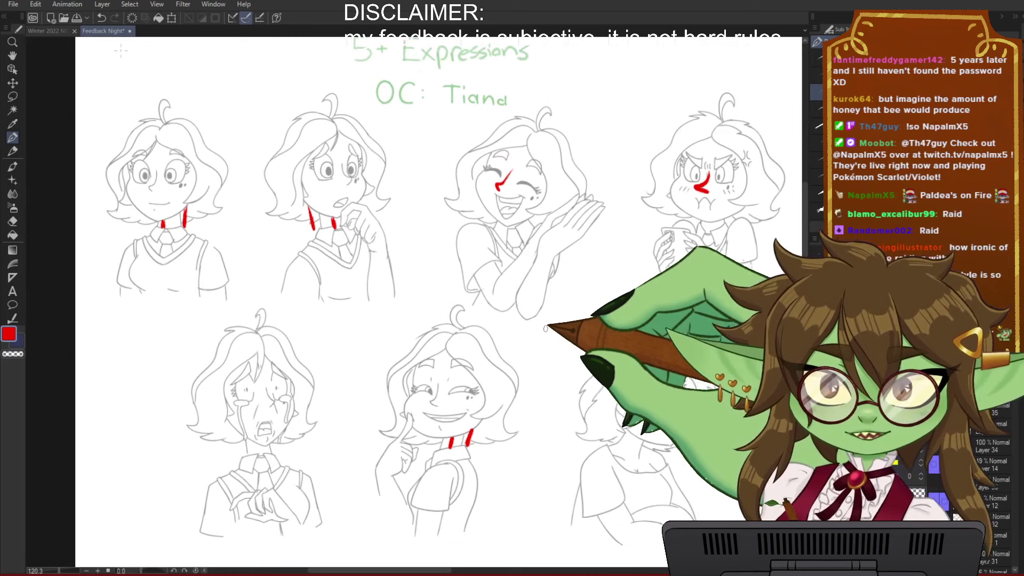
Step: Draw a tall outward-pointing red stretch arrow beside the crying figure and two inward-facing red squash arrows beside the smirking figure
{"action": "left_click_drag", "start_coordinate": [549, 368], "coordinate": [549, 334]}
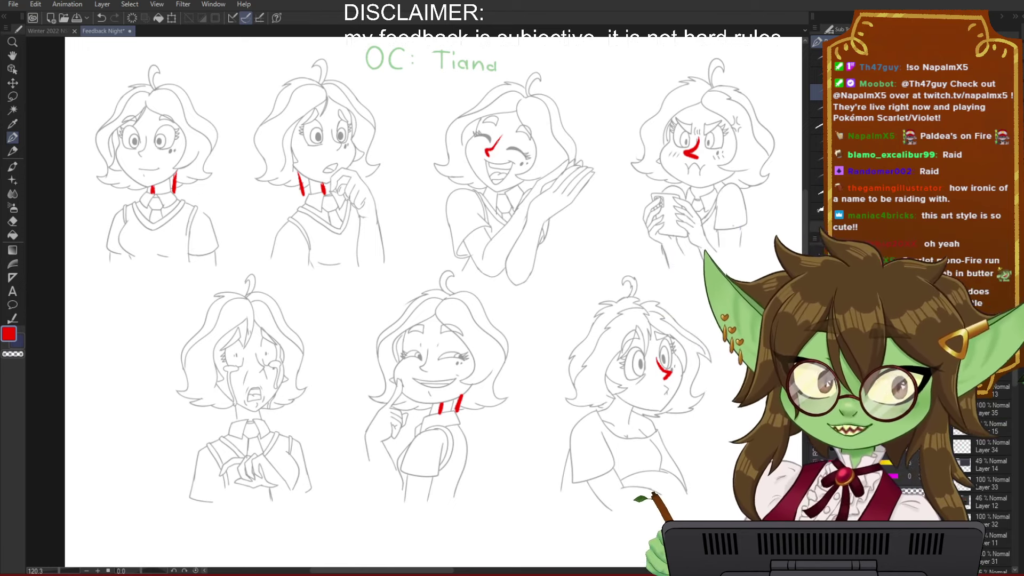
{"action": "scroll", "coordinate": [621, 348], "scroll_direction": "down", "scroll_amount": 1}
{"action": "left_click_drag", "start_coordinate": [642, 334], "coordinate": [574, 388]}
{"action": "scroll", "coordinate": [589, 373], "scroll_direction": "up", "scroll_amount": 1}
{"action": "scroll", "coordinate": [600, 394], "scroll_direction": "down", "scroll_amount": 1}
{"action": "left_click_drag", "start_coordinate": [666, 398], "coordinate": [684, 397]}
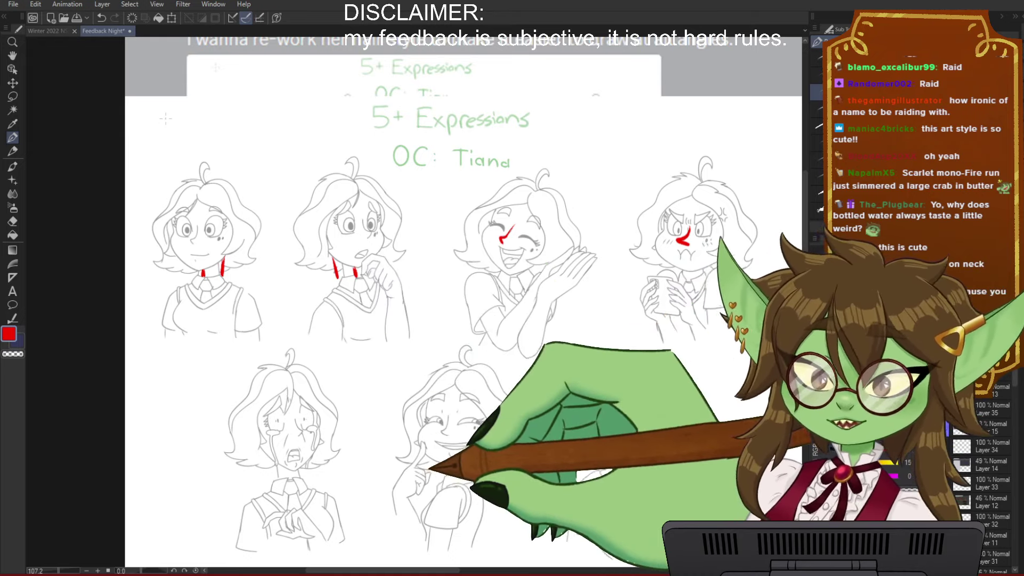
{"action": "left_click_drag", "start_coordinate": [406, 443], "coordinate": [438, 392]}
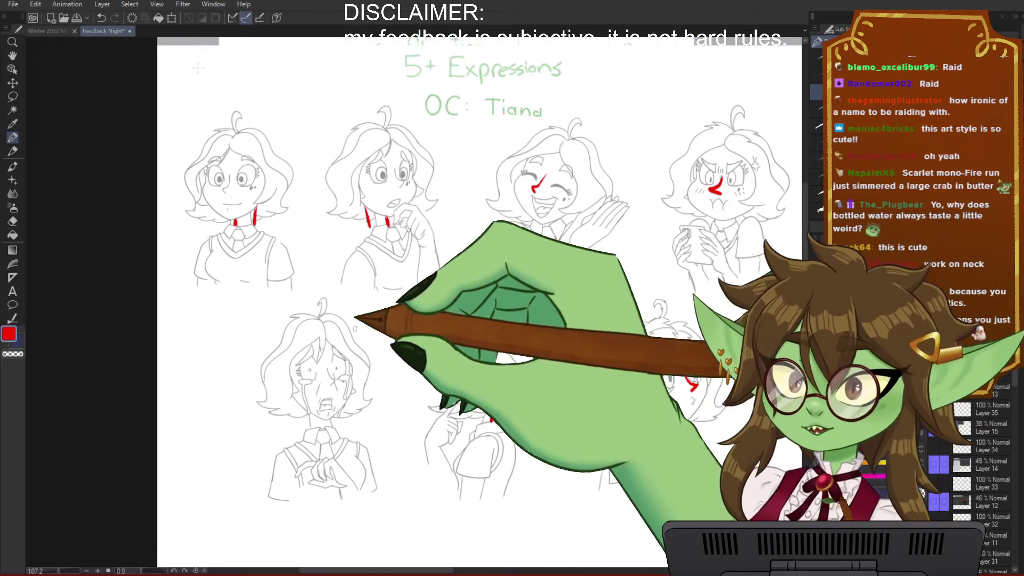
{"action": "left_click_drag", "start_coordinate": [375, 357], "coordinate": [368, 419]}
{"action": "left_click_drag", "start_coordinate": [374, 345], "coordinate": [366, 318]}
{"action": "left_click_drag", "start_coordinate": [366, 318], "coordinate": [429, 362]}
{"action": "mouse_move", "coordinate": [427, 406]}
{"action": "left_mouse_down"}
{"action": "mouse_move", "coordinate": [430, 419]}
{"action": "mouse_move", "coordinate": [428, 377]}
{"action": "left_mouse_up"}
{"action": "left_click_drag", "start_coordinate": [421, 389], "coordinate": [435, 390]}
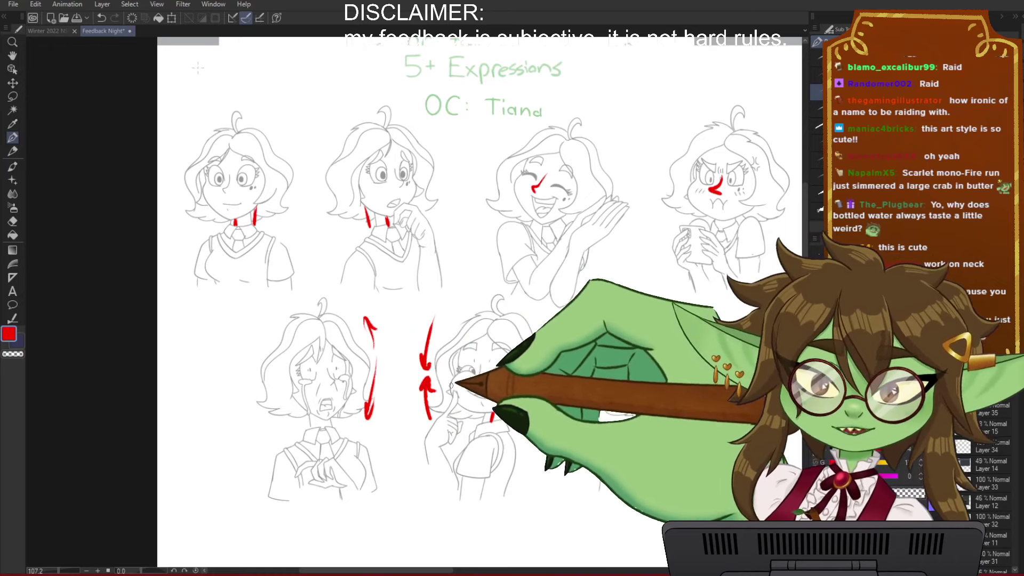
Step: Try bold curved red eyebrow strokes meeting above the smirking figure's nose
{"action": "left_click_drag", "start_coordinate": [677, 458], "coordinate": [636, 452]}
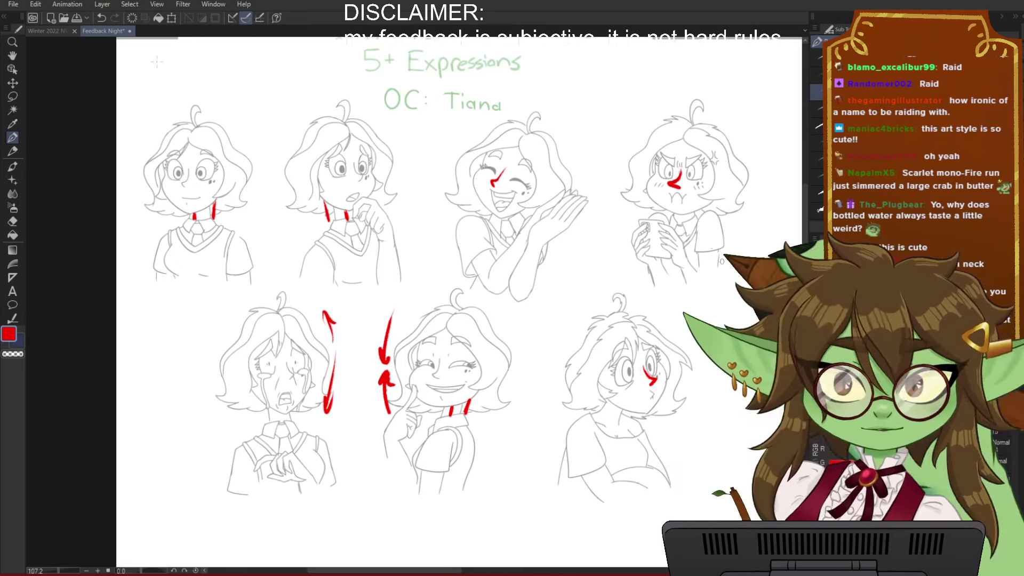
{"action": "mouse_move", "coordinate": [714, 289]}
{"action": "left_mouse_down"}
{"action": "mouse_move", "coordinate": [624, 279]}
{"action": "mouse_move", "coordinate": [686, 285]}
{"action": "mouse_move", "coordinate": [692, 336]}
{"action": "left_mouse_up"}
{"action": "scroll", "coordinate": [641, 238], "scroll_direction": "down", "scroll_amount": 1}
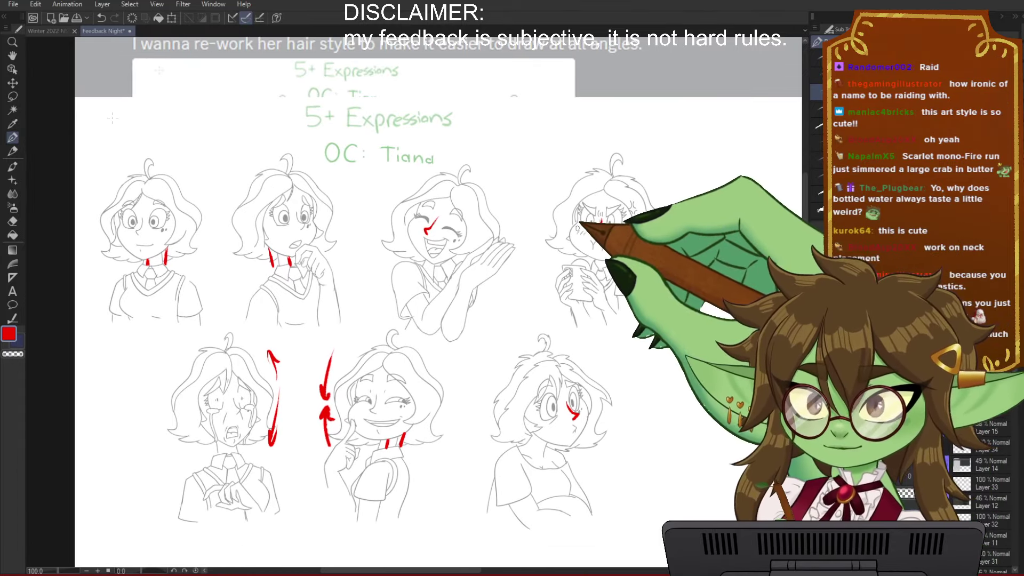
{"action": "scroll", "coordinate": [356, 412], "scroll_direction": "up", "scroll_amount": 4}
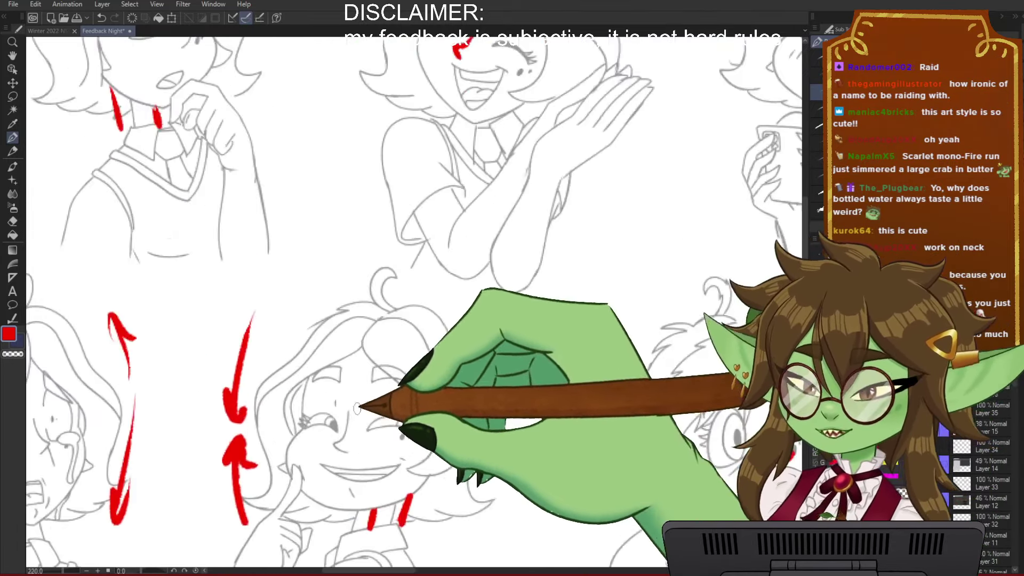
{"action": "scroll", "coordinate": [356, 412], "scroll_direction": "up", "scroll_amount": 1}
{"action": "left_click_drag", "start_coordinate": [380, 394], "coordinate": [471, 376]}
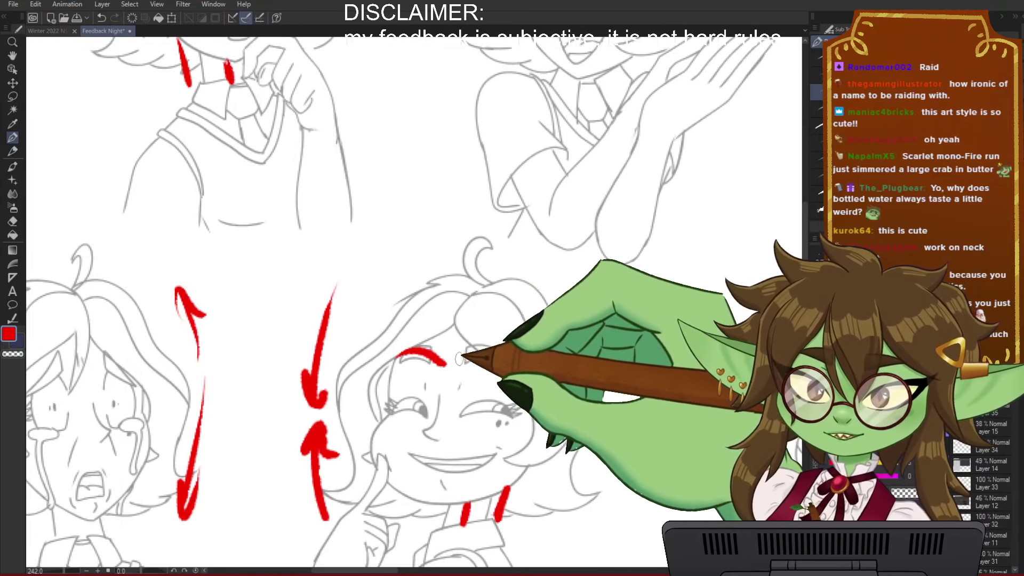
{"action": "left_click_drag", "start_coordinate": [398, 357], "coordinate": [524, 349]}
{"action": "key", "text": "ctrl+z"}
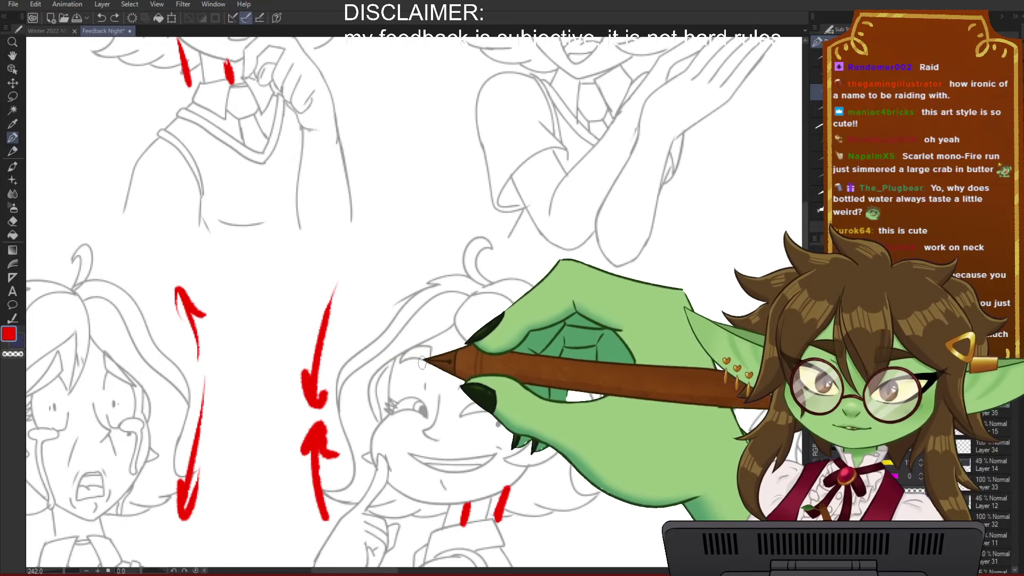
{"action": "left_click_drag", "start_coordinate": [389, 359], "coordinate": [515, 358]}
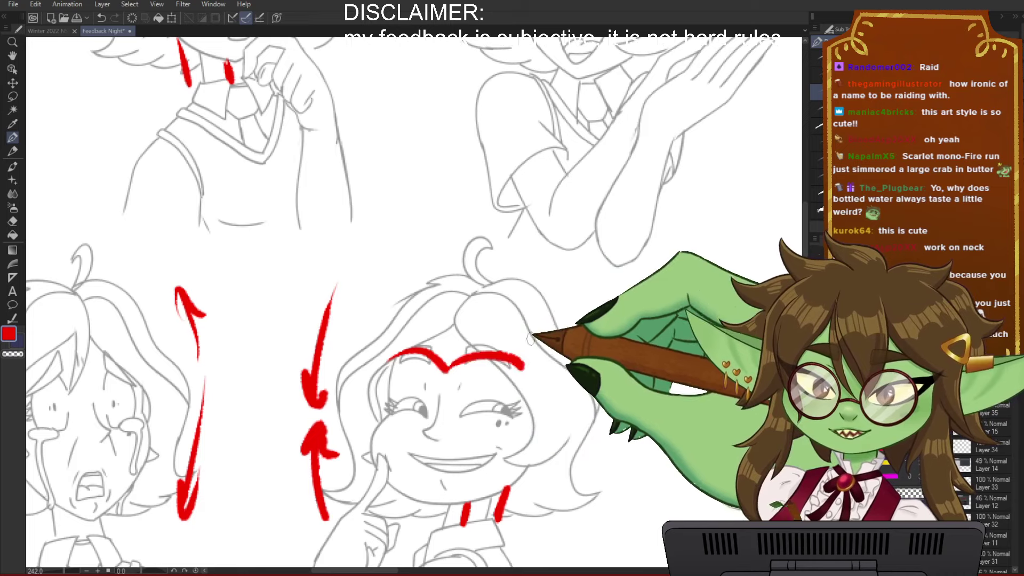
Step: Review the seven corrected expressions together with the submitter's note about consistency and hair style
{"action": "scroll", "coordinate": [472, 411], "scroll_direction": "down", "scroll_amount": 2}
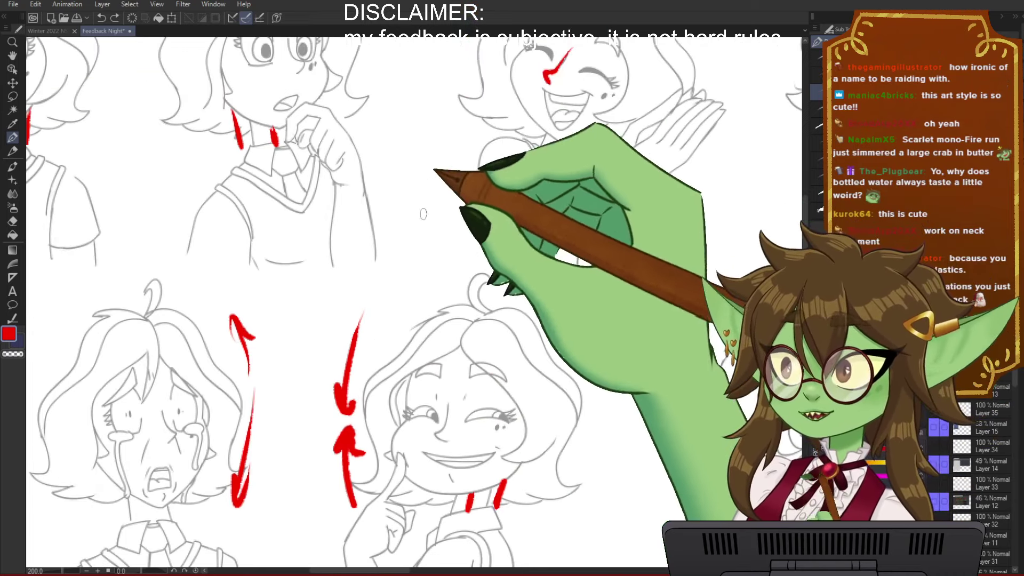
{"action": "scroll", "coordinate": [393, 253], "scroll_direction": "down", "scroll_amount": 2}
{"action": "scroll", "coordinate": [488, 424], "scroll_direction": "down", "scroll_amount": 1}
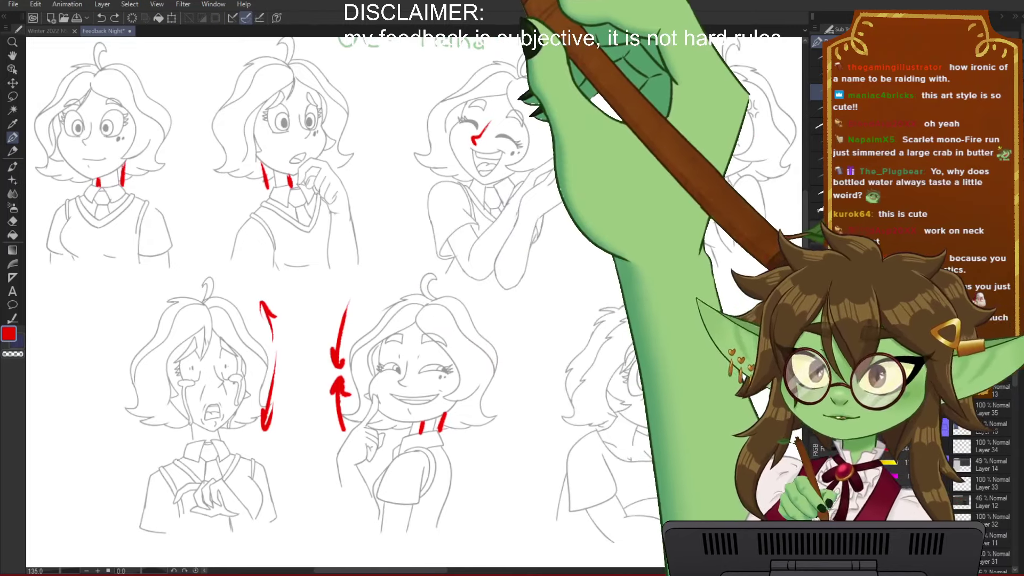
{"action": "scroll", "coordinate": [590, 283], "scroll_direction": "down", "scroll_amount": 2}
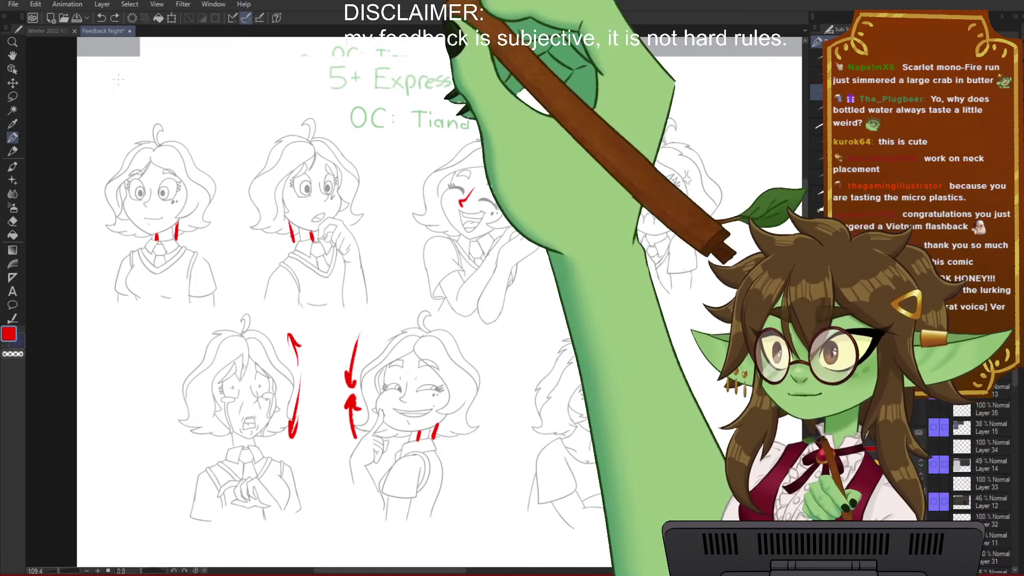
{"action": "scroll", "coordinate": [345, 224], "scroll_direction": "down", "scroll_amount": 2}
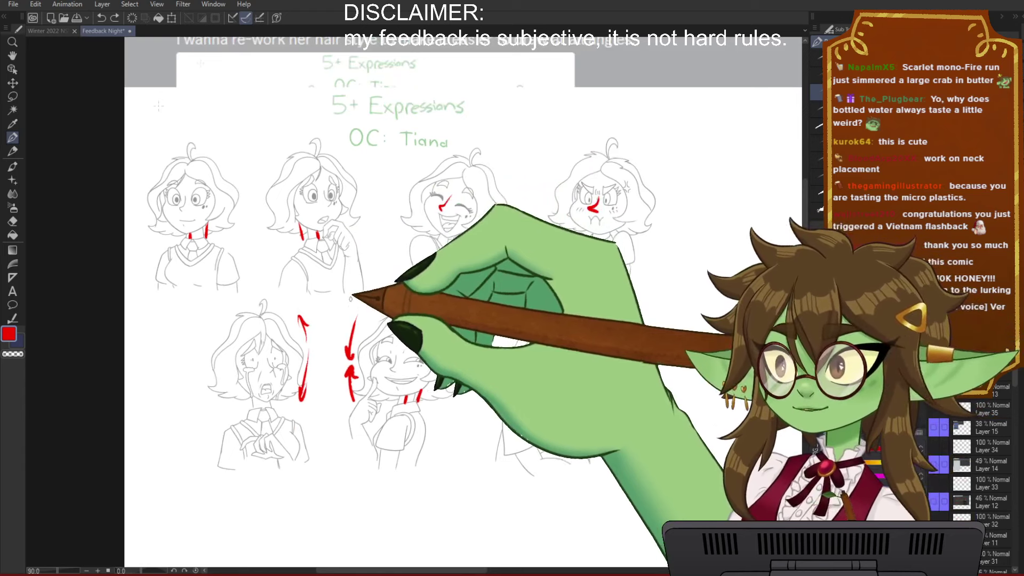
{"action": "scroll", "coordinate": [351, 310], "scroll_direction": "down", "scroll_amount": 1}
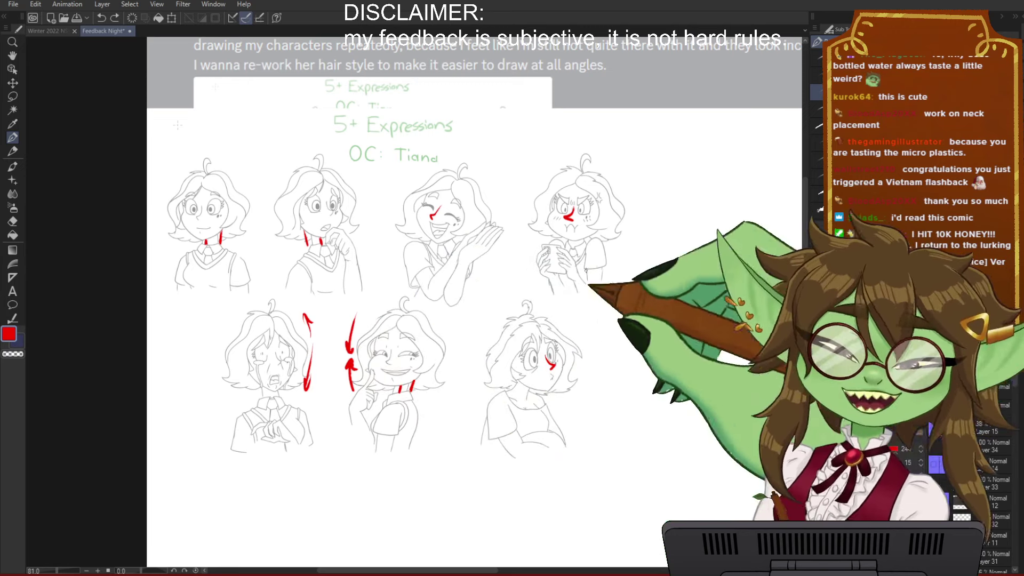
{"action": "scroll", "coordinate": [412, 480], "scroll_direction": "down", "scroll_amount": 2}
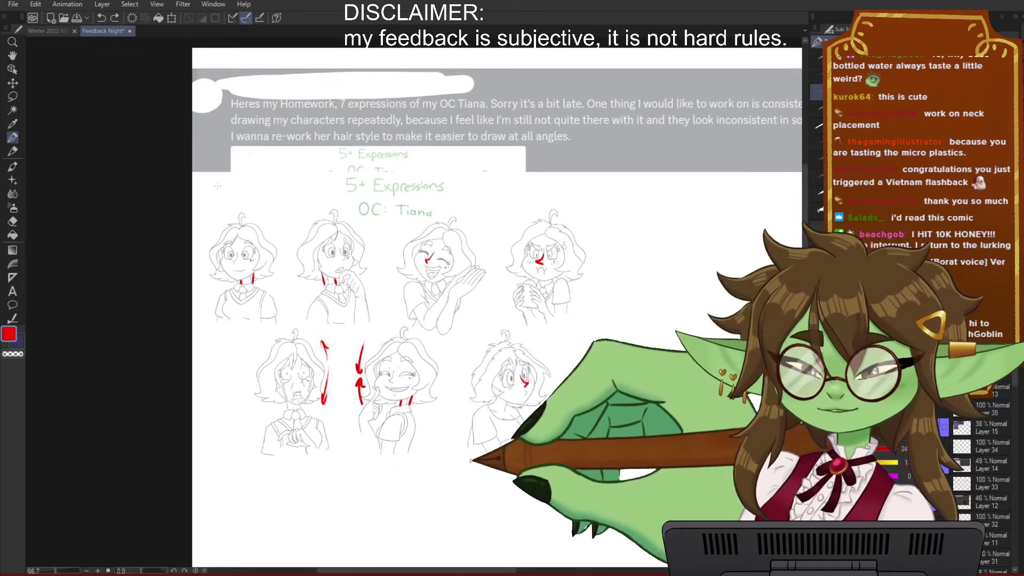
{"action": "scroll", "coordinate": [502, 480], "scroll_direction": "up", "scroll_amount": 2}
{"action": "left_click_drag", "start_coordinate": [411, 438], "coordinate": [404, 435]}
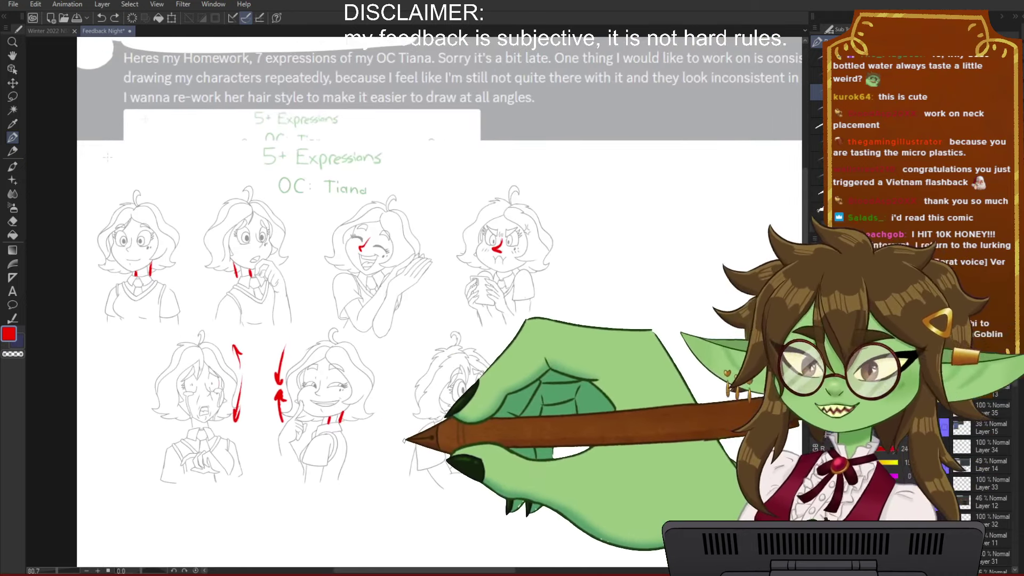
{"action": "mouse_move", "coordinate": [563, 362]}
{"action": "left_mouse_down"}
{"action": "mouse_move", "coordinate": [503, 401]}
{"action": "mouse_move", "coordinate": [508, 409]}
{"action": "left_mouse_up"}
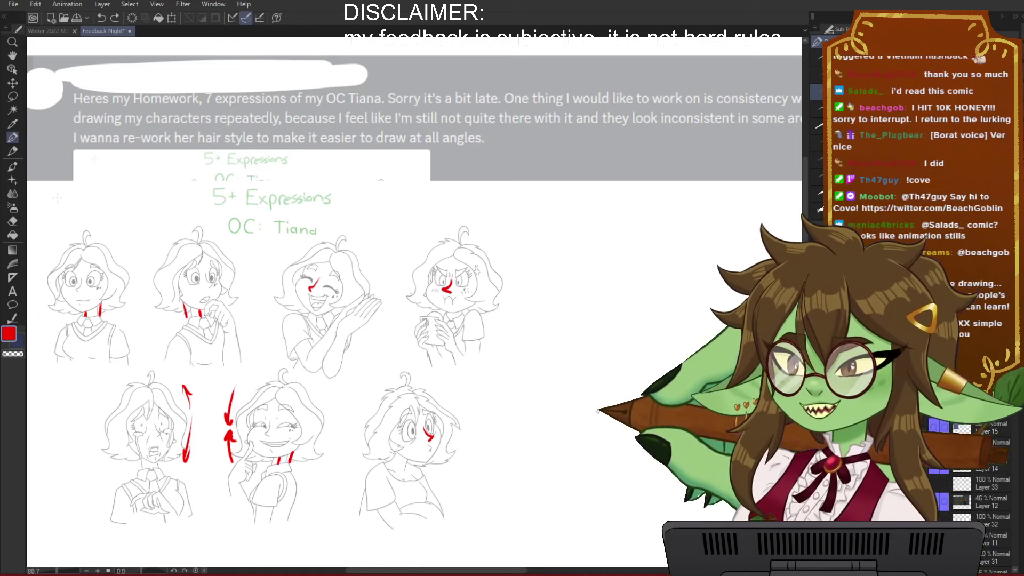
{"action": "scroll", "coordinate": [483, 298], "scroll_direction": "down", "scroll_amount": 1}
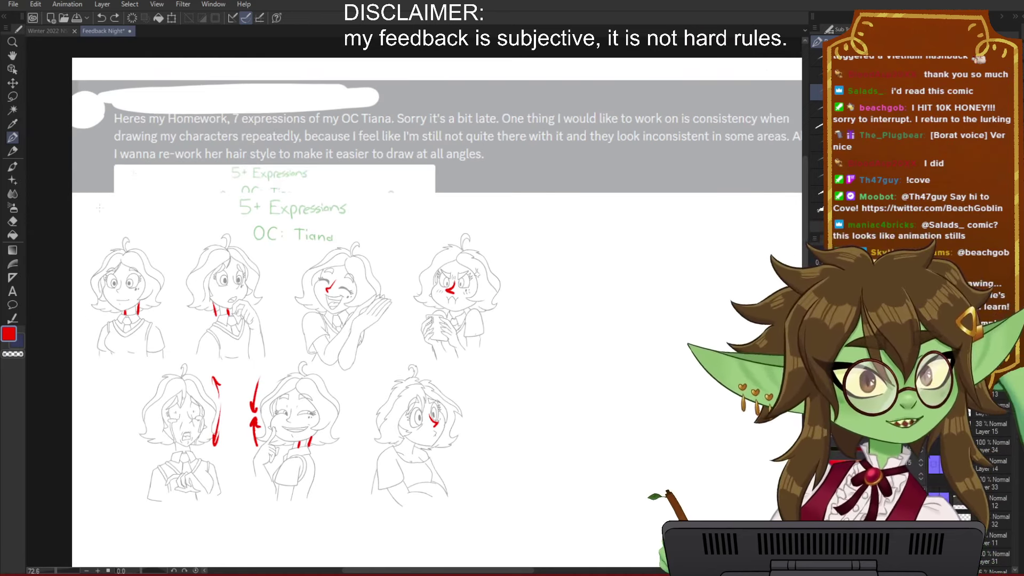
Step: Replace the OC sheet with the pngtuber expression sketches submission and fade it for drawing over
{"action": "key", "text": "Delete"}
{"action": "key", "text": "ctrl+v"}
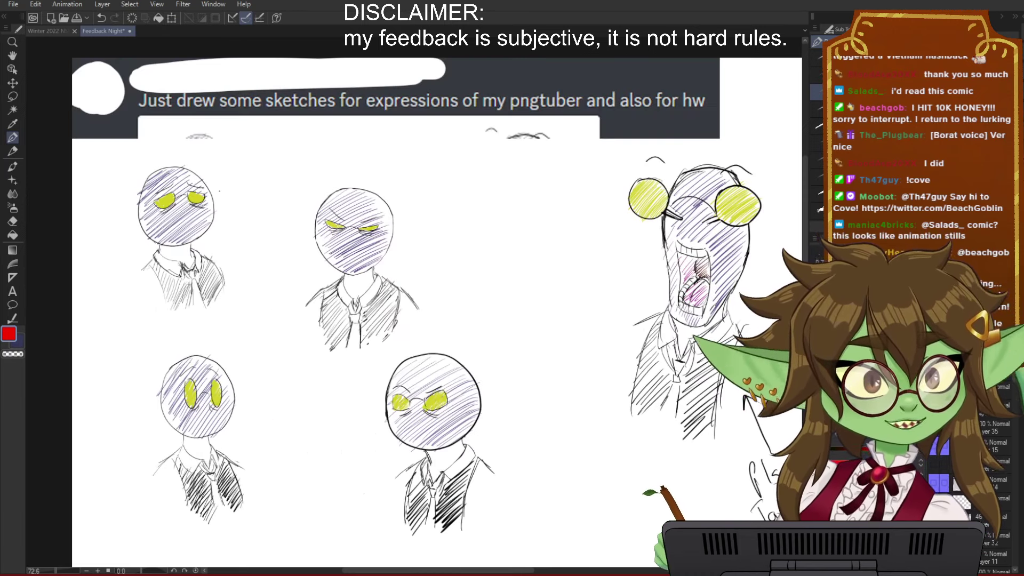
{"action": "scroll", "coordinate": [448, 336], "scroll_direction": "down", "scroll_amount": 1}
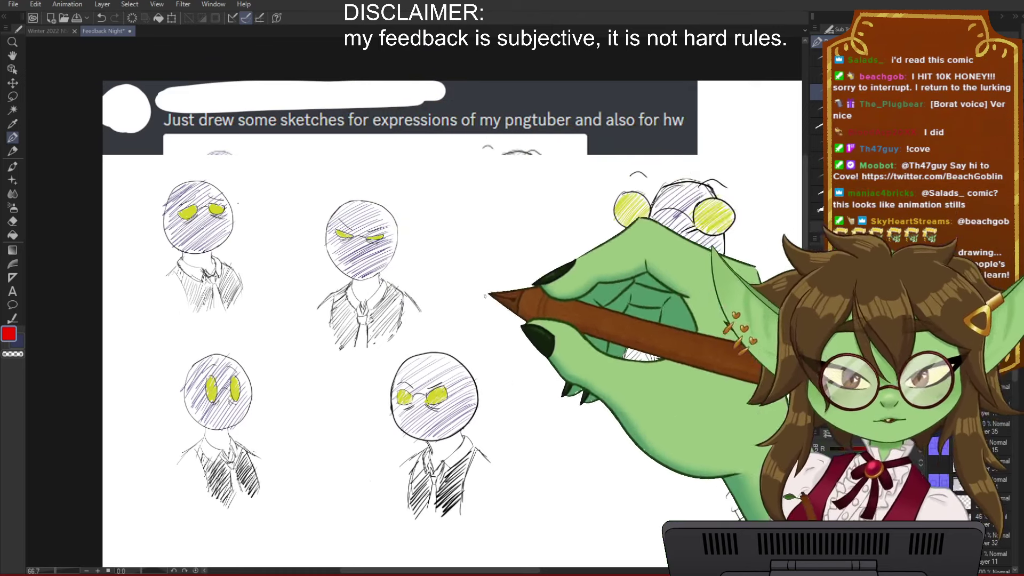
{"action": "scroll", "coordinate": [484, 296], "scroll_direction": "down", "scroll_amount": 1}
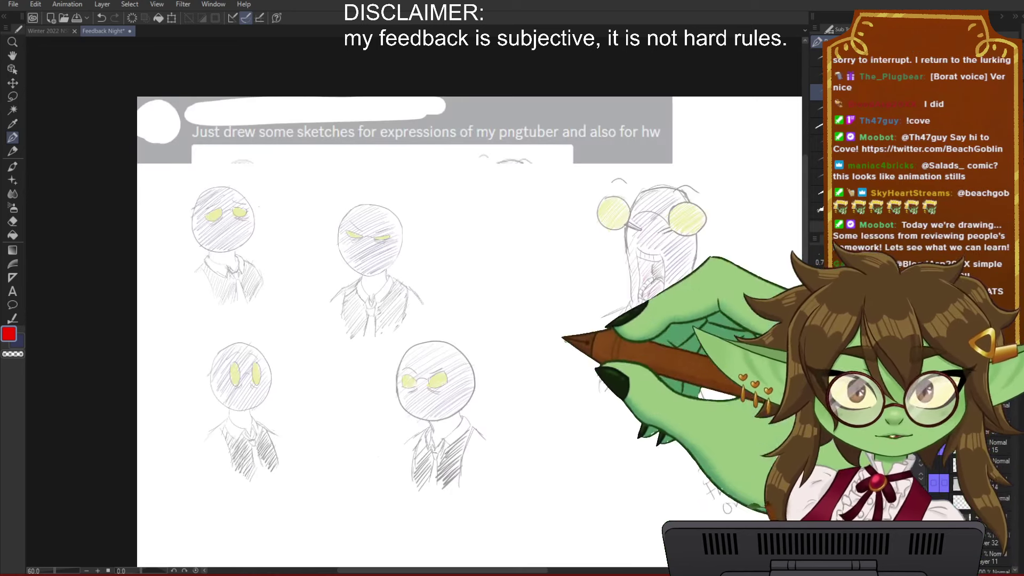
Step: Examine the round-headed pngtuber expression sketches and compare their eye shapes
{"action": "scroll", "coordinate": [646, 373], "scroll_direction": "down", "scroll_amount": 3}
{"action": "scroll", "coordinate": [331, 357], "scroll_direction": "up", "scroll_amount": 5}
{"action": "left_click_drag", "start_coordinate": [420, 423], "coordinate": [416, 404]}
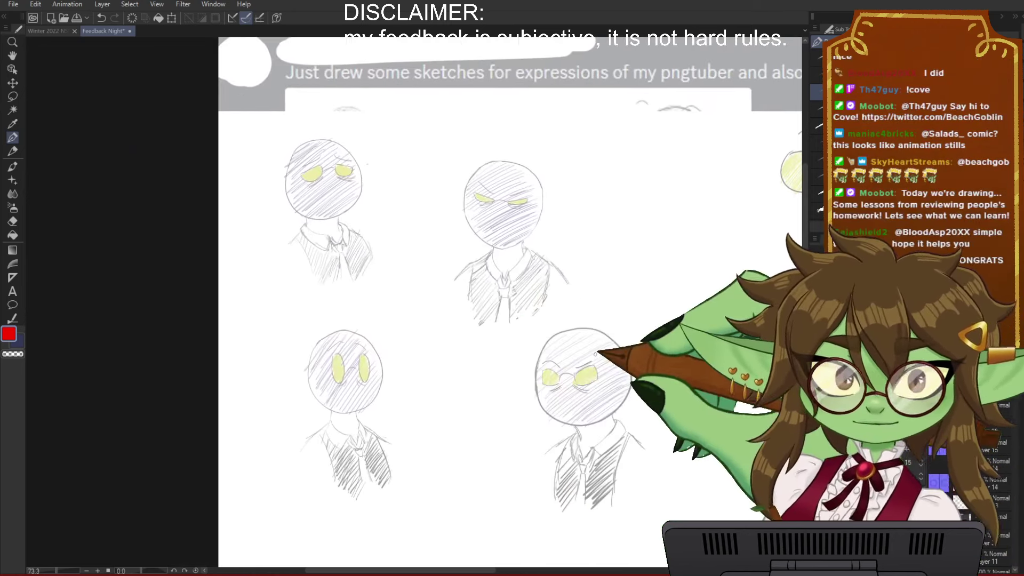
{"action": "left_click_drag", "start_coordinate": [642, 366], "coordinate": [385, 375]}
{"action": "left_click_drag", "start_coordinate": [483, 368], "coordinate": [825, 340]}
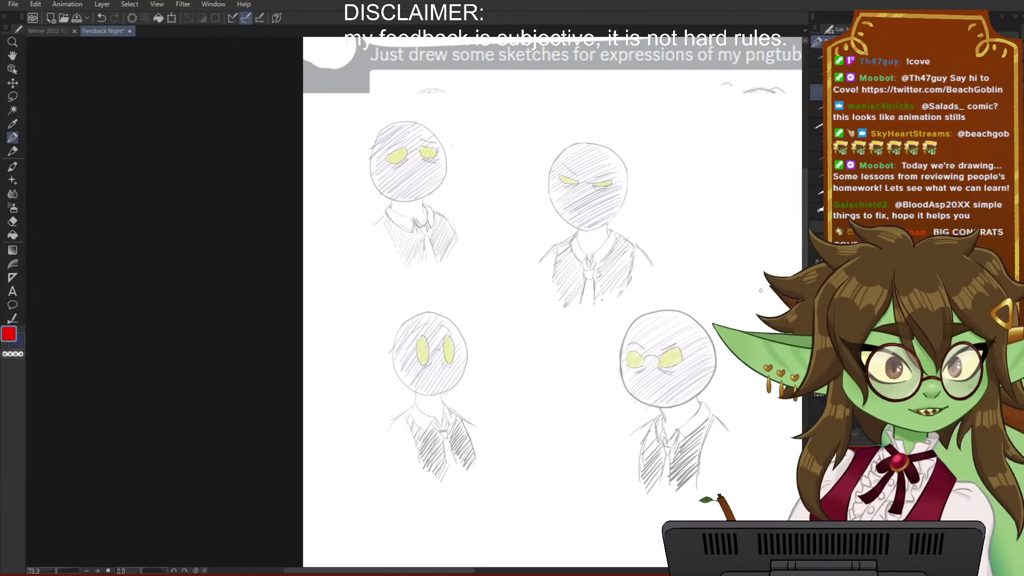
{"action": "scroll", "coordinate": [600, 290], "scroll_direction": "up", "scroll_amount": 2}
{"action": "left_click_drag", "start_coordinate": [677, 265], "coordinate": [594, 306]}
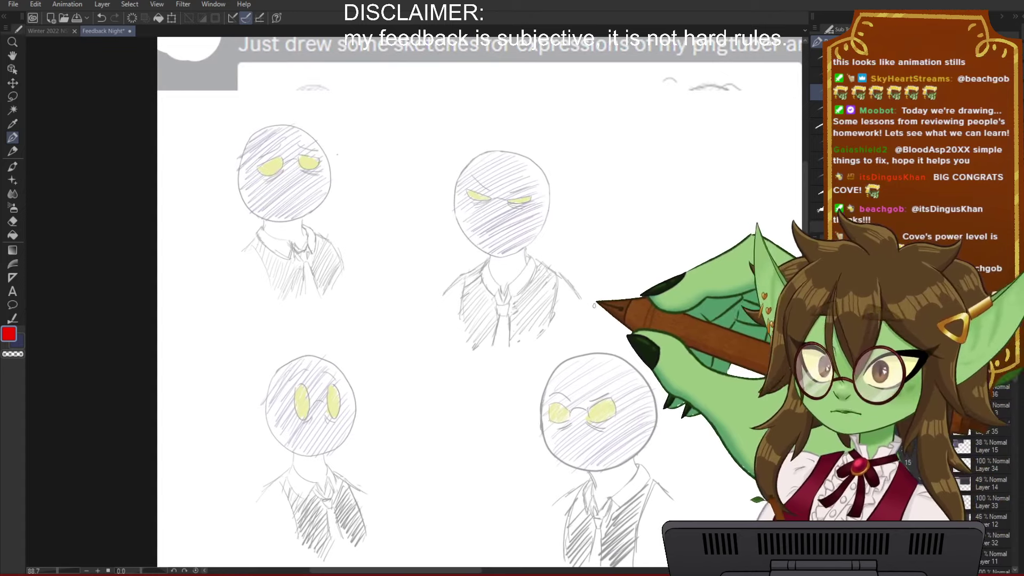
{"action": "left_click_drag", "start_coordinate": [642, 358], "coordinate": [639, 357]}
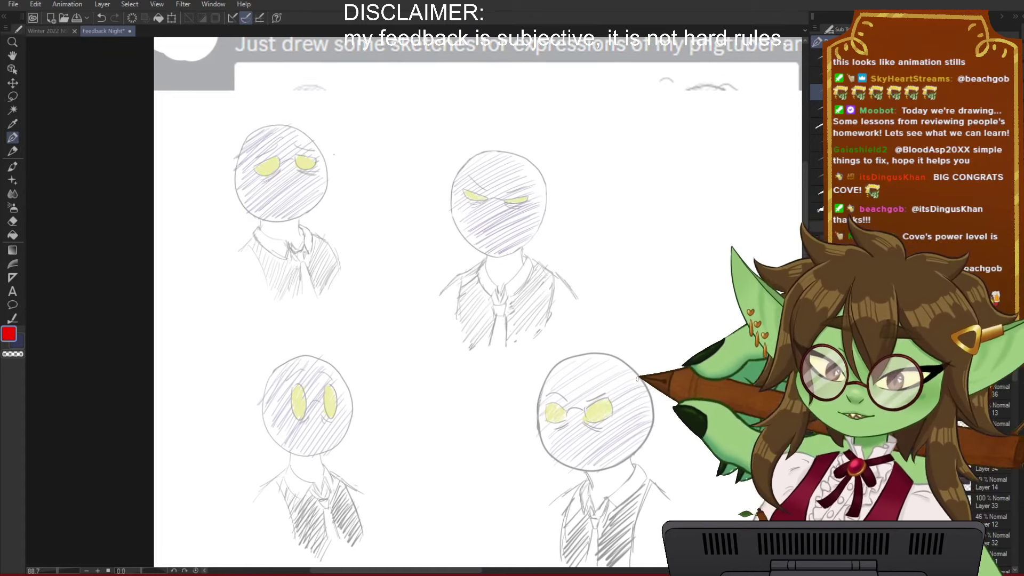
Step: Outline the narrow-eyed pngtuber's angry eyes and brows in red, with two inward-pointing squash arrows beside the head
{"action": "scroll", "coordinate": [637, 421], "scroll_direction": "down", "scroll_amount": 2}
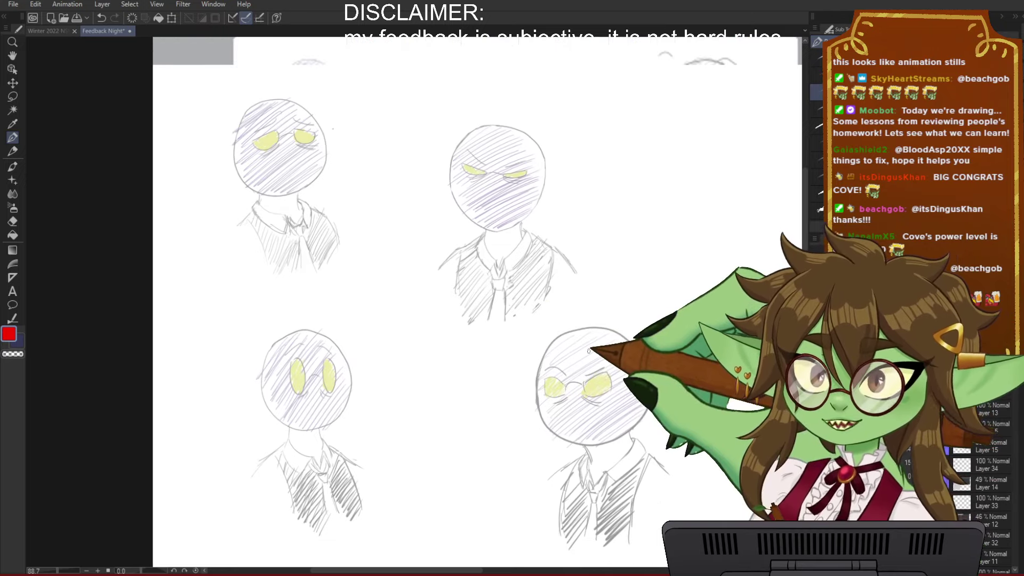
{"action": "scroll", "coordinate": [589, 350], "scroll_direction": "up", "scroll_amount": 7}
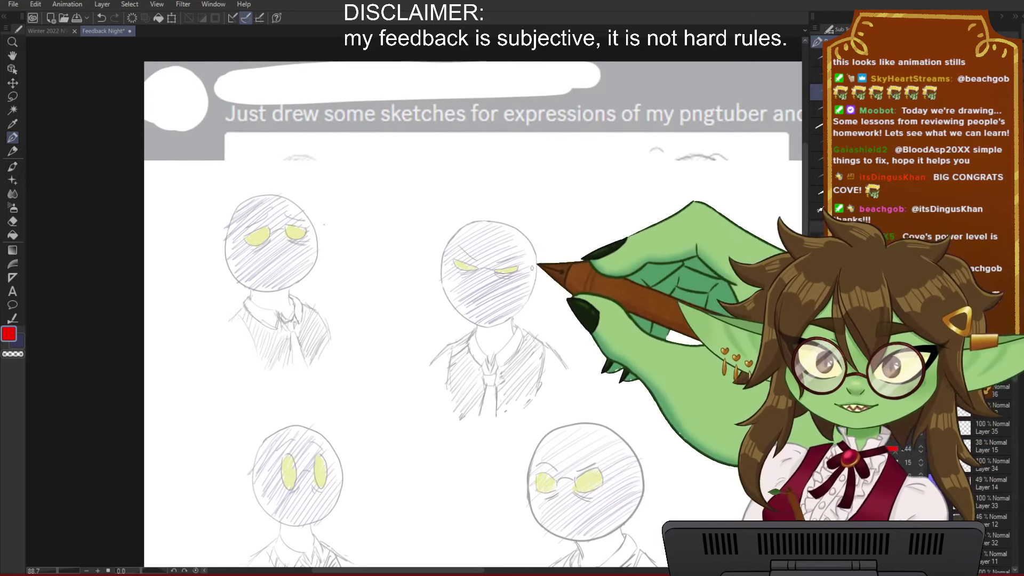
{"action": "left_click_drag", "start_coordinate": [461, 239], "coordinate": [476, 261]}
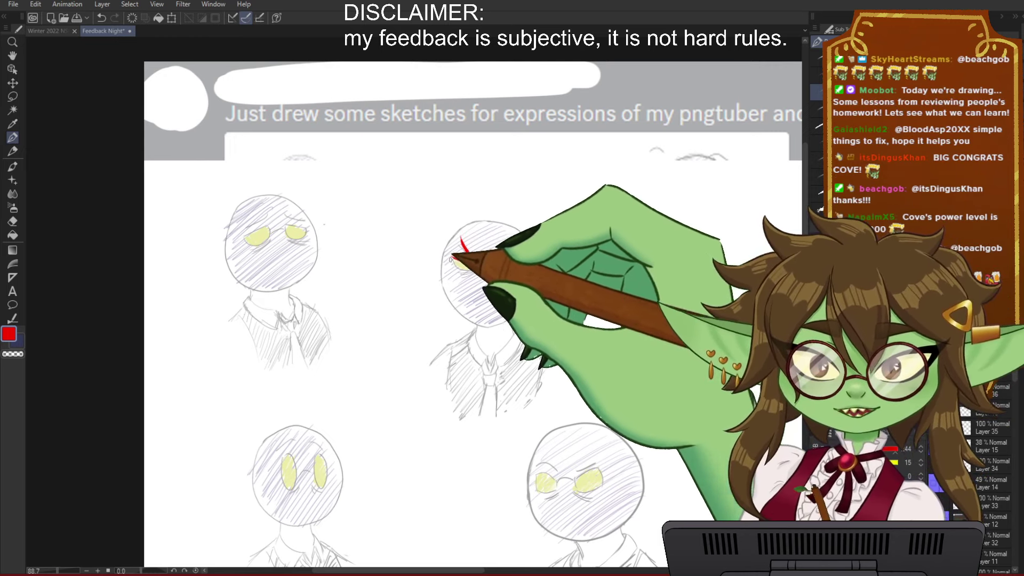
{"action": "mouse_move", "coordinate": [451, 259]}
{"action": "left_mouse_down"}
{"action": "mouse_move", "coordinate": [521, 269]}
{"action": "mouse_move", "coordinate": [473, 274]}
{"action": "left_mouse_up"}
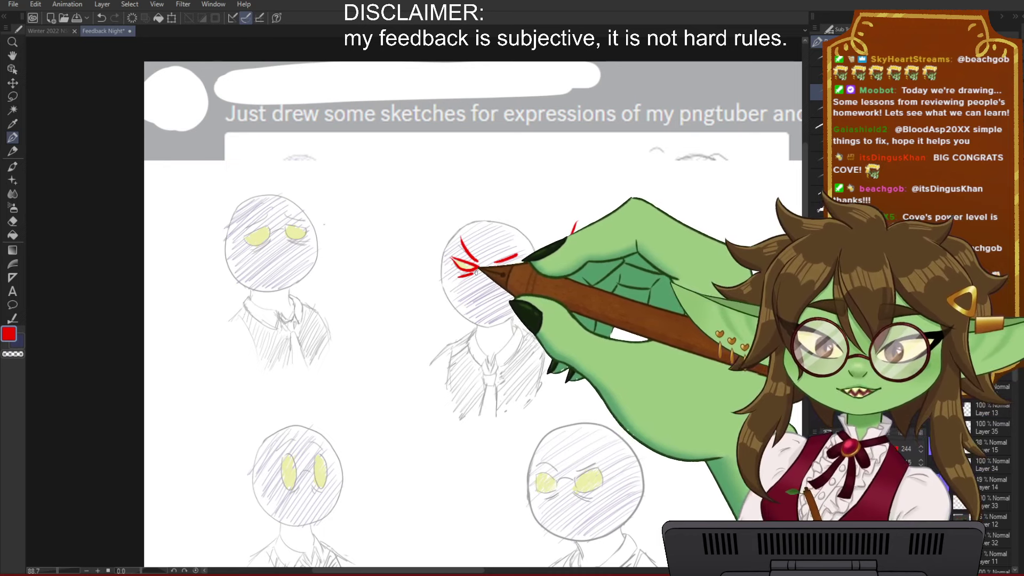
Step: Trace the bespectacled lower figure's round lenses and bridge in red, with one raised arched brow and one lowered brow
{"action": "left_click_drag", "start_coordinate": [659, 435], "coordinate": [592, 305]}
{"action": "mouse_move", "coordinate": [470, 324]}
{"action": "left_mouse_down"}
{"action": "mouse_move", "coordinate": [528, 336]}
{"action": "mouse_move", "coordinate": [539, 330]}
{"action": "mouse_move", "coordinate": [470, 349]}
{"action": "mouse_move", "coordinate": [482, 341]}
{"action": "mouse_move", "coordinate": [491, 352]}
{"action": "mouse_move", "coordinate": [475, 361]}
{"action": "mouse_move", "coordinate": [533, 338]}
{"action": "mouse_move", "coordinate": [529, 359]}
{"action": "left_mouse_up"}
{"action": "key", "text": "ctrl+z"}
{"action": "key", "text": "ctrl+z"}
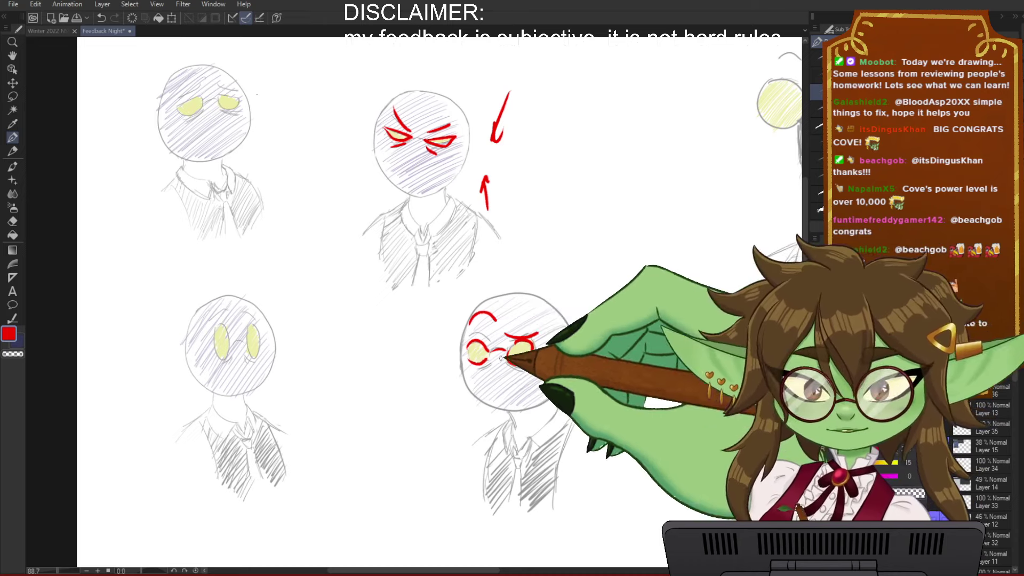
Step: Trace the wide-eyed lower figure's oval lenses and bridge in red, adding under-eye marks and an arched line above
{"action": "left_click_drag", "start_coordinate": [408, 409], "coordinate": [500, 424]}
{"action": "mouse_move", "coordinate": [302, 332]}
{"action": "left_mouse_down"}
{"action": "mouse_move", "coordinate": [327, 311]}
{"action": "mouse_move", "coordinate": [350, 330]}
{"action": "mouse_move", "coordinate": [343, 318]}
{"action": "mouse_move", "coordinate": [309, 350]}
{"action": "mouse_move", "coordinate": [310, 339]}
{"action": "mouse_move", "coordinate": [349, 342]}
{"action": "mouse_move", "coordinate": [322, 381]}
{"action": "left_mouse_up"}
{"action": "key", "text": "ctrl+z"}
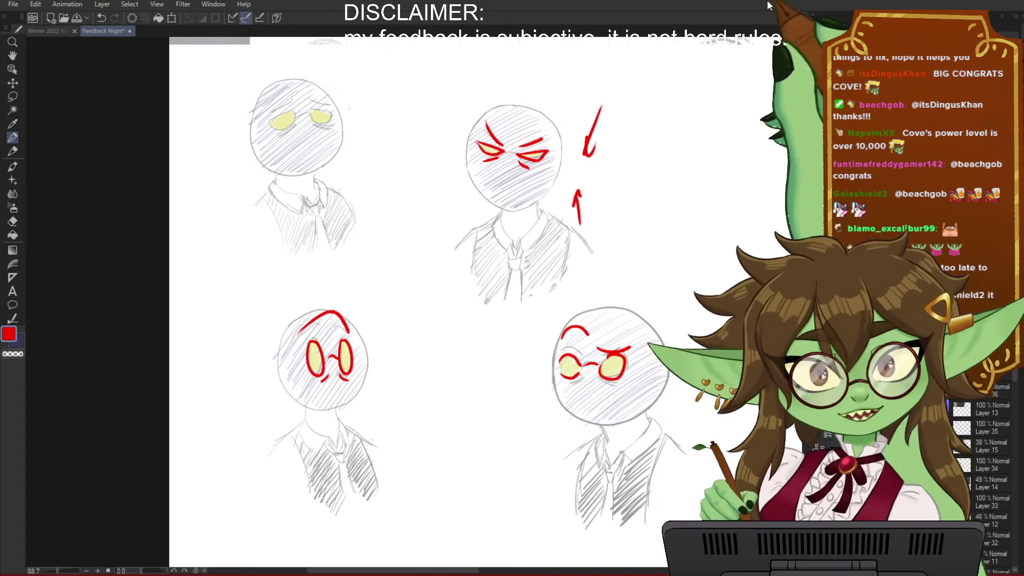
Step: Outline the first, sad pngtuber's drooping half-closed eyes in red and add slanted worried brows and under-eye lines
{"action": "left_click_drag", "start_coordinate": [593, 129], "coordinate": [633, 244]}
{"action": "mouse_move", "coordinate": [334, 202]}
{"action": "left_mouse_down"}
{"action": "mouse_move", "coordinate": [342, 255]}
{"action": "mouse_move", "coordinate": [377, 278]}
{"action": "mouse_move", "coordinate": [371, 263]}
{"action": "mouse_move", "coordinate": [331, 284]}
{"action": "left_mouse_up"}
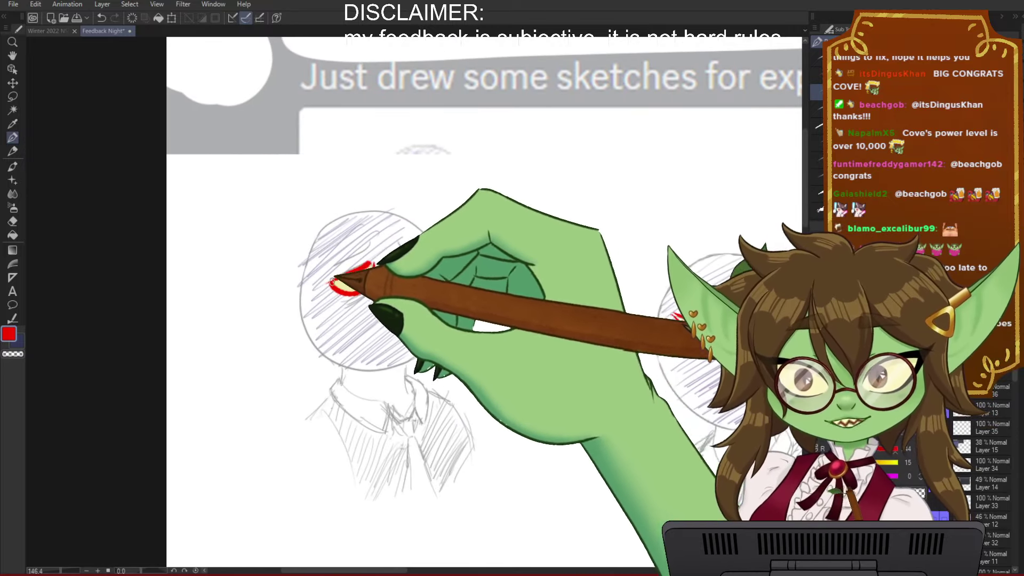
{"action": "mouse_move", "coordinate": [400, 263]}
{"action": "left_mouse_down"}
{"action": "mouse_move", "coordinate": [428, 282]}
{"action": "mouse_move", "coordinate": [432, 272]}
{"action": "left_mouse_up"}
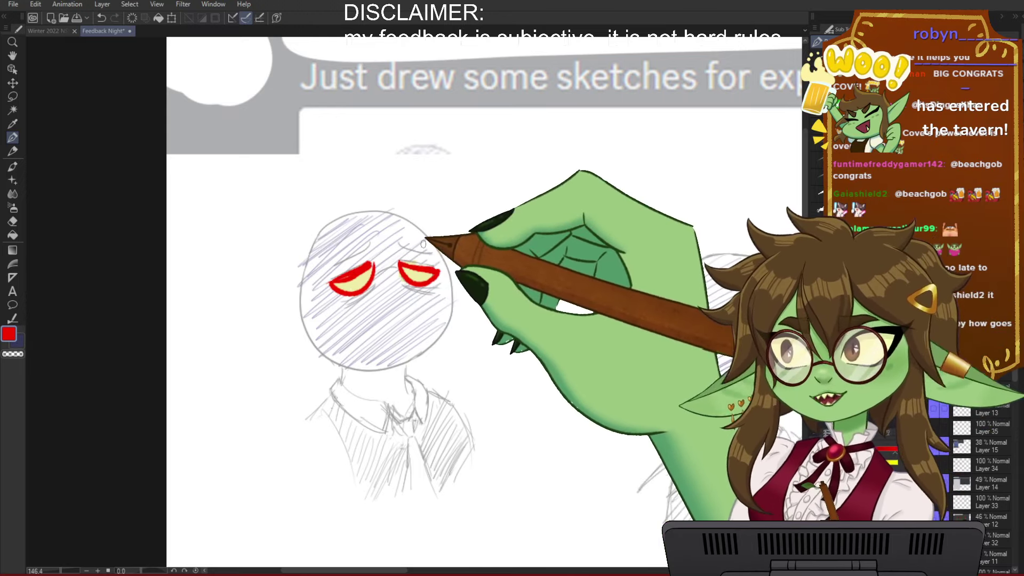
{"action": "left_click_drag", "start_coordinate": [375, 292], "coordinate": [354, 307]}
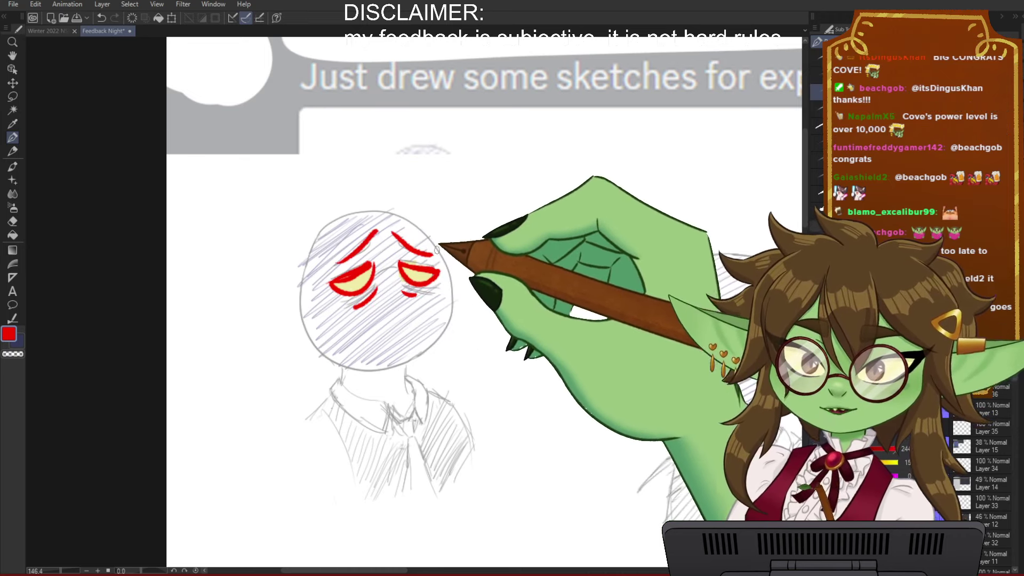
Step: Draw raised red shoulder lines on the wide-eyed lower figure, plus one raised and one lowered shoulder on the bespectacled lower figure
{"action": "scroll", "coordinate": [433, 218], "scroll_direction": "down", "scroll_amount": 3}
{"action": "left_click_drag", "start_coordinate": [457, 313], "coordinate": [399, 257]}
{"action": "scroll", "coordinate": [390, 219], "scroll_direction": "down", "scroll_amount": 1}
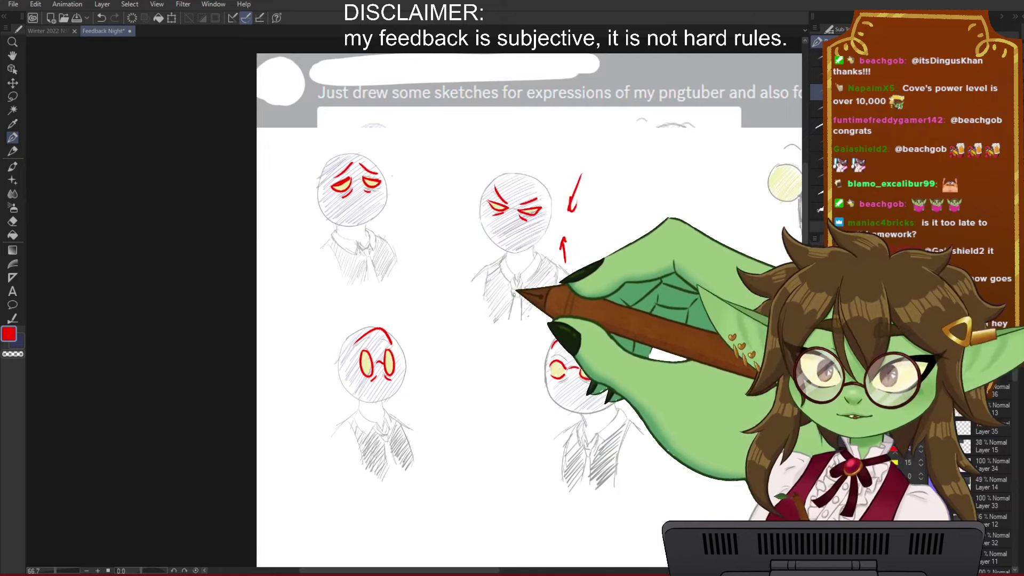
{"action": "scroll", "coordinate": [627, 265], "scroll_direction": "up", "scroll_amount": 2}
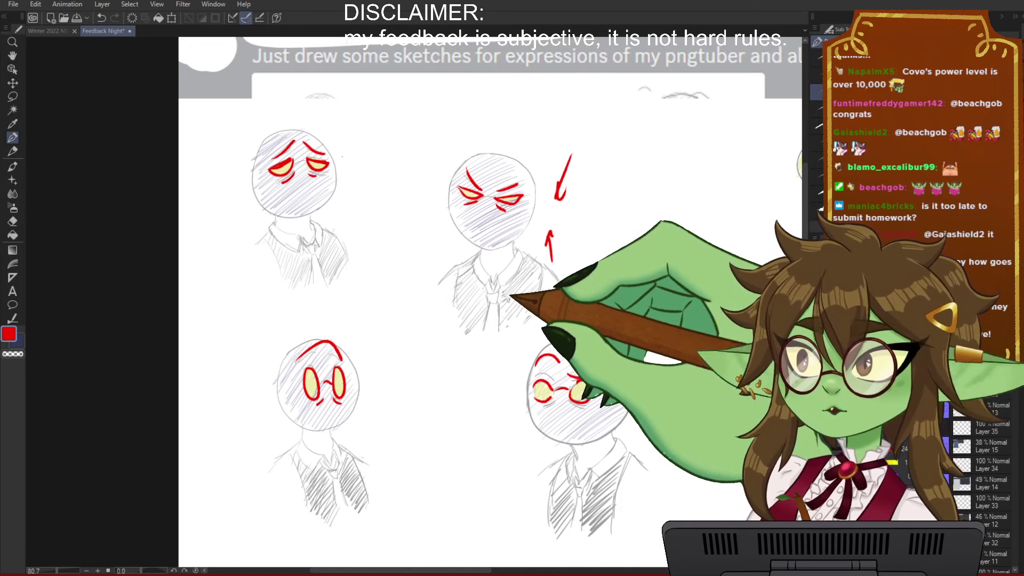
{"action": "left_click_drag", "start_coordinate": [384, 407], "coordinate": [426, 407]}
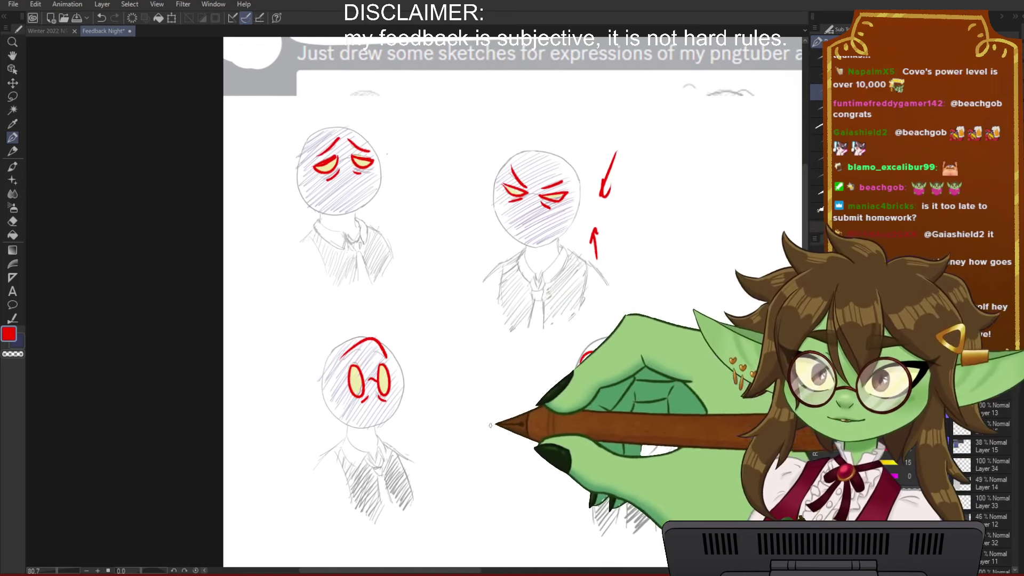
{"action": "left_click_drag", "start_coordinate": [574, 434], "coordinate": [599, 405]}
{"action": "left_click_drag", "start_coordinate": [709, 469], "coordinate": [659, 437]}
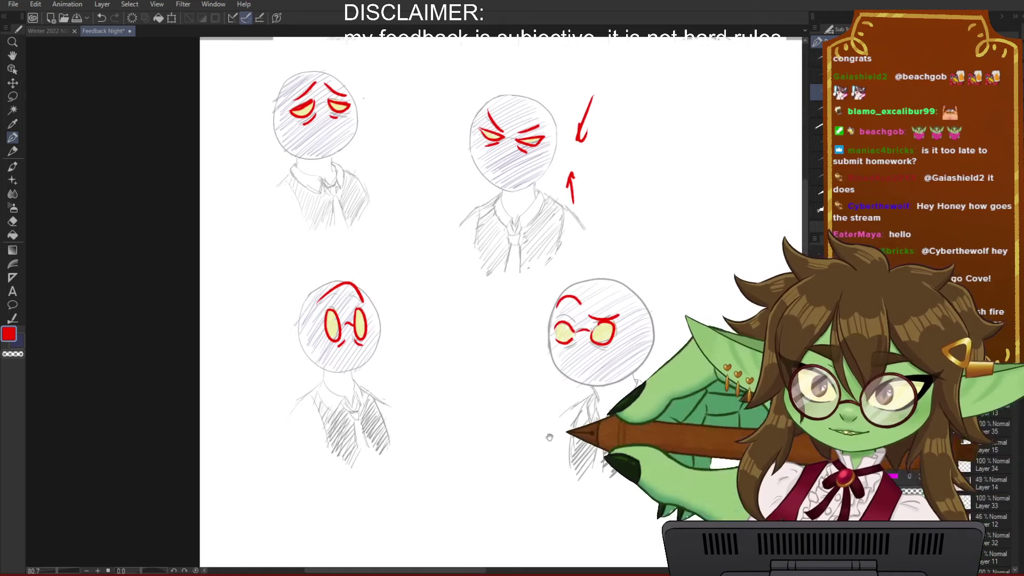
{"action": "left_click_drag", "start_coordinate": [319, 386], "coordinate": [274, 422]}
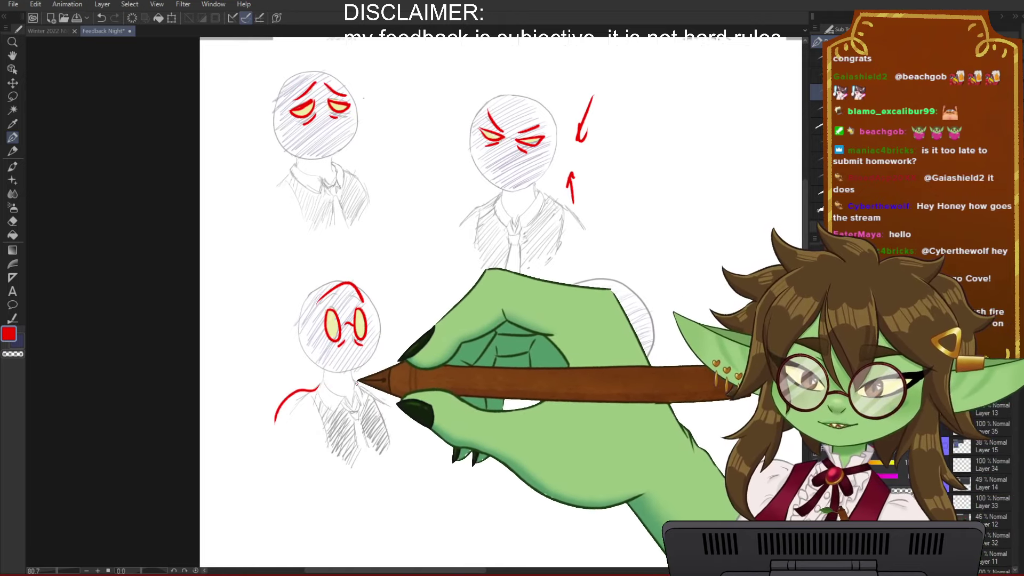
{"action": "mouse_move", "coordinate": [358, 384]}
{"action": "left_mouse_down"}
{"action": "mouse_move", "coordinate": [393, 385]}
{"action": "mouse_move", "coordinate": [401, 404]}
{"action": "left_mouse_up"}
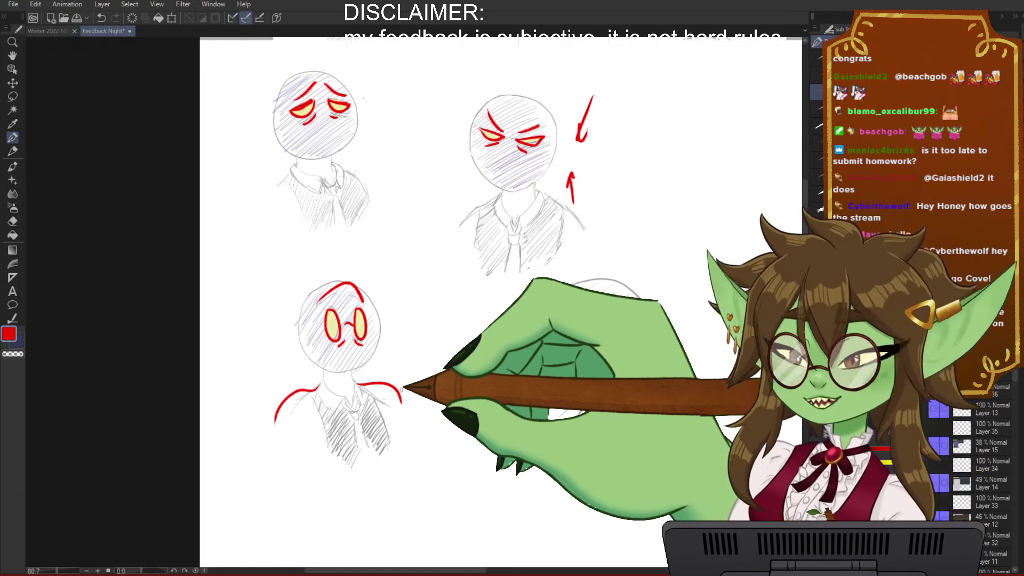
{"action": "left_click_drag", "start_coordinate": [710, 444], "coordinate": [683, 439]}
{"action": "left_click_drag", "start_coordinate": [565, 391], "coordinate": [524, 421]}
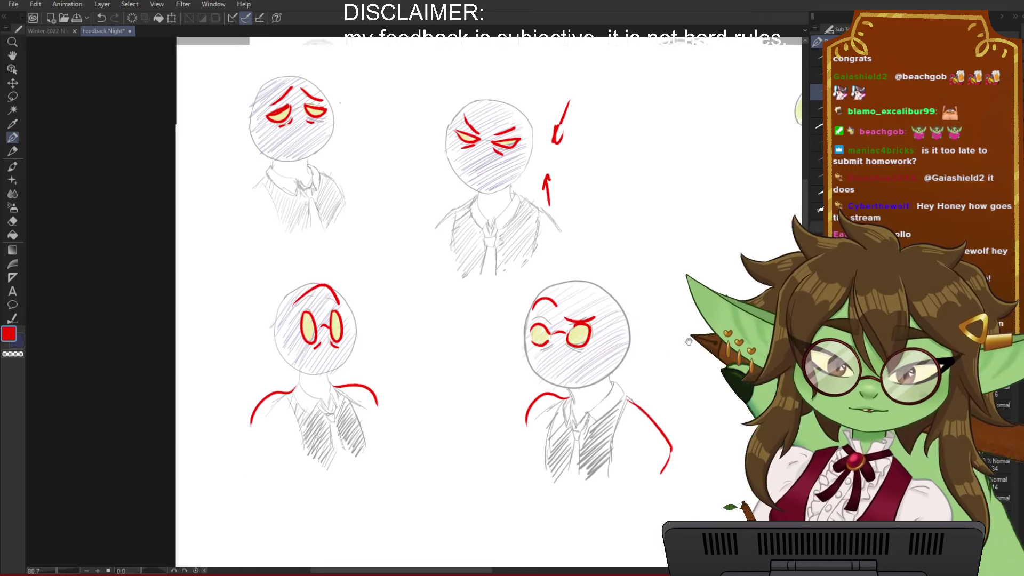
Step: Draw hunched red shoulders on the angry figure and drooping shoulders and arms on the sad figure, thickening one of its arms
{"action": "scroll", "coordinate": [583, 297], "scroll_direction": "up", "scroll_amount": 3}
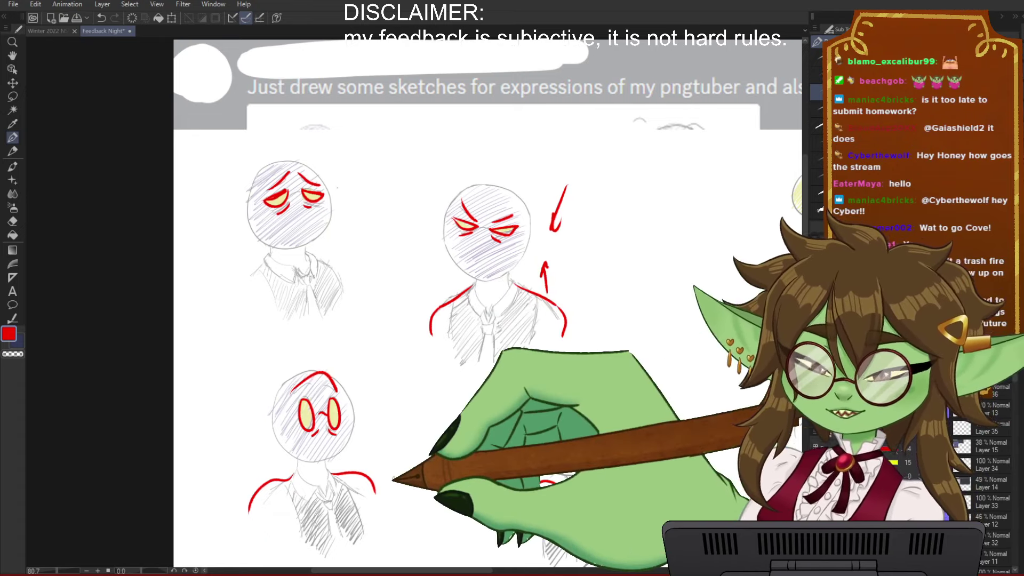
{"action": "mouse_move", "coordinate": [267, 261]}
{"action": "left_mouse_down"}
{"action": "mouse_move", "coordinate": [244, 297]}
{"action": "mouse_move", "coordinate": [259, 277]}
{"action": "mouse_move", "coordinate": [259, 331]}
{"action": "left_mouse_up"}
{"action": "mouse_move", "coordinate": [318, 265]}
{"action": "left_mouse_down"}
{"action": "mouse_move", "coordinate": [366, 314]}
{"action": "mouse_move", "coordinate": [351, 329]}
{"action": "left_mouse_up"}
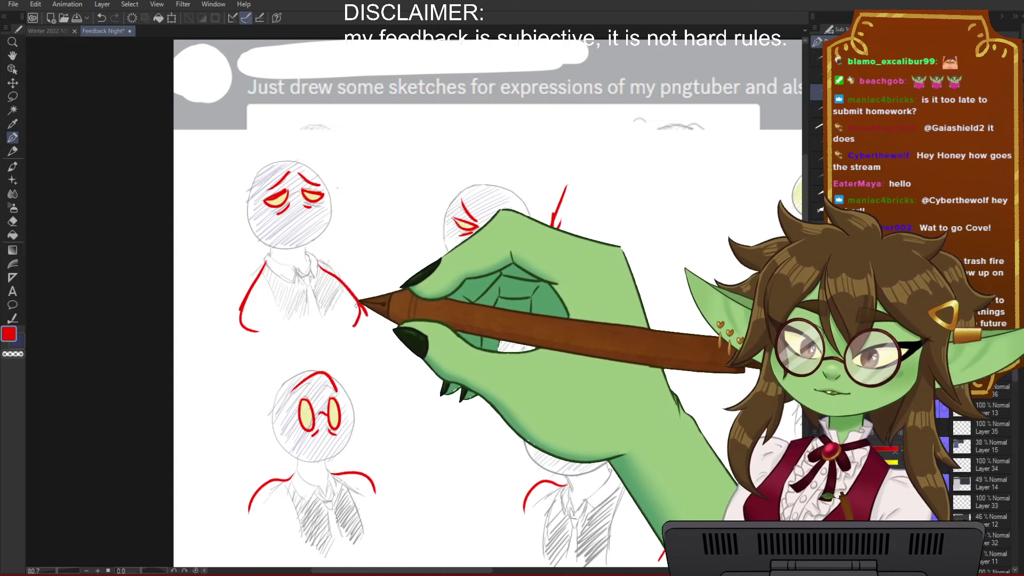
{"action": "mouse_move", "coordinate": [324, 269]}
{"action": "left_mouse_down"}
{"action": "mouse_move", "coordinate": [353, 307]}
{"action": "mouse_move", "coordinate": [350, 326]}
{"action": "left_mouse_up"}
{"action": "left_click_drag", "start_coordinate": [344, 288], "coordinate": [349, 328]}
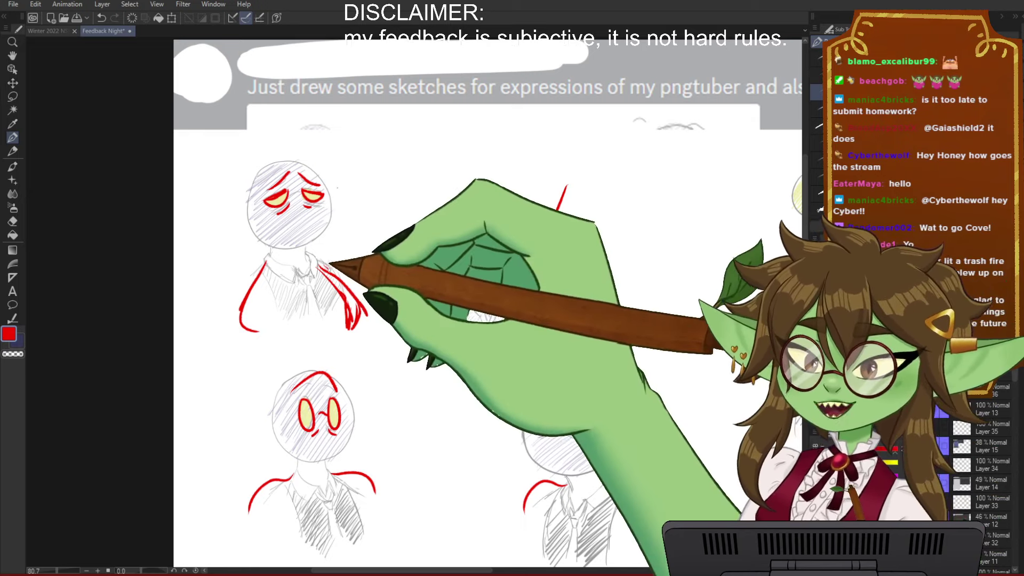
Step: Thicken the wide-eyed lower figure's raised shoulder lines and draw a straight red line across the angry figure's shoulders
{"action": "left_click_drag", "start_coordinate": [394, 412], "coordinate": [398, 357]}
{"action": "left_click_drag", "start_coordinate": [380, 435], "coordinate": [381, 415]}
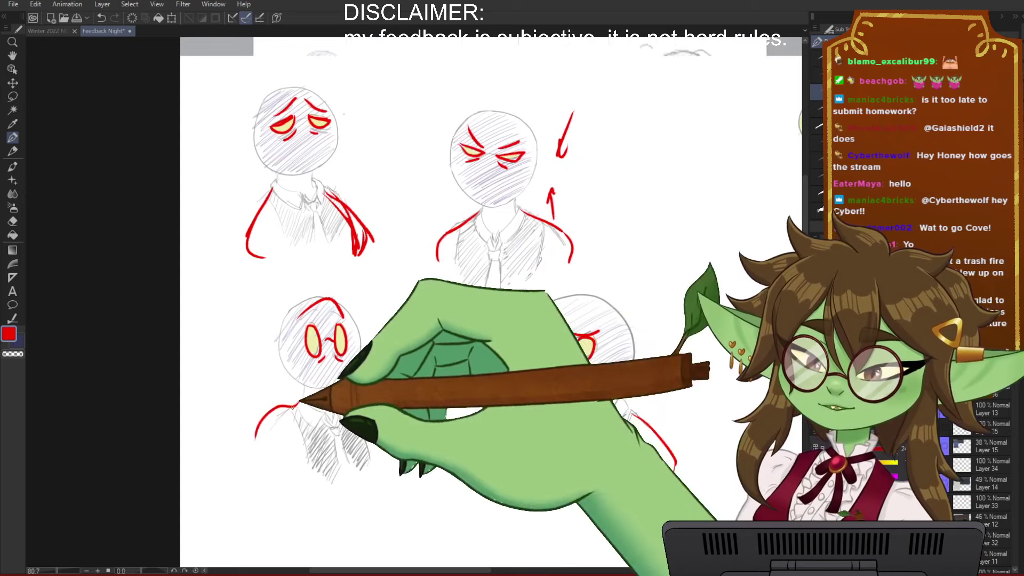
{"action": "left_click_drag", "start_coordinate": [297, 404], "coordinate": [252, 440]}
{"action": "left_click_drag", "start_coordinate": [342, 399], "coordinate": [381, 418]}
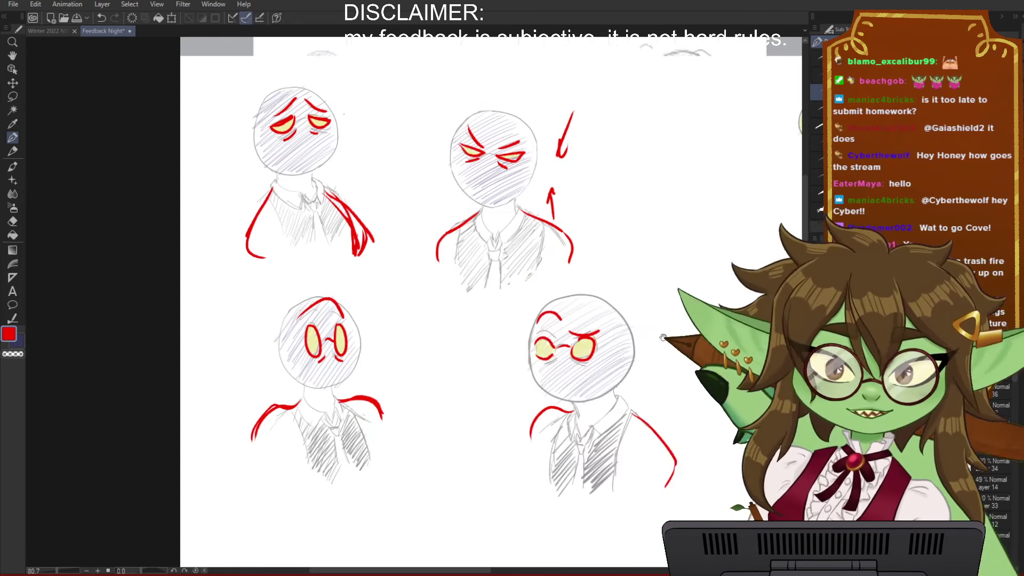
{"action": "left_click_drag", "start_coordinate": [587, 290], "coordinate": [567, 338]}
{"action": "left_click_drag", "start_coordinate": [406, 286], "coordinate": [537, 285]}
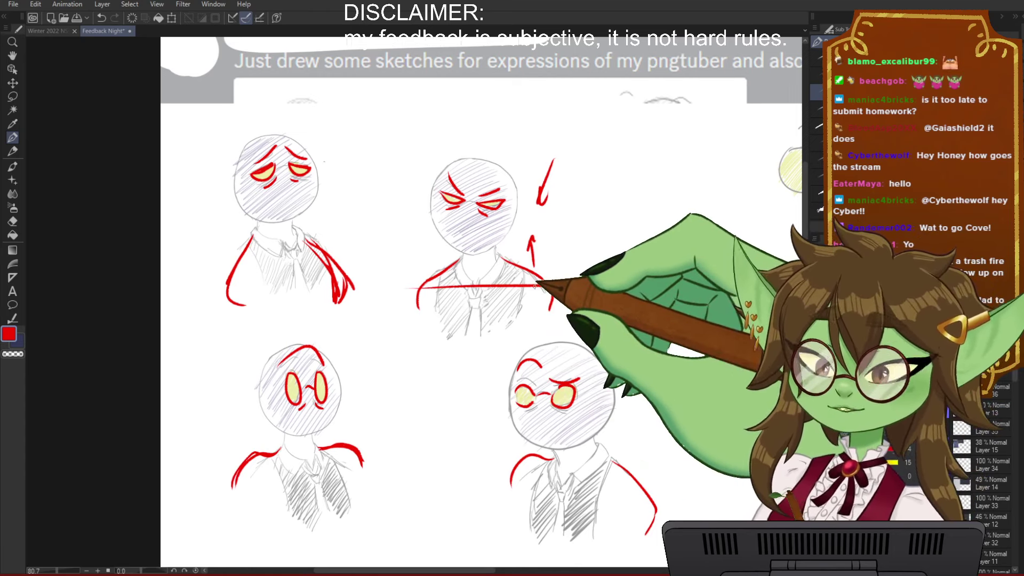
Step: Clear the red feedback and the pngtuber sketches from view and bring up the "hw" submission of horned-head expressions
{"action": "scroll", "coordinate": [536, 284], "scroll_direction": "down", "scroll_amount": 2}
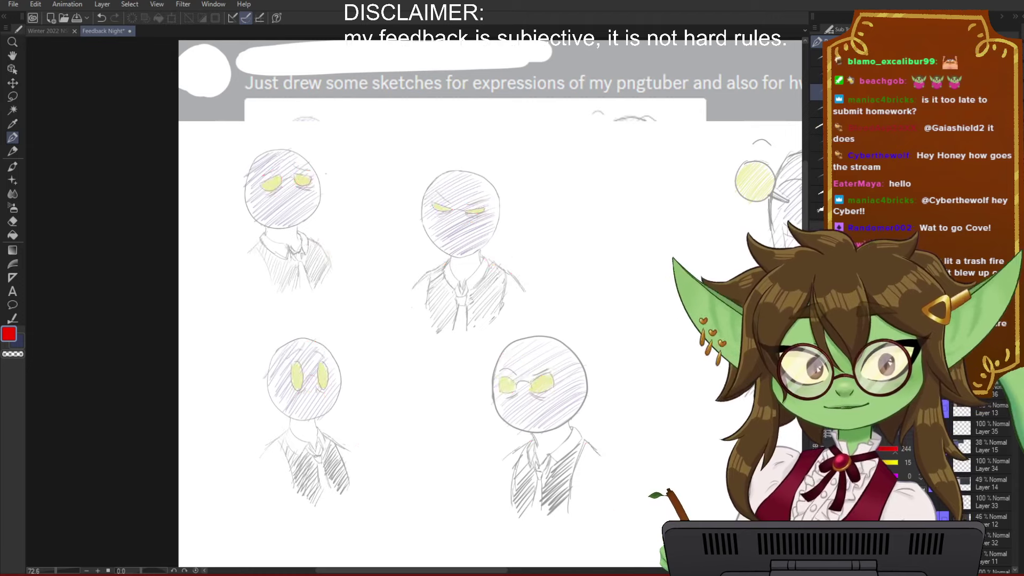
{"action": "key", "text": "Delete"}
{"action": "key", "text": "ctrl+v"}
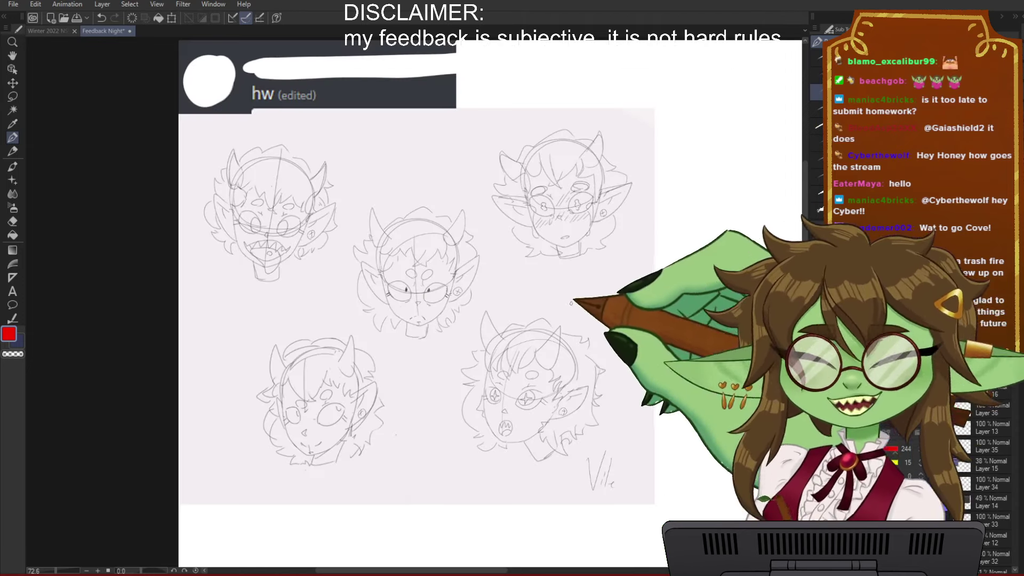
Step: Examine the horned character's expression sketches up close, comparing the brows, eyes and mouths across all the heads
{"action": "scroll", "coordinate": [465, 303], "scroll_direction": "down", "scroll_amount": 1}
{"action": "scroll", "coordinate": [465, 303], "scroll_direction": "up", "scroll_amount": 4}
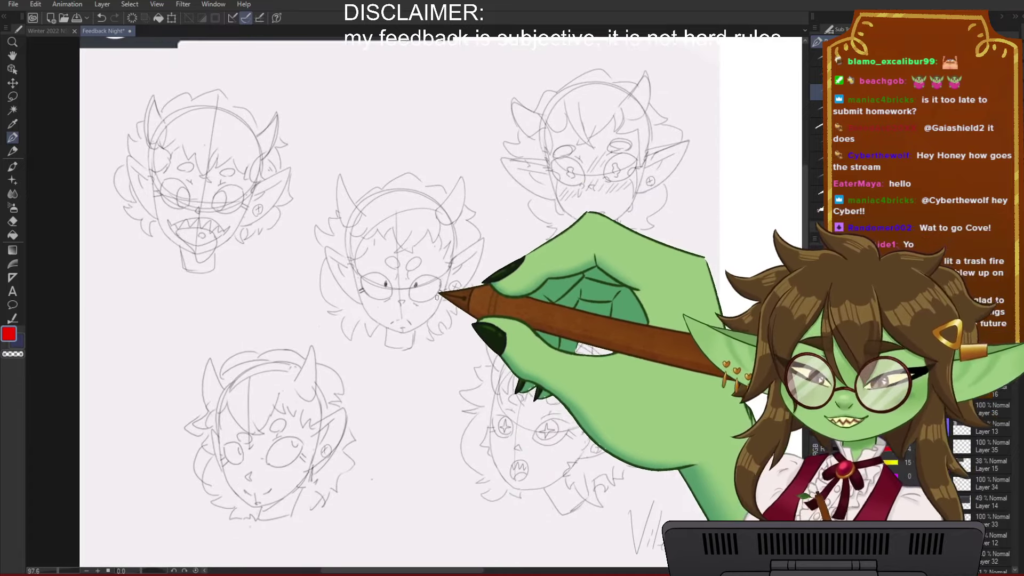
{"action": "scroll", "coordinate": [438, 295], "scroll_direction": "down", "scroll_amount": 4}
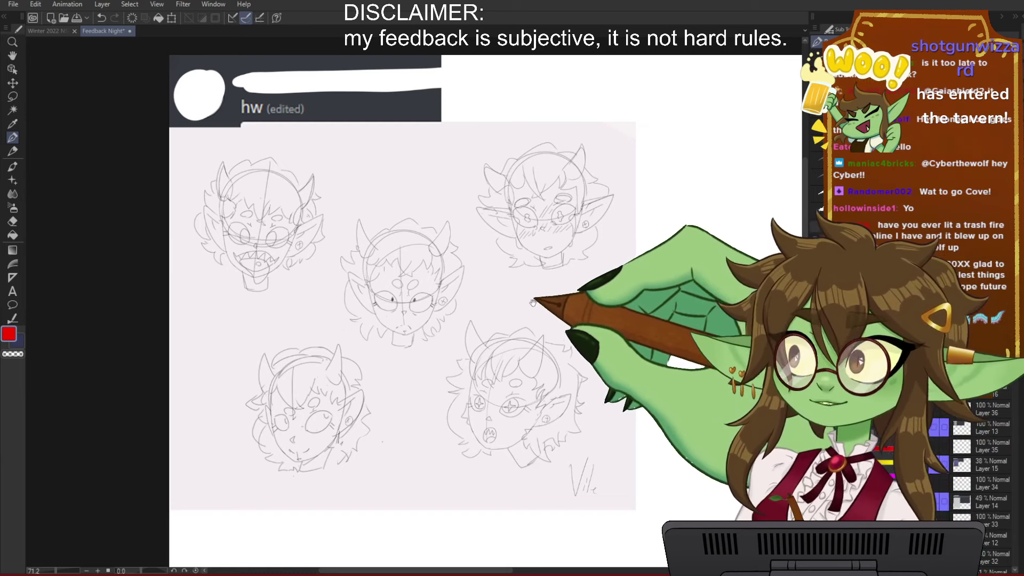
{"action": "left_click_drag", "start_coordinate": [531, 300], "coordinate": [562, 286]}
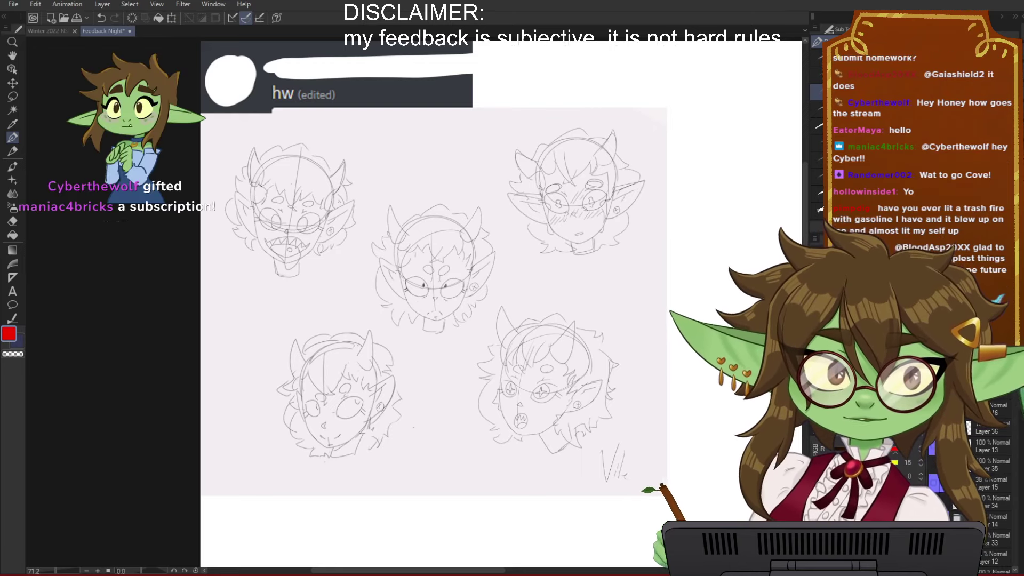
{"action": "scroll", "coordinate": [605, 227], "scroll_direction": "down", "scroll_amount": 1}
{"action": "scroll", "coordinate": [405, 232], "scroll_direction": "up", "scroll_amount": 2}
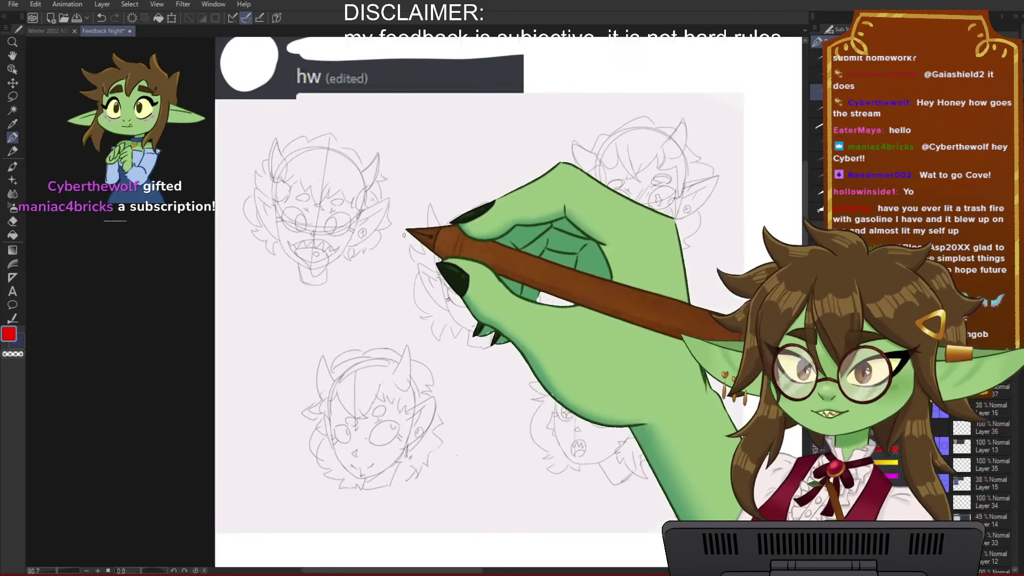
{"action": "scroll", "coordinate": [404, 235], "scroll_direction": "up", "scroll_amount": 2}
{"action": "left_click_drag", "start_coordinate": [498, 246], "coordinate": [395, 200]}
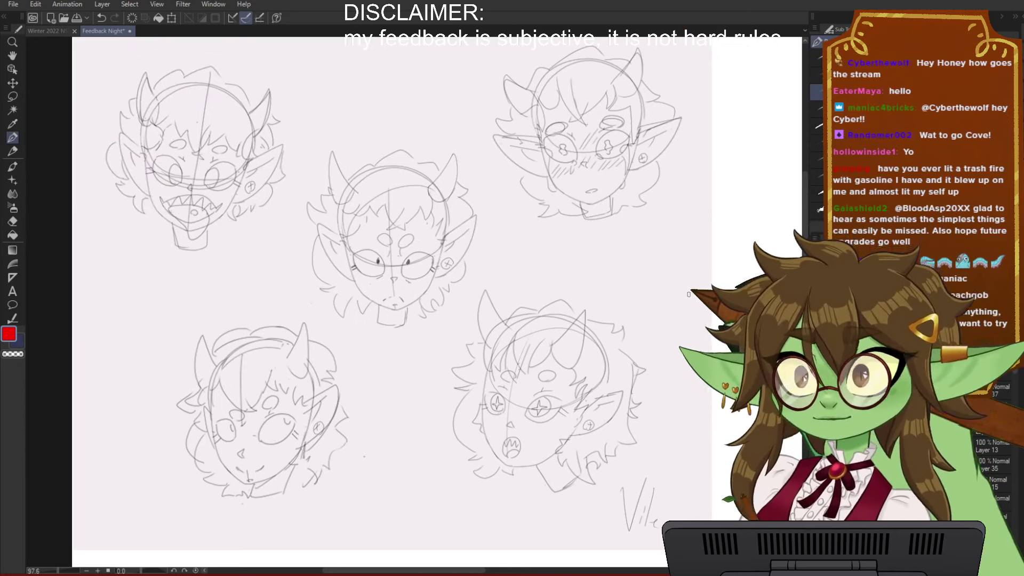
{"action": "left_click_drag", "start_coordinate": [528, 422], "coordinate": [560, 414]}
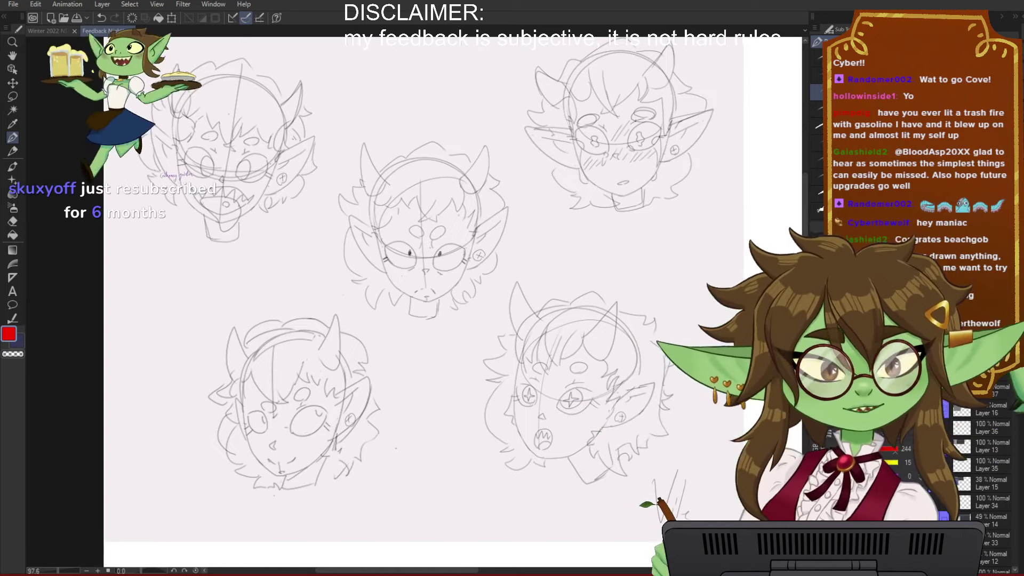
{"action": "left_click_drag", "start_coordinate": [434, 409], "coordinate": [426, 418]}
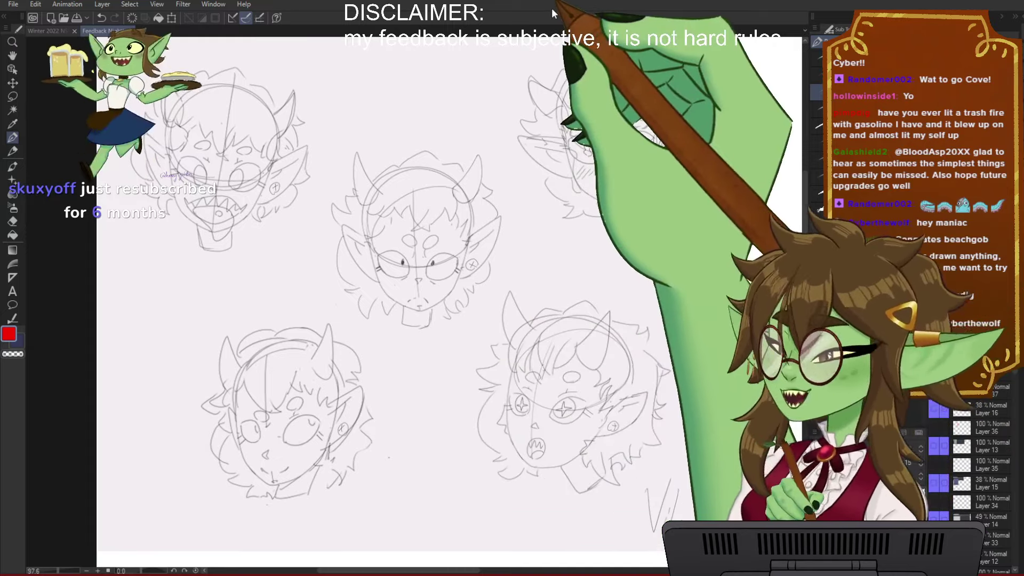
{"action": "scroll", "coordinate": [553, 292], "scroll_direction": "down", "scroll_amount": 1}
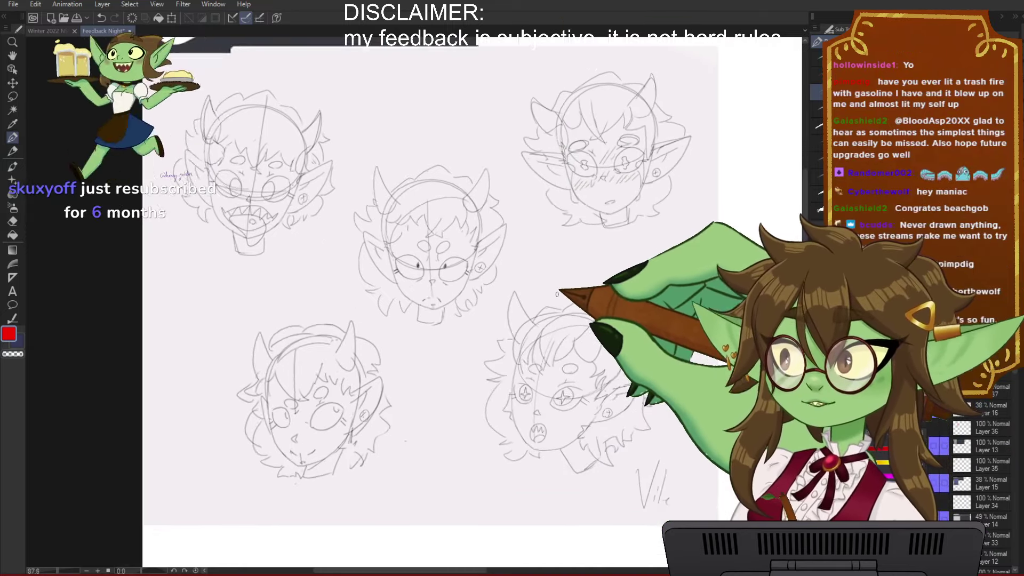
{"action": "left_click_drag", "start_coordinate": [356, 404], "coordinate": [407, 384]}
{"action": "left_click_drag", "start_coordinate": [338, 425], "coordinate": [350, 407]}
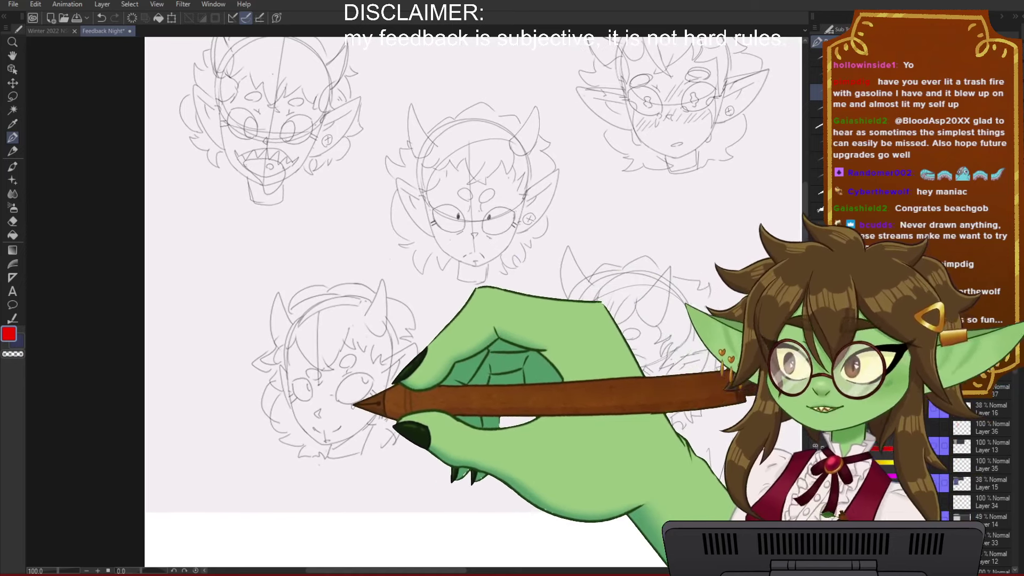
{"action": "scroll", "coordinate": [422, 352], "scroll_direction": "up", "scroll_amount": 1}
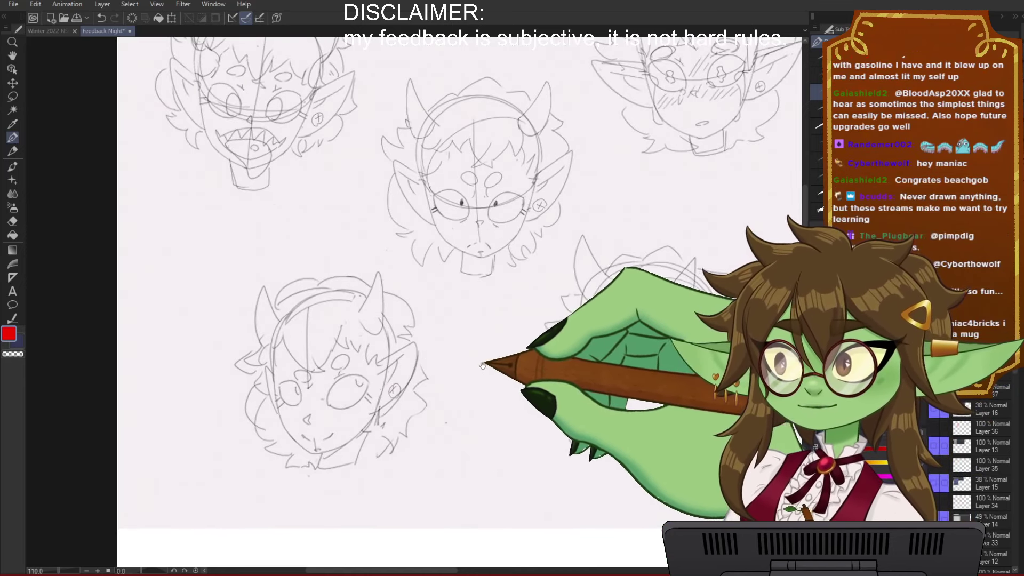
{"action": "left_click_drag", "start_coordinate": [482, 366], "coordinate": [457, 363]}
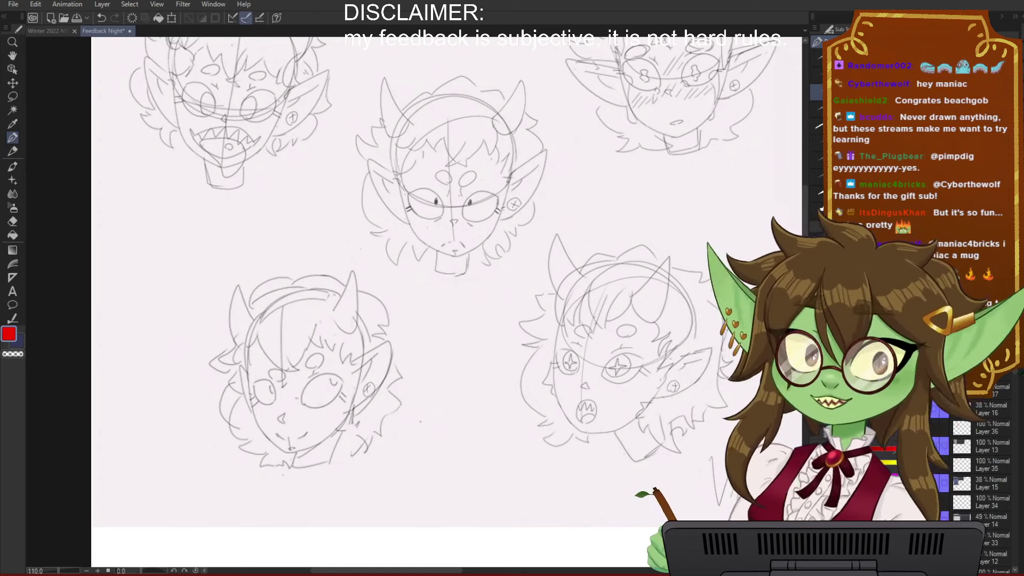
{"action": "mouse_move", "coordinate": [488, 439]}
{"action": "left_mouse_down"}
{"action": "mouse_move", "coordinate": [526, 435]}
{"action": "mouse_move", "coordinate": [493, 439]}
{"action": "left_mouse_up"}
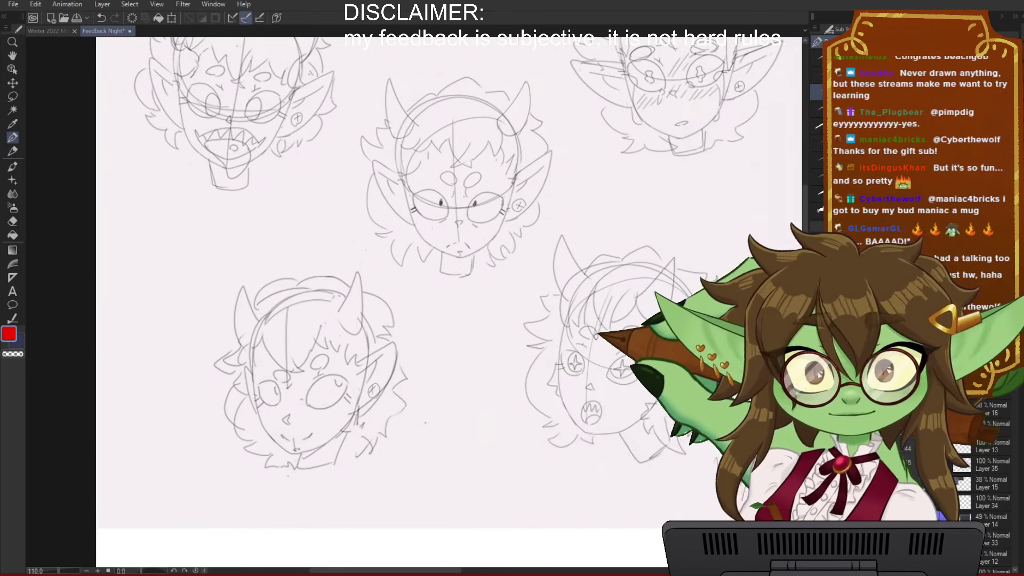
{"action": "left_click_drag", "start_coordinate": [583, 269], "coordinate": [527, 358]}
{"action": "scroll", "coordinate": [468, 343], "scroll_direction": "down", "scroll_amount": 1}
{"action": "scroll", "coordinate": [129, 248], "scroll_direction": "up", "scroll_amount": 1}
{"action": "left_click_drag", "start_coordinate": [329, 224], "coordinate": [283, 269]}
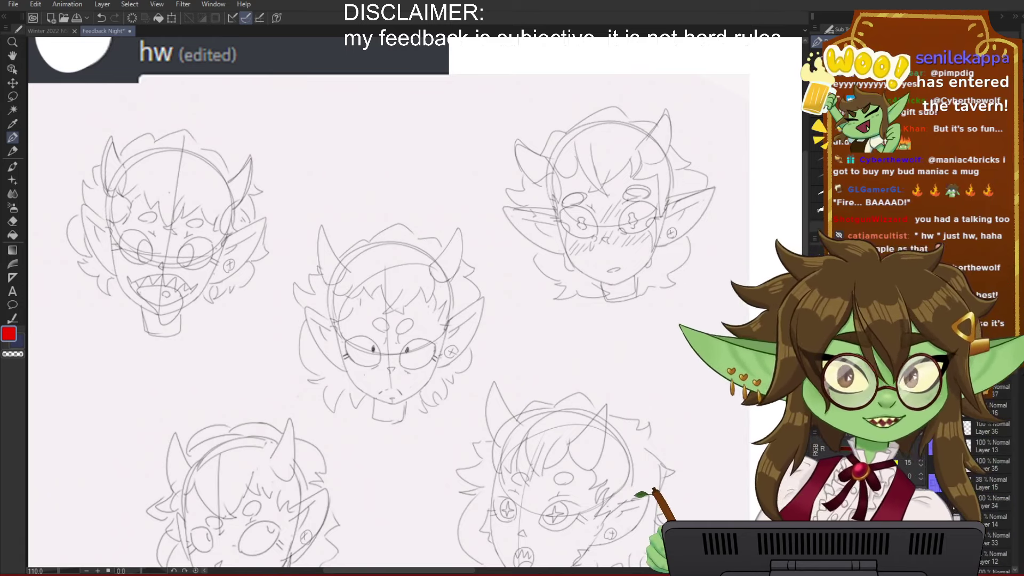
Step: Draw a small downward-pointing red arrow beside the blushing horned head
{"action": "left_click_drag", "start_coordinate": [708, 134], "coordinate": [624, 131]}
{"action": "left_click_drag", "start_coordinate": [645, 91], "coordinate": [628, 131]}
{"action": "left_click_drag", "start_coordinate": [634, 113], "coordinate": [640, 126]}
{"action": "left_click_drag", "start_coordinate": [655, 201], "coordinate": [691, 245]}
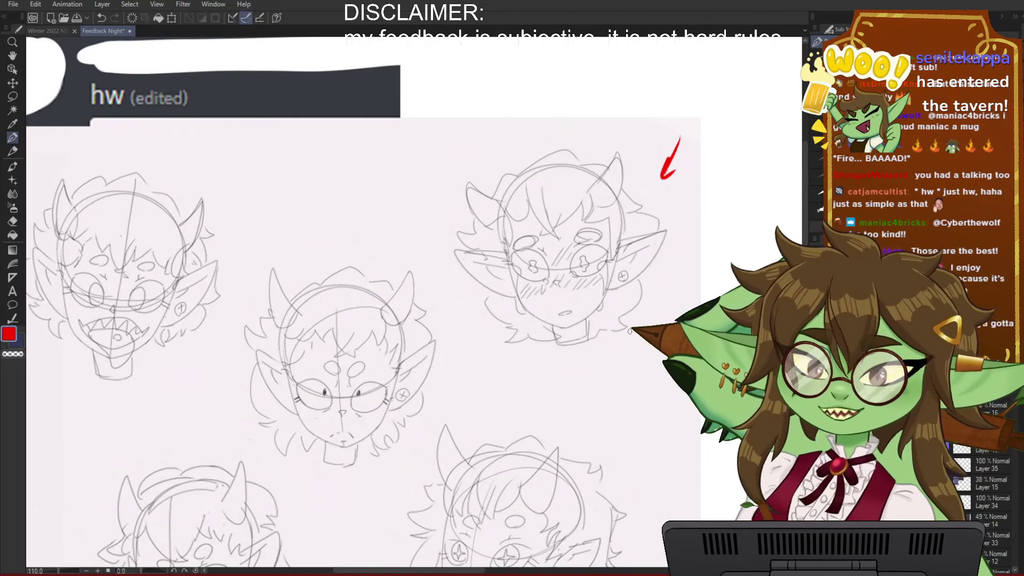
Step: Redraw the central frowning head's brows as lowered ovals with furrow lines and the grinning head's brows as raised ovals in red
{"action": "mouse_move", "coordinate": [510, 418]}
{"action": "left_mouse_down"}
{"action": "mouse_move", "coordinate": [516, 411]}
{"action": "mouse_move", "coordinate": [504, 414]}
{"action": "left_mouse_up"}
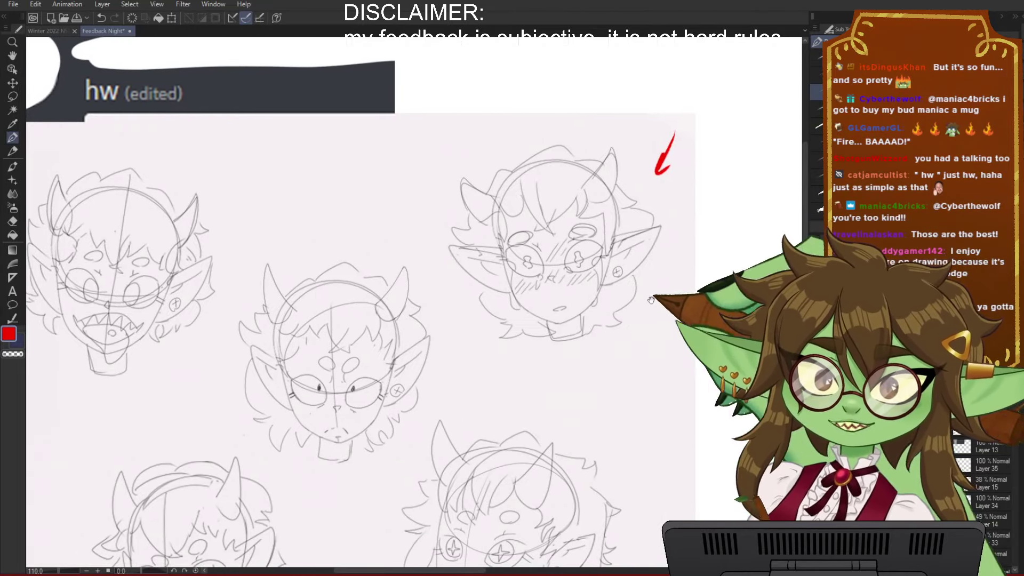
{"action": "left_click_drag", "start_coordinate": [651, 300], "coordinate": [669, 307]}
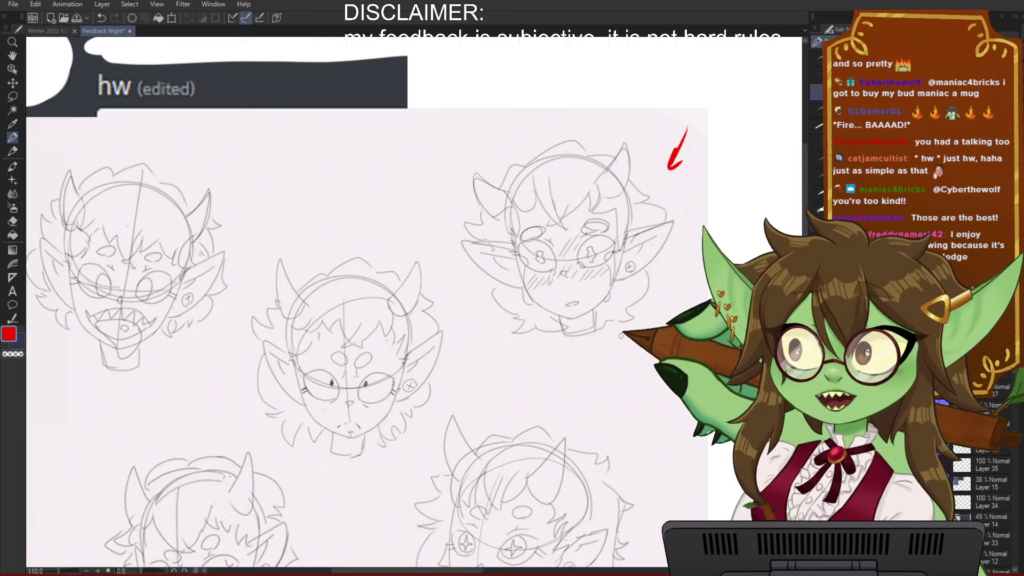
{"action": "left_click_drag", "start_coordinate": [584, 400], "coordinate": [649, 366]}
{"action": "left_click_drag", "start_coordinate": [516, 372], "coordinate": [507, 379]}
{"action": "mouse_move", "coordinate": [430, 335]}
{"action": "left_mouse_down"}
{"action": "mouse_move", "coordinate": [390, 336]}
{"action": "mouse_move", "coordinate": [389, 350]}
{"action": "mouse_move", "coordinate": [389, 334]}
{"action": "mouse_move", "coordinate": [401, 354]}
{"action": "left_mouse_up"}
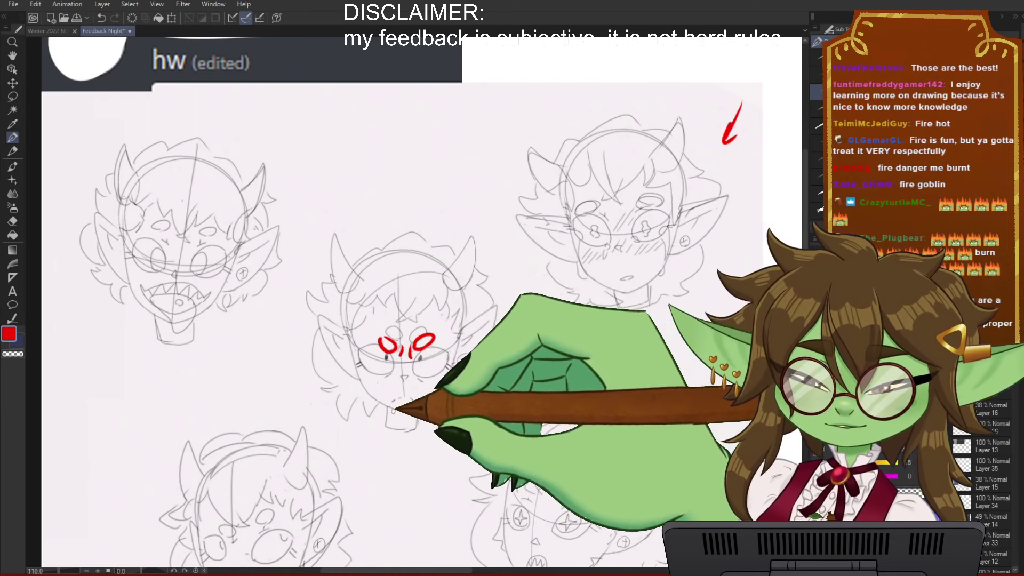
{"action": "mouse_move", "coordinate": [397, 456]}
{"action": "left_mouse_down"}
{"action": "mouse_move", "coordinate": [481, 456]}
{"action": "mouse_move", "coordinate": [553, 486]}
{"action": "left_mouse_up"}
{"action": "mouse_move", "coordinate": [323, 242]}
{"action": "left_mouse_down"}
{"action": "mouse_move", "coordinate": [307, 247]}
{"action": "mouse_move", "coordinate": [377, 251]}
{"action": "left_mouse_up"}
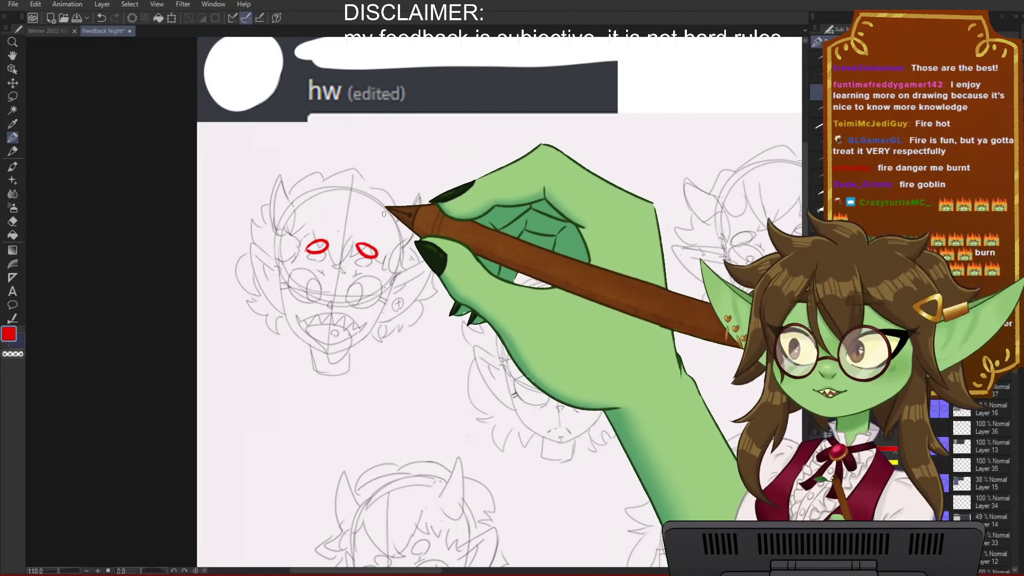
Step: Redraw the shocked, open-mouthed horned head's brows as raised ovals and its eyes as wide circles with small cross-marked pupils in red
{"action": "left_click_drag", "start_coordinate": [660, 469], "coordinate": [607, 314]}
{"action": "mouse_move", "coordinate": [568, 322]}
{"action": "left_mouse_down"}
{"action": "mouse_move", "coordinate": [469, 430]}
{"action": "mouse_move", "coordinate": [430, 450]}
{"action": "left_mouse_up"}
{"action": "mouse_move", "coordinate": [606, 457]}
{"action": "left_mouse_down"}
{"action": "mouse_move", "coordinate": [589, 402]}
{"action": "mouse_move", "coordinate": [574, 397]}
{"action": "mouse_move", "coordinate": [606, 394]}
{"action": "mouse_move", "coordinate": [638, 427]}
{"action": "left_mouse_up"}
{"action": "mouse_move", "coordinate": [434, 361]}
{"action": "left_mouse_down"}
{"action": "mouse_move", "coordinate": [433, 349]}
{"action": "mouse_move", "coordinate": [479, 351]}
{"action": "left_mouse_up"}
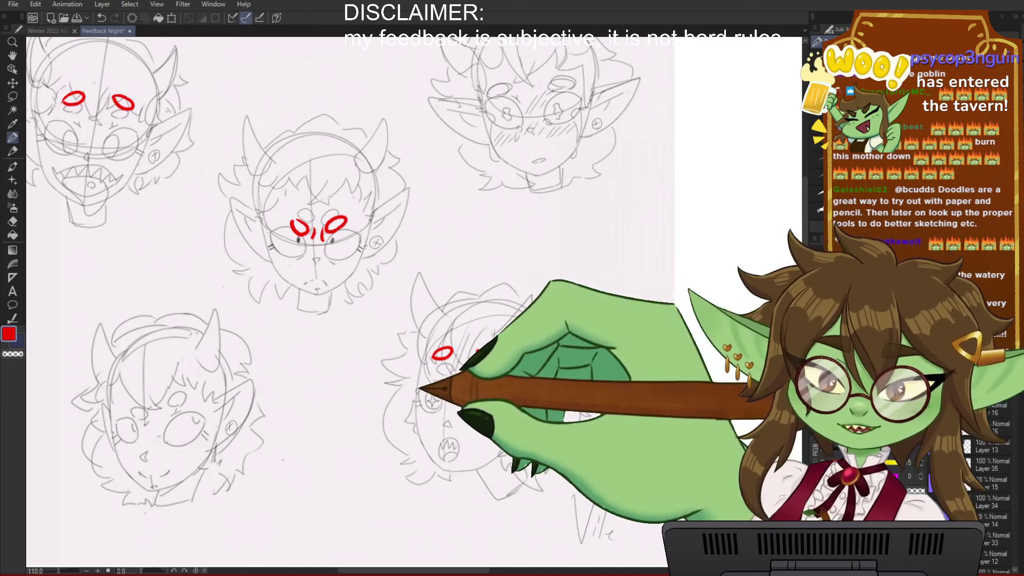
{"action": "left_click_drag", "start_coordinate": [436, 379], "coordinate": [441, 408]}
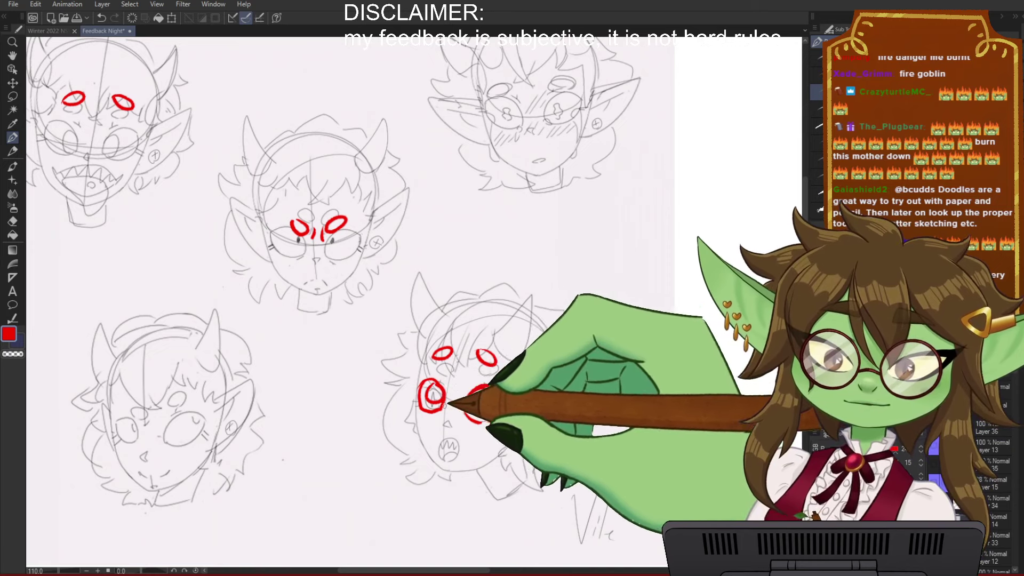
{"action": "left_click_drag", "start_coordinate": [437, 388], "coordinate": [434, 393]}
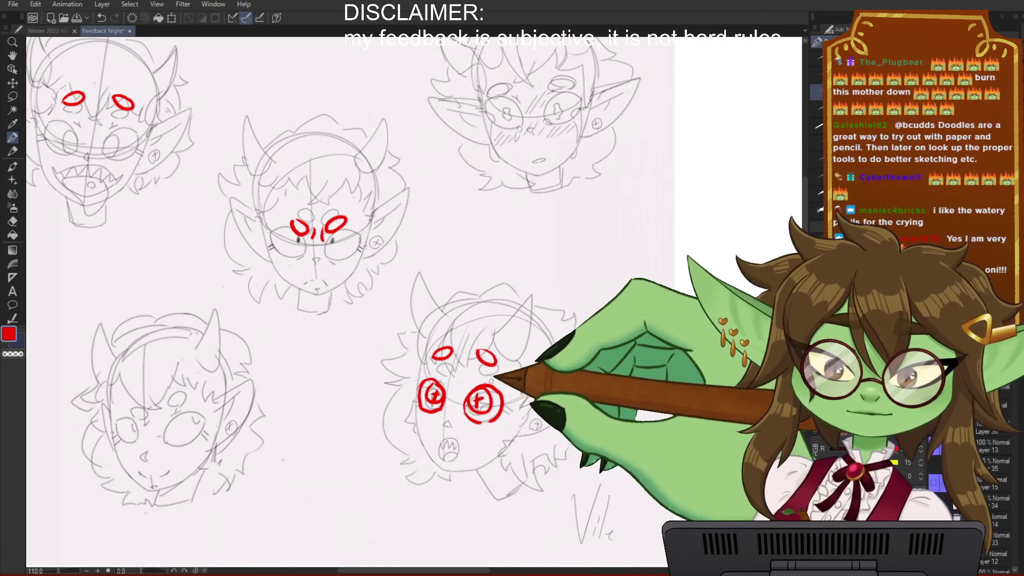
Step: Redraw the smirking horned head in red with one lowered and one raised oval brow, side-glancing eyes and a curved smile
{"action": "left_click_drag", "start_coordinate": [590, 436], "coordinate": [623, 426]}
{"action": "left_click_drag", "start_coordinate": [553, 427], "coordinate": [658, 417]}
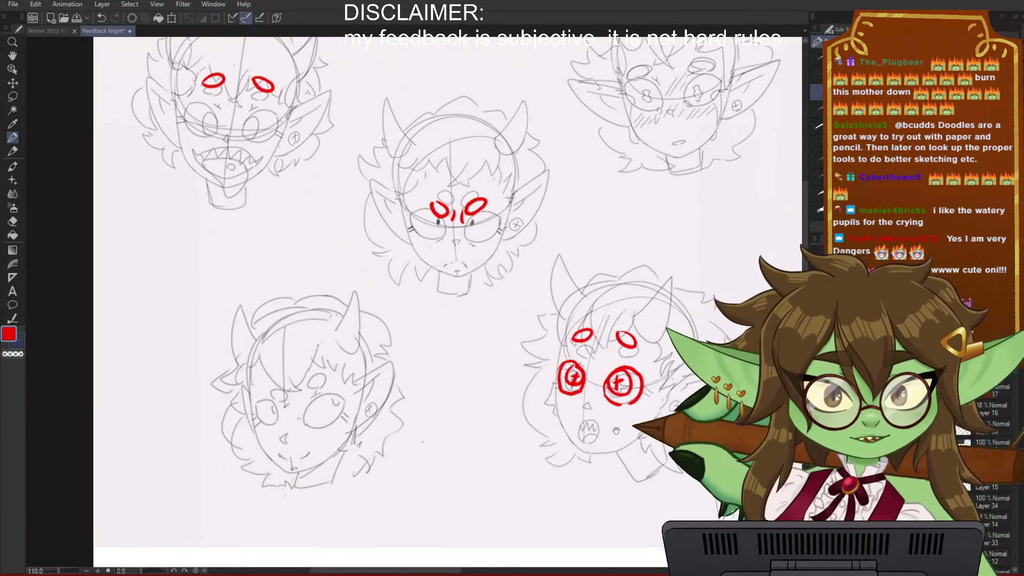
{"action": "left_click_drag", "start_coordinate": [535, 454], "coordinate": [592, 456]}
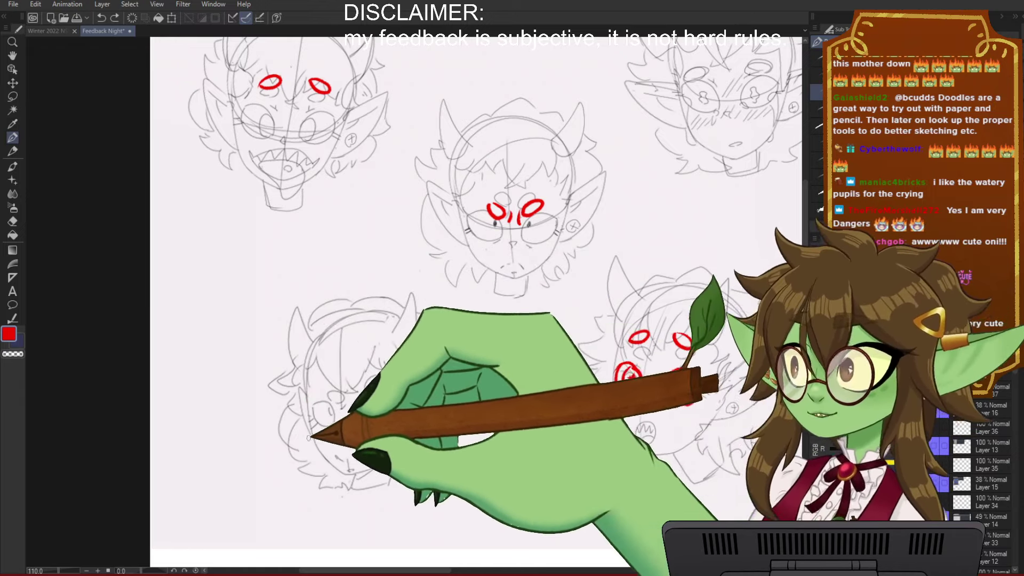
{"action": "mouse_move", "coordinate": [475, 441]}
{"action": "left_mouse_down"}
{"action": "mouse_move", "coordinate": [474, 415]}
{"action": "mouse_move", "coordinate": [450, 424]}
{"action": "mouse_move", "coordinate": [472, 430]}
{"action": "left_mouse_up"}
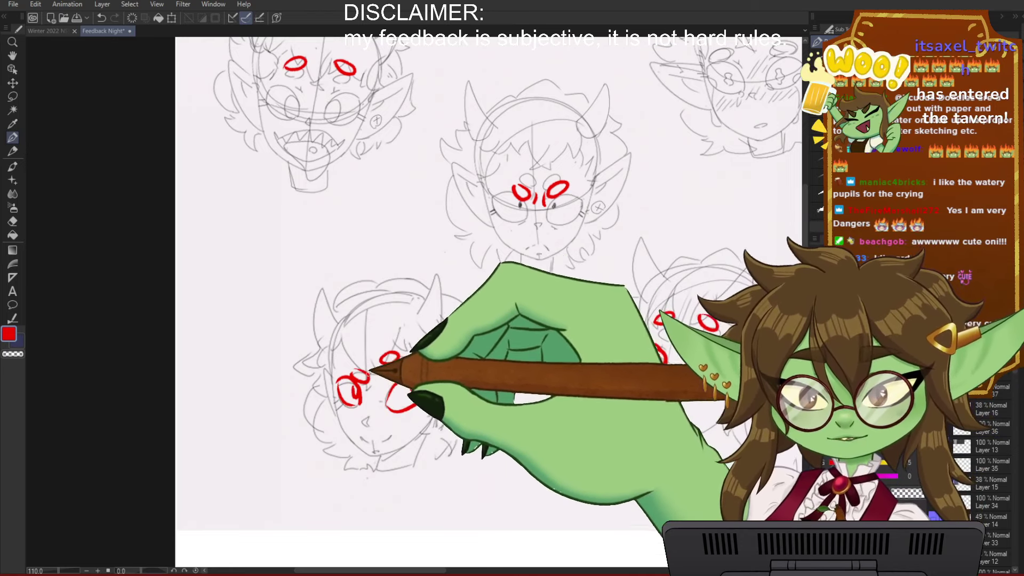
{"action": "left_click_drag", "start_coordinate": [510, 432], "coordinate": [500, 409]}
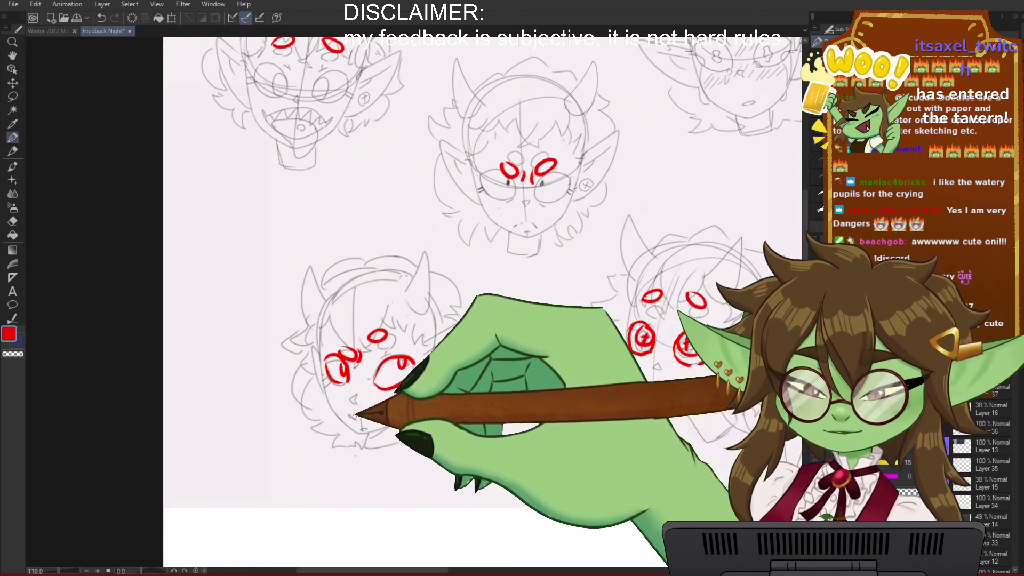
{"action": "left_click_drag", "start_coordinate": [354, 416], "coordinate": [377, 414]}
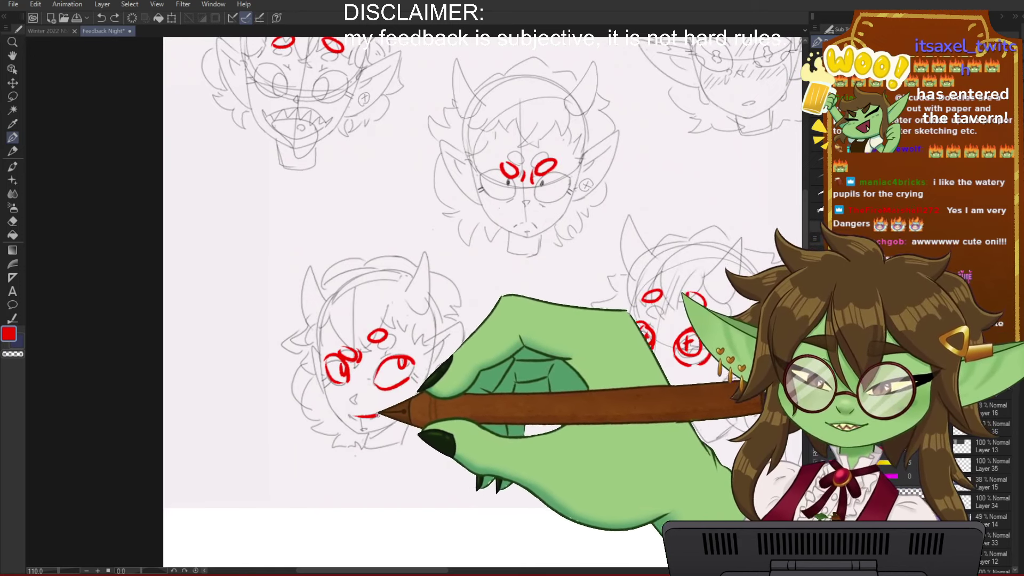
{"action": "left_click_drag", "start_coordinate": [558, 445], "coordinate": [481, 470]}
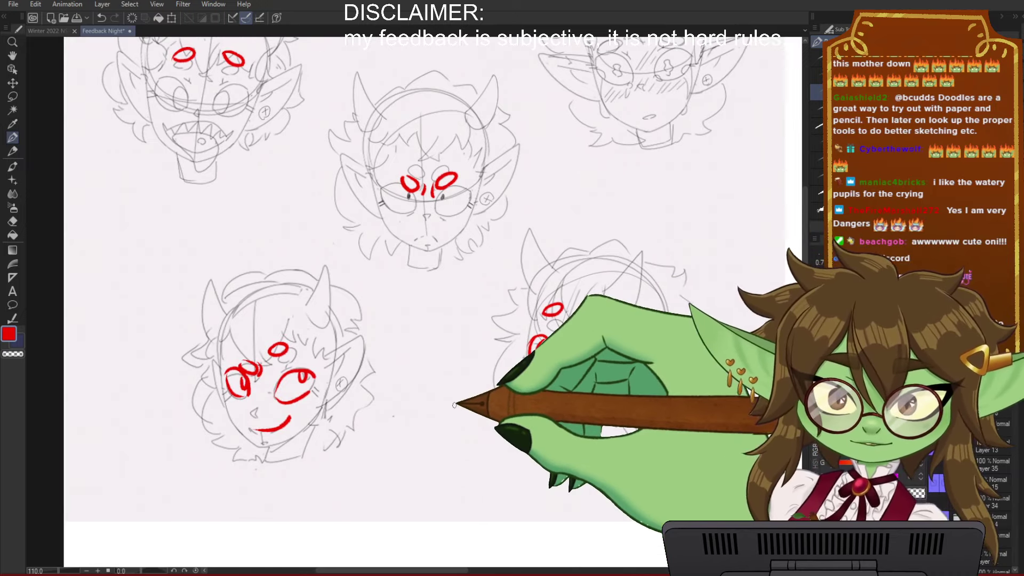
Step: Clear the horned-head sketches and their red feedback from view and bring up the "Got my homework done" submission of three-eyed heads
{"action": "left_click_drag", "start_coordinate": [595, 470], "coordinate": [545, 485]}
{"action": "left_click_drag", "start_coordinate": [584, 442], "coordinate": [570, 460]}
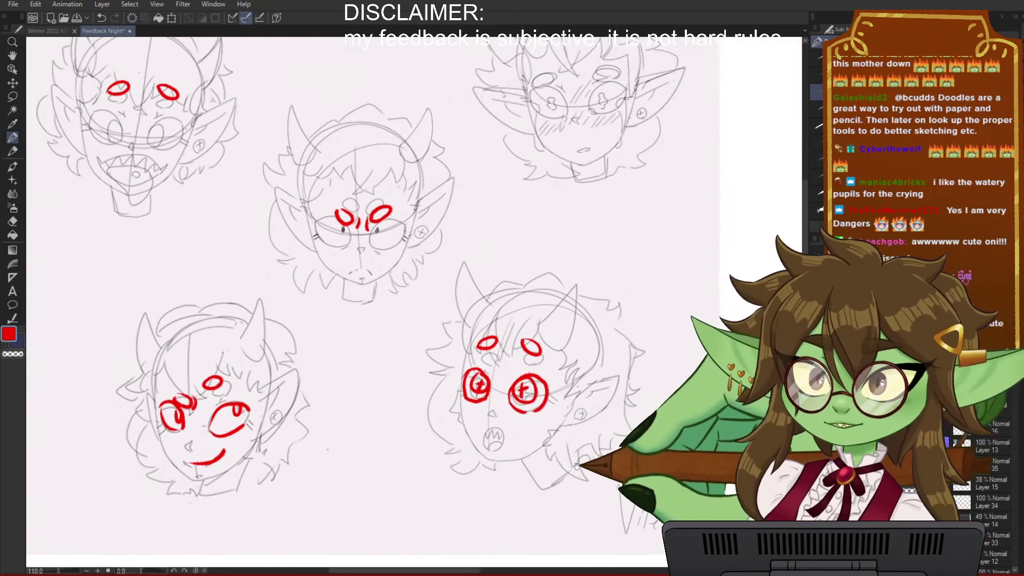
{"action": "scroll", "coordinate": [613, 321], "scroll_direction": "down", "scroll_amount": 3}
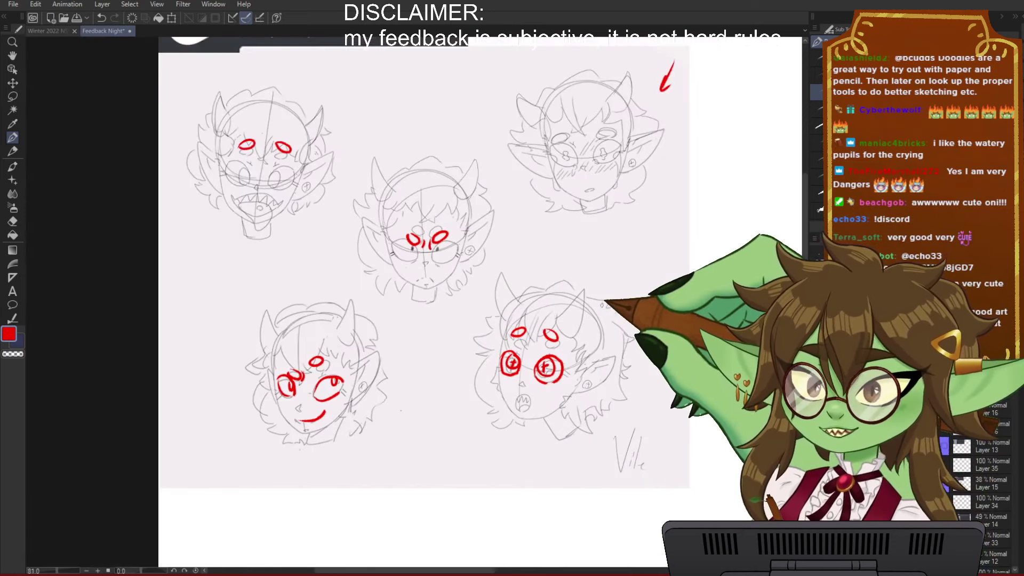
{"action": "left_click_drag", "start_coordinate": [570, 337], "coordinate": [545, 357]}
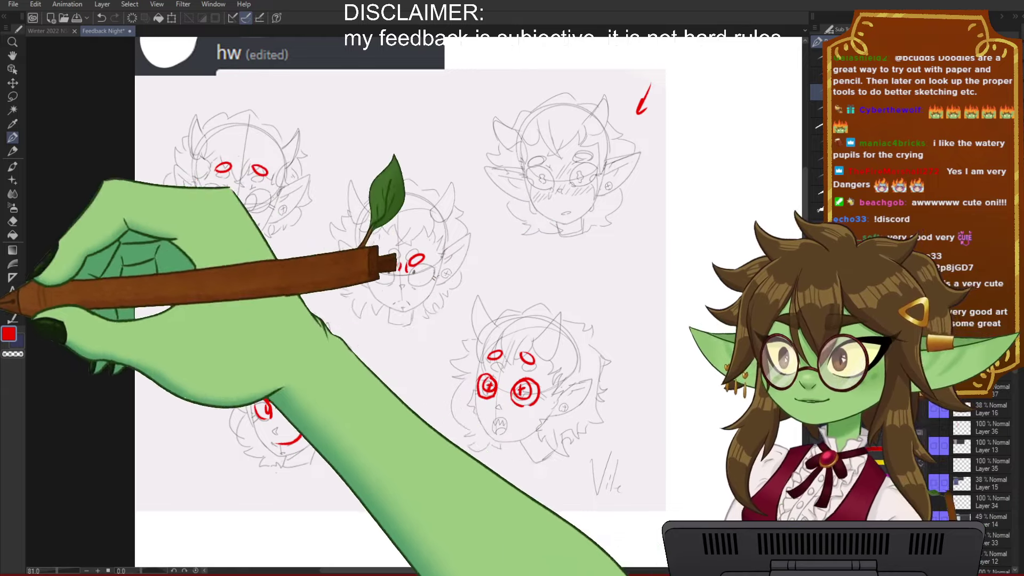
{"action": "scroll", "coordinate": [500, 369], "scroll_direction": "down", "scroll_amount": 1}
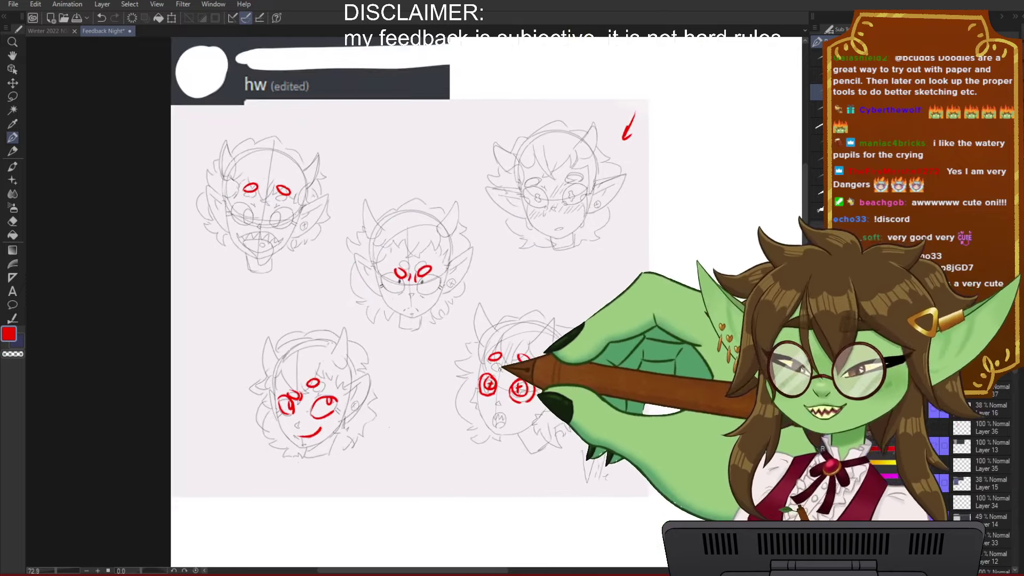
{"action": "scroll", "coordinate": [523, 369], "scroll_direction": "up", "scroll_amount": 1}
{"action": "key", "text": "Delete"}
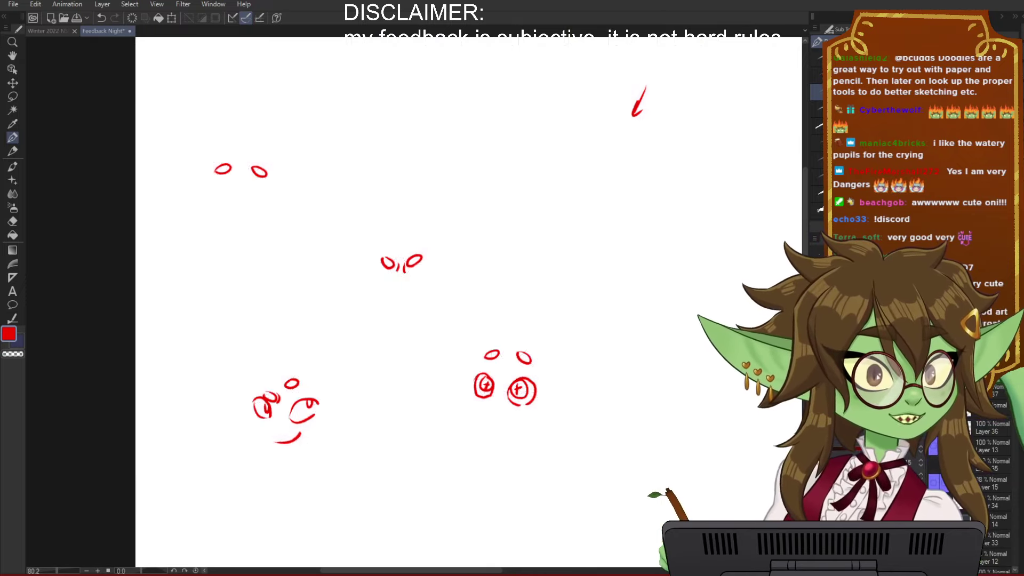
{"action": "key", "text": "Delete"}
{"action": "key", "text": "ctrl+v"}
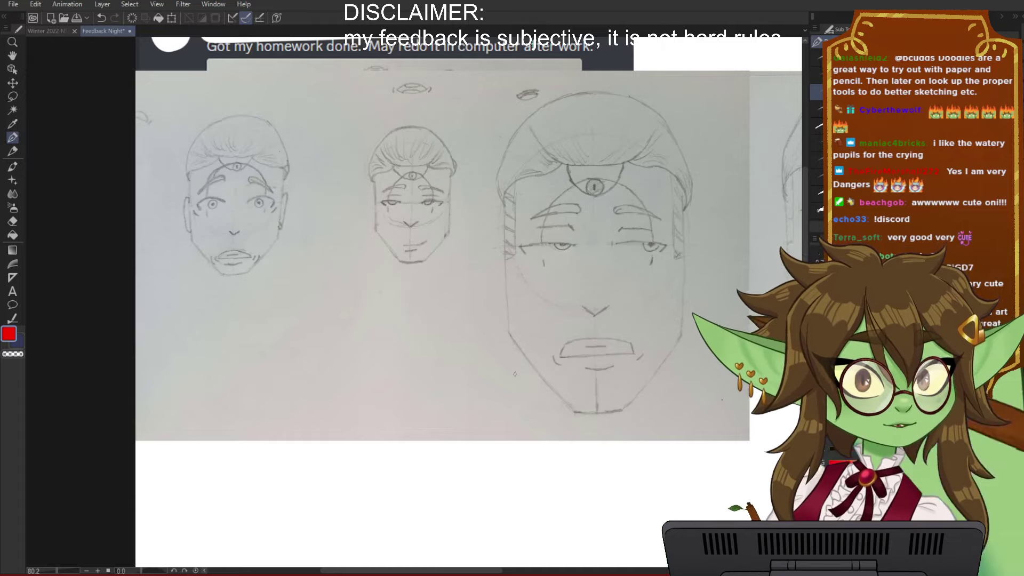
Step: Examine the worried, calm and large half-lidded three-eyed heads up close, comparing their brows, eyes and mouths
{"action": "scroll", "coordinate": [480, 267], "scroll_direction": "down", "scroll_amount": 1}
{"action": "left_click_drag", "start_coordinate": [479, 267], "coordinate": [441, 301]}
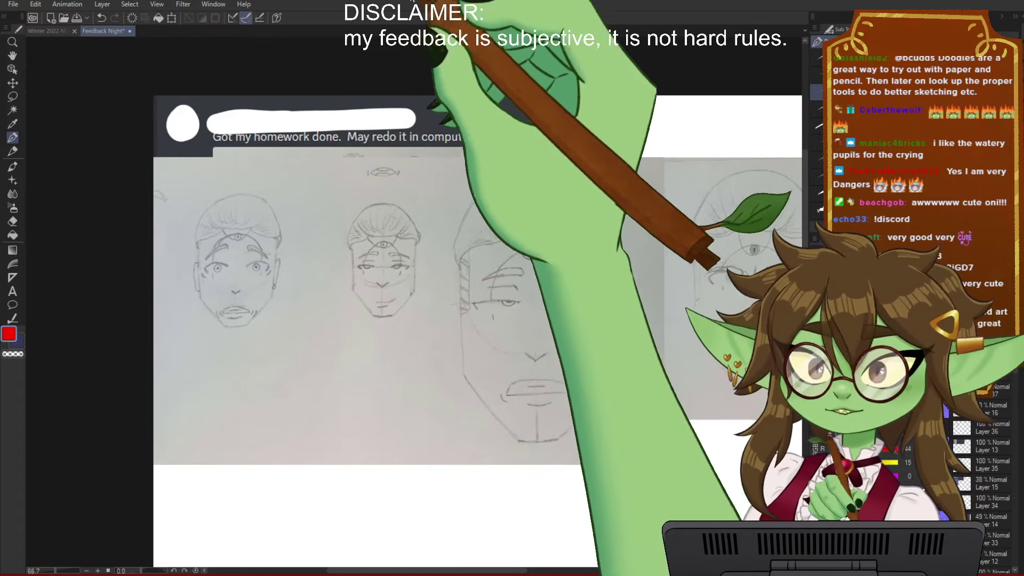
{"action": "scroll", "coordinate": [337, 322], "scroll_direction": "up", "scroll_amount": 1}
{"action": "left_click_drag", "start_coordinate": [398, 342], "coordinate": [373, 350]}
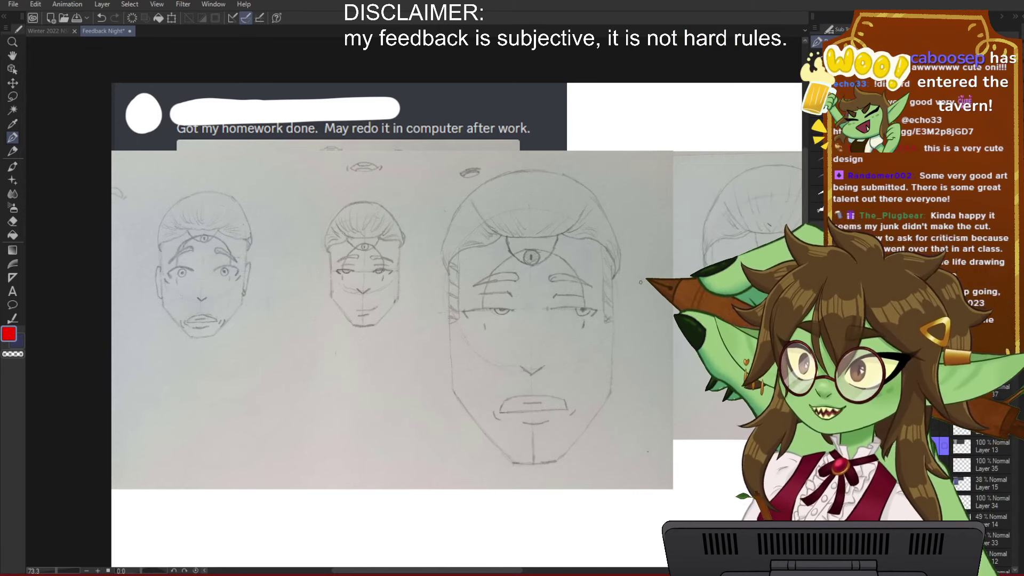
{"action": "scroll", "coordinate": [554, 360], "scroll_direction": "down", "scroll_amount": 1}
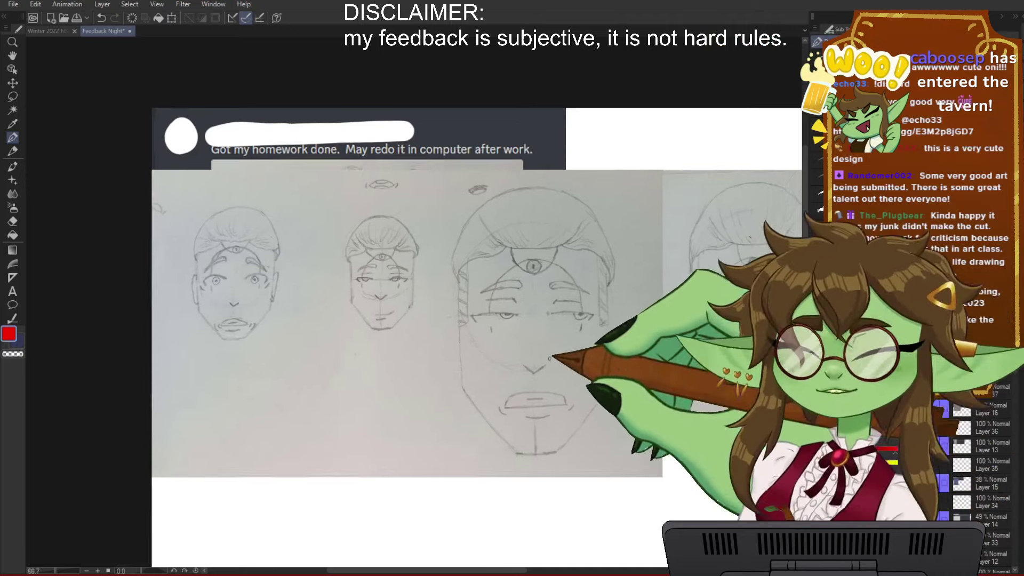
{"action": "scroll", "coordinate": [343, 350], "scroll_direction": "up", "scroll_amount": 4}
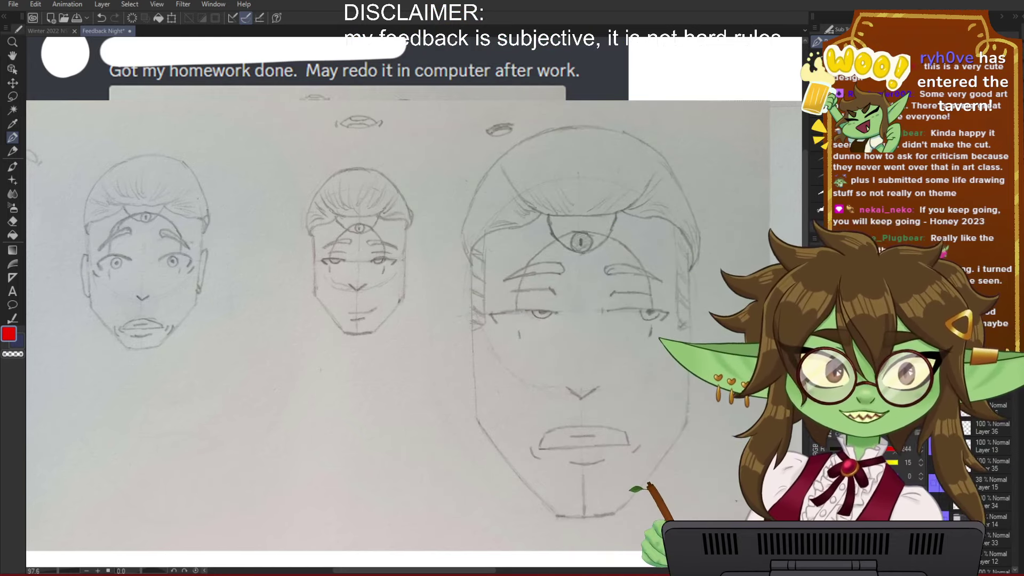
{"action": "scroll", "coordinate": [73, 233], "scroll_direction": "up", "scroll_amount": 1}
{"action": "left_click_drag", "start_coordinate": [190, 264], "coordinate": [197, 272]}
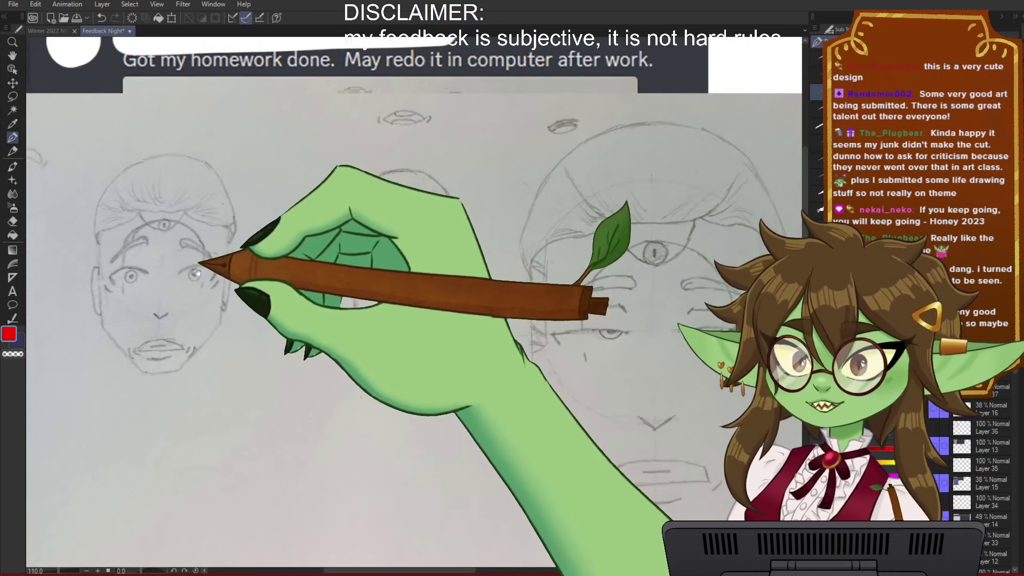
{"action": "scroll", "coordinate": [288, 326], "scroll_direction": "up", "scroll_amount": 2}
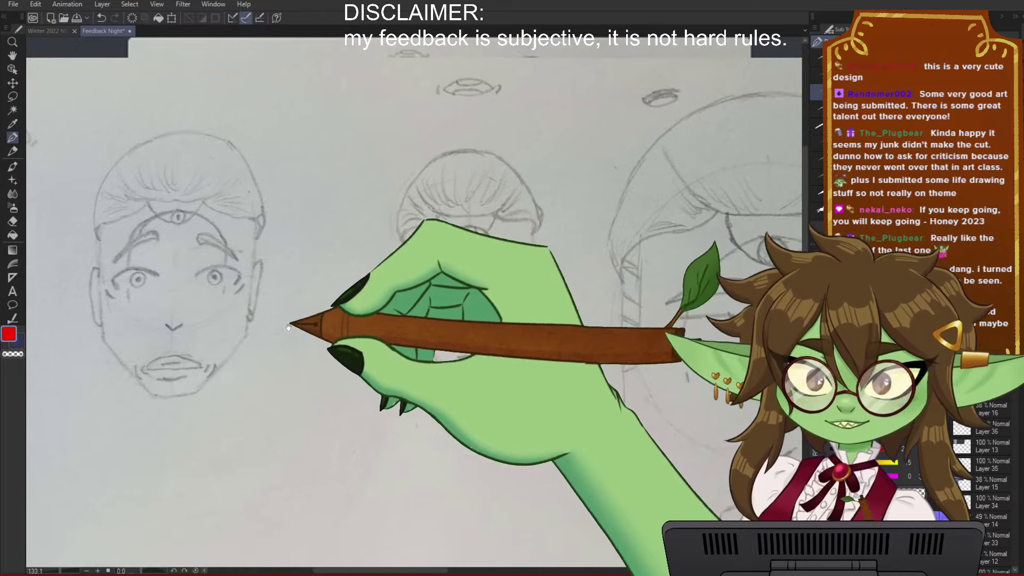
{"action": "scroll", "coordinate": [288, 327], "scroll_direction": "down", "scroll_amount": 3}
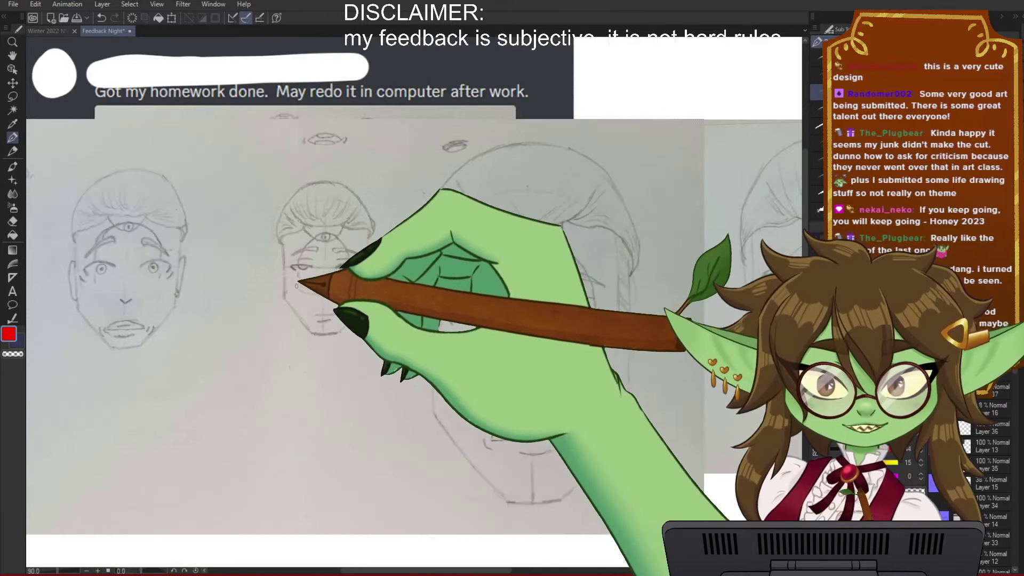
{"action": "scroll", "coordinate": [296, 286], "scroll_direction": "down", "scroll_amount": 1}
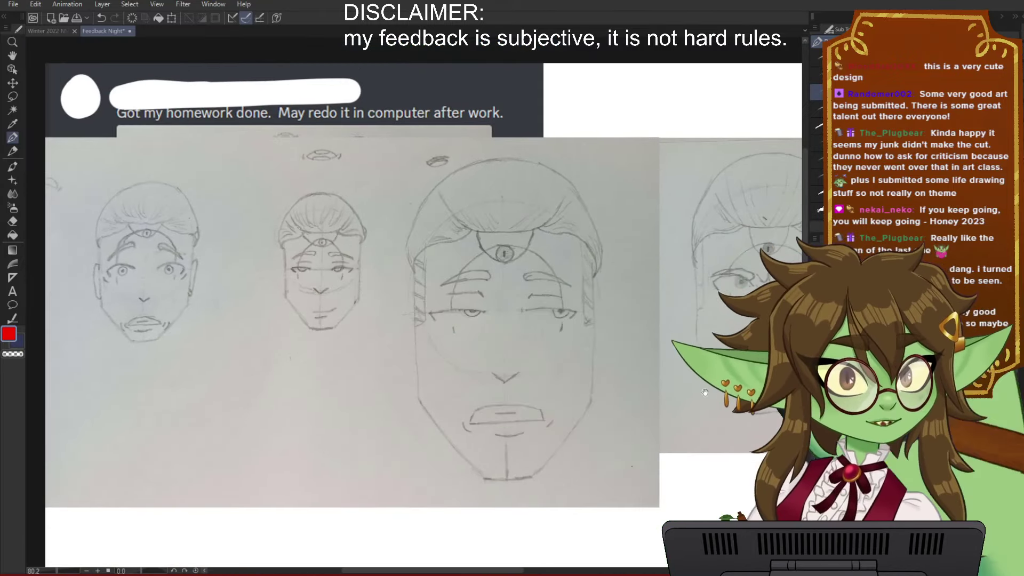
Step: Examine the angry and the smiling three-eyed heads on the second photo and compare them with the first photo's heads
{"action": "left_click_drag", "start_coordinate": [705, 393], "coordinate": [343, 414]}
{"action": "mouse_move", "coordinate": [656, 399]}
{"action": "left_mouse_down"}
{"action": "mouse_move", "coordinate": [571, 393]}
{"action": "mouse_move", "coordinate": [625, 384]}
{"action": "left_mouse_up"}
{"action": "left_click_drag", "start_coordinate": [623, 458], "coordinate": [595, 477]}
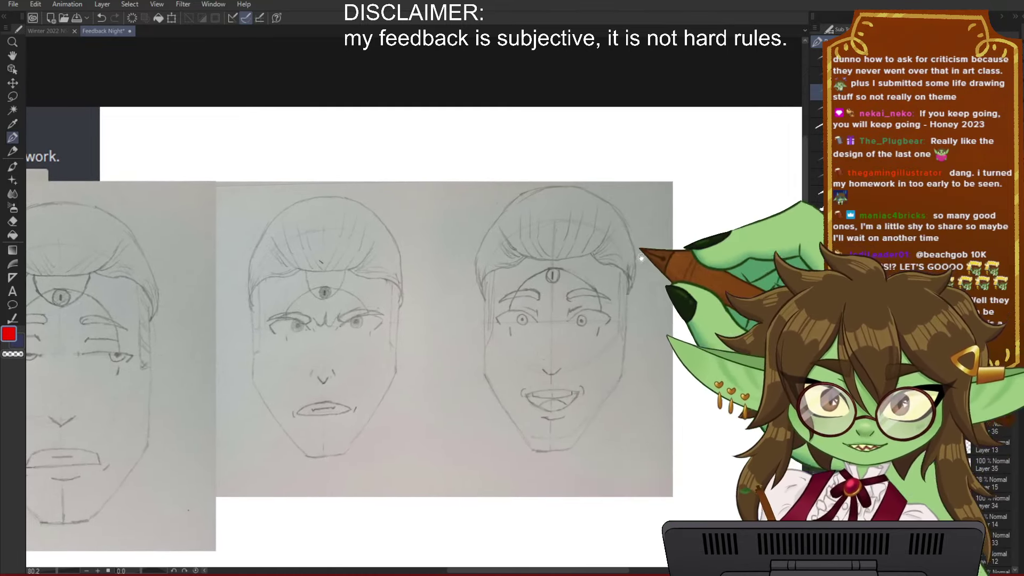
{"action": "left_click_drag", "start_coordinate": [633, 251], "coordinate": [612, 275]}
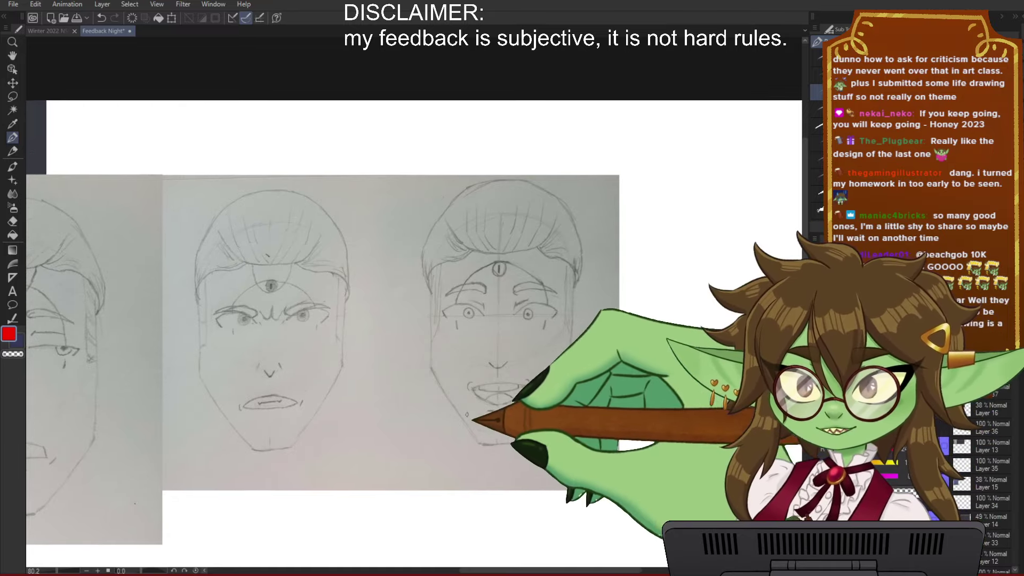
{"action": "mouse_move", "coordinate": [375, 423]}
{"action": "left_mouse_down"}
{"action": "mouse_move", "coordinate": [517, 426]}
{"action": "mouse_move", "coordinate": [637, 409]}
{"action": "mouse_move", "coordinate": [435, 421]}
{"action": "left_mouse_up"}
{"action": "left_click_drag", "start_coordinate": [315, 376], "coordinate": [504, 408]}
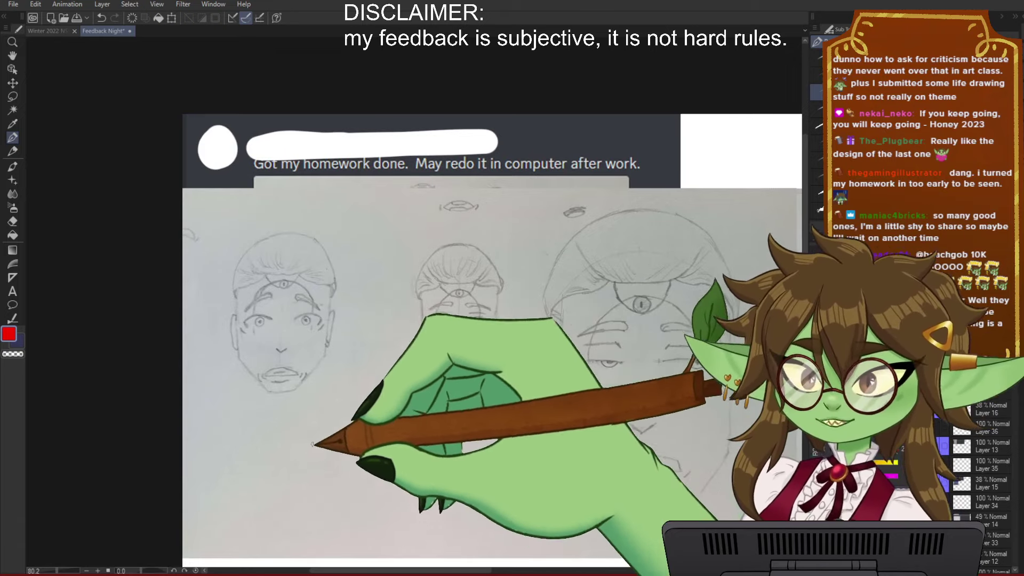
Step: Redraw the angry three-eyed head's brows in red as thick shapes slanting down toward the nose, with furrow lines between them
{"action": "mouse_move", "coordinate": [556, 484]}
{"action": "left_mouse_down"}
{"action": "mouse_move", "coordinate": [469, 470]}
{"action": "mouse_move", "coordinate": [537, 473]}
{"action": "mouse_move", "coordinate": [385, 483]}
{"action": "left_mouse_up"}
{"action": "left_click_drag", "start_coordinate": [599, 419], "coordinate": [494, 369]}
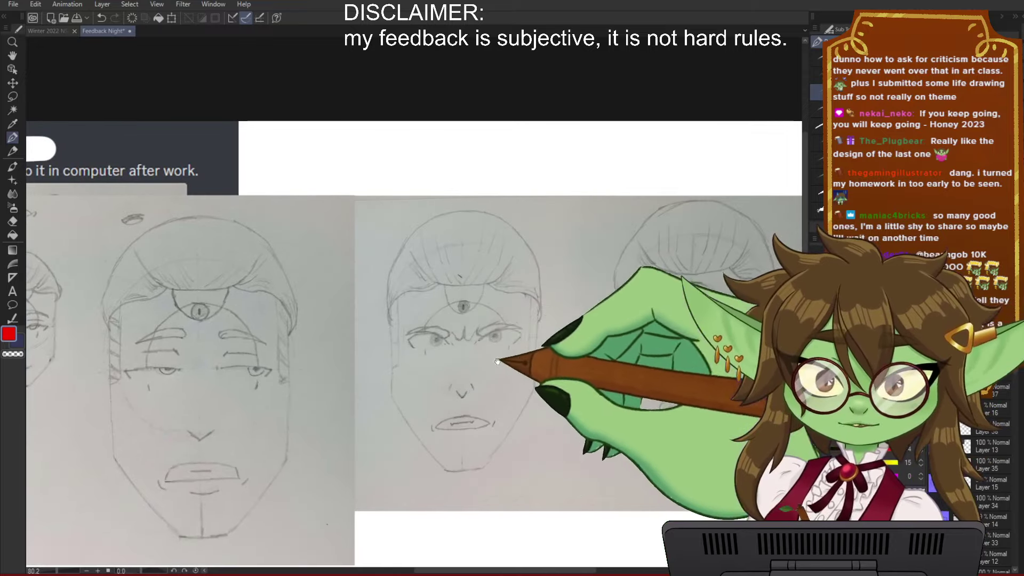
{"action": "left_click_drag", "start_coordinate": [565, 352], "coordinate": [463, 331]}
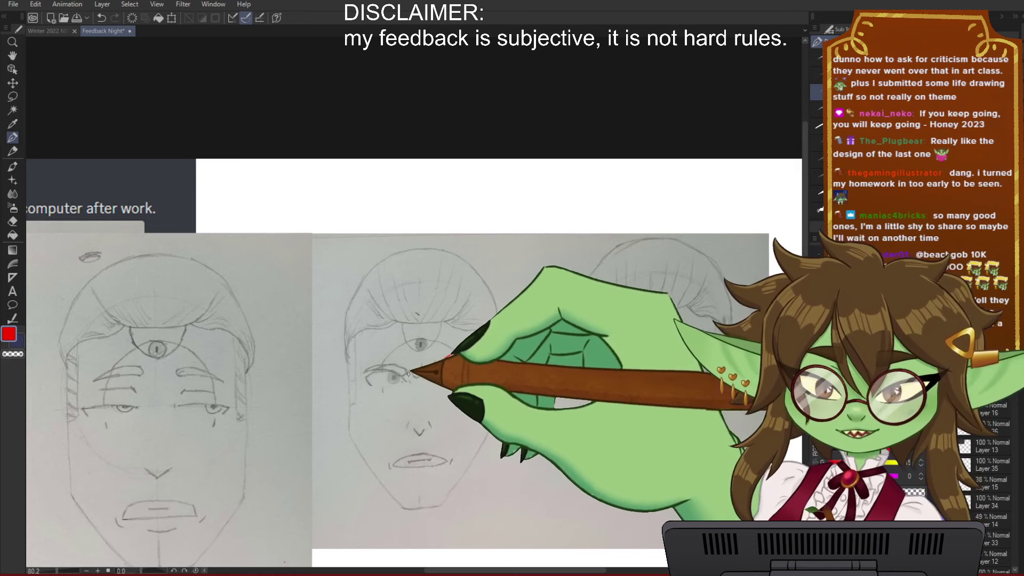
{"action": "mouse_move", "coordinate": [405, 369]}
{"action": "left_mouse_down"}
{"action": "mouse_move", "coordinate": [375, 349]}
{"action": "mouse_move", "coordinate": [363, 361]}
{"action": "mouse_move", "coordinate": [402, 362]}
{"action": "mouse_move", "coordinate": [407, 373]}
{"action": "left_mouse_up"}
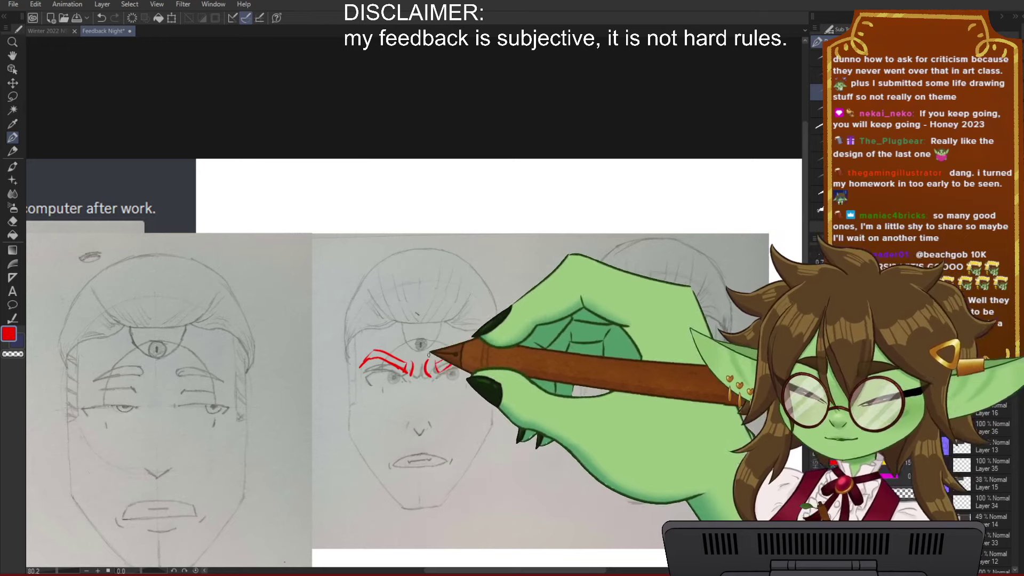
Step: Try sketching a red ear curve on the side of the smiling three-eyed head
{"action": "left_click_drag", "start_coordinate": [536, 468], "coordinate": [434, 488]}
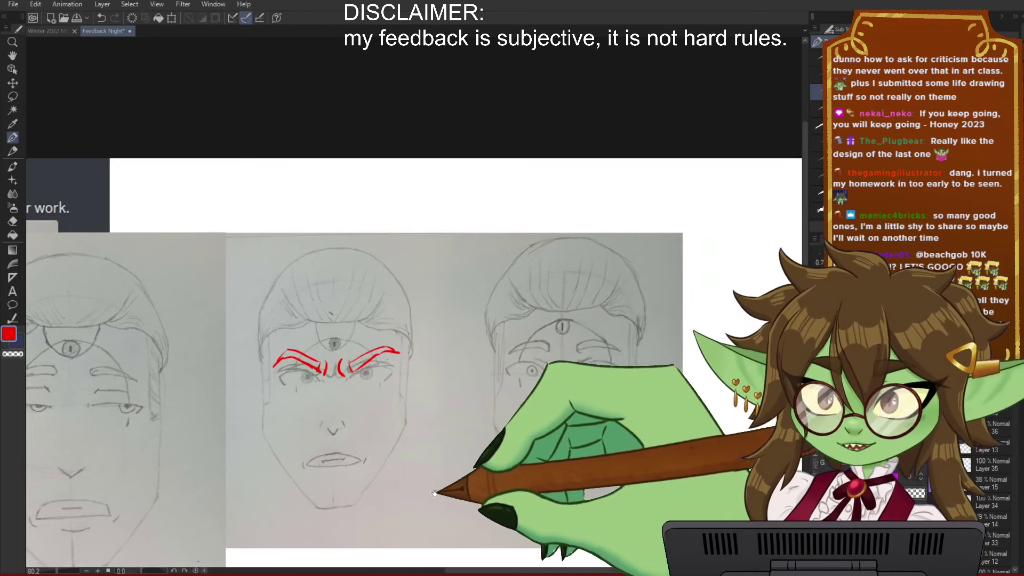
{"action": "left_click_drag", "start_coordinate": [480, 411], "coordinate": [450, 405]}
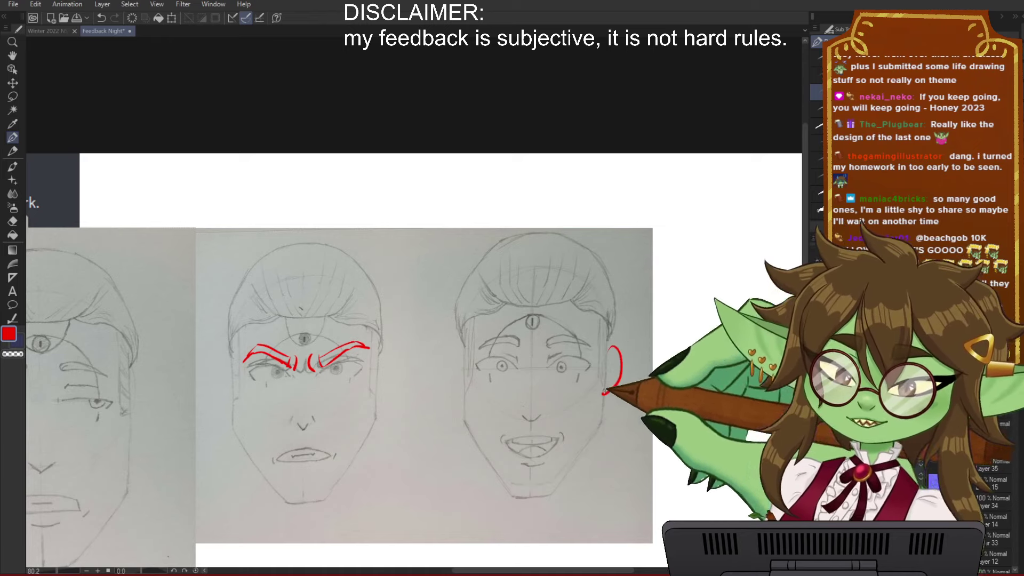
{"action": "left_click_drag", "start_coordinate": [684, 493], "coordinate": [657, 445]}
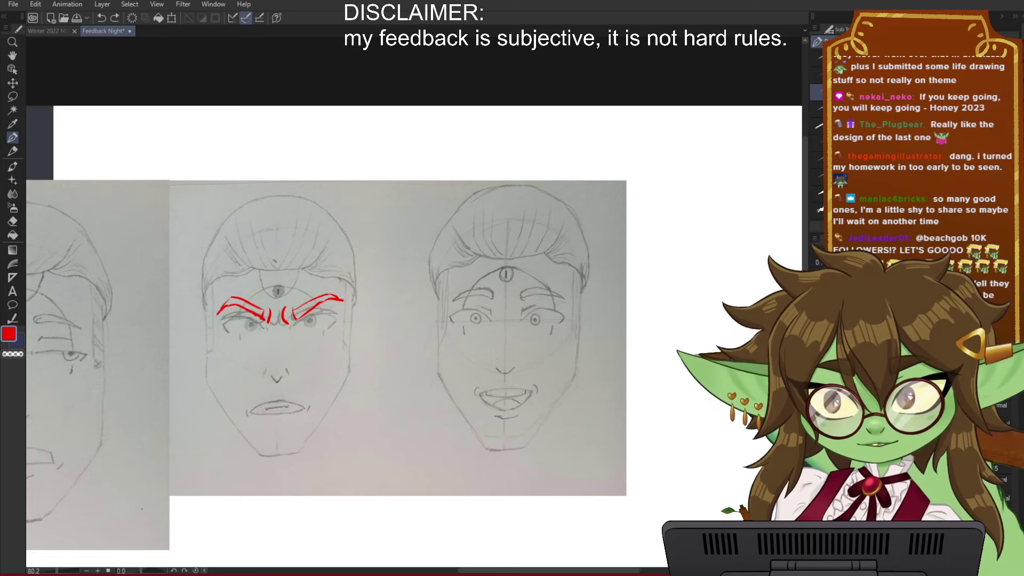
Step: Look over the three-eyed heads on both photos again, comparing their expressions with the corrected angry brows
{"action": "left_click_drag", "start_coordinate": [261, 497], "coordinate": [461, 469]}
{"action": "left_click_drag", "start_coordinate": [218, 479], "coordinate": [459, 451]}
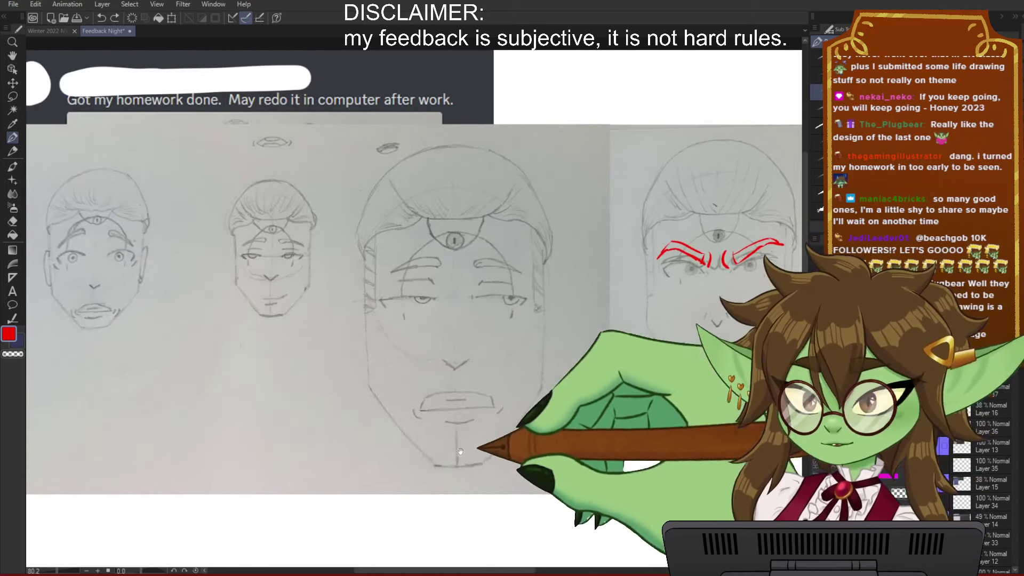
{"action": "left_click_drag", "start_coordinate": [382, 448], "coordinate": [461, 452]}
{"action": "scroll", "coordinate": [460, 427], "scroll_direction": "down", "scroll_amount": 2}
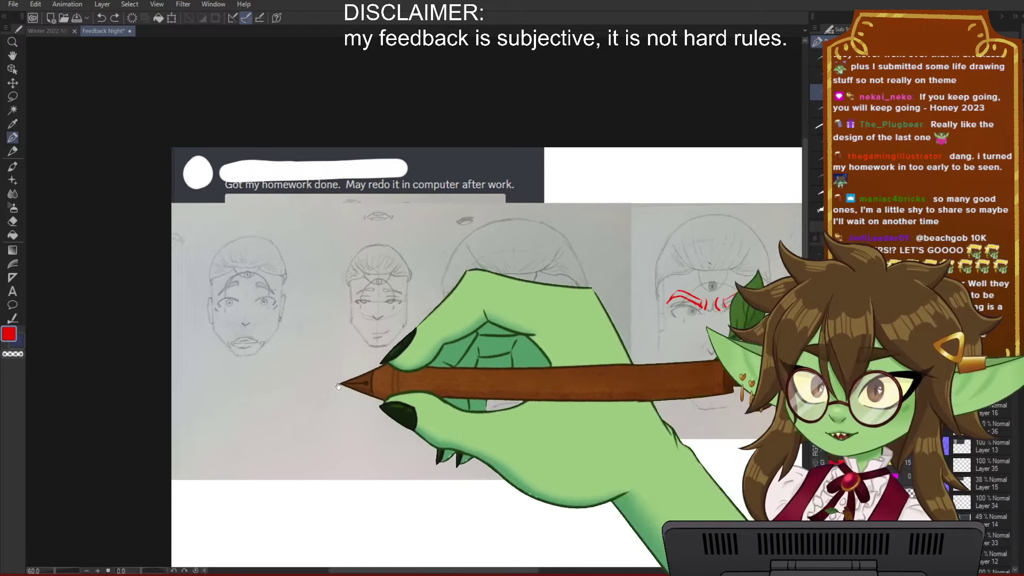
{"action": "scroll", "coordinate": [347, 422], "scroll_direction": "right", "scroll_amount": 2}
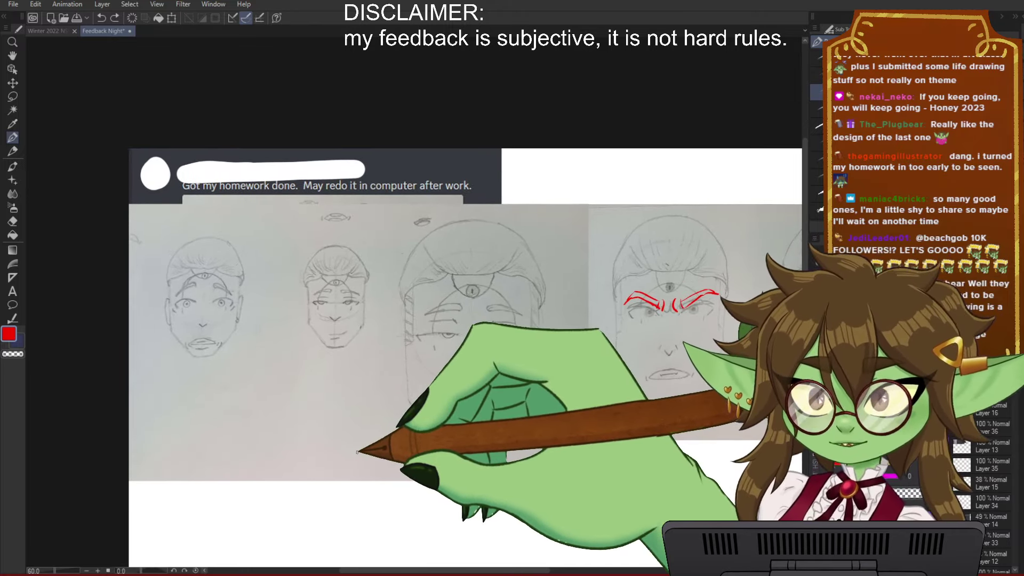
Step: Compare the sad, sleepy, angry and smiling three-eyed heads across both photos, and save the feedback document
{"action": "scroll", "coordinate": [498, 399], "scroll_direction": "up", "scroll_amount": 1}
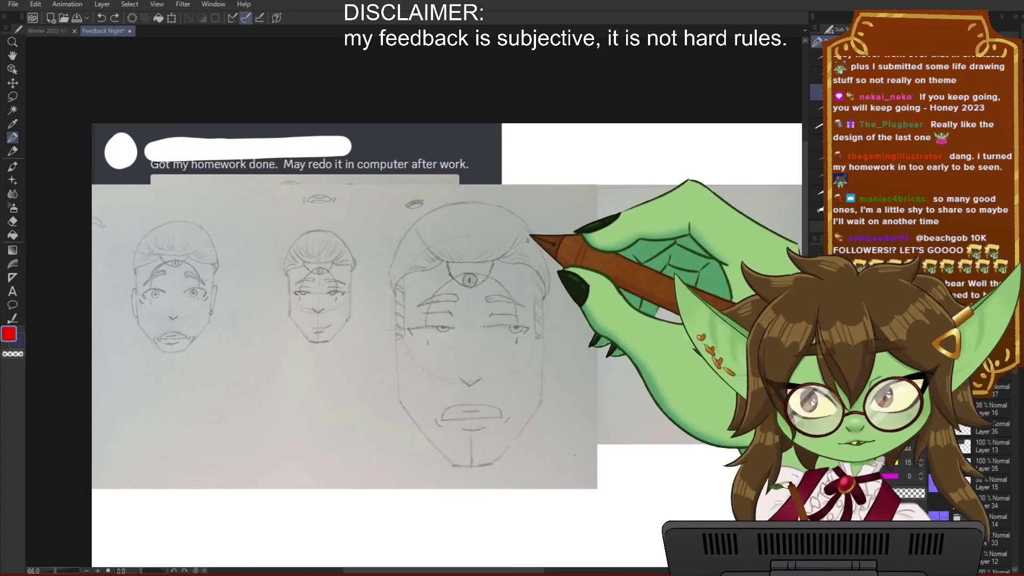
{"action": "scroll", "coordinate": [352, 198], "scroll_direction": "down", "scroll_amount": 1}
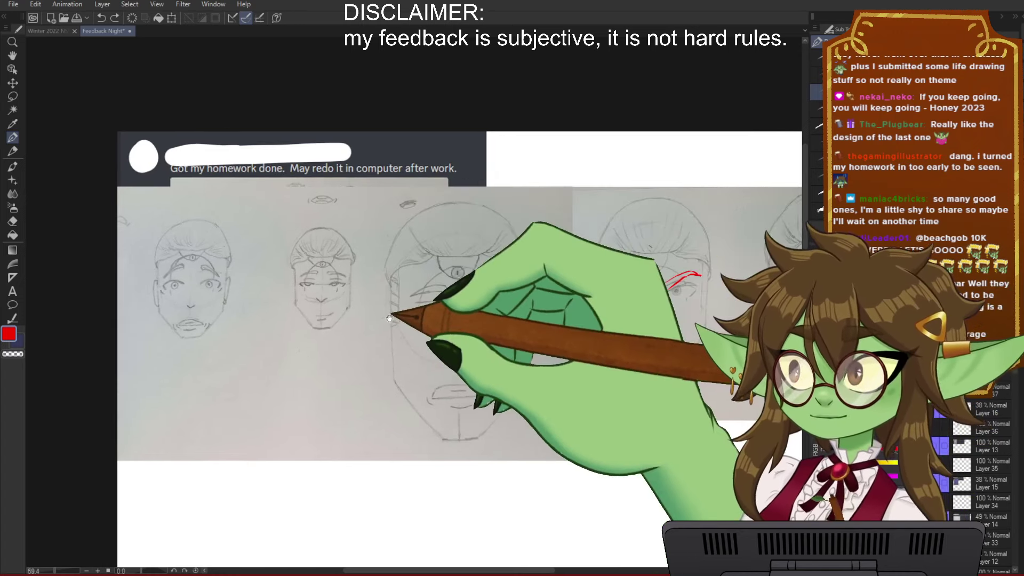
{"action": "left_click_drag", "start_coordinate": [387, 320], "coordinate": [339, 341]}
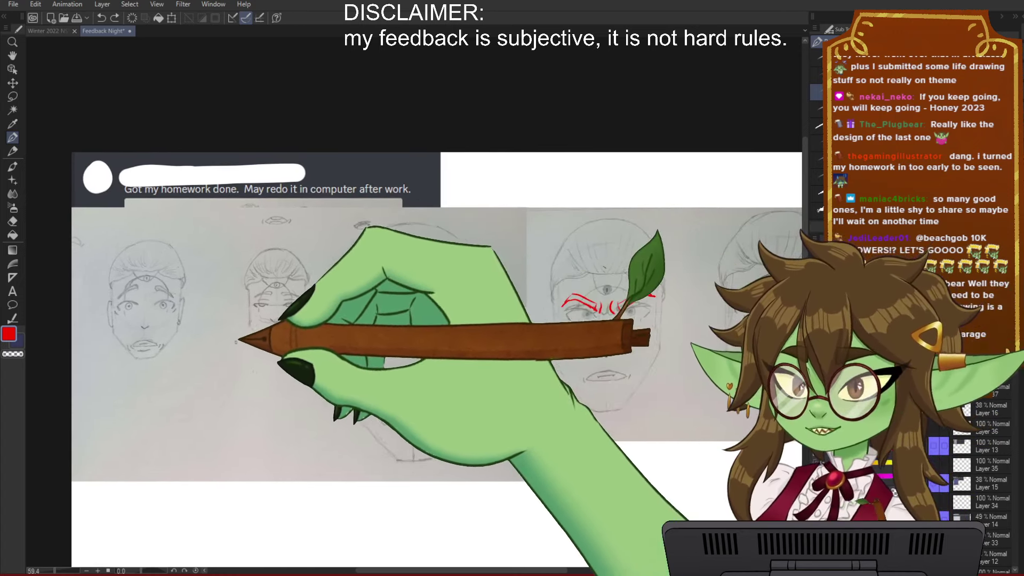
{"action": "scroll", "coordinate": [143, 313], "scroll_direction": "up", "scroll_amount": 1}
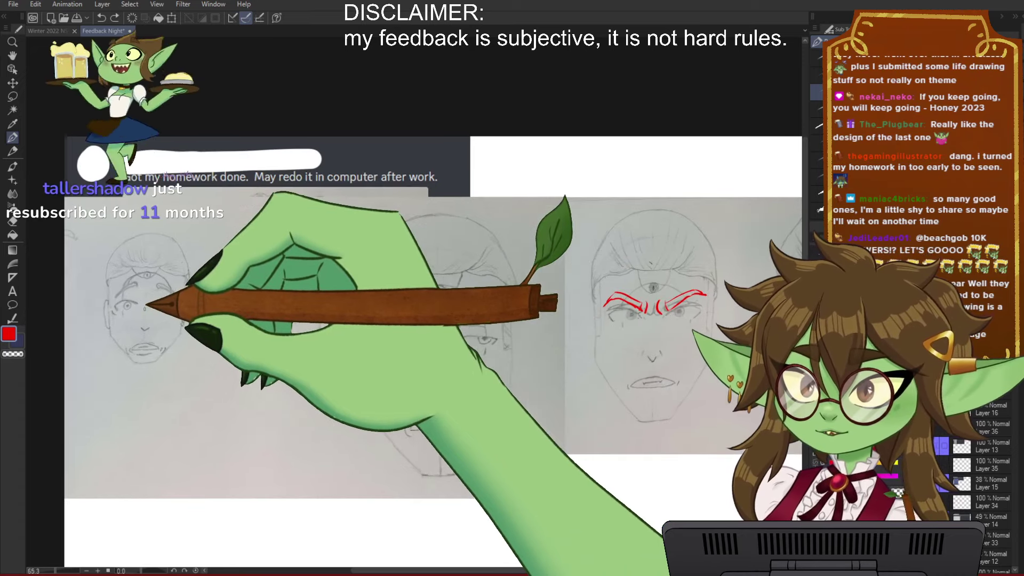
{"action": "scroll", "coordinate": [146, 305], "scroll_direction": "down", "scroll_amount": 1}
{"action": "left_click_drag", "start_coordinate": [510, 428], "coordinate": [327, 434]}
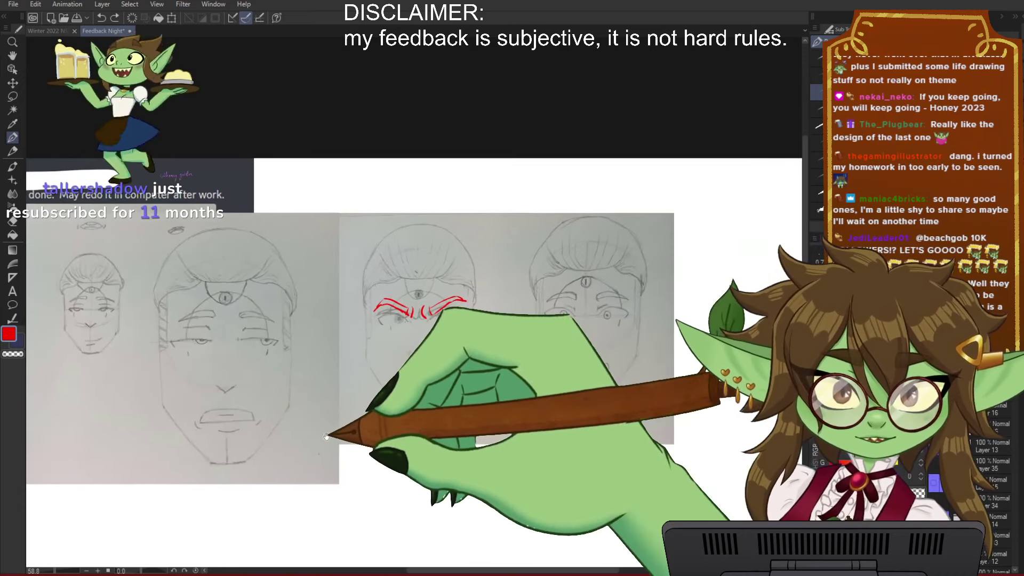
{"action": "scroll", "coordinate": [335, 433], "scroll_direction": "up", "scroll_amount": 1}
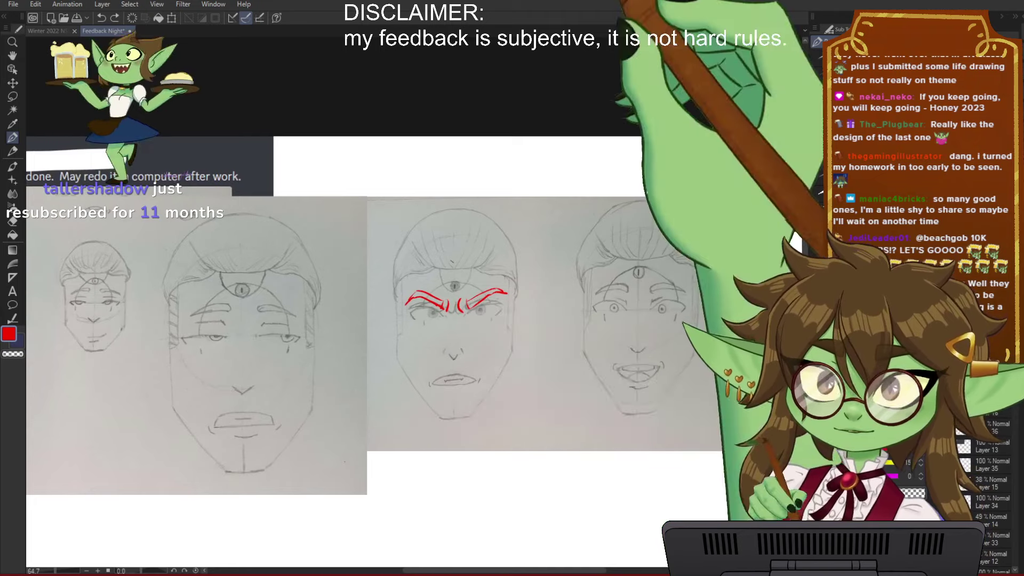
{"action": "scroll", "coordinate": [509, 312], "scroll_direction": "up", "scroll_amount": 1}
{"action": "scroll", "coordinate": [494, 321], "scroll_direction": "down", "scroll_amount": 1}
{"action": "left_click_drag", "start_coordinate": [381, 406], "coordinate": [495, 391]}
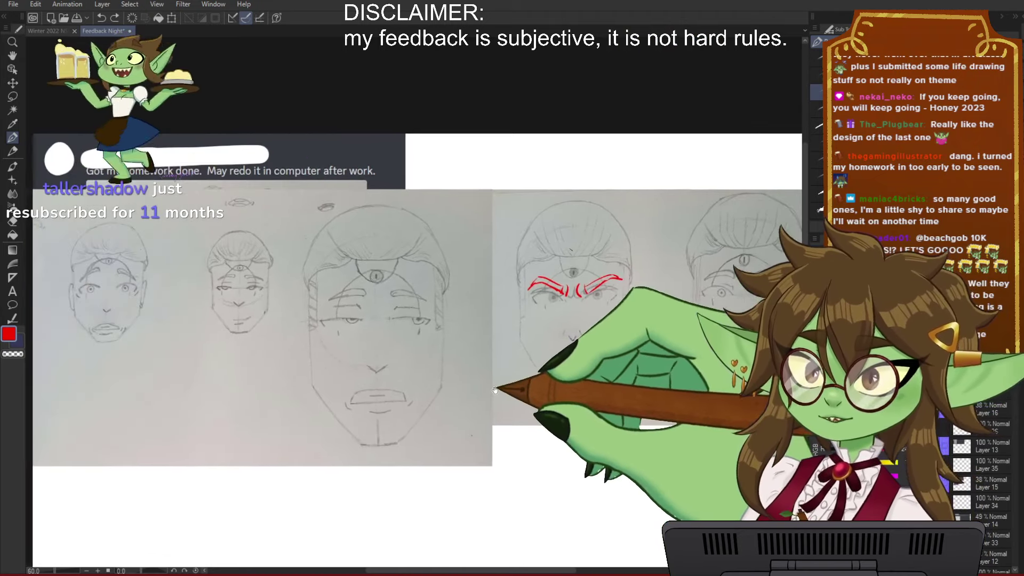
{"action": "scroll", "coordinate": [455, 394], "scroll_direction": "up", "scroll_amount": 1}
{"action": "left_click_drag", "start_coordinate": [432, 428], "coordinate": [488, 415]}
{"action": "scroll", "coordinate": [488, 415], "scroll_direction": "down", "scroll_amount": 2}
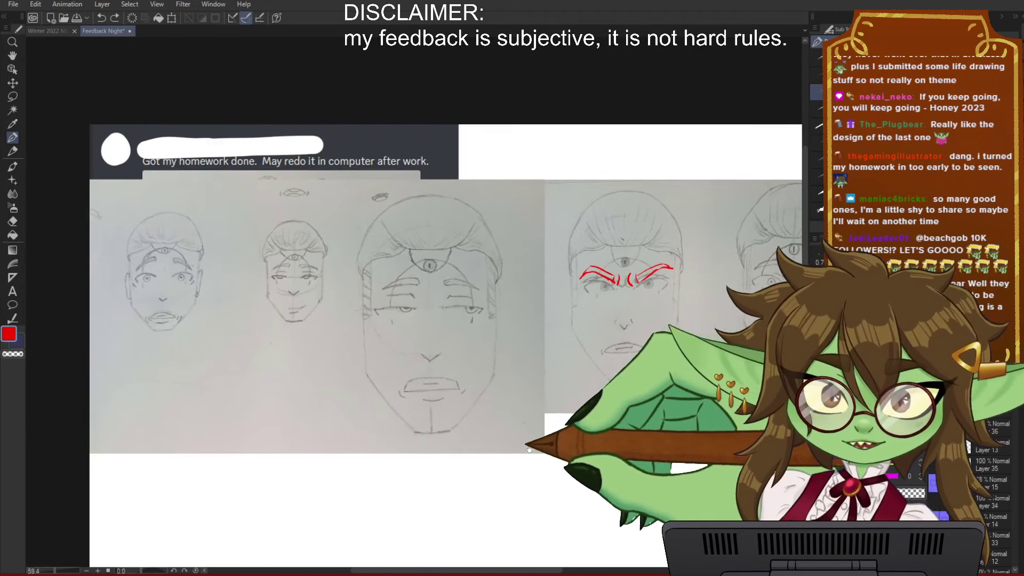
{"action": "key", "text": "ctrl+s"}
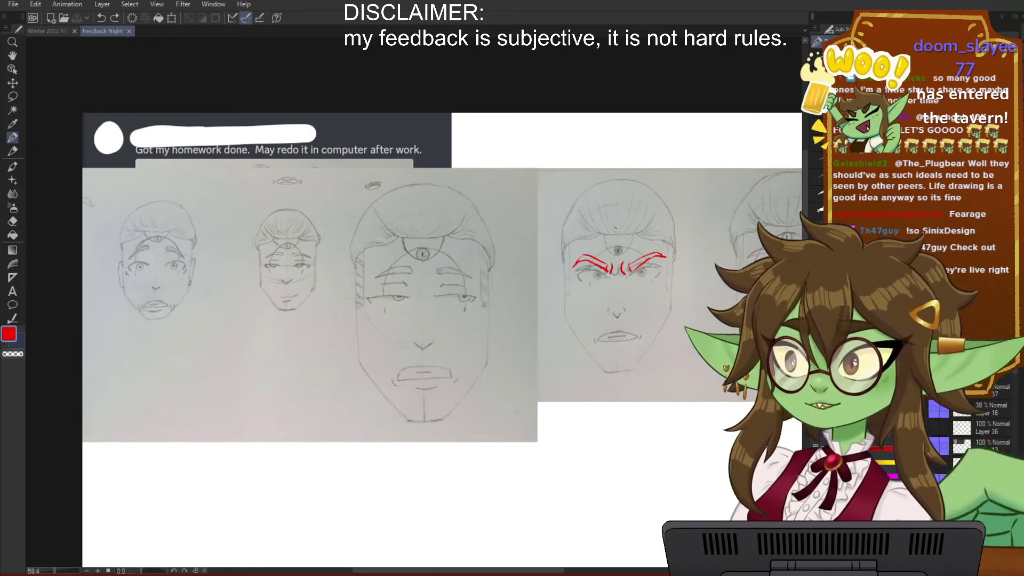
Step: Sketch a red head construction below the first photo: a circle with centre and eye lines, tapered jaw and one ear
{"action": "left_click_drag", "start_coordinate": [739, 414], "coordinate": [668, 420]}
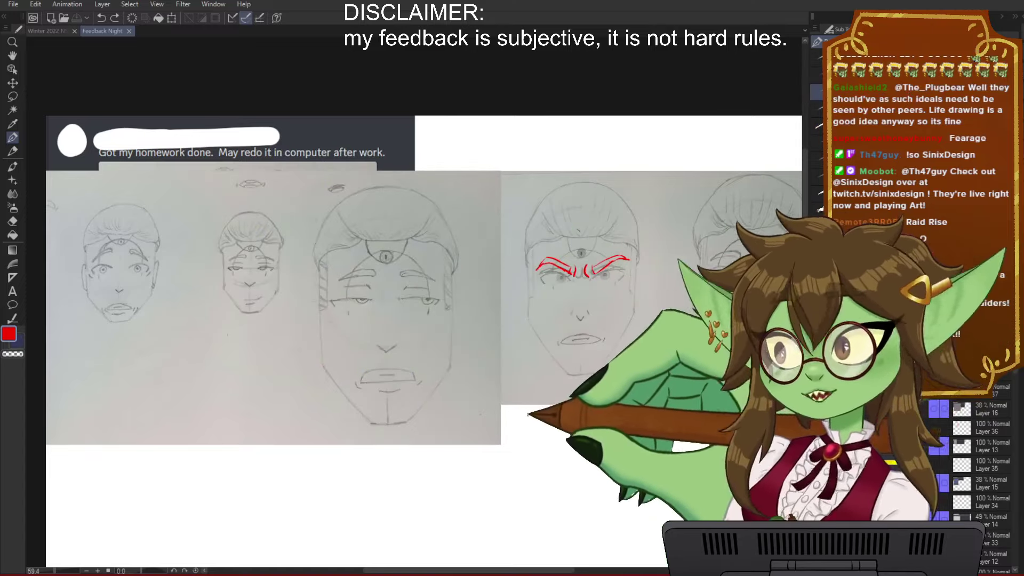
{"action": "scroll", "coordinate": [552, 402], "scroll_direction": "down", "scroll_amount": 1}
{"action": "scroll", "coordinate": [352, 431], "scroll_direction": "up", "scroll_amount": 2}
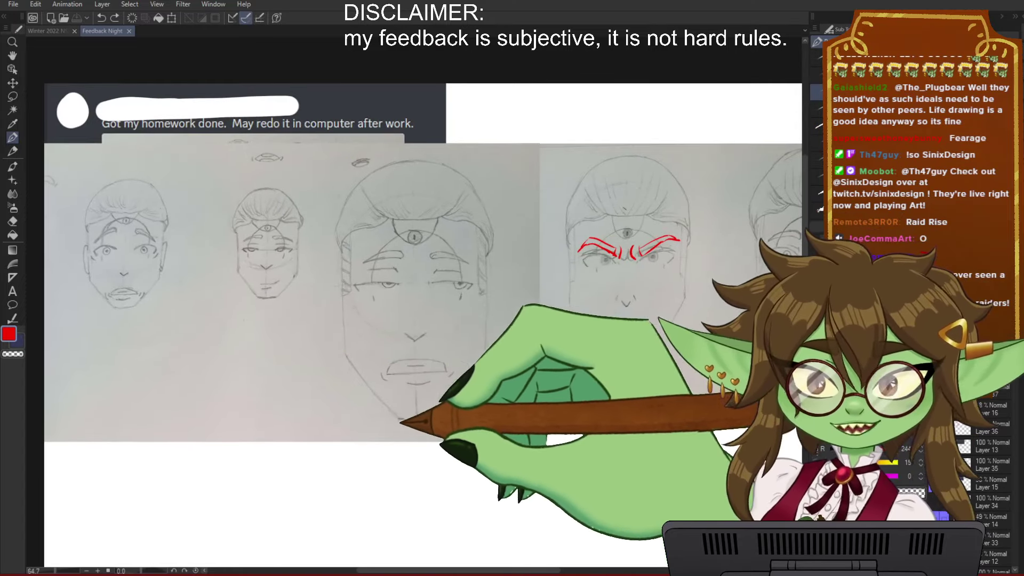
{"action": "left_click_drag", "start_coordinate": [458, 416], "coordinate": [517, 388]}
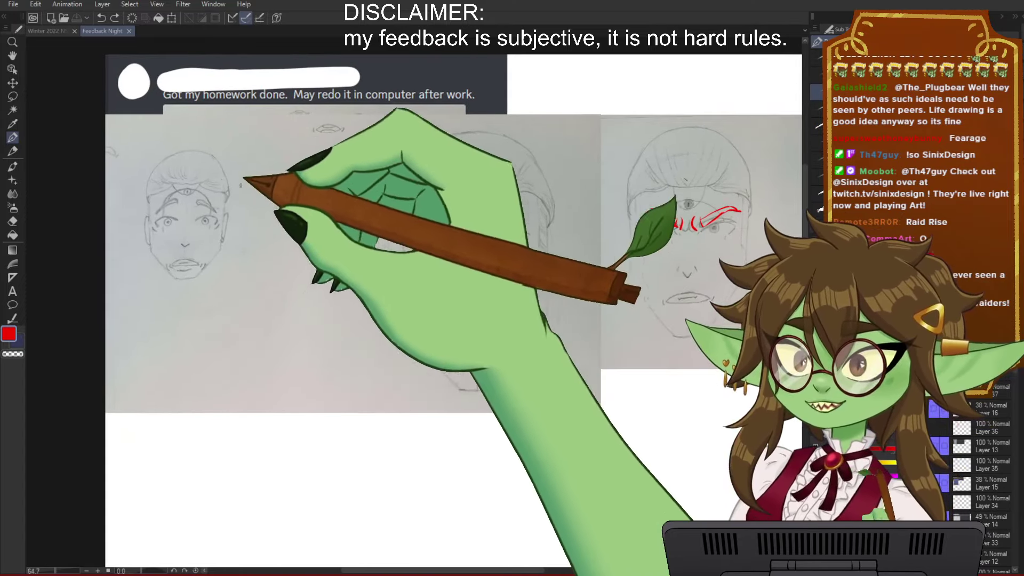
{"action": "mouse_move", "coordinate": [592, 380]}
{"action": "left_mouse_down"}
{"action": "mouse_move", "coordinate": [543, 377]}
{"action": "mouse_move", "coordinate": [554, 374]}
{"action": "left_mouse_up"}
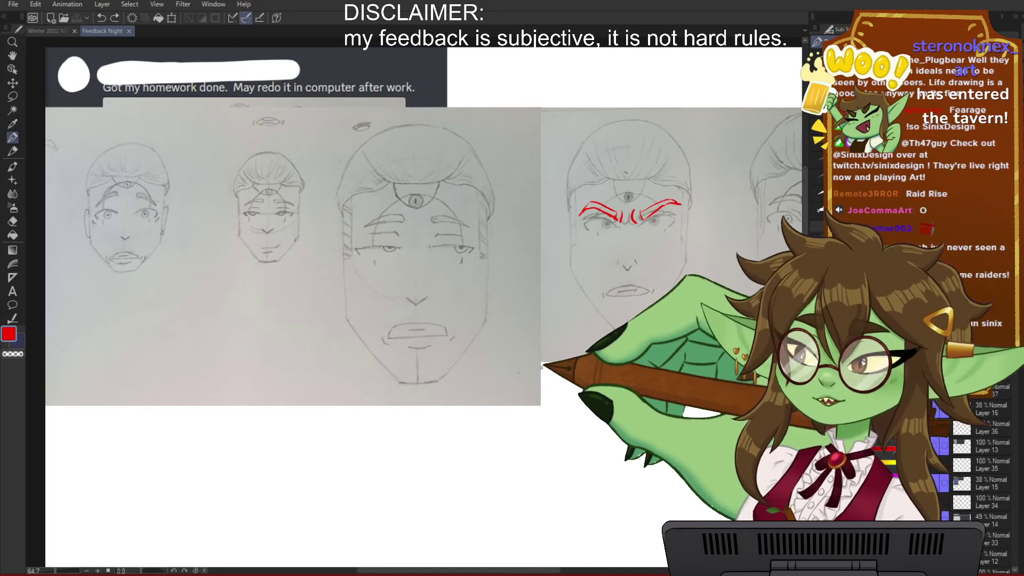
{"action": "mouse_move", "coordinate": [277, 339]}
{"action": "left_mouse_down"}
{"action": "mouse_move", "coordinate": [229, 389]}
{"action": "mouse_move", "coordinate": [317, 430]}
{"action": "mouse_move", "coordinate": [372, 343]}
{"action": "left_mouse_up"}
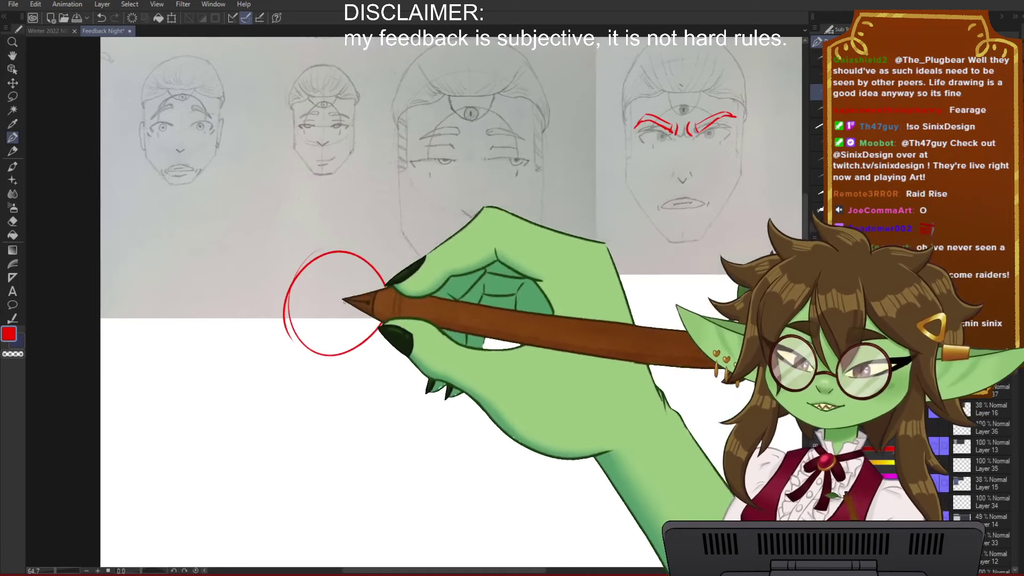
{"action": "left_click_drag", "start_coordinate": [330, 261], "coordinate": [324, 406]}
{"action": "mouse_move", "coordinate": [289, 292]}
{"action": "left_mouse_down"}
{"action": "mouse_move", "coordinate": [300, 383]}
{"action": "mouse_move", "coordinate": [324, 410]}
{"action": "mouse_move", "coordinate": [350, 402]}
{"action": "mouse_move", "coordinate": [380, 352]}
{"action": "left_mouse_up"}
{"action": "mouse_move", "coordinate": [367, 398]}
{"action": "left_mouse_down"}
{"action": "mouse_move", "coordinate": [381, 347]}
{"action": "mouse_move", "coordinate": [385, 364]}
{"action": "left_mouse_up"}
{"action": "left_click_drag", "start_coordinate": [268, 334], "coordinate": [399, 346]}
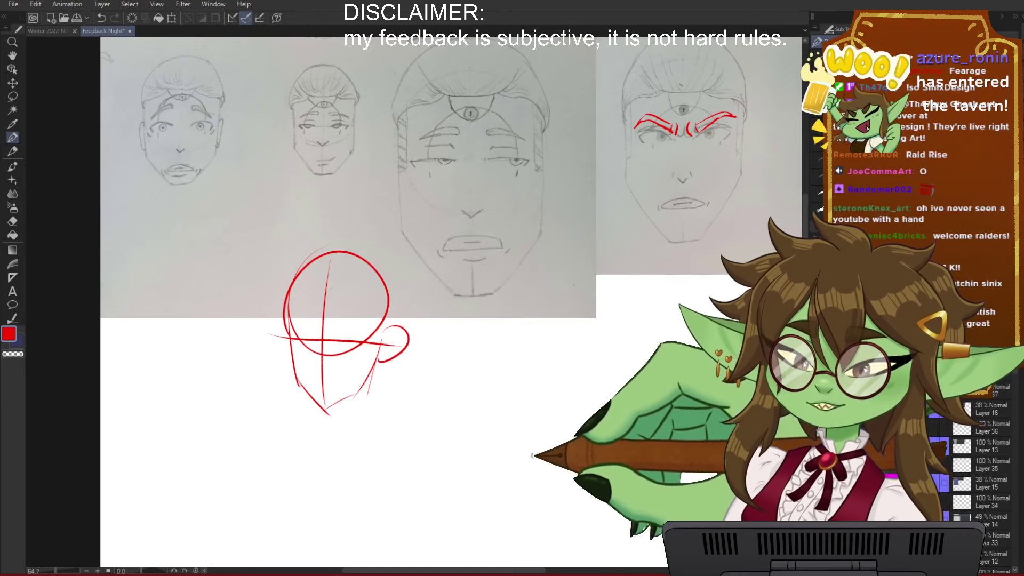
Step: Clear the homework photos, the red brows and the red head construction from view to get an empty canvas
{"action": "left_click_drag", "start_coordinate": [528, 409], "coordinate": [511, 398]}
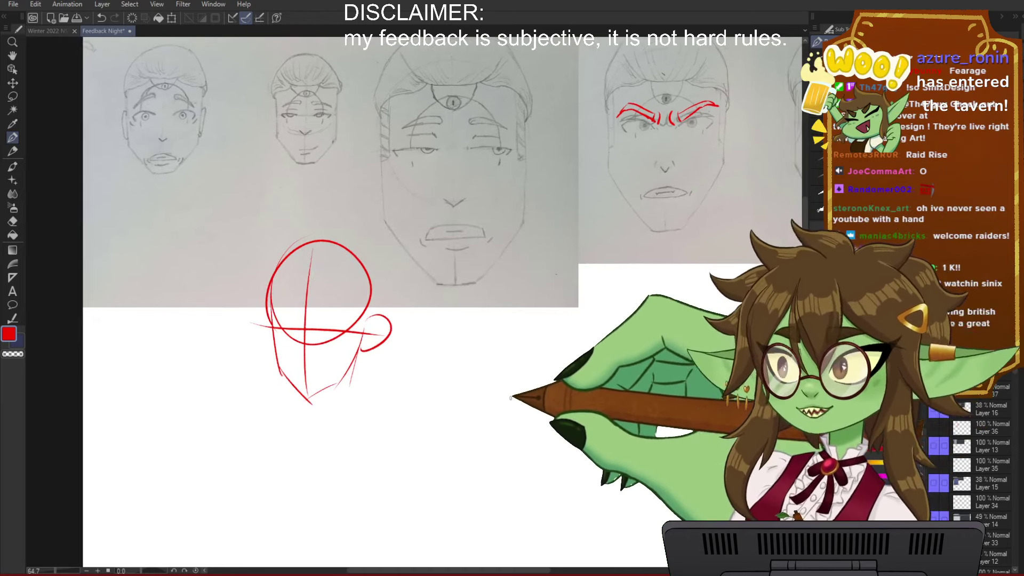
{"action": "scroll", "coordinate": [436, 334], "scroll_direction": "down", "scroll_amount": 1}
{"action": "left_click_drag", "start_coordinate": [530, 304], "coordinate": [438, 379]}
{"action": "scroll", "coordinate": [414, 377], "scroll_direction": "down", "scroll_amount": 1}
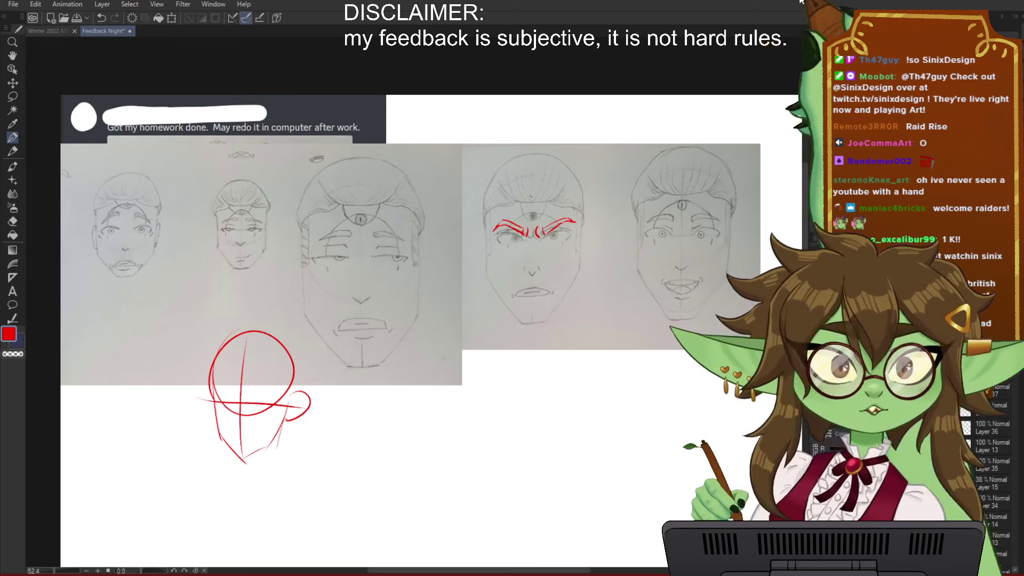
{"action": "key", "text": "Delete"}
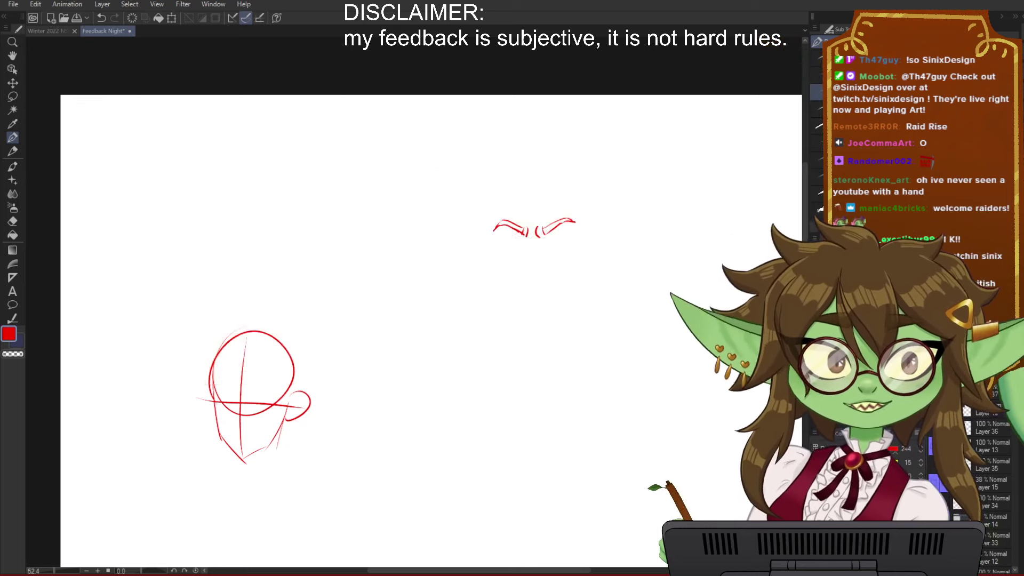
{"action": "scroll", "coordinate": [450, 250], "scroll_direction": "down", "scroll_amount": 5}
{"action": "left_click_drag", "start_coordinate": [486, 346], "coordinate": [435, 302]}
{"action": "scroll", "coordinate": [435, 312], "scroll_direction": "up", "scroll_amount": 2}
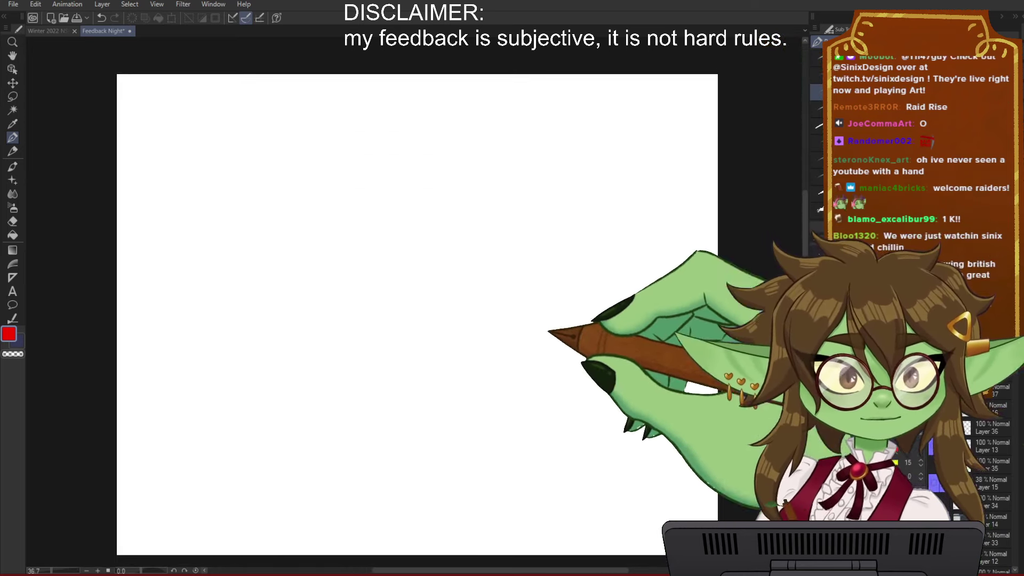
Step: Change the empty canvas's white paper to a medium gray
{"action": "scroll", "coordinate": [1003, 468], "scroll_direction": "down", "scroll_amount": 3}
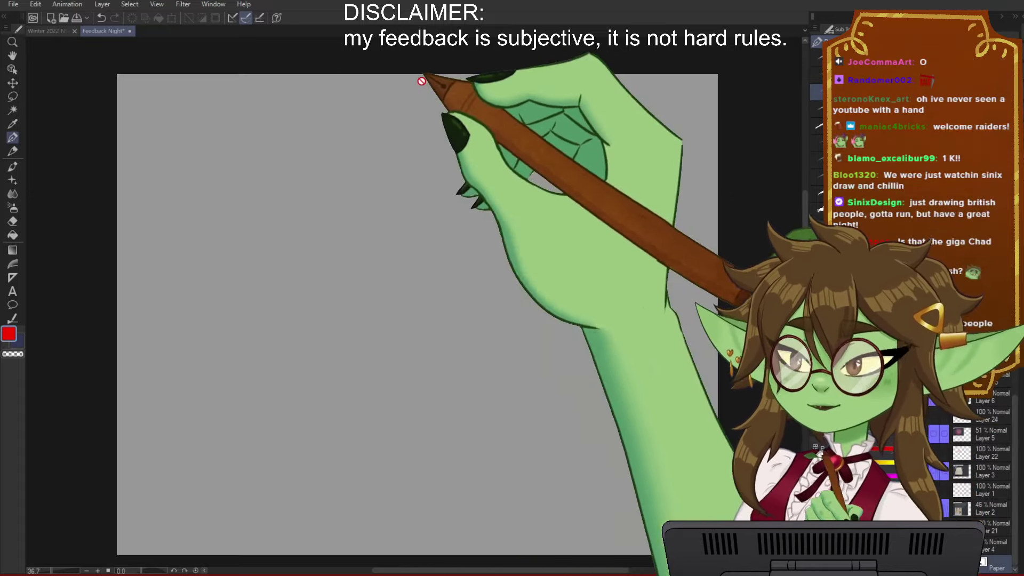
{"action": "scroll", "coordinate": [640, 372], "scroll_direction": "down", "scroll_amount": 1}
{"action": "scroll", "coordinate": [363, 270], "scroll_direction": "up", "scroll_amount": 1}
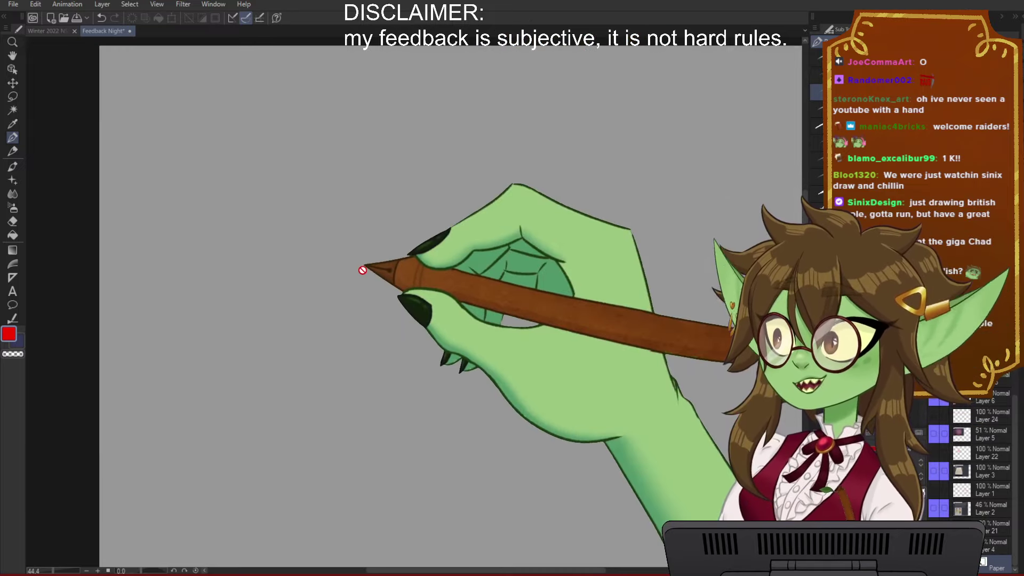
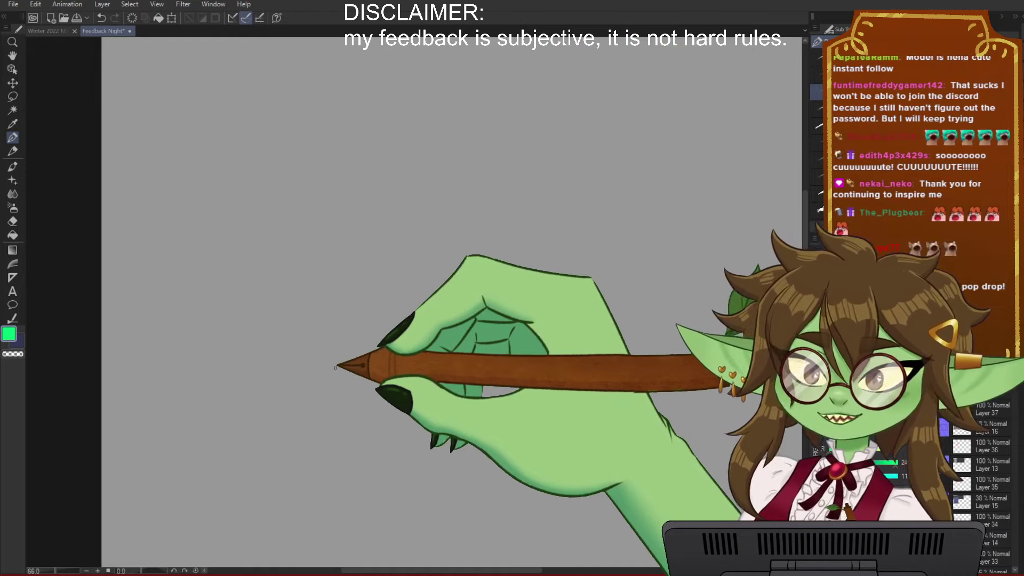
{"action": "mouse_move", "coordinate": [478, 199]}
{"action": "left_mouse_down"}
{"action": "mouse_move", "coordinate": [402, 275]}
{"action": "mouse_move", "coordinate": [447, 361]}
{"action": "left_mouse_up"}
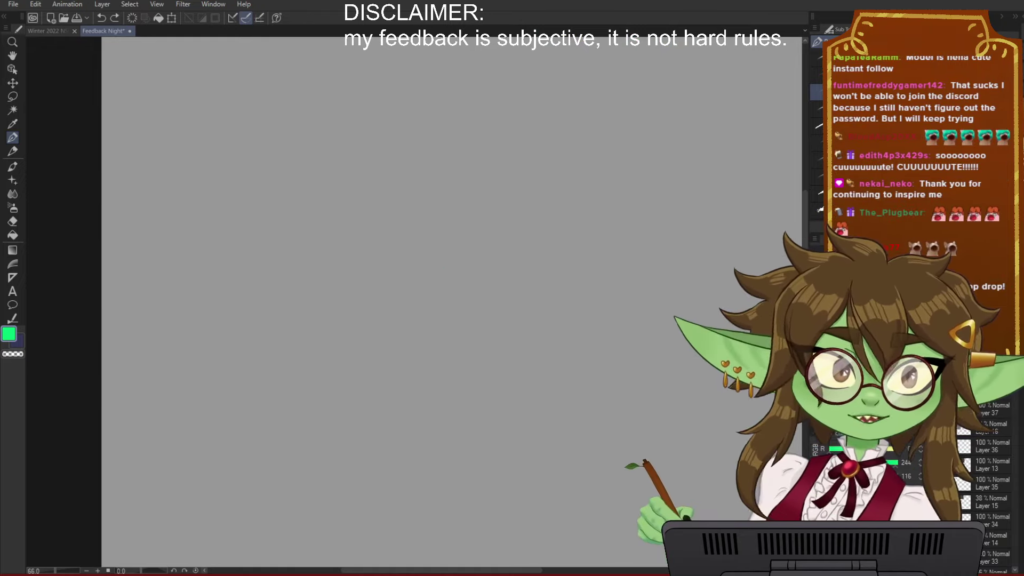
{"action": "left_click_drag", "start_coordinate": [437, 325], "coordinate": [468, 340]}
{"action": "mouse_move", "coordinate": [509, 204]}
{"action": "left_mouse_down"}
{"action": "mouse_move", "coordinate": [384, 297]}
{"action": "mouse_move", "coordinate": [404, 335]}
{"action": "left_mouse_up"}
{"action": "mouse_move", "coordinate": [496, 201]}
{"action": "left_mouse_down"}
{"action": "mouse_move", "coordinate": [597, 288]}
{"action": "mouse_move", "coordinate": [430, 279]}
{"action": "left_mouse_up"}
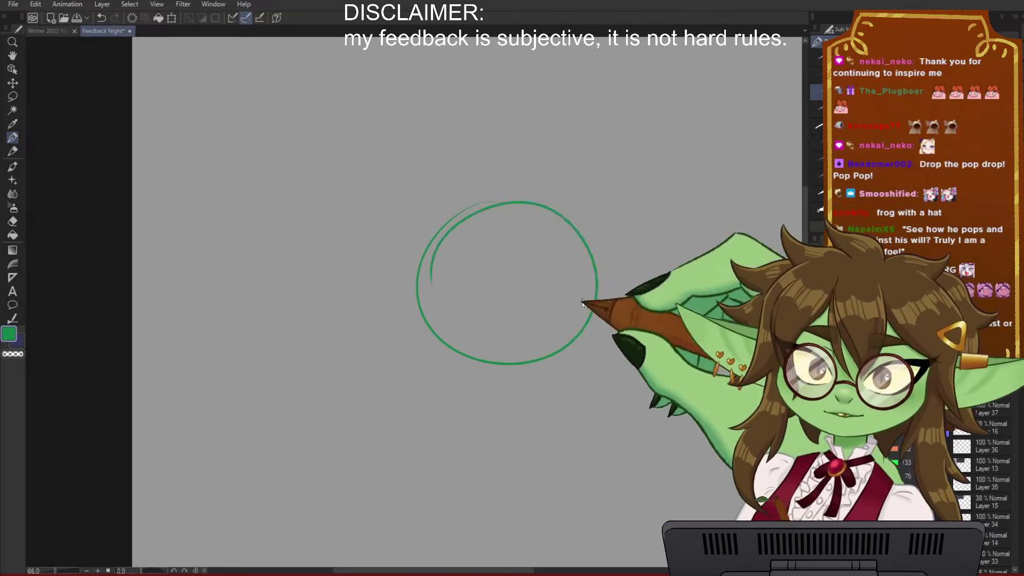
{"action": "key", "text": "ctrl+z"}
{"action": "mouse_move", "coordinate": [530, 186]}
{"action": "left_mouse_down"}
{"action": "mouse_move", "coordinate": [509, 371]}
{"action": "mouse_move", "coordinate": [480, 195]}
{"action": "left_mouse_up"}
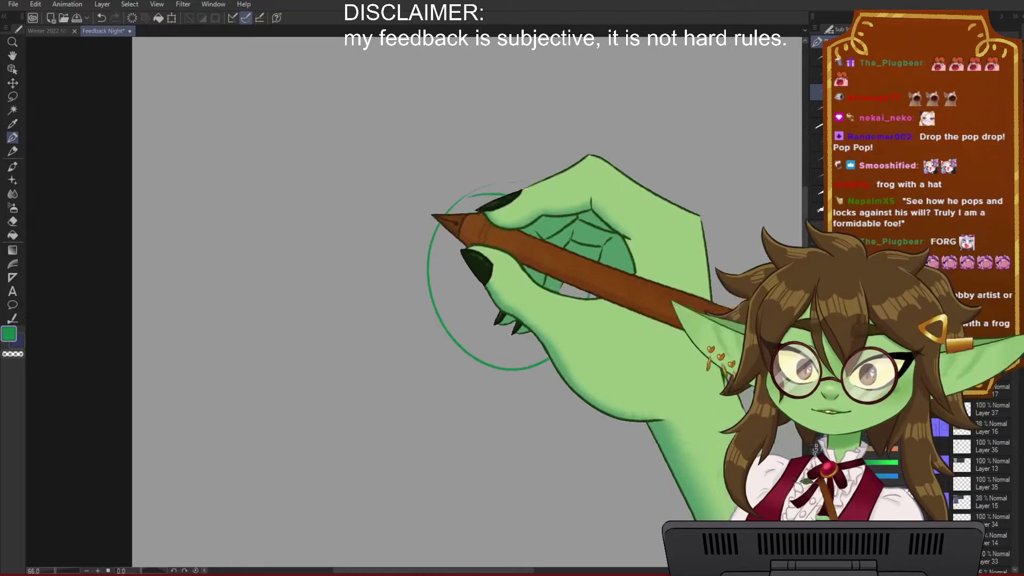
{"action": "key", "text": "ctrl+z"}
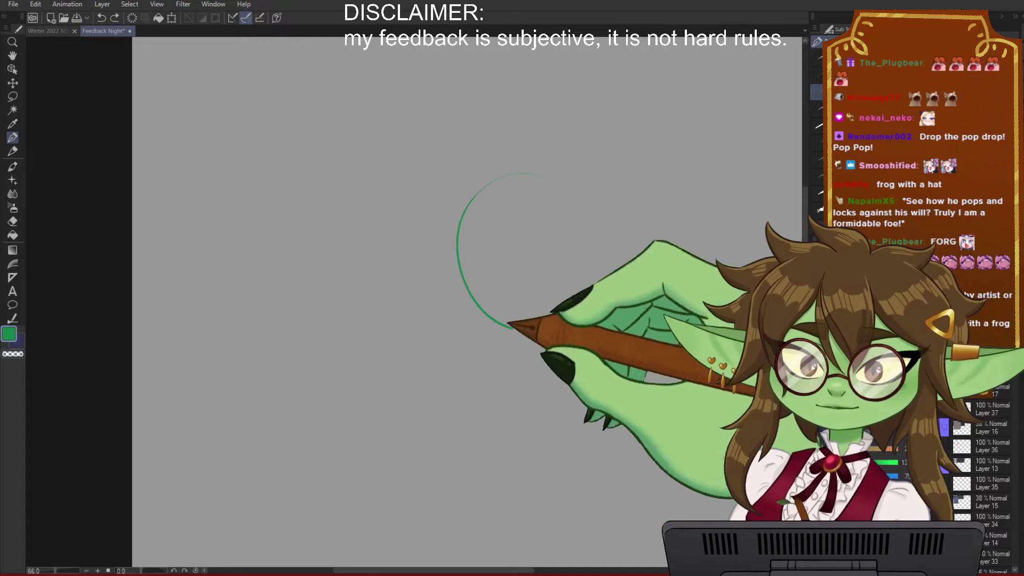
{"action": "left_click_drag", "start_coordinate": [510, 327], "coordinate": [528, 171]}
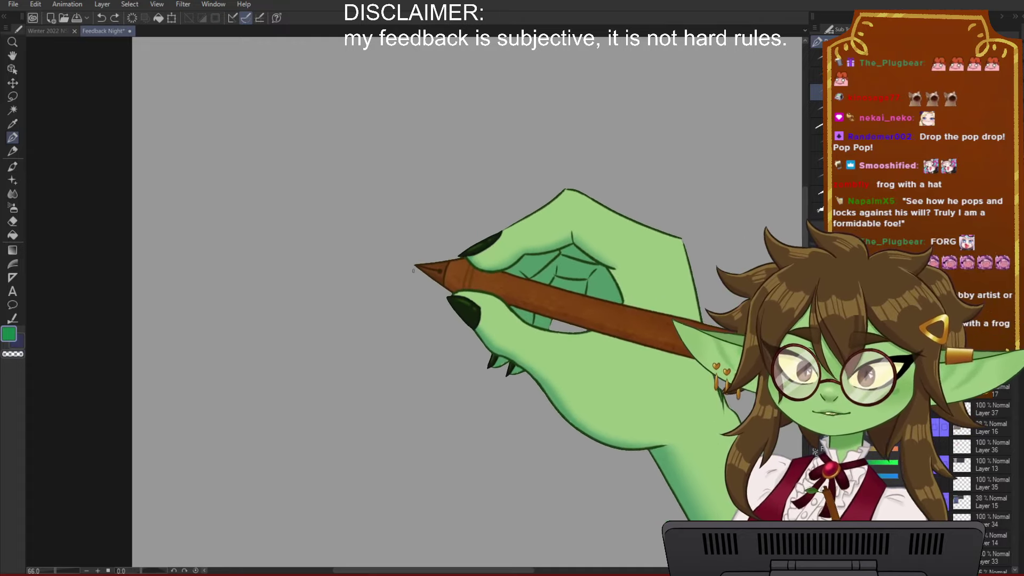
Step: Sketch a sitting frog in green with bulging closed eyes, a small smile, arched front legs with toes and folded hind legs
{"action": "scroll", "coordinate": [414, 271], "scroll_direction": "up", "scroll_amount": 3}
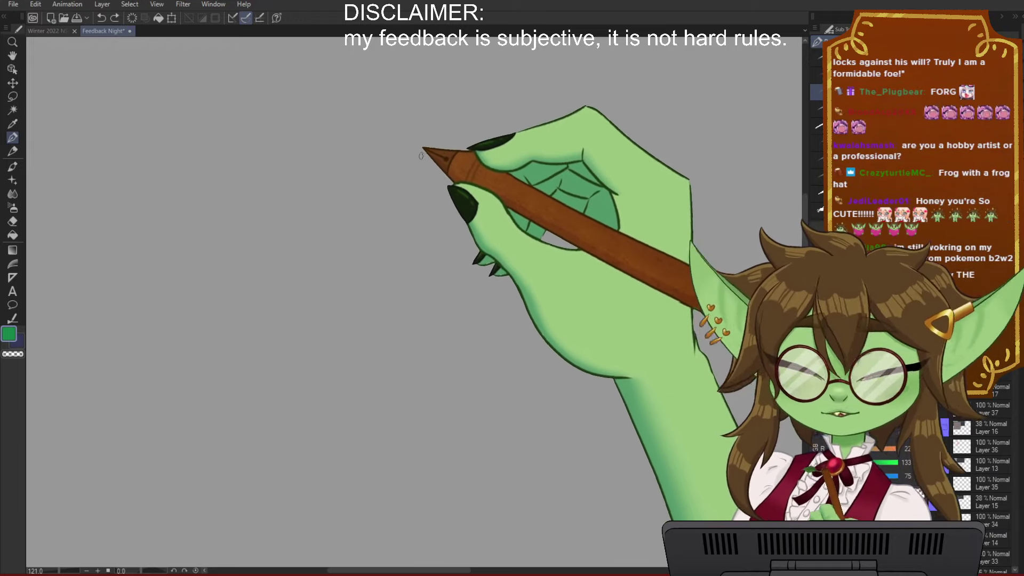
{"action": "left_click_drag", "start_coordinate": [429, 214], "coordinate": [433, 195]}
{"action": "key", "text": "ctrl+z"}
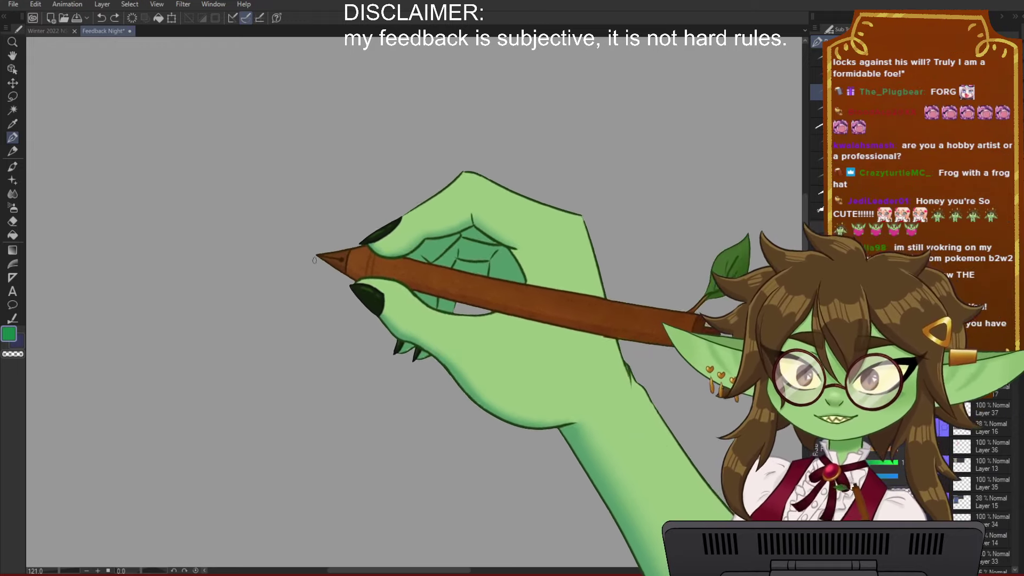
{"action": "left_click_drag", "start_coordinate": [315, 258], "coordinate": [357, 254]}
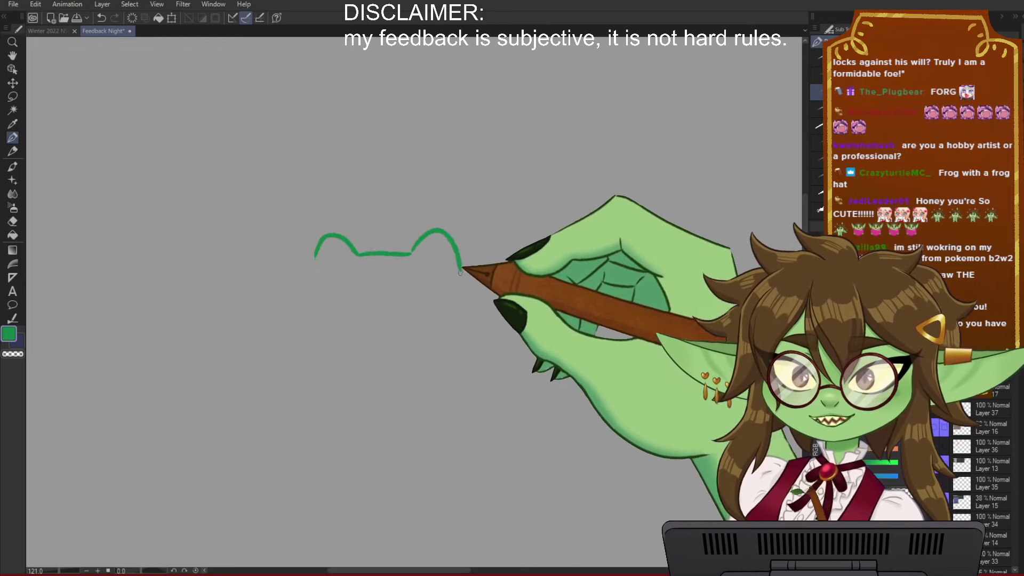
{"action": "left_click_drag", "start_coordinate": [316, 243], "coordinate": [311, 359]}
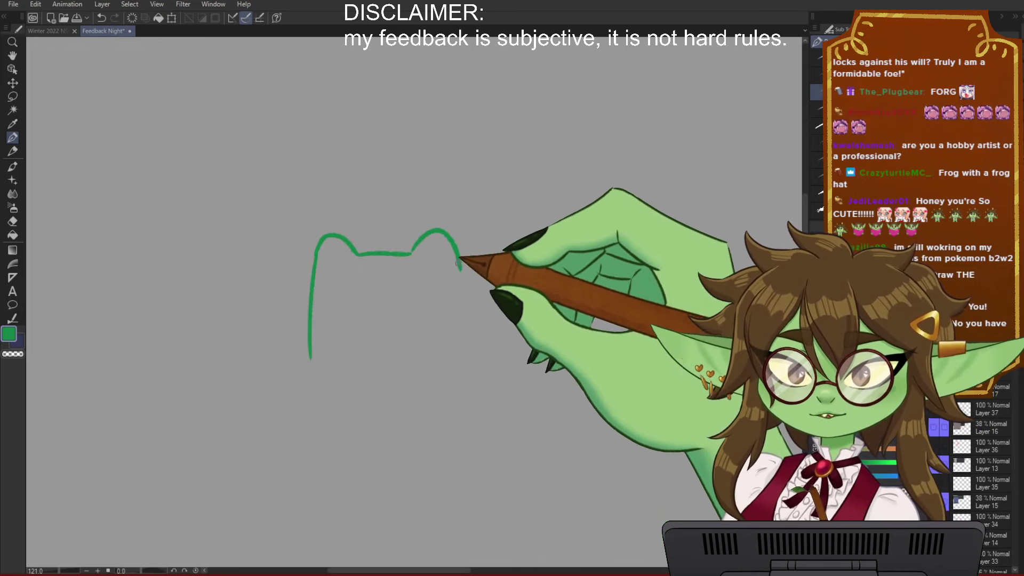
{"action": "left_click_drag", "start_coordinate": [326, 259], "coordinate": [391, 275]}
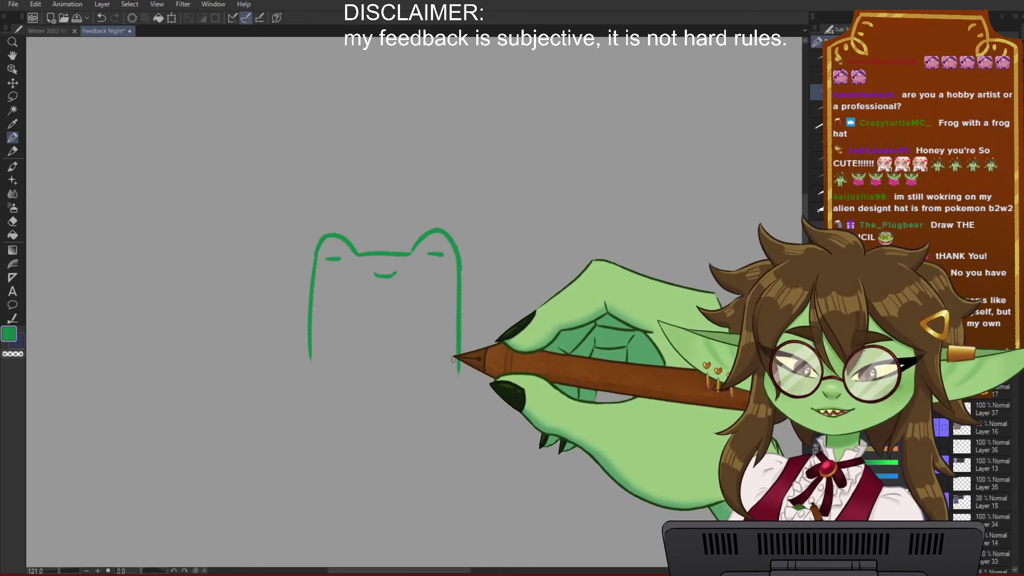
{"action": "mouse_move", "coordinate": [346, 325]}
{"action": "left_mouse_down"}
{"action": "mouse_move", "coordinate": [344, 392]}
{"action": "mouse_move", "coordinate": [332, 401]}
{"action": "mouse_move", "coordinate": [311, 355]}
{"action": "left_mouse_up"}
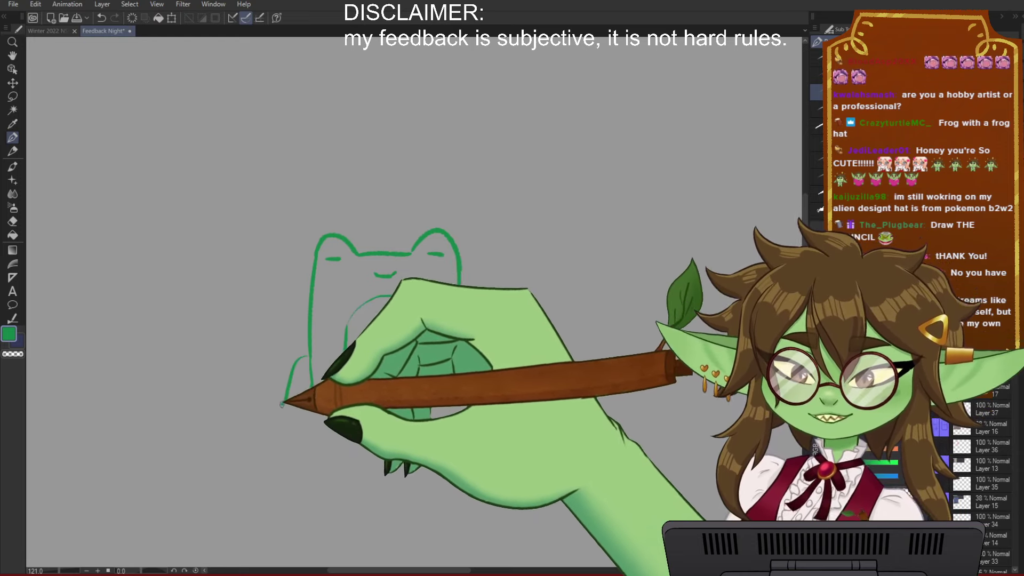
{"action": "left_click_drag", "start_coordinate": [261, 412], "coordinate": [324, 409]}
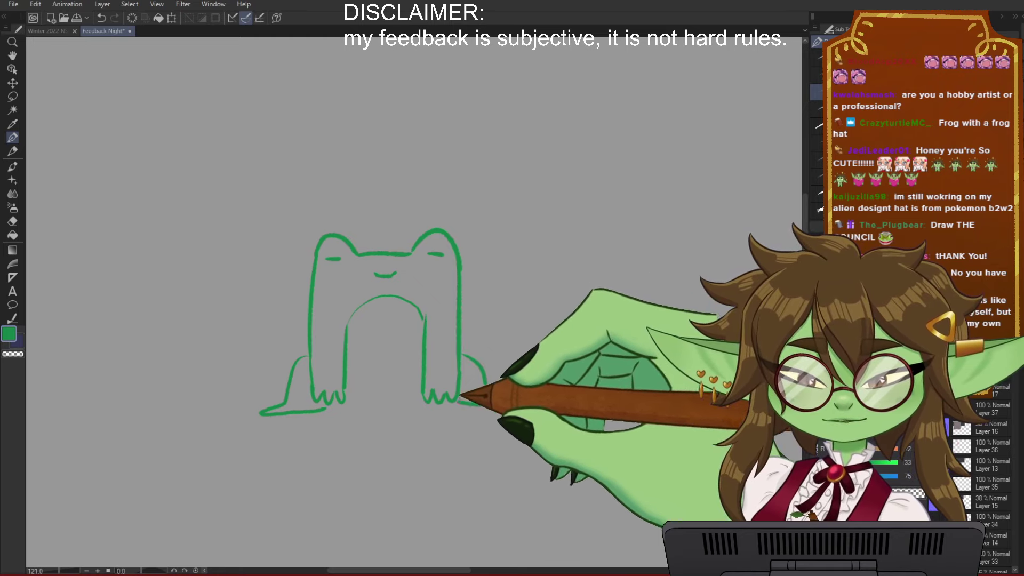
Step: Draw a wide green lily pad beneath the frog with a pointed notch in its front edge
{"action": "left_click_drag", "start_coordinate": [349, 402], "coordinate": [412, 399]}
{"action": "mouse_move", "coordinate": [519, 391]}
{"action": "left_mouse_down"}
{"action": "mouse_move", "coordinate": [287, 455]}
{"action": "mouse_move", "coordinate": [222, 410]}
{"action": "mouse_move", "coordinate": [276, 401]}
{"action": "left_mouse_up"}
{"action": "left_click_drag", "start_coordinate": [329, 455], "coordinate": [365, 425]}
{"action": "left_click_drag", "start_coordinate": [366, 425], "coordinate": [357, 456]}
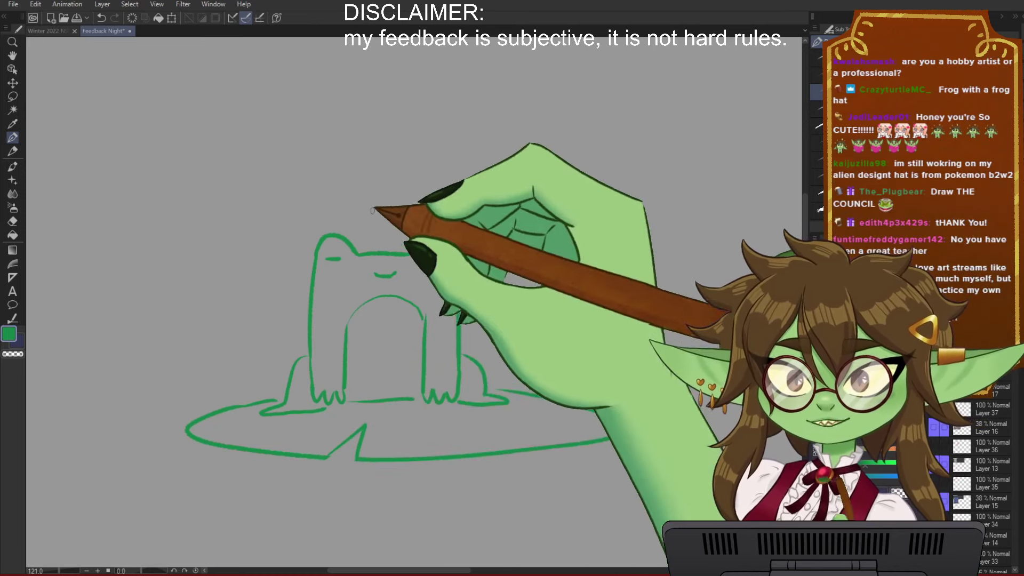
Step: Draw a small shaded cap between the frog's eyes and hand-letter the name "George" in green above the frog
{"action": "mouse_move", "coordinate": [362, 246]}
{"action": "left_mouse_down"}
{"action": "mouse_move", "coordinate": [391, 236]}
{"action": "mouse_move", "coordinate": [397, 246]}
{"action": "left_mouse_up"}
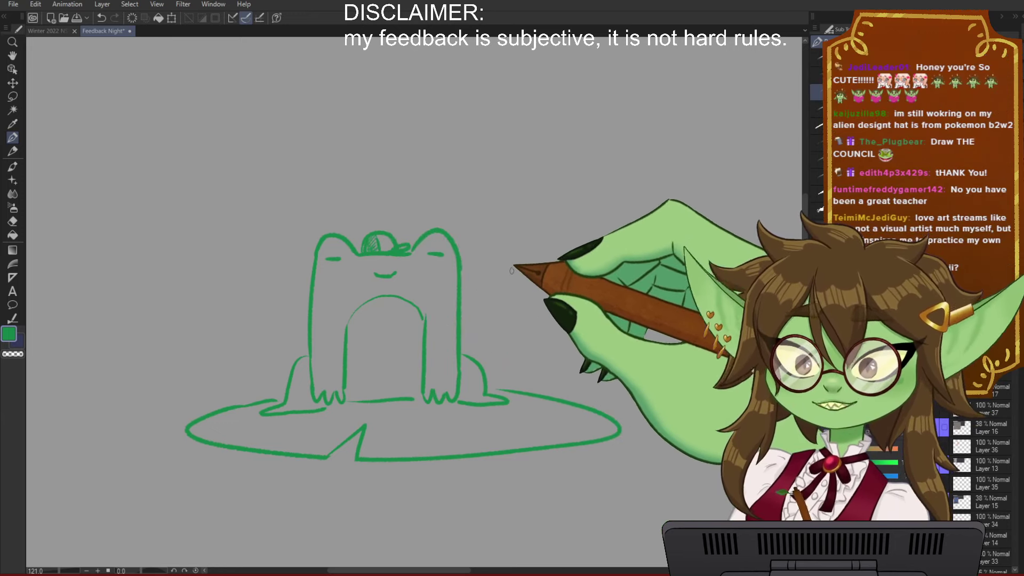
{"action": "mouse_move", "coordinate": [526, 213]}
{"action": "left_mouse_down"}
{"action": "mouse_move", "coordinate": [526, 266]}
{"action": "mouse_move", "coordinate": [516, 293]}
{"action": "mouse_move", "coordinate": [500, 302]}
{"action": "left_mouse_up"}
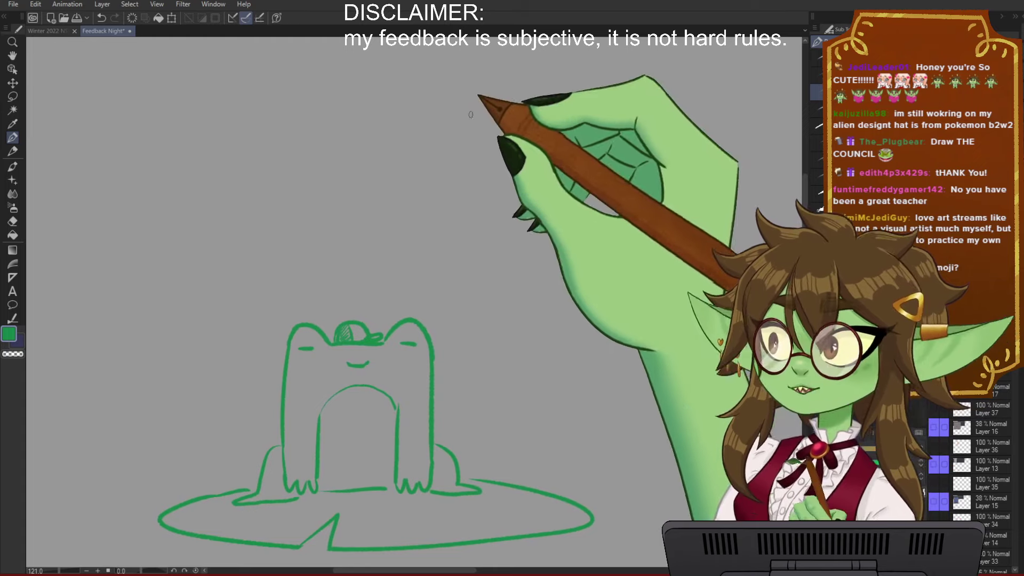
{"action": "mouse_move", "coordinate": [473, 104]}
{"action": "left_mouse_down"}
{"action": "mouse_move", "coordinate": [471, 132]}
{"action": "mouse_move", "coordinate": [514, 114]}
{"action": "mouse_move", "coordinate": [529, 152]}
{"action": "mouse_move", "coordinate": [574, 118]}
{"action": "left_mouse_up"}
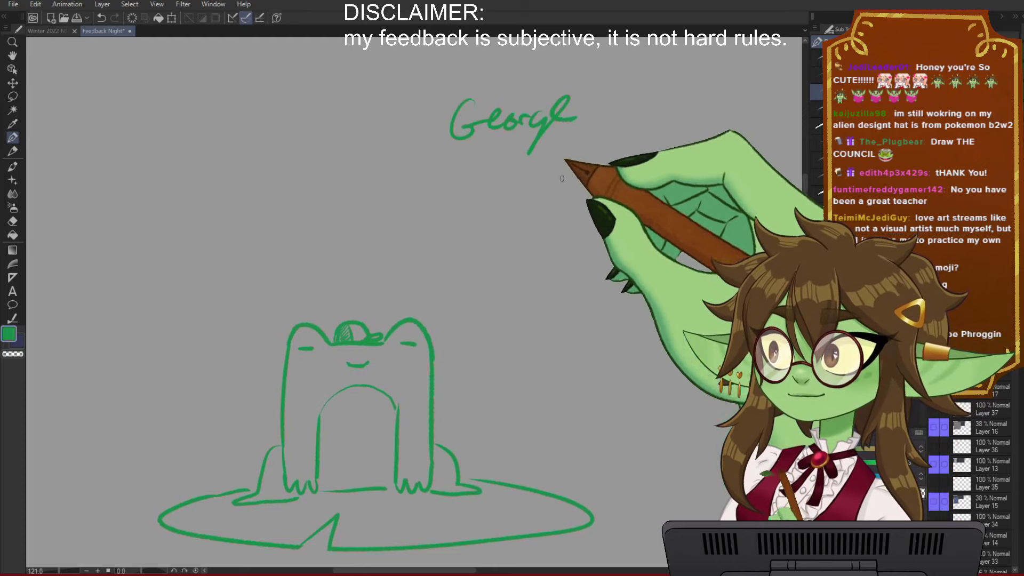
{"action": "left_click_drag", "start_coordinate": [653, 409], "coordinate": [674, 343]}
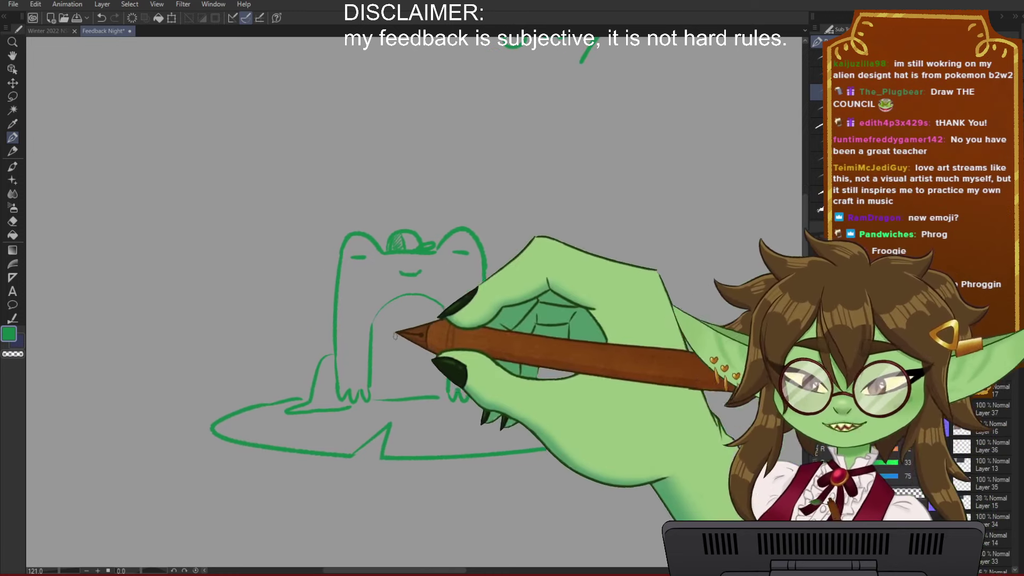
Step: Add crossed abdominal muscle lines to the frog's belly and zigzag blush marks under both closed eyes
{"action": "mouse_move", "coordinate": [394, 353]}
{"action": "left_mouse_down"}
{"action": "mouse_move", "coordinate": [430, 349]}
{"action": "mouse_move", "coordinate": [410, 387]}
{"action": "left_mouse_up"}
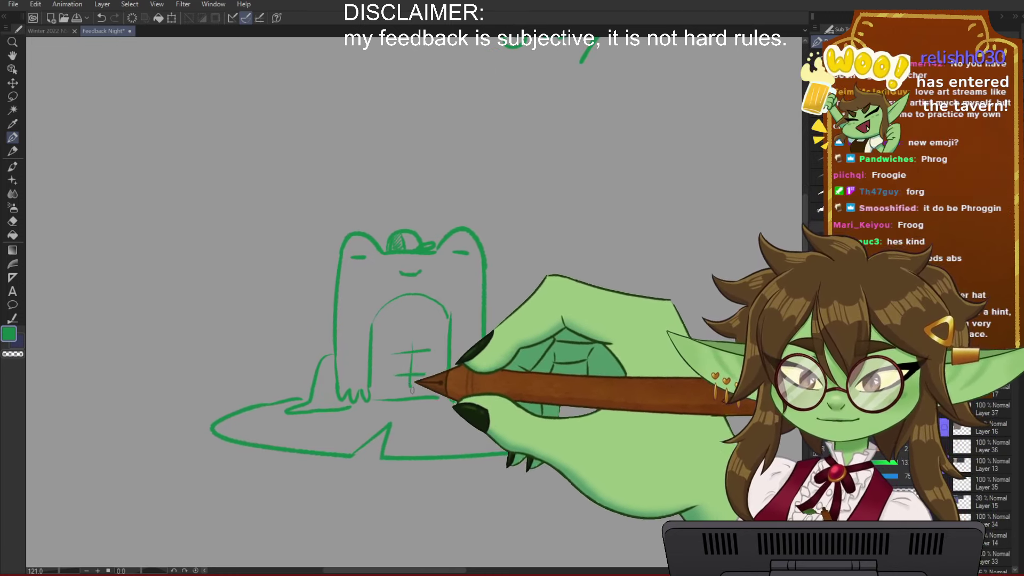
{"action": "left_click_drag", "start_coordinate": [541, 355], "coordinate": [571, 336]}
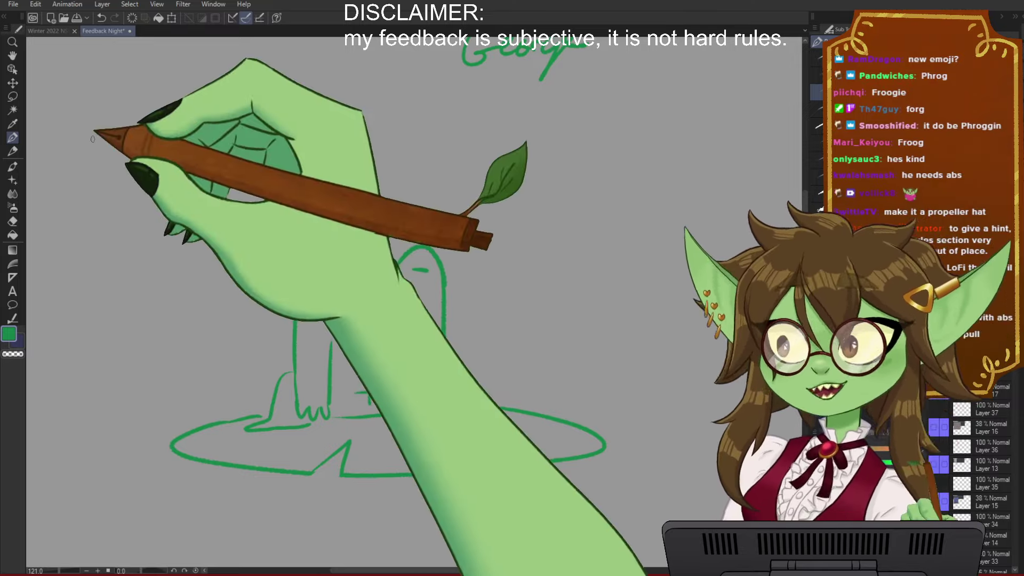
{"action": "scroll", "coordinate": [550, 267], "scroll_direction": "down", "scroll_amount": 2}
{"action": "scroll", "coordinate": [442, 320], "scroll_direction": "up", "scroll_amount": 2}
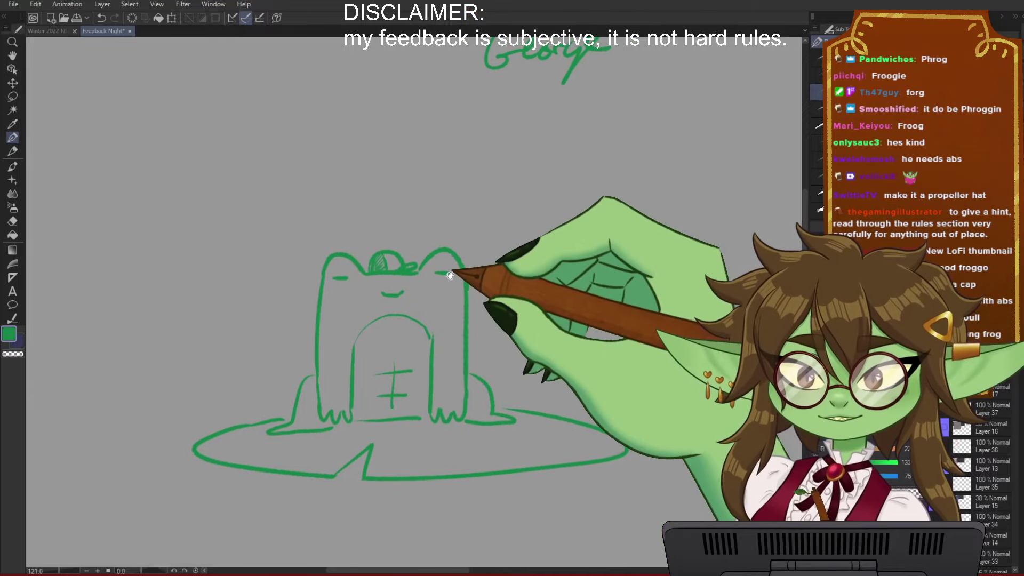
{"action": "left_click_drag", "start_coordinate": [449, 274], "coordinate": [437, 295]}
{"action": "scroll", "coordinate": [453, 301], "scroll_direction": "down", "scroll_amount": 2}
{"action": "scroll", "coordinate": [430, 315], "scroll_direction": "up", "scroll_amount": 2}
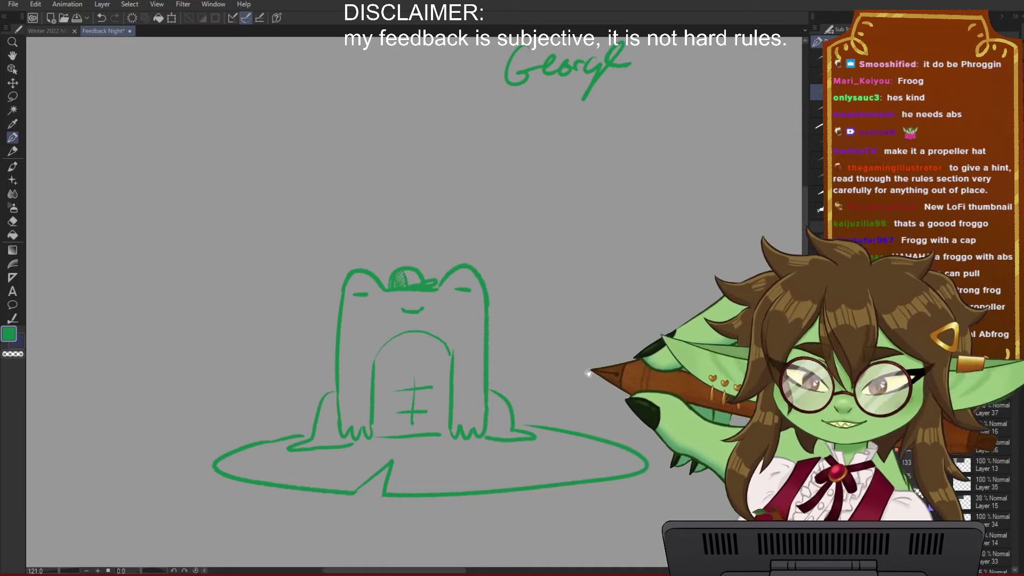
{"action": "mouse_move", "coordinate": [589, 373]}
{"action": "left_mouse_down"}
{"action": "mouse_move", "coordinate": [578, 366]}
{"action": "mouse_move", "coordinate": [569, 385]}
{"action": "mouse_move", "coordinate": [626, 395]}
{"action": "left_mouse_up"}
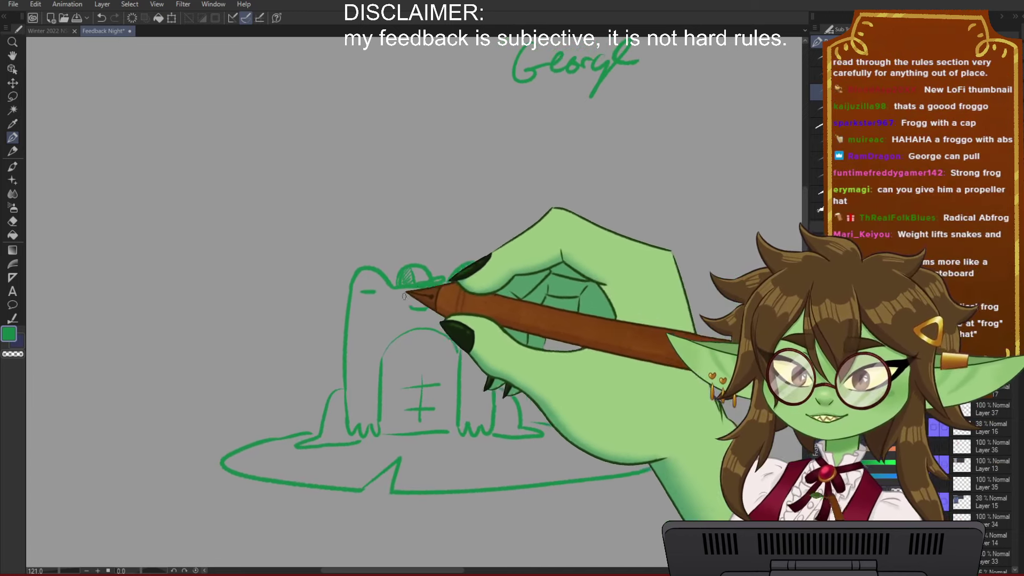
{"action": "mouse_move", "coordinate": [470, 301]}
{"action": "left_mouse_down"}
{"action": "mouse_move", "coordinate": [457, 306]}
{"action": "mouse_move", "coordinate": [482, 304]}
{"action": "left_mouse_up"}
{"action": "mouse_move", "coordinate": [375, 305]}
{"action": "left_mouse_down"}
{"action": "mouse_move", "coordinate": [363, 309]}
{"action": "mouse_move", "coordinate": [387, 308]}
{"action": "left_mouse_up"}
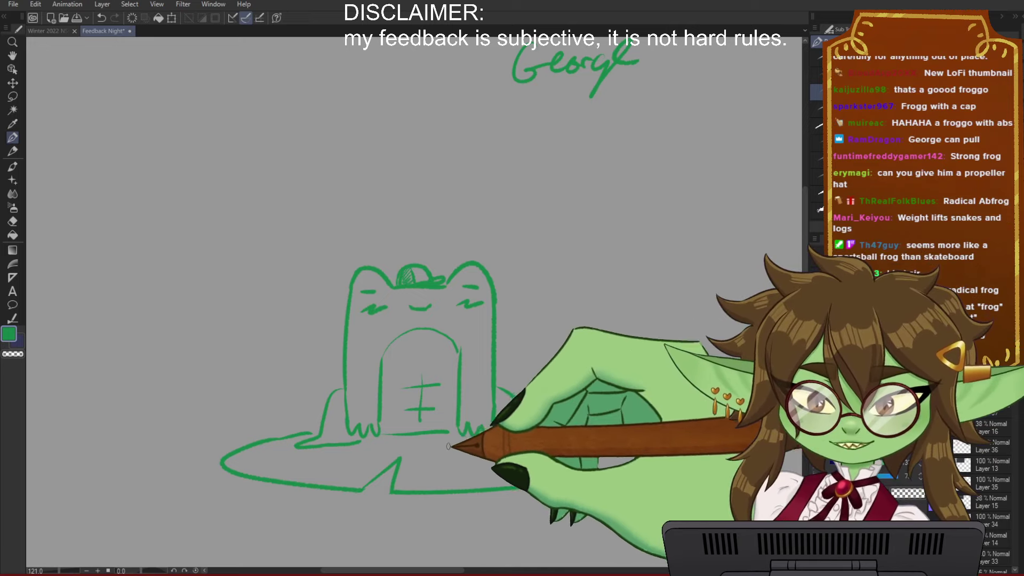
Step: Draw short radiating lines on the lily pad below the frog and wavy waterlines extending from both sides of the pad
{"action": "left_click_drag", "start_coordinate": [450, 446], "coordinate": [469, 468]}
{"action": "left_click_drag", "start_coordinate": [373, 448], "coordinate": [332, 470]}
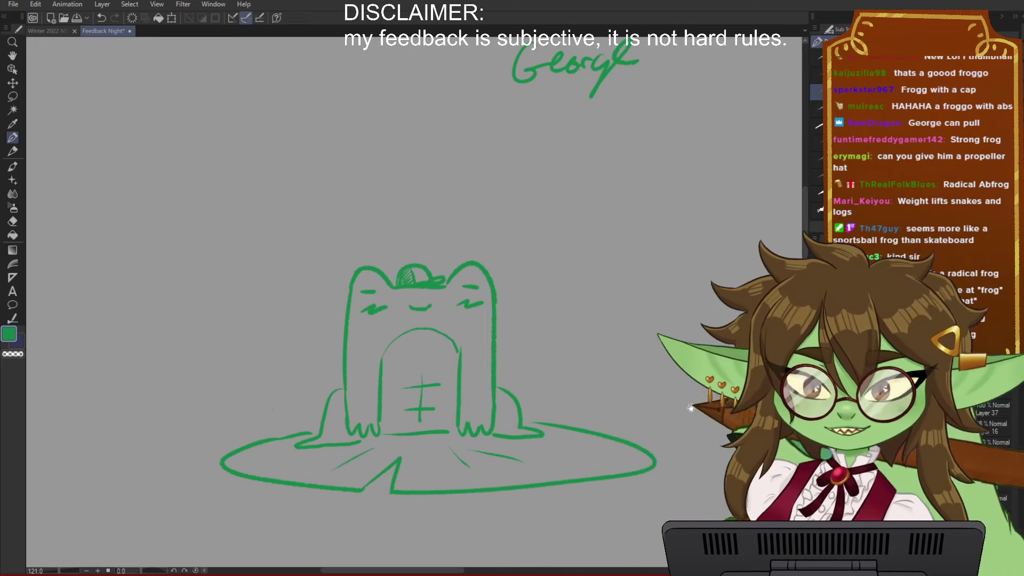
{"action": "left_click_drag", "start_coordinate": [676, 430], "coordinate": [600, 364]}
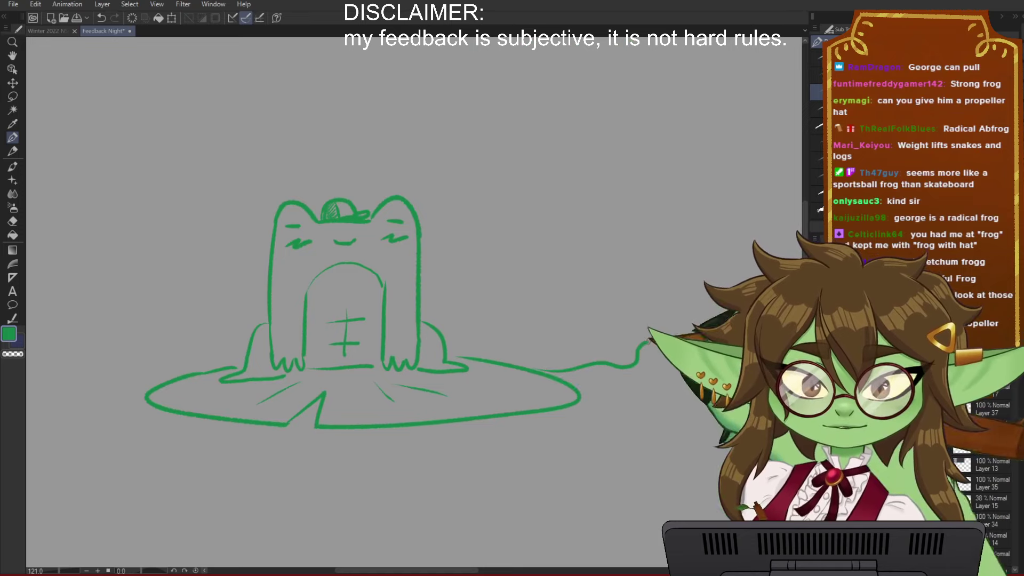
{"action": "mouse_move", "coordinate": [198, 367]}
{"action": "left_mouse_down"}
{"action": "mouse_move", "coordinate": [146, 365]}
{"action": "mouse_move", "coordinate": [75, 382]}
{"action": "left_mouse_up"}
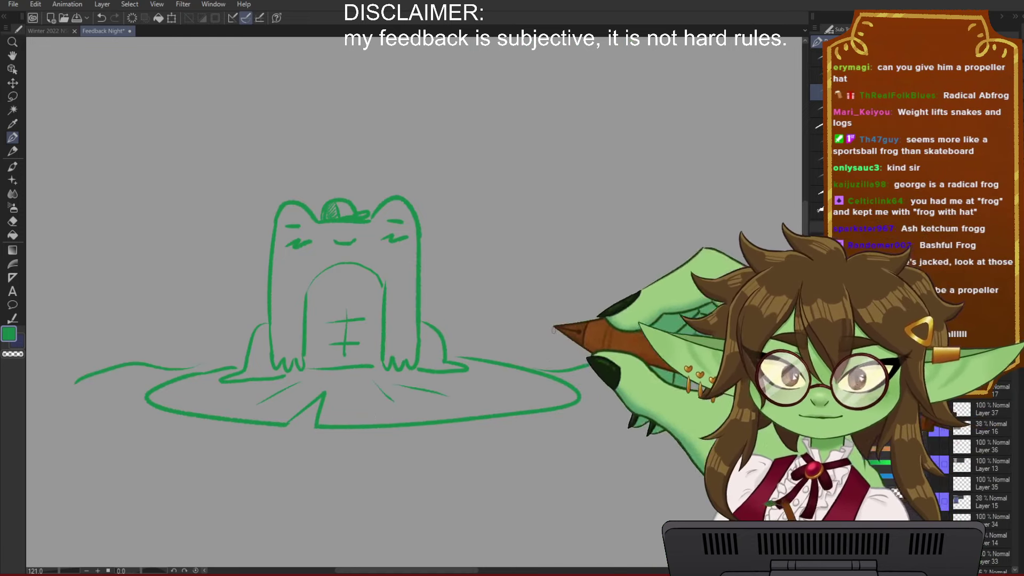
Step: Draw water splash droplets on both sides of the frog and undo the round drop
{"action": "left_click_drag", "start_coordinate": [615, 334], "coordinate": [598, 317]}
{"action": "left_click_drag", "start_coordinate": [503, 325], "coordinate": [535, 361]}
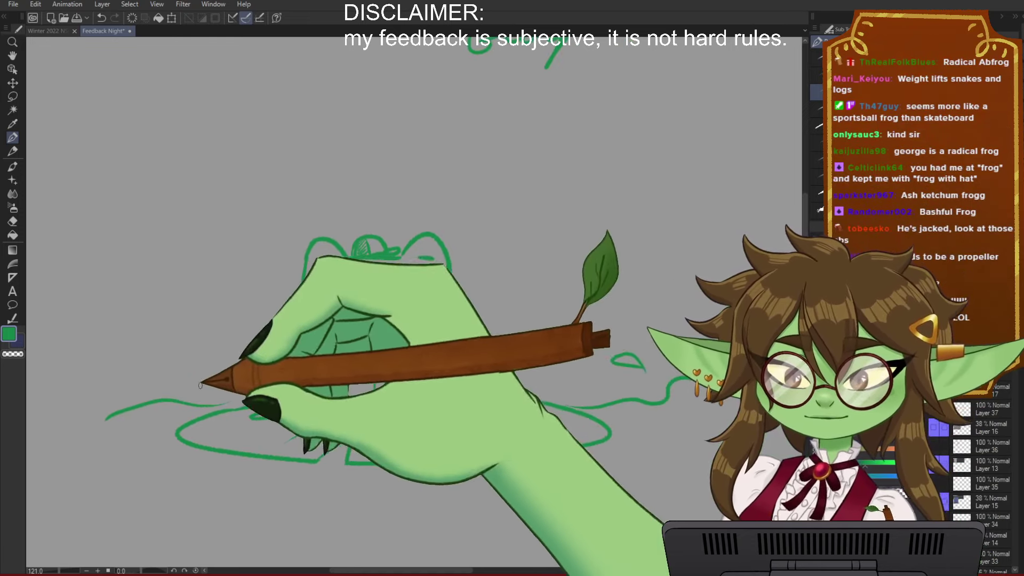
{"action": "mouse_move", "coordinate": [207, 388]}
{"action": "left_mouse_down"}
{"action": "mouse_move", "coordinate": [219, 355]}
{"action": "mouse_move", "coordinate": [235, 368]}
{"action": "mouse_move", "coordinate": [222, 380]}
{"action": "mouse_move", "coordinate": [249, 367]}
{"action": "left_mouse_up"}
{"action": "left_click_drag", "start_coordinate": [268, 312], "coordinate": [267, 315]}
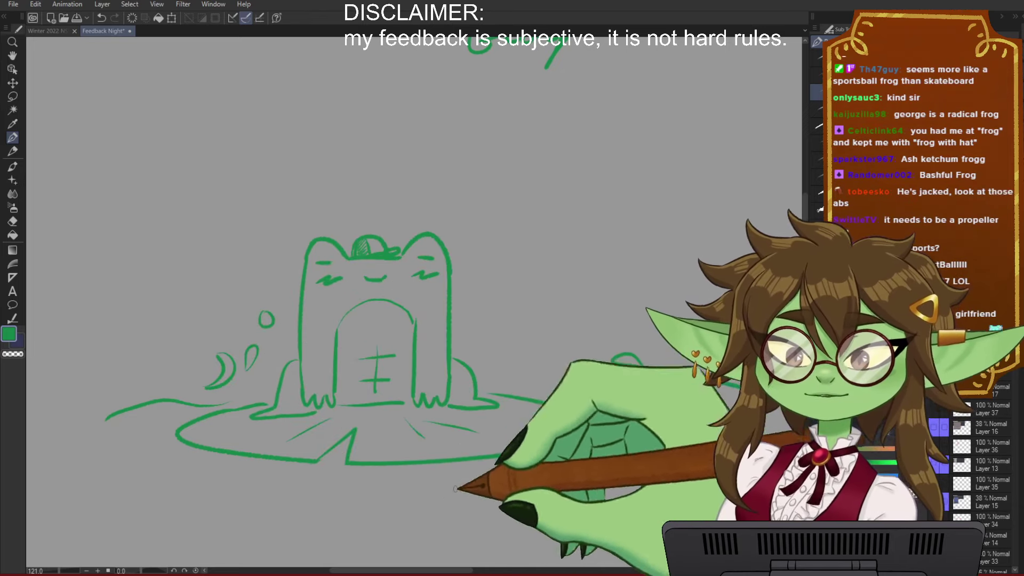
{"action": "key", "text": "ctrl+z"}
Step: Draw a small curled wave in the water in front of the lily pad, undoing the unwanted stroke
{"action": "left_click_drag", "start_coordinate": [573, 436], "coordinate": [615, 376]}
{"action": "mouse_move", "coordinate": [350, 443]}
{"action": "left_mouse_down"}
{"action": "mouse_move", "coordinate": [446, 423]}
{"action": "mouse_move", "coordinate": [416, 455]}
{"action": "mouse_move", "coordinate": [427, 435]}
{"action": "mouse_move", "coordinate": [457, 424]}
{"action": "mouse_move", "coordinate": [444, 443]}
{"action": "left_mouse_up"}
{"action": "key", "text": "ctrl+z"}
{"action": "left_click_drag", "start_coordinate": [594, 375], "coordinate": [563, 427]}
{"action": "left_click_drag", "start_coordinate": [617, 368], "coordinate": [555, 364]}
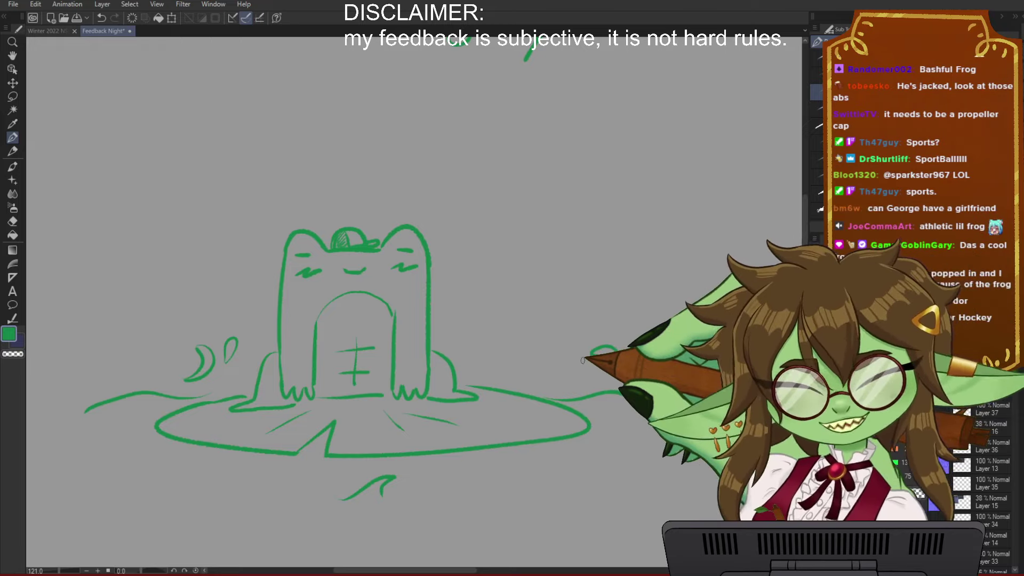
Step: Lasso the word "George", move it down closer to the frog's head, apply the transformation and deselect
{"action": "left_click_drag", "start_coordinate": [671, 314], "coordinate": [519, 304]}
{"action": "left_click_drag", "start_coordinate": [569, 254], "coordinate": [574, 274]}
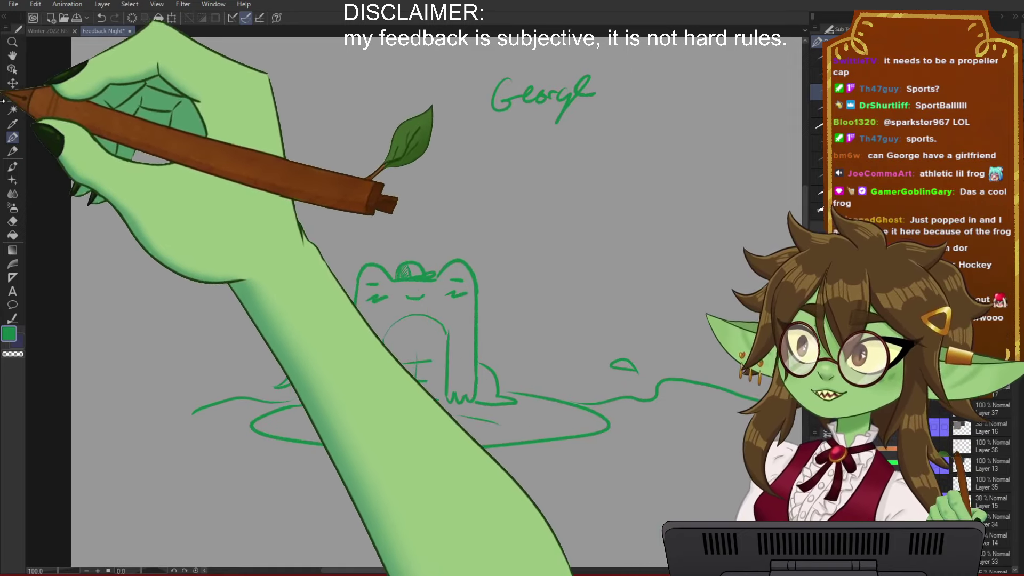
{"action": "scroll", "coordinate": [360, 413], "scroll_direction": "up", "scroll_amount": 1}
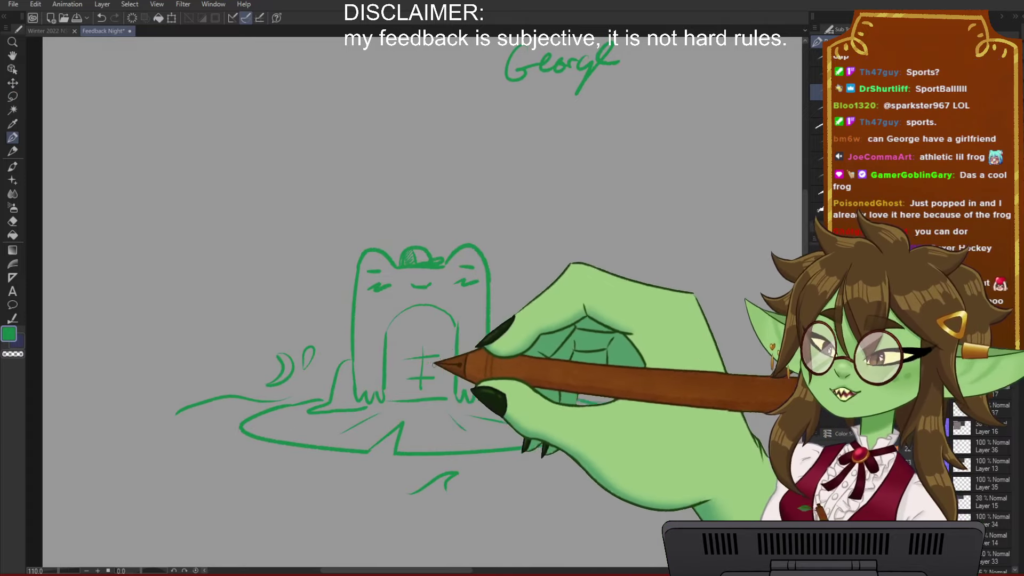
{"action": "left_click_drag", "start_coordinate": [551, 253], "coordinate": [526, 283]}
{"action": "key", "text": "m"}
{"action": "mouse_move", "coordinate": [625, 91]}
{"action": "left_mouse_down"}
{"action": "mouse_move", "coordinate": [615, 57]}
{"action": "mouse_move", "coordinate": [625, 121]}
{"action": "mouse_move", "coordinate": [614, 169]}
{"action": "left_mouse_up"}
{"action": "mouse_move", "coordinate": [626, 117]}
{"action": "left_mouse_down"}
{"action": "mouse_move", "coordinate": [406, 160]}
{"action": "mouse_move", "coordinate": [646, 137]}
{"action": "left_mouse_up"}
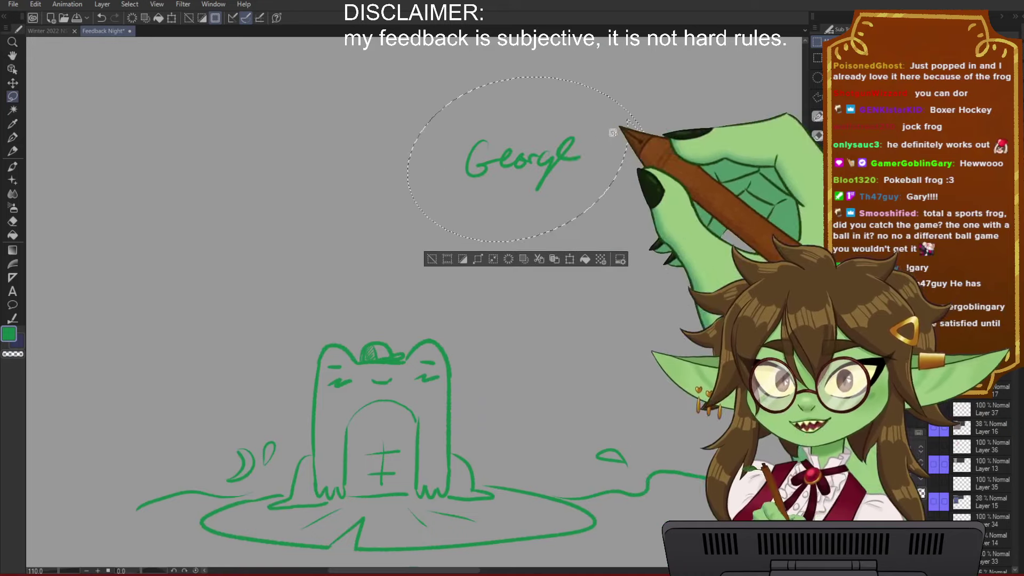
{"action": "key", "text": "ctrl+t"}
{"action": "mouse_move", "coordinate": [569, 189]}
{"action": "left_mouse_down"}
{"action": "mouse_move", "coordinate": [504, 288]}
{"action": "mouse_move", "coordinate": [515, 306]}
{"action": "left_mouse_up"}
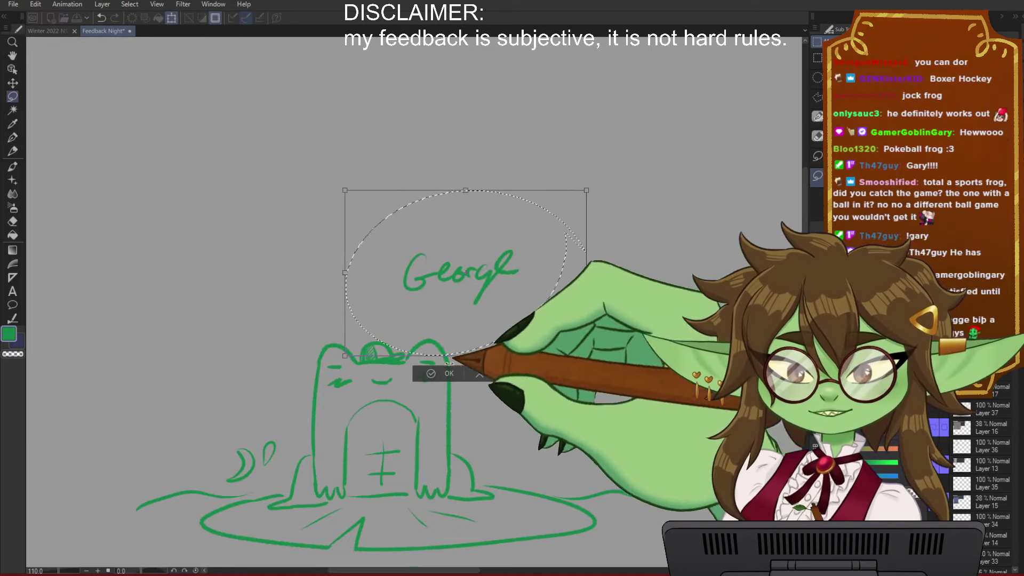
{"action": "left_click", "coordinate": [454, 374]}
{"action": "key", "text": "ctrl+d"}
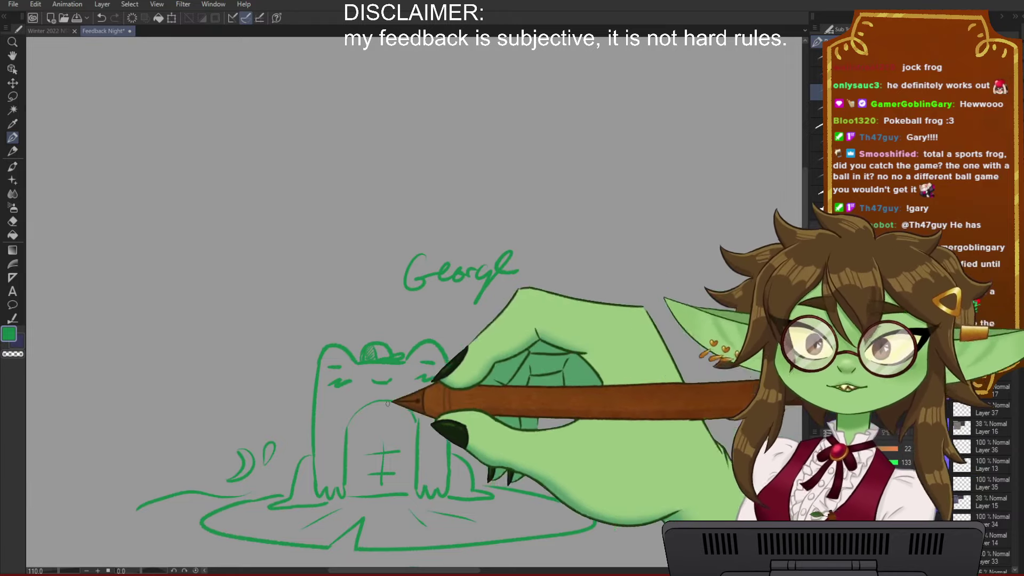
Step: Sketch a half-round cat head with two pointed ears and large slanted oval eyes in the empty area beside the frog
{"action": "scroll", "coordinate": [326, 488], "scroll_direction": "up", "scroll_amount": 2}
{"action": "left_click_drag", "start_coordinate": [384, 435], "coordinate": [279, 430]}
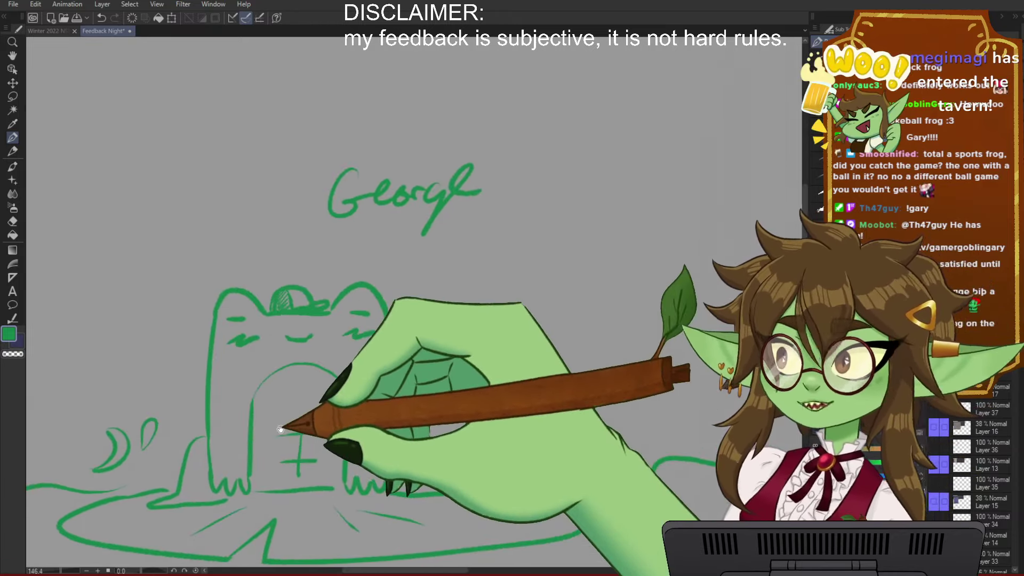
{"action": "left_click_drag", "start_coordinate": [521, 366], "coordinate": [312, 283]}
{"action": "scroll", "coordinate": [310, 284], "scroll_direction": "down", "scroll_amount": 4}
{"action": "left_click_drag", "start_coordinate": [416, 440], "coordinate": [198, 439]}
{"action": "scroll", "coordinate": [389, 327], "scroll_direction": "down", "scroll_amount": 2}
{"action": "left_click_drag", "start_coordinate": [342, 401], "coordinate": [338, 405]}
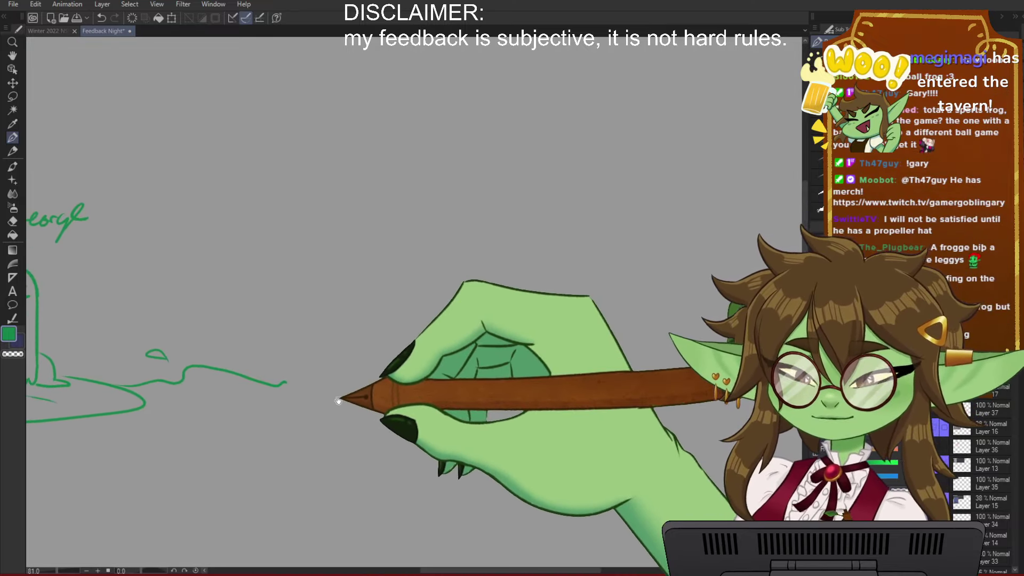
{"action": "mouse_move", "coordinate": [434, 336]}
{"action": "left_mouse_down"}
{"action": "mouse_move", "coordinate": [324, 449]}
{"action": "mouse_move", "coordinate": [439, 411]}
{"action": "mouse_move", "coordinate": [640, 392]}
{"action": "mouse_move", "coordinate": [546, 403]}
{"action": "left_mouse_up"}
{"action": "left_click_drag", "start_coordinate": [477, 303], "coordinate": [415, 346]}
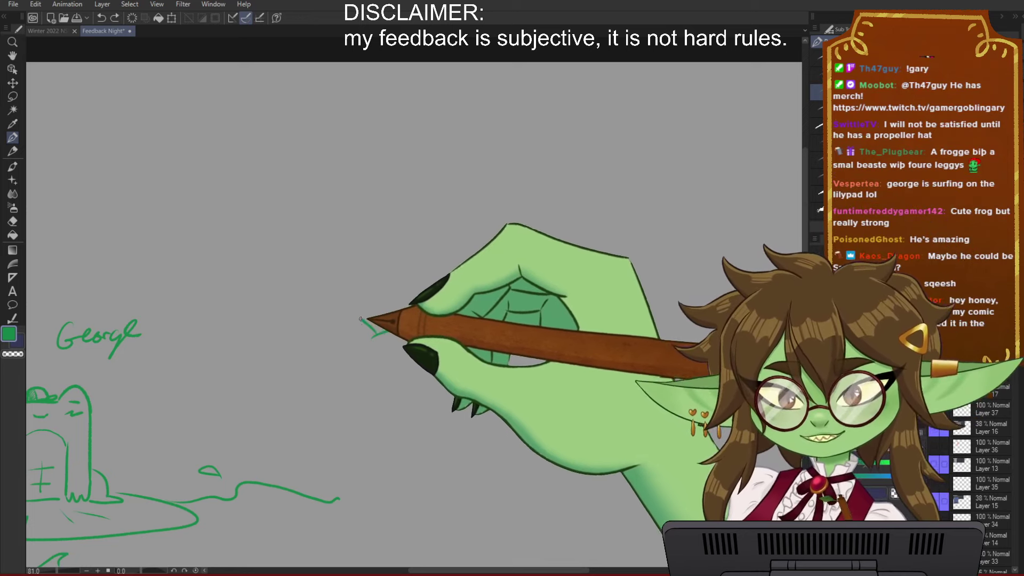
{"action": "left_click_drag", "start_coordinate": [358, 318], "coordinate": [367, 361]}
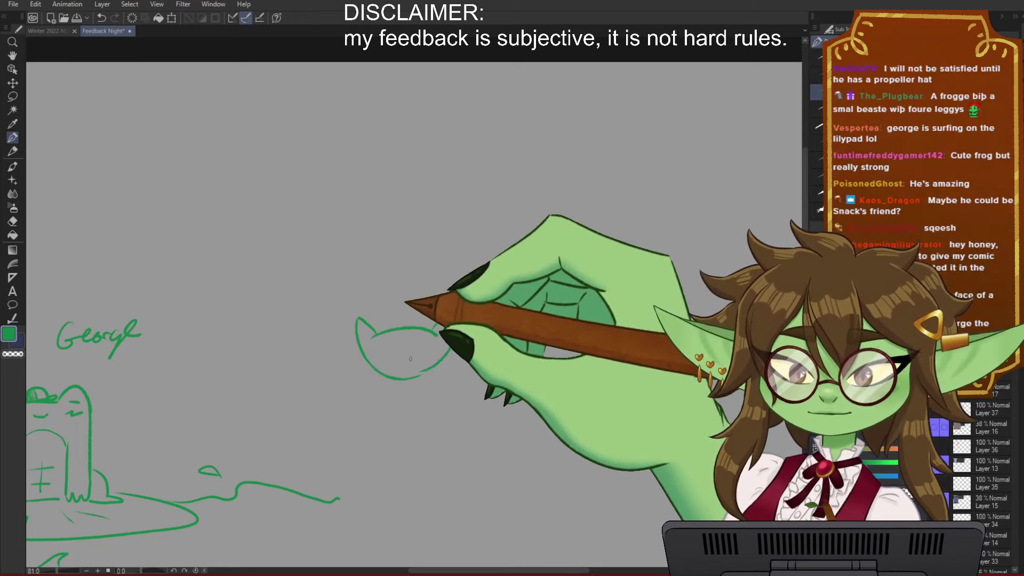
{"action": "mouse_move", "coordinate": [433, 328]}
{"action": "left_mouse_down"}
{"action": "mouse_move", "coordinate": [446, 352]}
{"action": "mouse_move", "coordinate": [403, 379]}
{"action": "mouse_move", "coordinate": [440, 344]}
{"action": "left_mouse_up"}
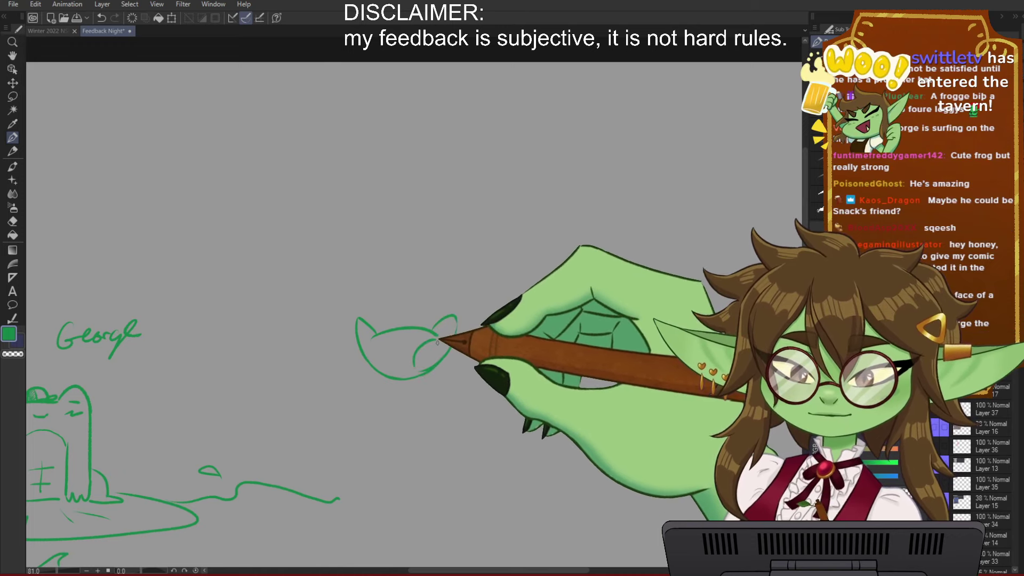
{"action": "mouse_move", "coordinate": [376, 344]}
{"action": "left_mouse_down"}
{"action": "mouse_move", "coordinate": [394, 348]}
{"action": "mouse_move", "coordinate": [396, 360]}
{"action": "left_mouse_up"}
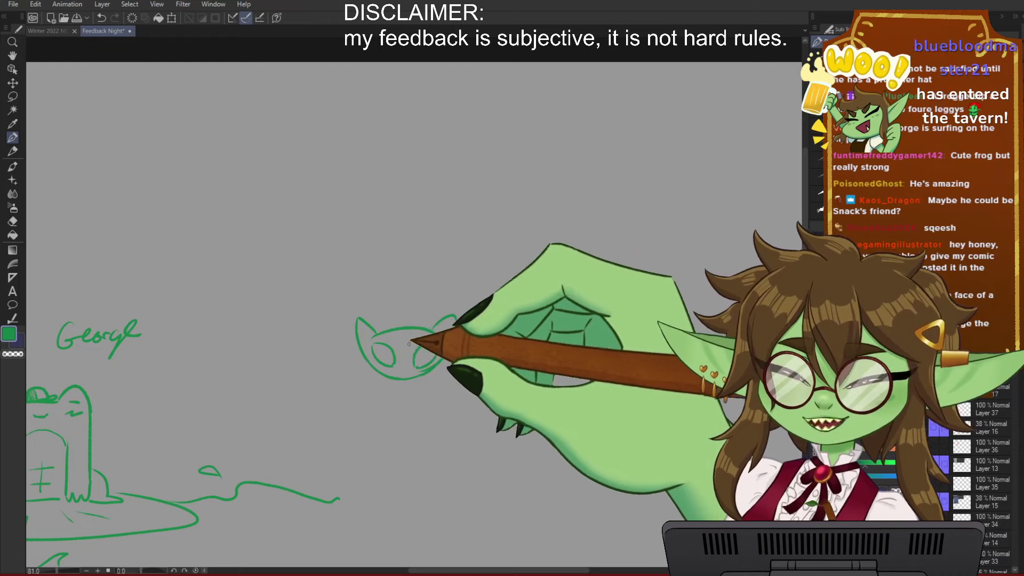
{"action": "left_click_drag", "start_coordinate": [508, 341], "coordinate": [568, 383]}
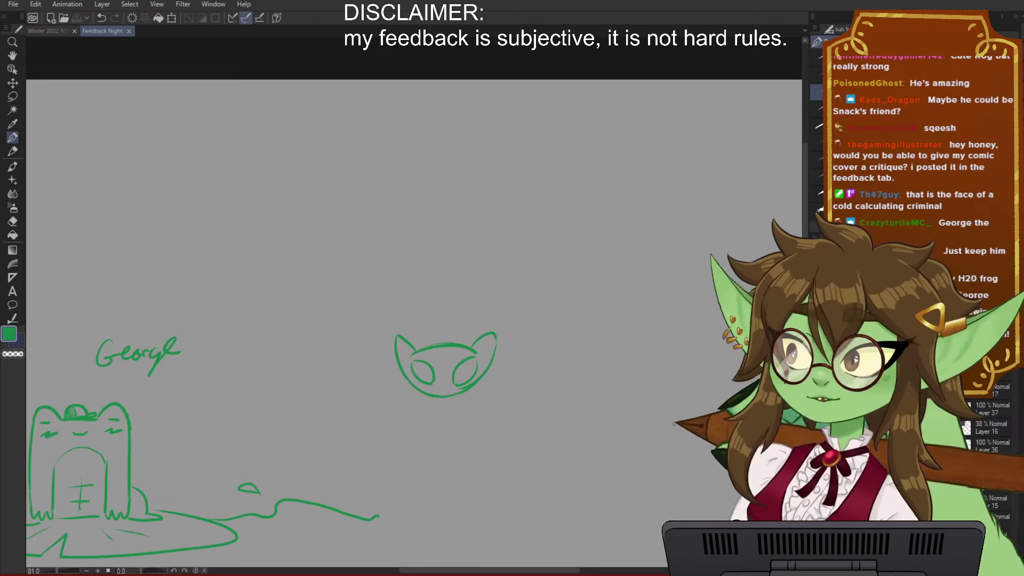
Step: Add slit pupils, a small nose, inner ear lines and a pair of whiskers on each side of the cat's face
{"action": "scroll", "coordinate": [575, 205], "scroll_direction": "down", "scroll_amount": 2}
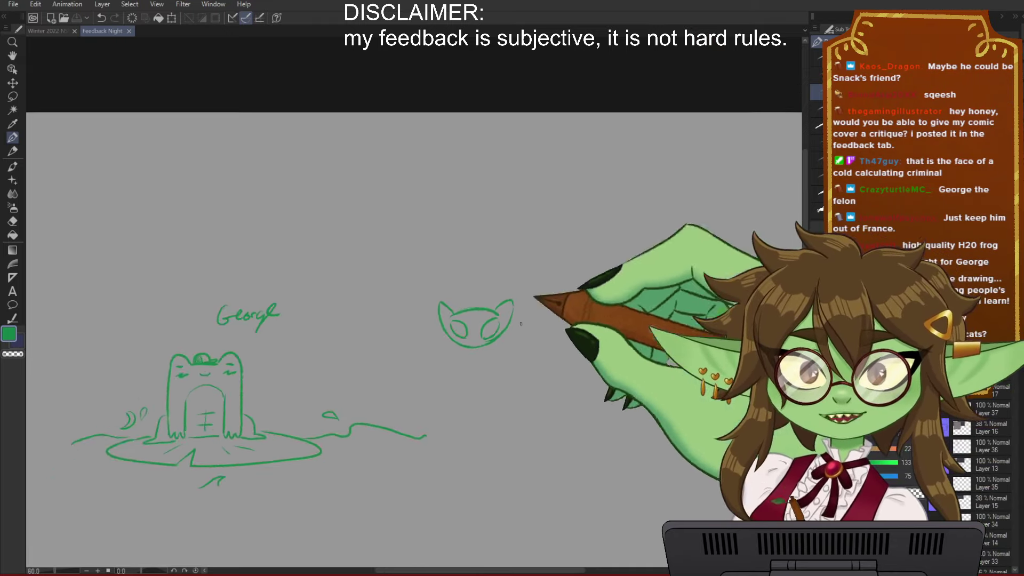
{"action": "scroll", "coordinate": [503, 364], "scroll_direction": "up", "scroll_amount": 3}
{"action": "left_click_drag", "start_coordinate": [483, 394], "coordinate": [509, 389]}
{"action": "scroll", "coordinate": [509, 389], "scroll_direction": "up", "scroll_amount": 3}
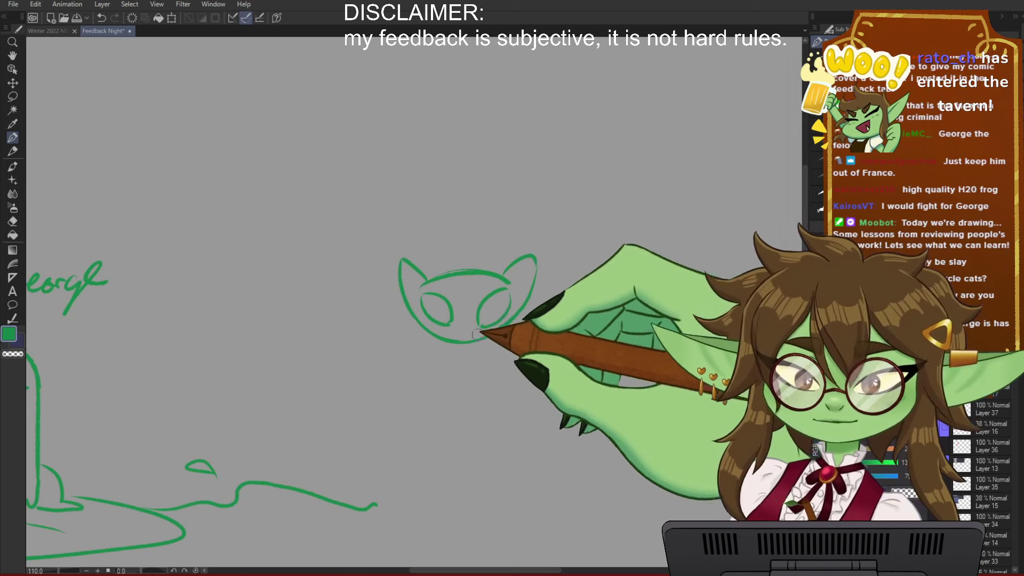
{"action": "left_click_drag", "start_coordinate": [478, 339], "coordinate": [495, 330]}
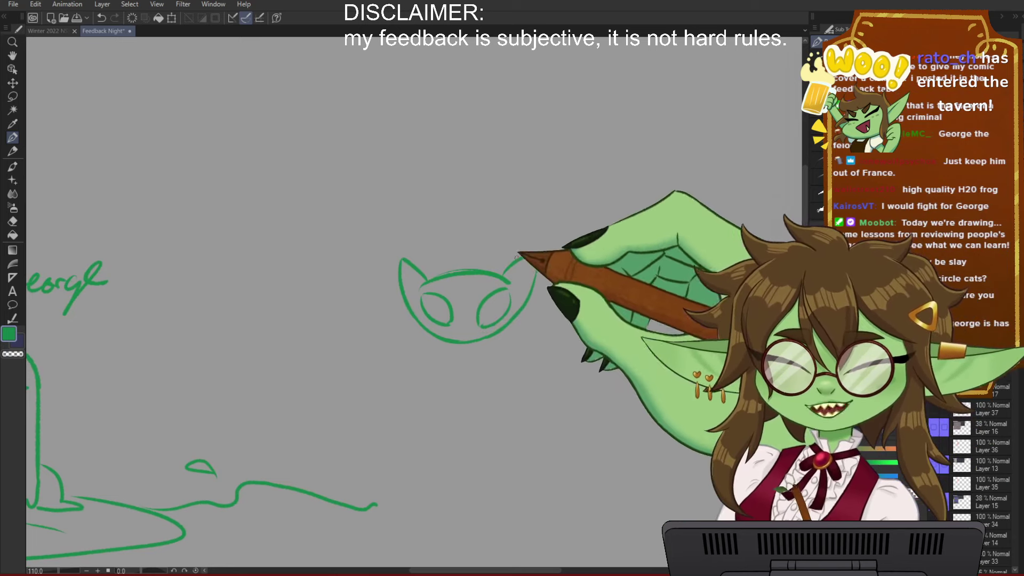
{"action": "left_click_drag", "start_coordinate": [407, 265], "coordinate": [420, 283]}
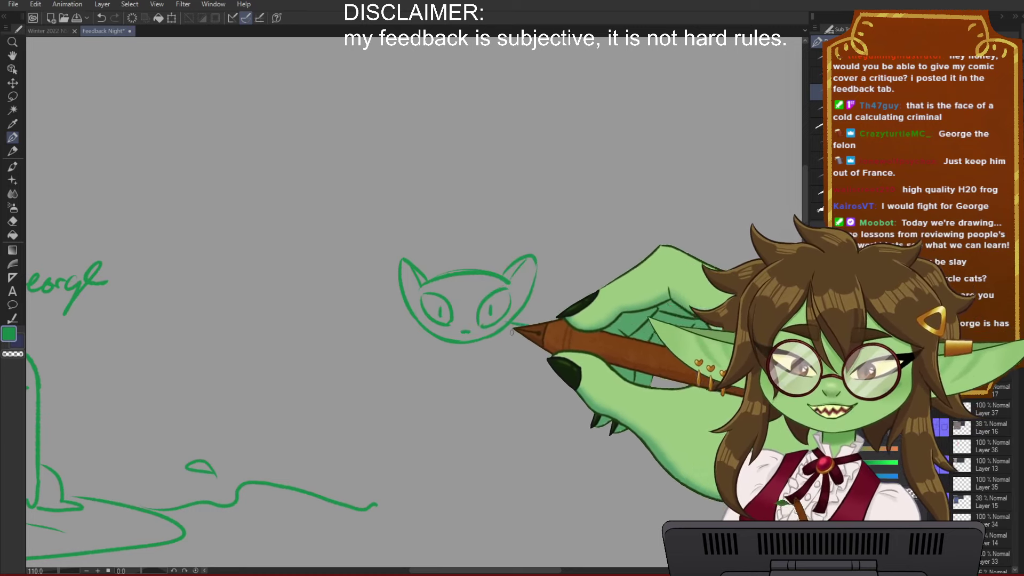
{"action": "left_click_drag", "start_coordinate": [430, 334], "coordinate": [404, 348]}
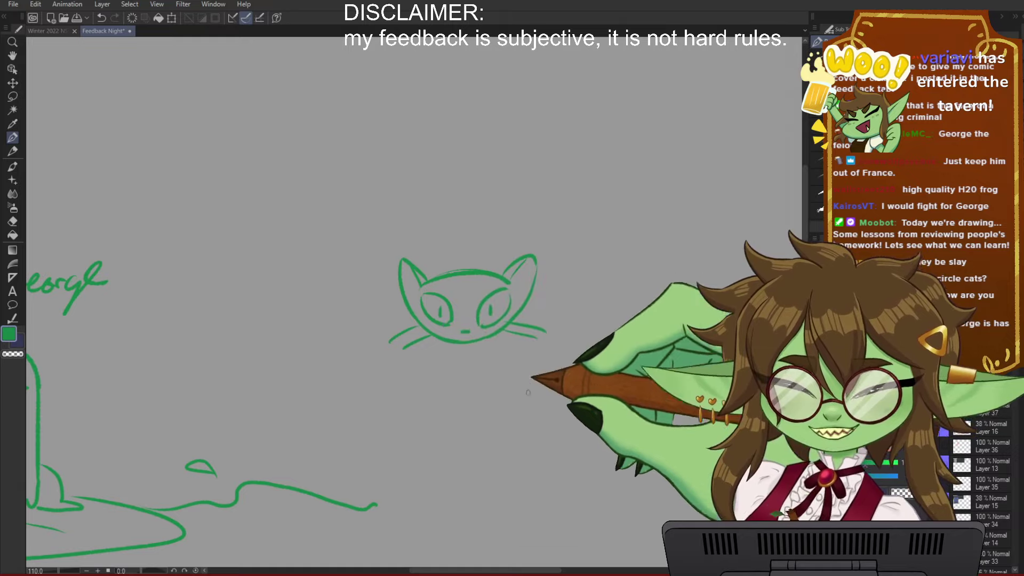
Step: Lasso the cat's head, transform it to be narrower and taller, and apply the transformation
{"action": "mouse_move", "coordinate": [537, 423]}
{"action": "left_mouse_down"}
{"action": "mouse_move", "coordinate": [534, 408]}
{"action": "mouse_move", "coordinate": [546, 408]}
{"action": "left_mouse_up"}
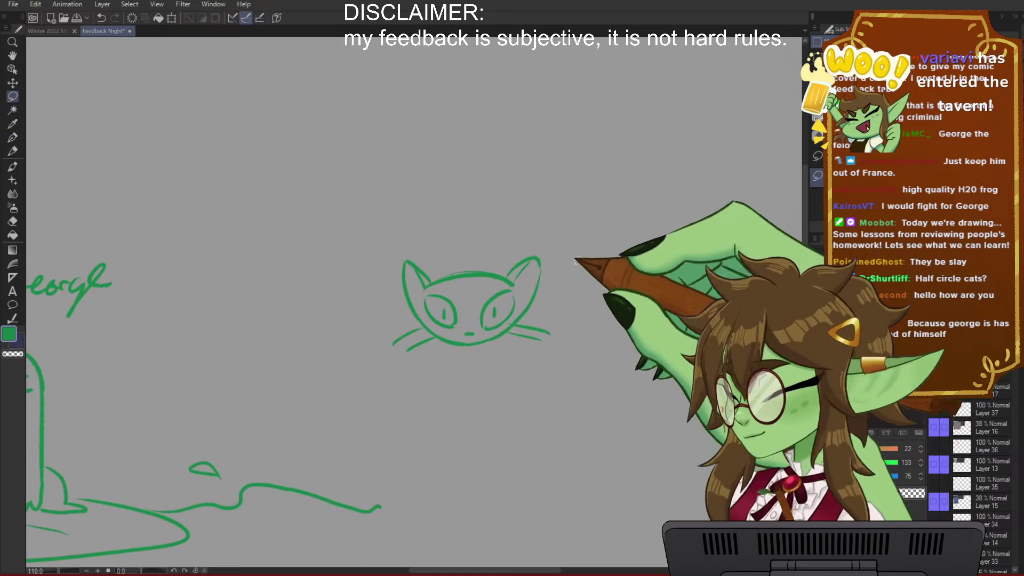
{"action": "mouse_move", "coordinate": [600, 251]}
{"action": "left_mouse_down"}
{"action": "mouse_move", "coordinate": [439, 217]}
{"action": "mouse_move", "coordinate": [587, 283]}
{"action": "left_mouse_up"}
{"action": "key", "text": "ctrl+t"}
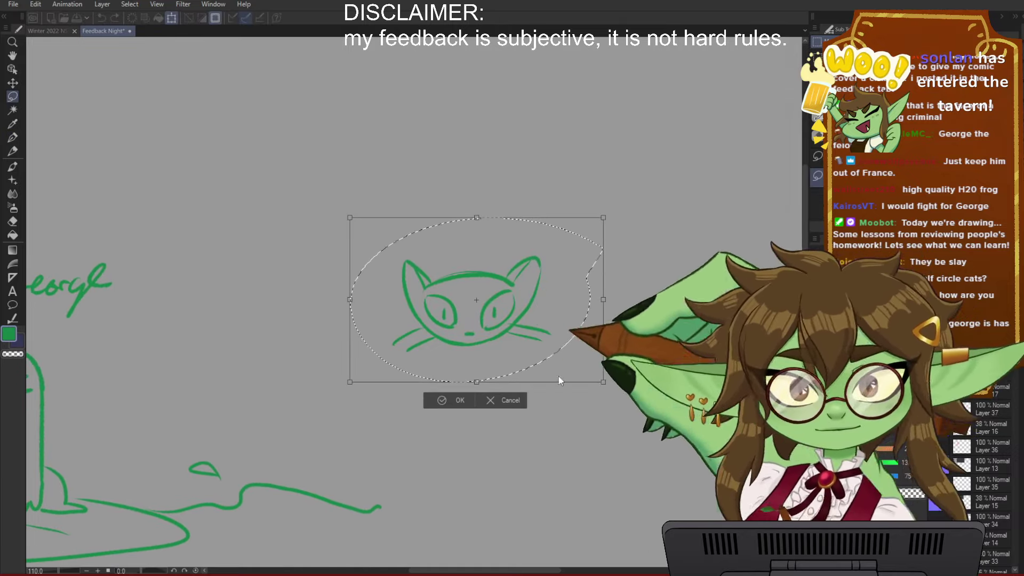
{"action": "left_click_drag", "start_coordinate": [350, 218], "coordinate": [376, 200]}
{"action": "mouse_move", "coordinate": [603, 217]}
{"action": "left_mouse_down"}
{"action": "mouse_move", "coordinate": [571, 193]}
{"action": "mouse_move", "coordinate": [588, 204]}
{"action": "left_mouse_up"}
{"action": "left_click", "coordinate": [456, 400]}
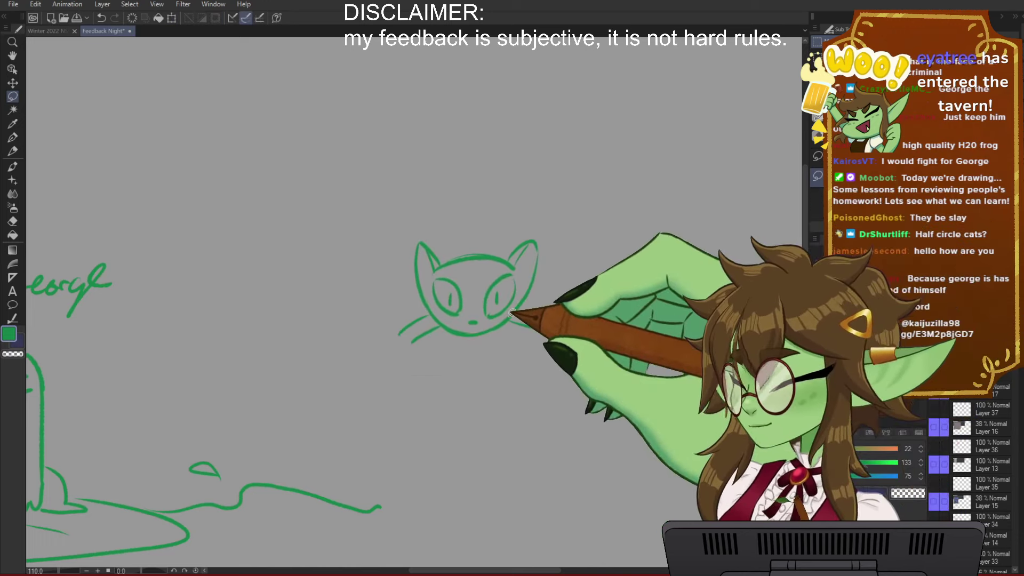
Step: Draw a small curved smiling mouth directly beneath the cat's nose with the pen
{"action": "key", "text": "p"}
{"action": "left_click_drag", "start_coordinate": [472, 325], "coordinate": [483, 324]}
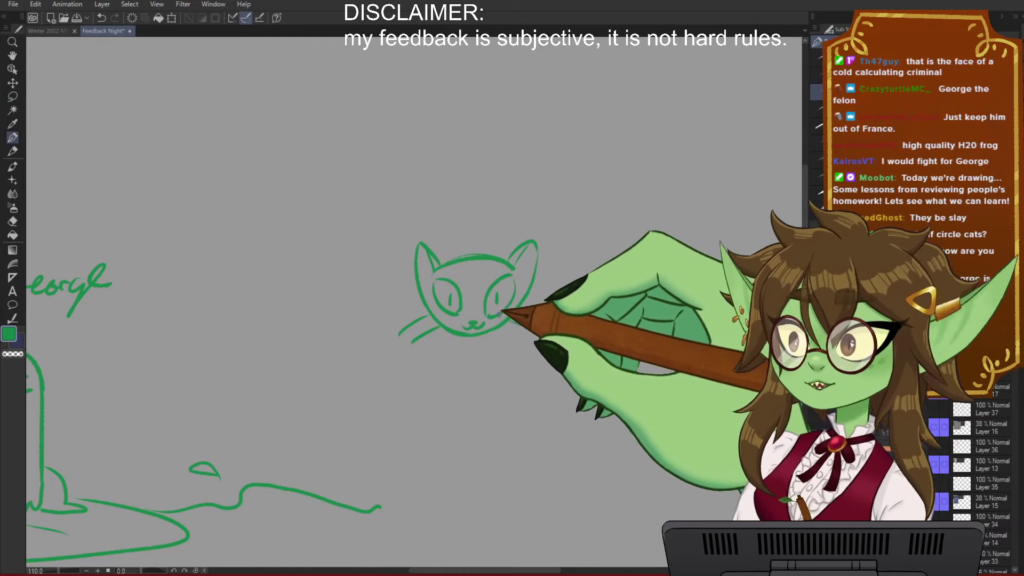
{"action": "mouse_move", "coordinate": [386, 496]}
{"action": "left_mouse_down"}
{"action": "mouse_move", "coordinate": [722, 299]}
{"action": "mouse_move", "coordinate": [642, 370]}
{"action": "mouse_move", "coordinate": [468, 430]}
{"action": "left_mouse_up"}
{"action": "mouse_move", "coordinate": [688, 383]}
{"action": "left_mouse_down"}
{"action": "mouse_move", "coordinate": [617, 421]}
{"action": "mouse_move", "coordinate": [651, 405]}
{"action": "mouse_move", "coordinate": [487, 407]}
{"action": "mouse_move", "coordinate": [522, 416]}
{"action": "left_mouse_up"}
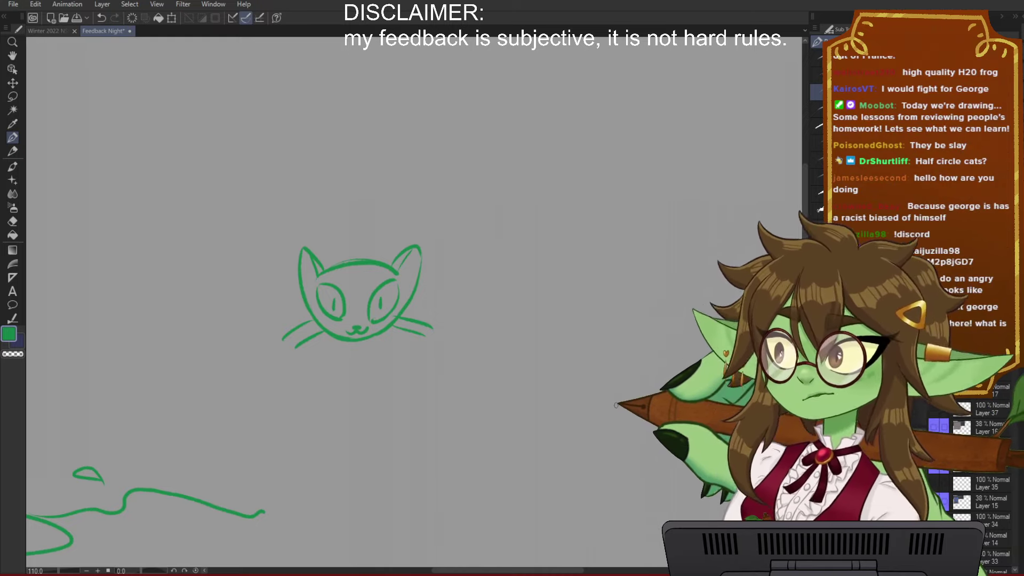
{"action": "mouse_move", "coordinate": [420, 401]}
{"action": "left_mouse_down"}
{"action": "mouse_move", "coordinate": [480, 430]}
{"action": "mouse_move", "coordinate": [486, 421]}
{"action": "mouse_move", "coordinate": [503, 444]}
{"action": "left_mouse_up"}
{"action": "left_click_drag", "start_coordinate": [542, 390], "coordinate": [556, 363]}
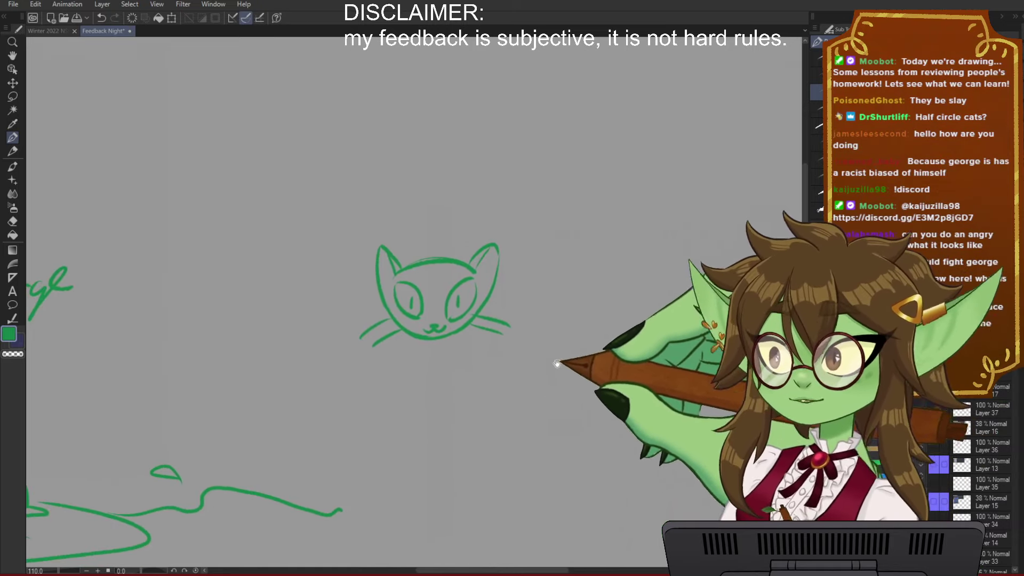
{"action": "left_click_drag", "start_coordinate": [471, 421], "coordinate": [488, 410]}
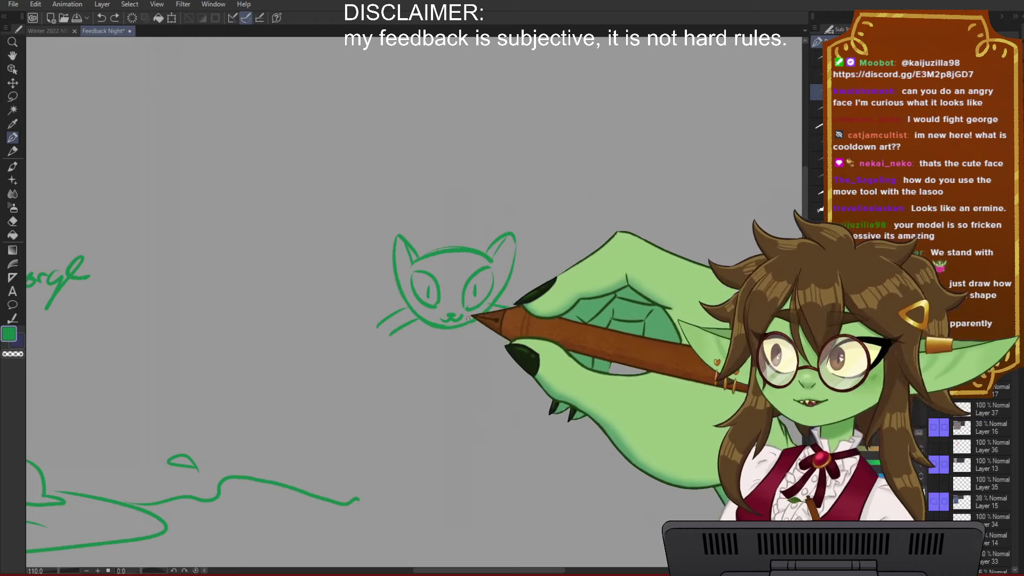
Step: Draw the two long sides of the cat's sitting body below its head and the inner lines of its front legs
{"action": "left_click_drag", "start_coordinate": [423, 331], "coordinate": [413, 440]}
{"action": "key", "text": "ctrl+z"}
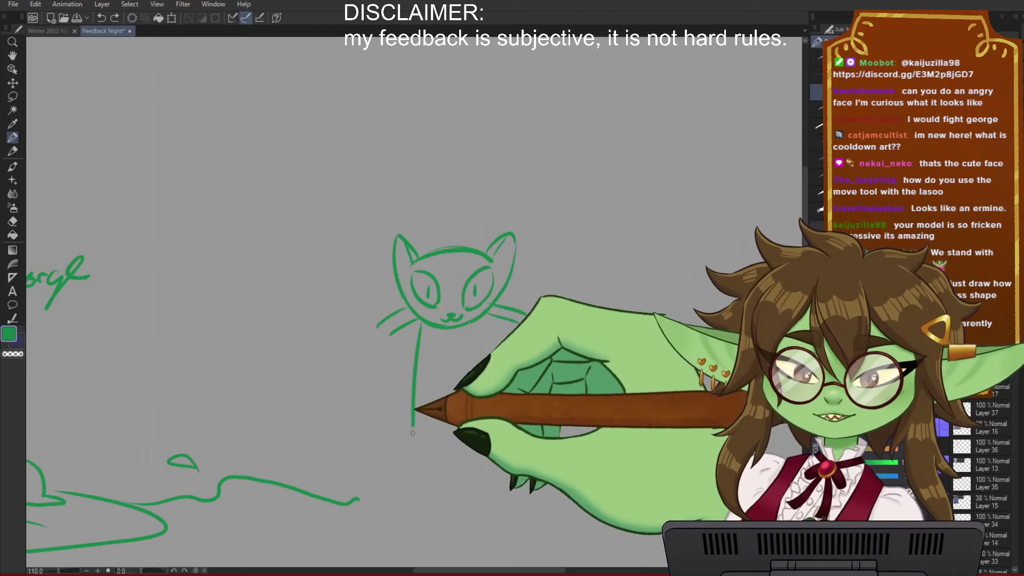
{"action": "left_click_drag", "start_coordinate": [487, 320], "coordinate": [499, 440]}
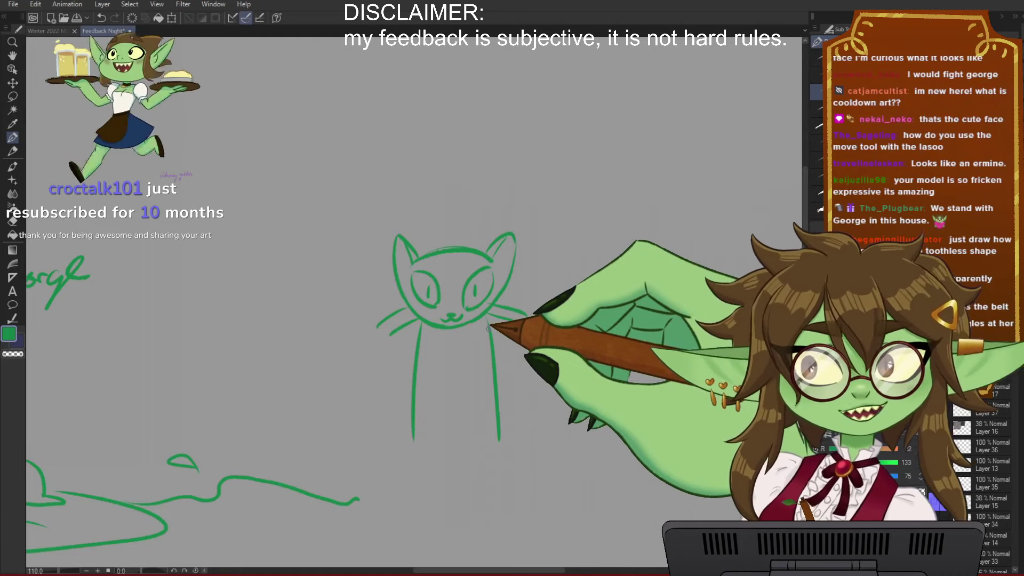
{"action": "mouse_move", "coordinate": [436, 356]}
{"action": "left_mouse_down"}
{"action": "mouse_move", "coordinate": [436, 444]}
{"action": "mouse_move", "coordinate": [425, 474]}
{"action": "left_mouse_up"}
{"action": "left_click_drag", "start_coordinate": [436, 453], "coordinate": [427, 480]}
{"action": "left_click_drag", "start_coordinate": [467, 363], "coordinate": [471, 470]}
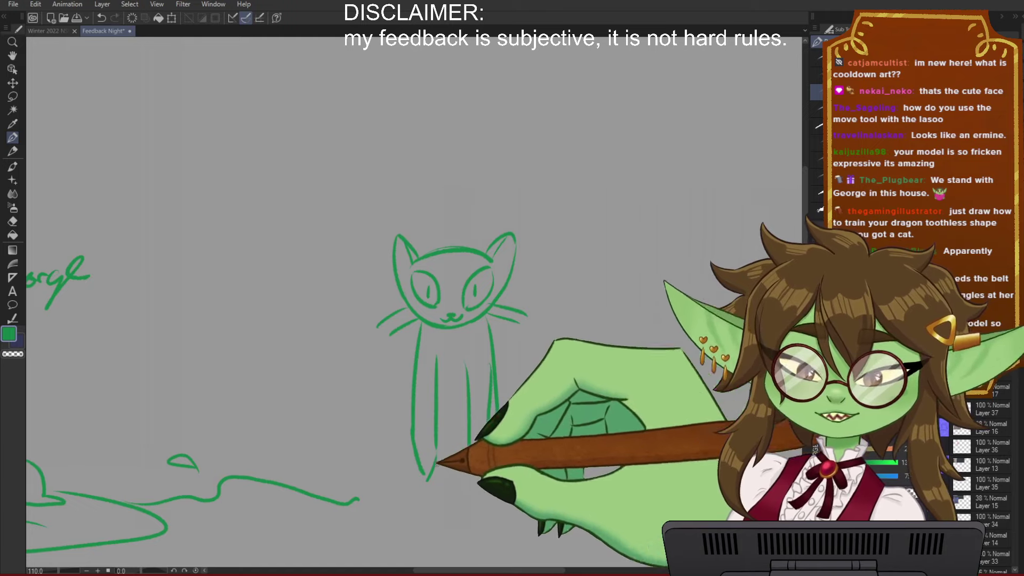
Step: Add the cat's haunches and hind feet at the base of the body and a long S-curved tail beside it
{"action": "mouse_move", "coordinate": [411, 402]}
{"action": "left_mouse_down"}
{"action": "mouse_move", "coordinate": [403, 461]}
{"action": "mouse_move", "coordinate": [424, 473]}
{"action": "left_mouse_up"}
{"action": "mouse_move", "coordinate": [498, 438]}
{"action": "left_mouse_down"}
{"action": "mouse_move", "coordinate": [510, 451]}
{"action": "mouse_move", "coordinate": [502, 465]}
{"action": "mouse_move", "coordinate": [533, 343]}
{"action": "mouse_move", "coordinate": [589, 317]}
{"action": "left_mouse_up"}
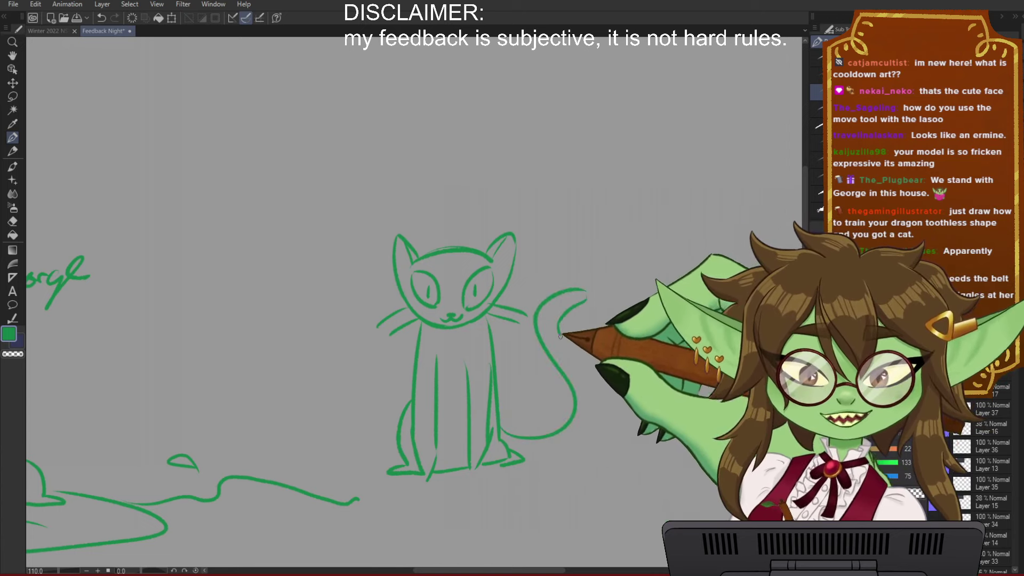